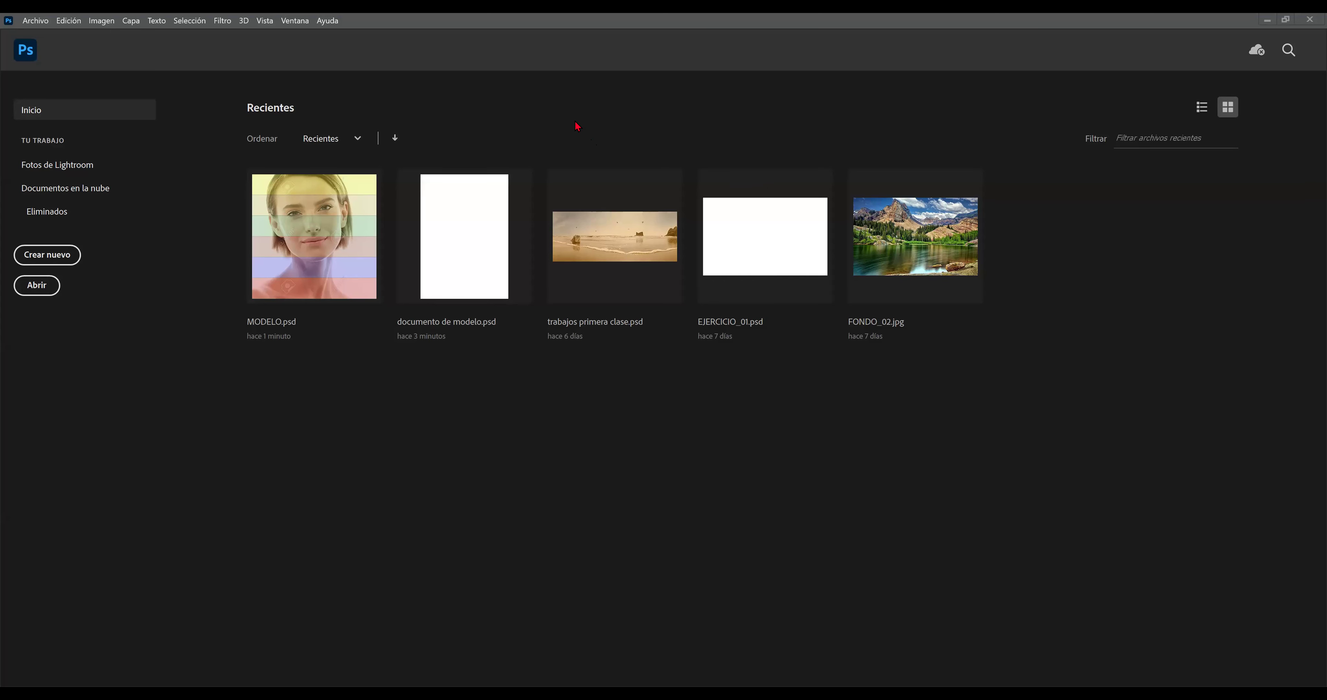
Open documento de modelo.psd from the Home screen's recent files
click(489, 246)
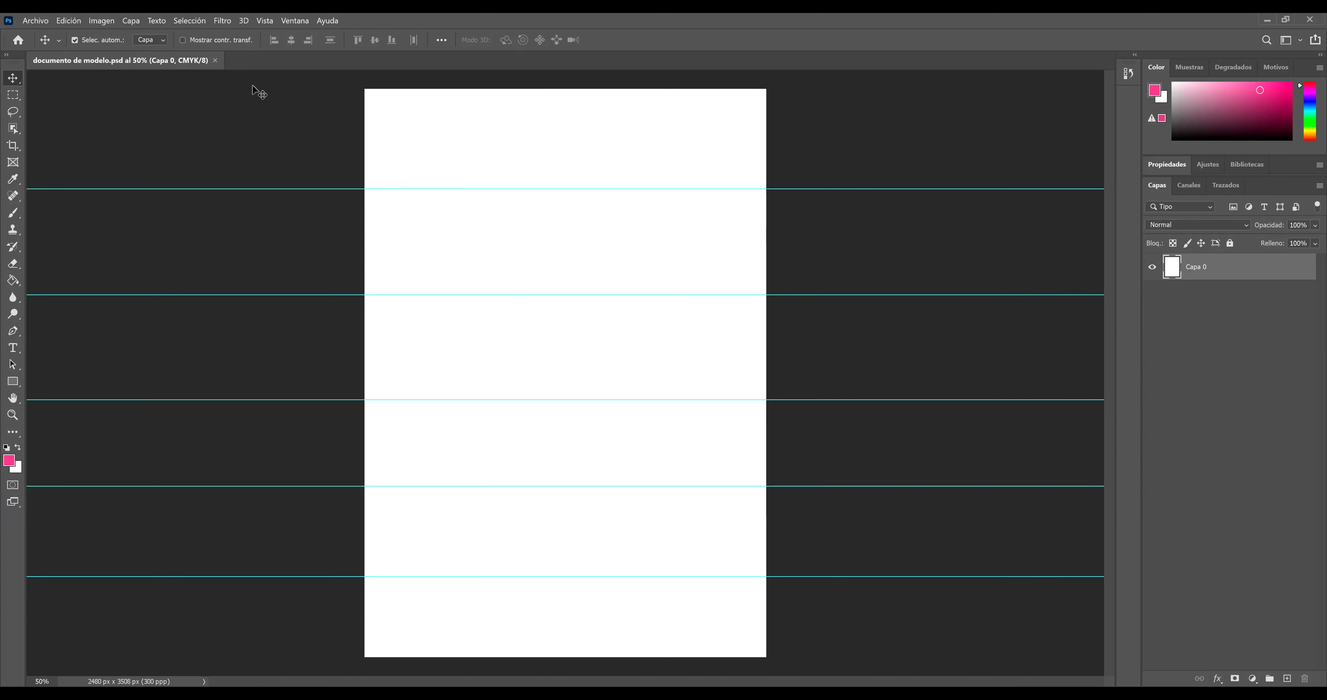
Turn on the rulers around the canvas from the Vista menu
click(265, 21)
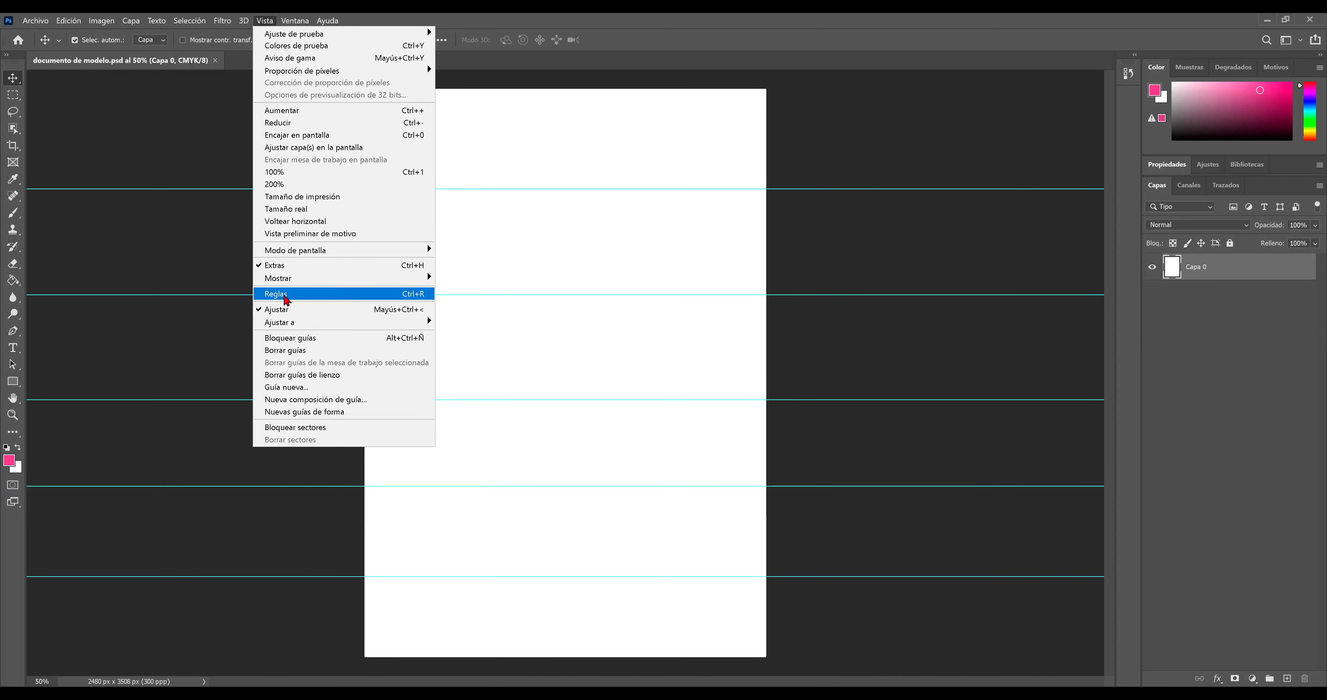
click(285, 300)
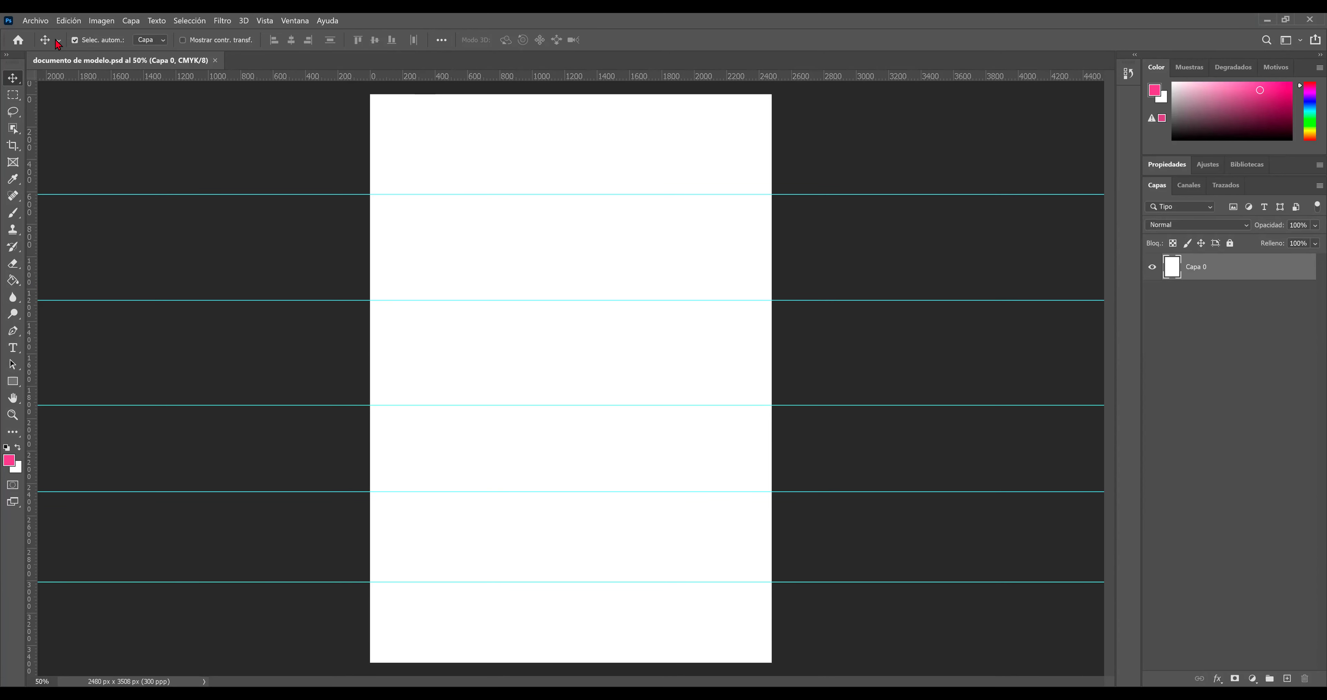
Close the portrait document and open MODELO.psd, keeping its embedded colour profile
click(35, 21)
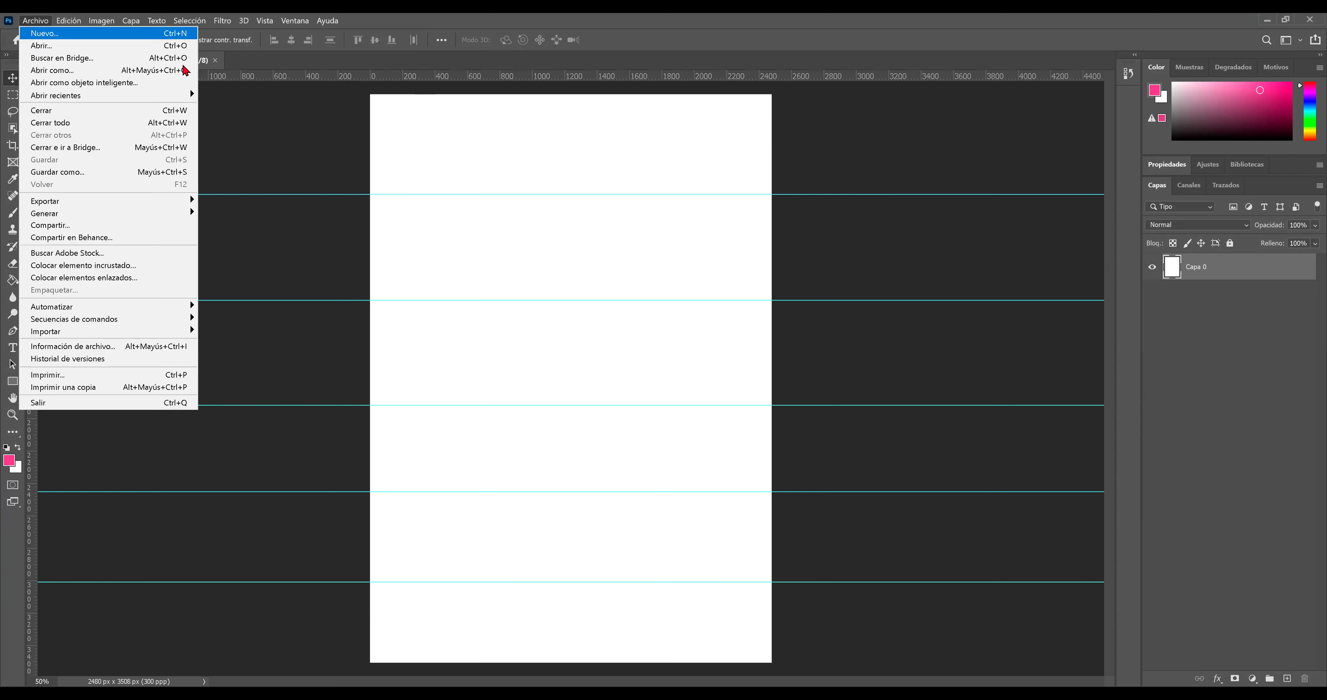
click(216, 62)
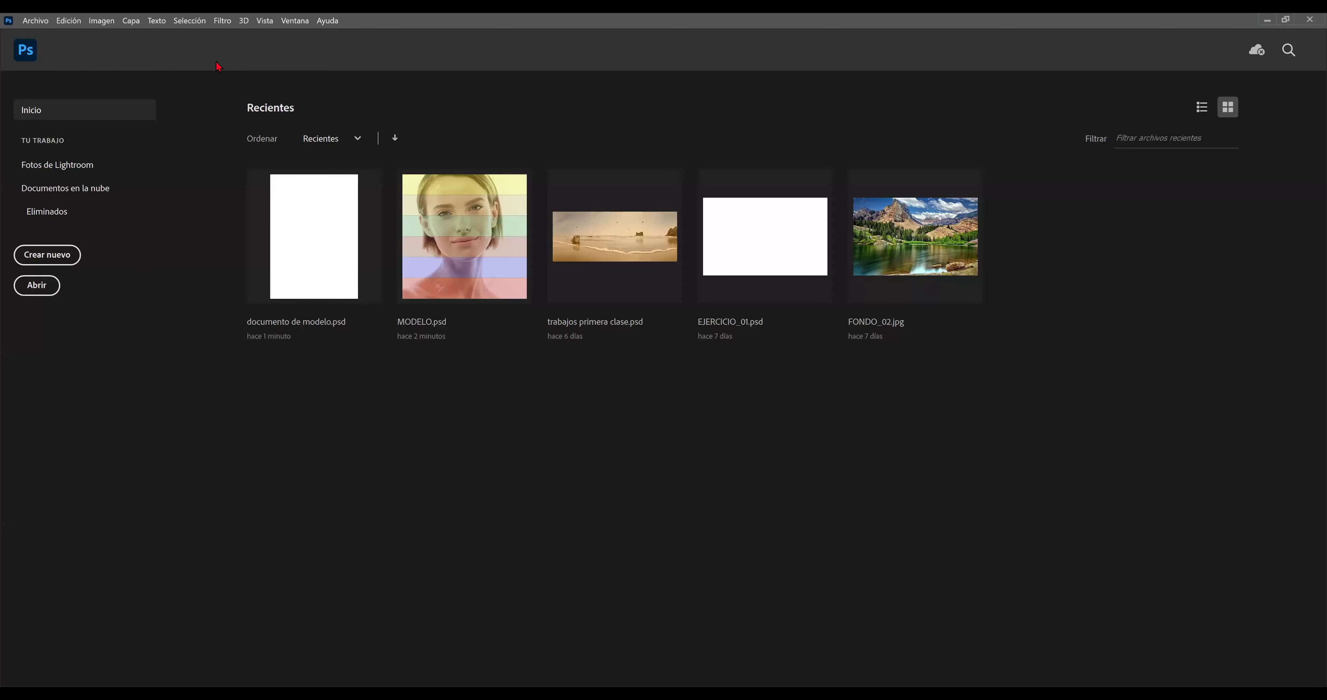
click(489, 200)
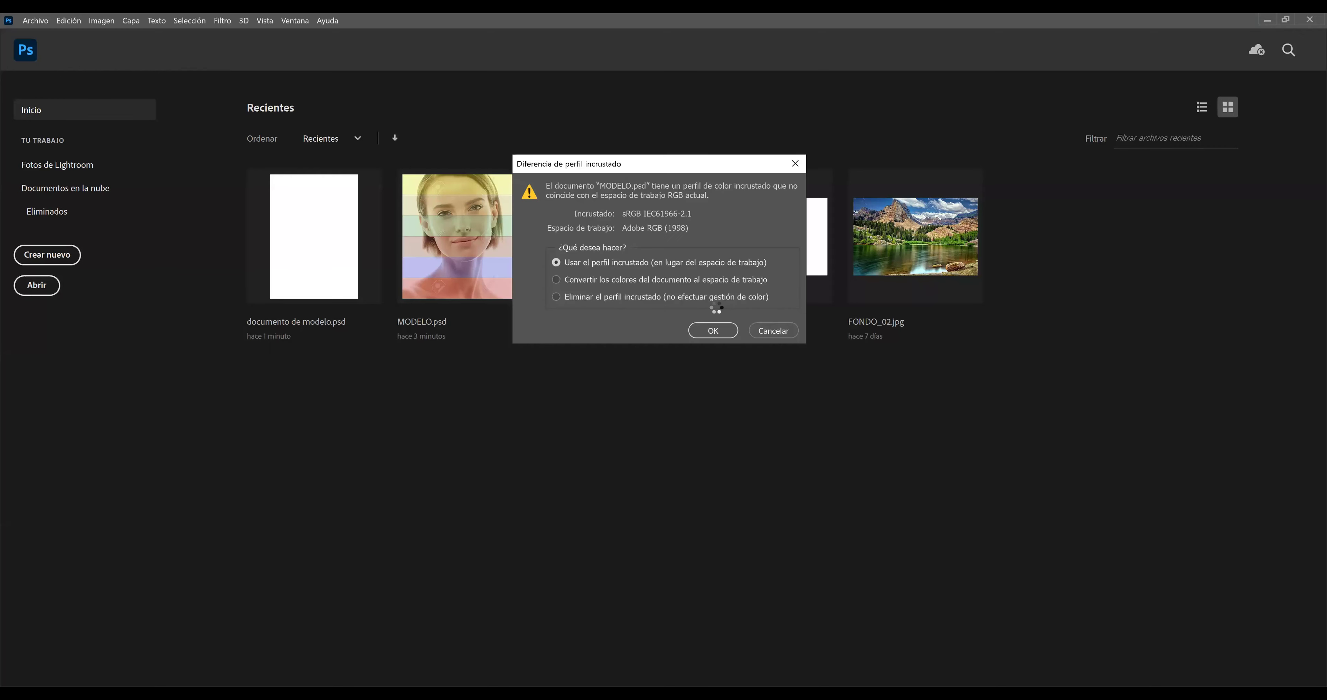
key(Return)
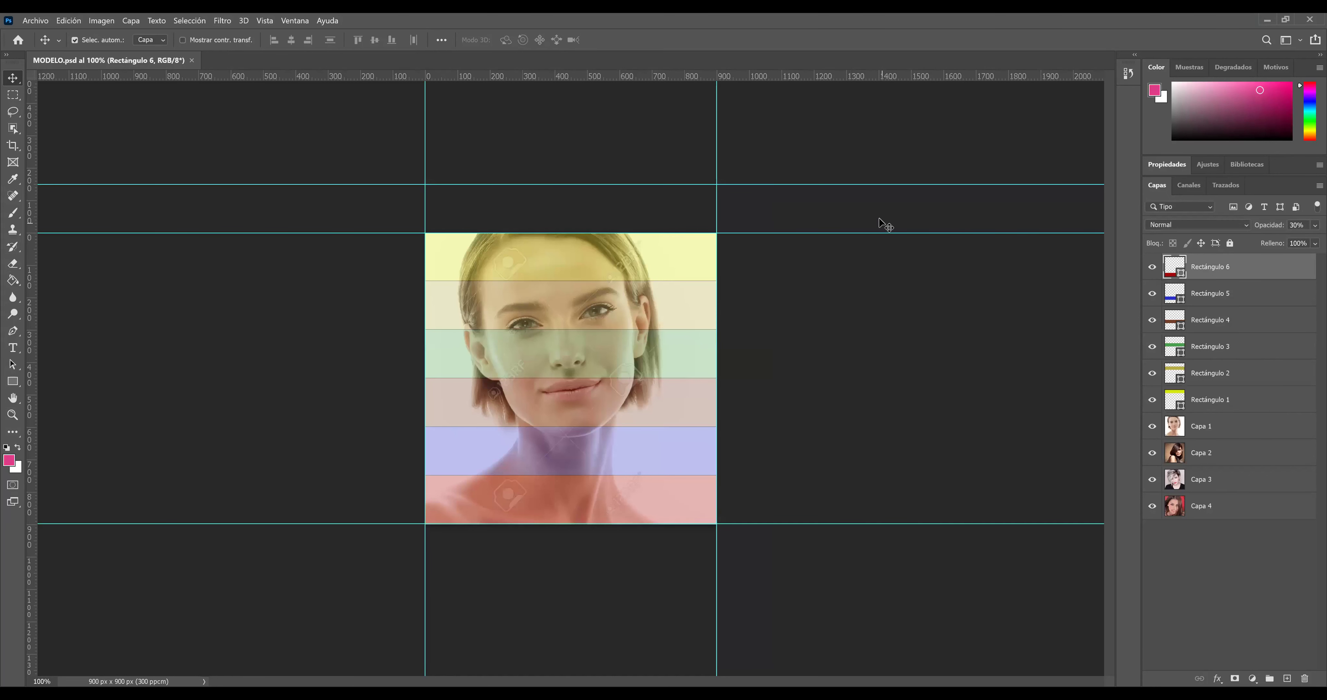
Remove the extra guide near the top of MODELO.psd
right_click(863, 185)
click(836, 183)
drag(655, 130, 636, 127)
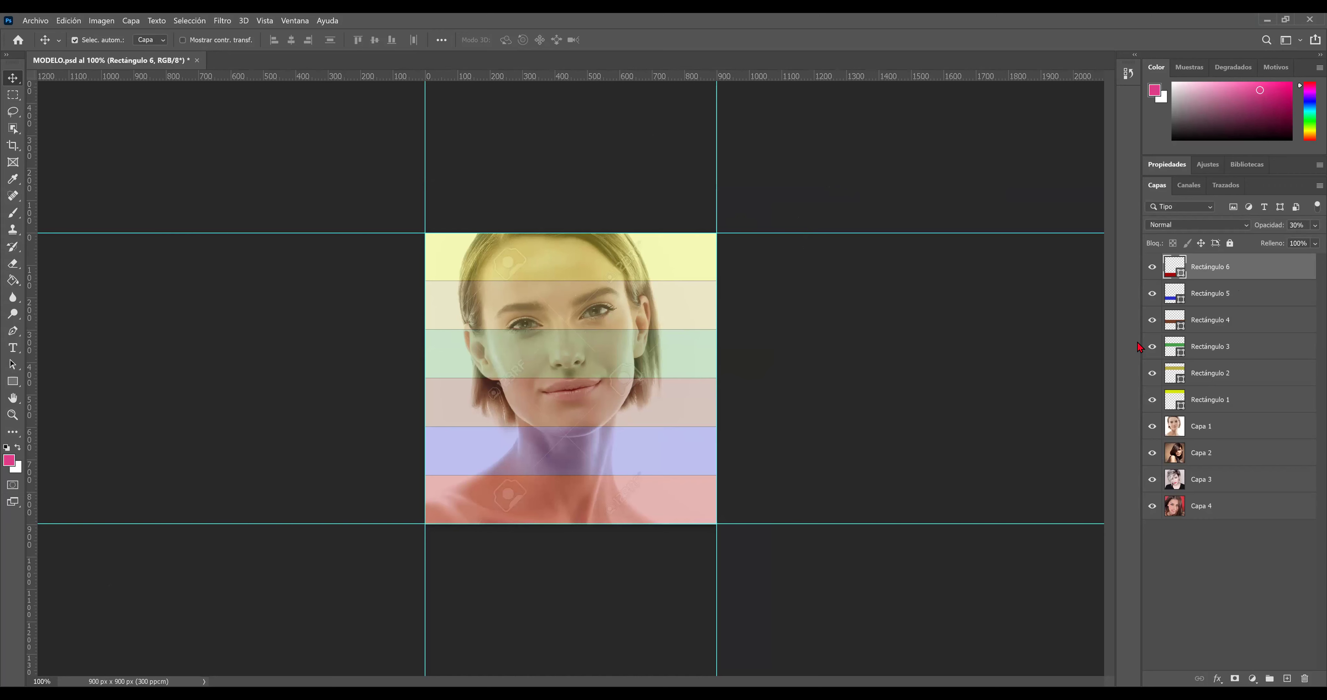
Toggle the Capa 1–3 photos off and on, save MODELO.psd, and reopen documento de modelo.psd
click(1153, 427)
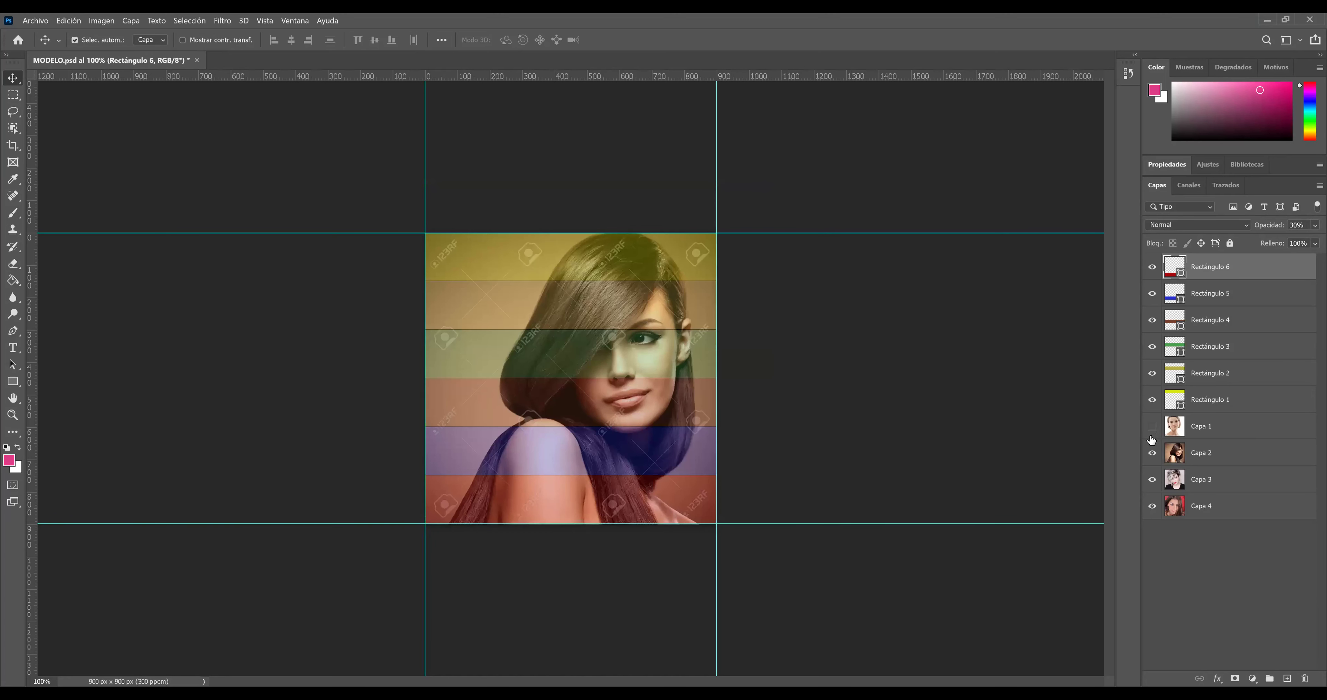
click(1152, 455)
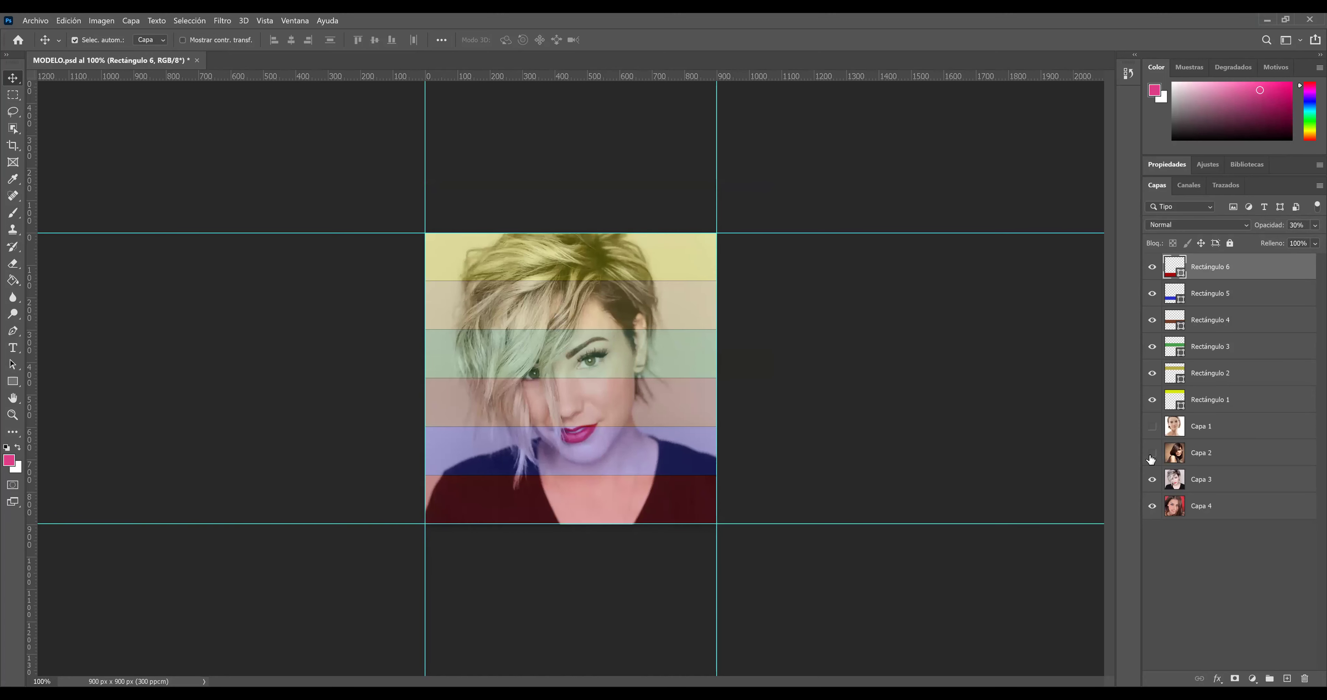
click(1153, 480)
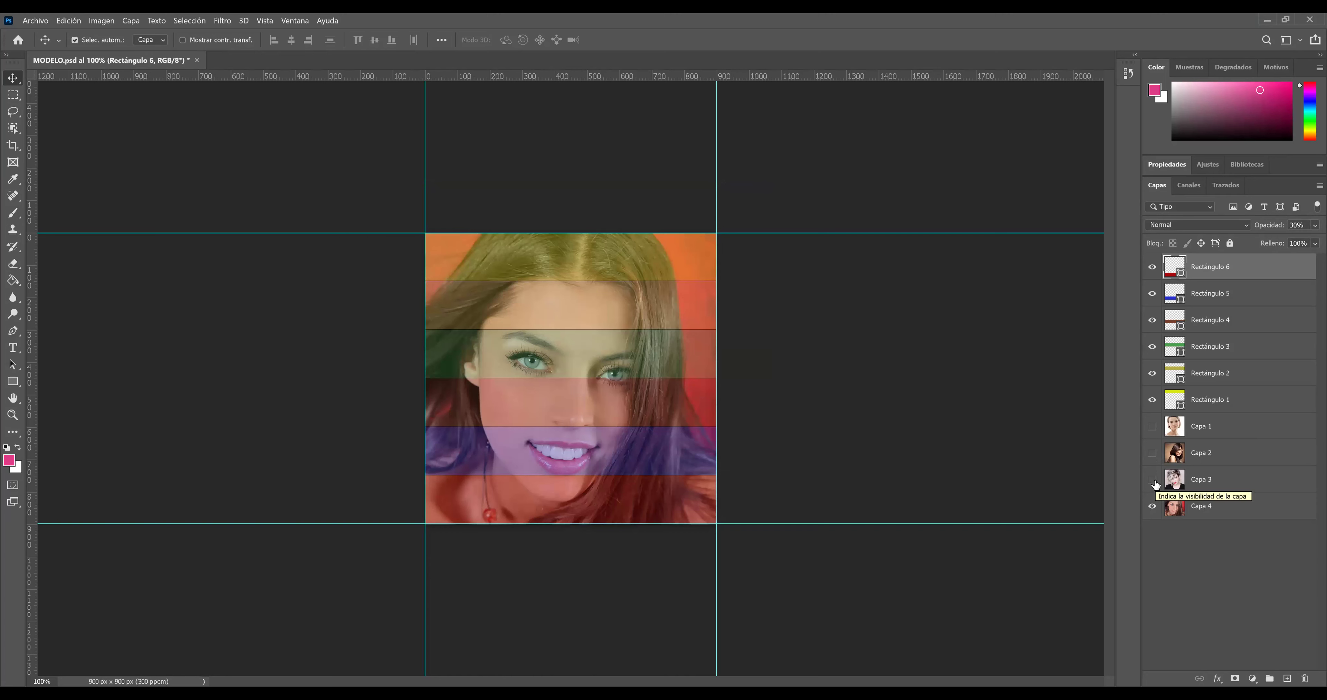
click(1154, 480)
click(1153, 454)
click(1154, 431)
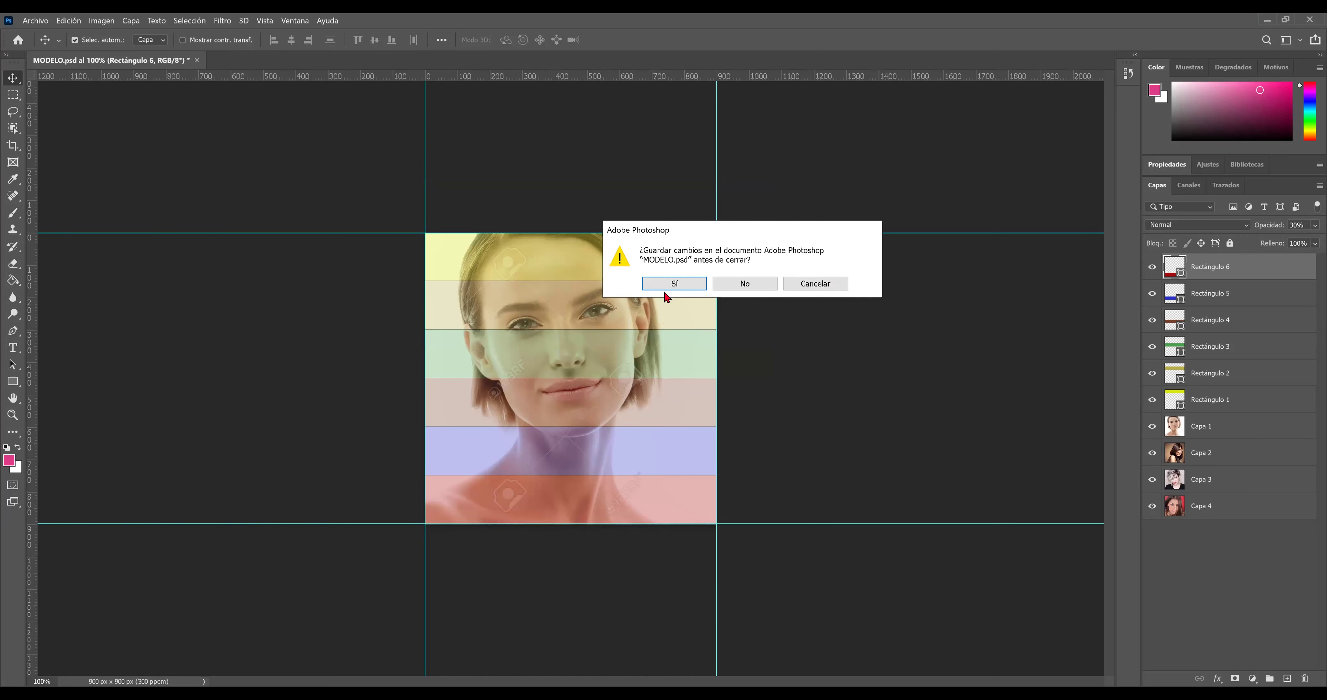
click(666, 284)
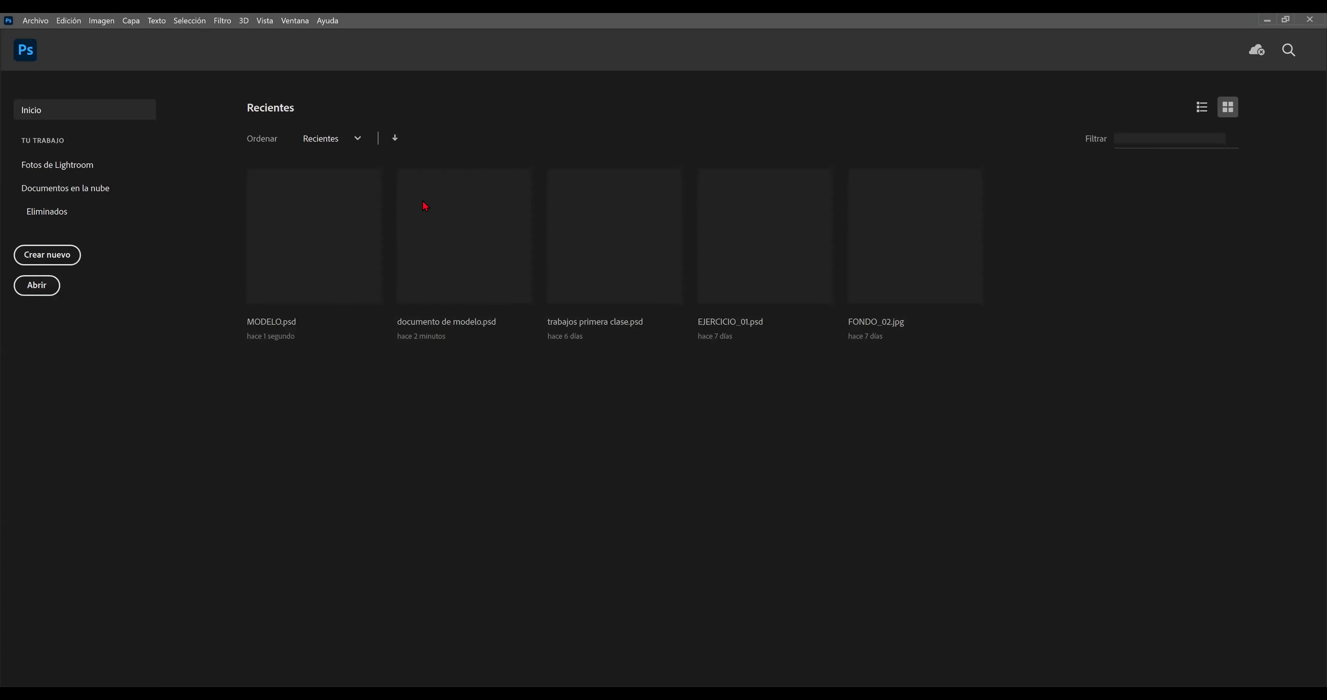
click(452, 221)
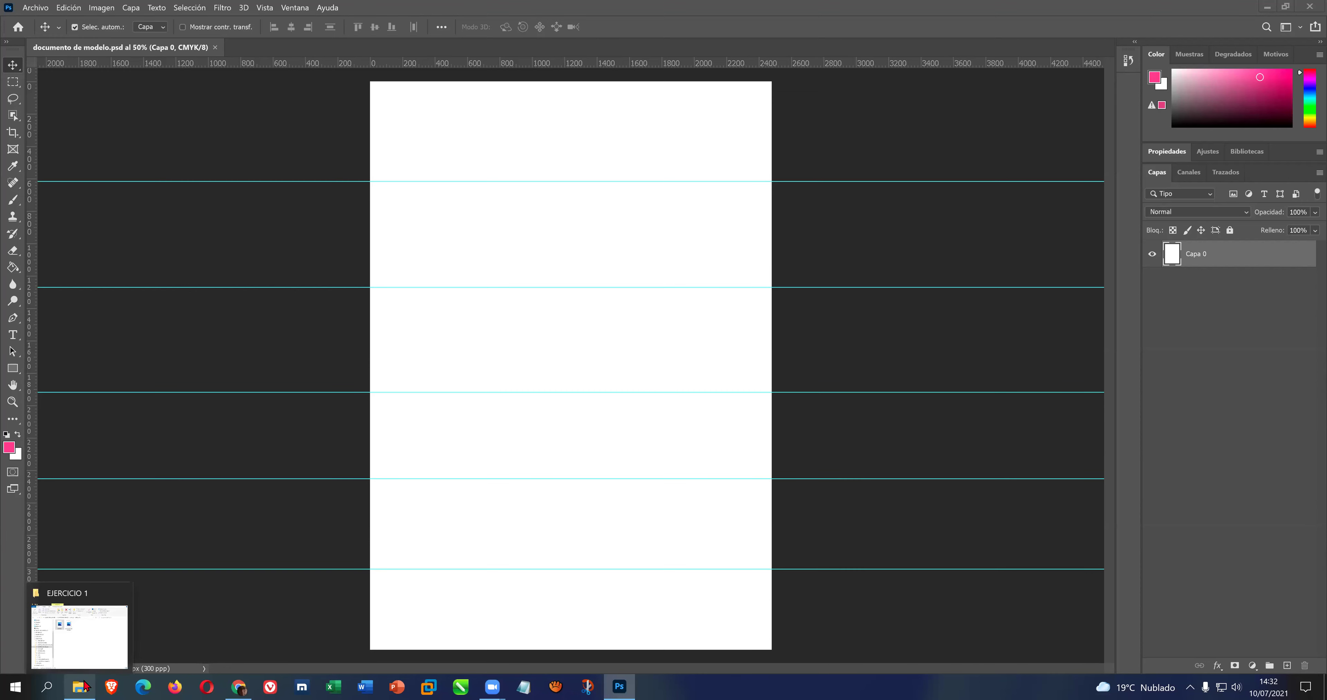
Navigate File Explorer via 11_PHOTOSHOP_BÁSICO and CLASE_2 into the EJERCICIO 1 folder
click(86, 687)
click(805, 274)
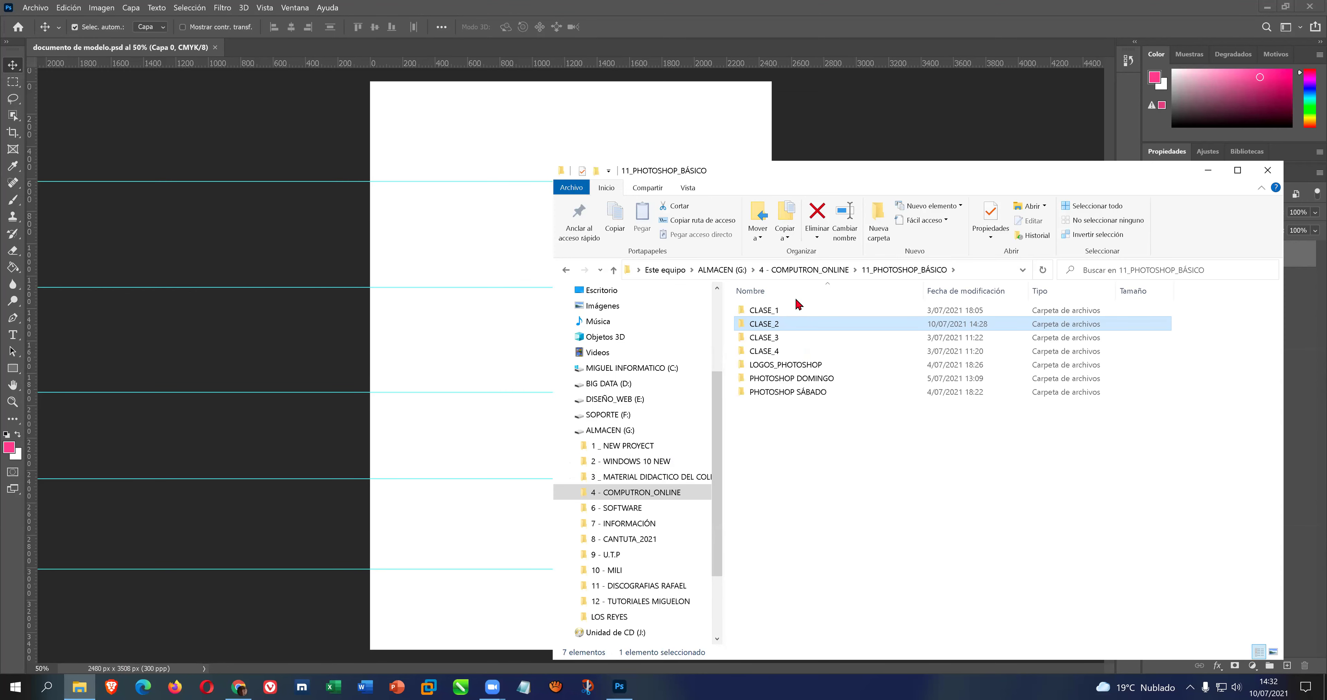
double_click(777, 328)
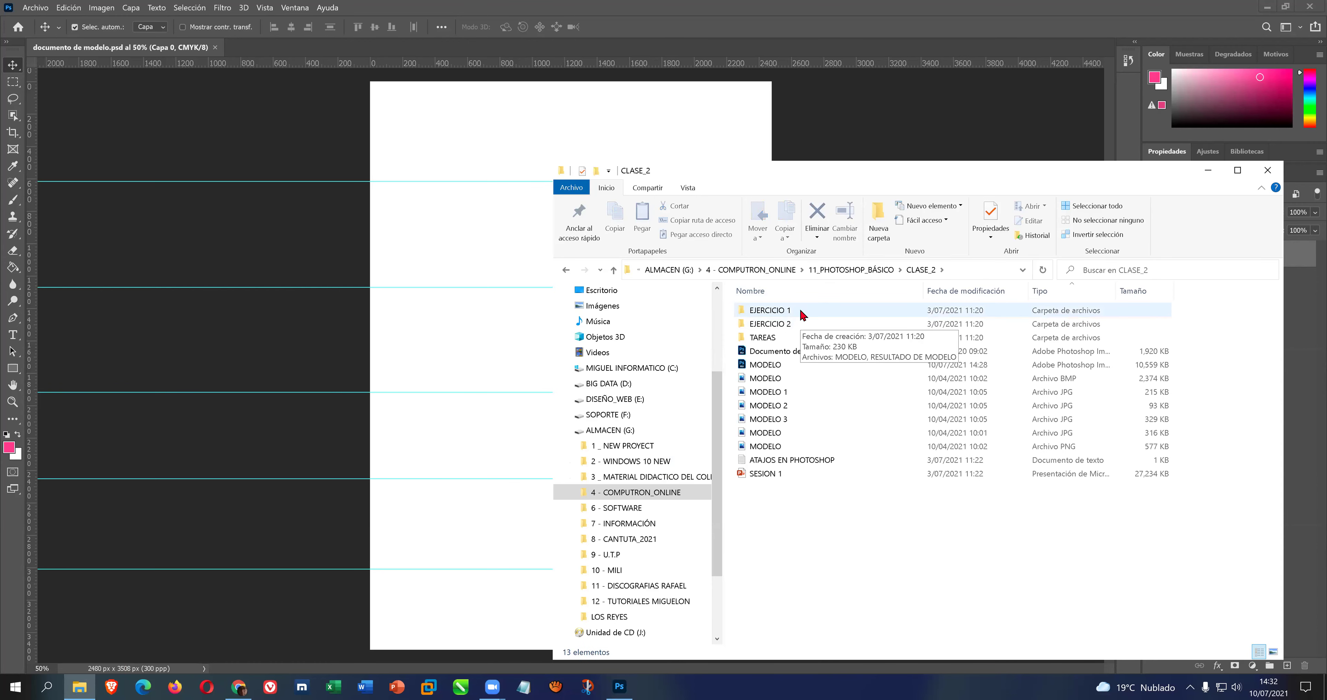
double_click(773, 310)
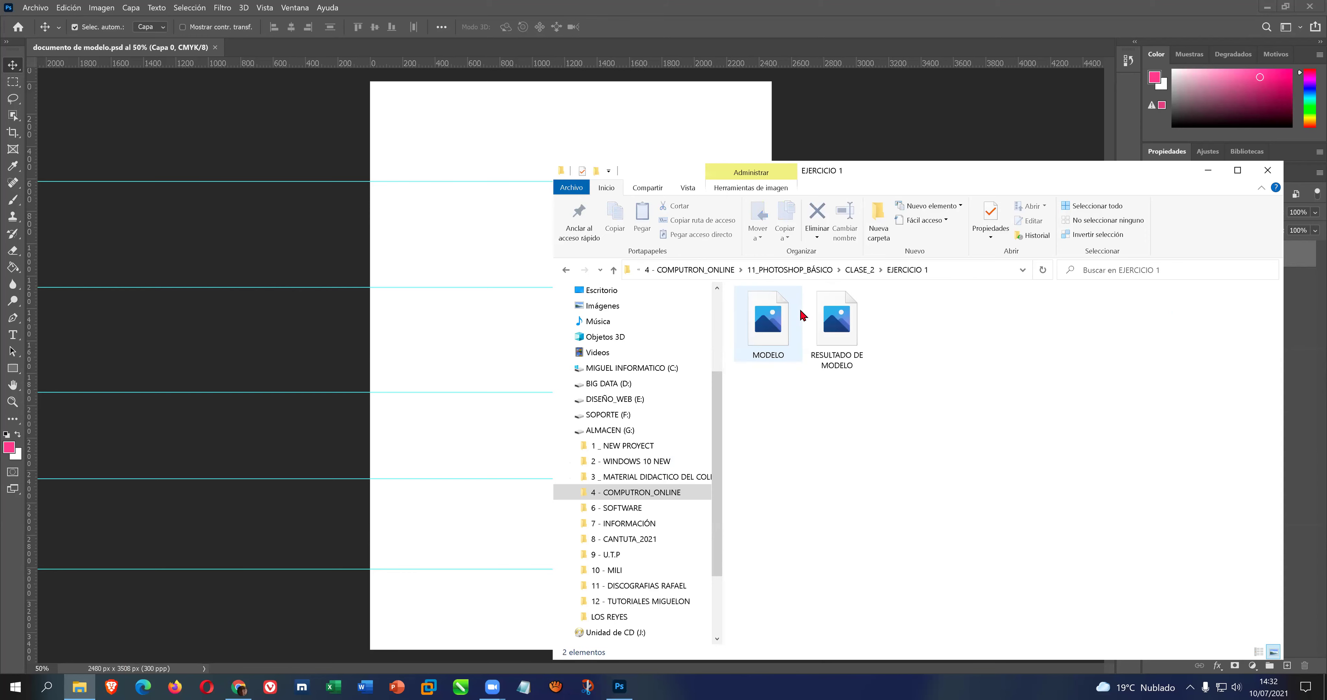
Place the MODELO image on the canvas and scale it to about 153% to span the page
drag(787, 327, 518, 323)
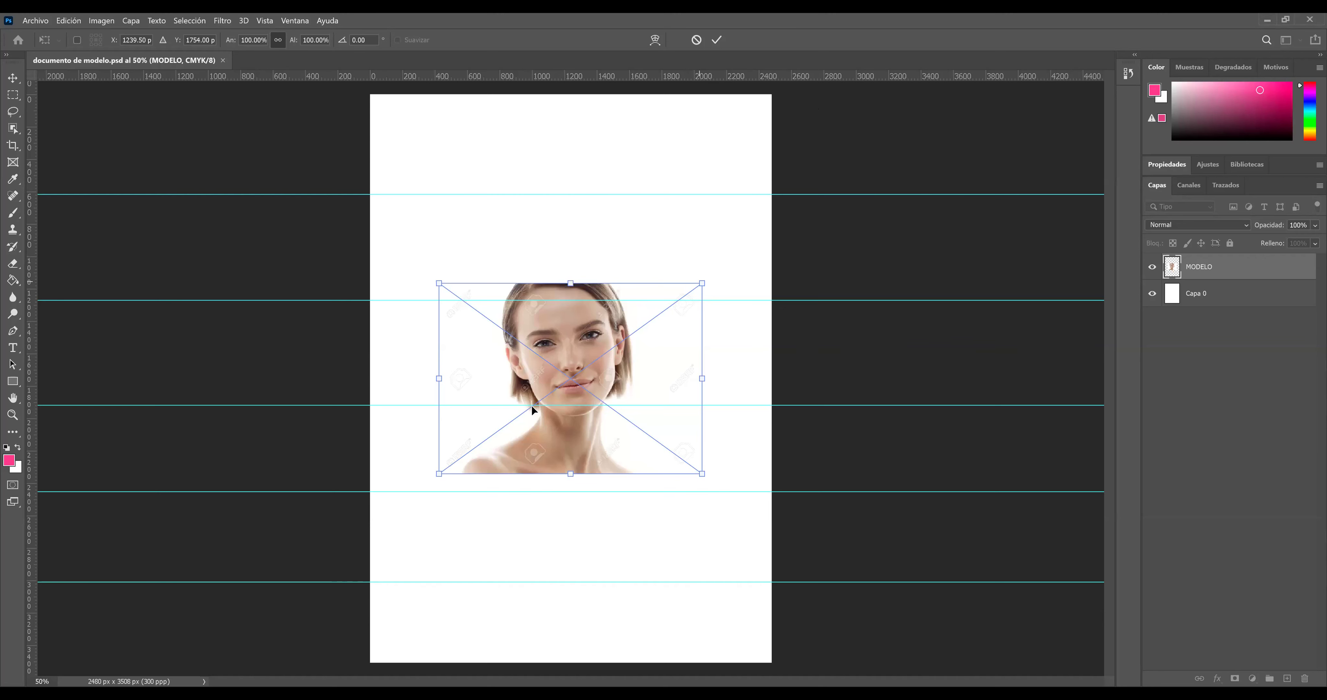
drag(702, 283, 772, 233)
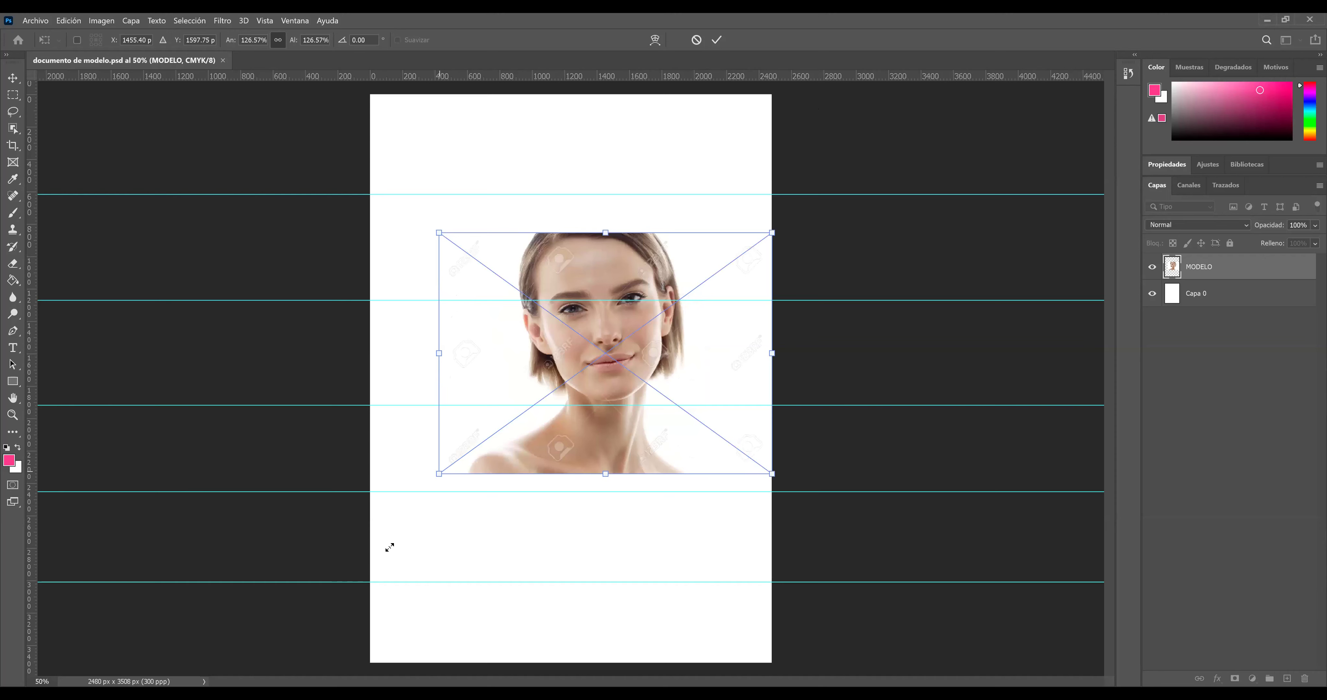
drag(439, 474, 370, 523)
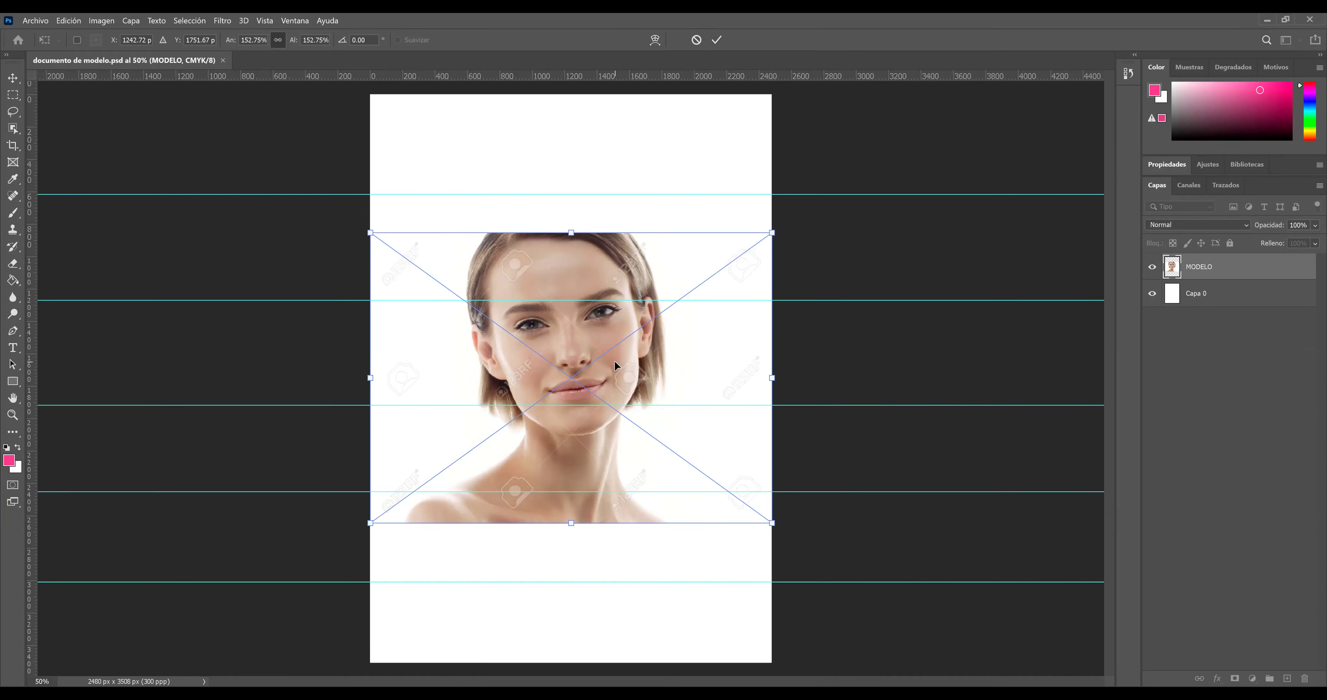
key(Return)
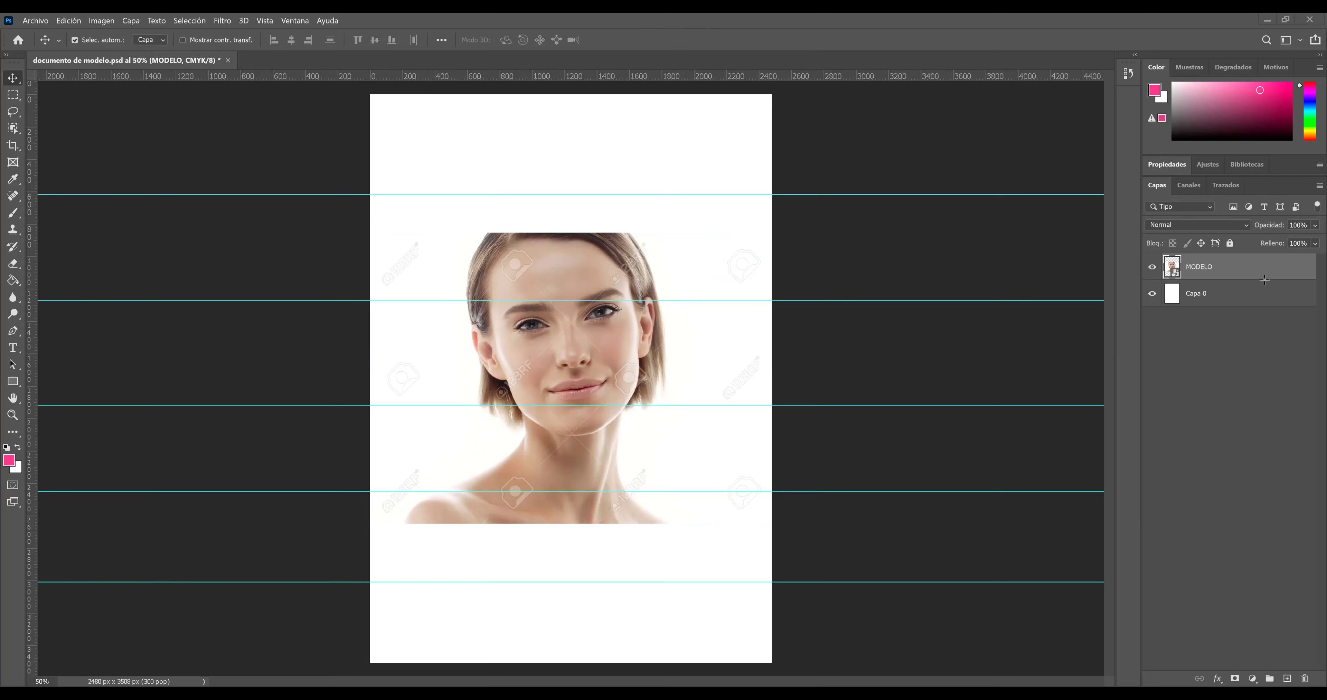
drag(1133, 247, 1317, 282)
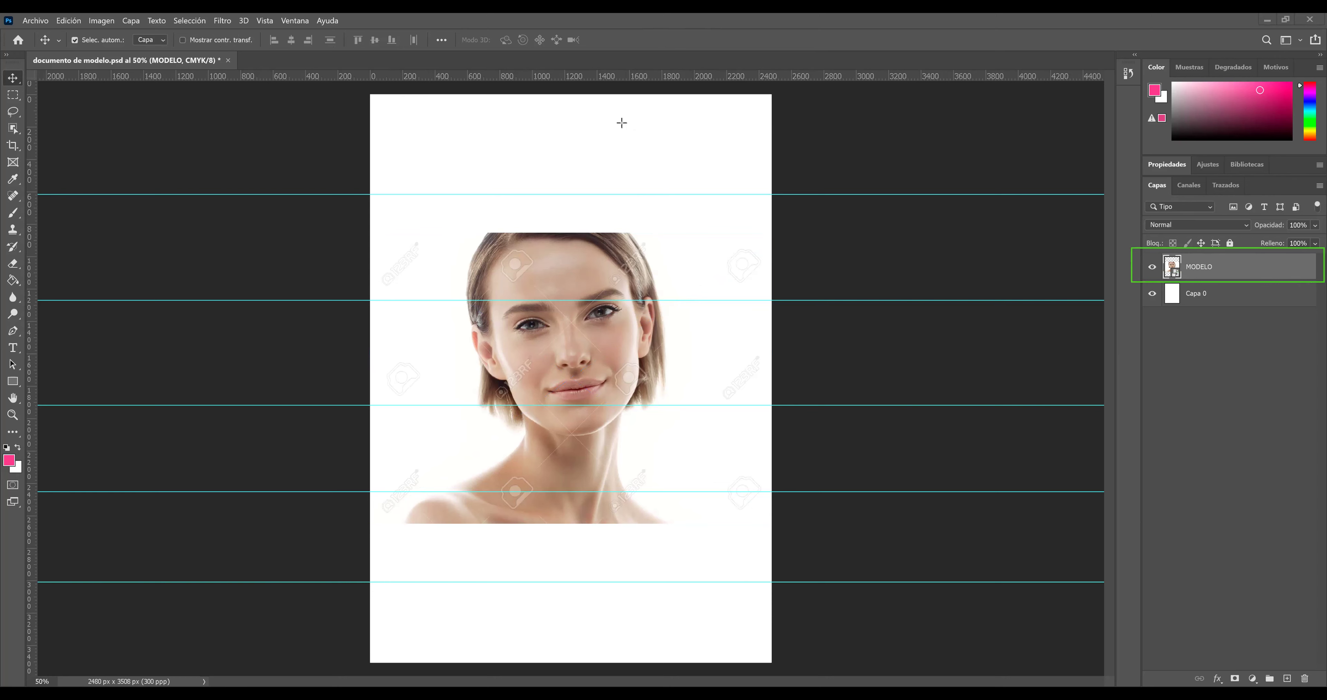
drag(1012, 371, 1168, 277)
drag(1165, 277, 1170, 276)
drag(1166, 265, 1183, 280)
key(Escape)
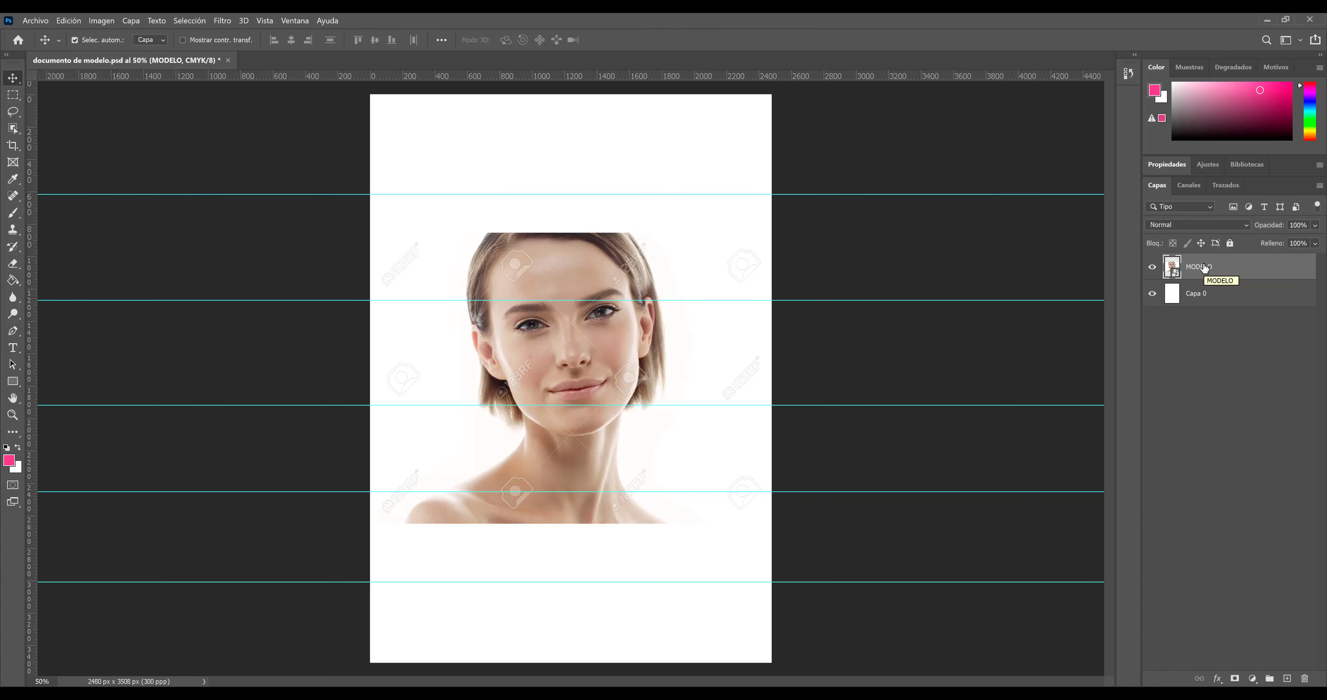
Rasterize the MODELO layer and move its photo about 152 px up the page
right_click(1206, 269)
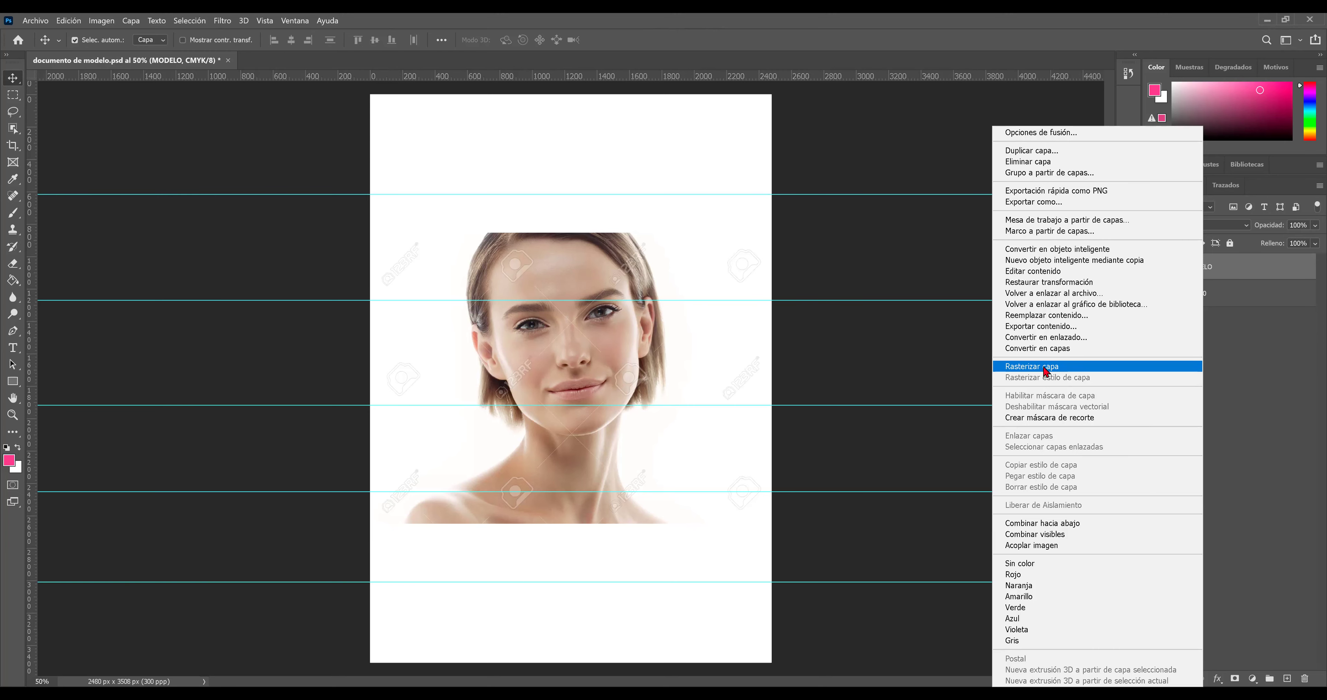
click(1045, 367)
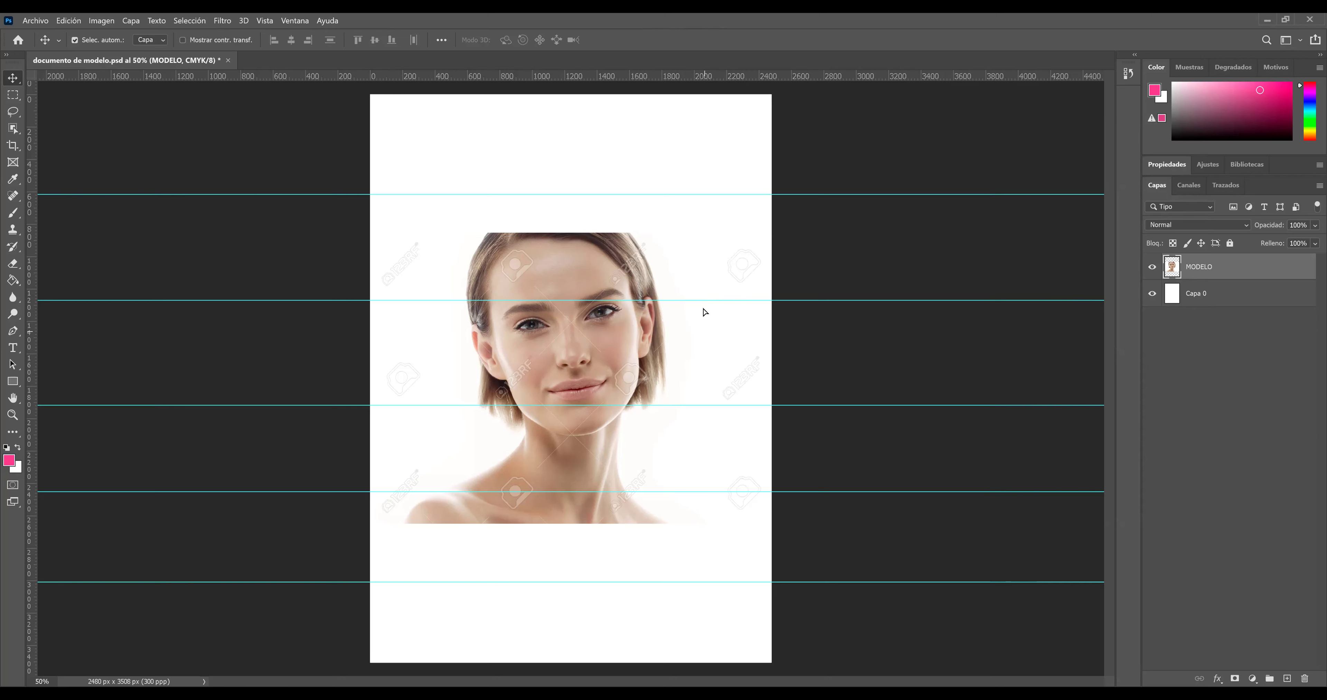
drag(705, 312, 752, 327)
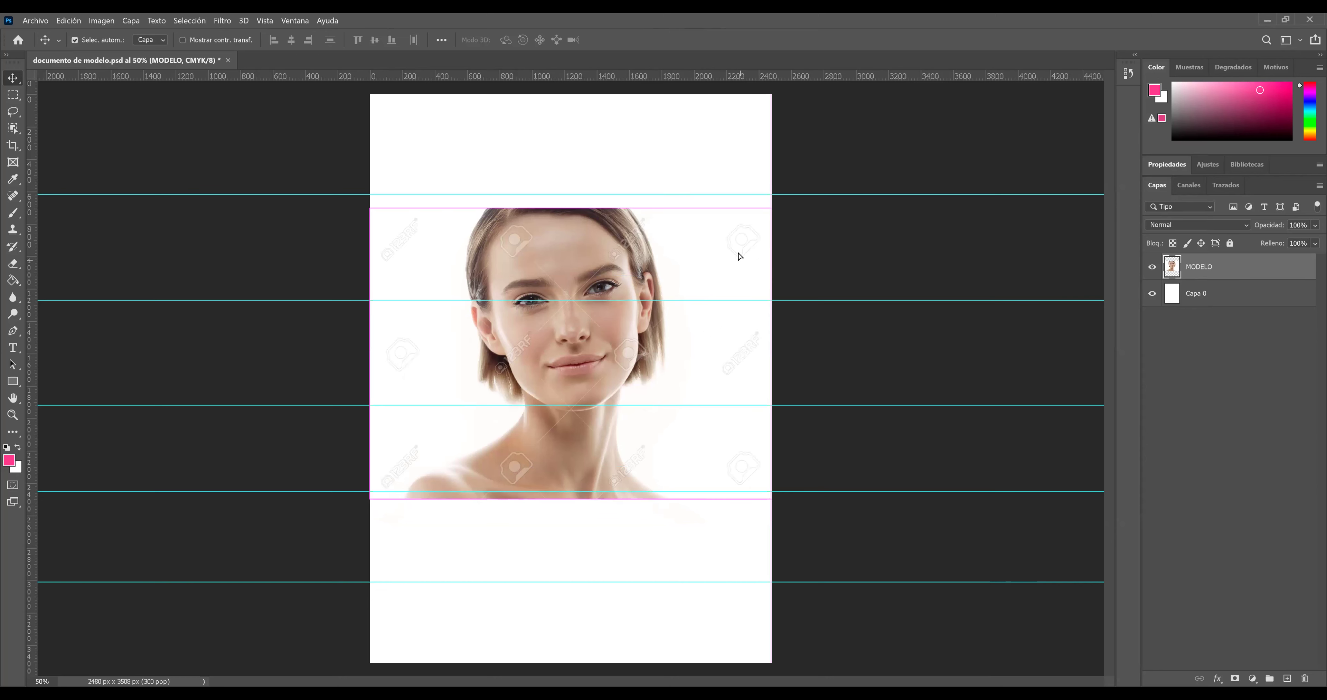
Nudge the MODELO photo a little higher and look through the menus for a resize command
drag(739, 255, 739, 249)
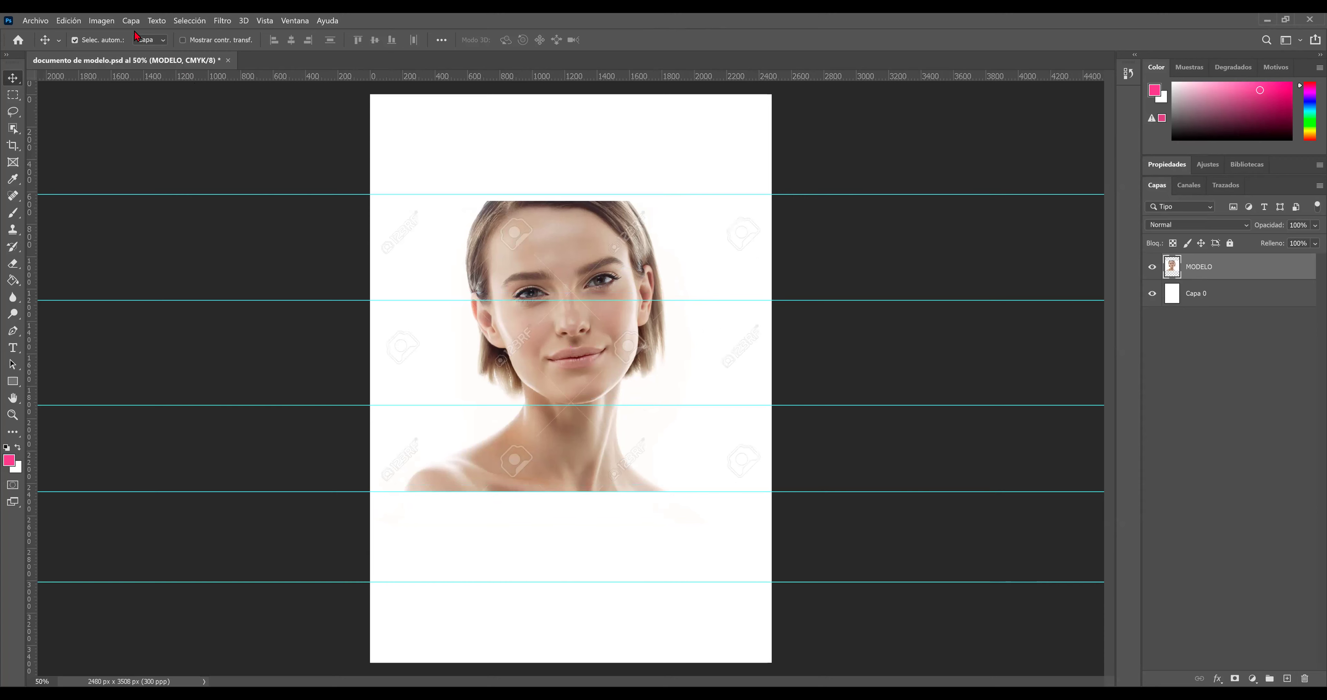
click(103, 20)
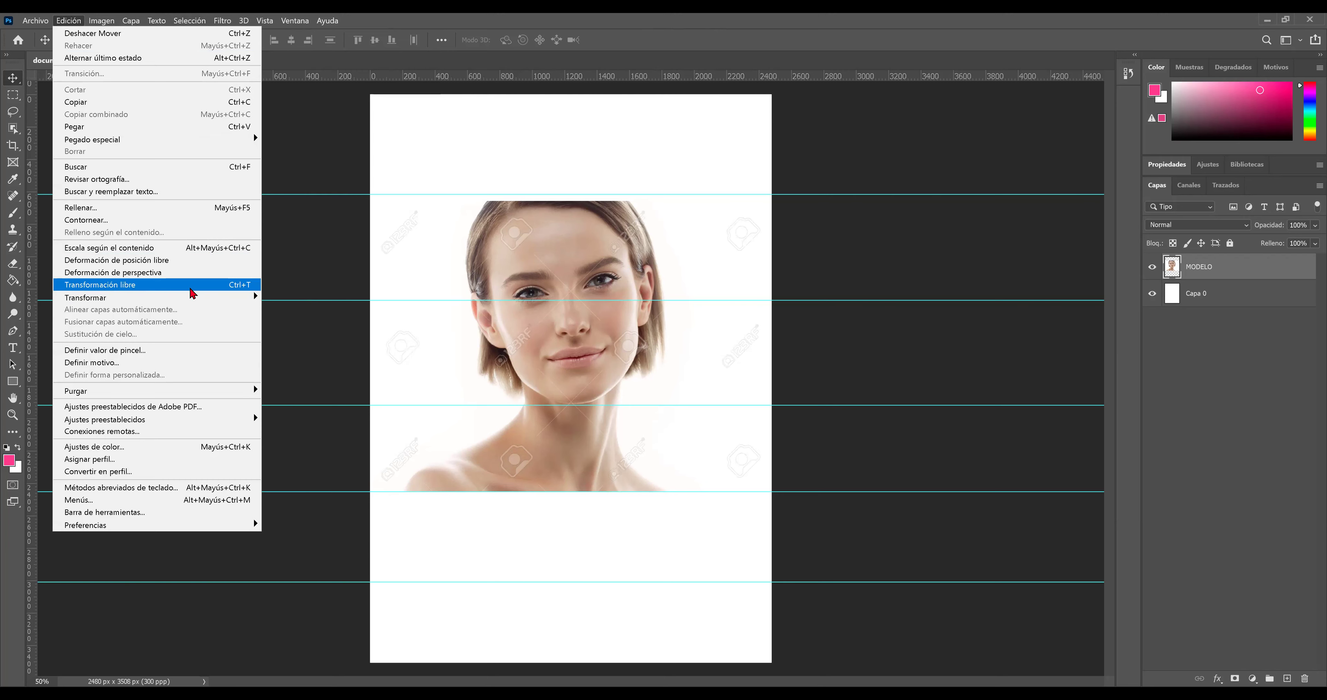
Free-transform the MODELO photo to about 199% and centre the face on the page
click(191, 287)
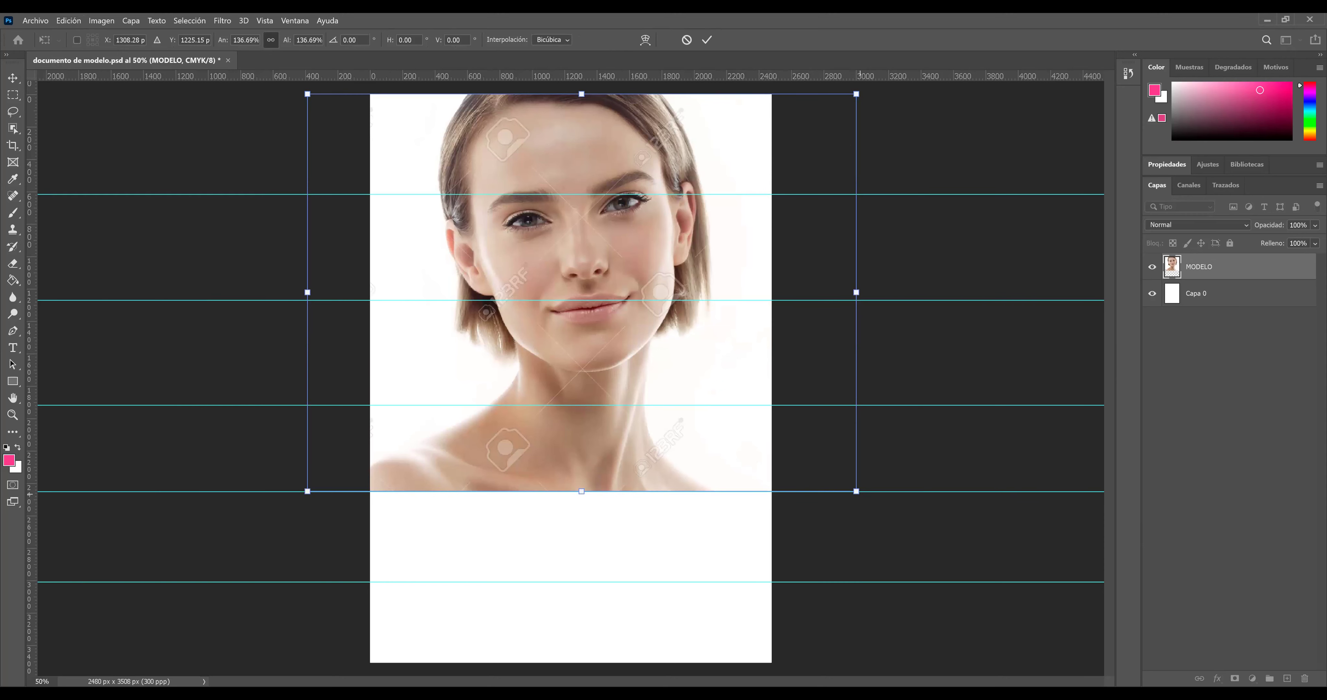
drag(857, 491, 1094, 663)
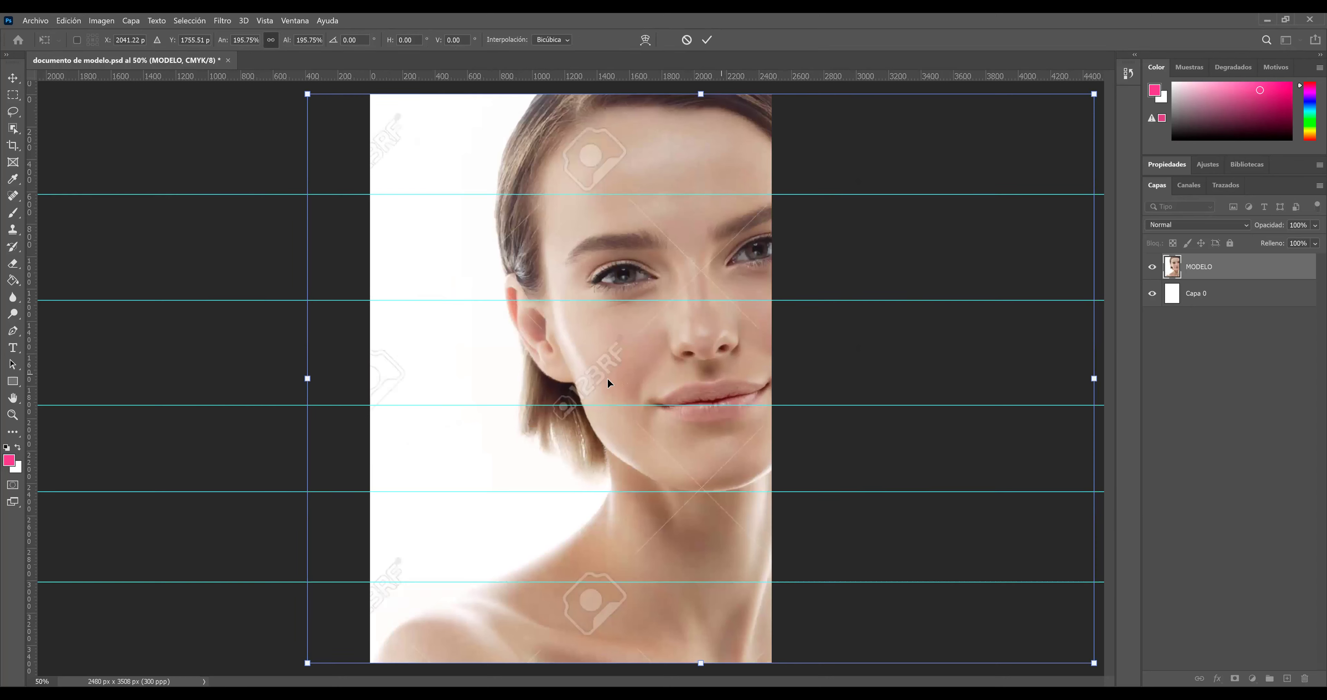
mouse_move(721, 377)
mouse_down()
mouse_move(604, 384)
mouse_move(600, 373)
mouse_up()
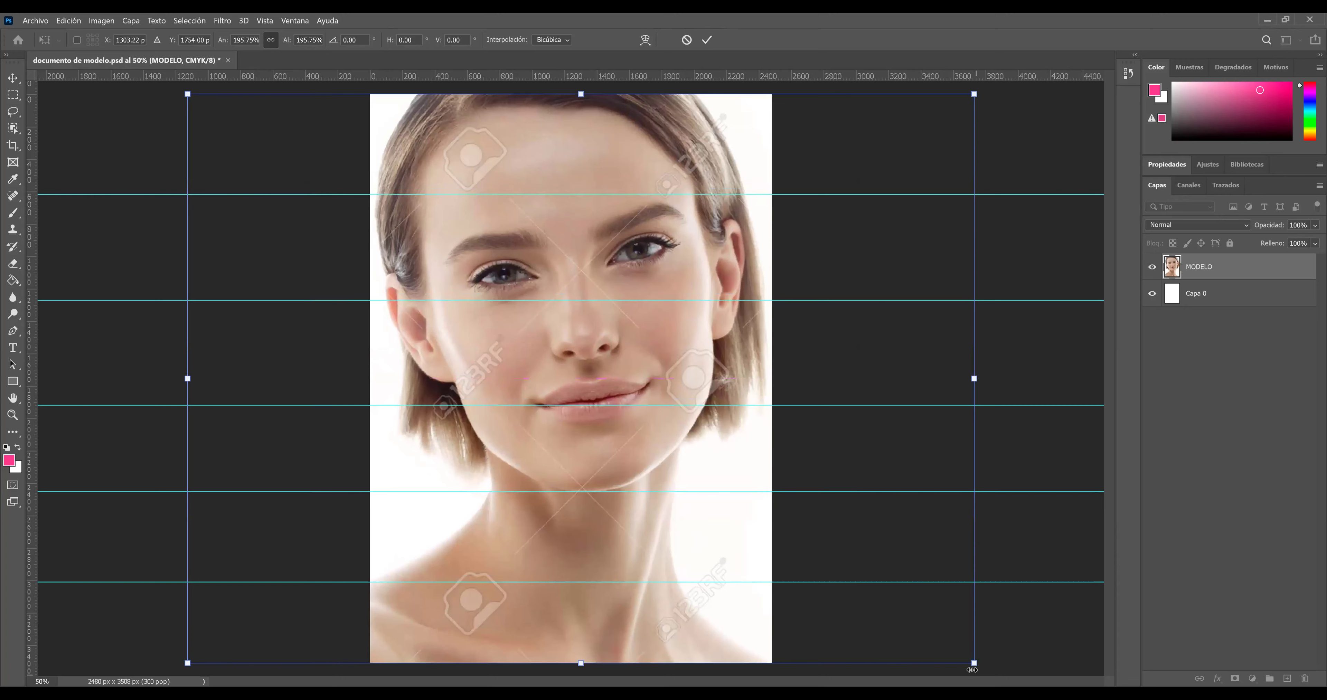
drag(972, 667, 989, 674)
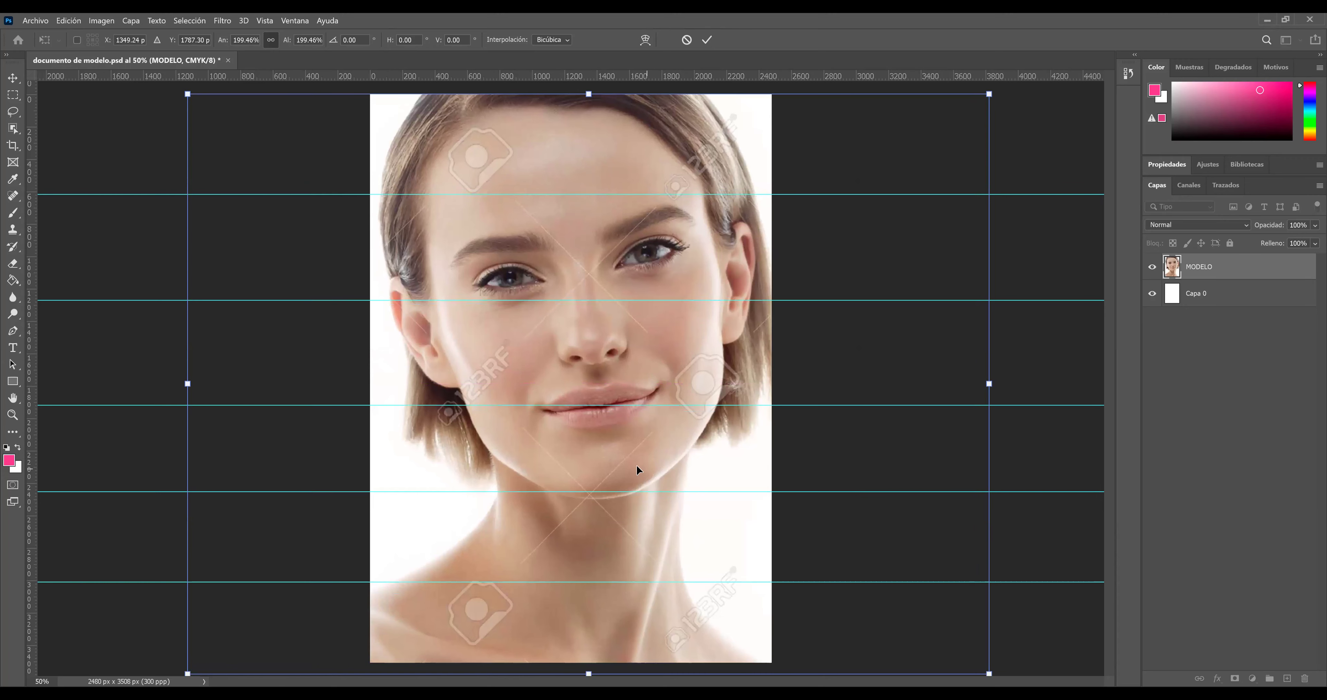
drag(634, 464, 622, 459)
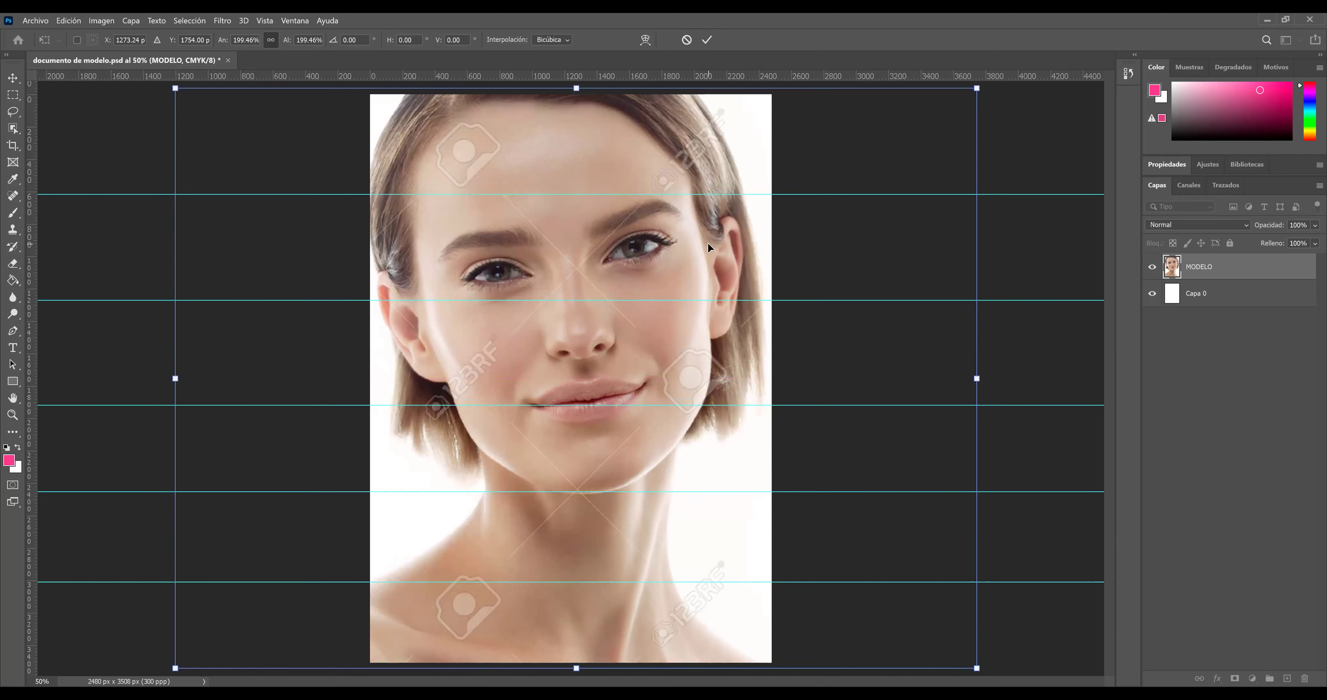
key(Right)
key(Right)
key(Right)
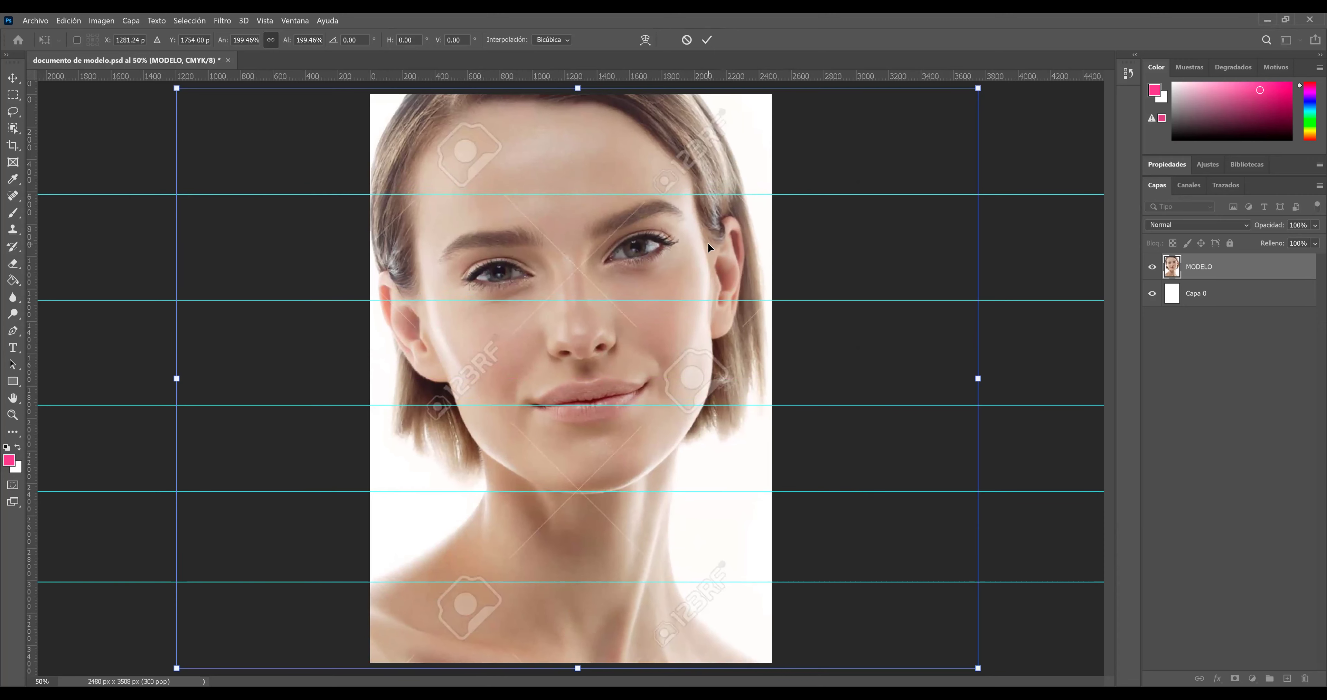
key(shift+Right)
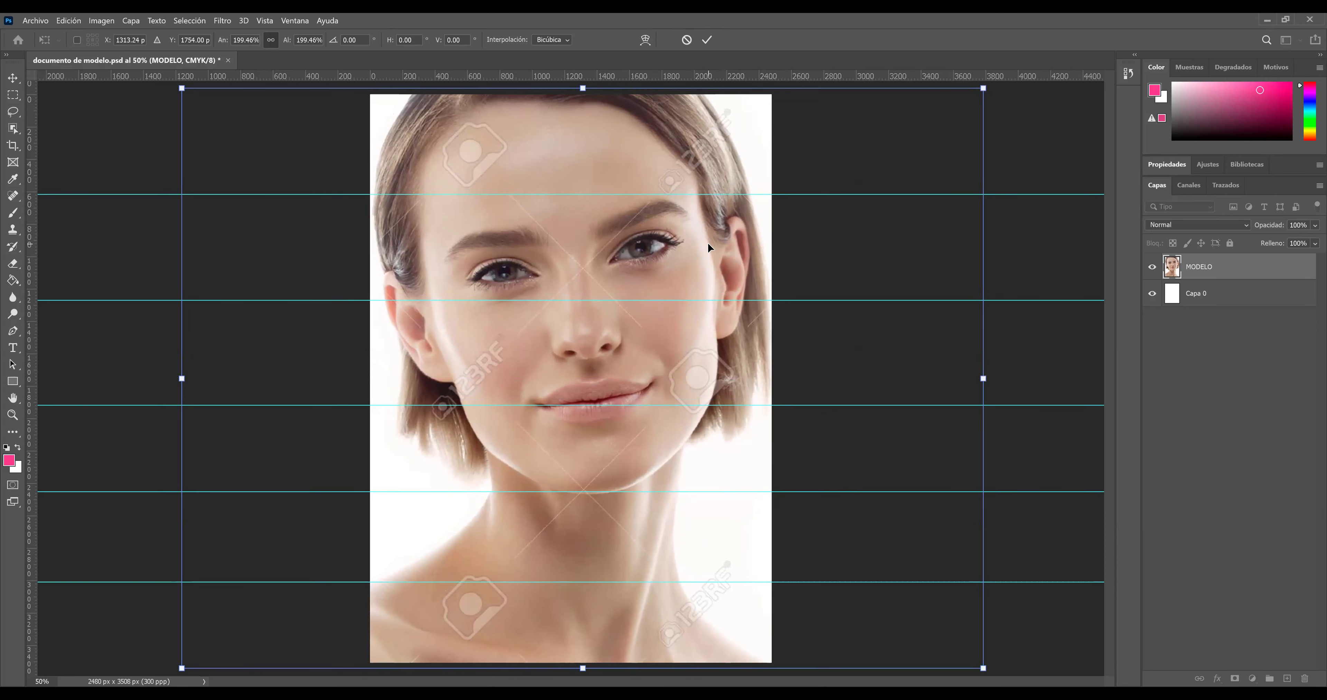
key(Return)
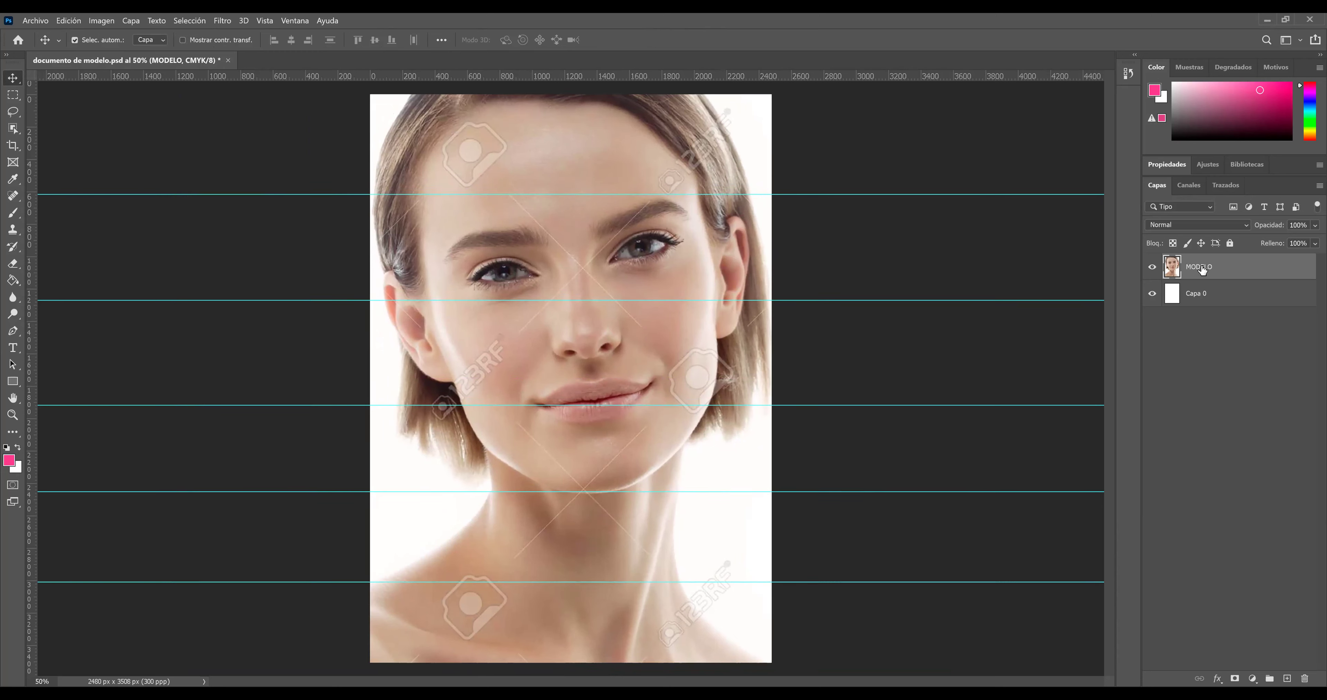
Try duplicating MODELO with a renamed copy, then cancel the Duplicar capa dialog
right_click(1177, 273)
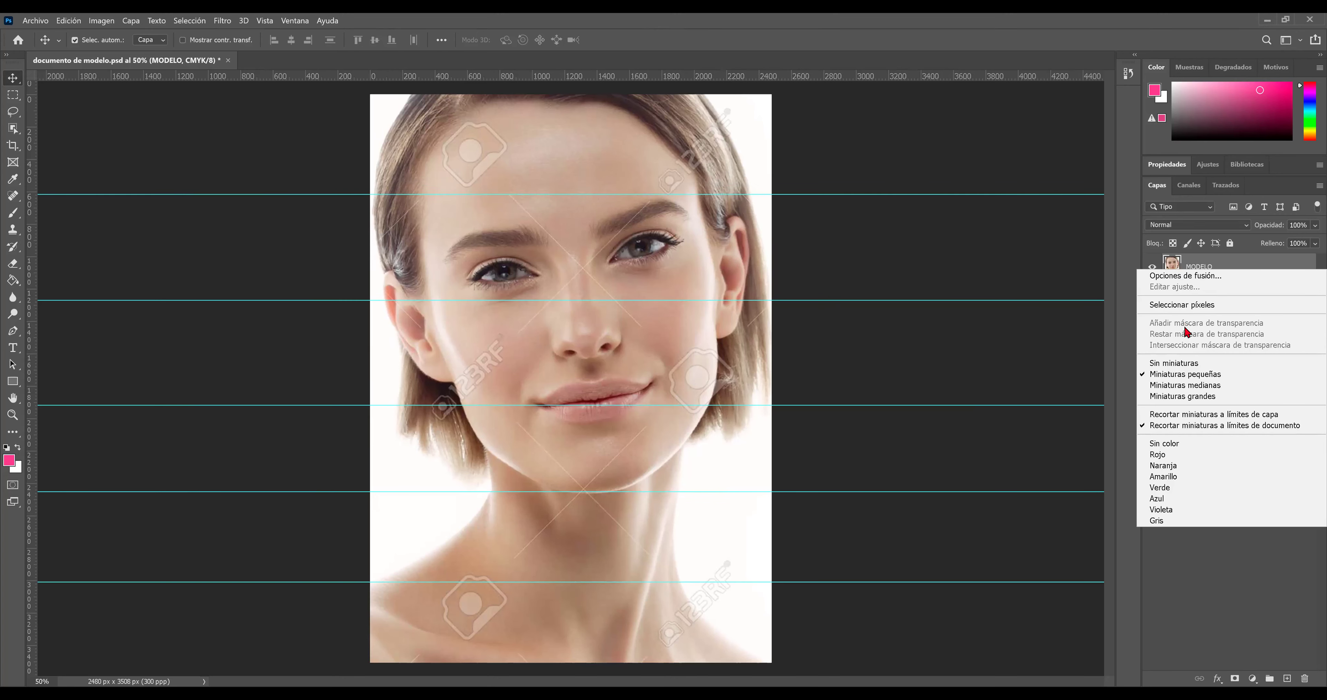
click(1227, 271)
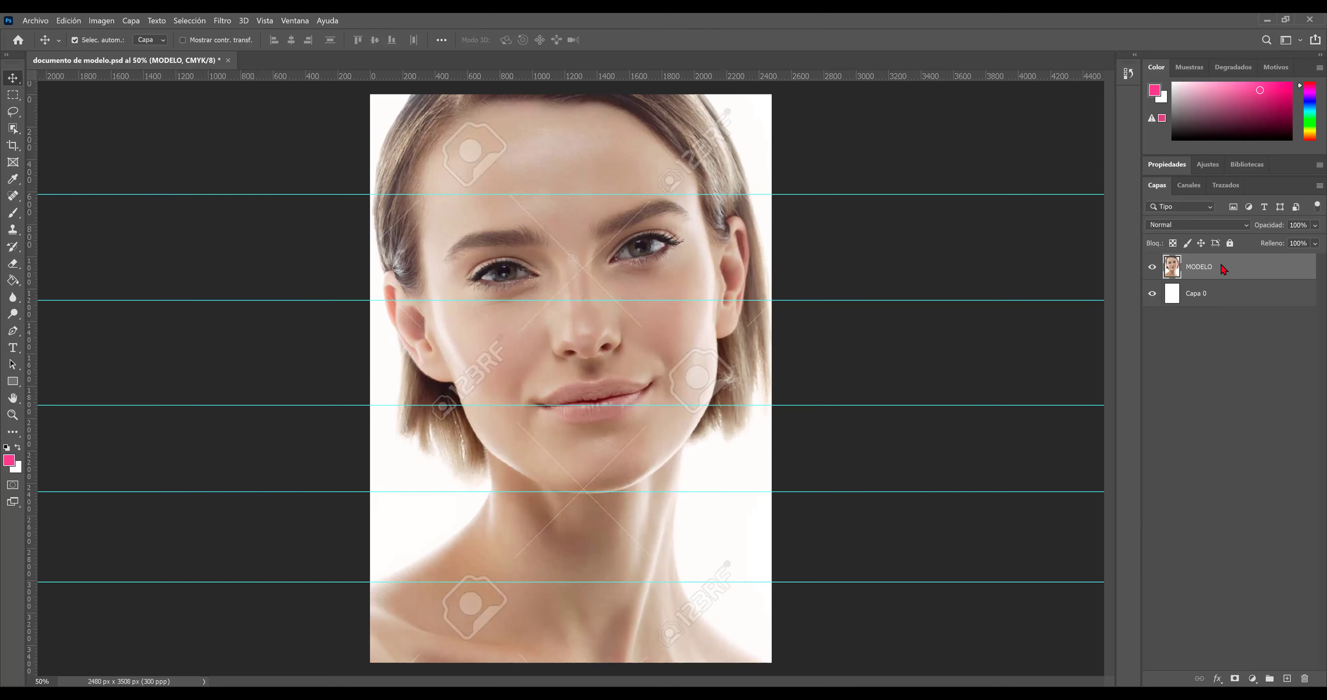
right_click(1220, 271)
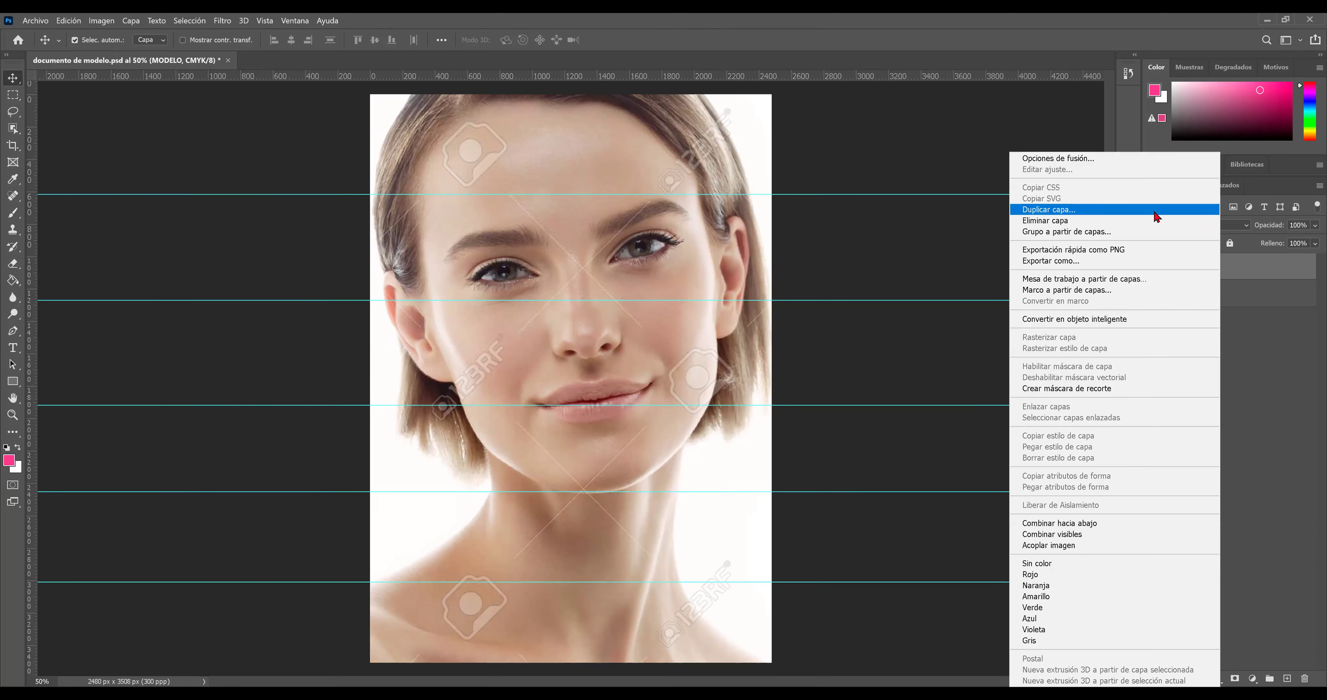
click(1157, 216)
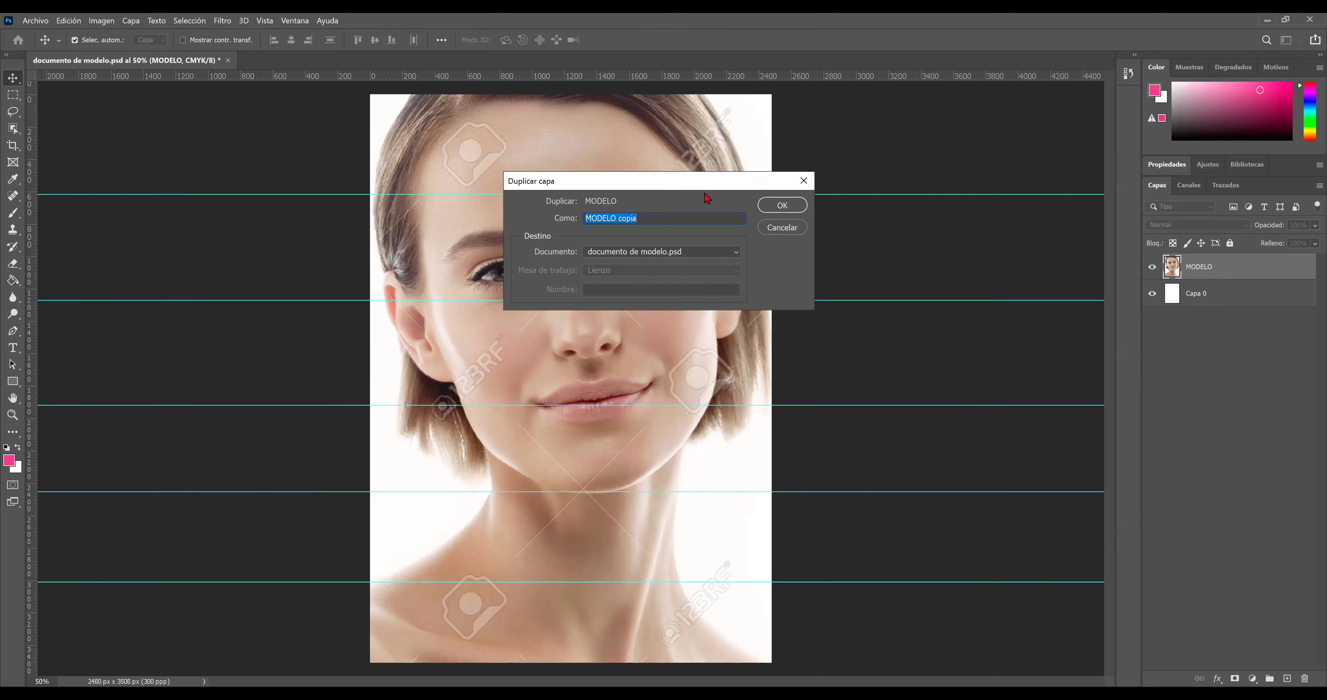
drag(706, 195, 980, 334)
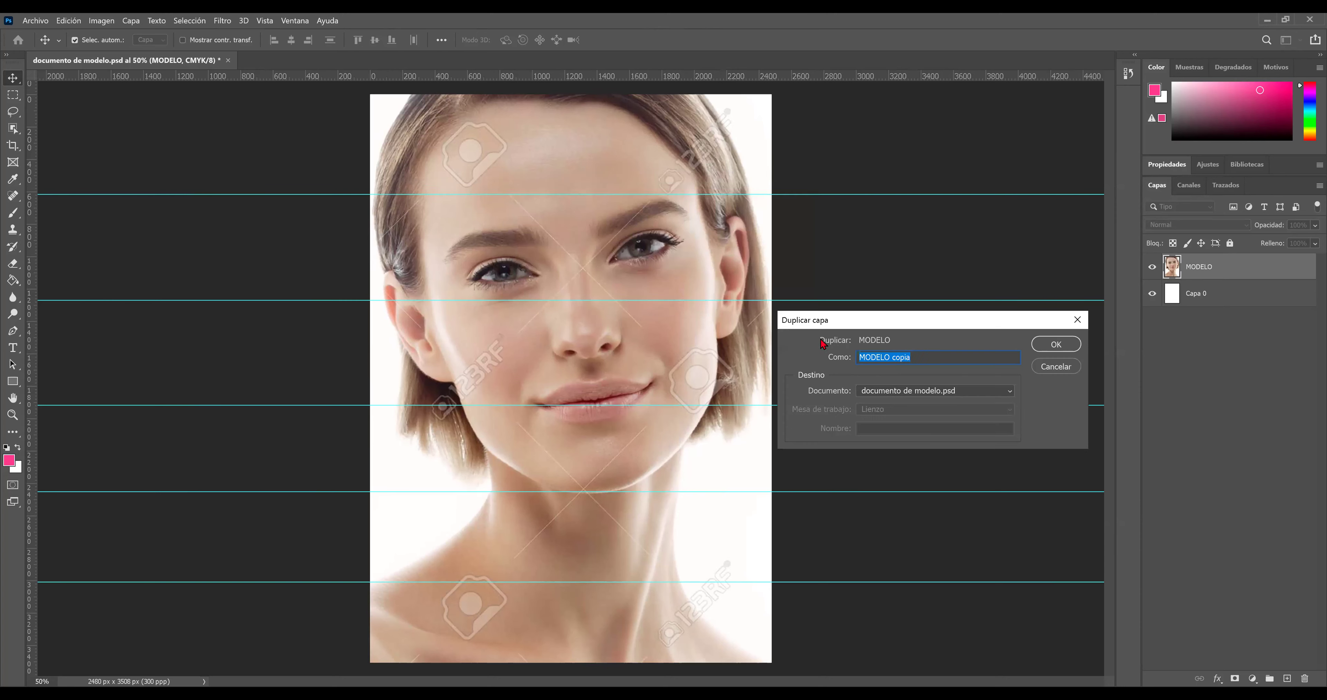
click(916, 356)
double_click(917, 356)
text(1)
key(Escape)
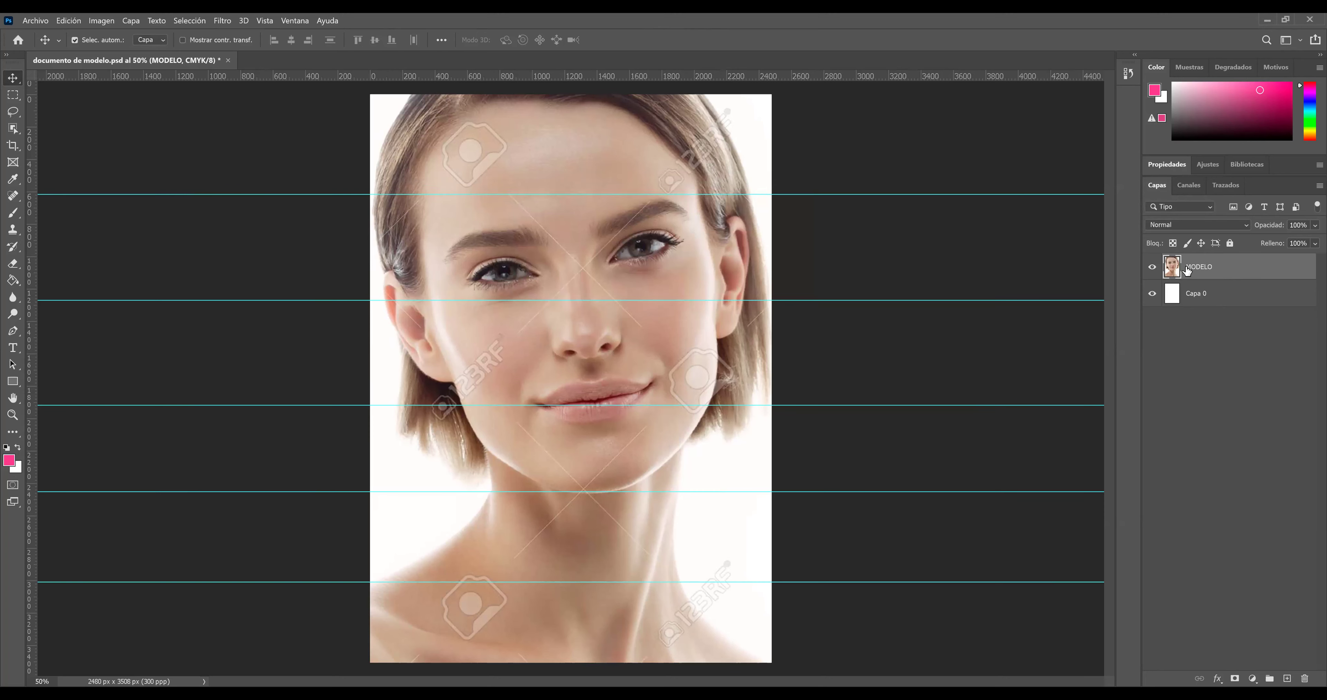
Create and undo a MODELO 1 duplicate, then drag MODELO onto New Layer to make MODELO copia
right_click(1187, 270)
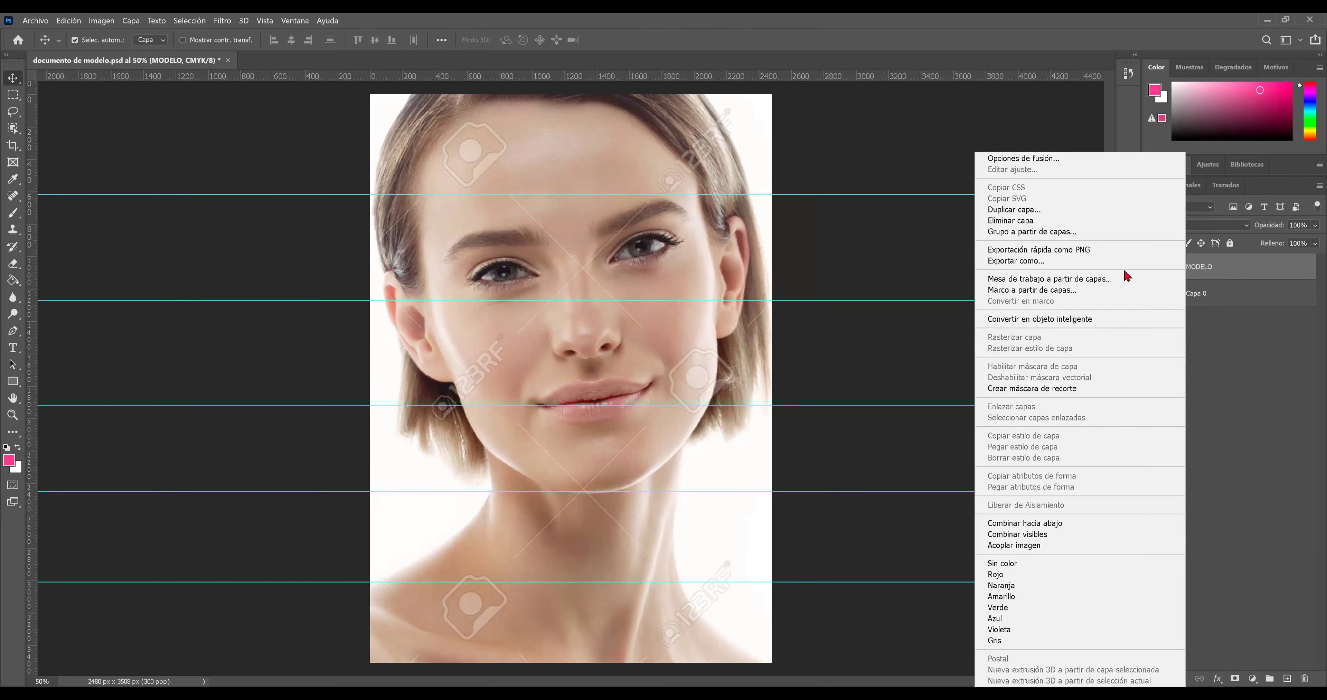
click(1029, 215)
drag(913, 357, 896, 360)
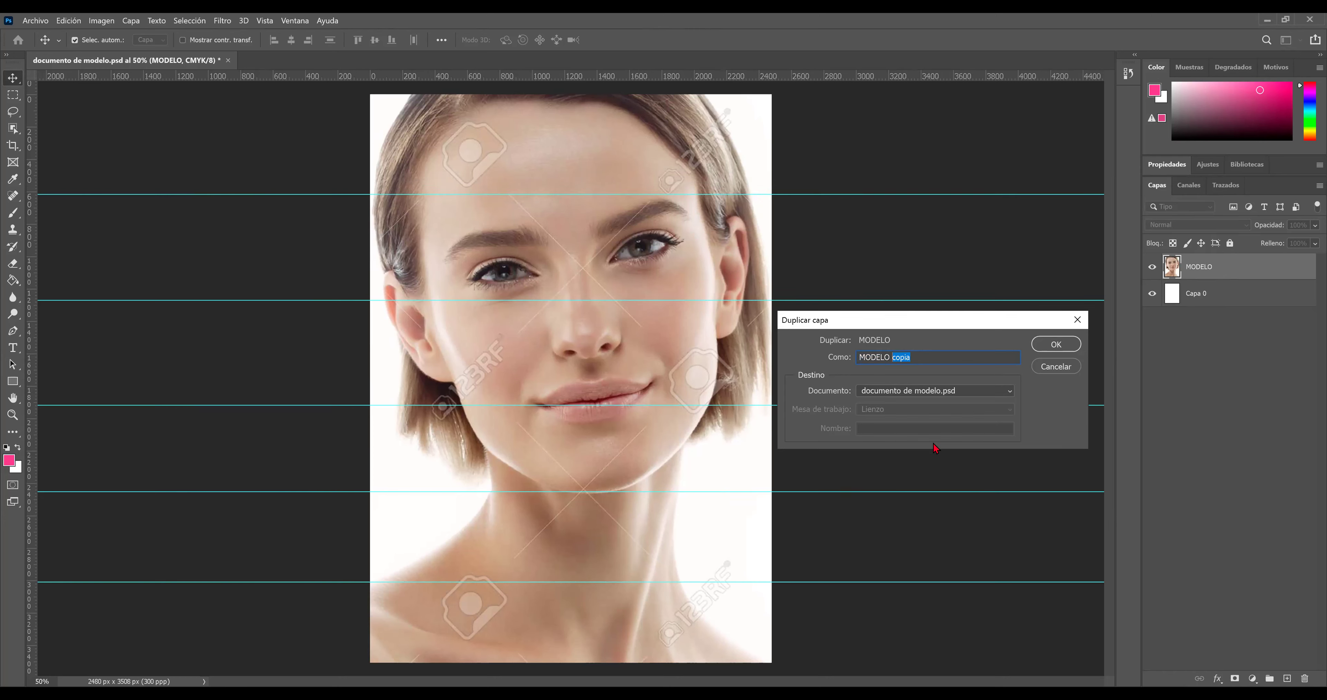
text(1)
click(1049, 345)
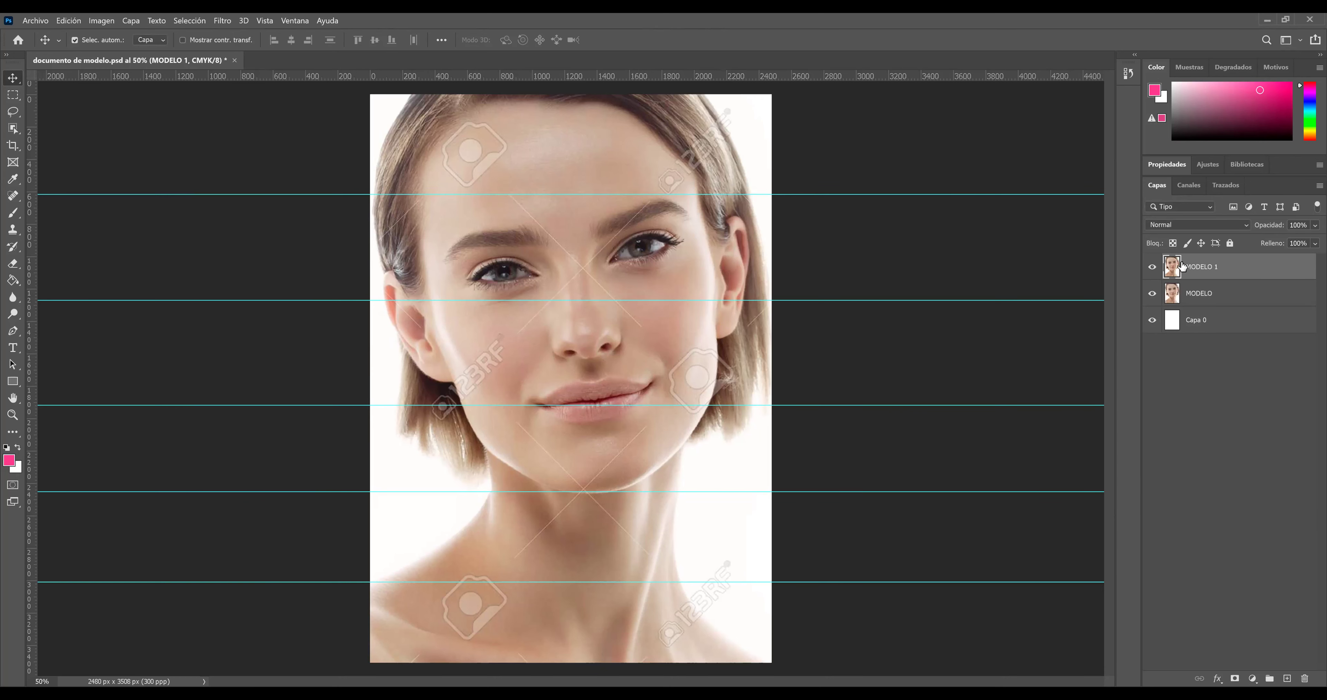
key(ctrl+z)
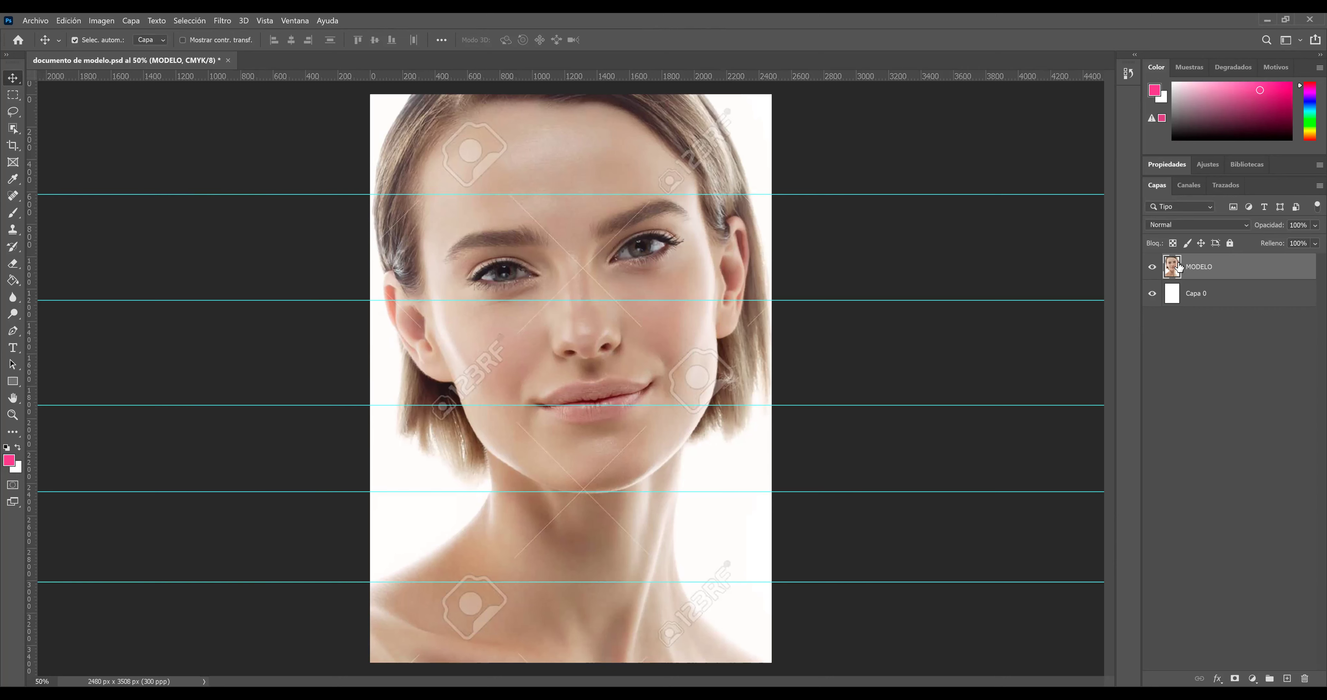
drag(1172, 265, 1289, 679)
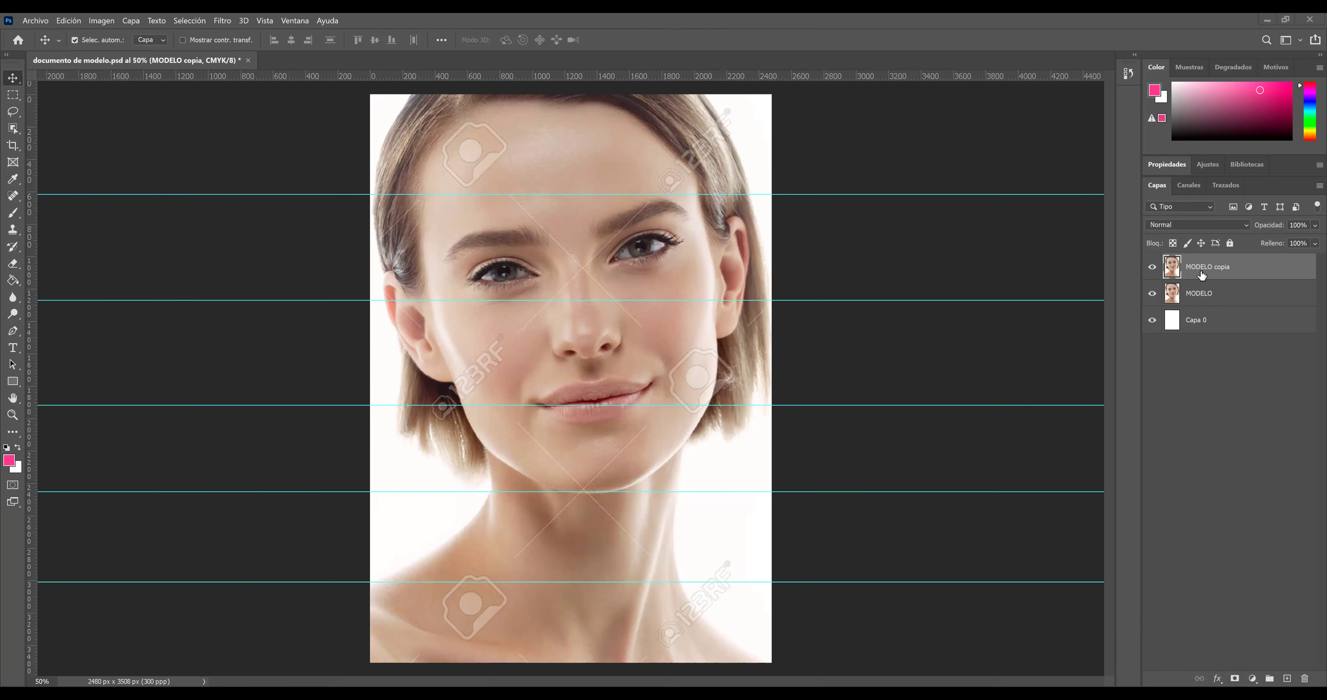
Delete and re-create the MODELO copia layer several times, ending with no copy
key(Delete)
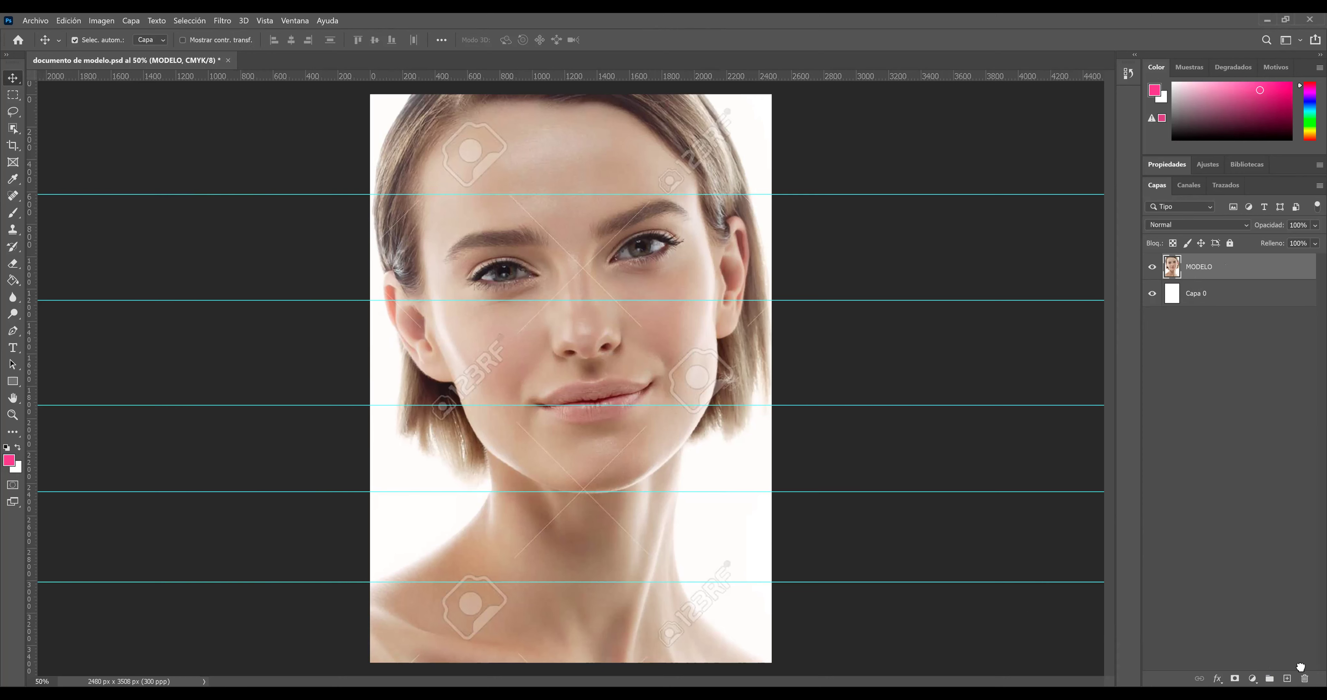
drag(1172, 267, 1290, 679)
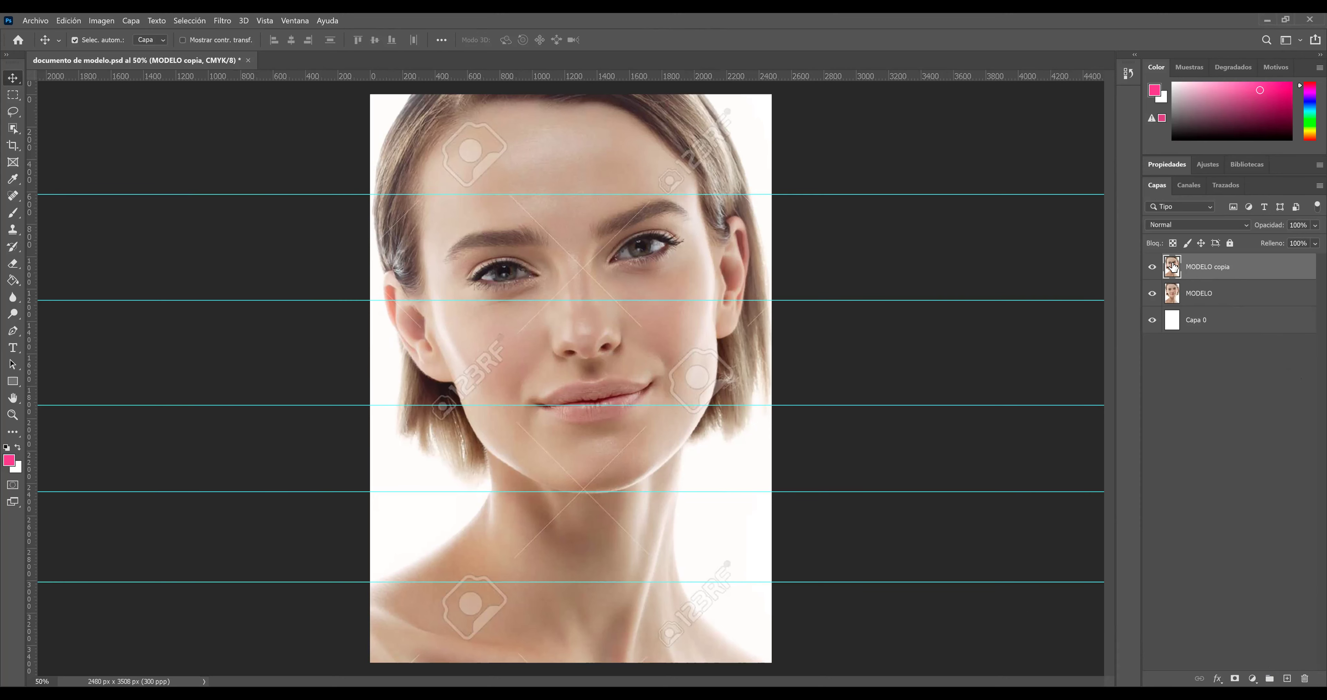
right_click(1173, 266)
click(1177, 265)
right_click(1217, 265)
click(1132, 222)
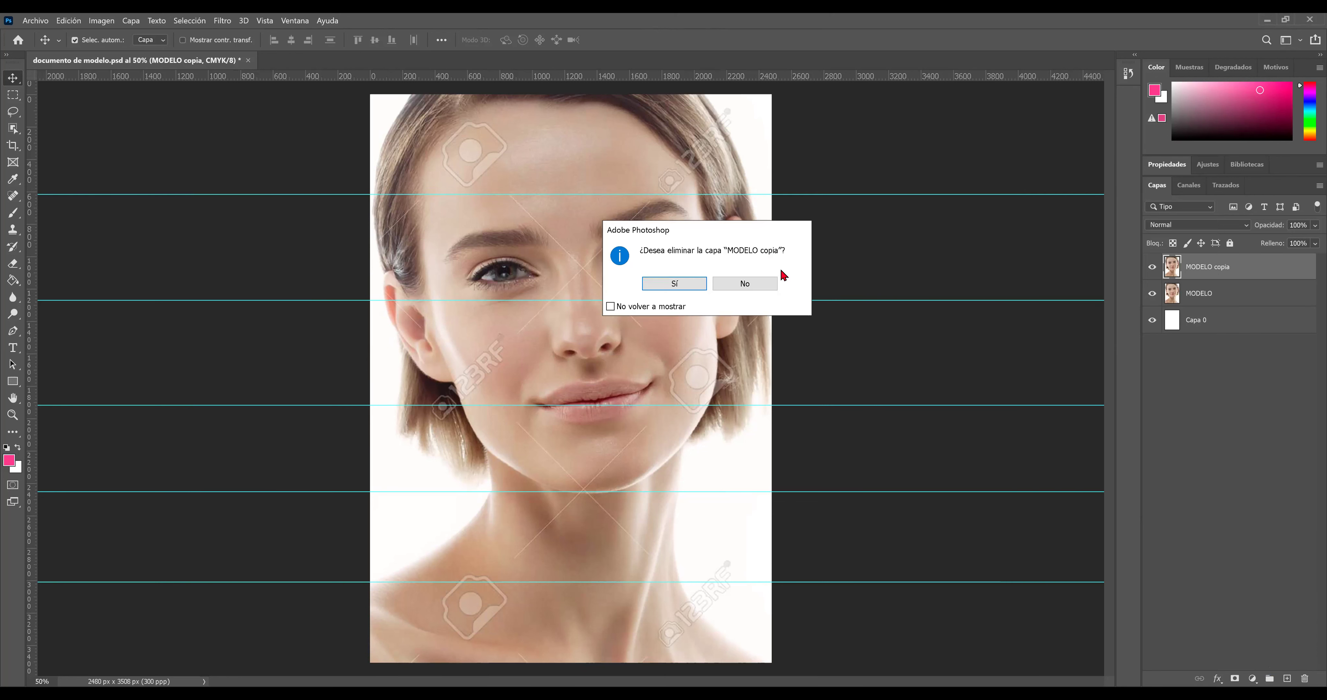
key(Return)
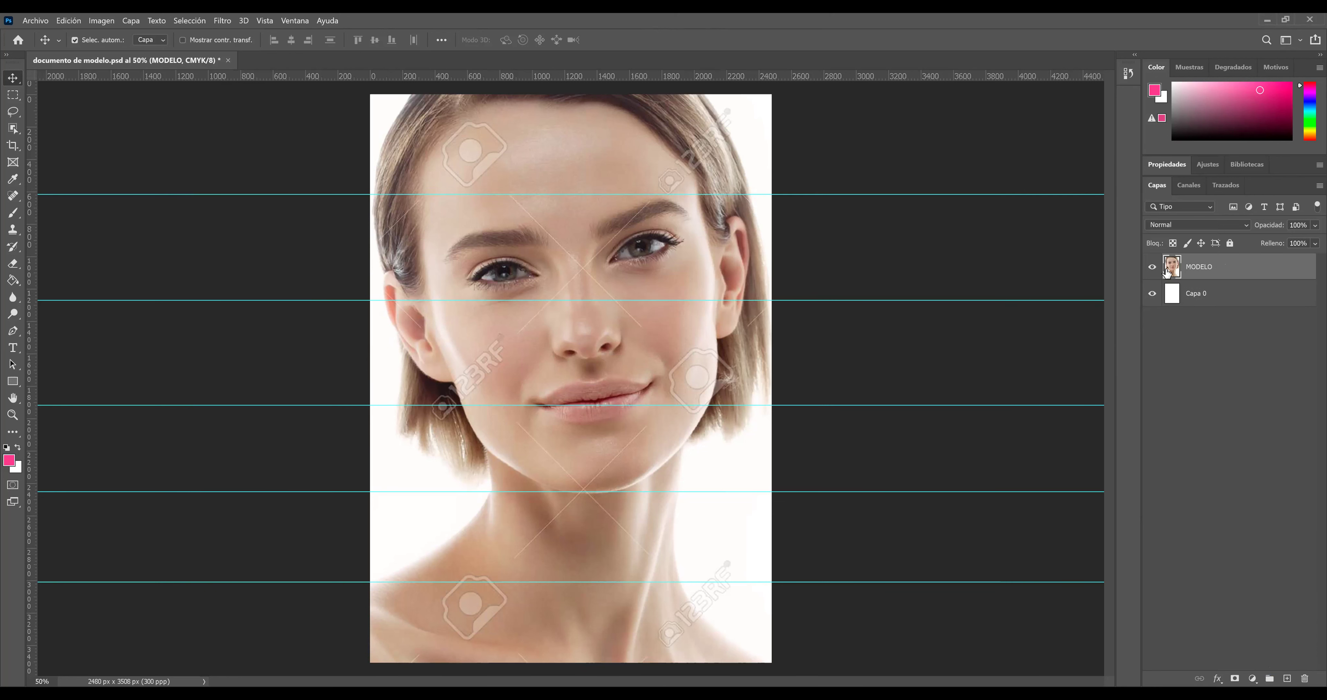
drag(1283, 678, 1286, 678)
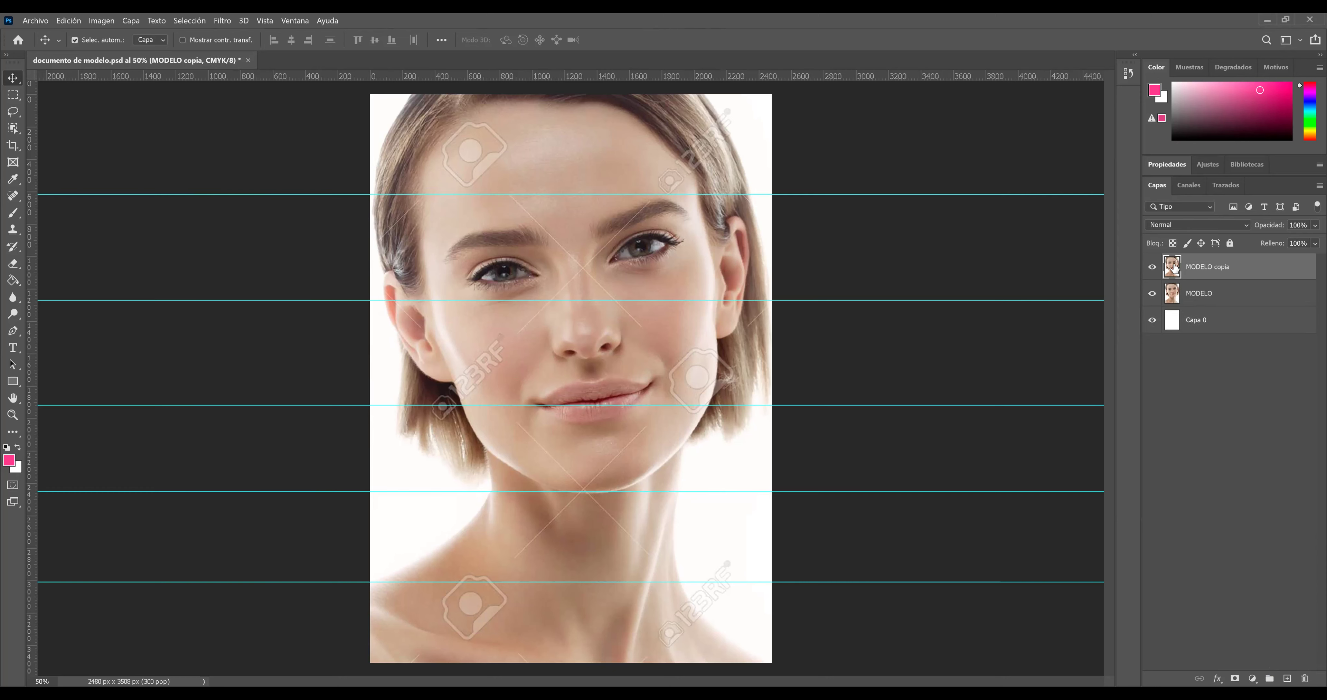
drag(1308, 657, 1310, 681)
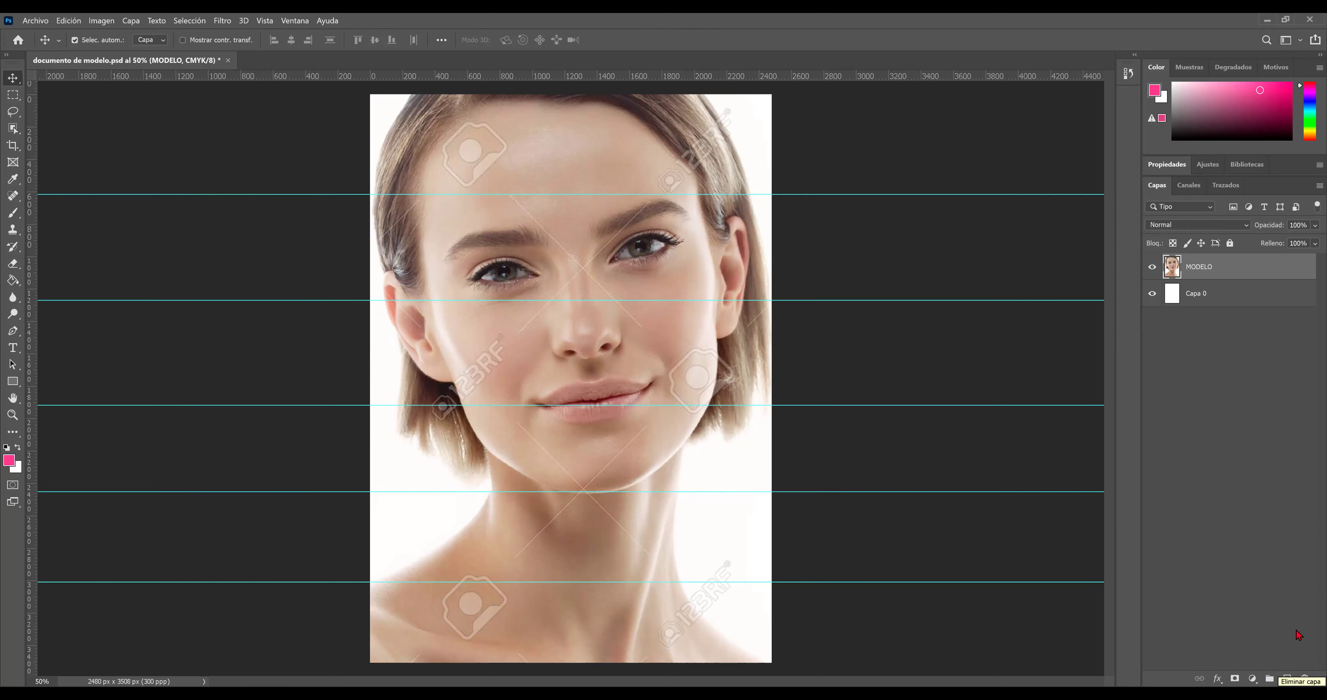
Duplicate MODELO once more, hide the original MODELO, and start Free Transform on the copy
mouse_move(1171, 267)
mouse_down()
mouse_move(1294, 593)
mouse_move(1288, 679)
mouse_up()
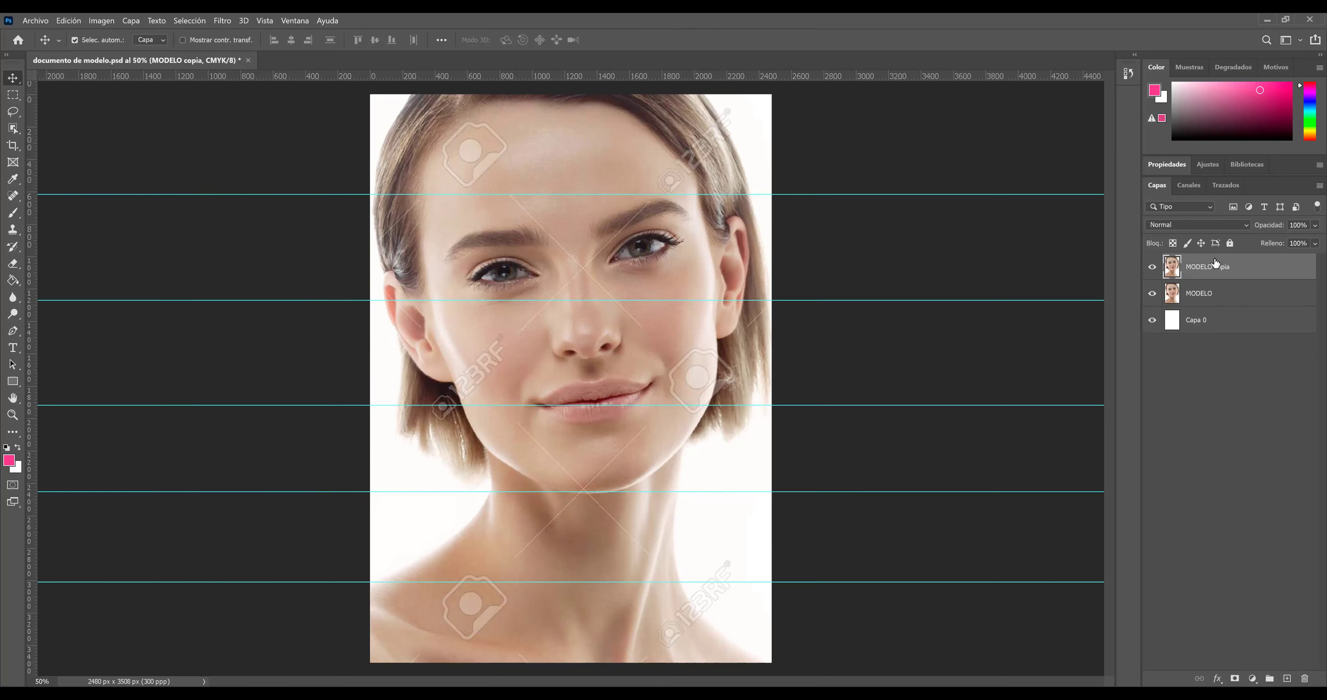
click(1154, 295)
key(ctrl+t)
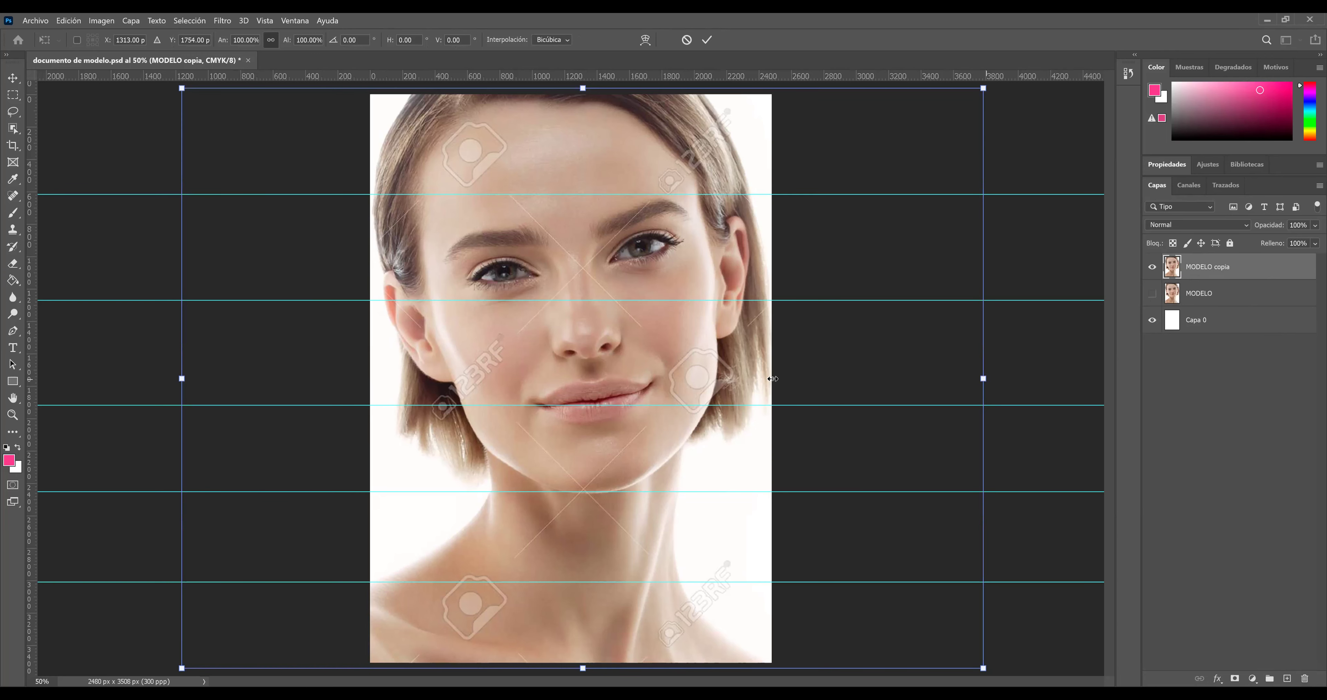
Stretch the MODELO copia photo edge by edge to exactly 2480 × 3508 px and apply the transform
drag(773, 378, 772, 378)
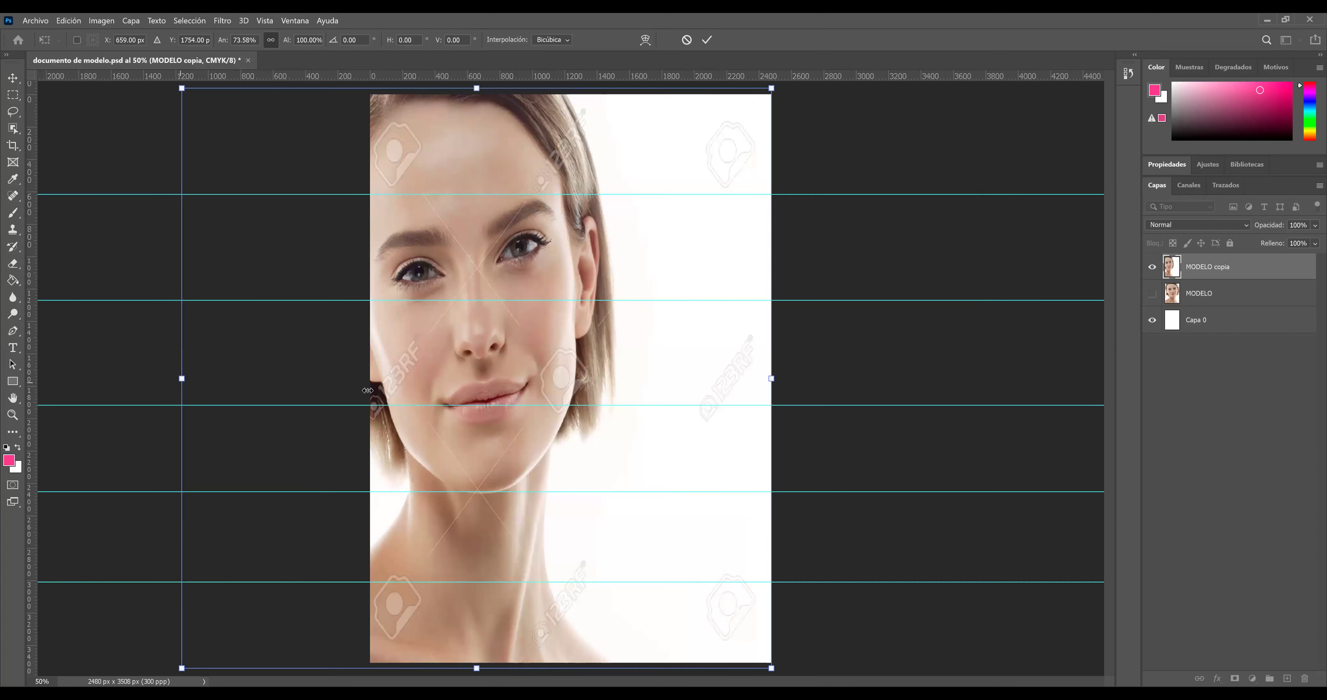
drag(367, 390, 369, 391)
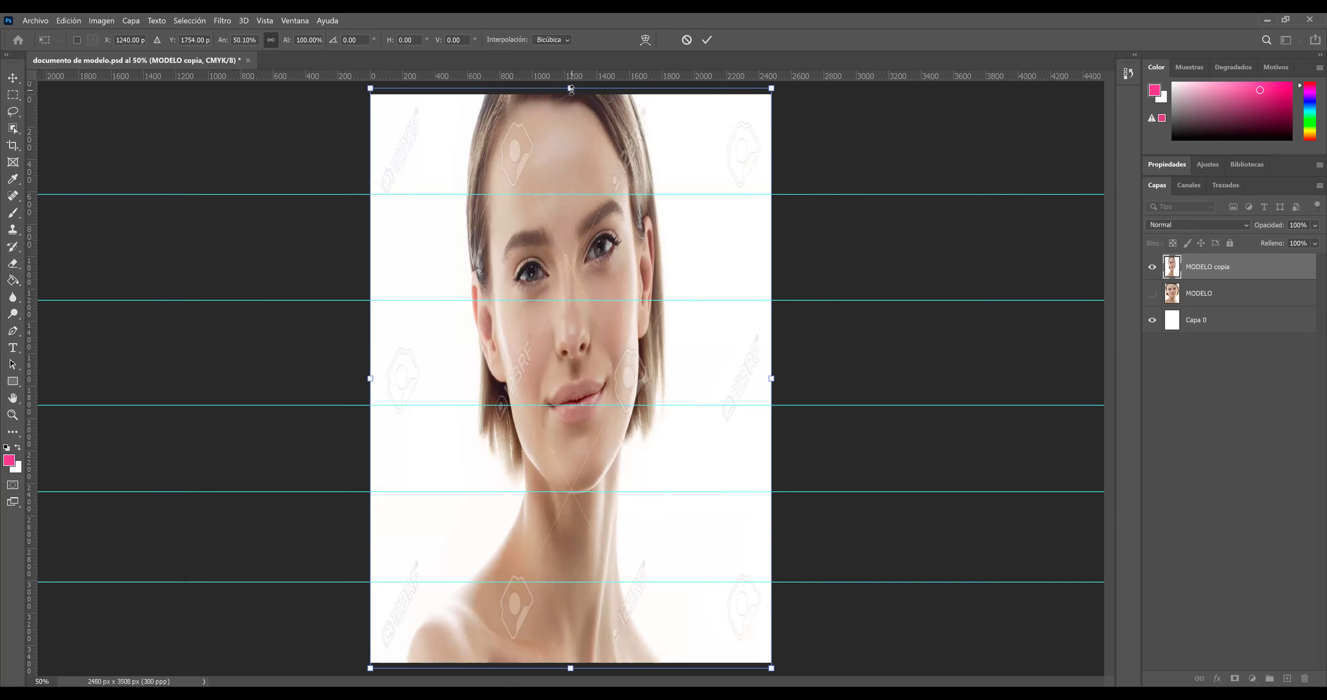
drag(571, 96, 571, 103)
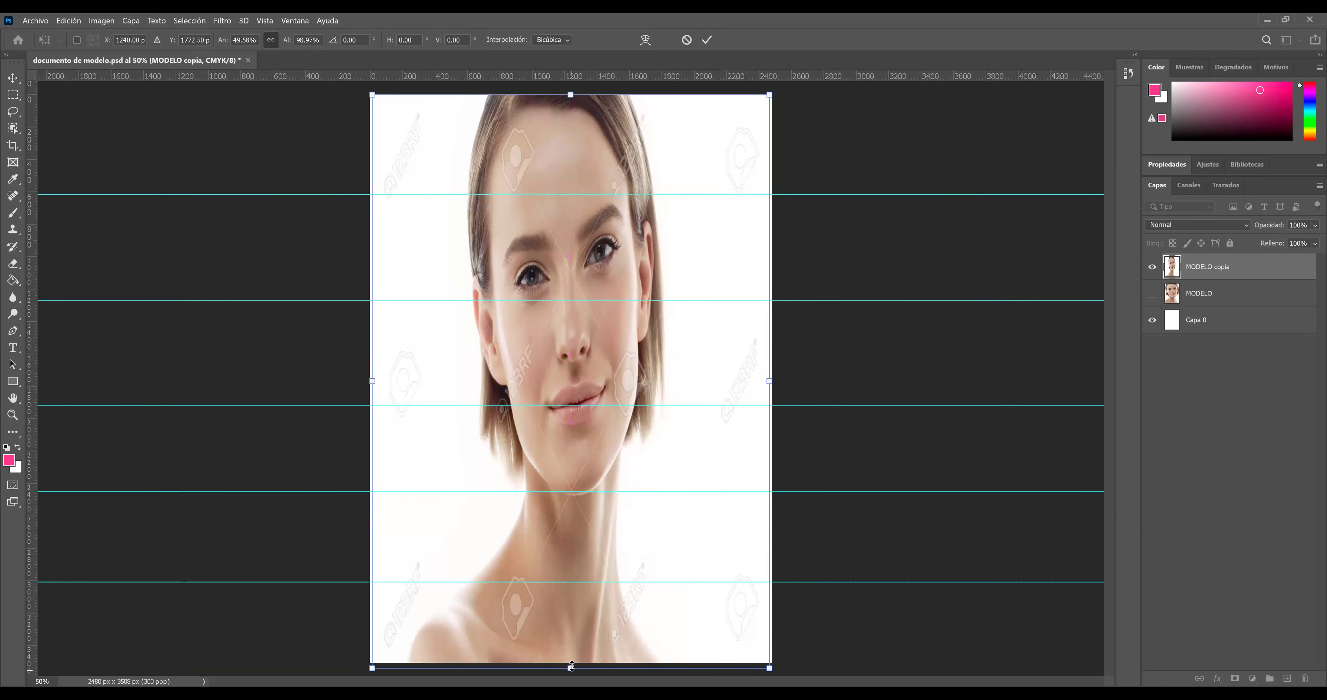
drag(571, 670, 571, 663)
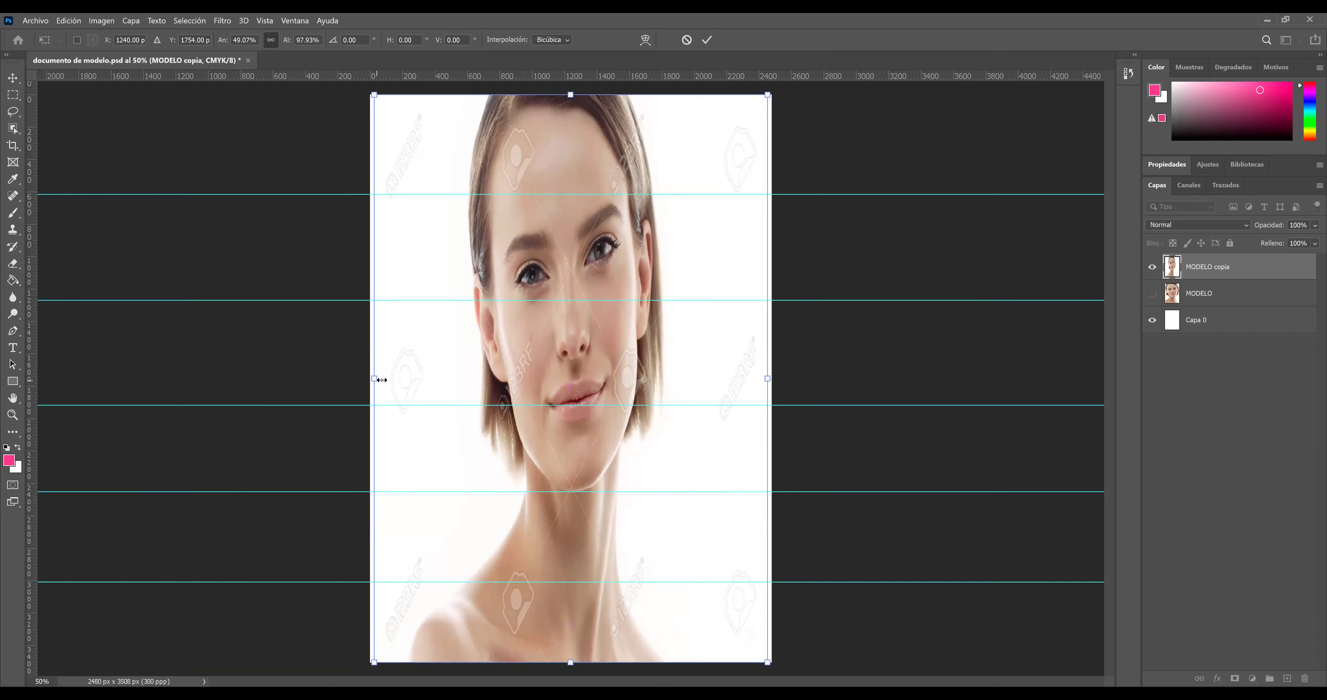
drag(381, 380, 378, 379)
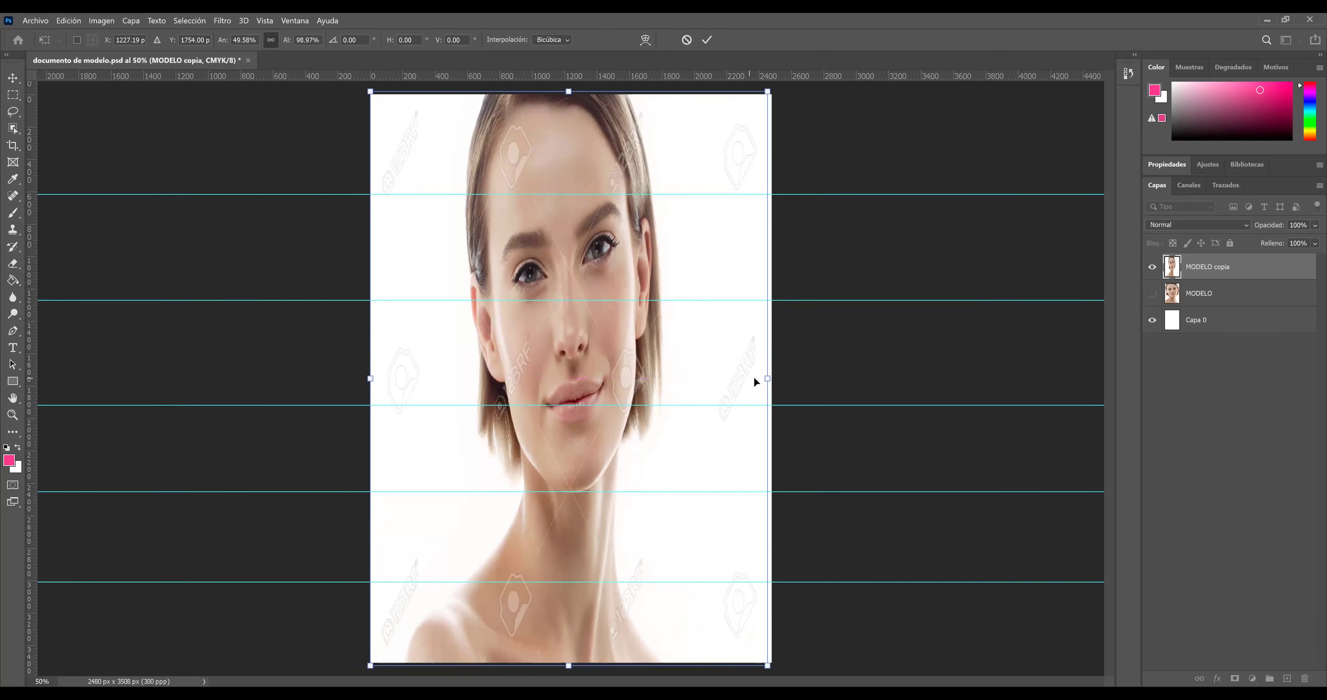
drag(769, 379, 773, 379)
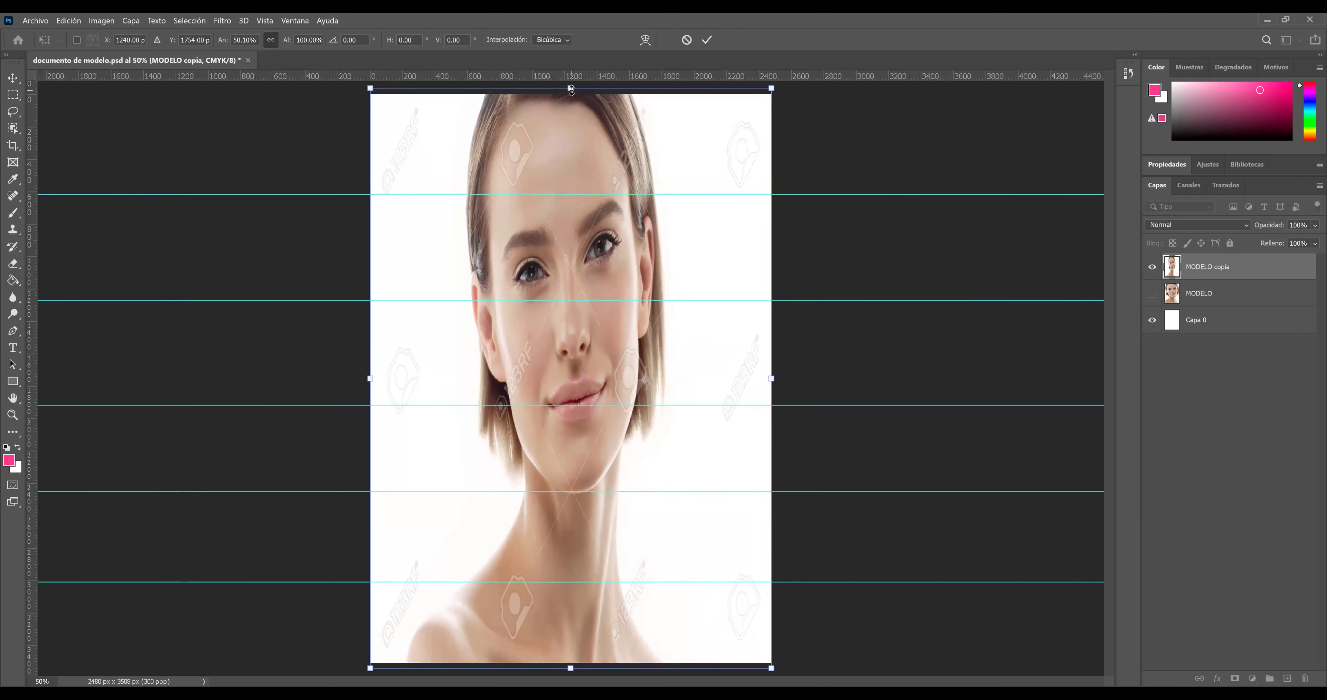
drag(571, 88, 571, 94)
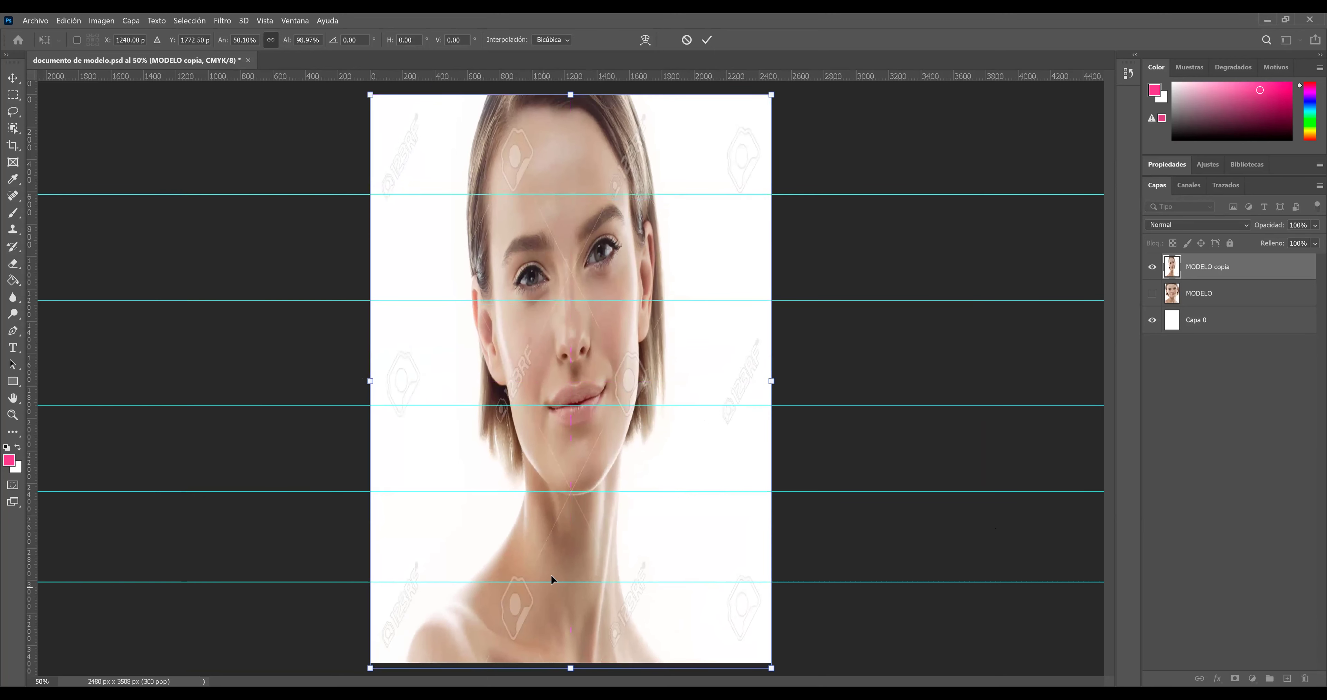
drag(567, 669, 567, 664)
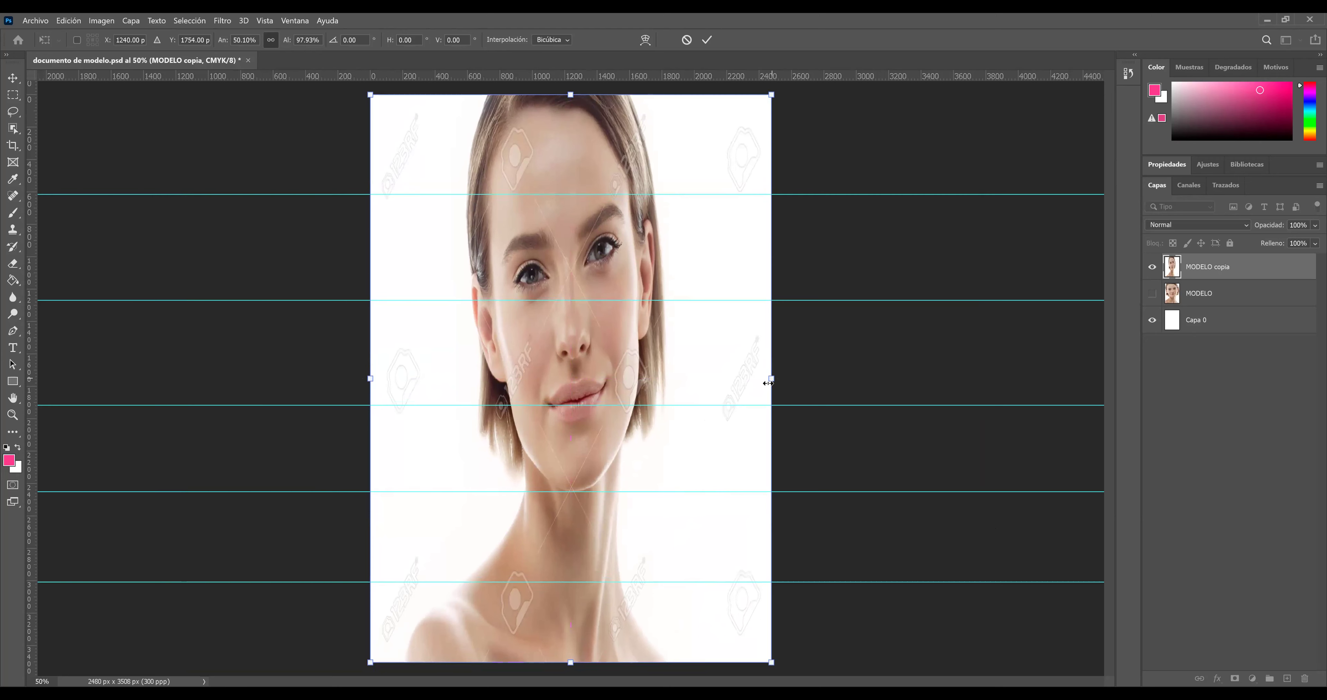
drag(768, 383, 770, 384)
key(Return)
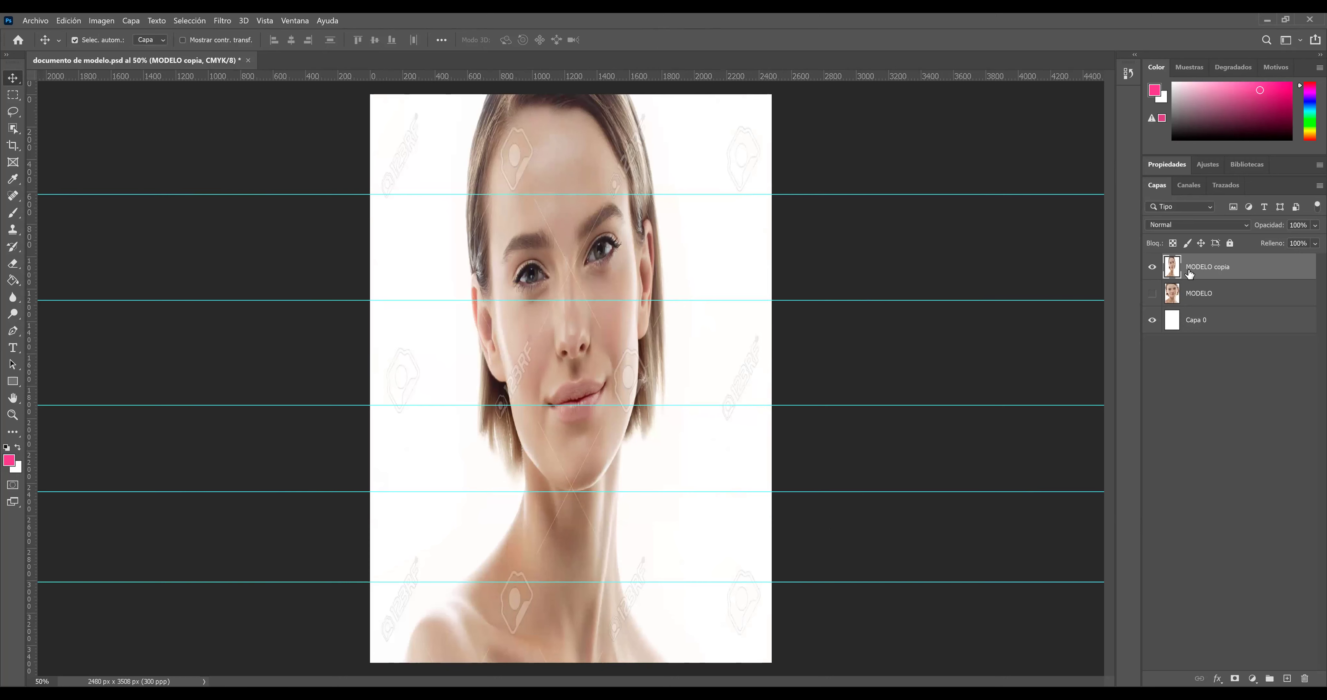
Delete the MODELO copia layer and make the original MODELO layer visible
drag(1196, 271, 1307, 676)
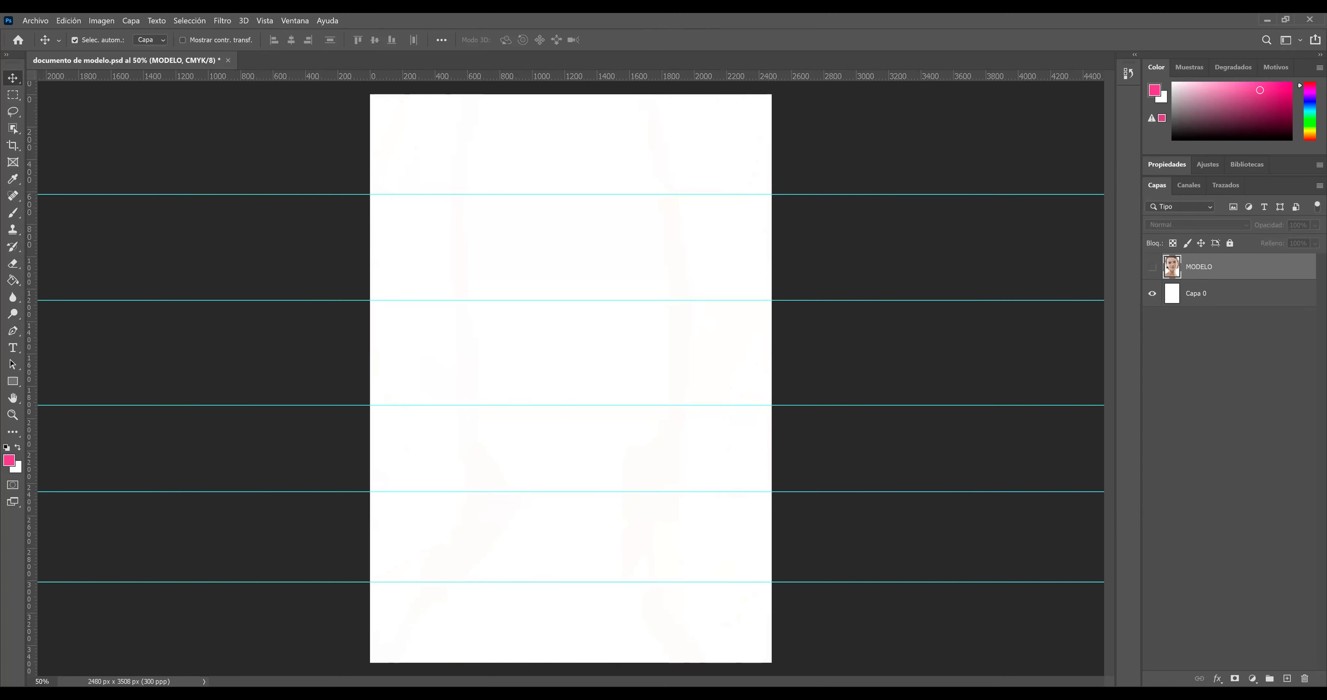
click(1151, 269)
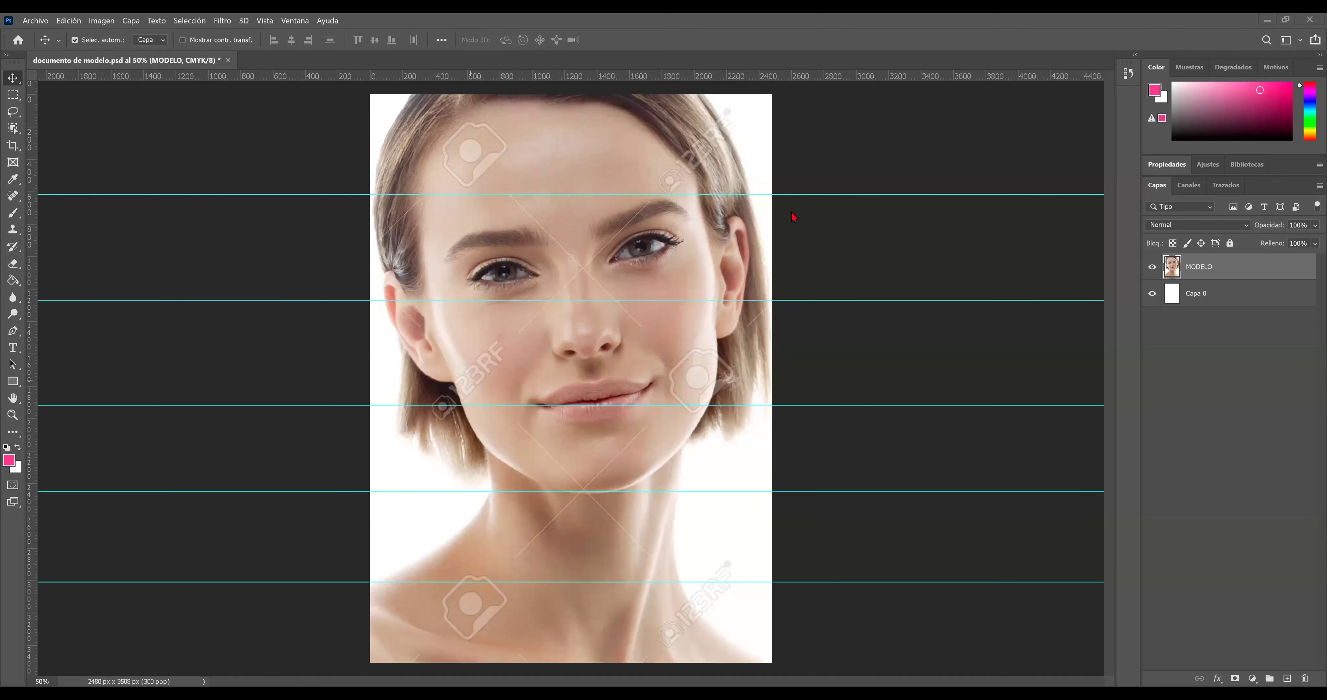
Create a document from the default preset, then close it unused
click(42, 22)
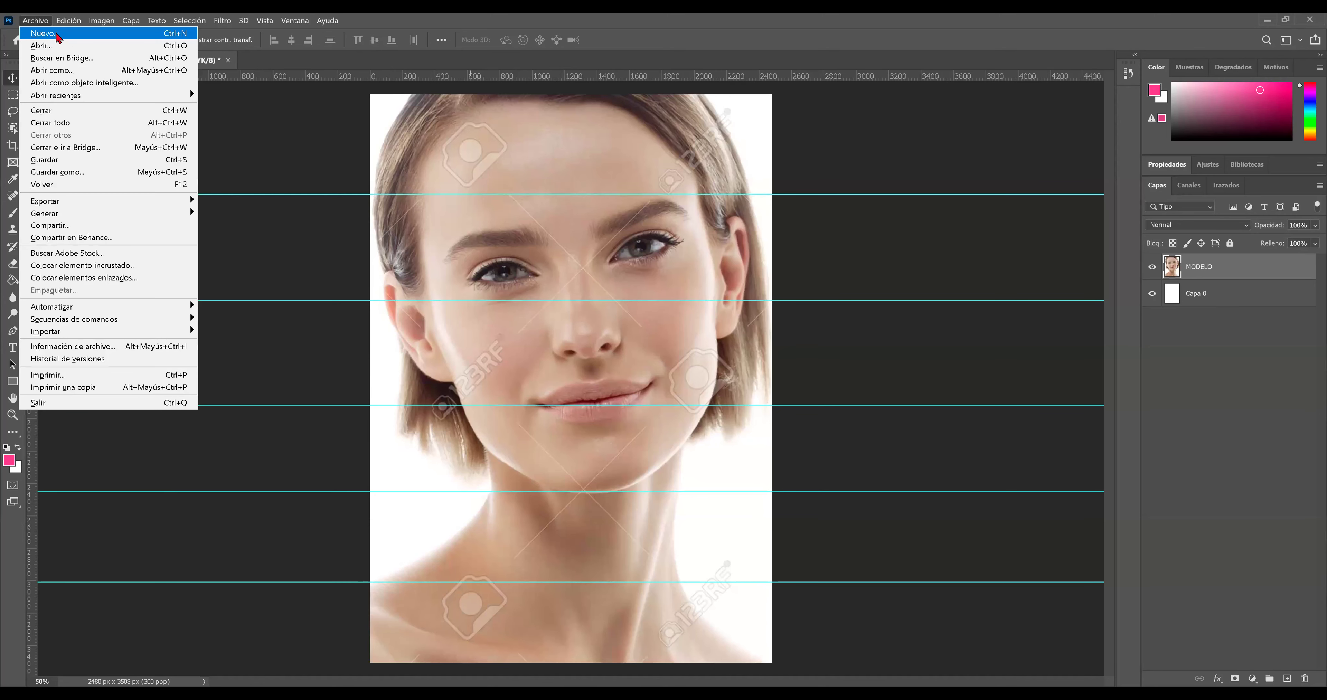
key(Escape)
key(ctrl+n)
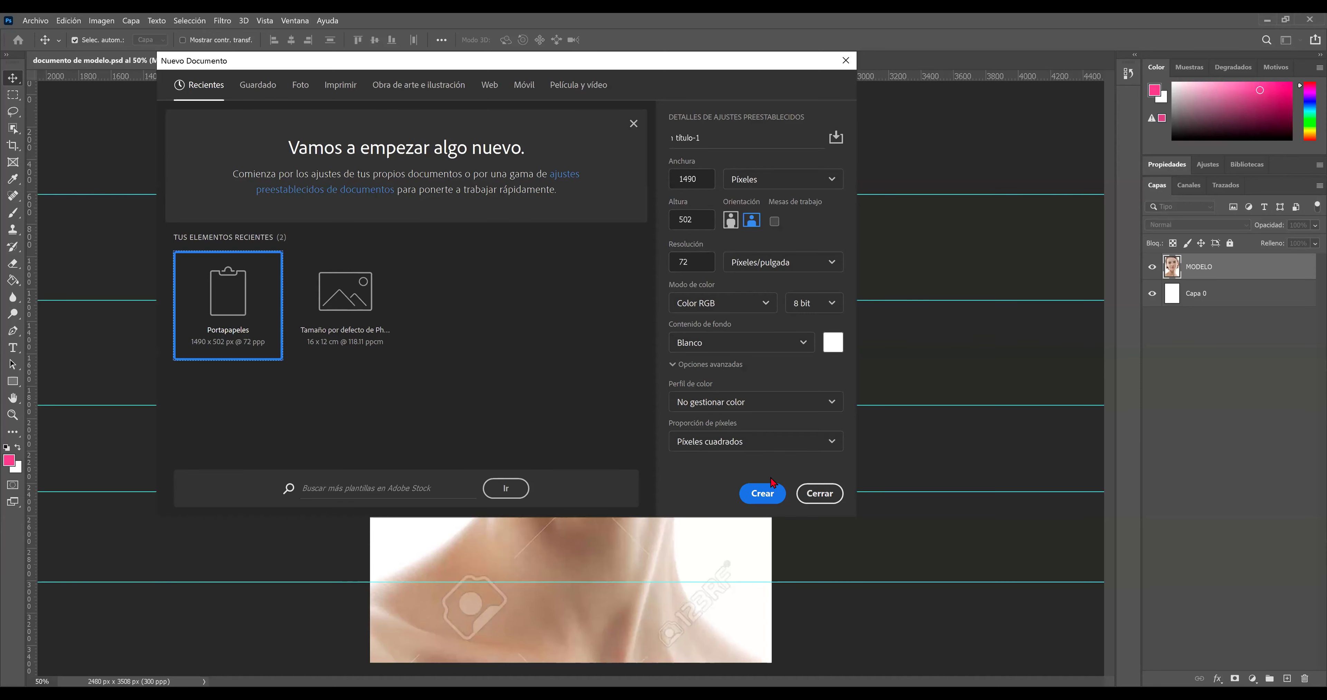
click(762, 494)
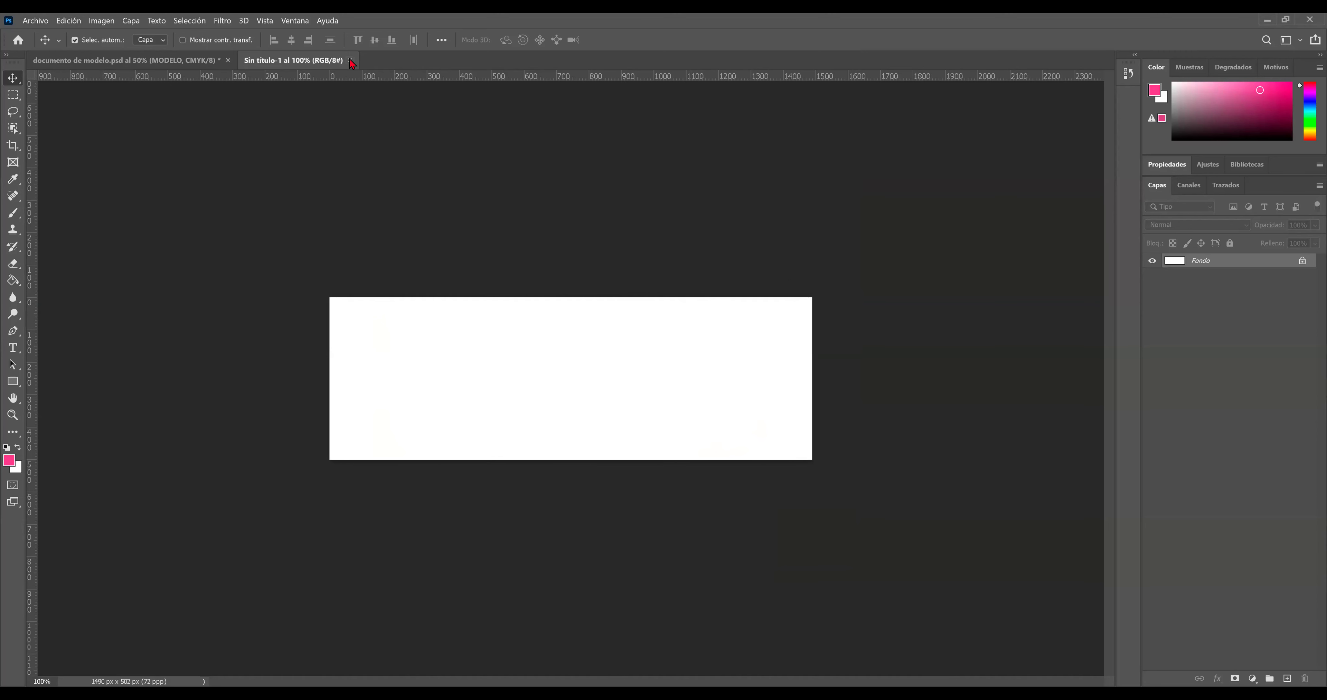
key(ctrl+w)
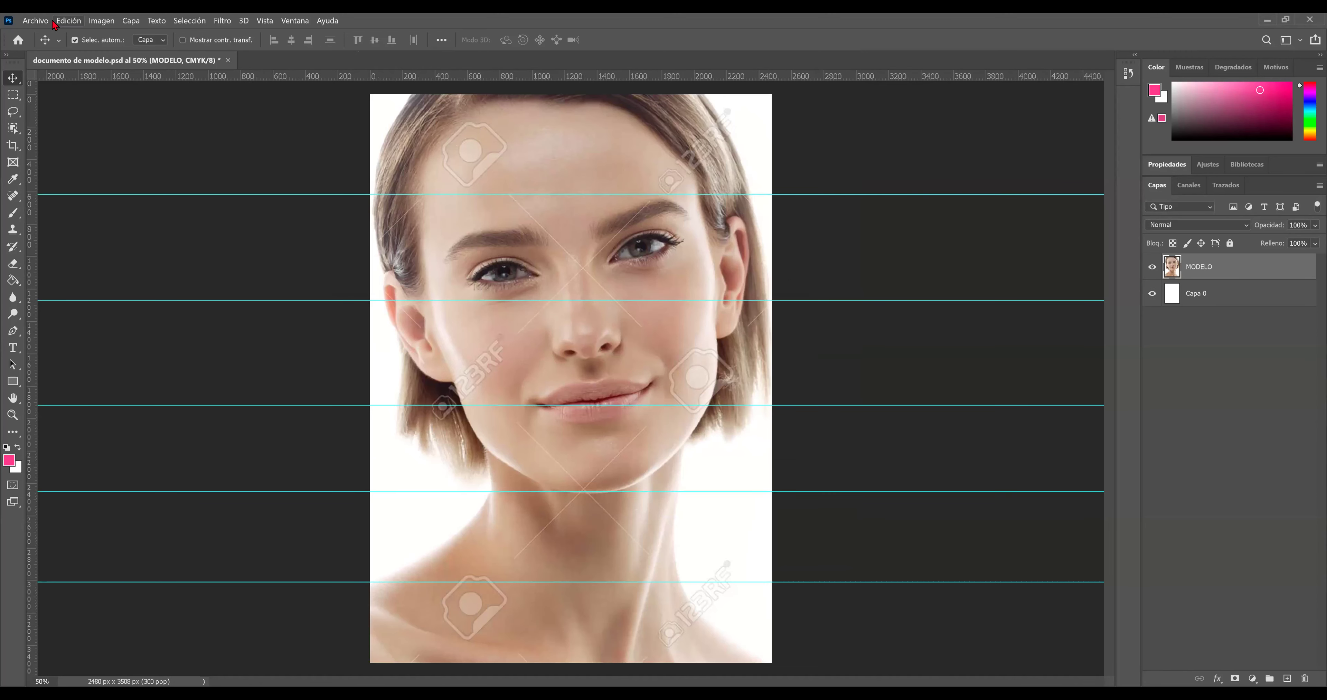
Start a new document with its size units switched to centimetres
click(35, 20)
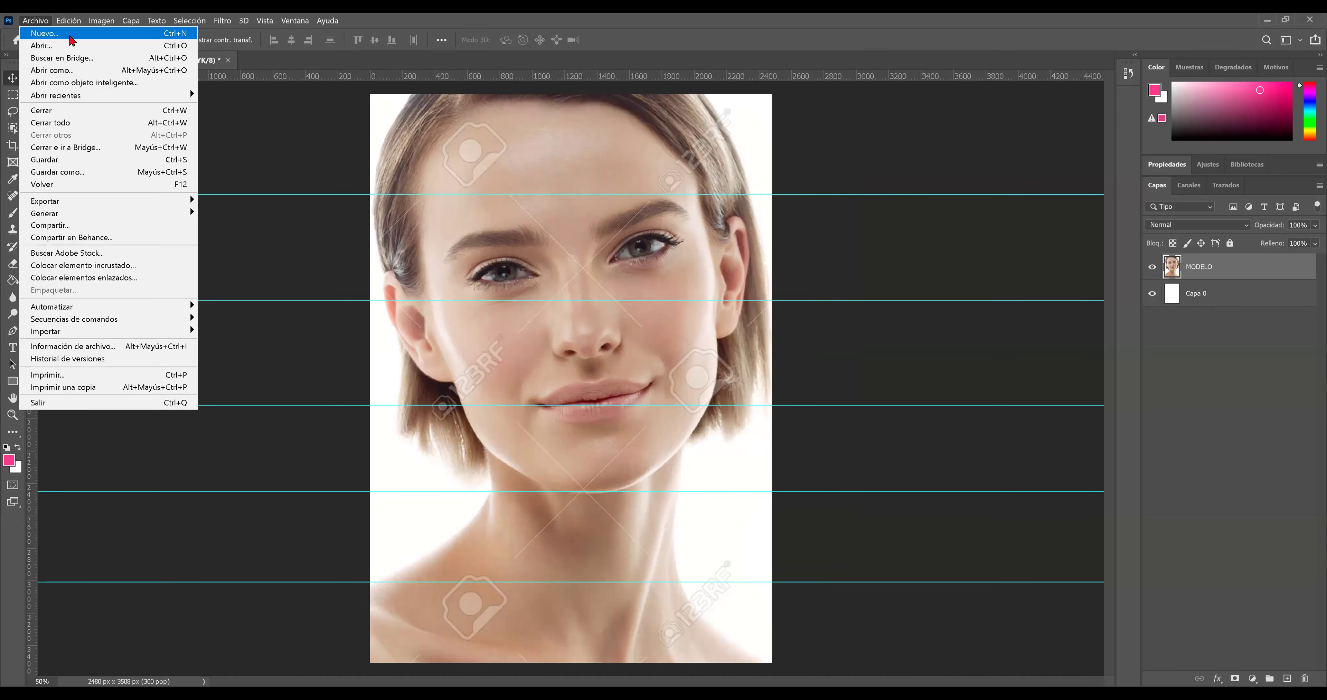
click(572, 214)
key(ctrl+n)
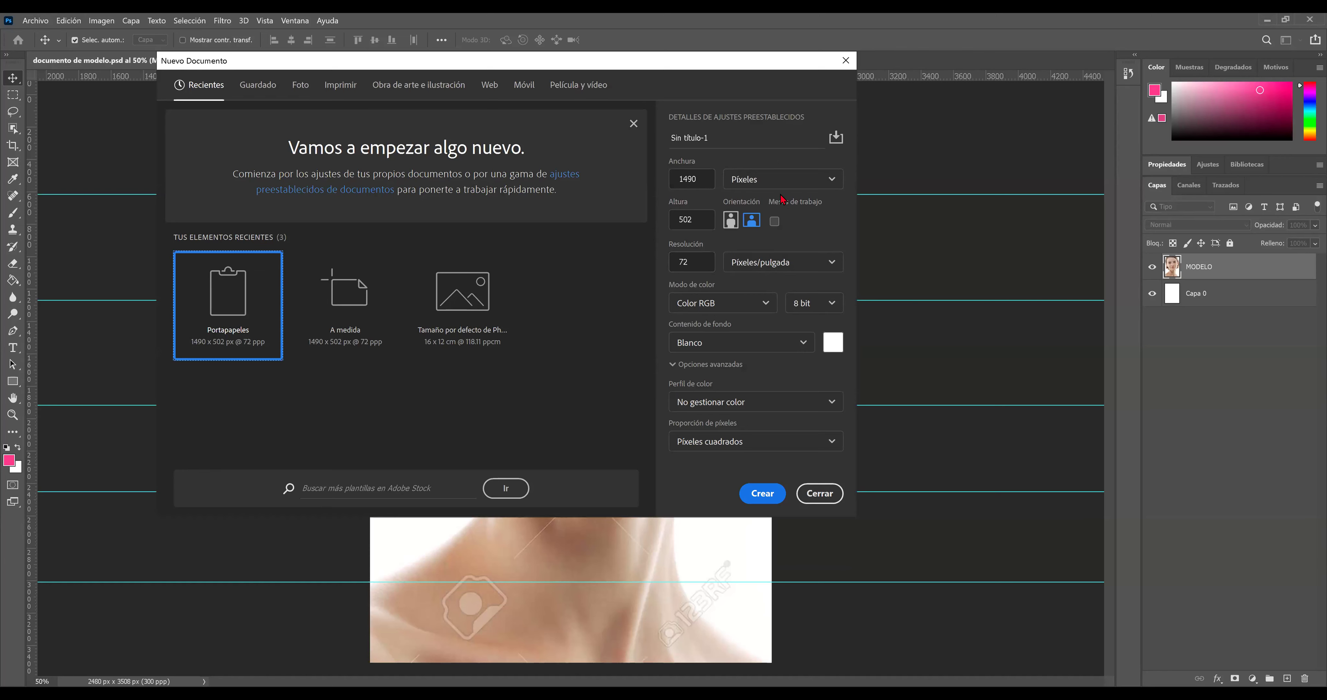
click(786, 180)
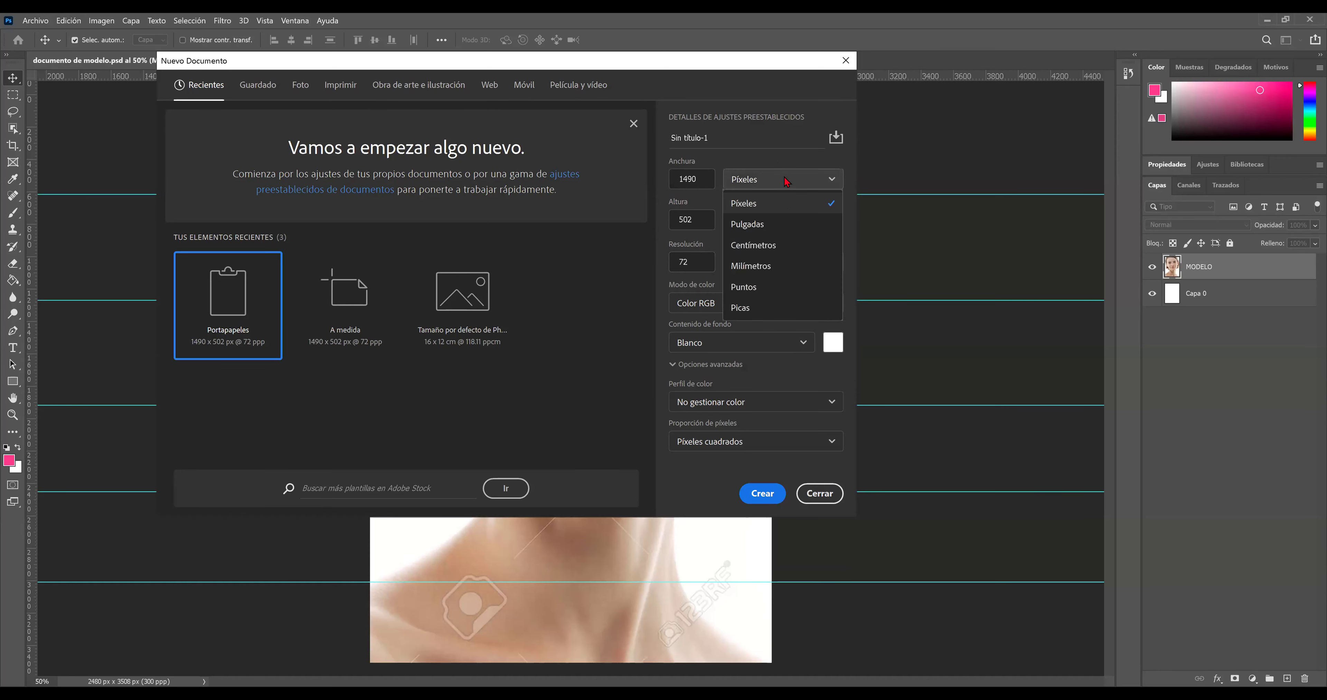
click(786, 180)
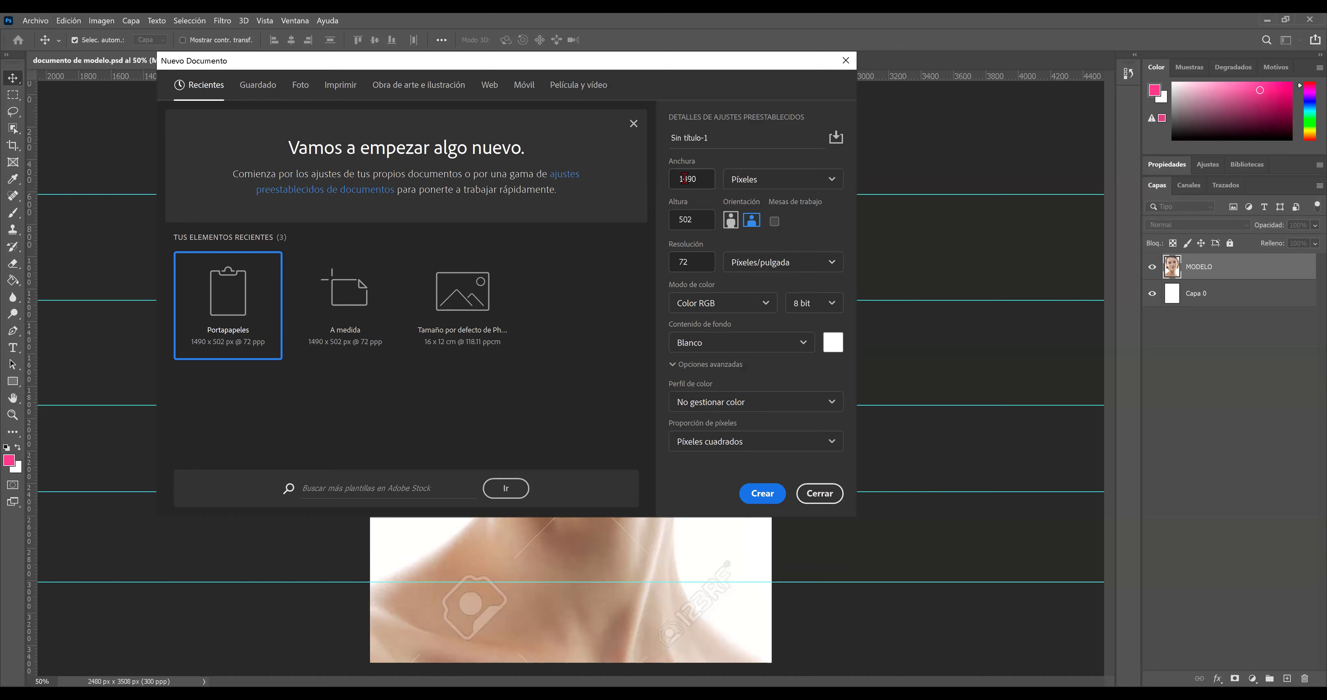
drag(651, 185, 648, 190)
click(789, 187)
click(754, 246)
Enter 21 × 29 cm, switch back to pixels (595 × 842) and create the document
text(21)
key(Tab)
text(29)
click(770, 178)
click(780, 202)
click(762, 493)
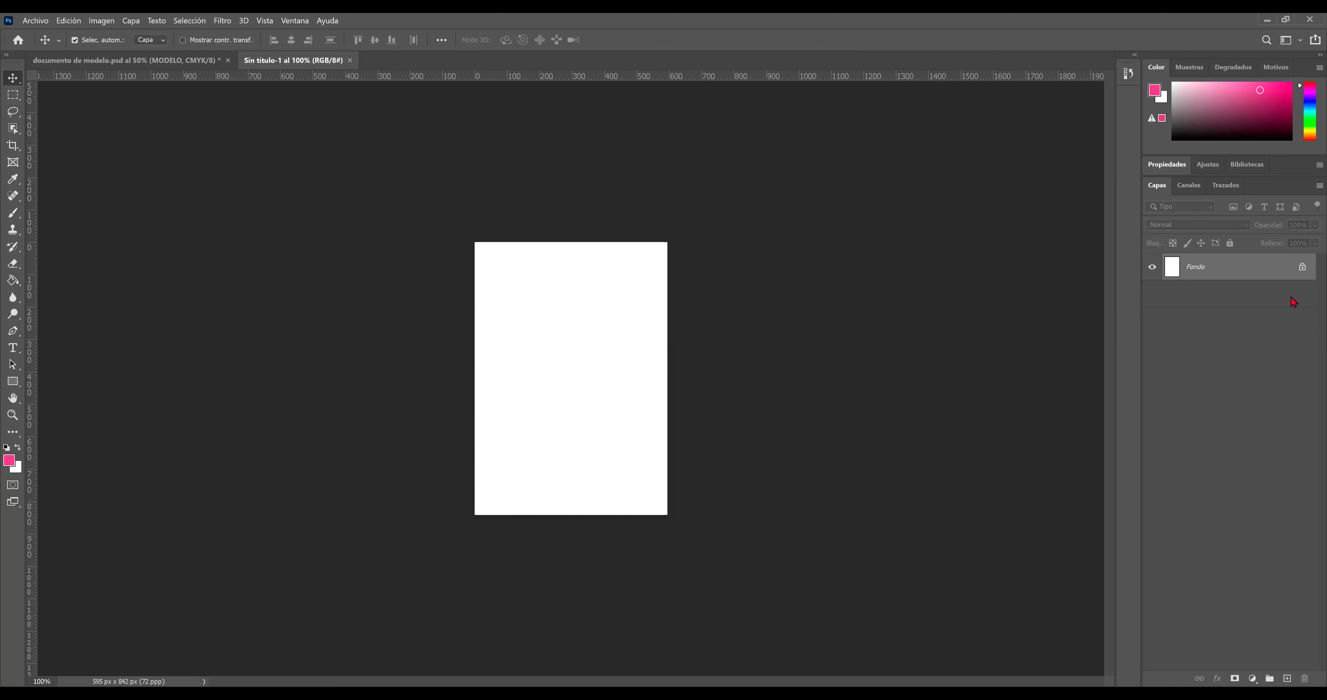
Unlock the Fondo background into the normal layer Capa 0 and zoom in on the page
click(1302, 268)
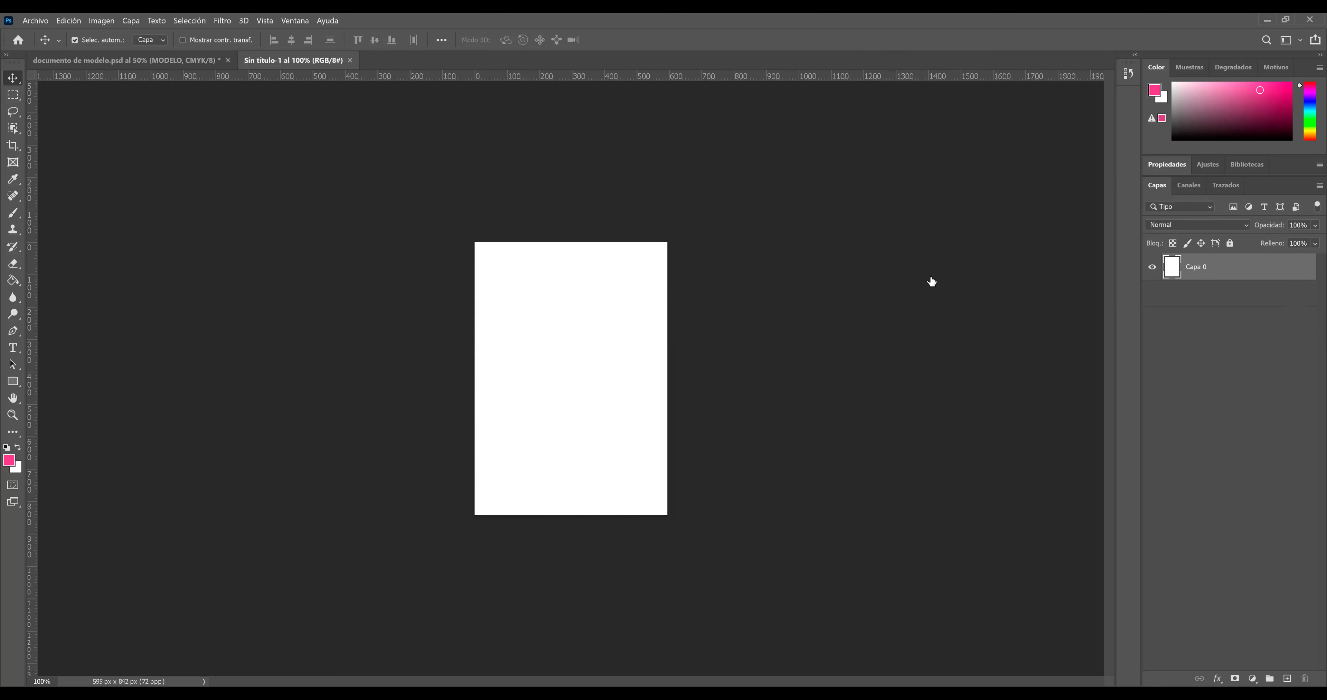
key(h)
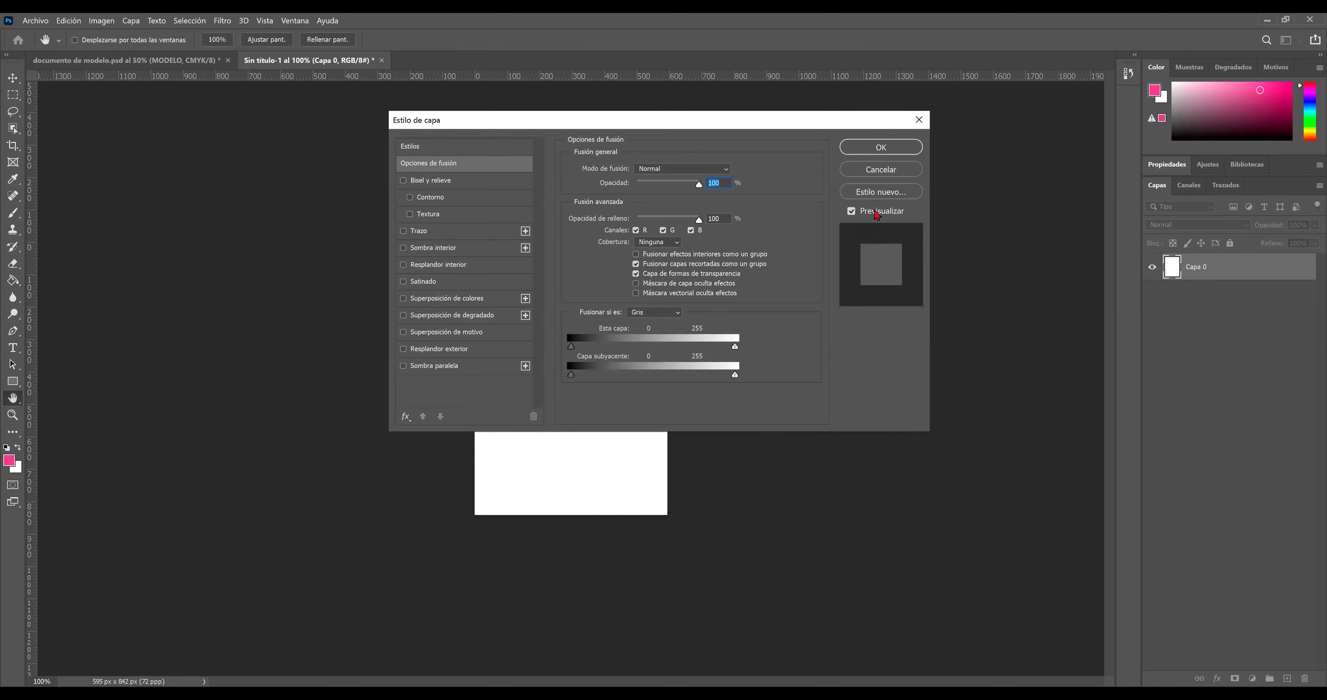
key(Escape)
key(v)
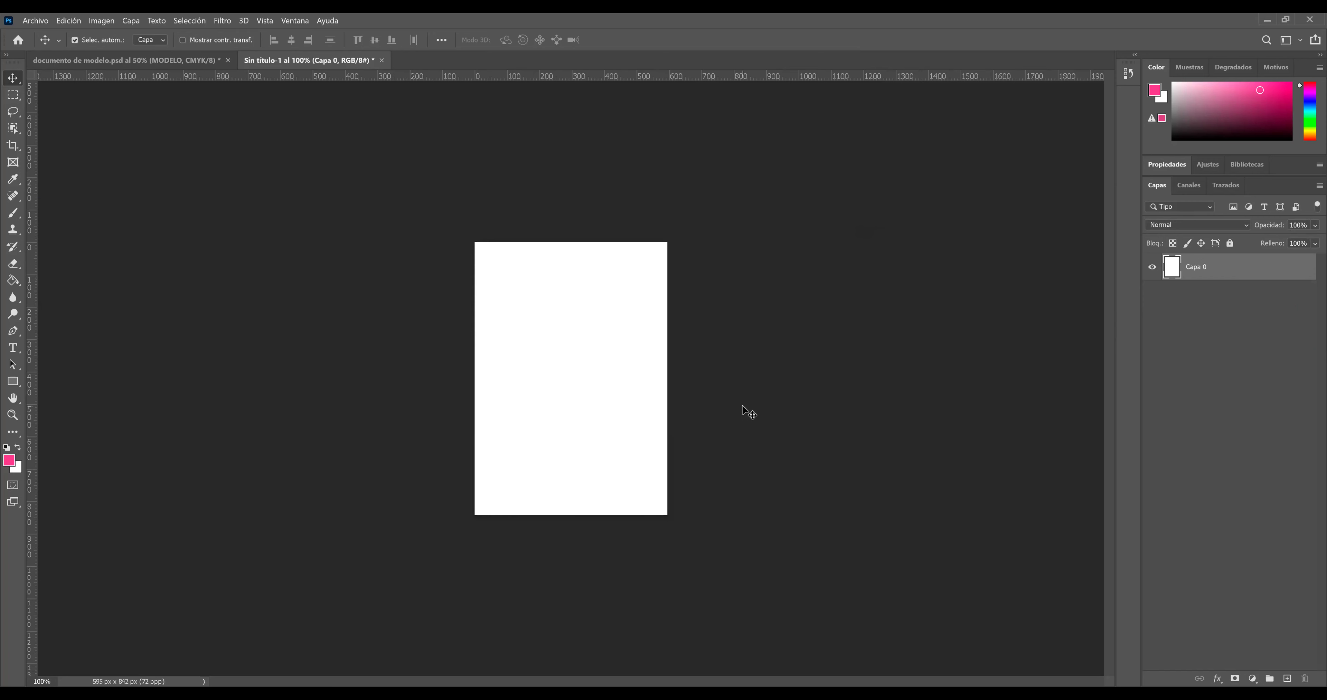
key(ctrl+plus)
key(ctrl+plus)
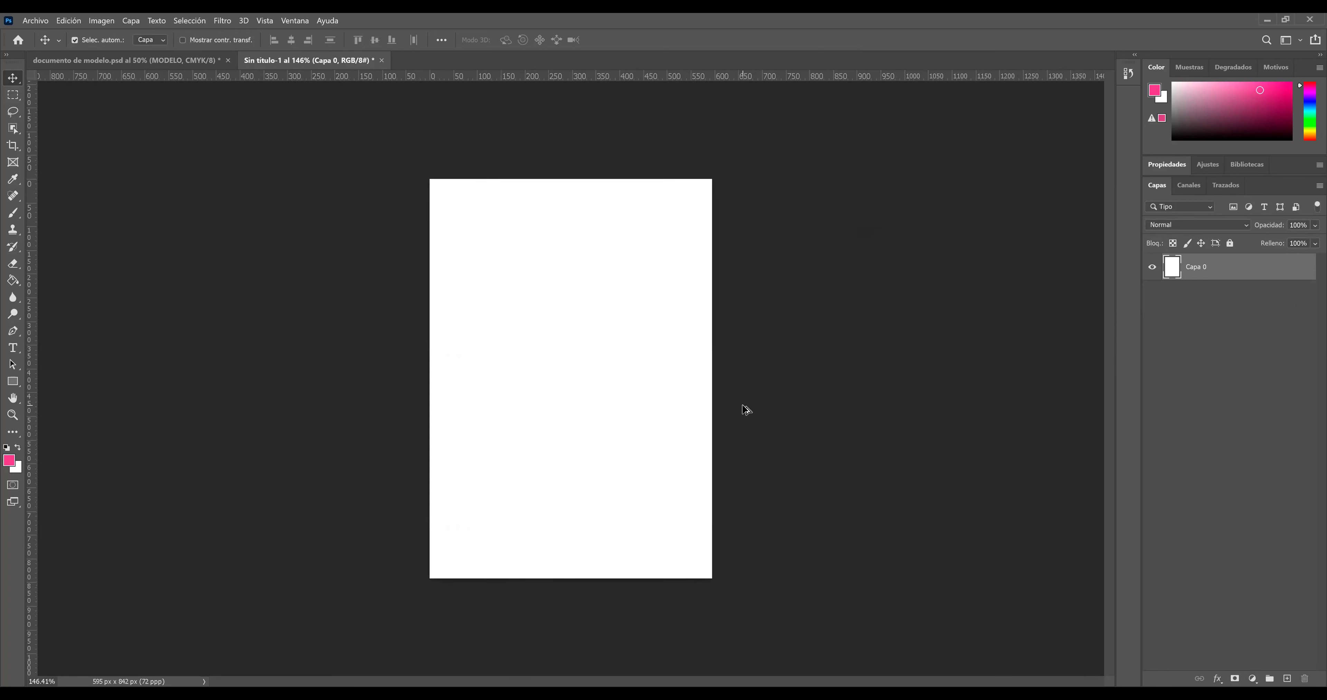
key(ctrl+plus)
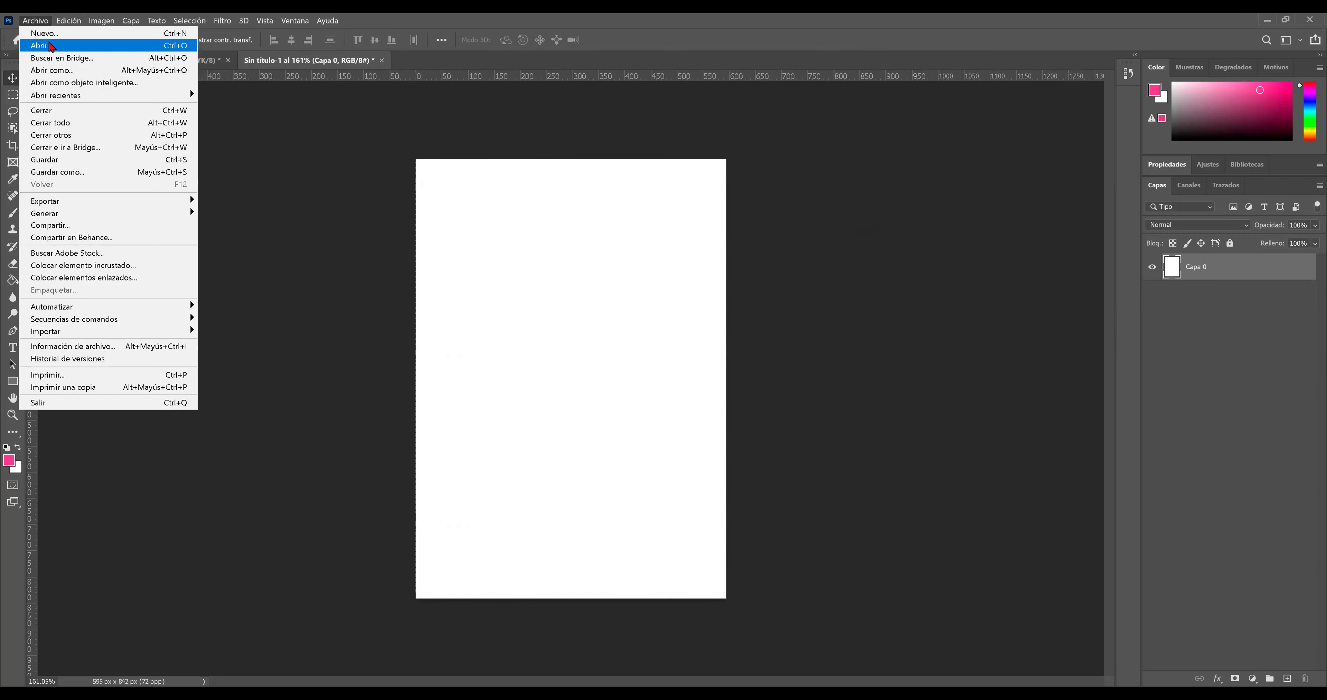
click(52, 47)
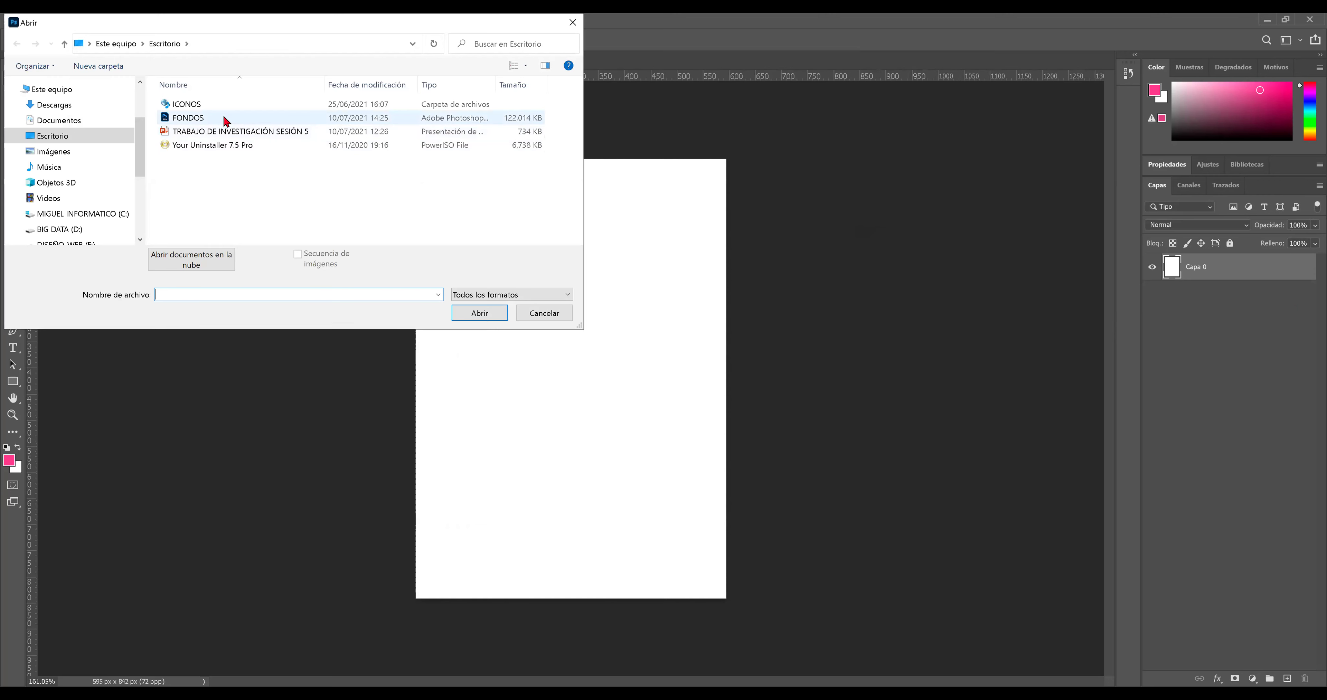
Open MODELO.jpg from G: > 4 - COMPUTRON_ONLINE > CLASE_2 > EJERCICIO 1, keeping its embedded profile
click(85, 148)
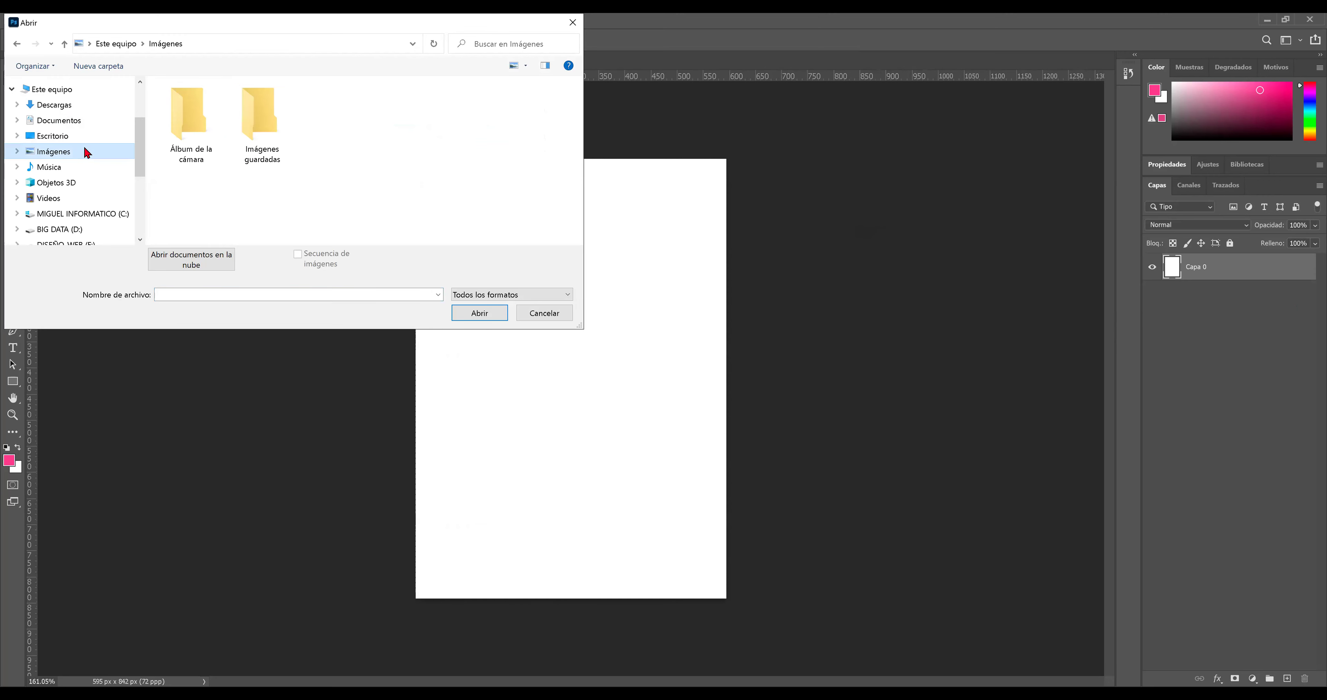
scroll(90, 216, down, 1)
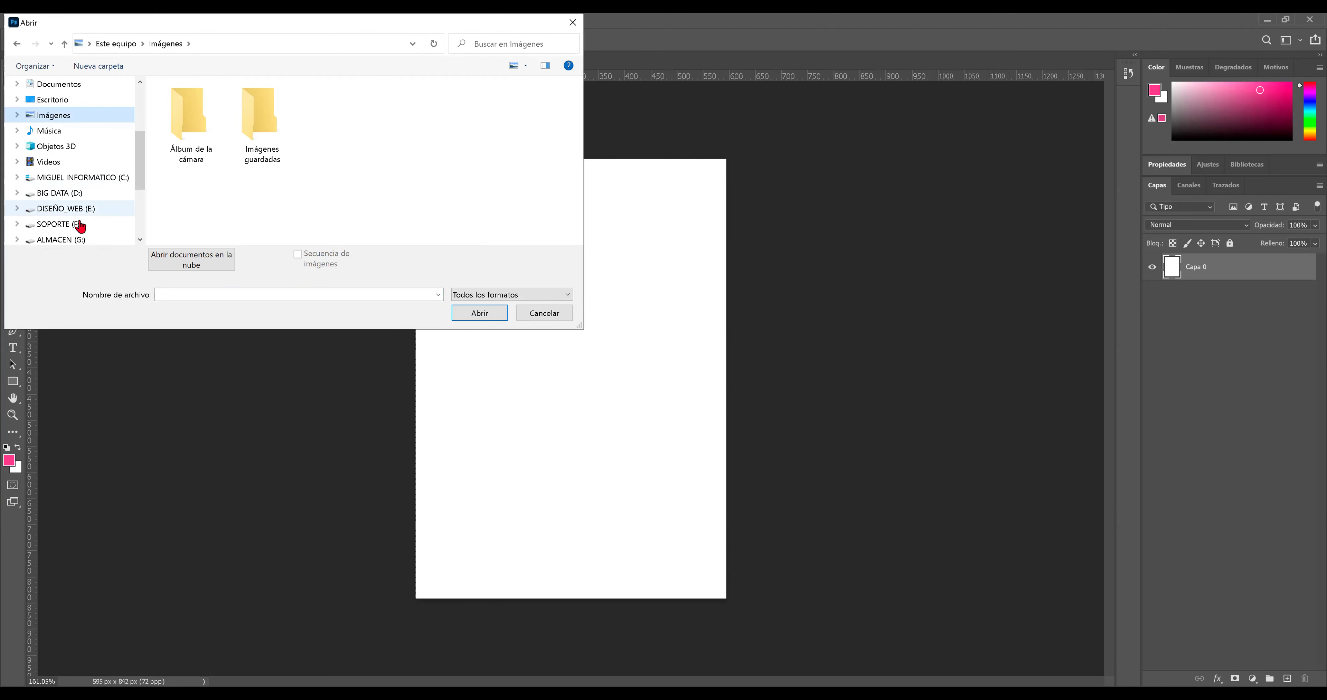
click(72, 240)
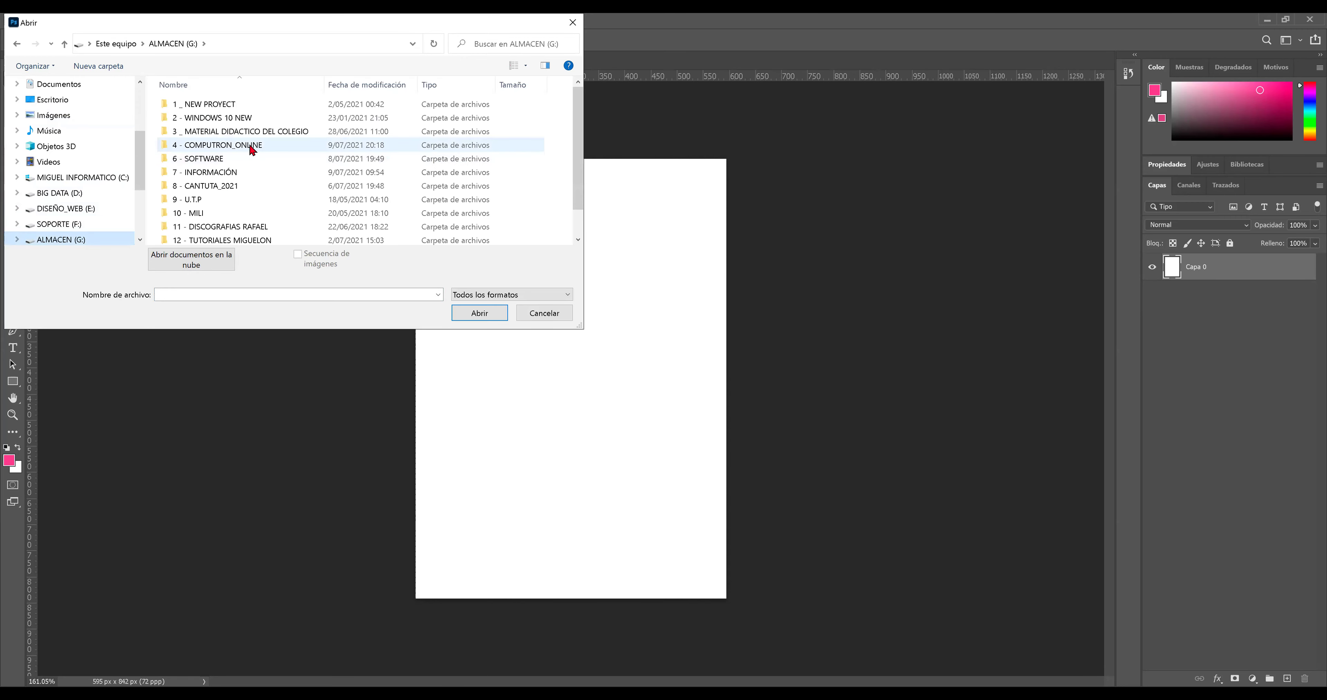
double_click(253, 149)
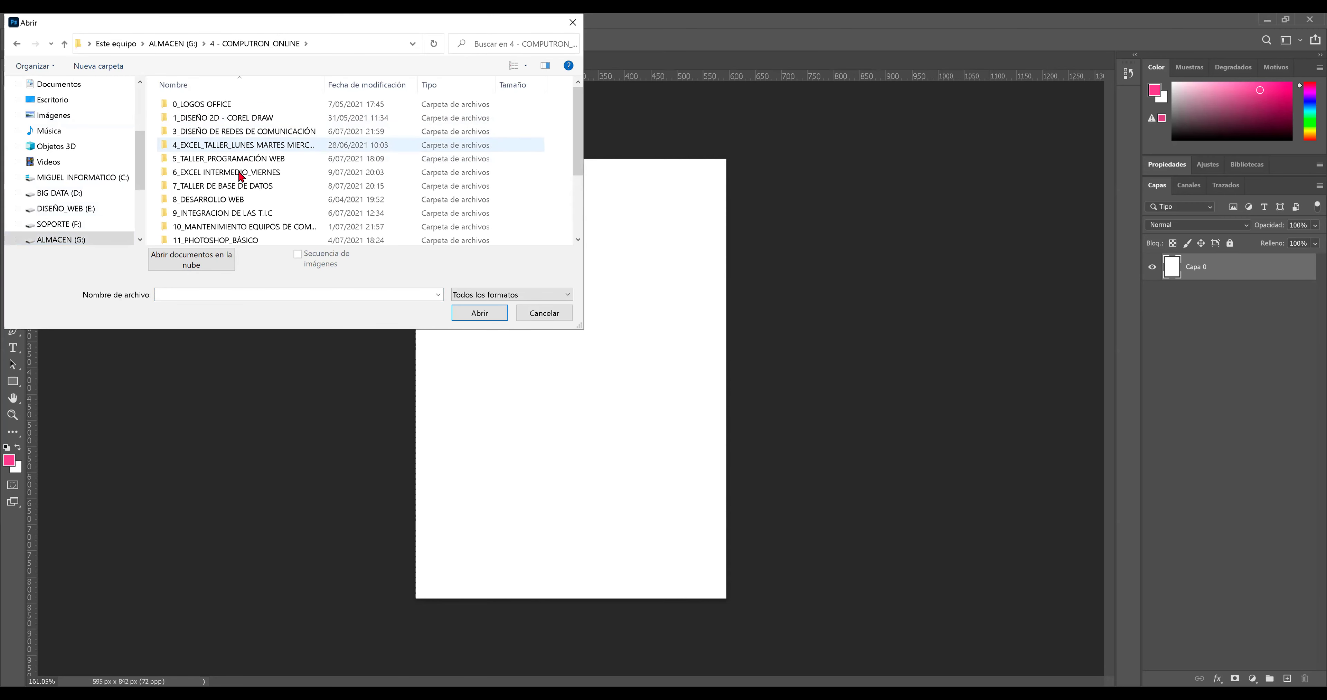
scroll(237, 219, down, 1)
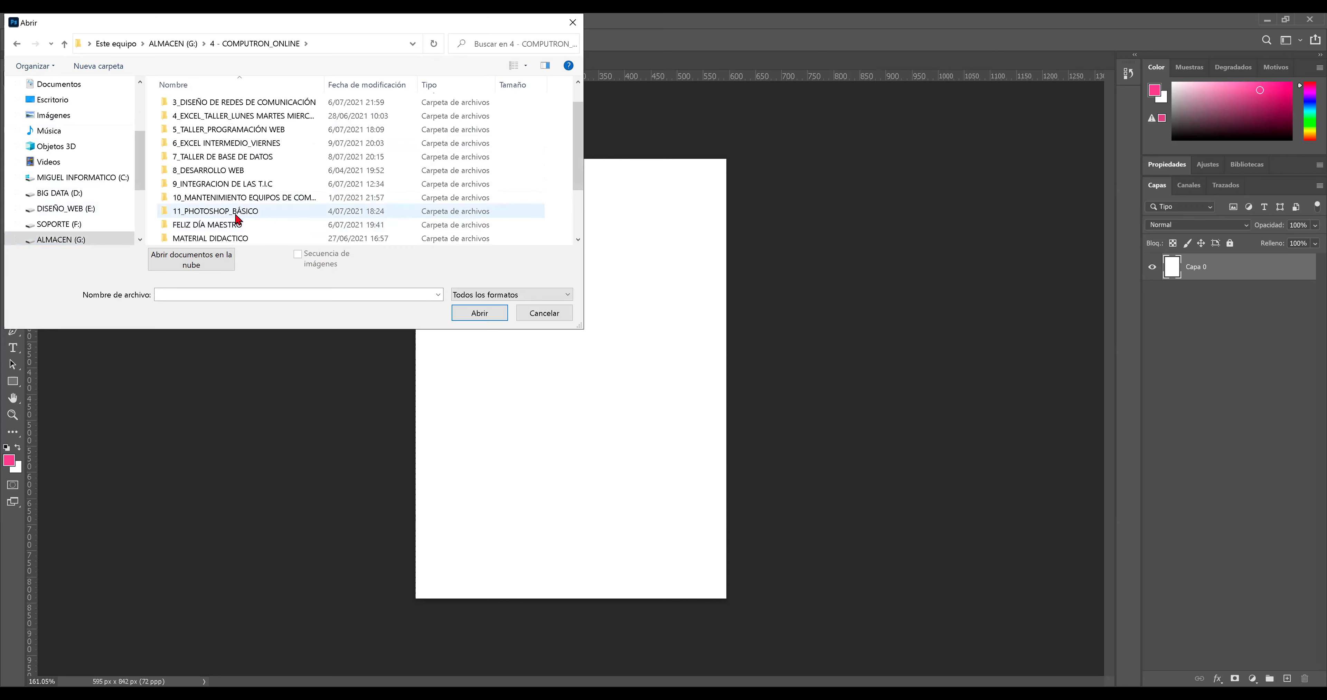
double_click(237, 217)
double_click(238, 120)
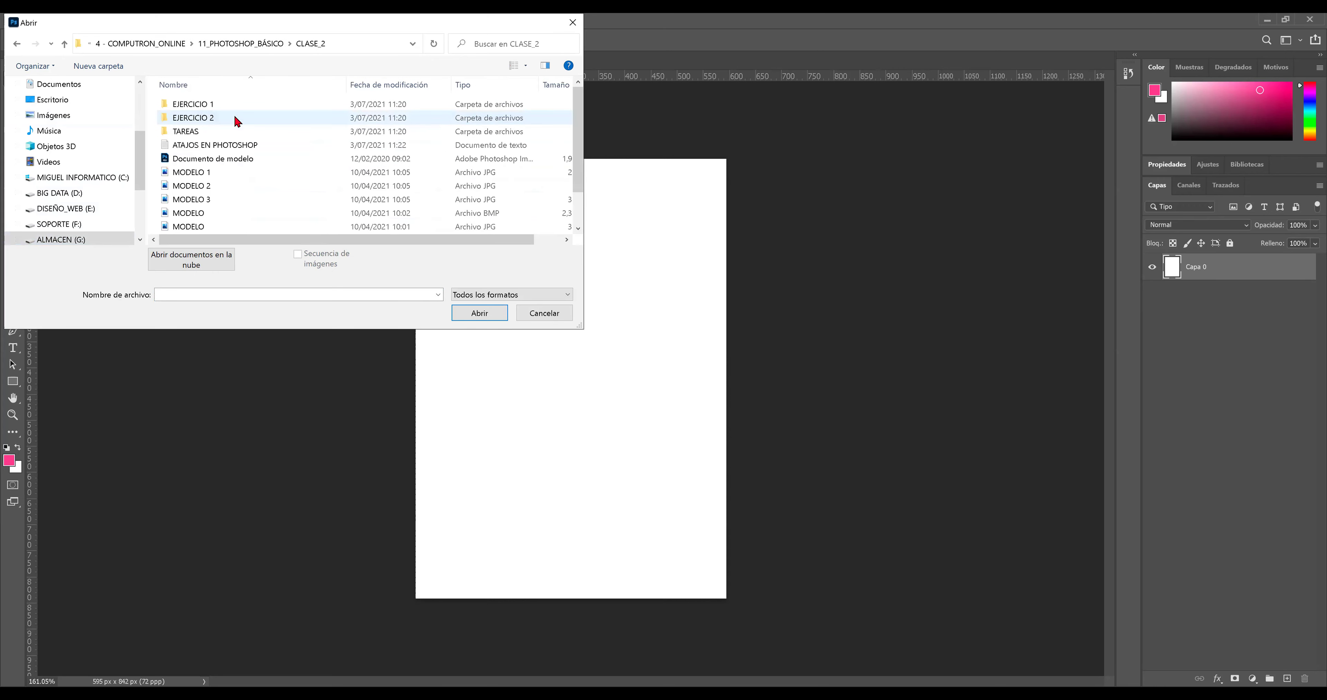
double_click(234, 105)
click(198, 127)
click(479, 313)
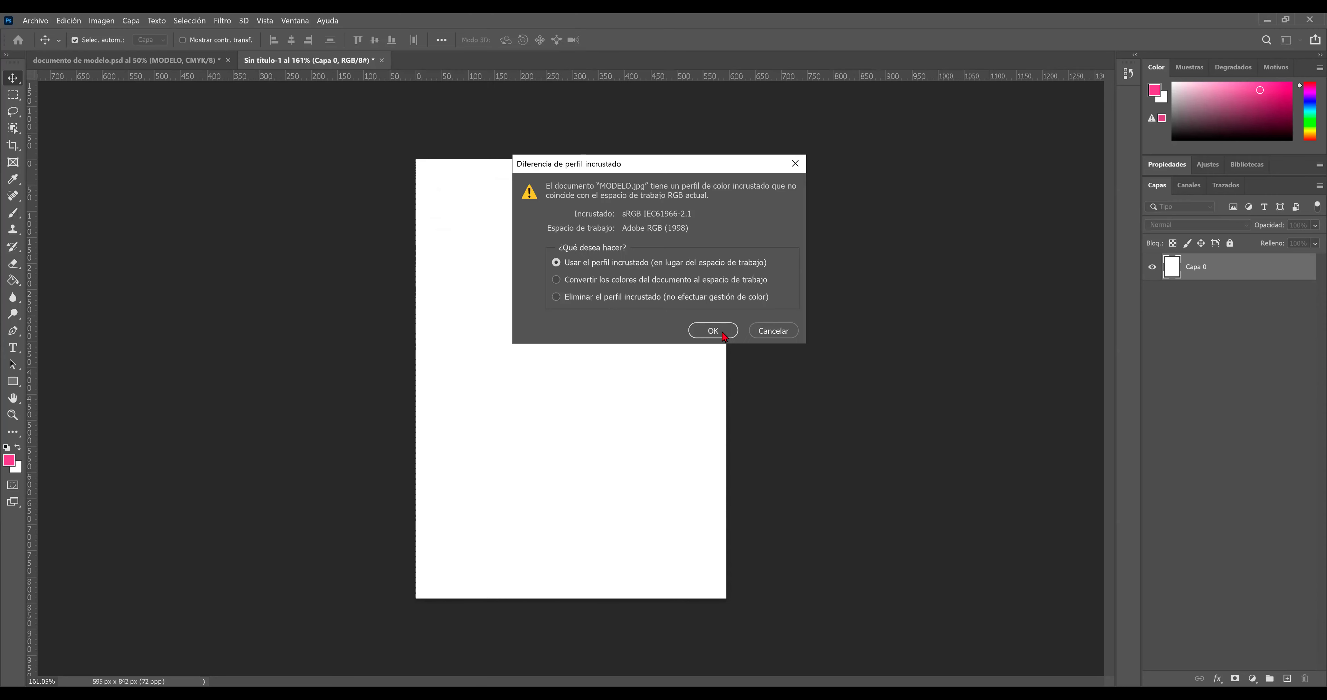
click(713, 331)
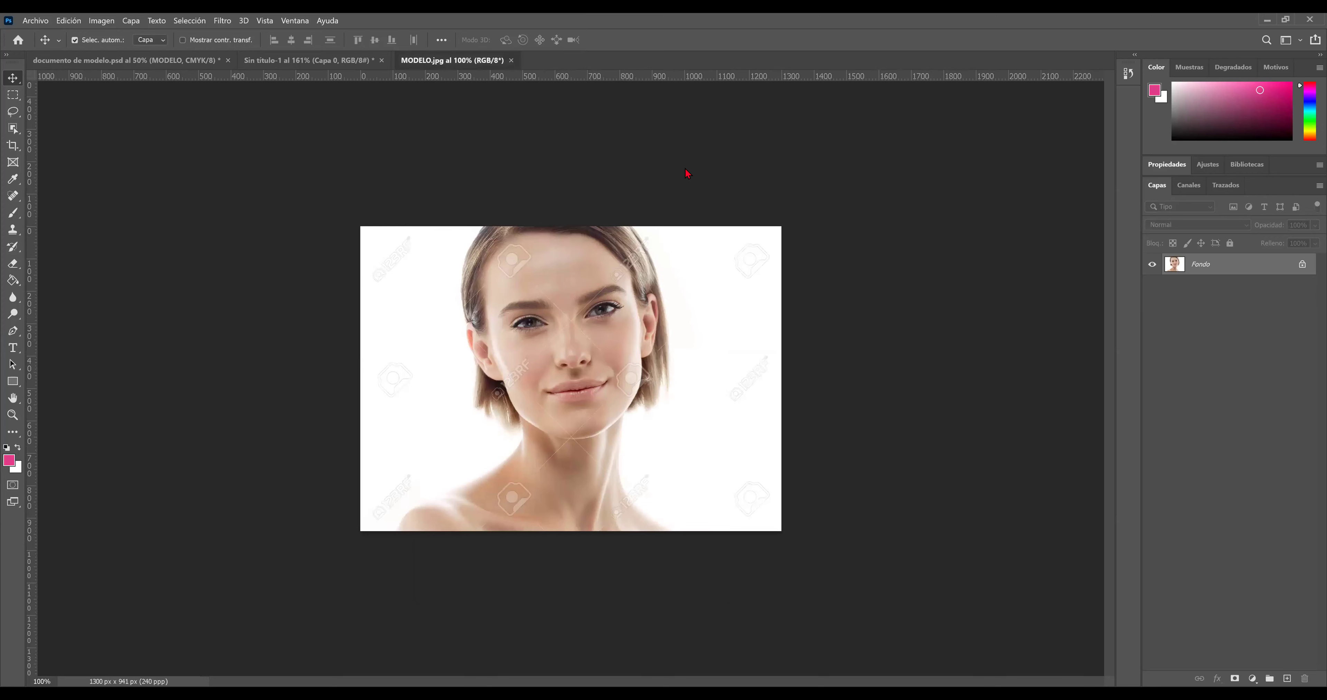
Drag the MODELO photo into Sin título-1, close its source window and merge it down
drag(687, 173, 688, 174)
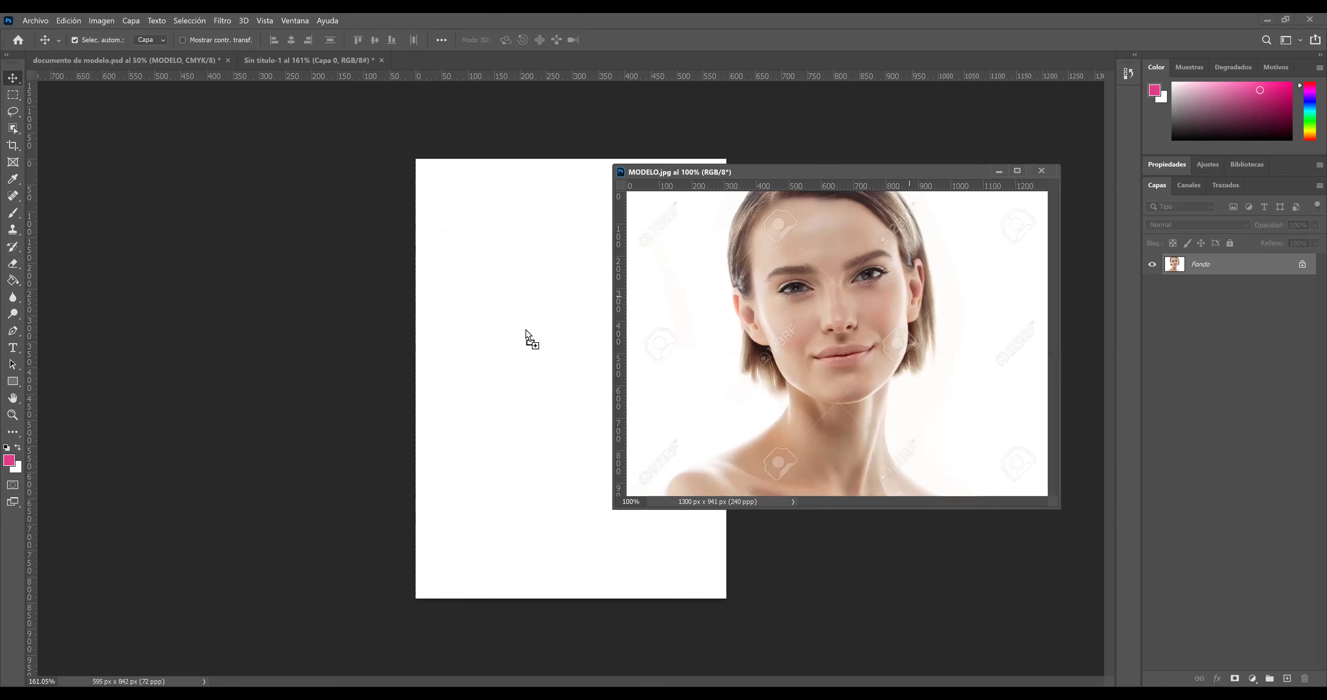
drag(914, 305, 528, 337)
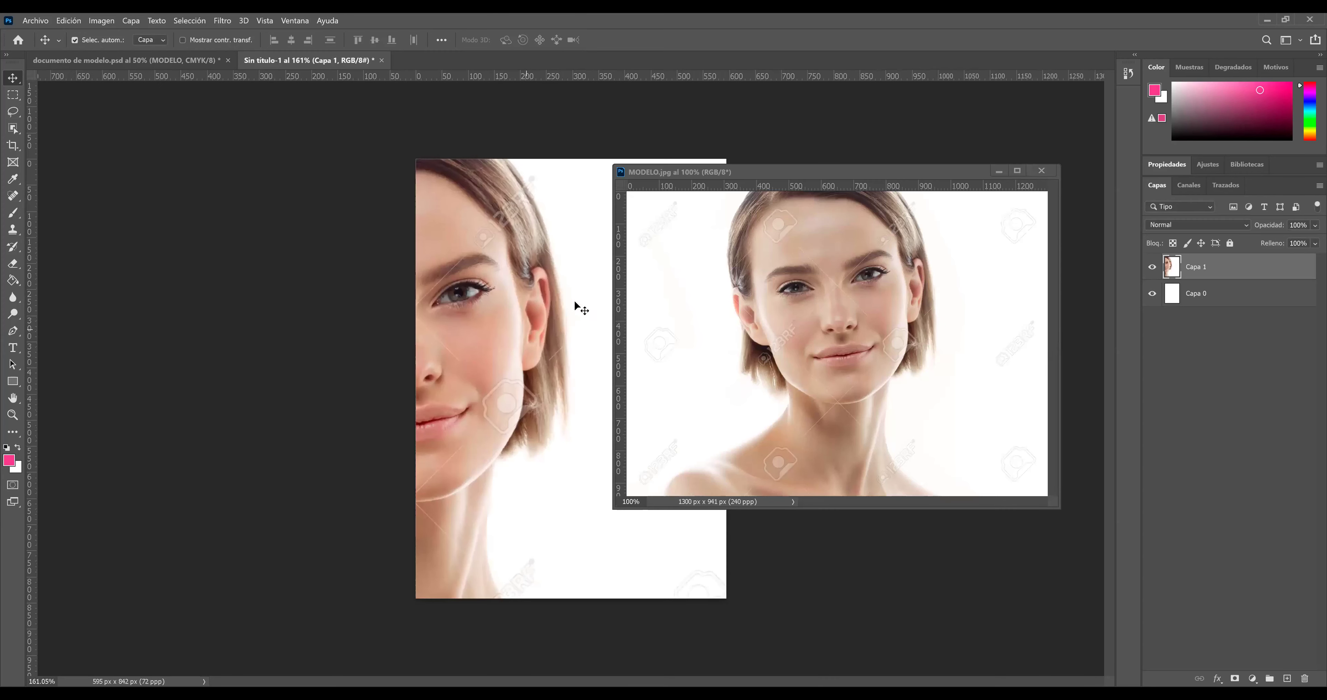
click(1041, 175)
key(ctrl+e)
Try scaling the photo to fit the page, then cancel to keep its original size
key(ctrl+t)
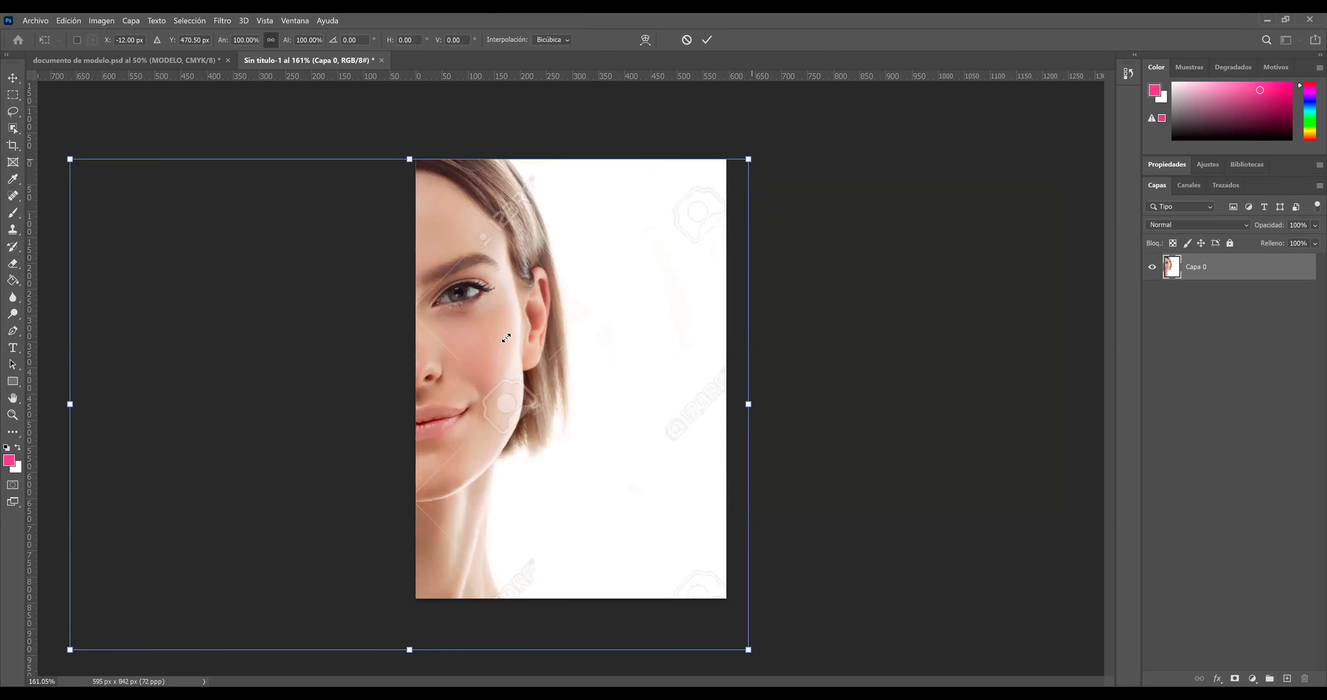
drag(749, 159, 496, 342)
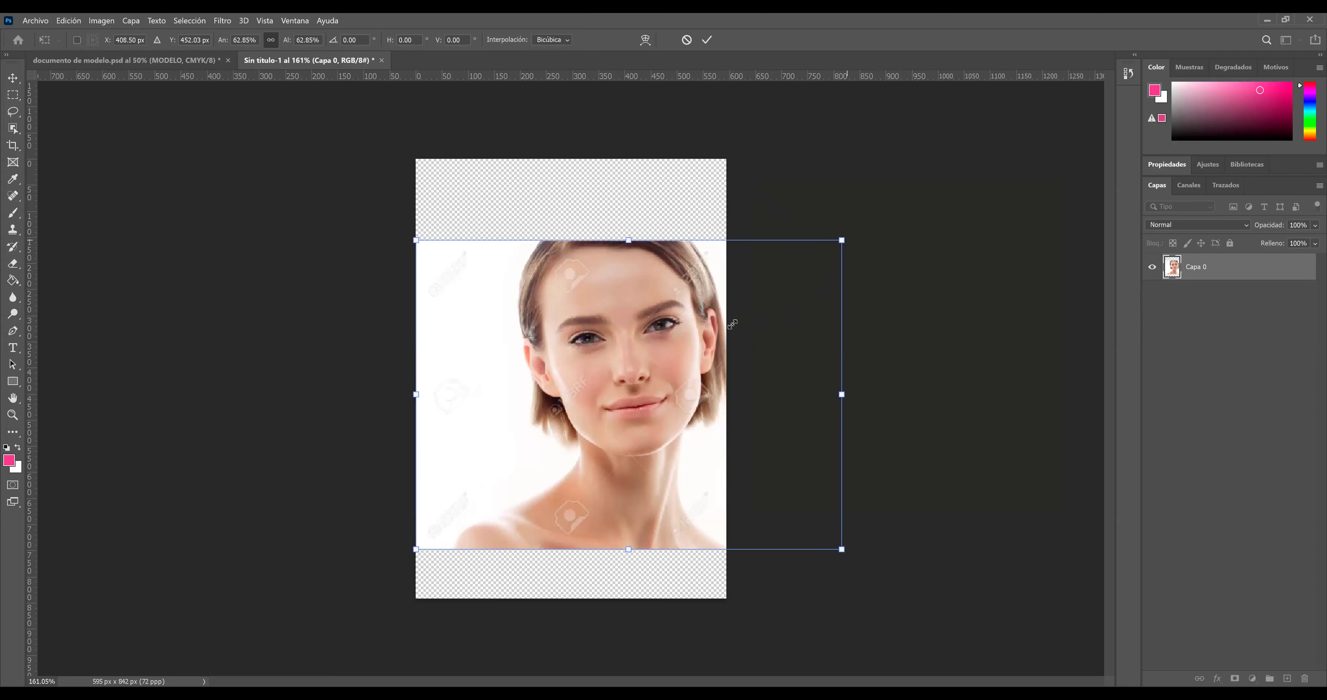
drag(731, 325, 728, 322)
key(Escape)
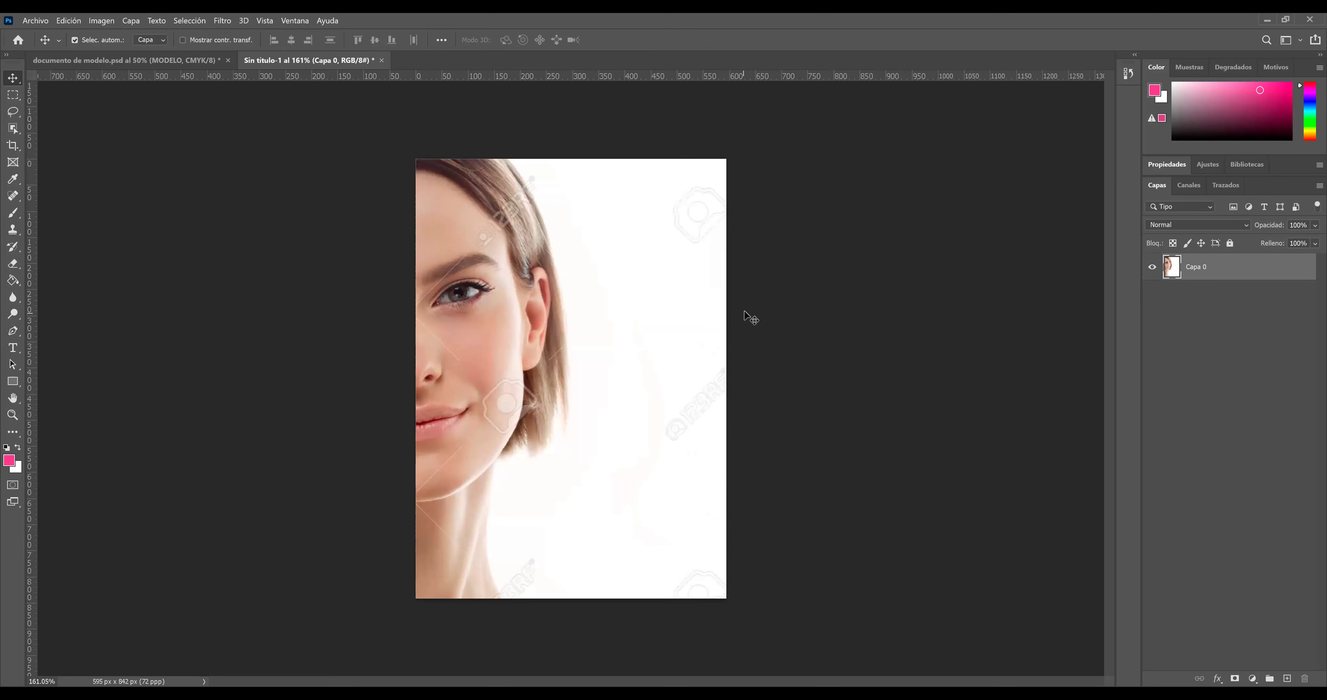
Scale the photo to span the page width and compare it with documento de modelo
key(ctrl+t)
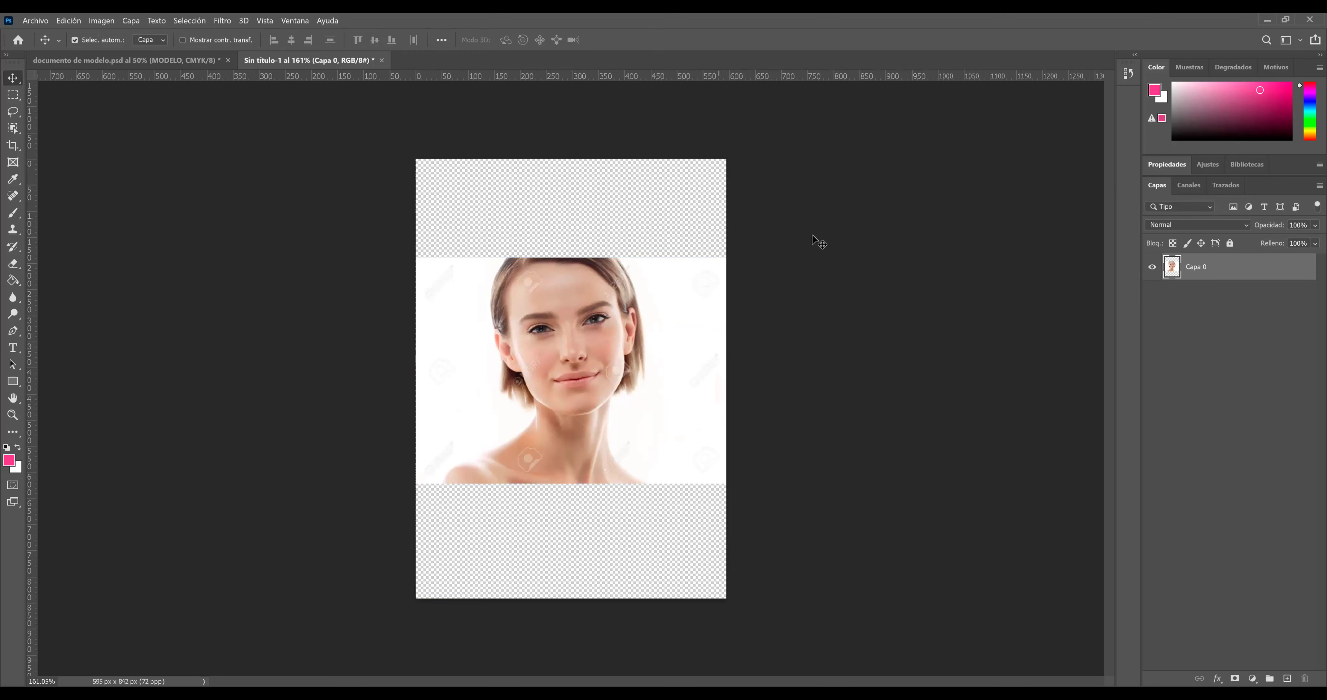
click(190, 61)
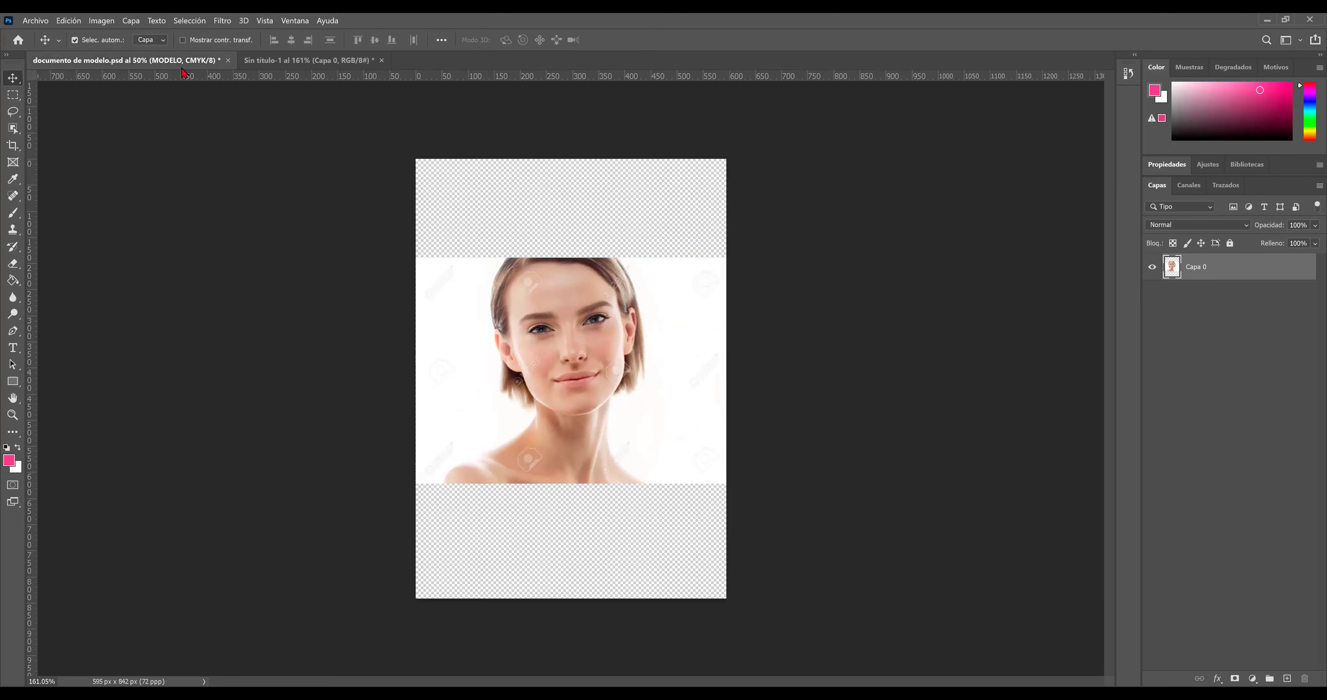
click(290, 61)
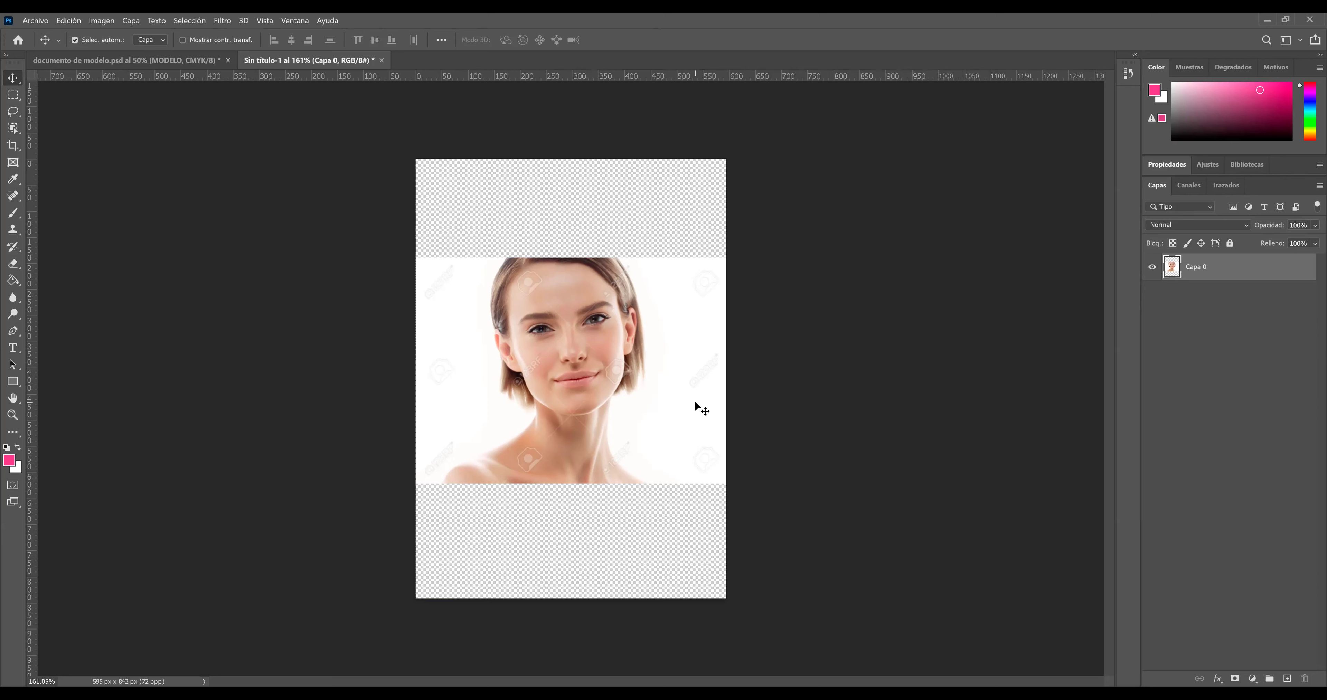
key(ctrl)
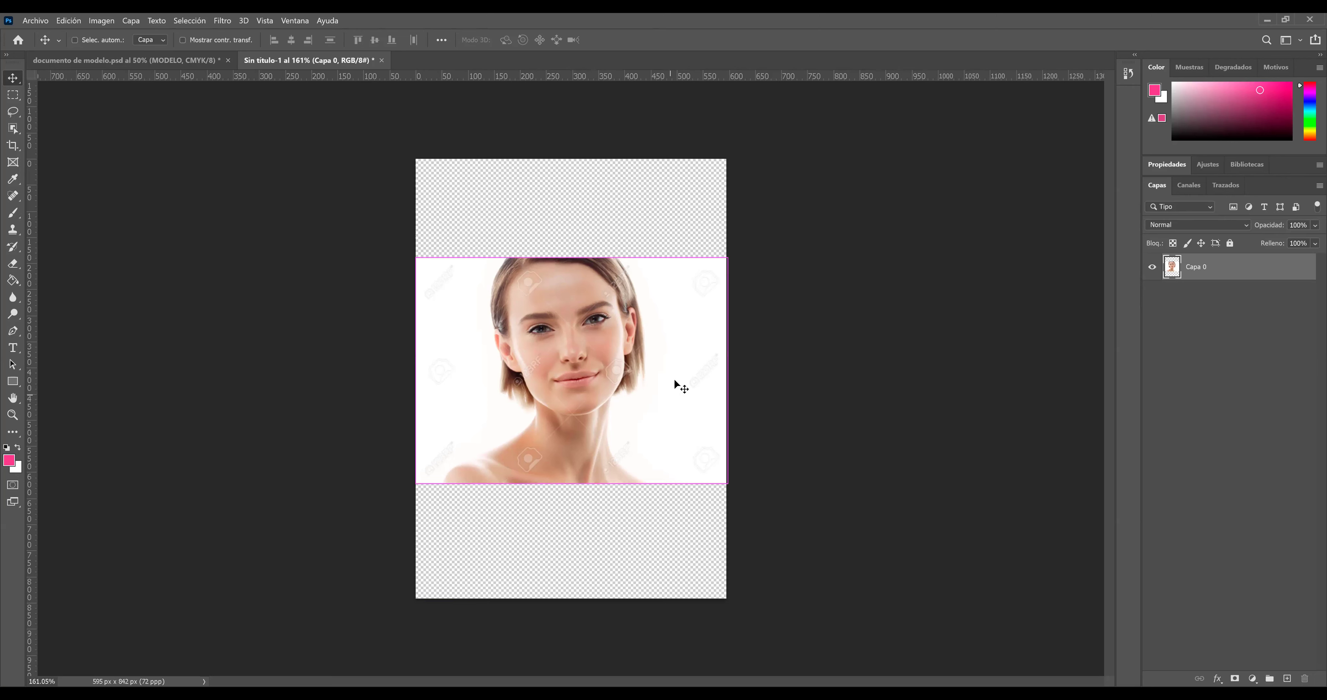
key(ctrl+t)
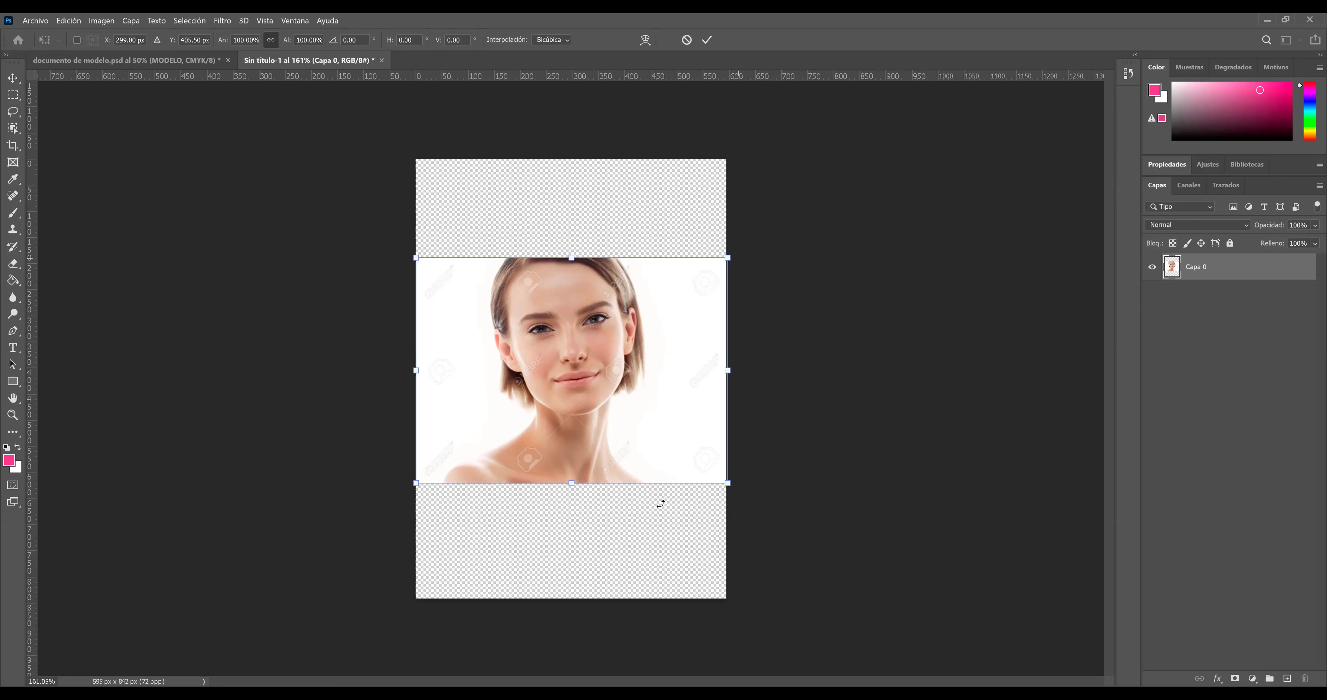
drag(660, 504, 660, 504)
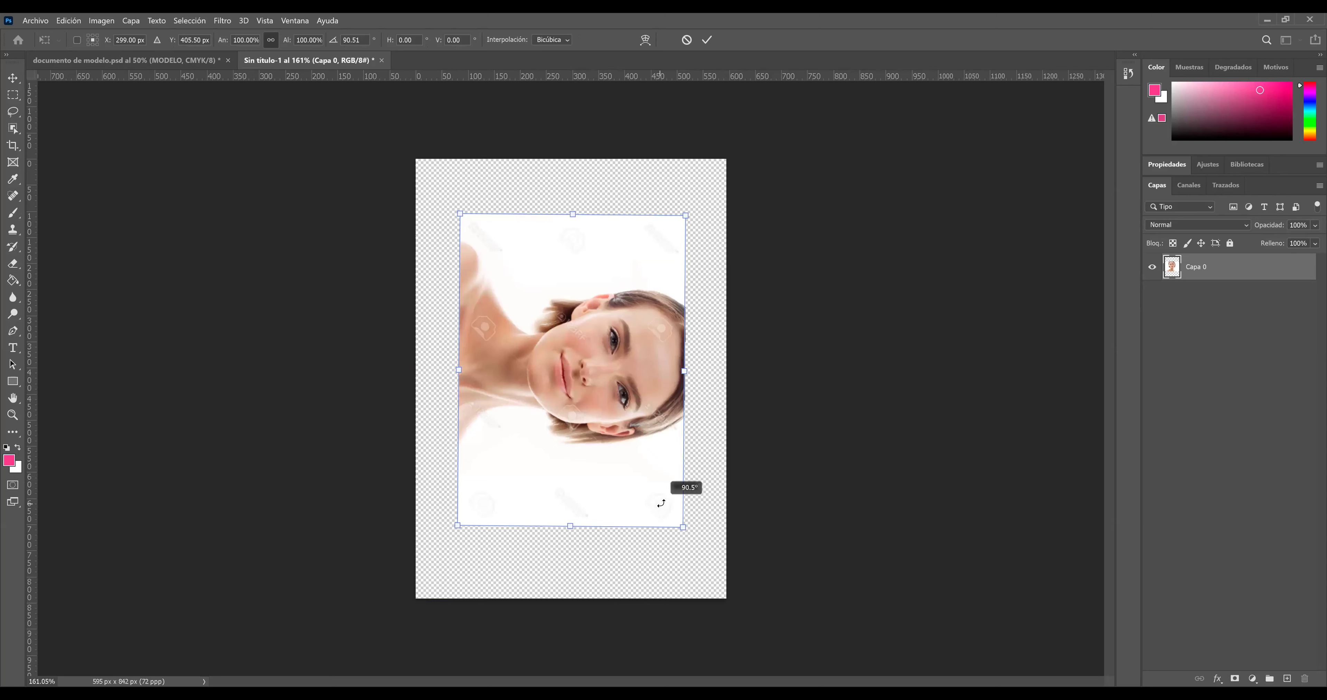
drag(662, 502, 659, 506)
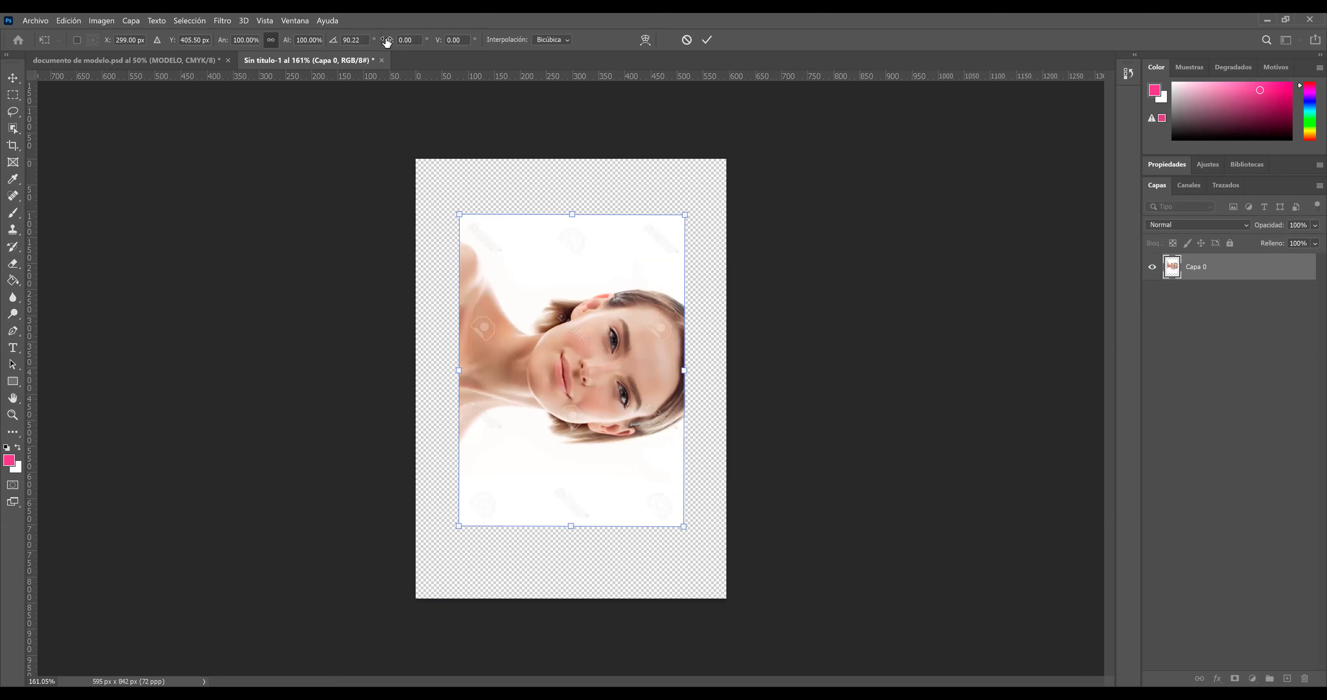
drag(367, 39, 319, 41)
text(90)
key(Return)
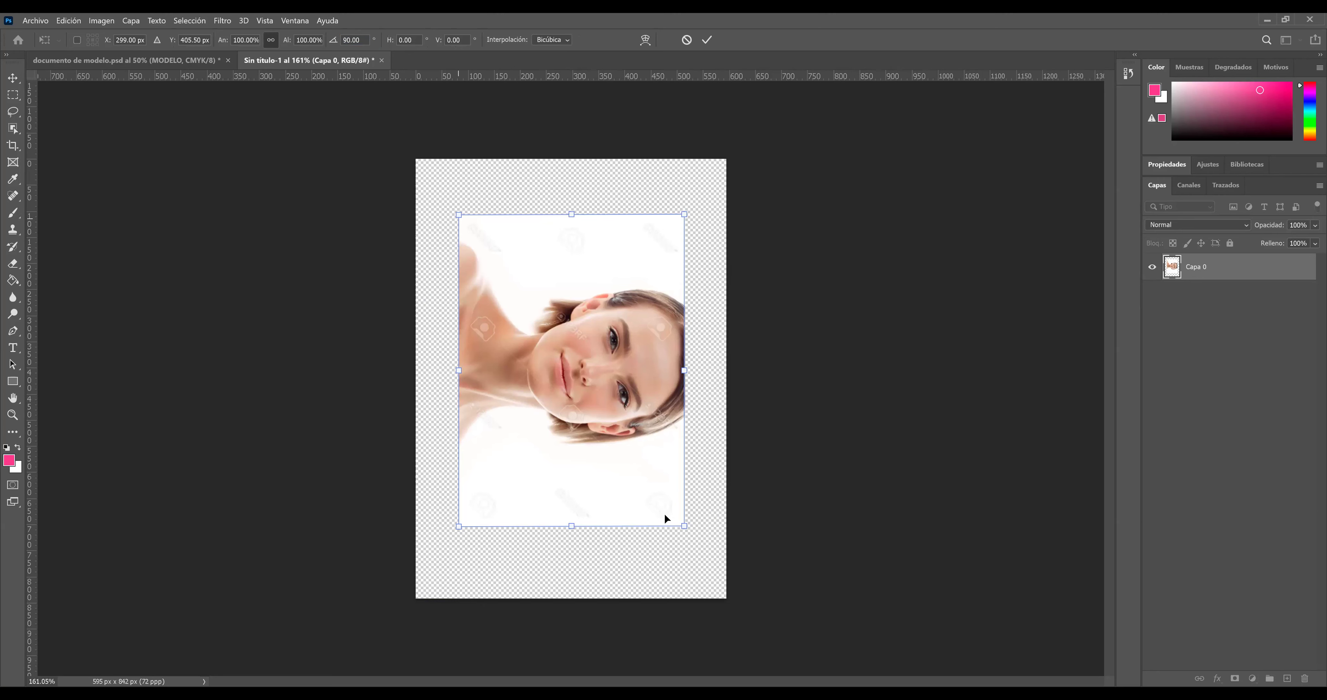
drag(666, 518, 682, 526)
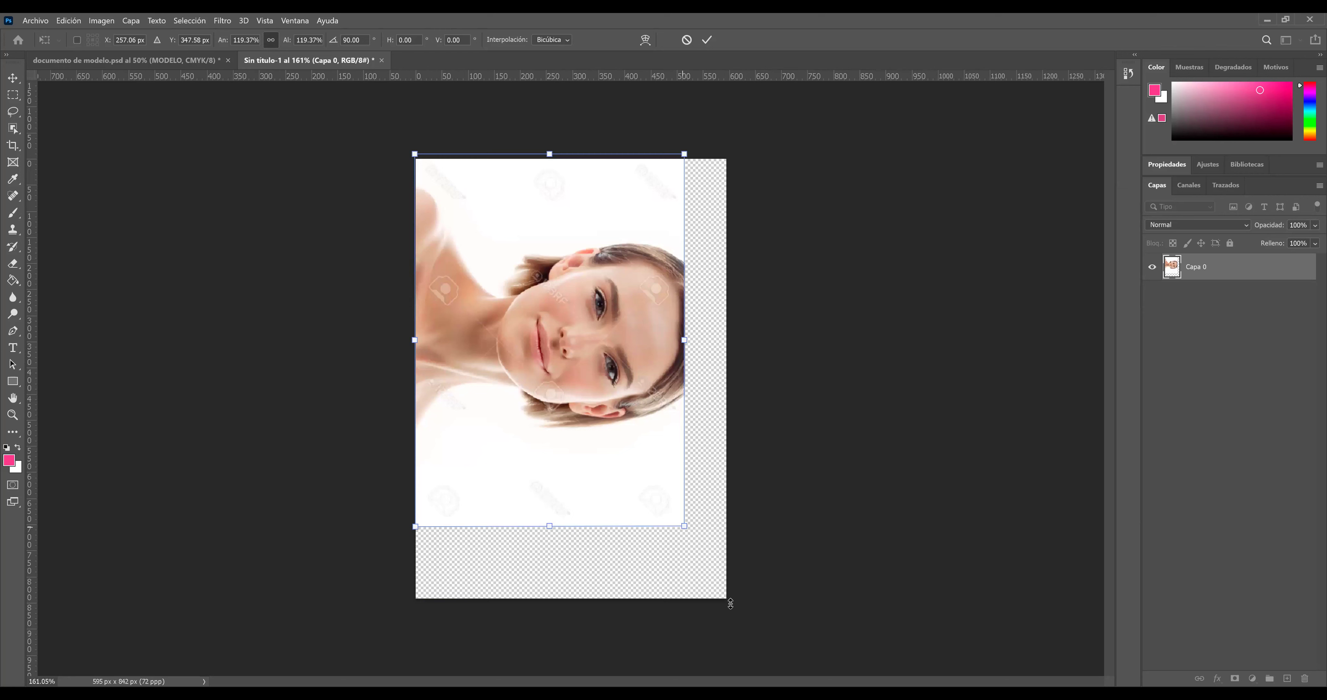
drag(731, 603, 738, 600)
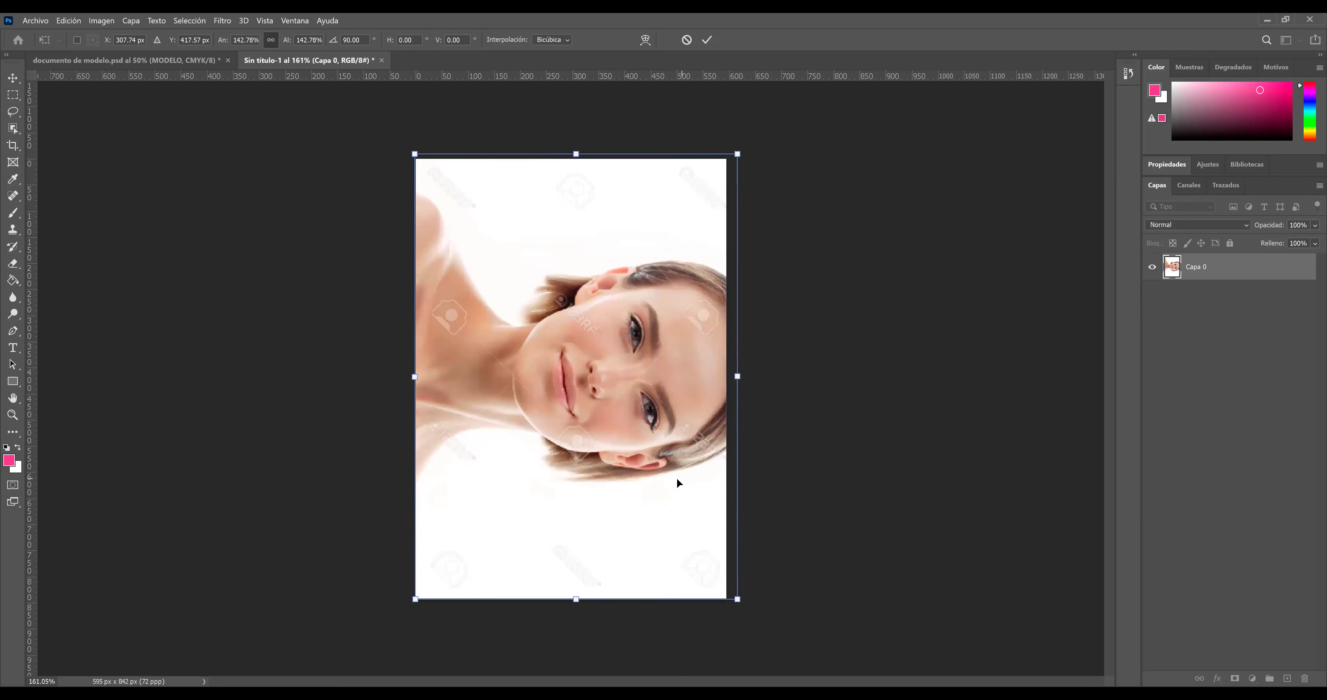
drag(677, 479, 672, 482)
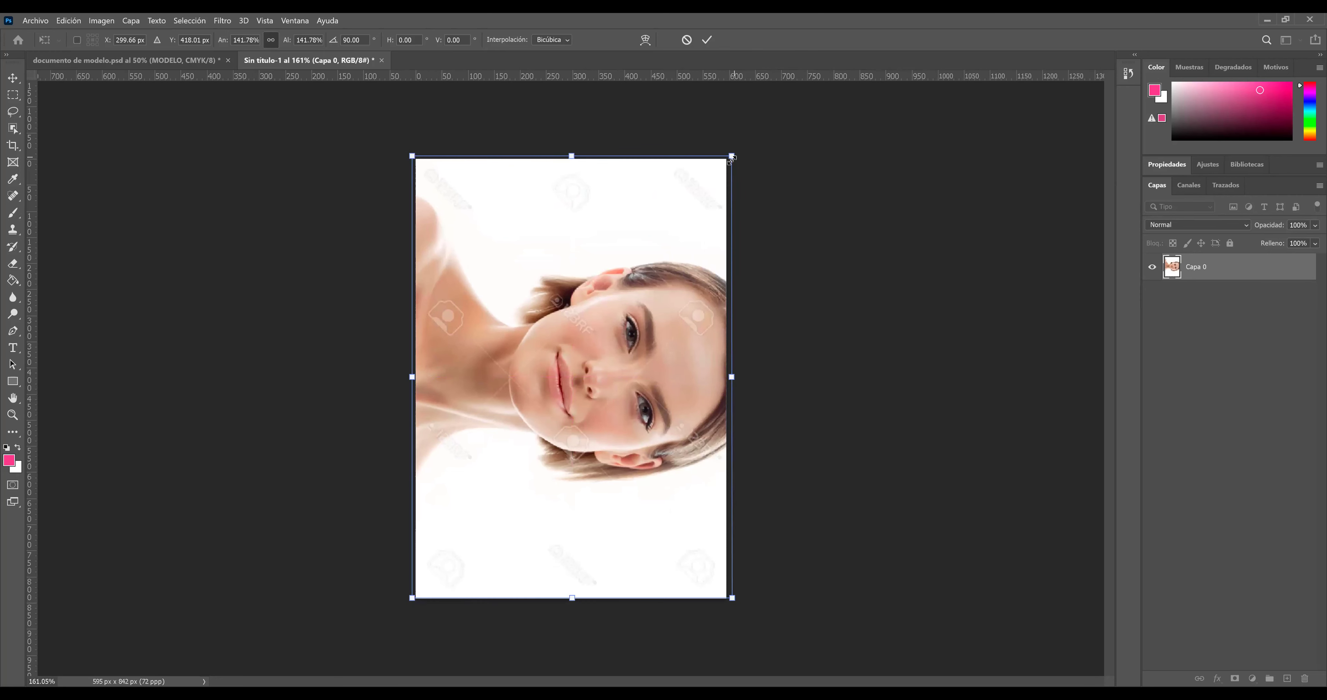
key(Return)
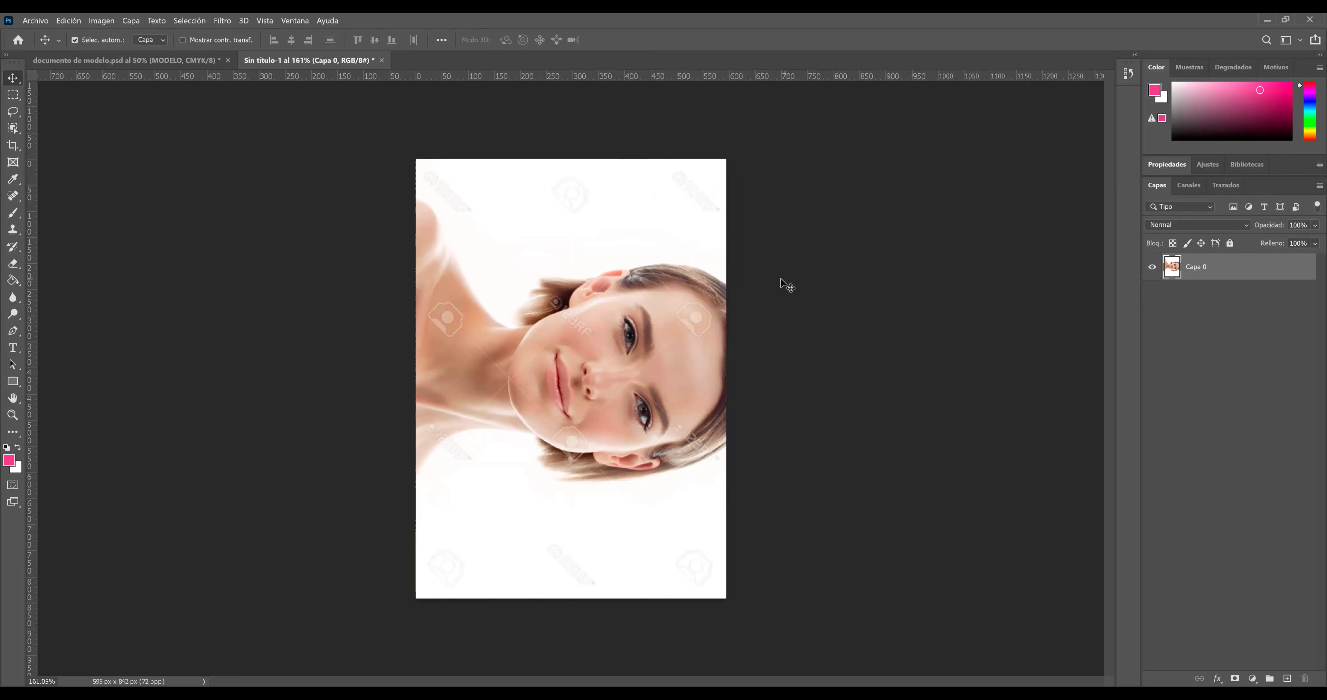
key(ctrl)
key(ctrl+z)
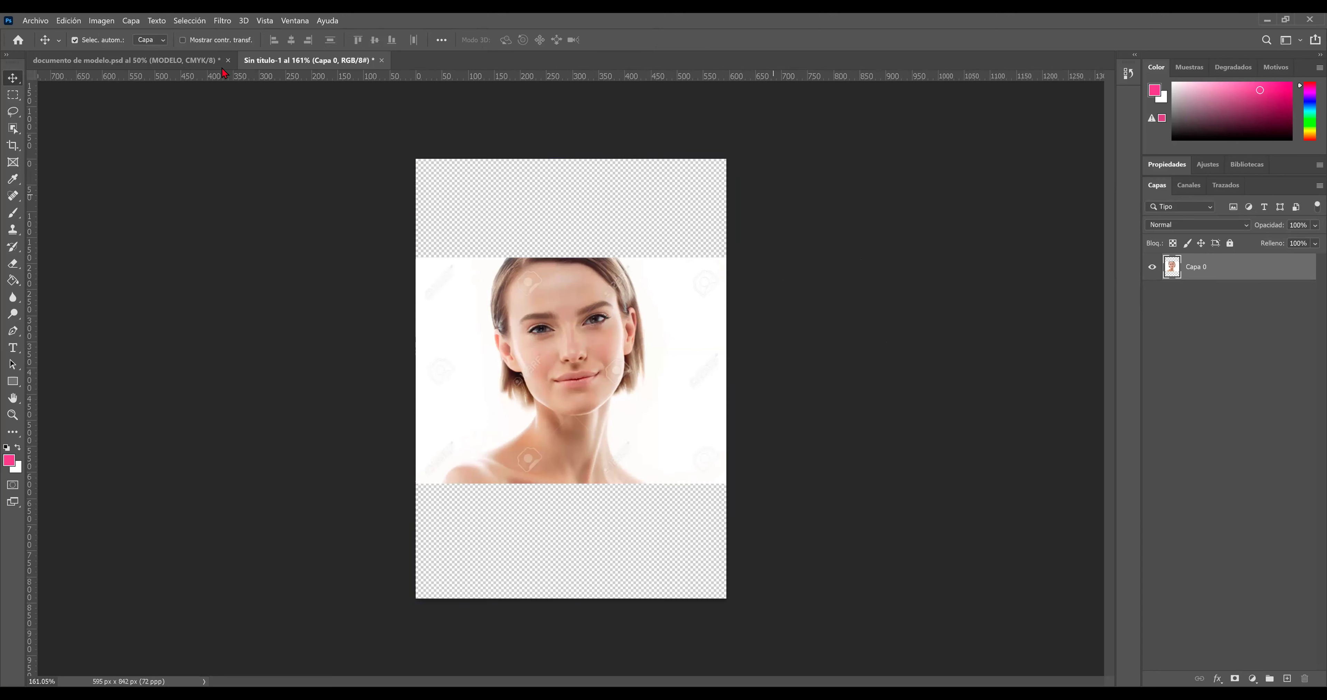
Open Imagen > Tamaño de lienzo and move the dialog beside the 595 × 842 px page
click(110, 21)
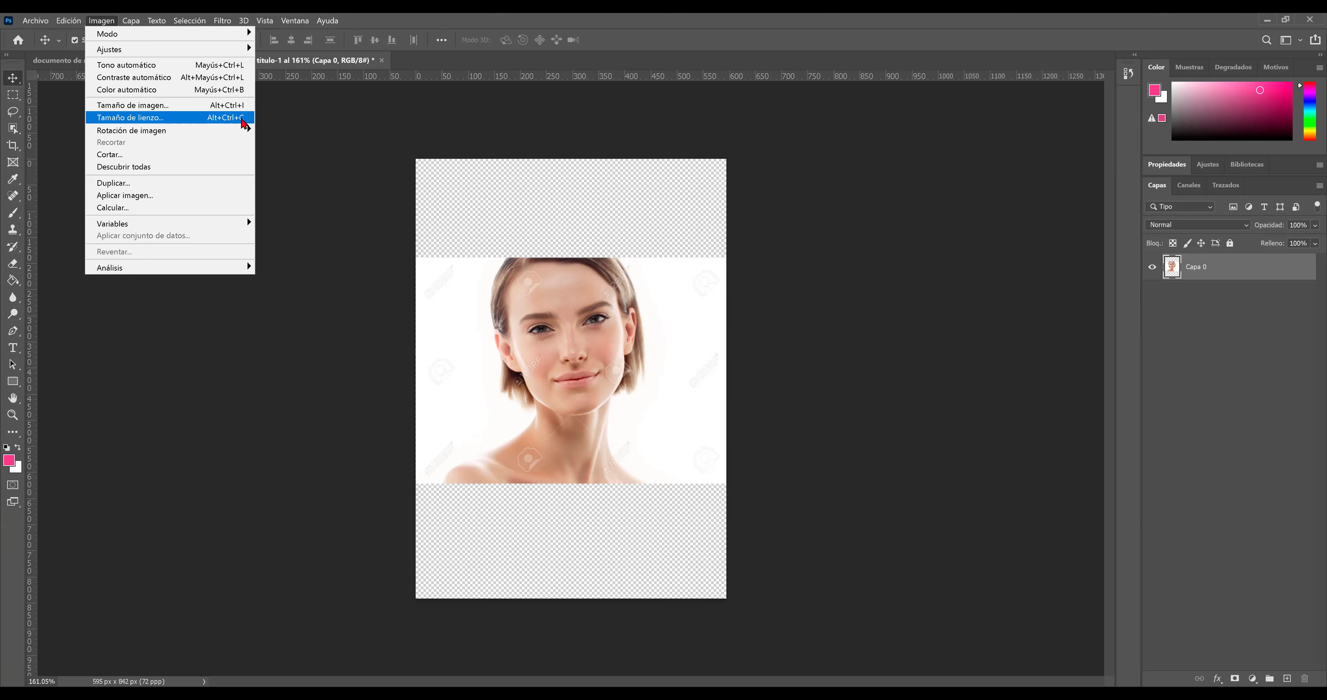
click(243, 124)
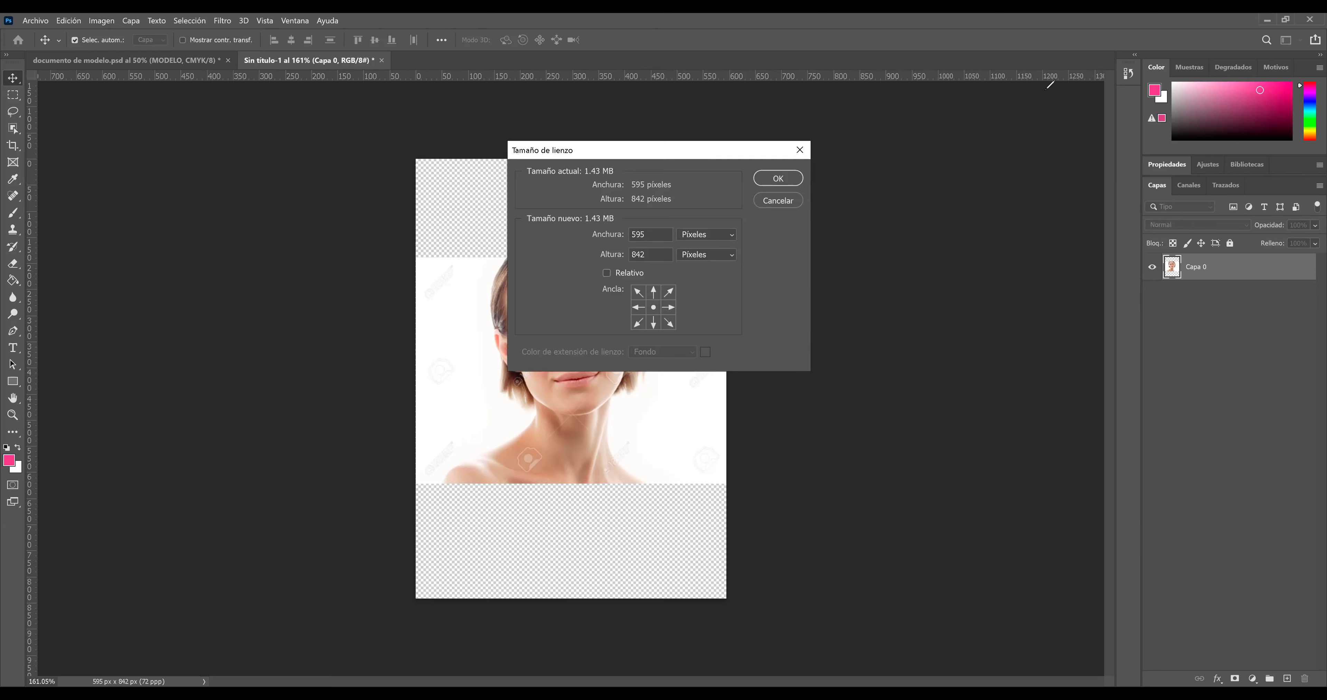
drag(644, 150, 886, 183)
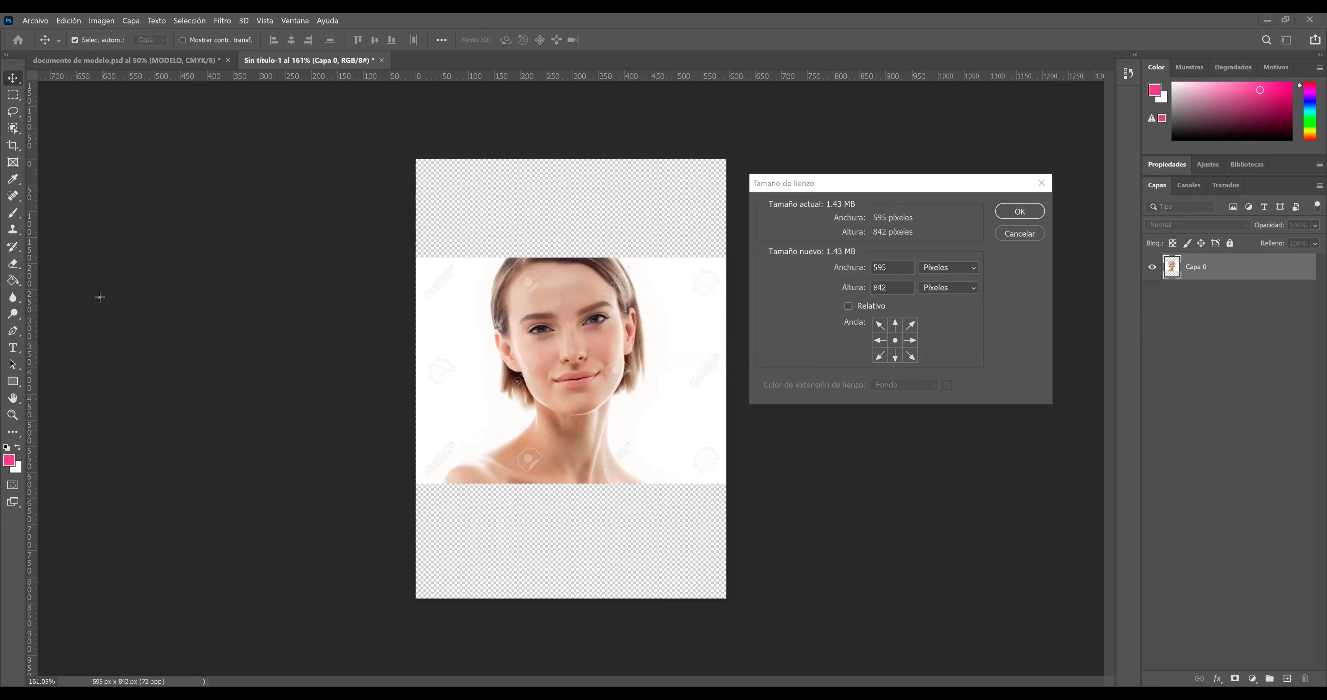
drag(411, 234, 729, 250)
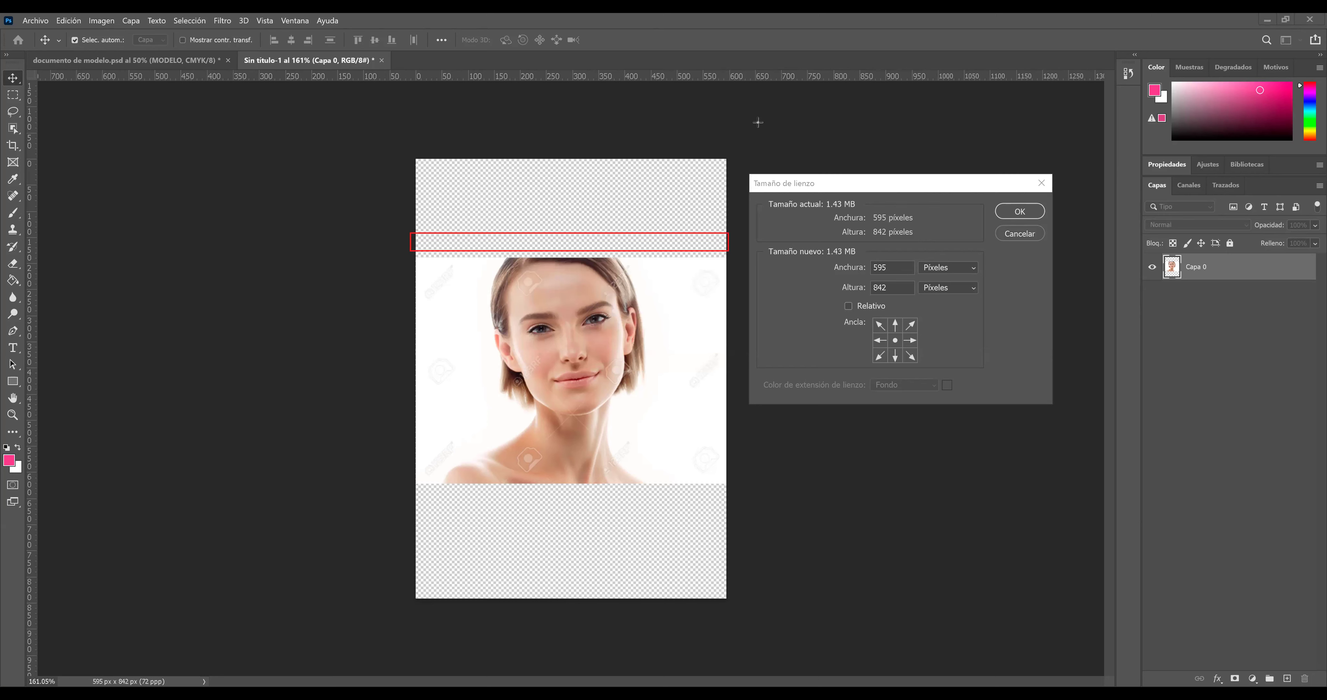
Type the notes '595 PX DE ANCHO' and 'ALTO 842 PX'
click(518, 139)
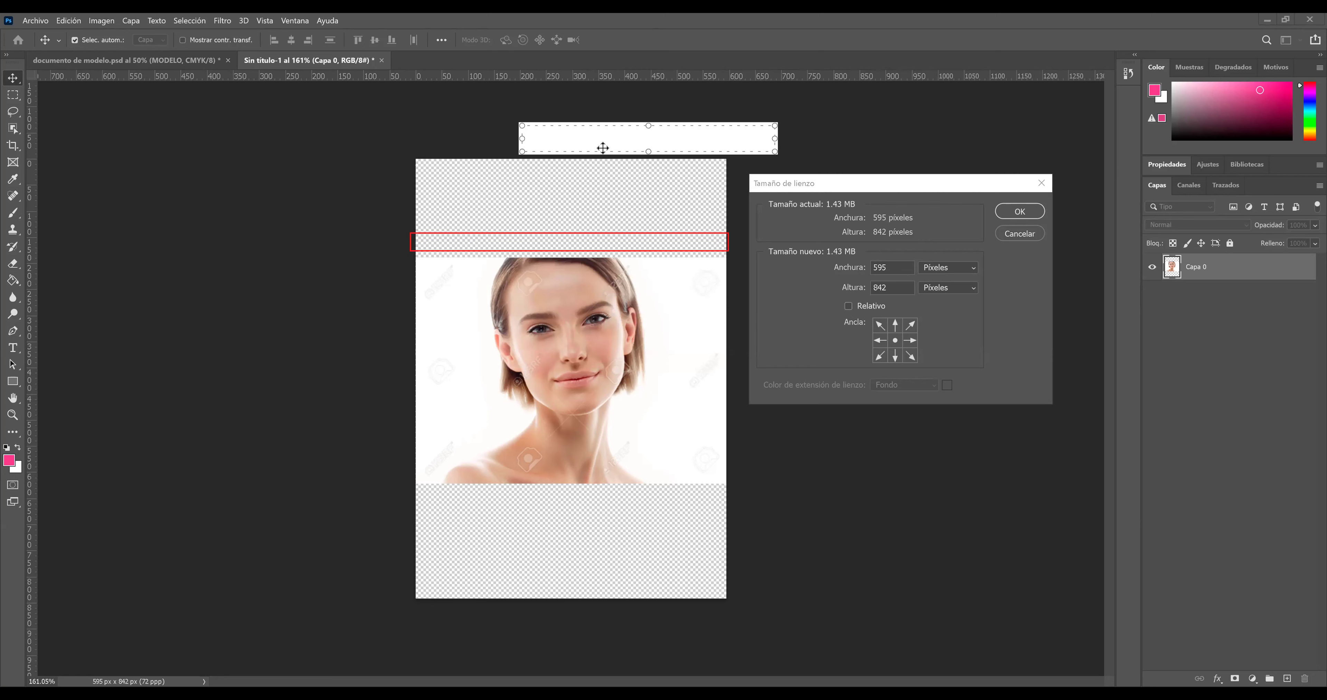
text(595)
text( PX)
text( DE ANCHO)
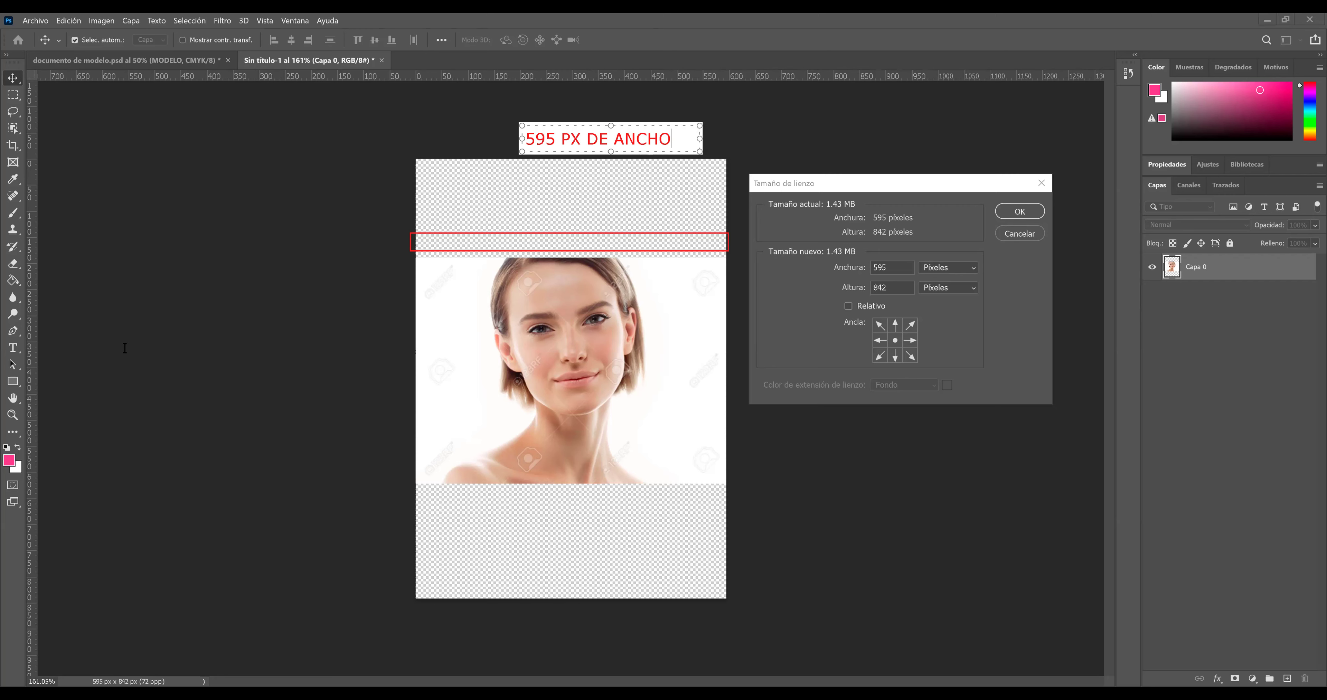
click(180, 346)
text(ALT)
text(P)
key(BackSpace)
text(O )
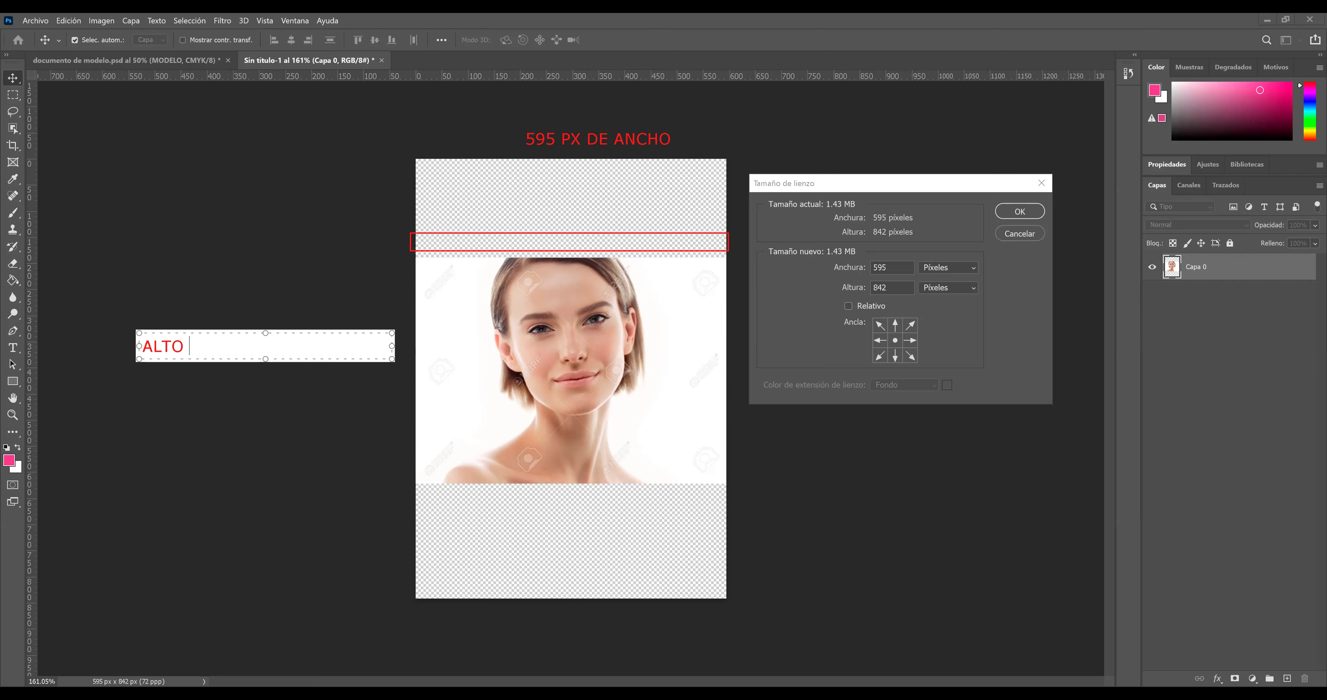
text(842 PX)
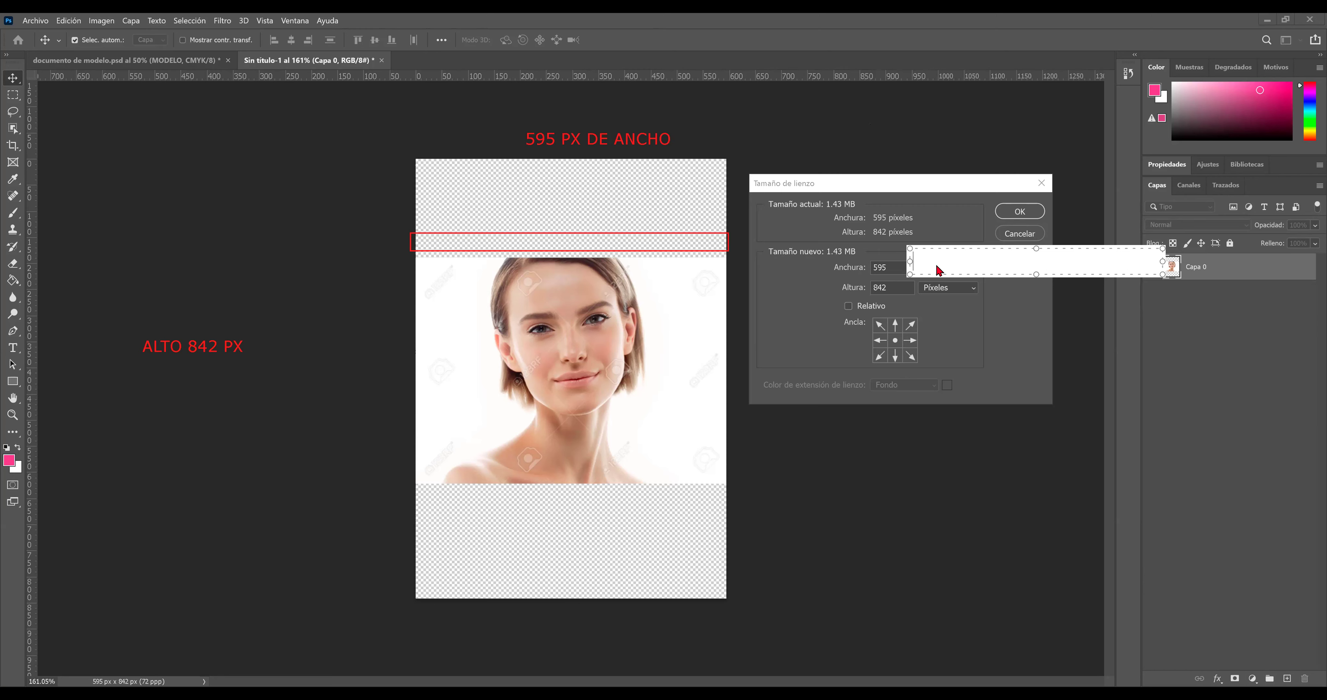
Set the new canvas size to 842 × 595 px and accept the clipping warning
drag(897, 267, 870, 268)
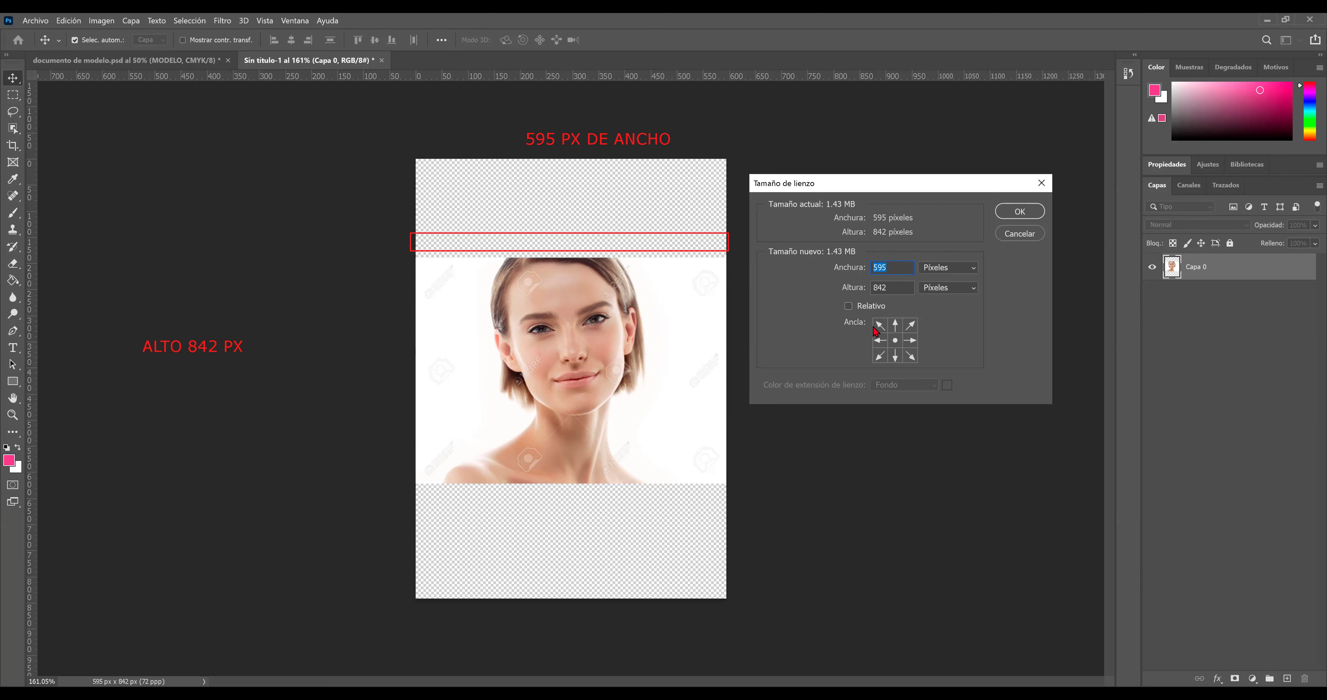
key(BackSpace)
text(842)
key(Tab)
text(595)
click(1021, 211)
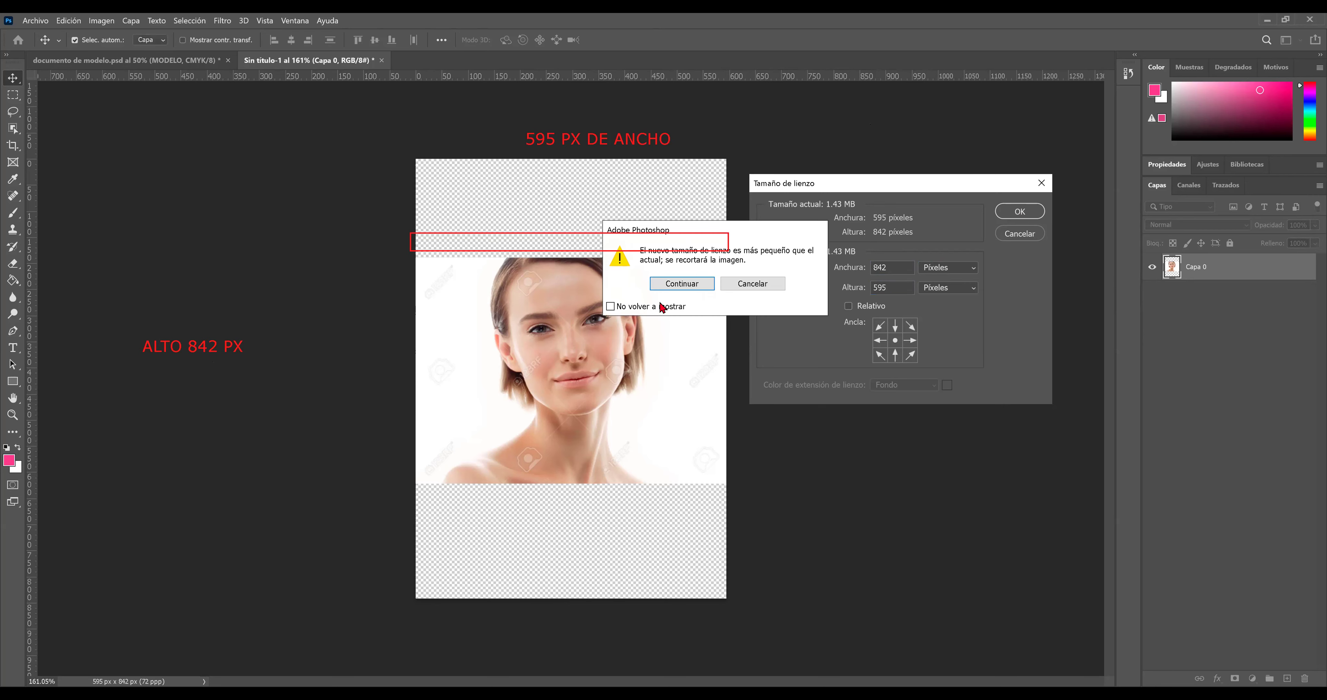
Apply the 842 × 595 canvas and enlarge the photo to about 142%, centred to cover it
click(669, 285)
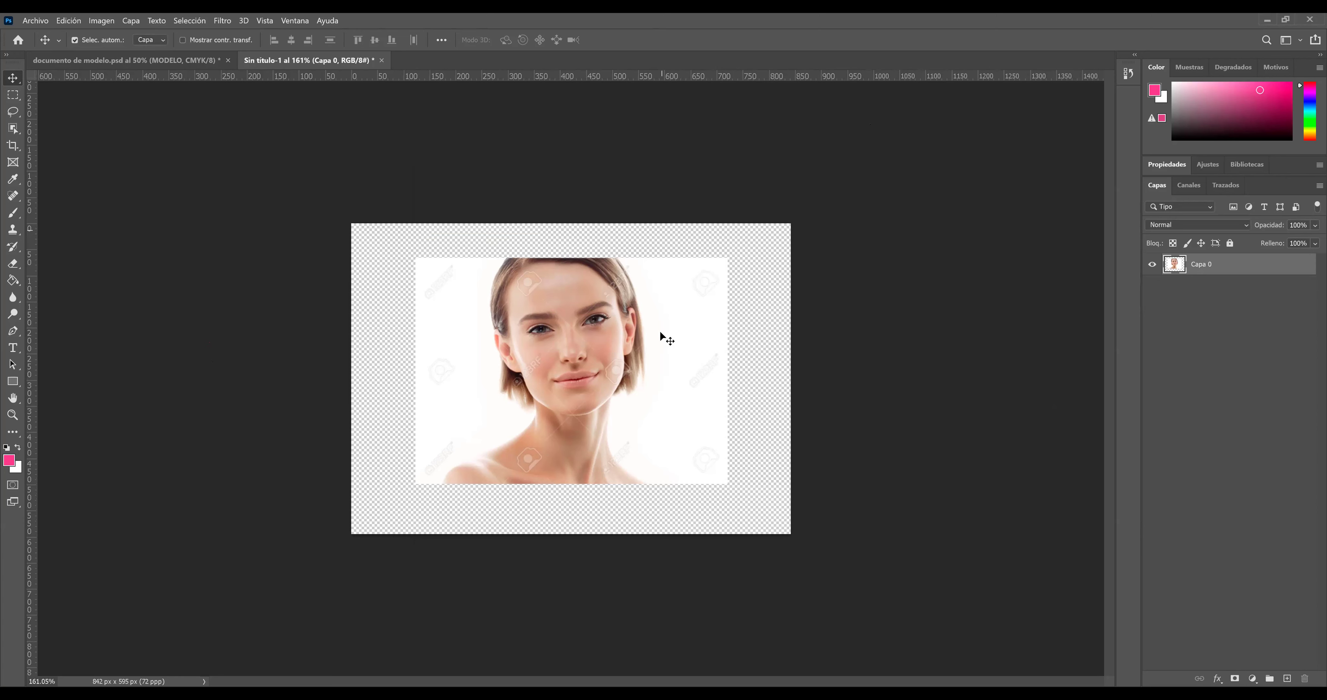
key(ctrl+t)
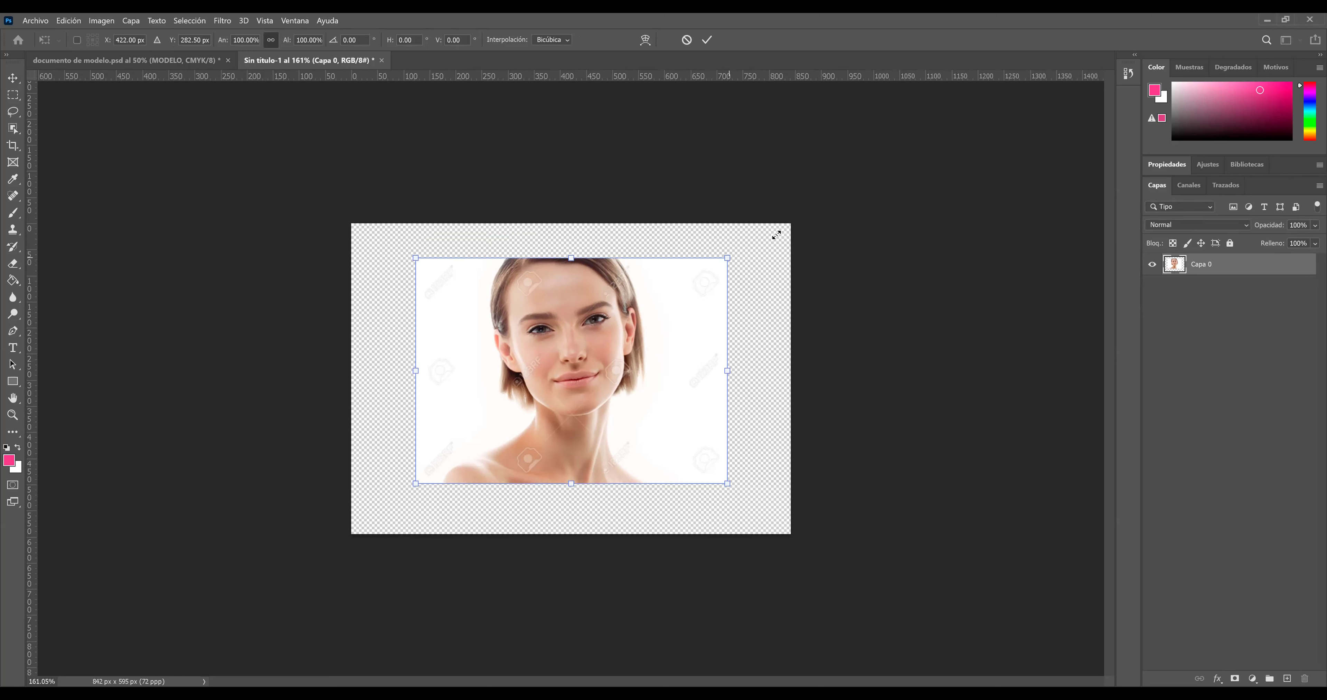
drag(776, 235, 778, 226)
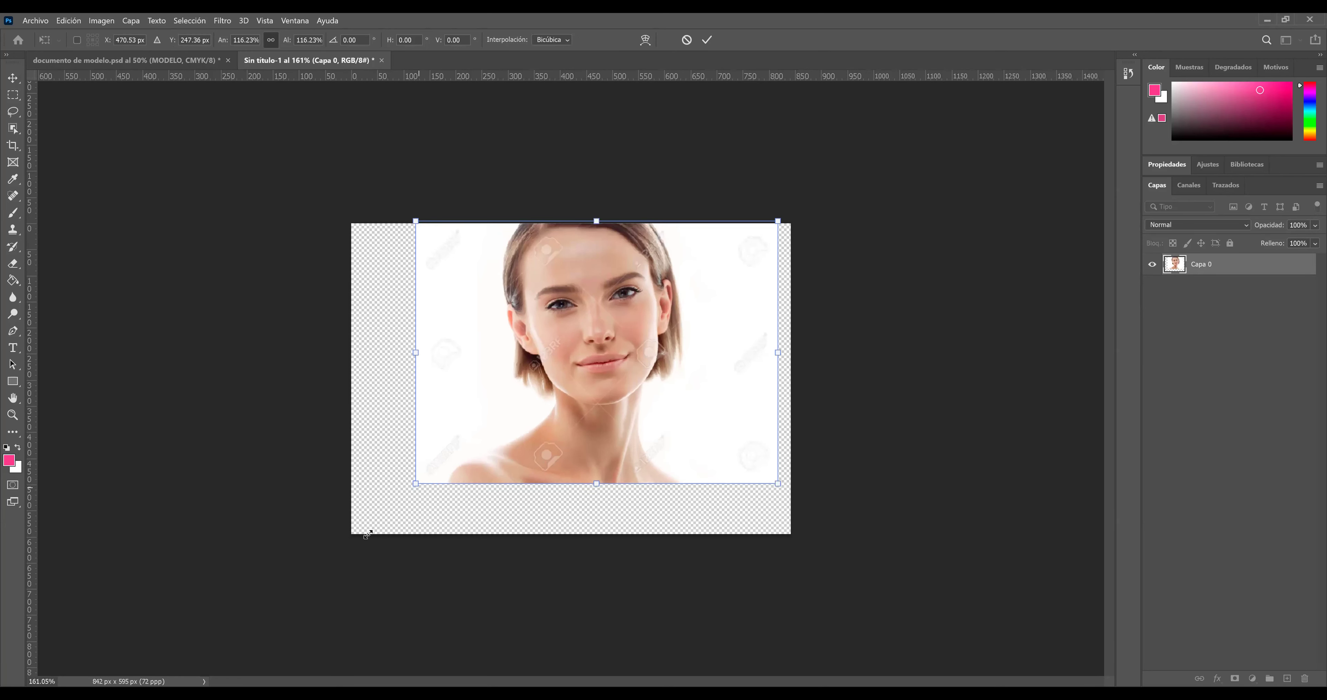
drag(354, 542, 348, 533)
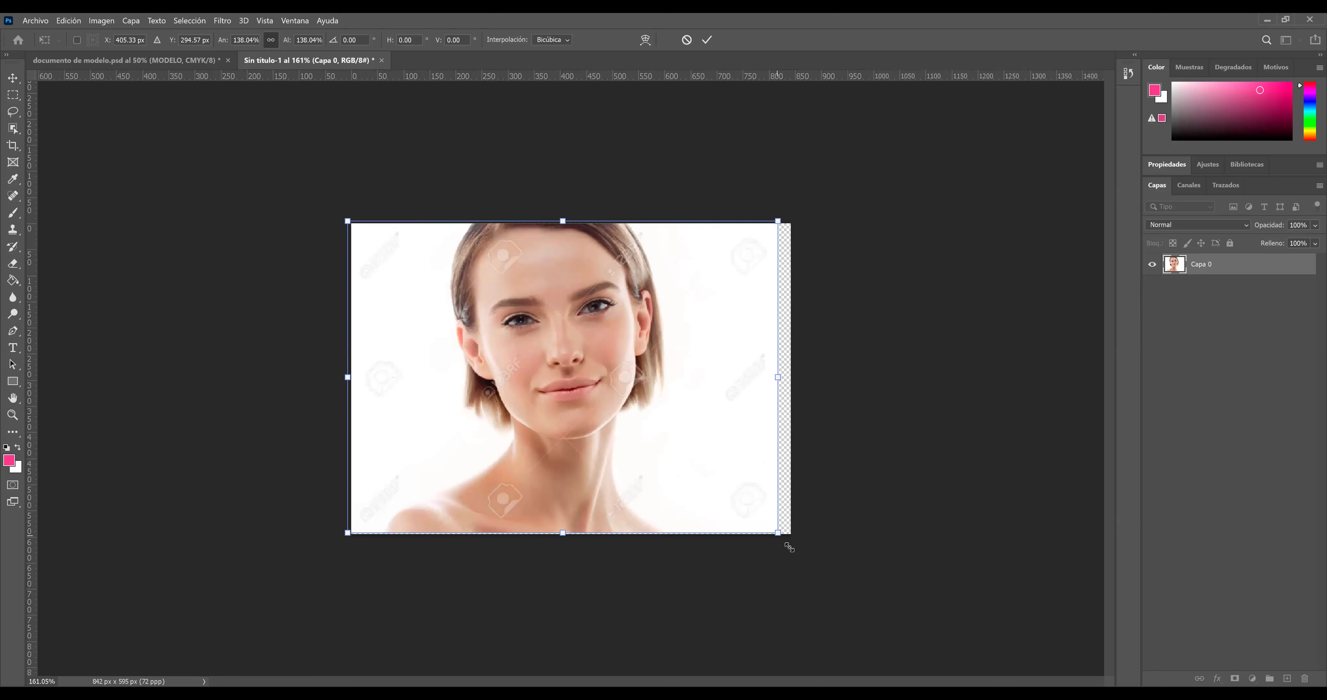
drag(789, 547, 803, 558)
drag(753, 507, 752, 506)
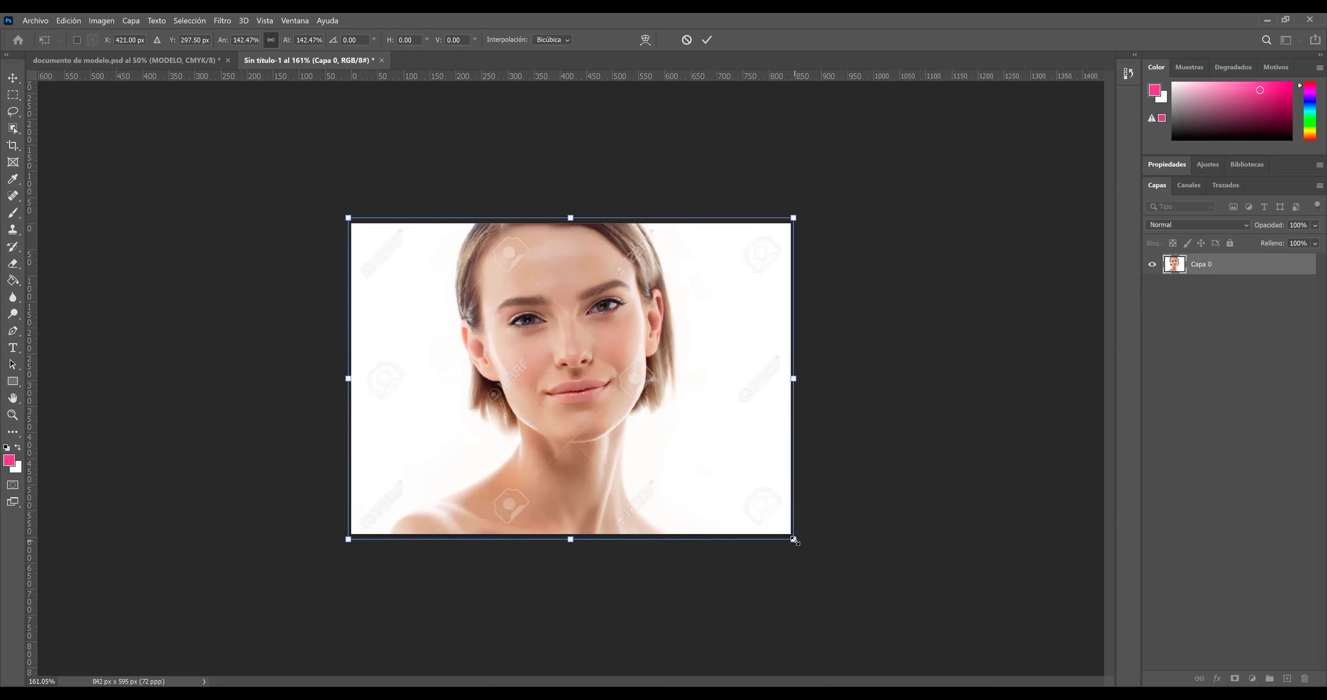
Fine-tune the photo's size and position so it covers the canvas edges, and commit it
drag(794, 540, 792, 538)
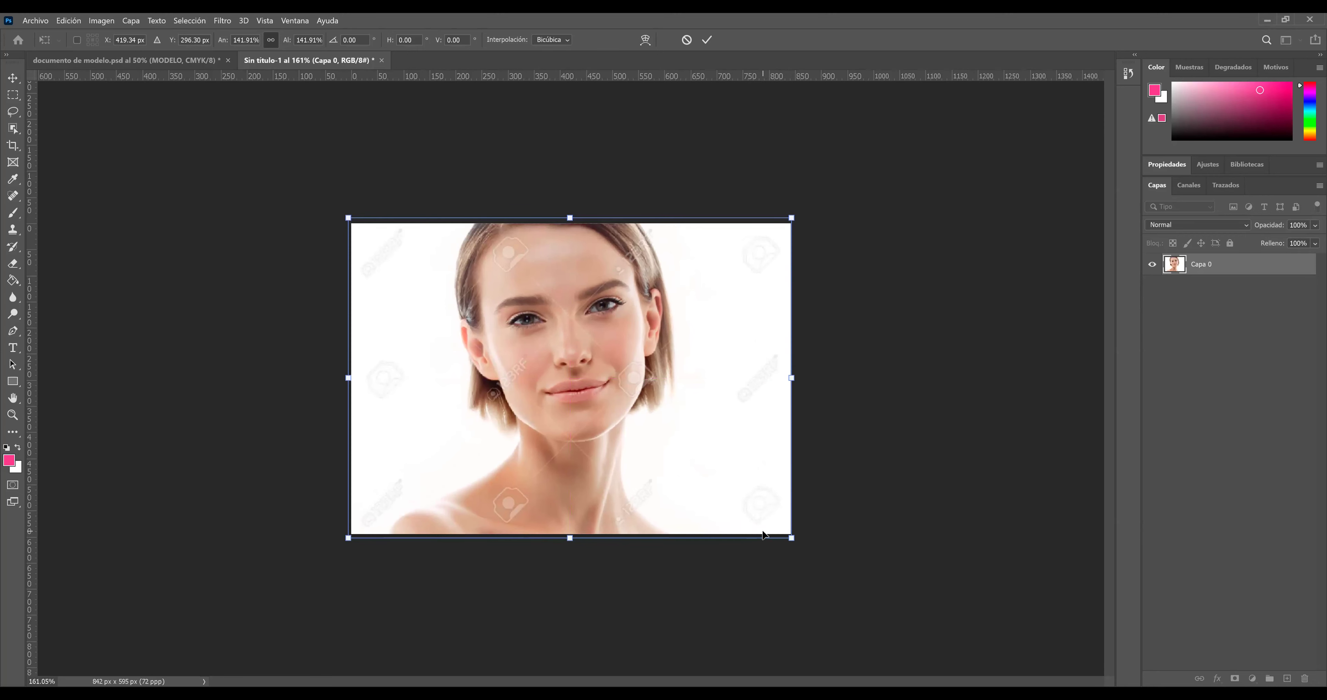
key(Right)
key(Right)
key(Right)
key(Up)
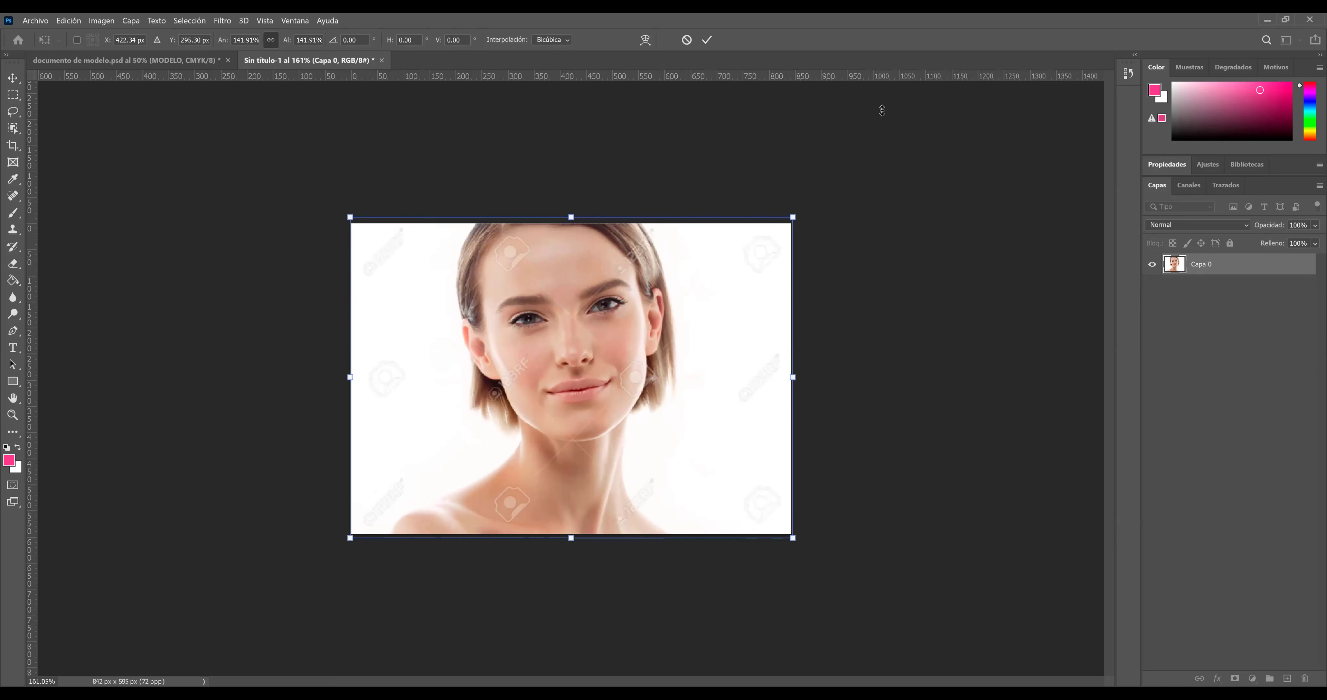
key(Return)
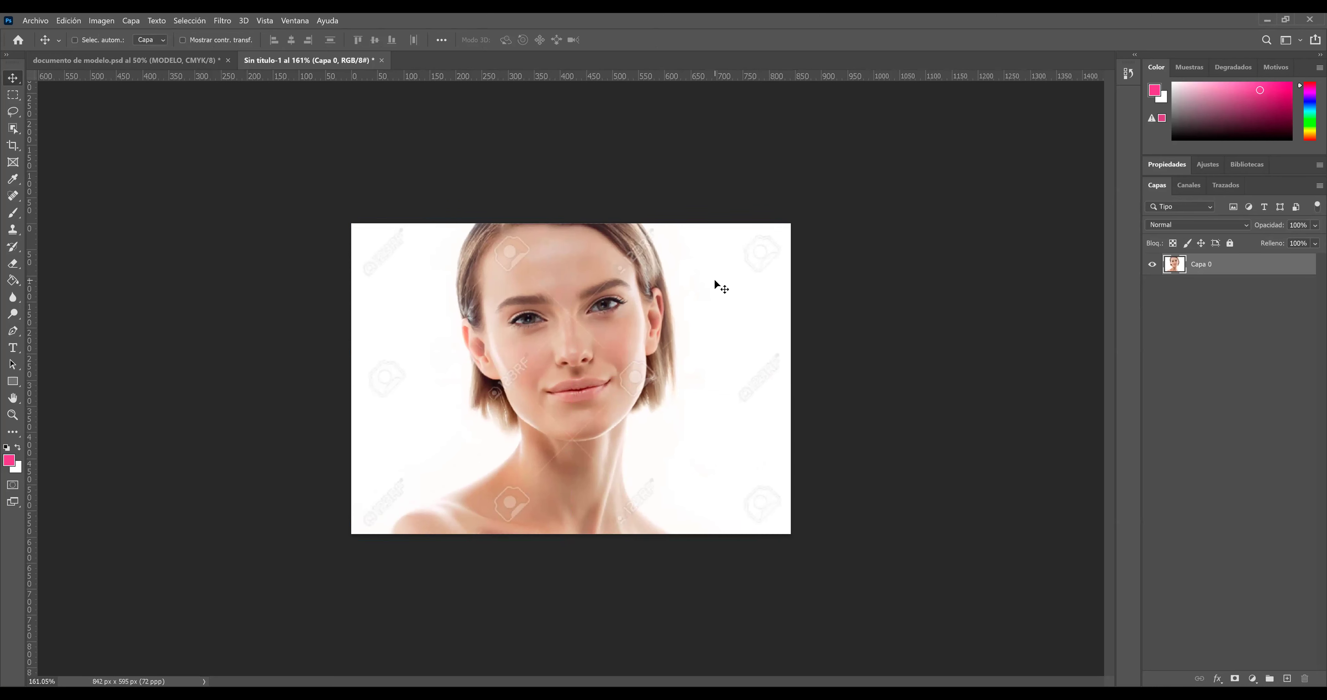
key(Down)
key(Down)
key(Down)
key(Down)
key(Down)
key(Down)
key(Down)
key(Down)
key(Up)
key(Up)
key(Up)
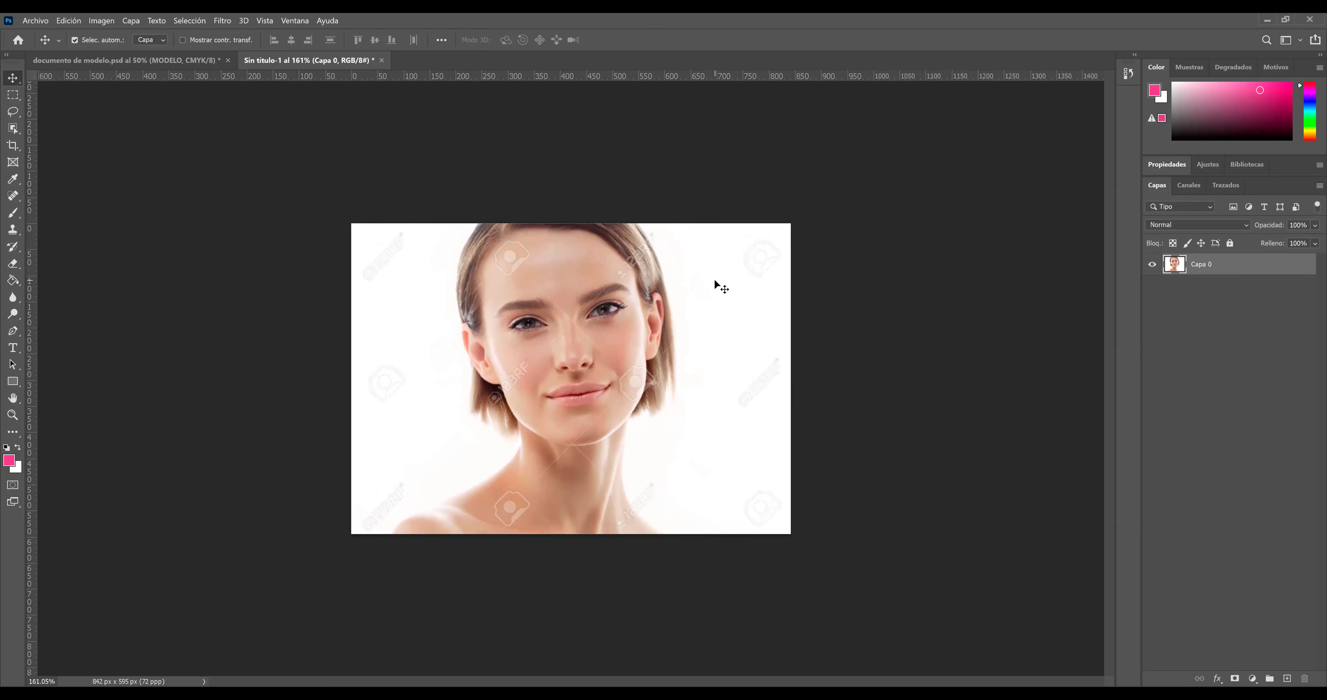
Close the Sin título-1 document and discard its changes
click(859, 284)
click(357, 61)
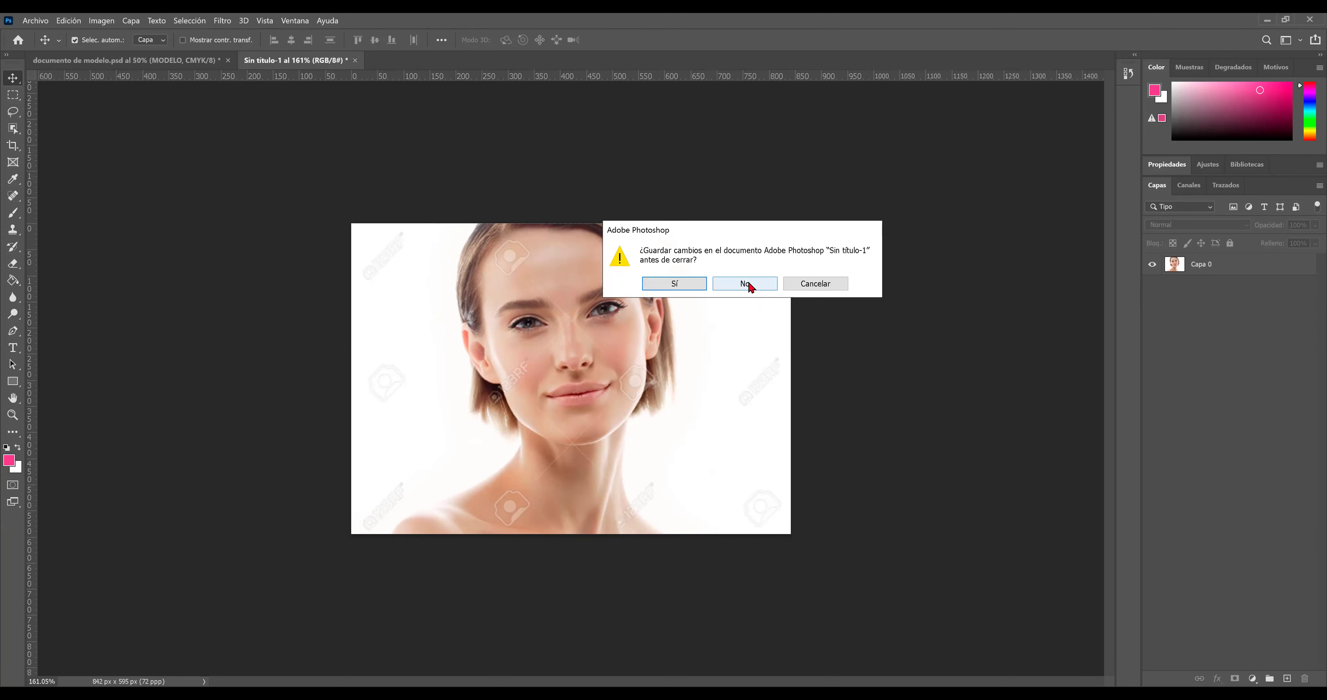
click(747, 284)
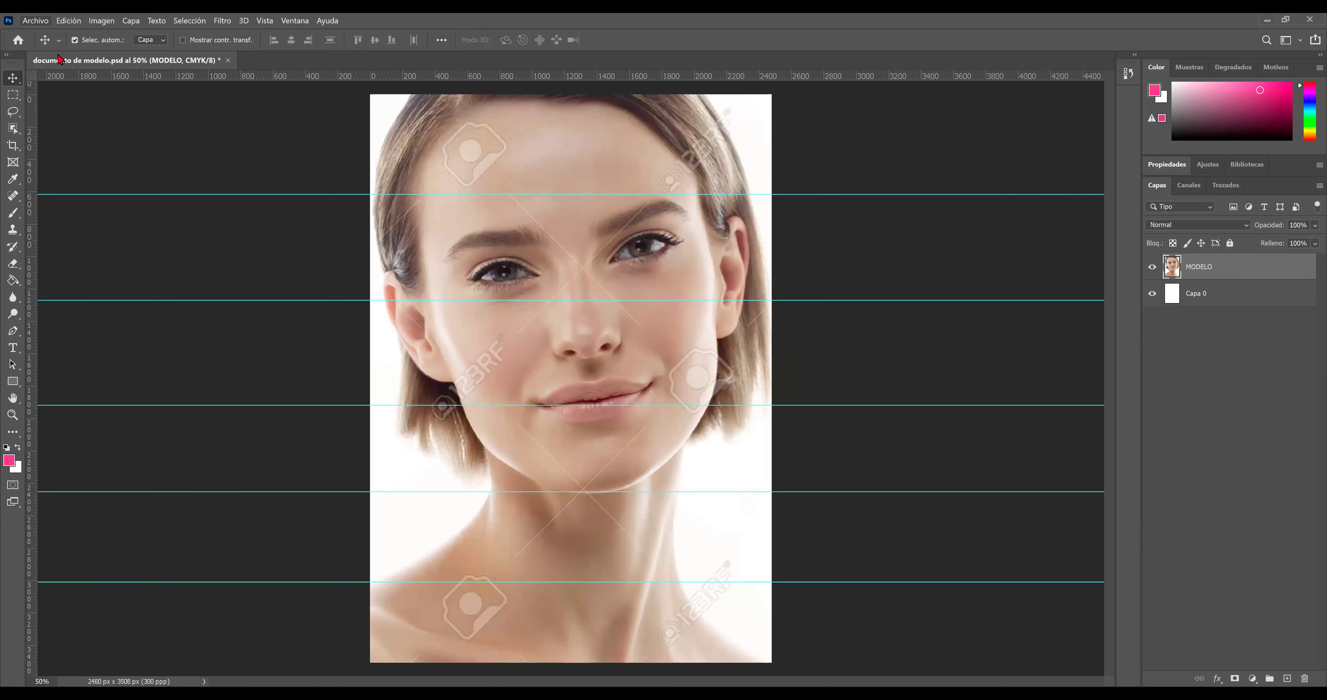
Save the document to this computer as PRACTICA_N°2.psd in 11_PHOTOSHOP_BÁSICO > CLASE_2
click(35, 20)
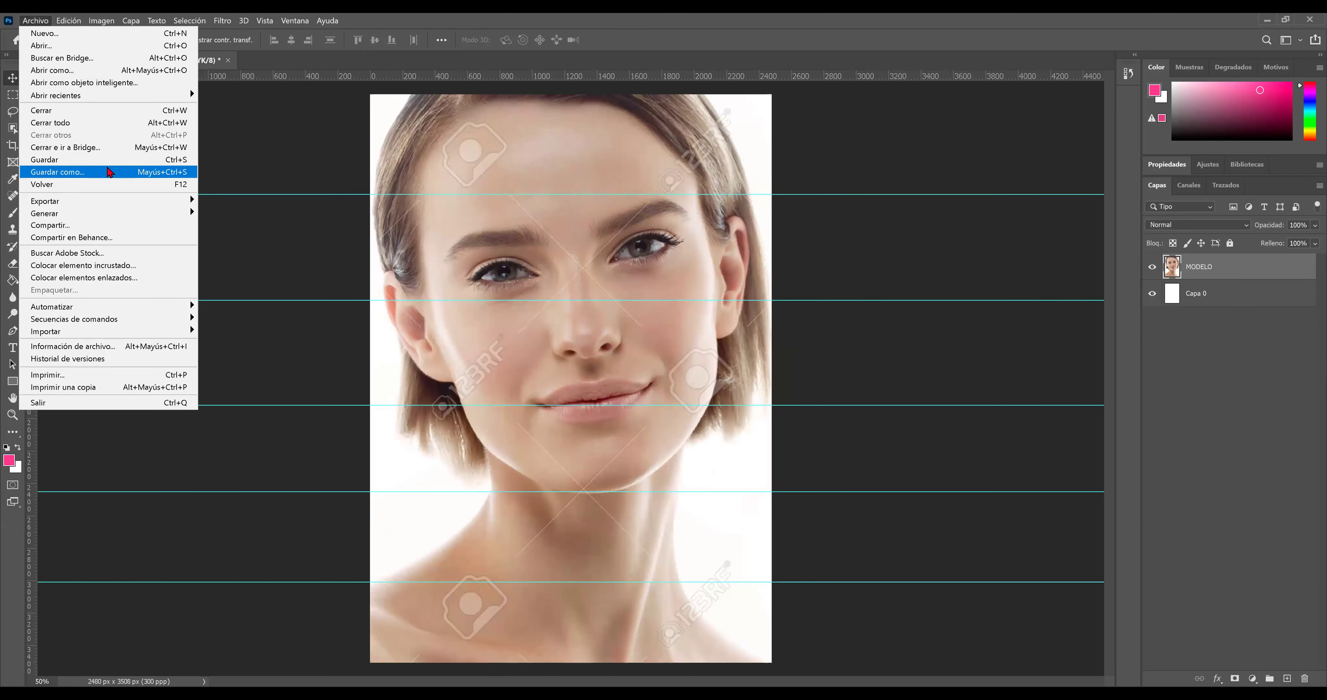
click(115, 172)
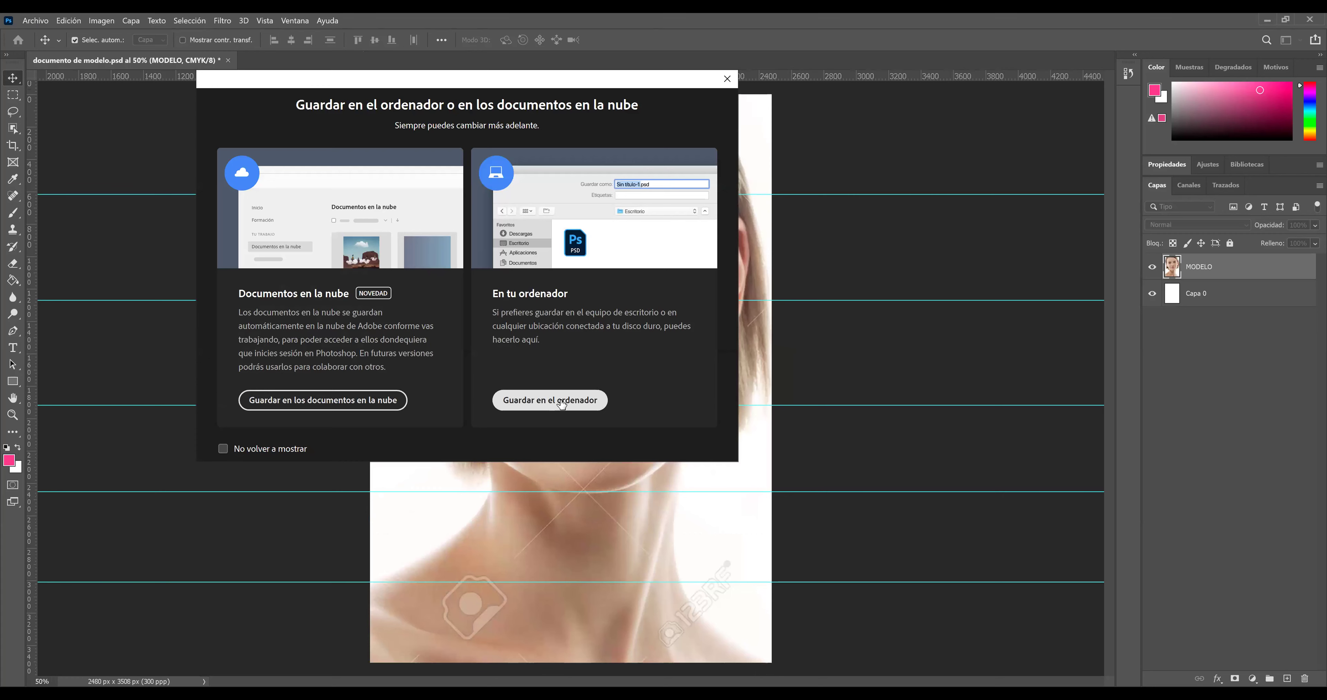
click(563, 401)
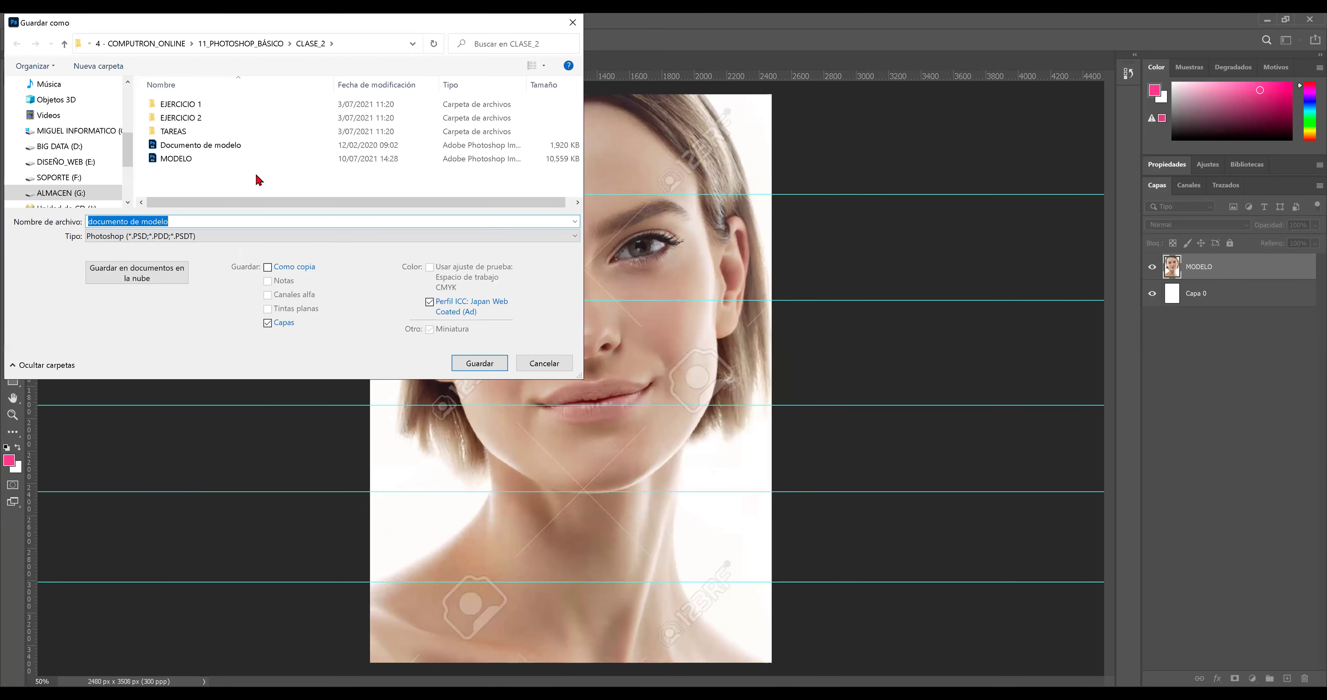
click(154, 43)
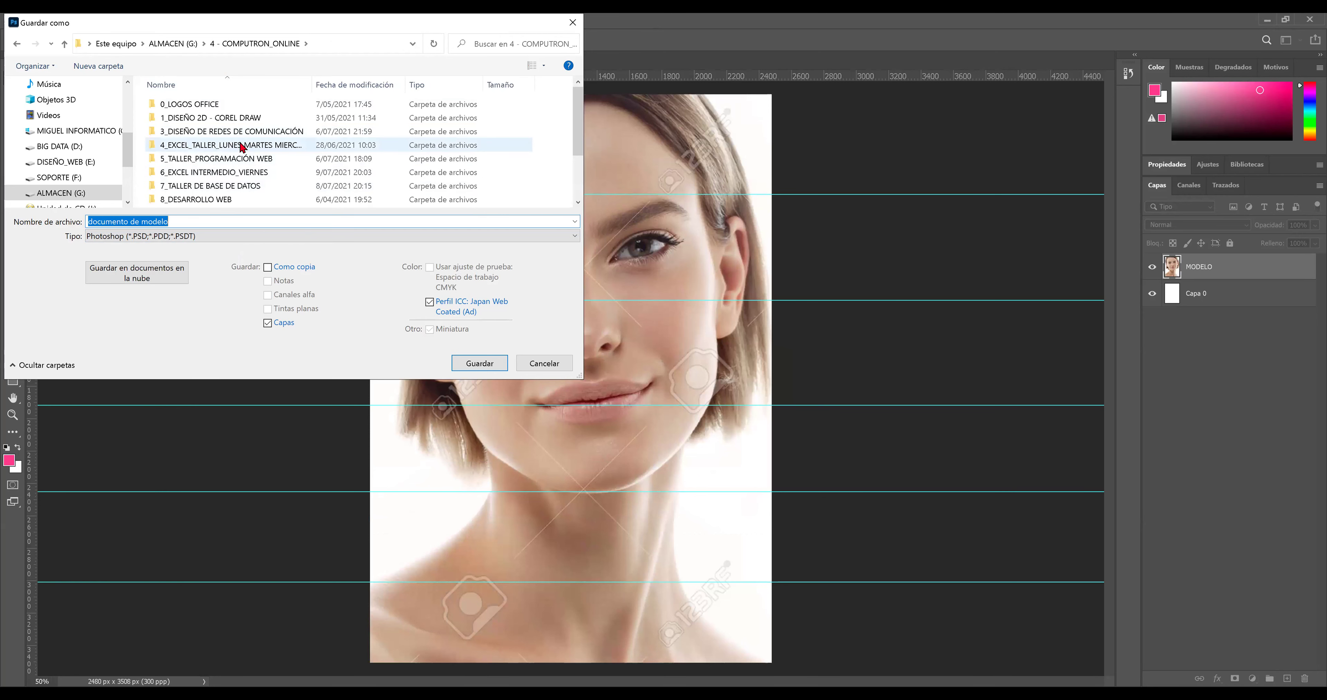
scroll(256, 203, down, 2)
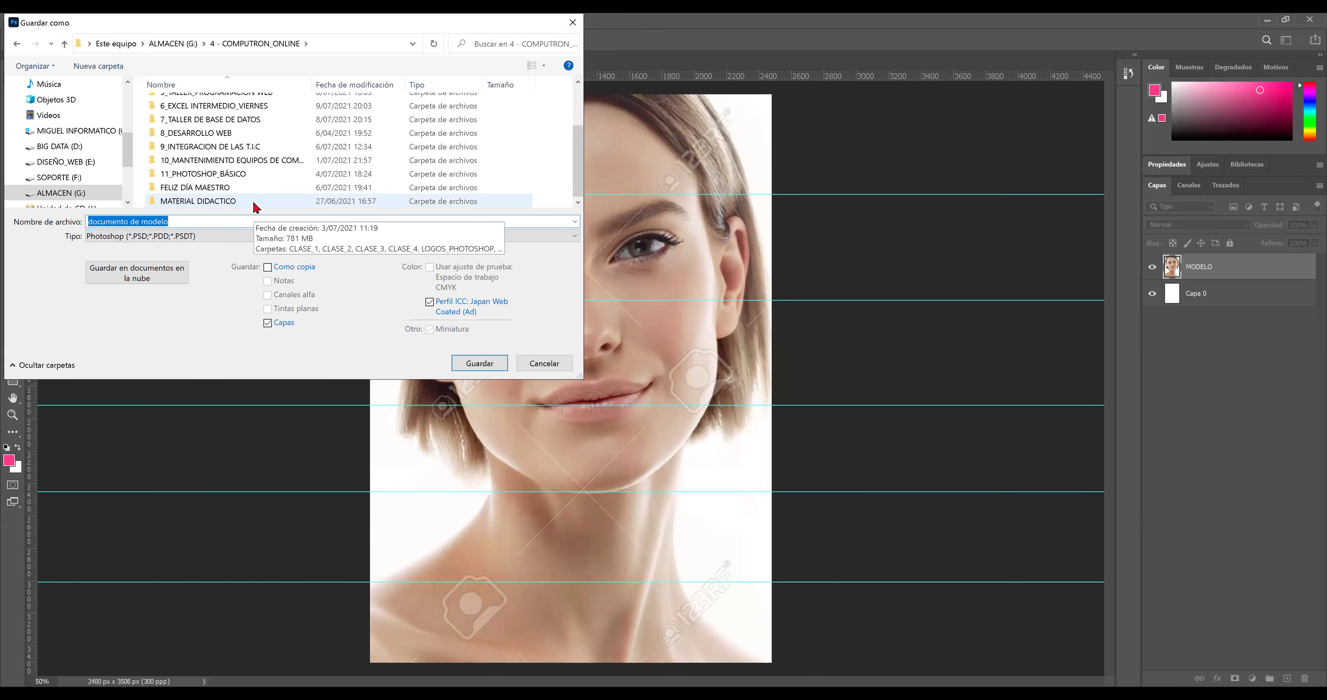
double_click(241, 174)
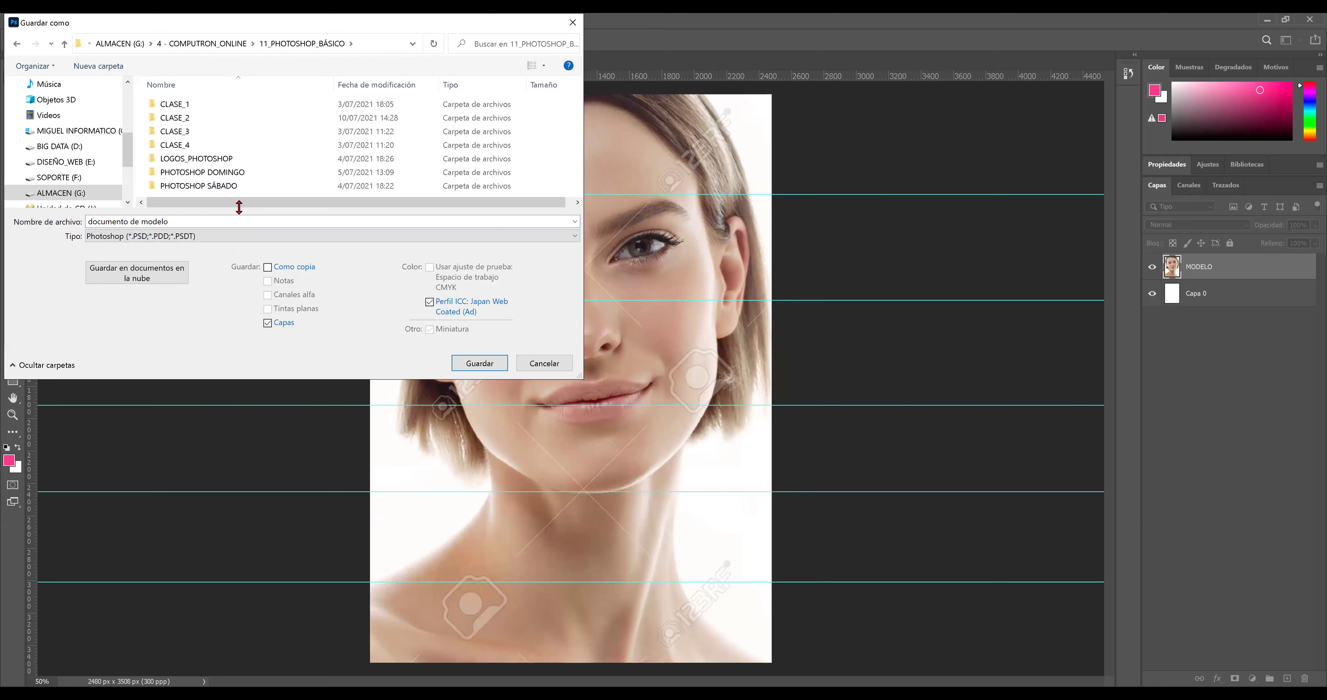
double_click(225, 127)
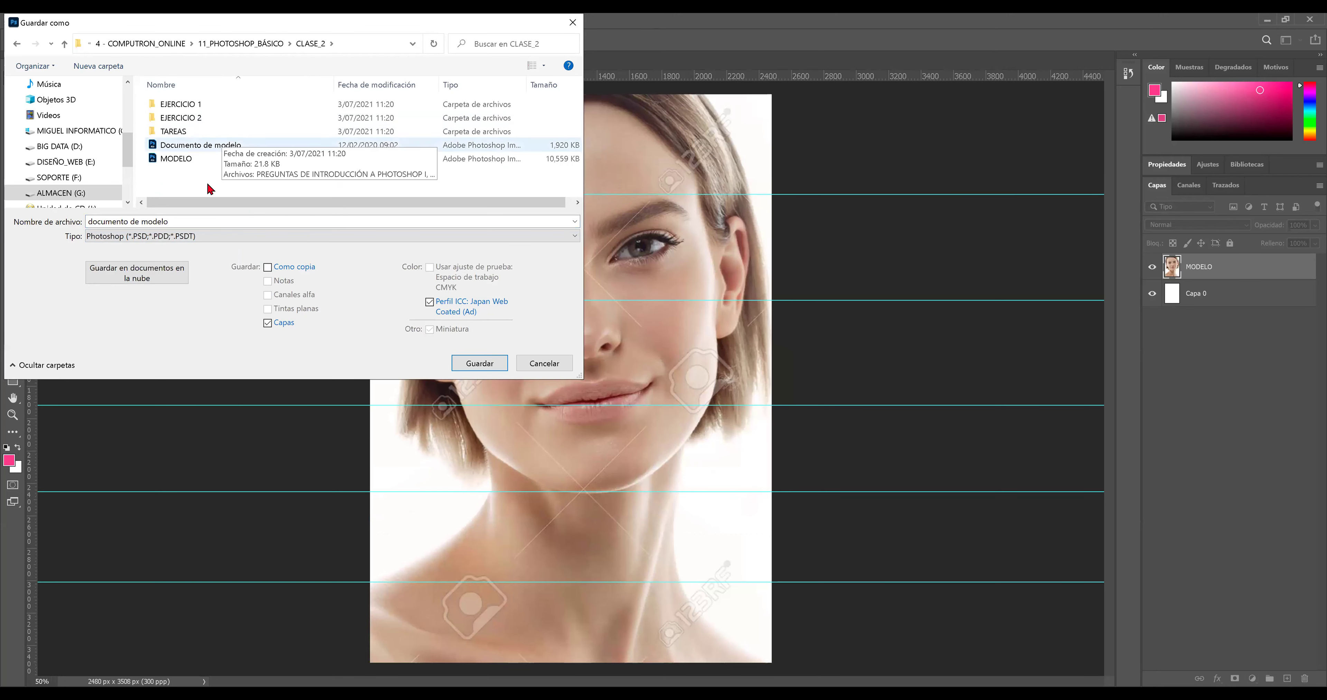
click(191, 221)
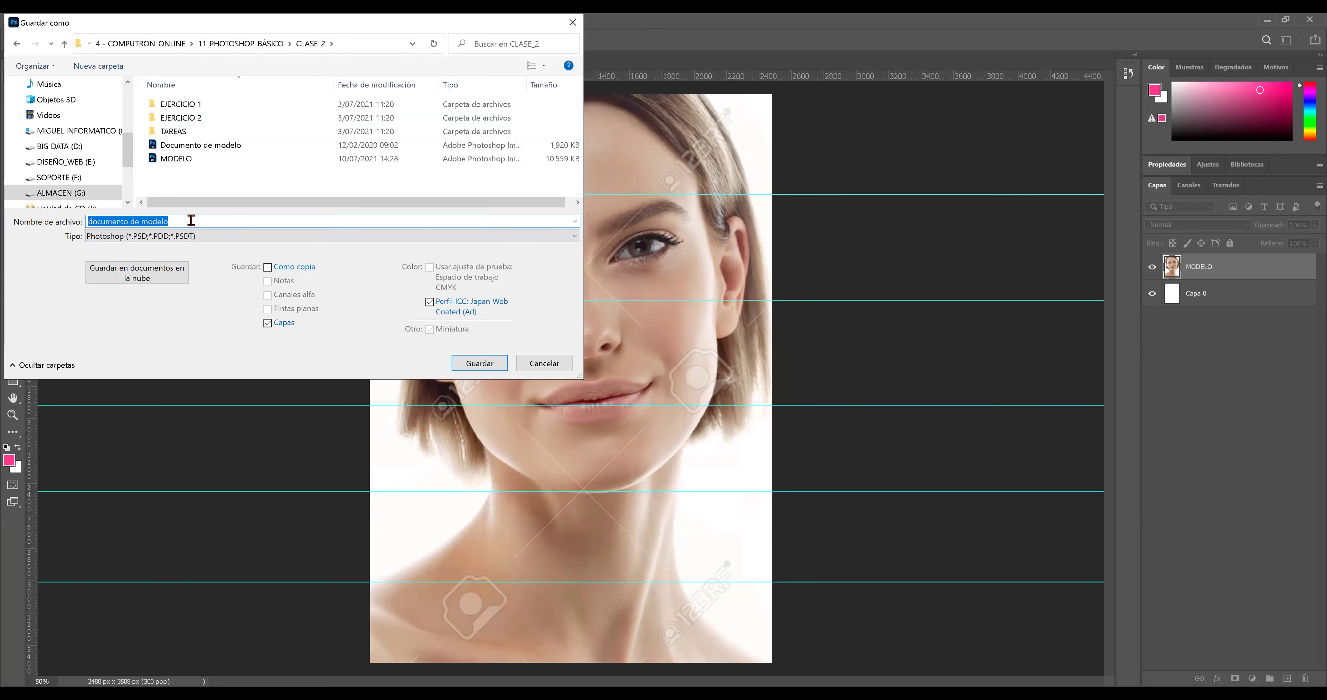
text(PRA)
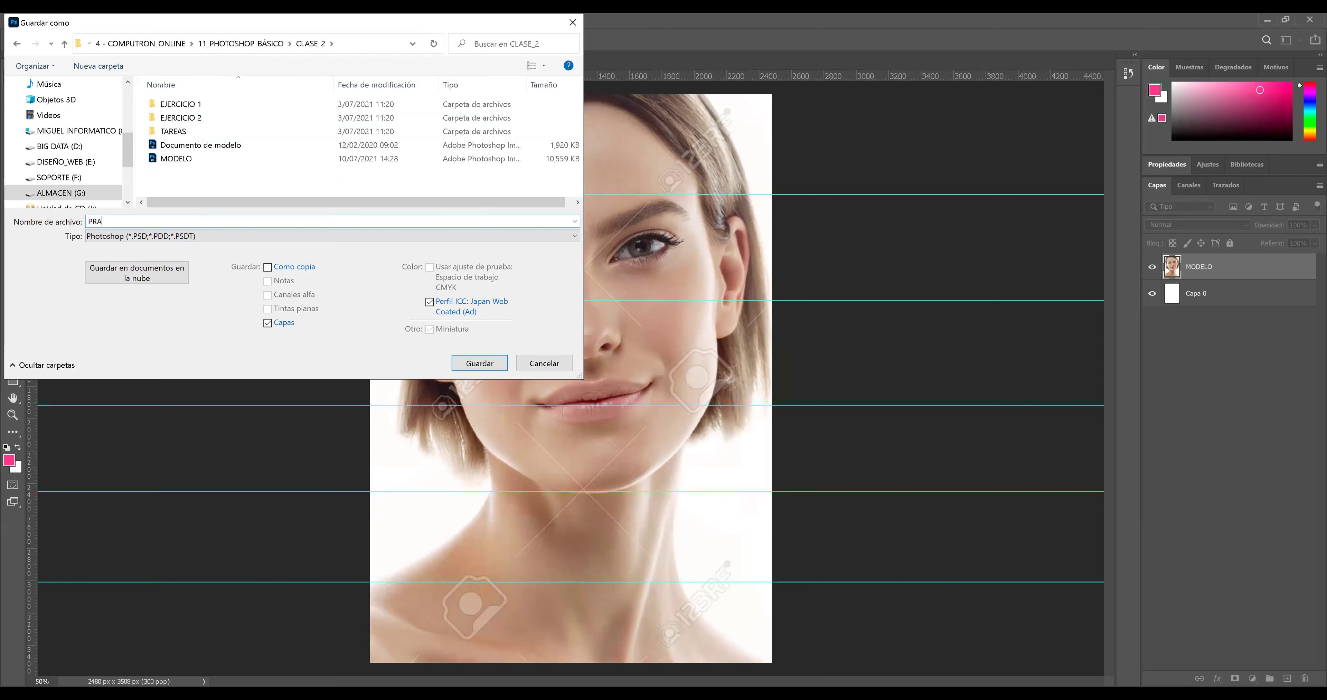
text(CTICA_N°)
text(2)
key(Return)
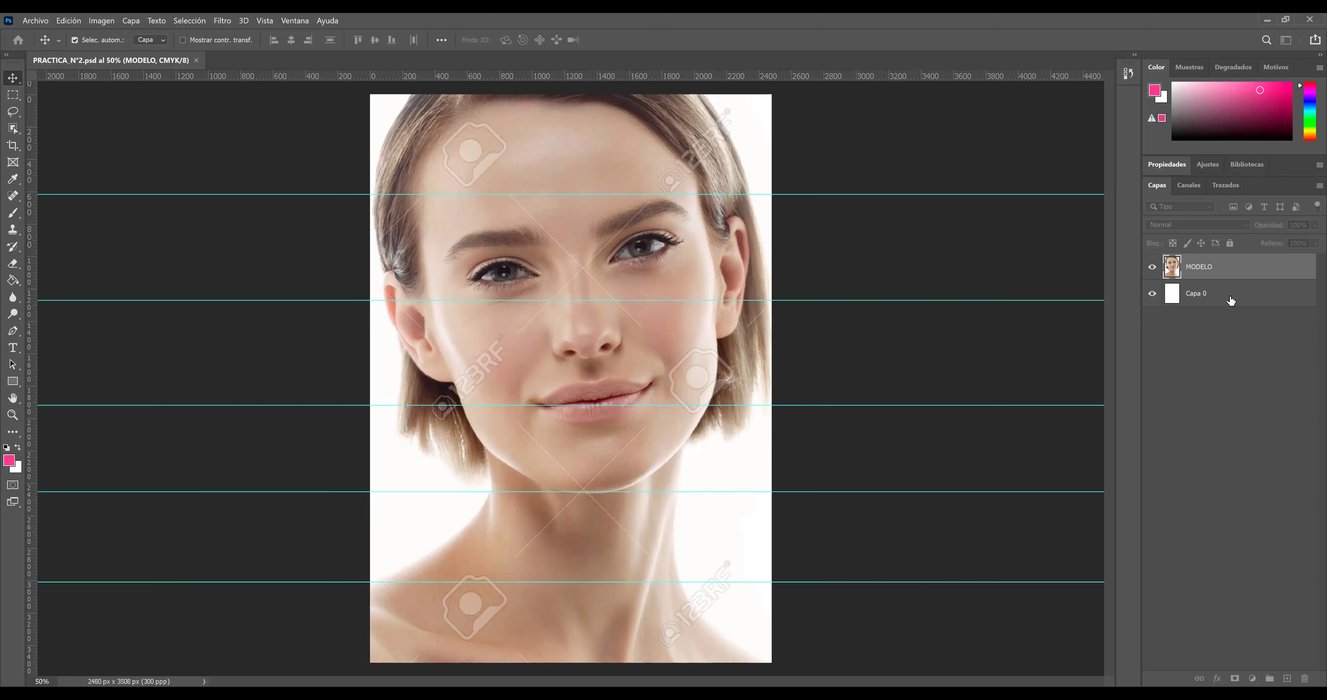
Delete the white Capa 0 layer, confirming the deletion prompt
click(1204, 301)
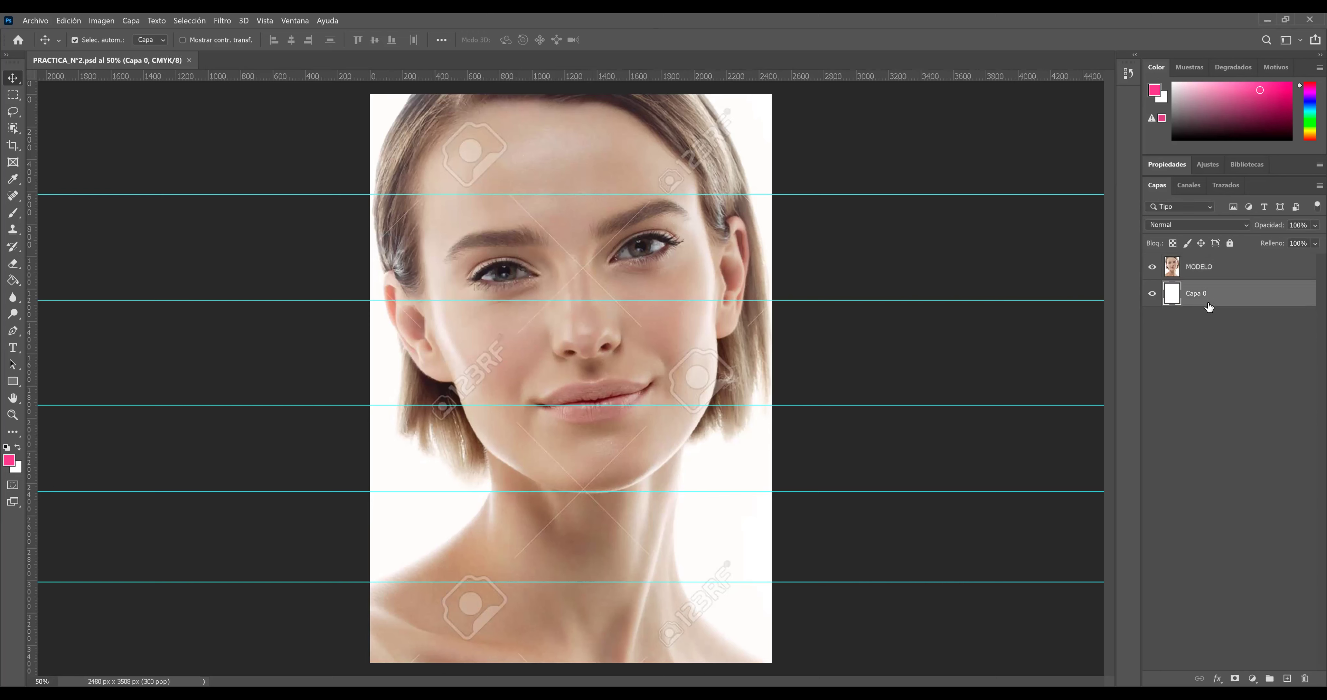
drag(1199, 305, 1203, 273)
drag(1201, 304, 1195, 270)
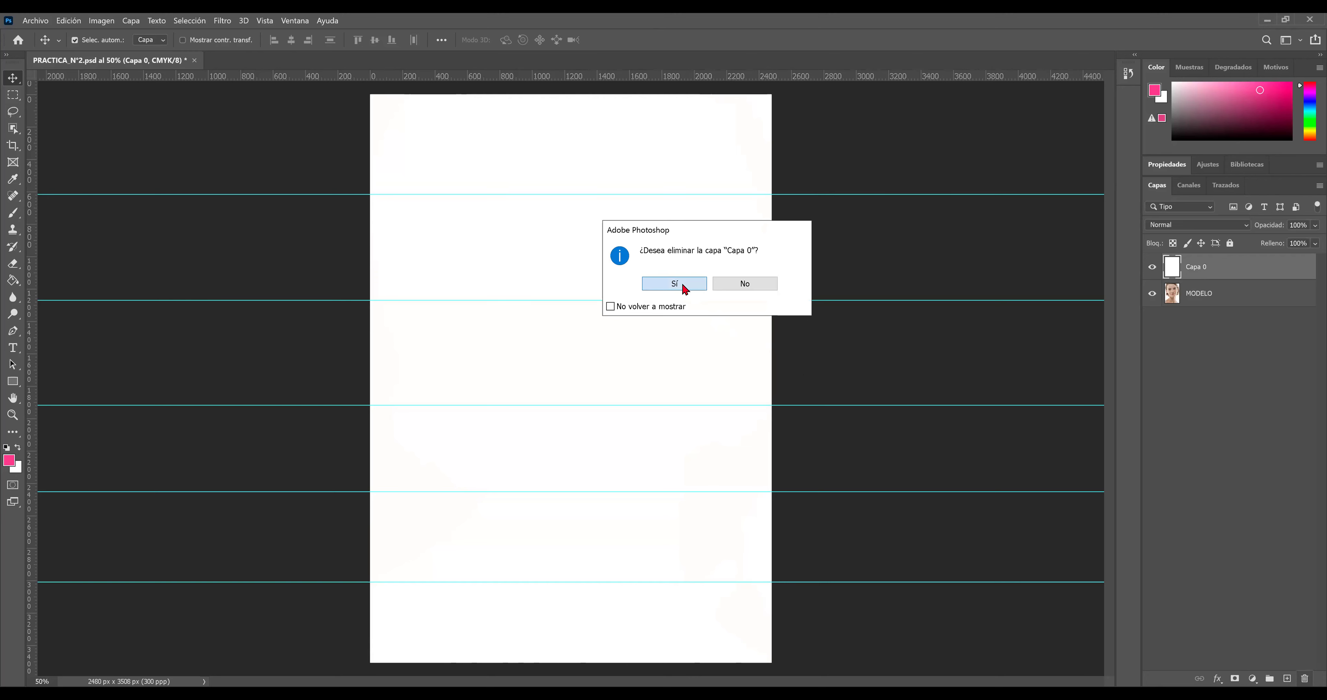
click(681, 283)
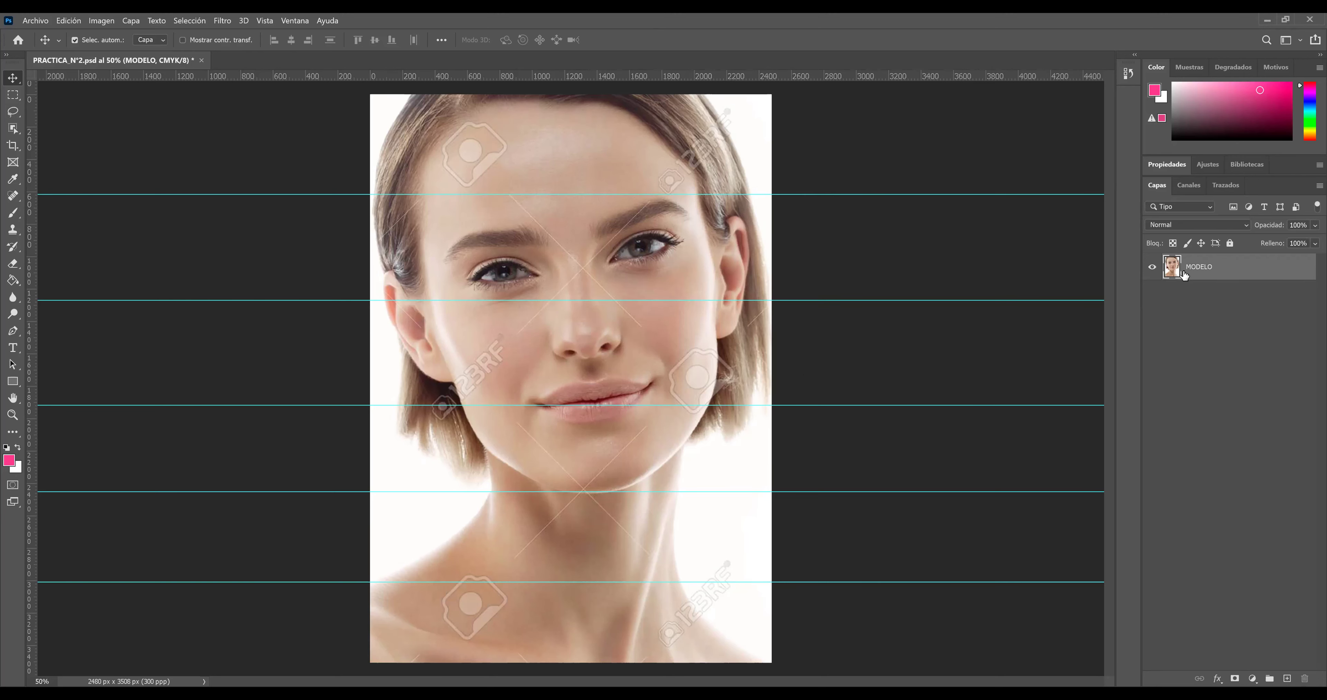
Add a new layer, fill it white with the Paint Bucket, then drag it to the trash
click(1288, 680)
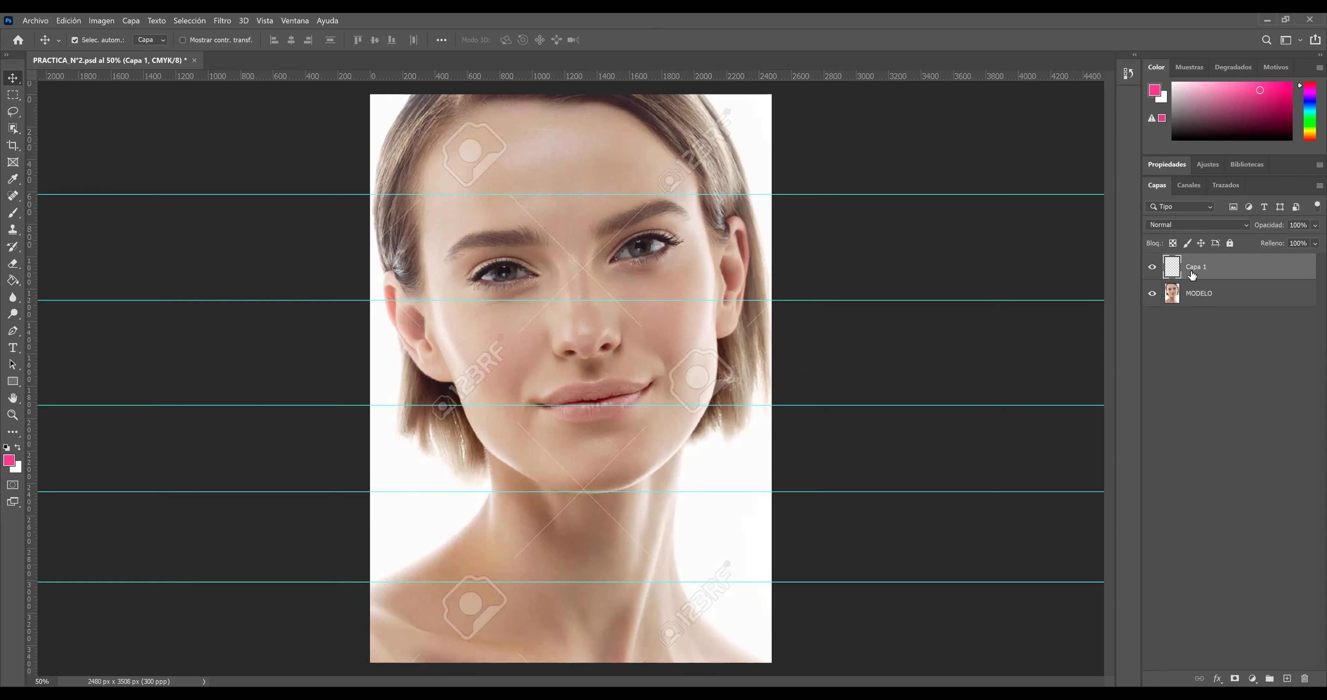
drag(1192, 276, 1305, 678)
click(1287, 679)
click(6, 448)
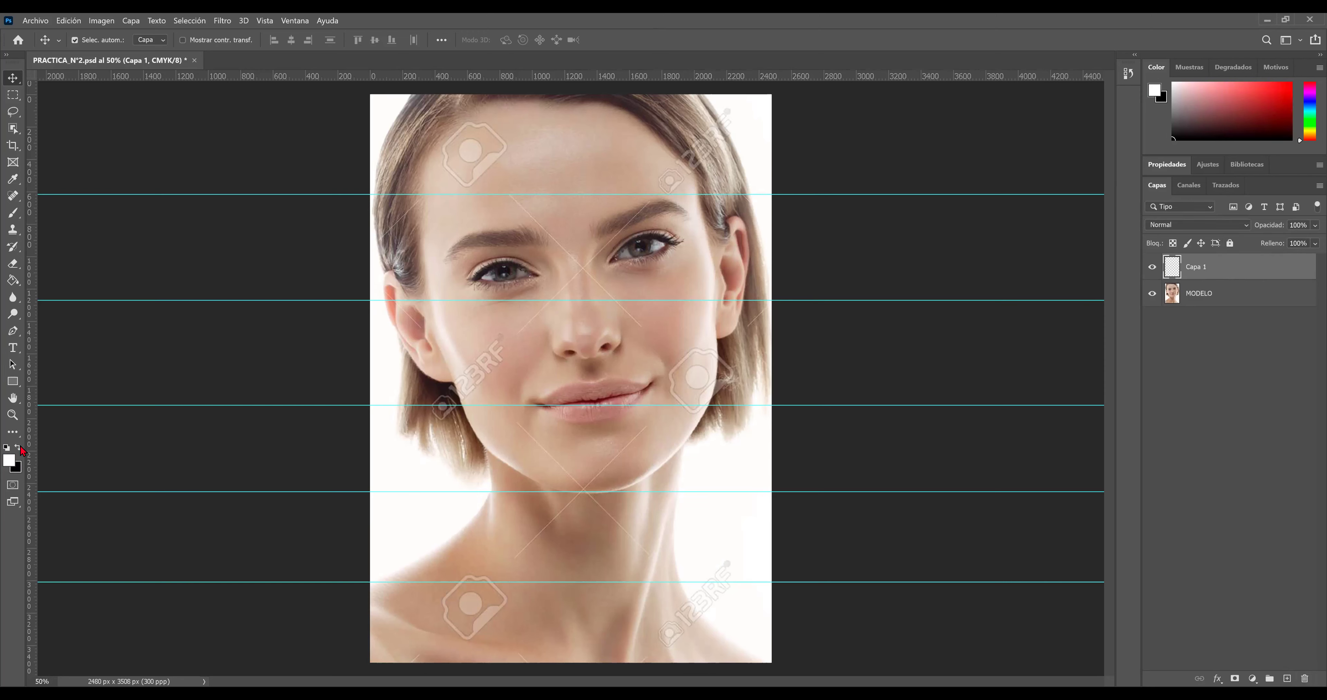
click(14, 280)
click(542, 293)
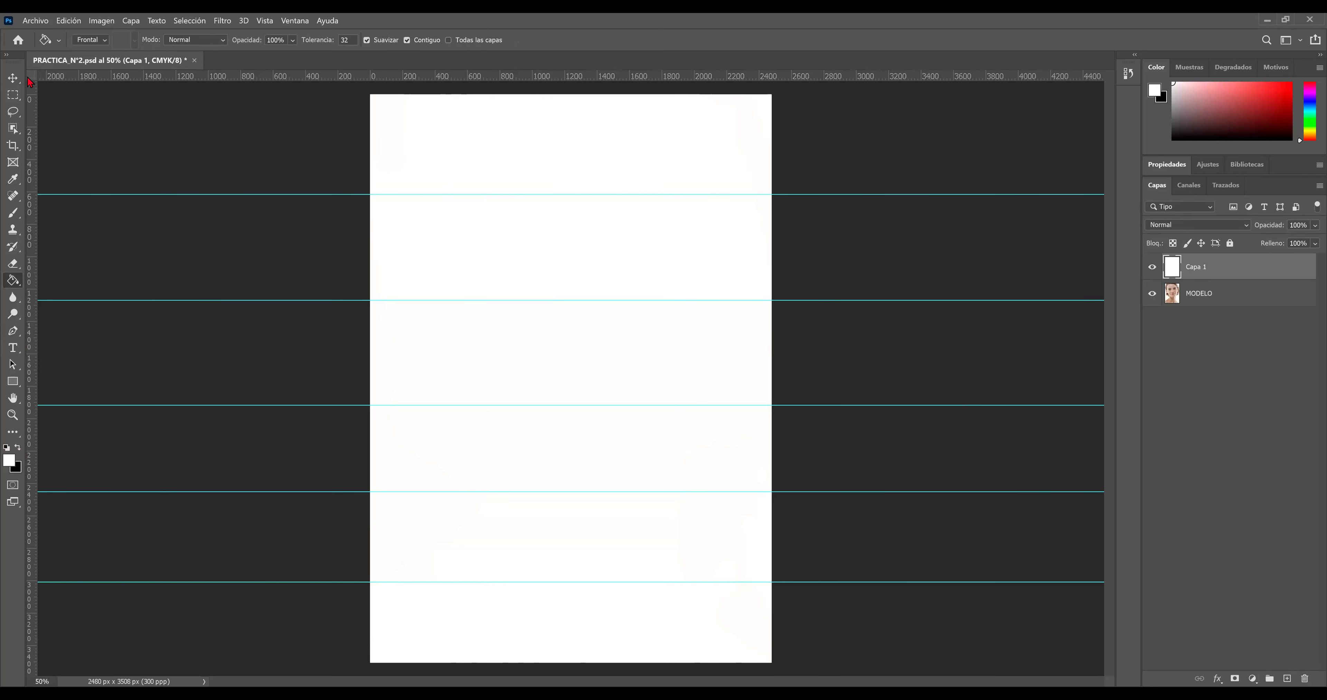
click(13, 78)
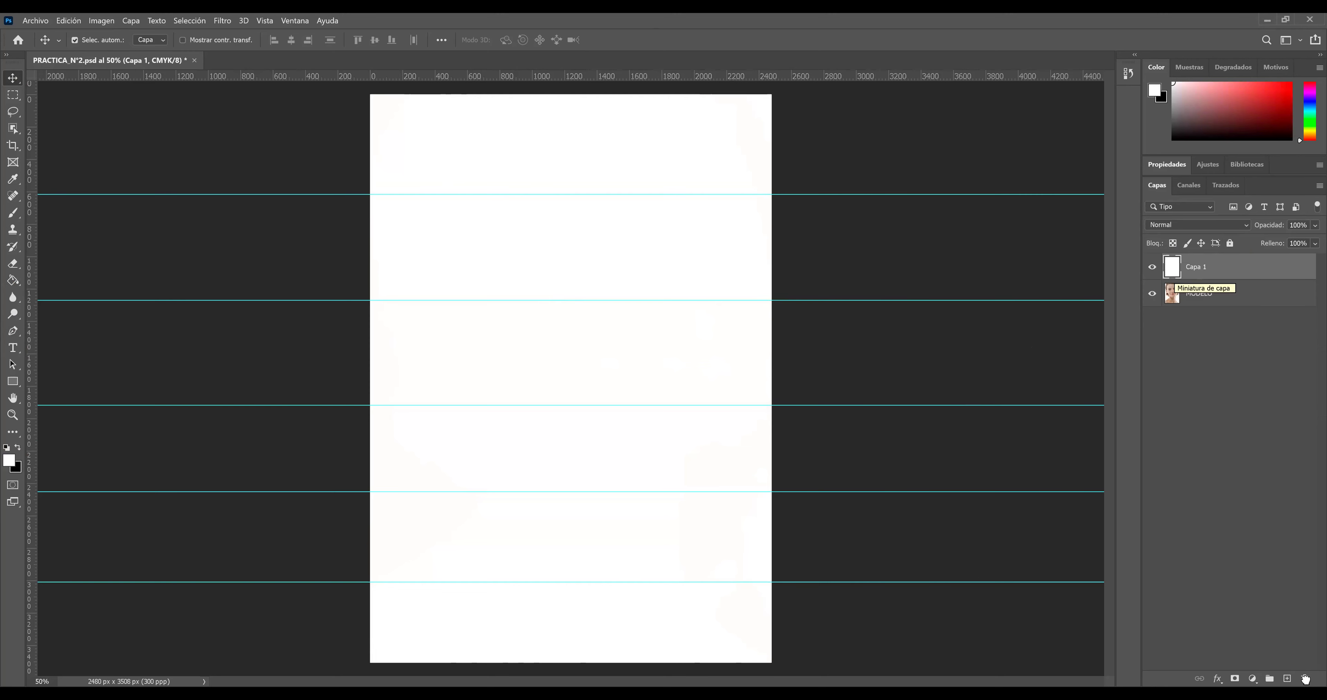
drag(1304, 666, 1305, 680)
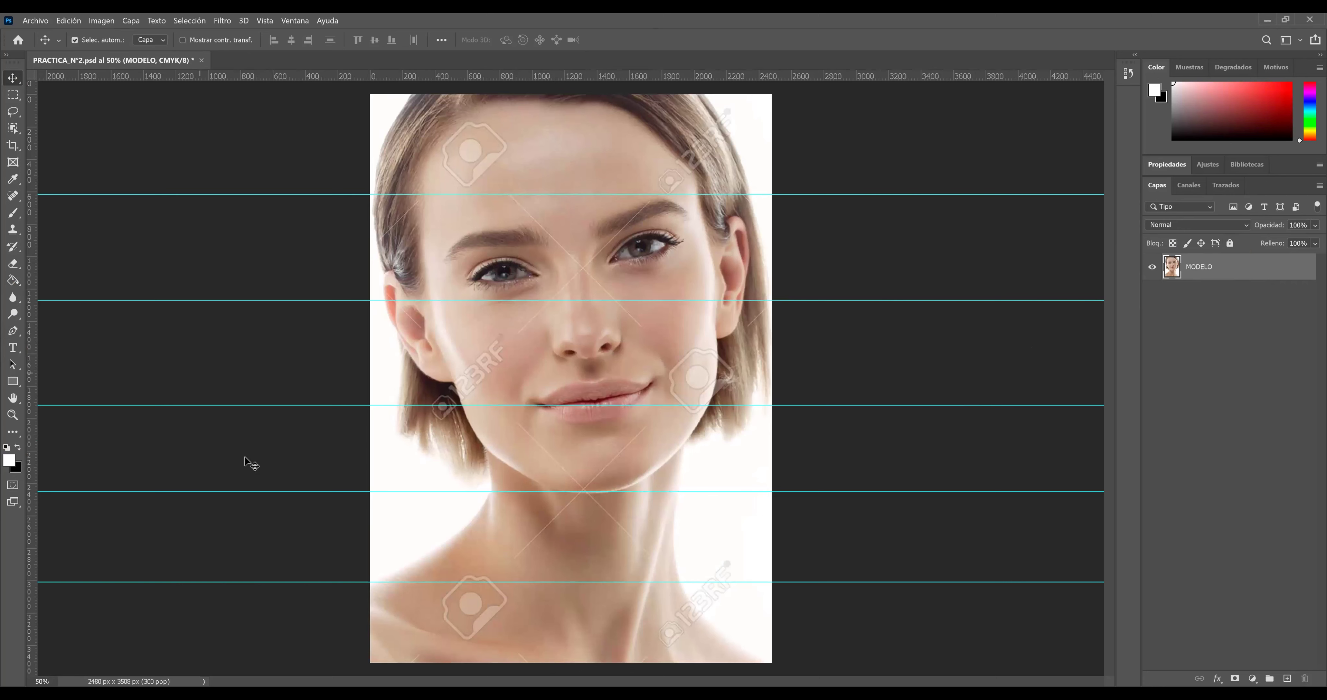
Draw a rectangular marquee from the lowest guide to the page's bottom-right corner
click(13, 95)
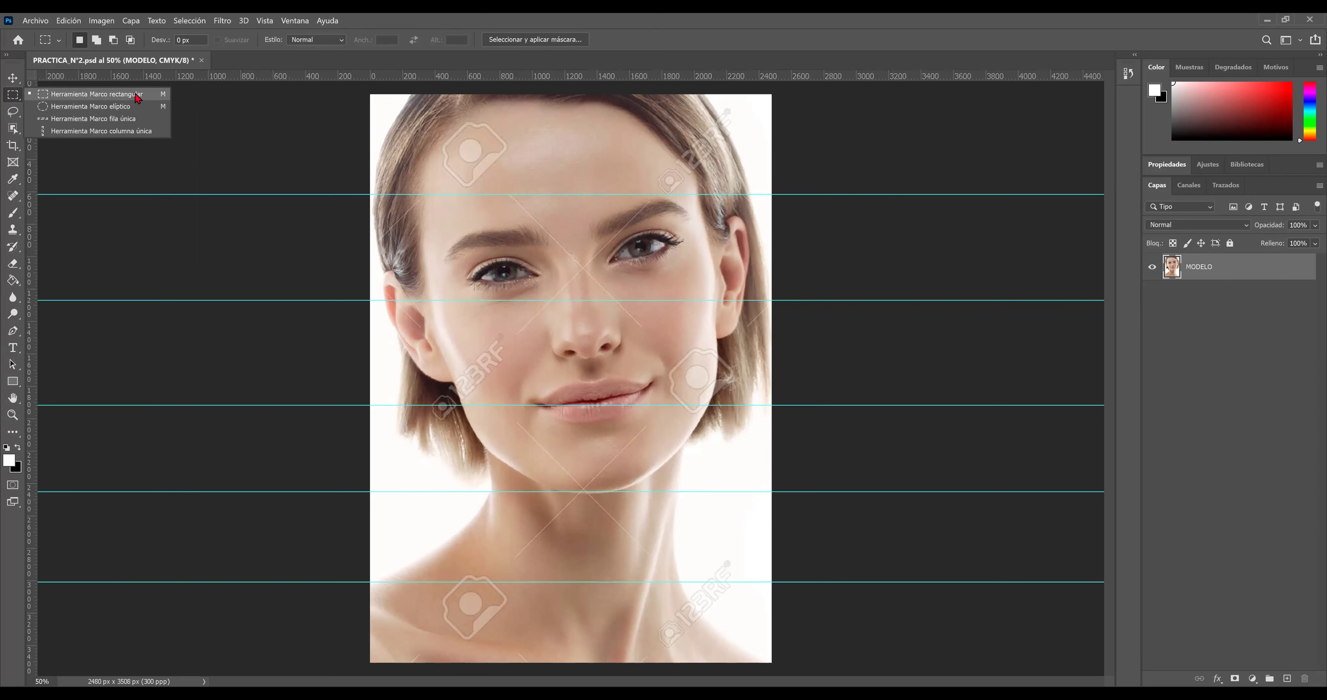
click(138, 97)
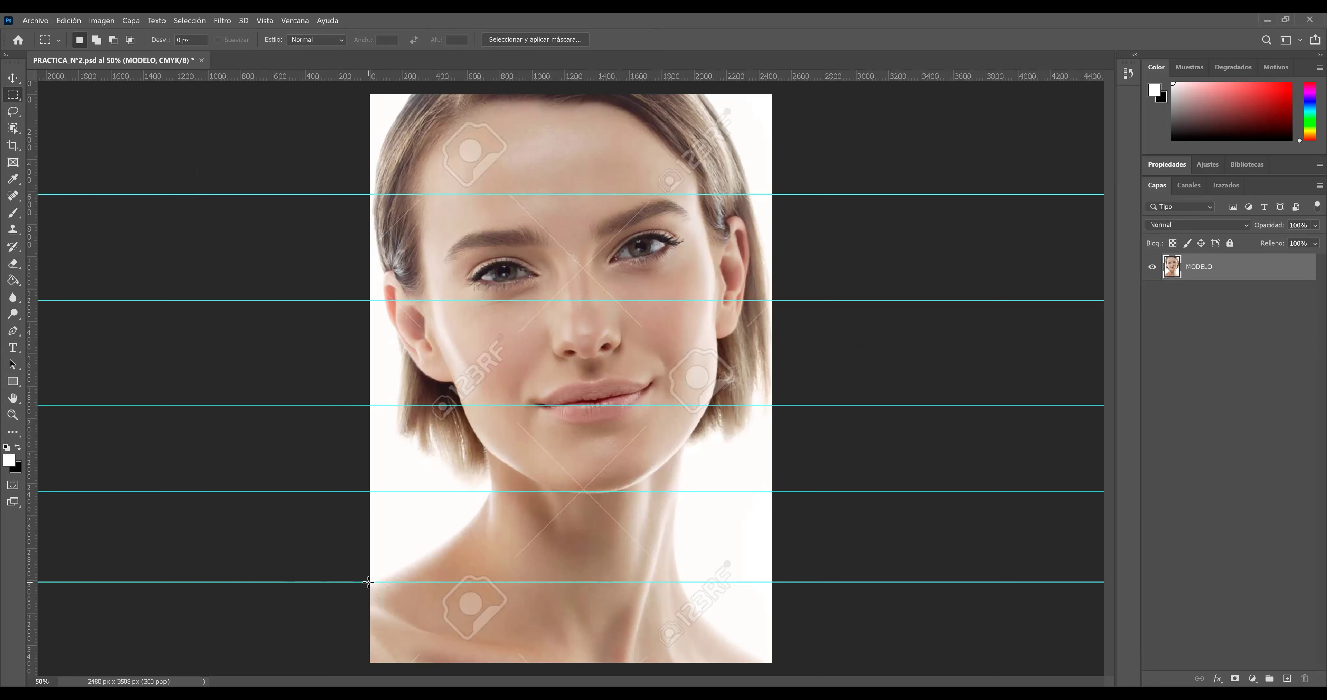
drag(724, 673, 777, 678)
click(215, 498)
drag(333, 636, 335, 637)
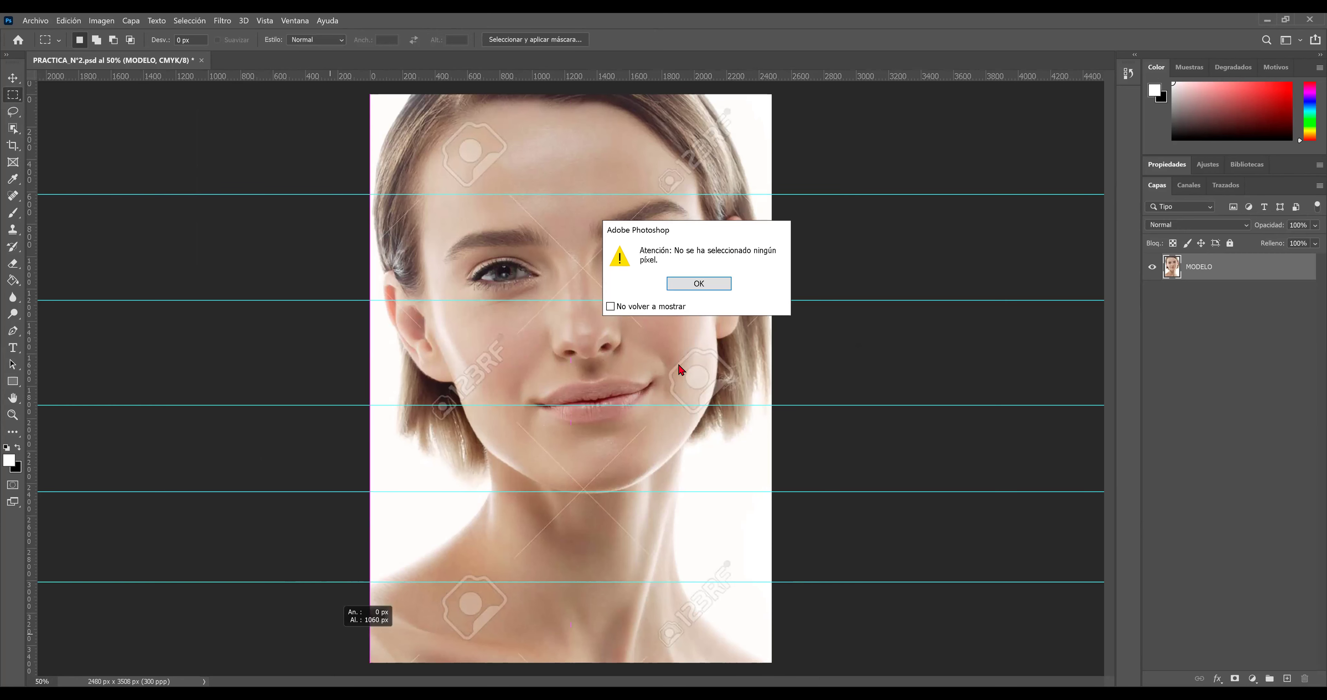
key(Return)
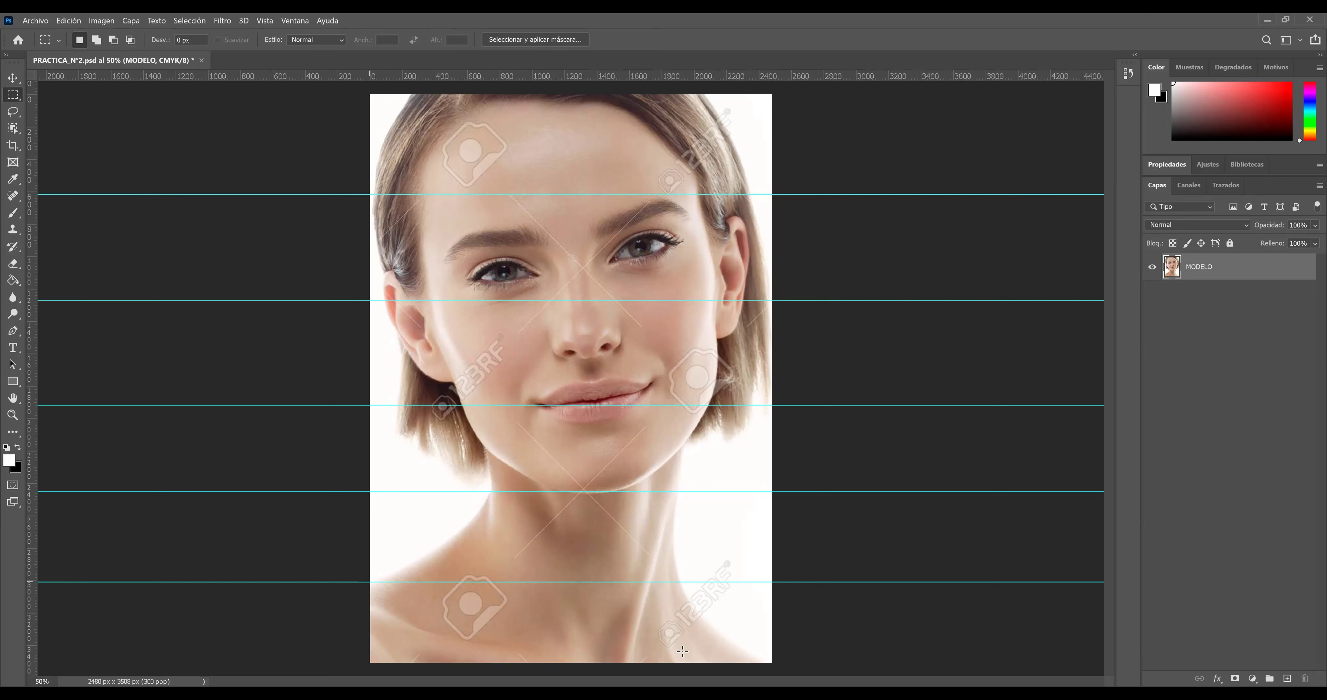
drag(798, 676, 367, 583)
Fill the strip's bottom-right and lower-left skin areas red with the Paint Bucket
click(13, 281)
right_click(13, 281)
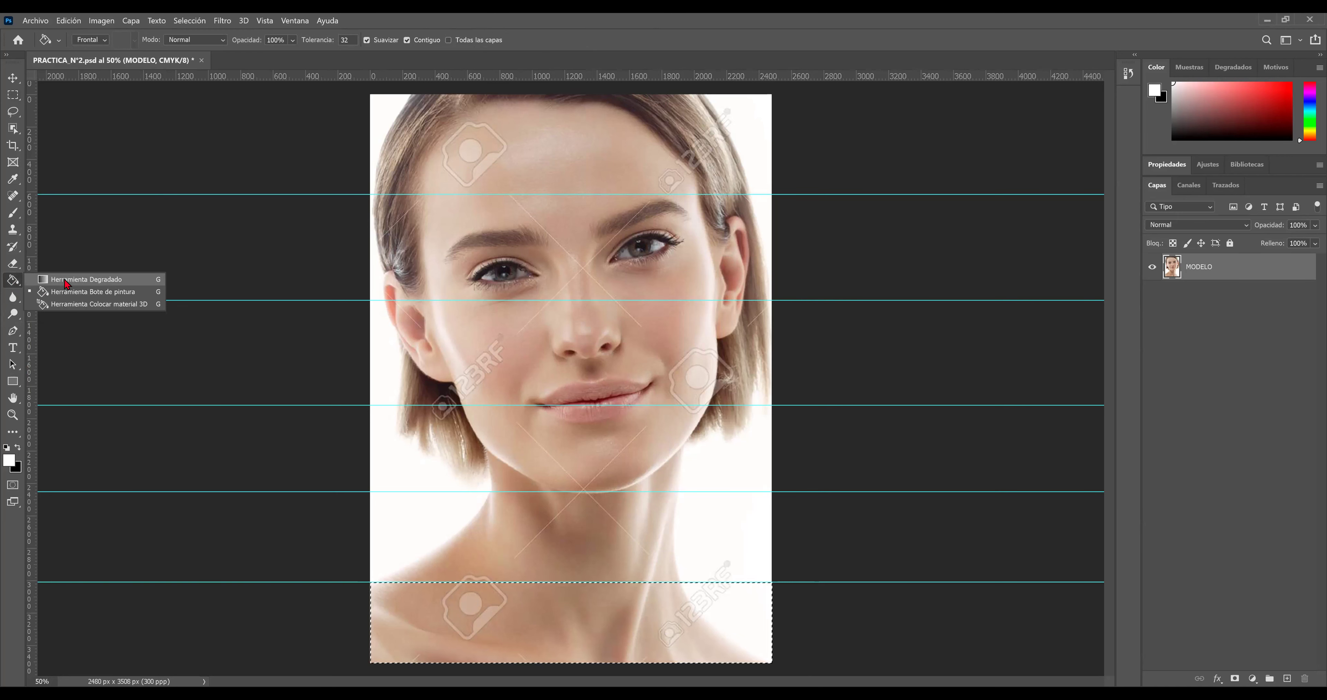
click(93, 295)
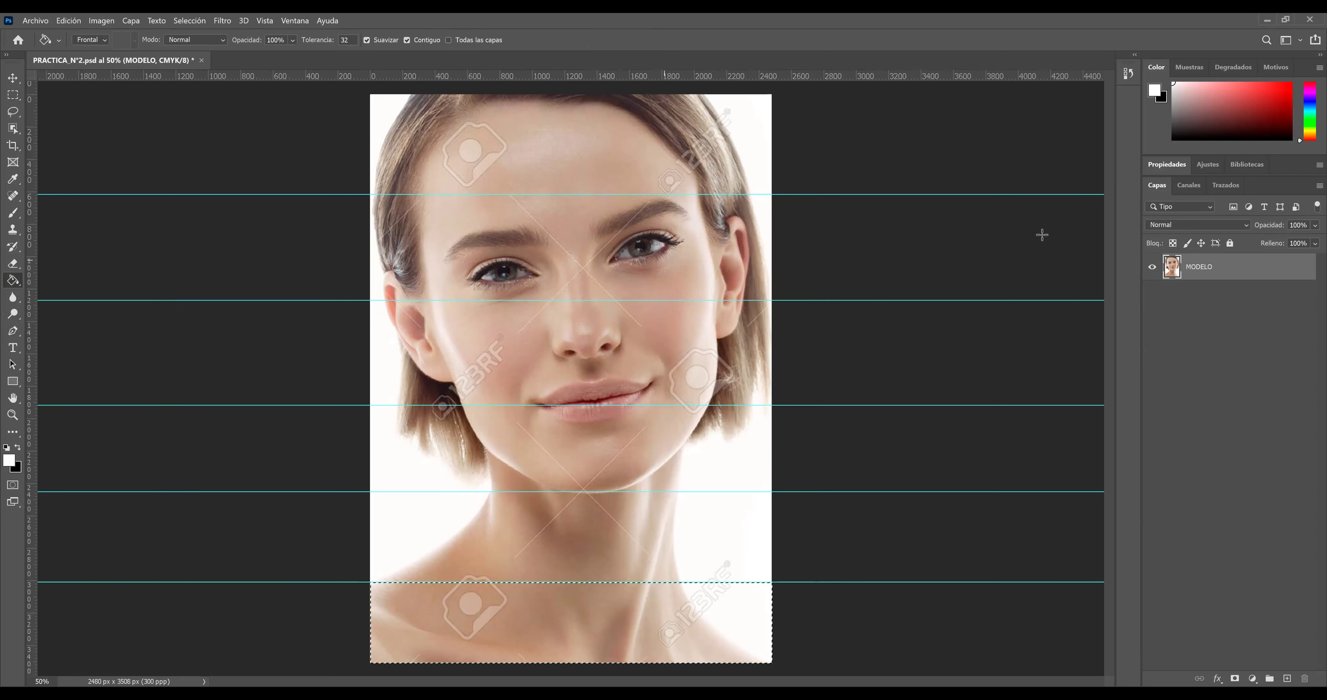
click(1256, 105)
click(726, 606)
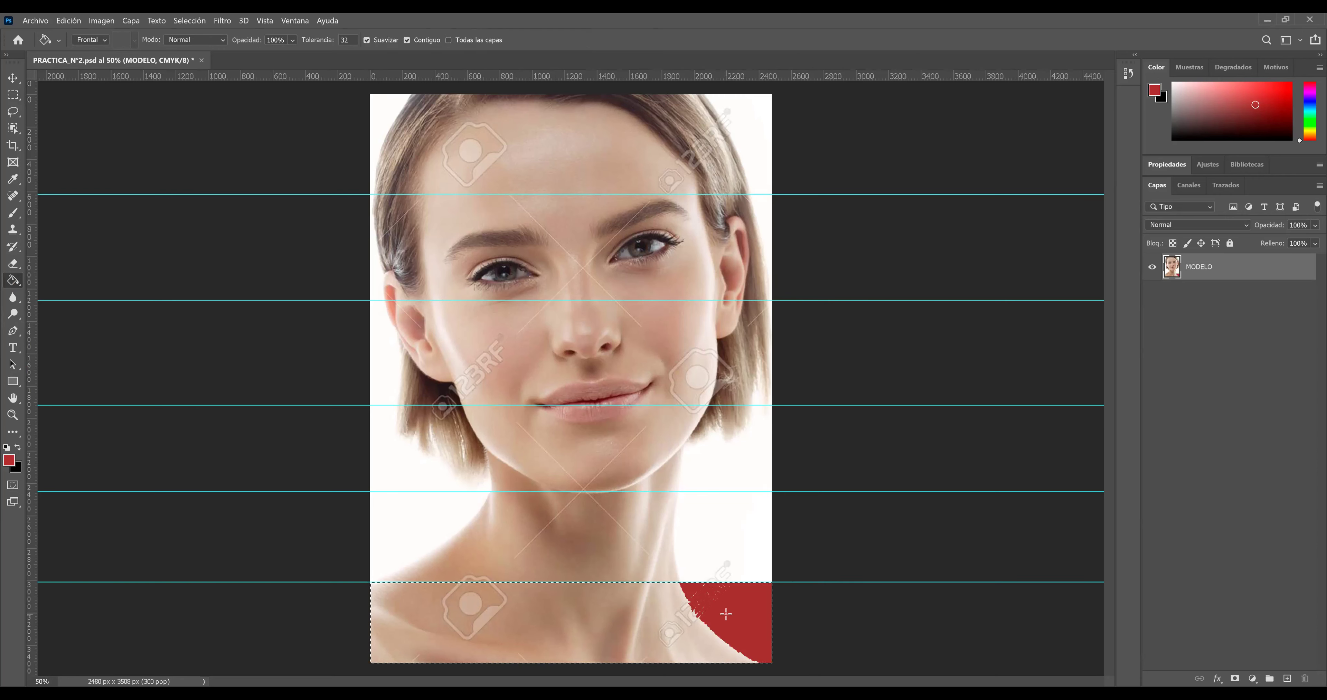
click(626, 620)
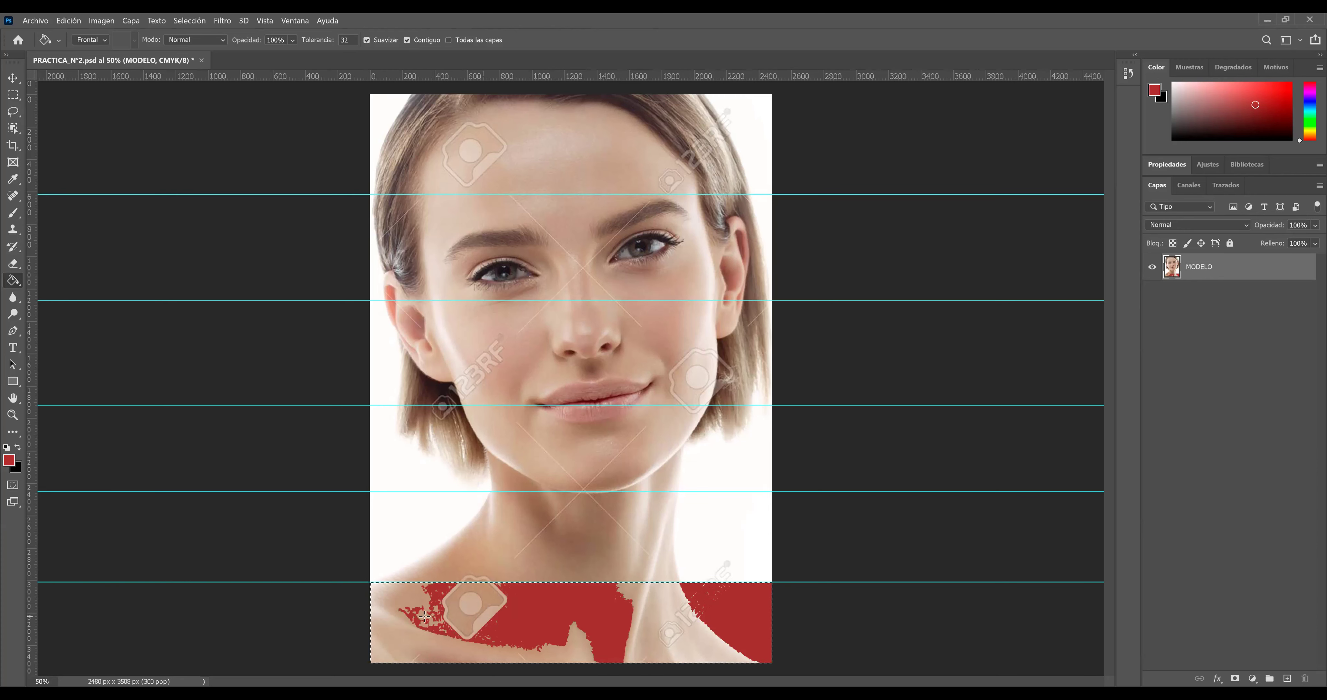
click(412, 618)
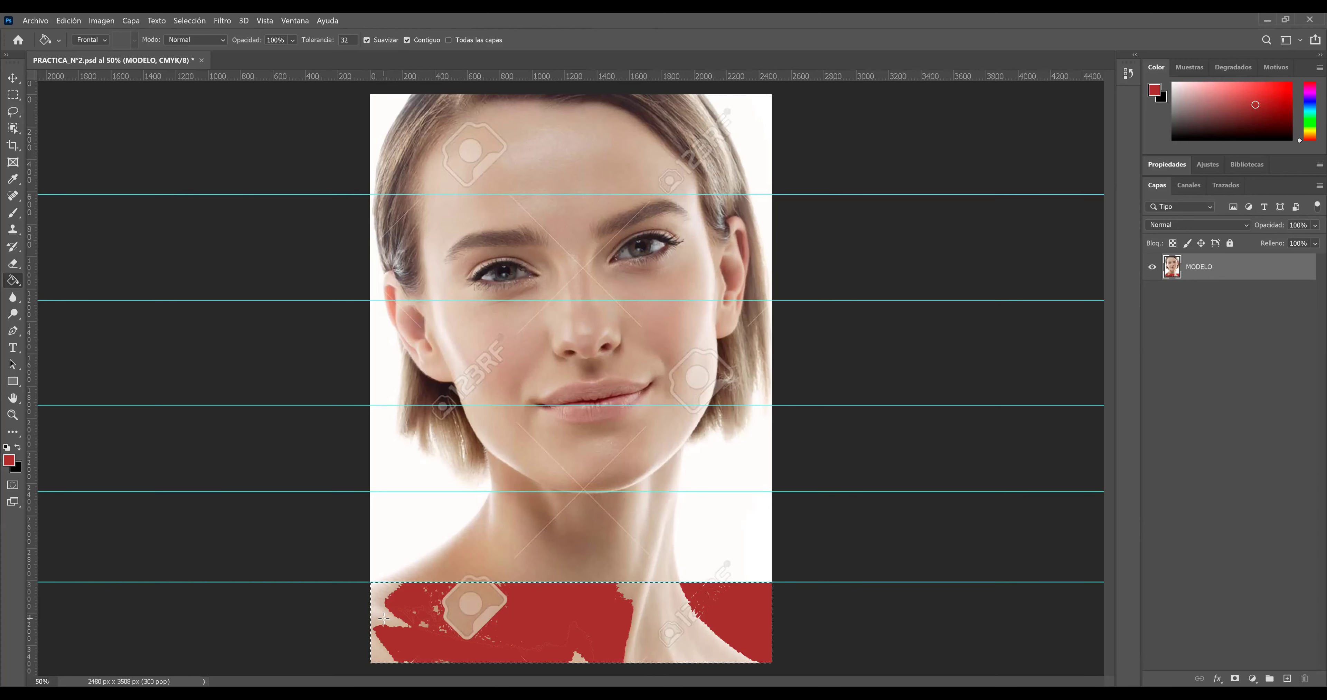
click(384, 619)
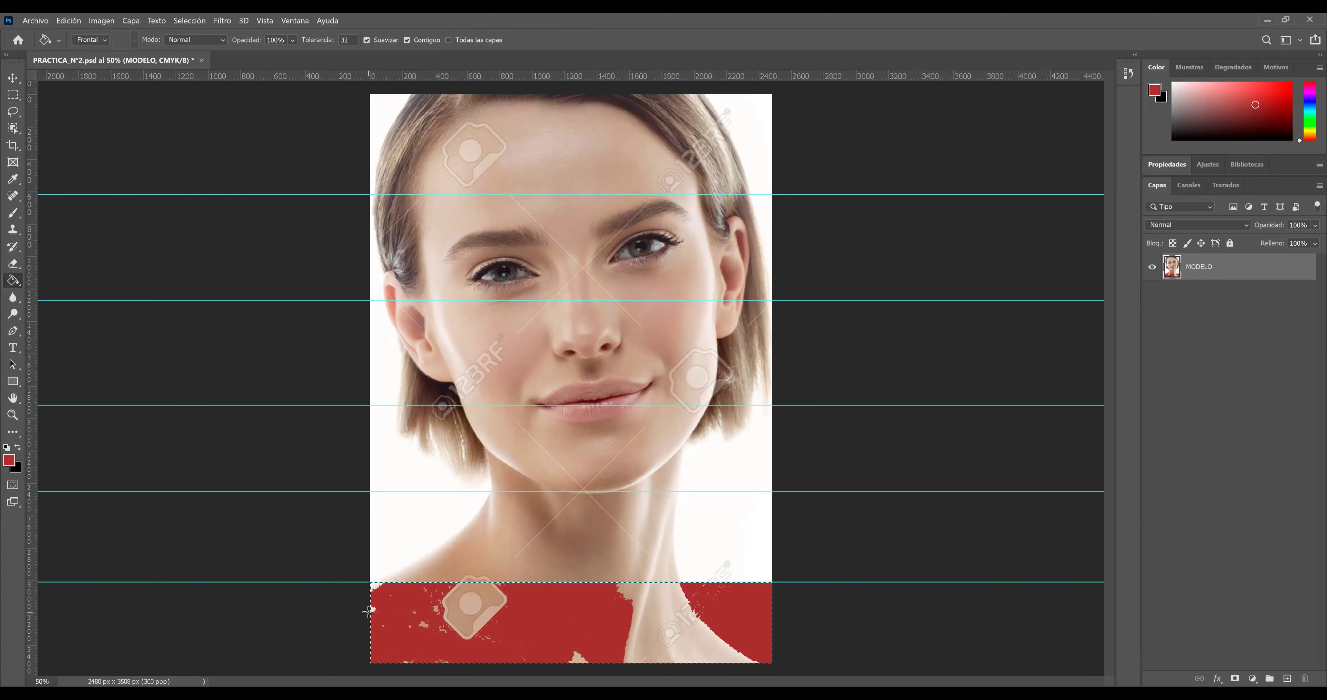
Fill the remaining watermark, notch and neck spots red, then toggle MODELO to check
click(459, 614)
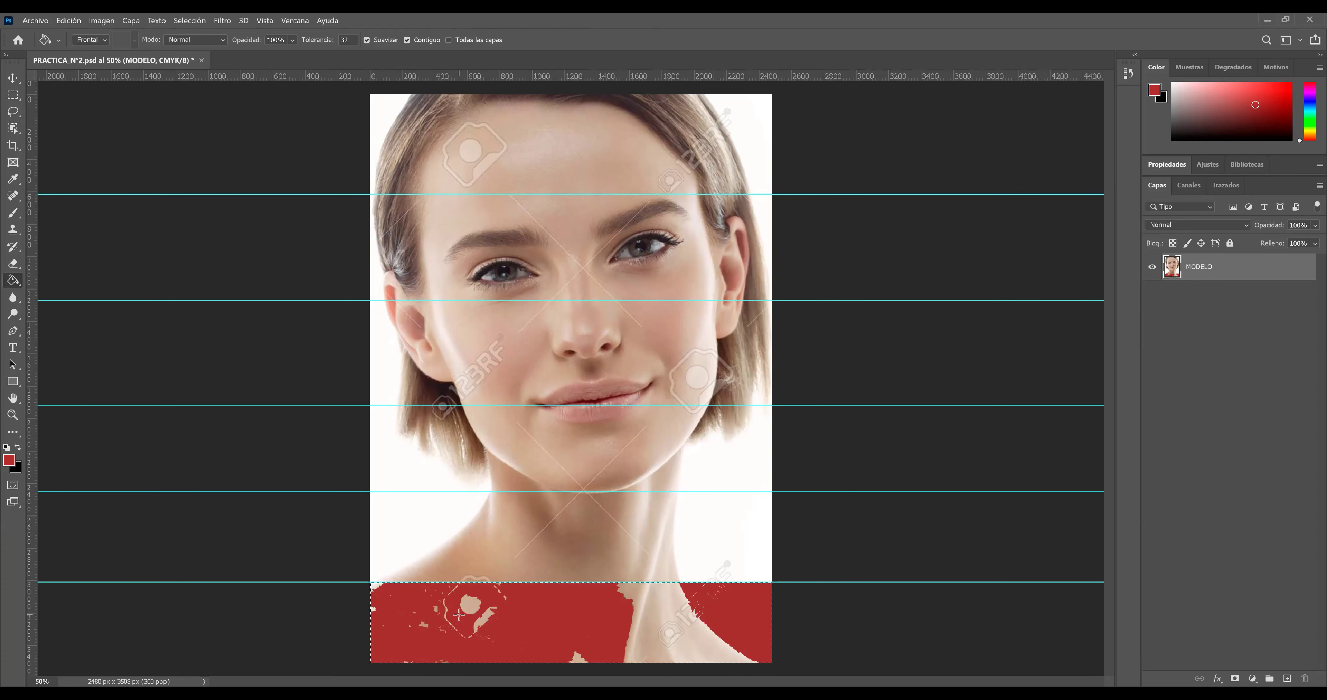
click(469, 605)
click(487, 614)
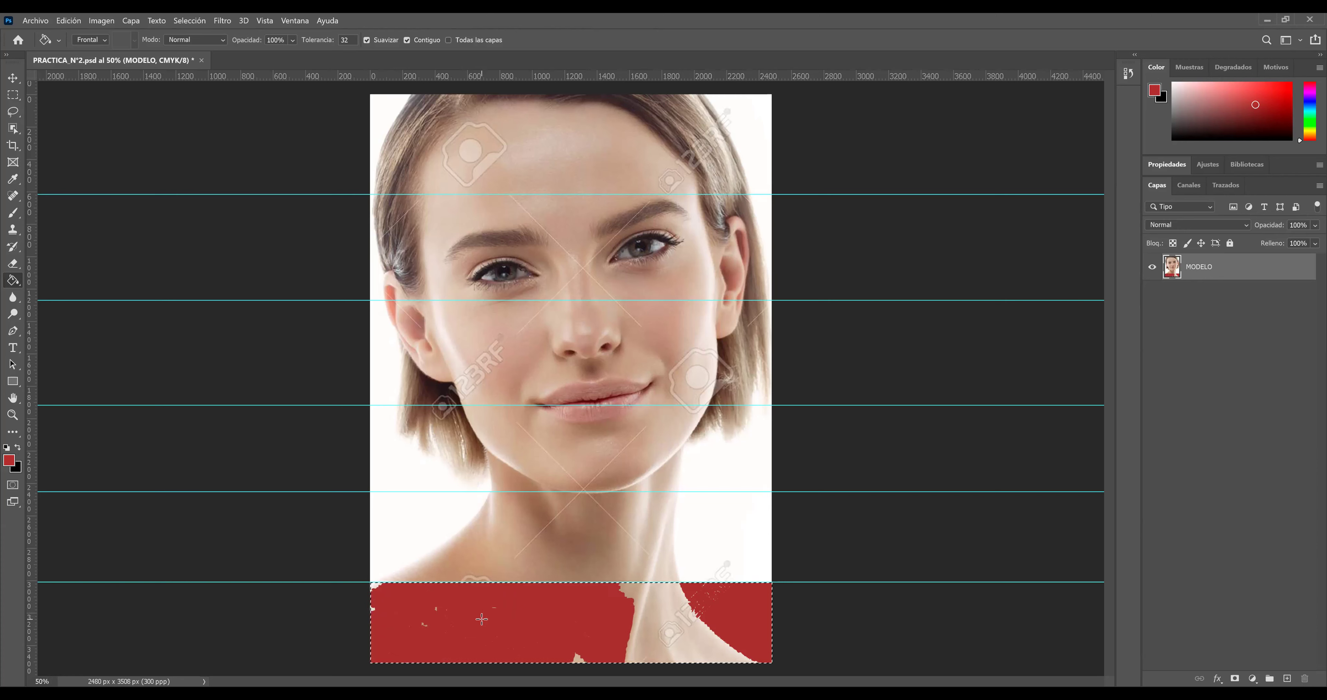
click(578, 659)
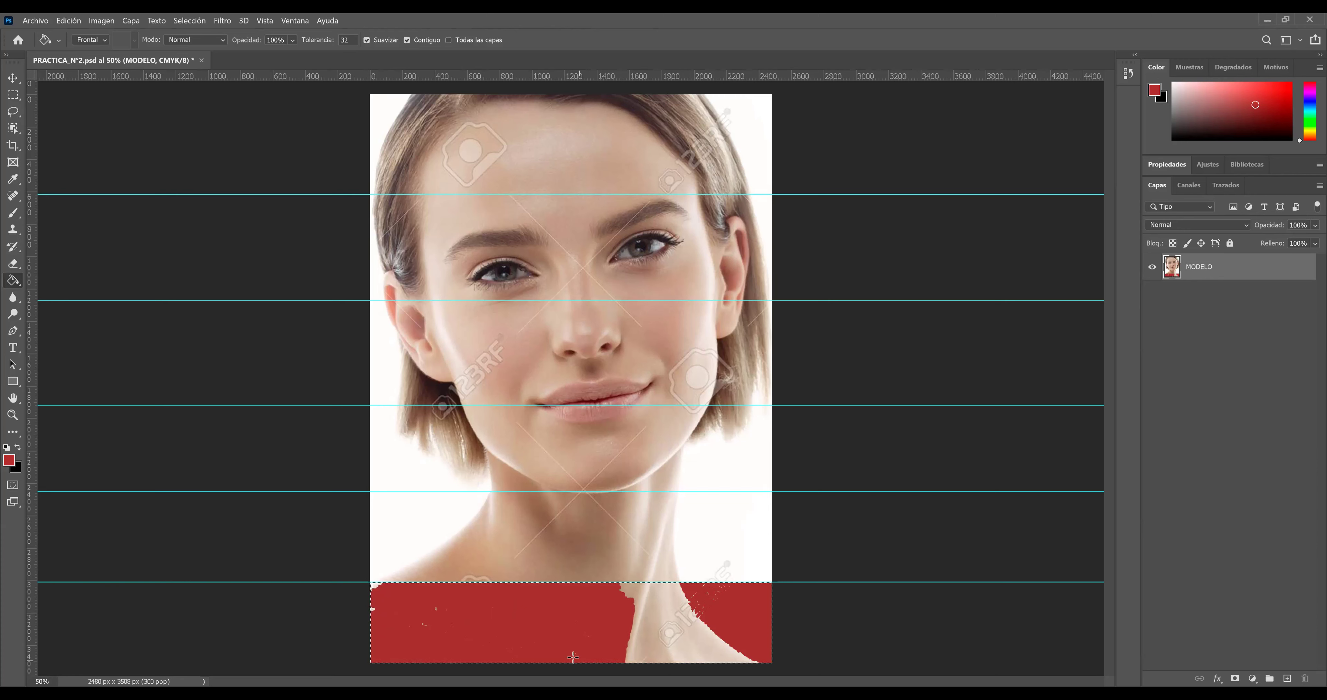
click(687, 646)
click(651, 641)
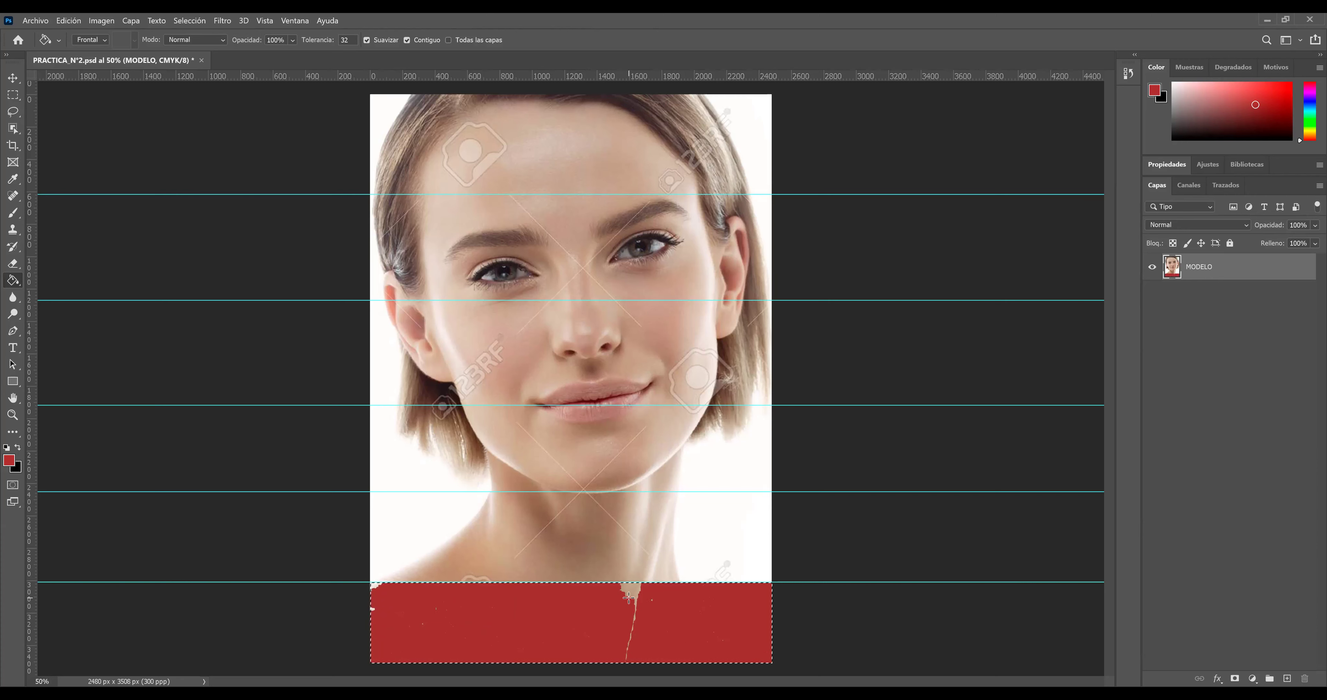
click(634, 600)
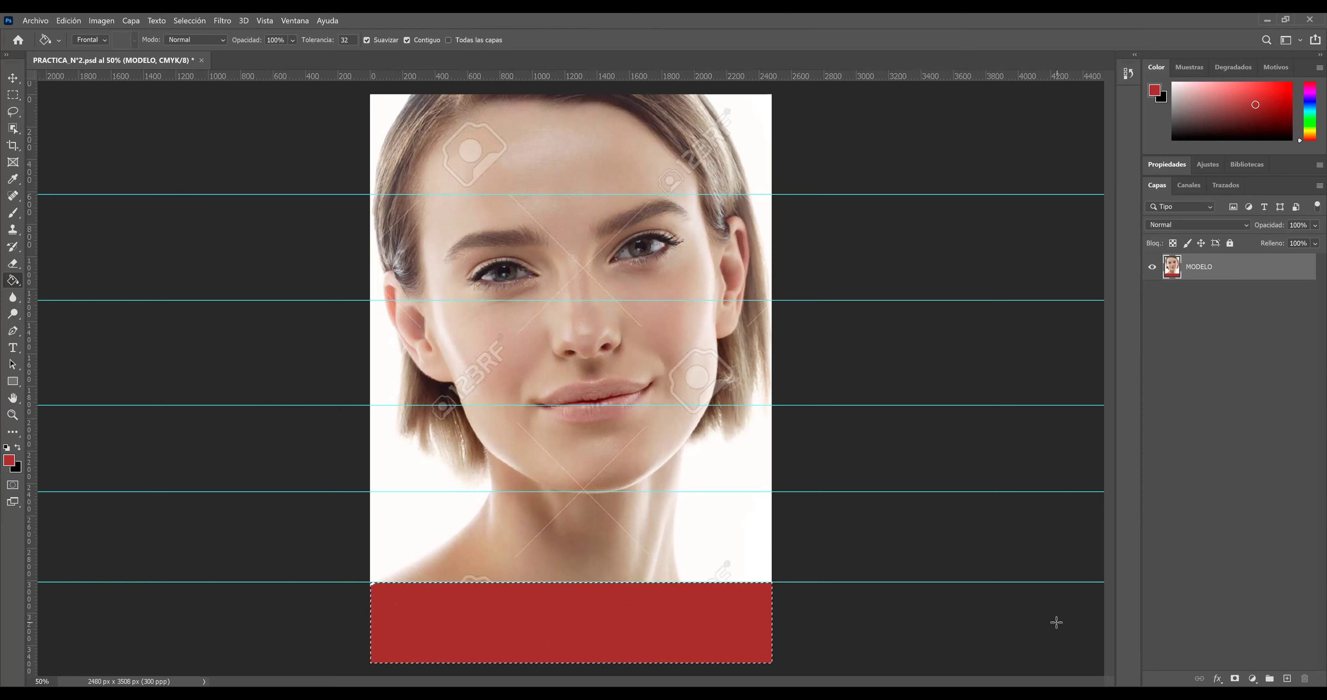
click(1151, 273)
click(1151, 273)
click(12, 78)
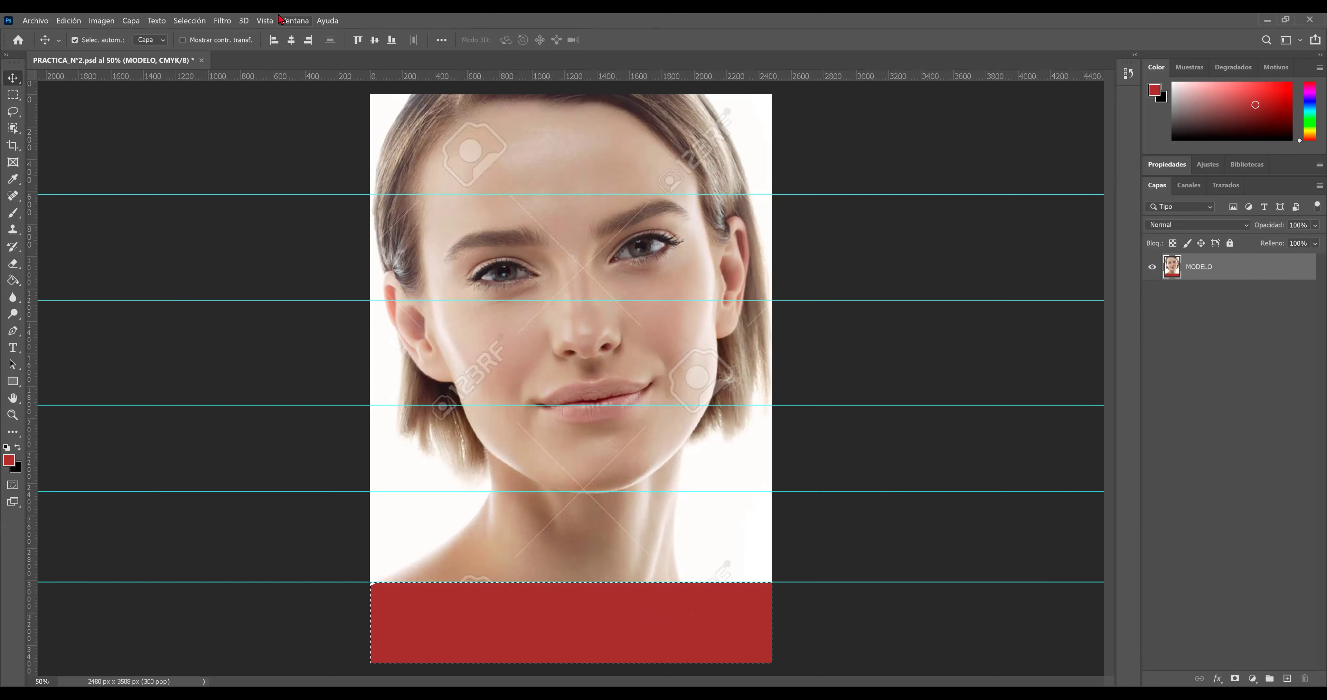
Show the History panel and jump between the original snapshot and the first fill state
key(Return)
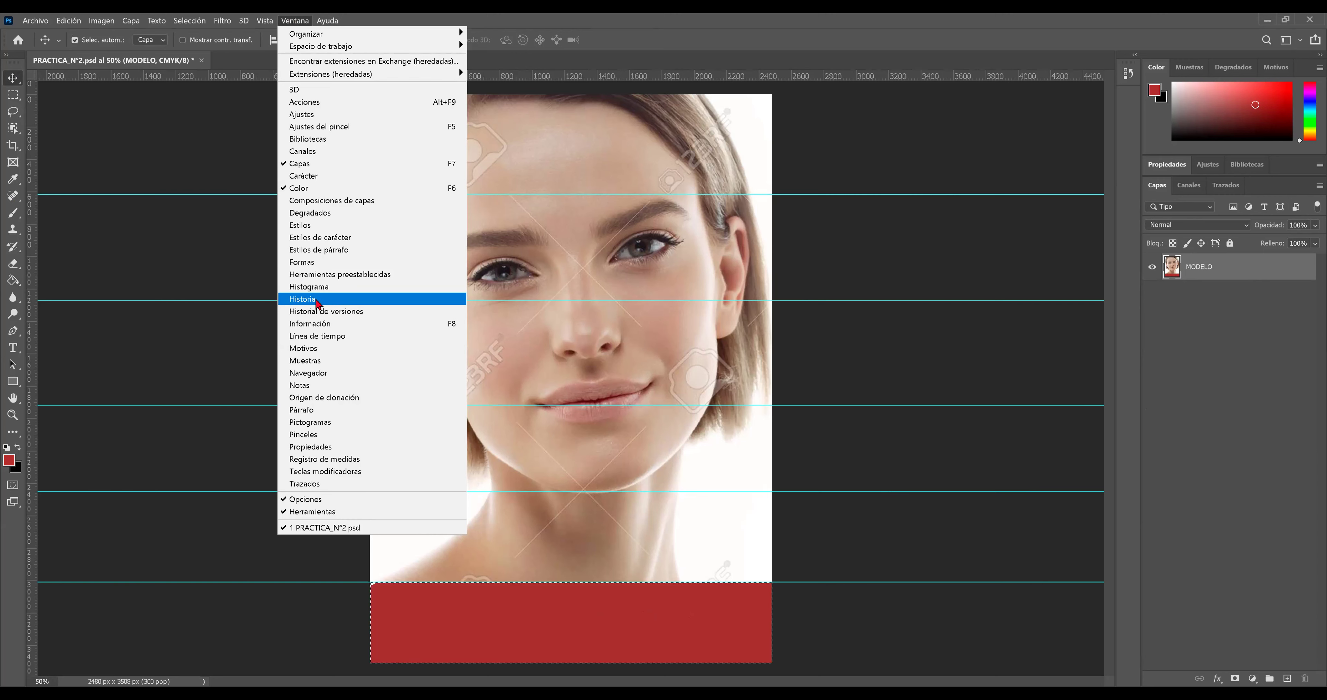
click(316, 301)
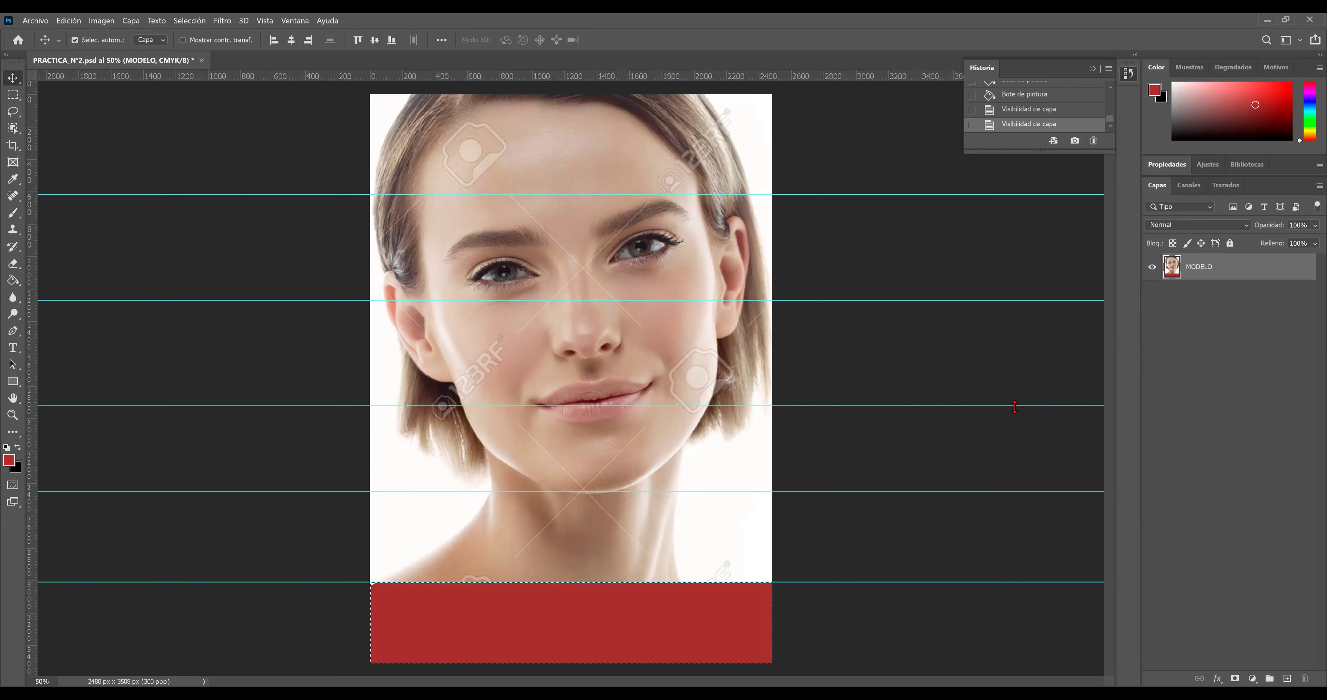
drag(1015, 407, 1014, 406)
drag(1110, 322, 1113, 135)
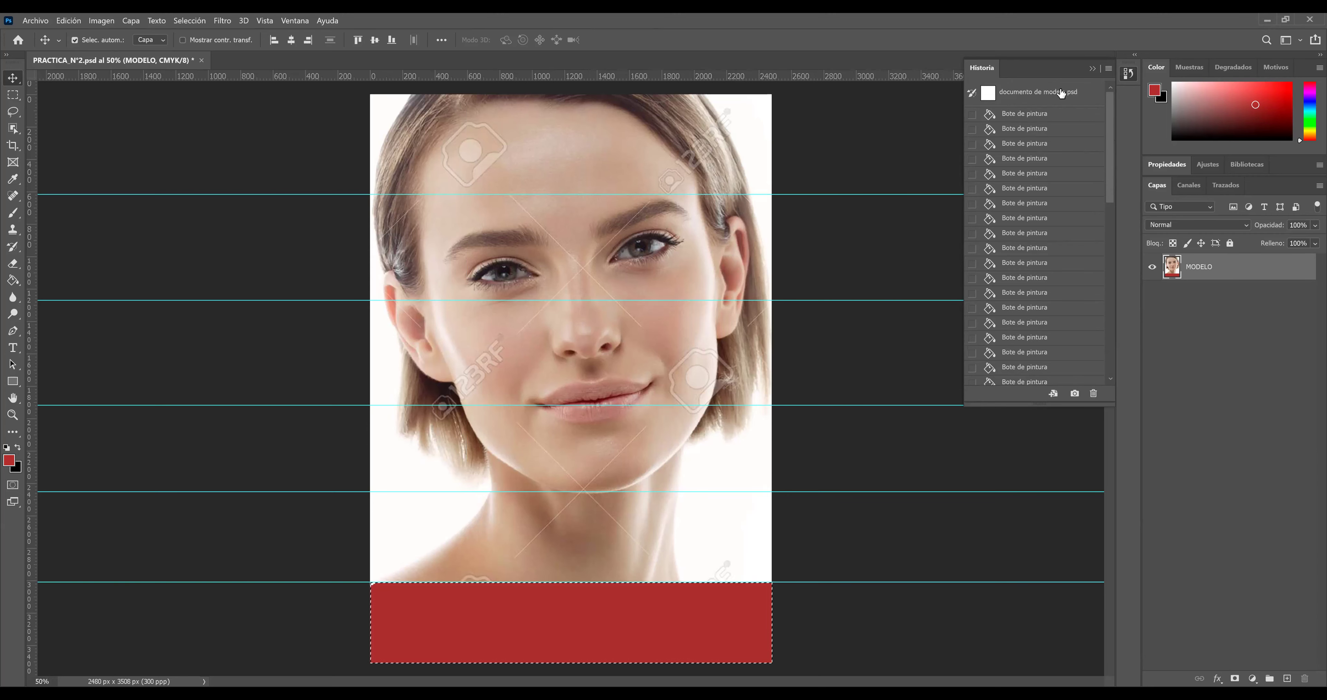
click(1038, 92)
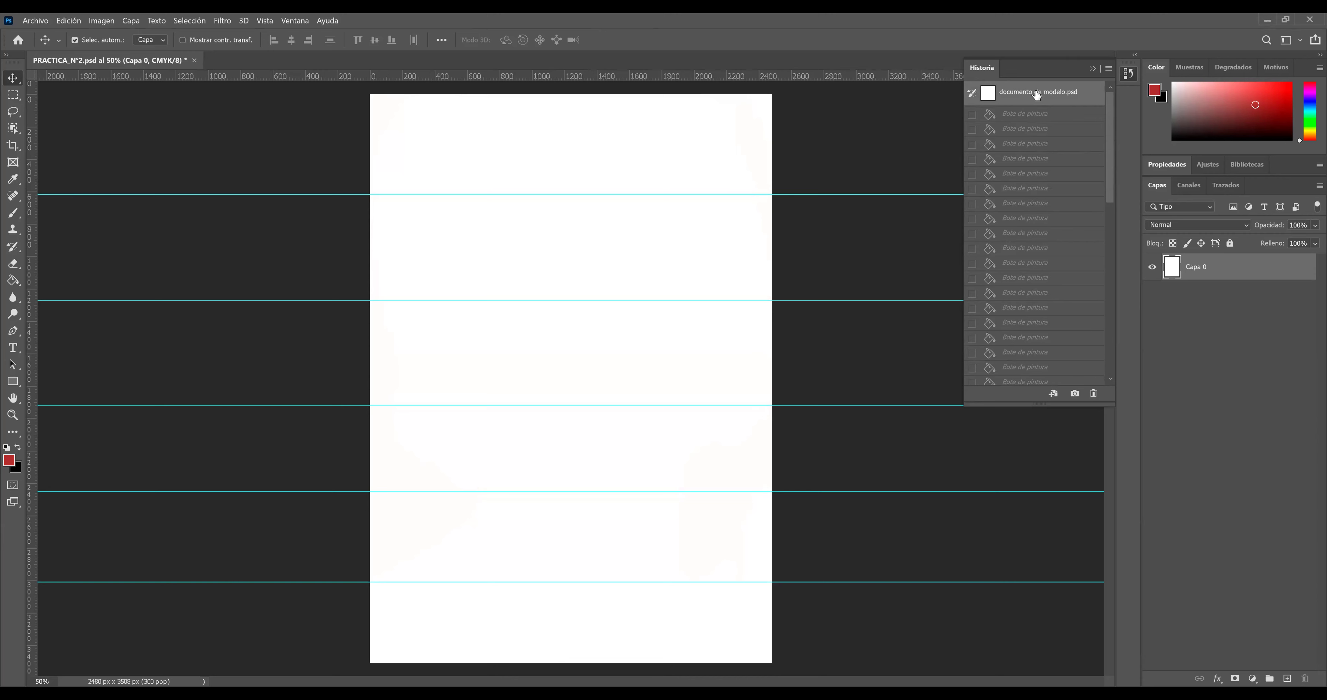
click(1019, 114)
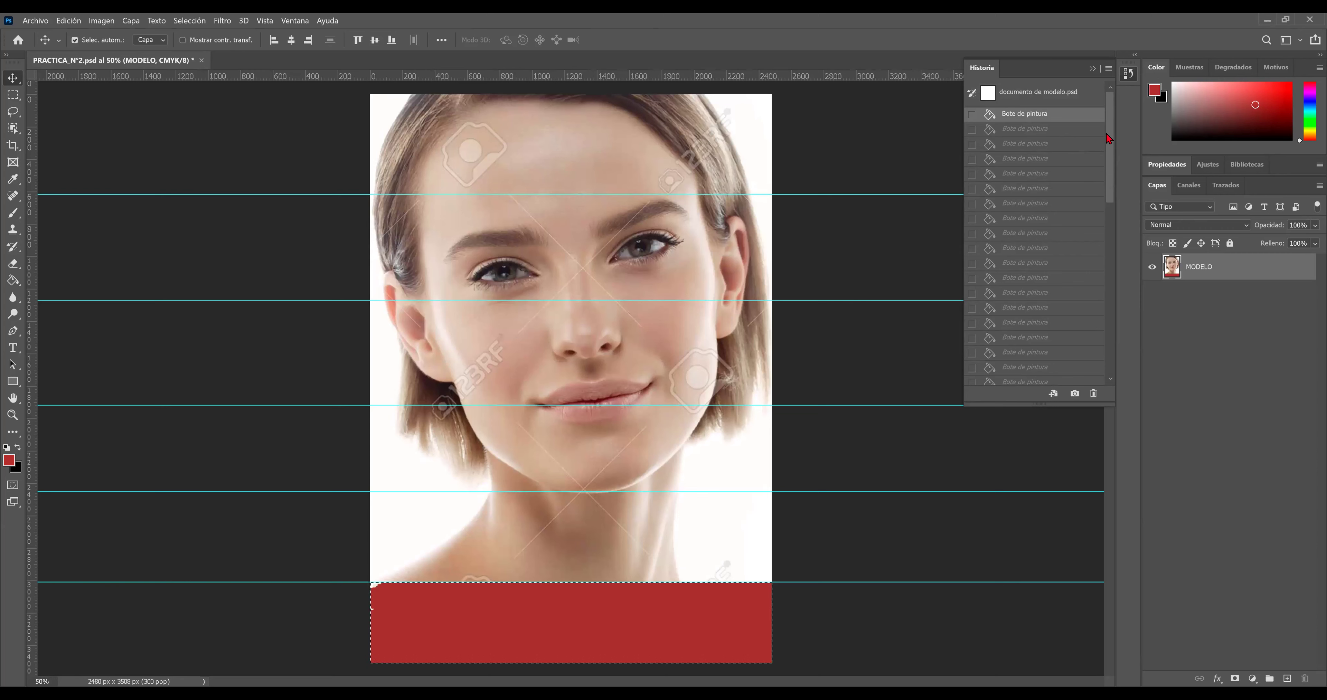
scroll(1109, 138, down, 1)
scroll(1109, 129, up, 1)
Change the history-brush source states and delete the original document snapshot
click(972, 114)
click(782, 326)
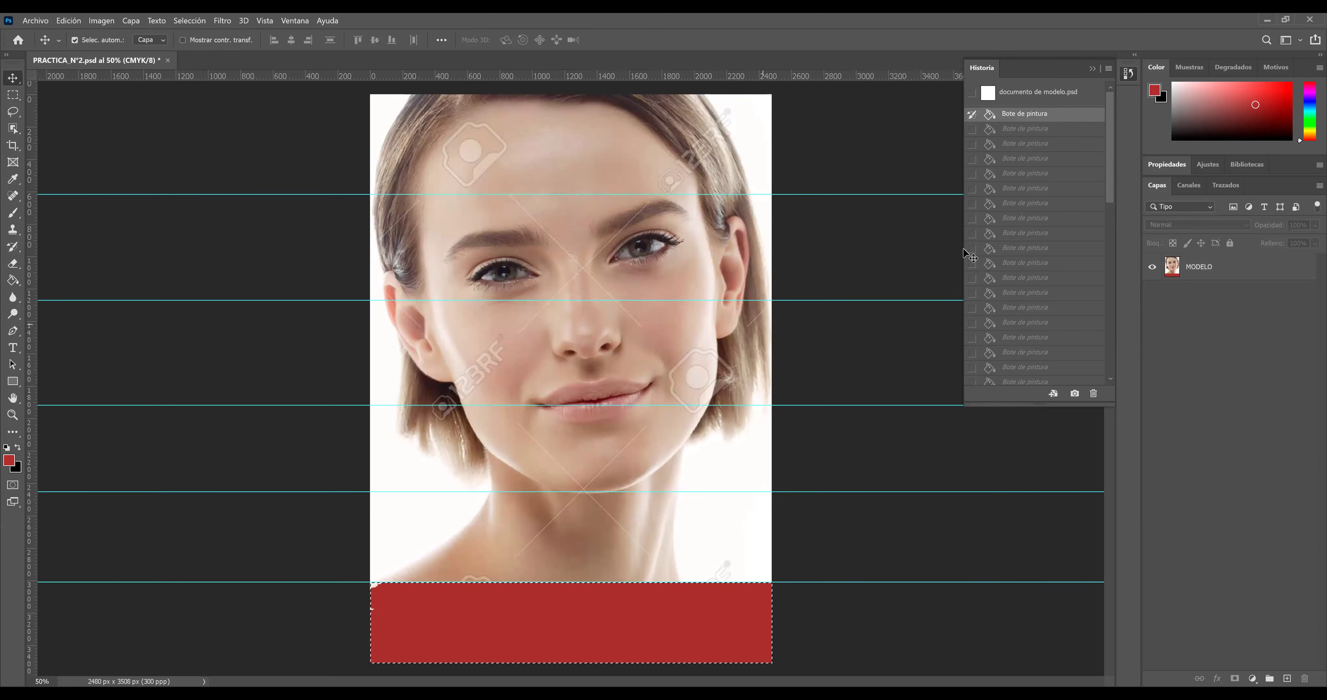
click(1049, 93)
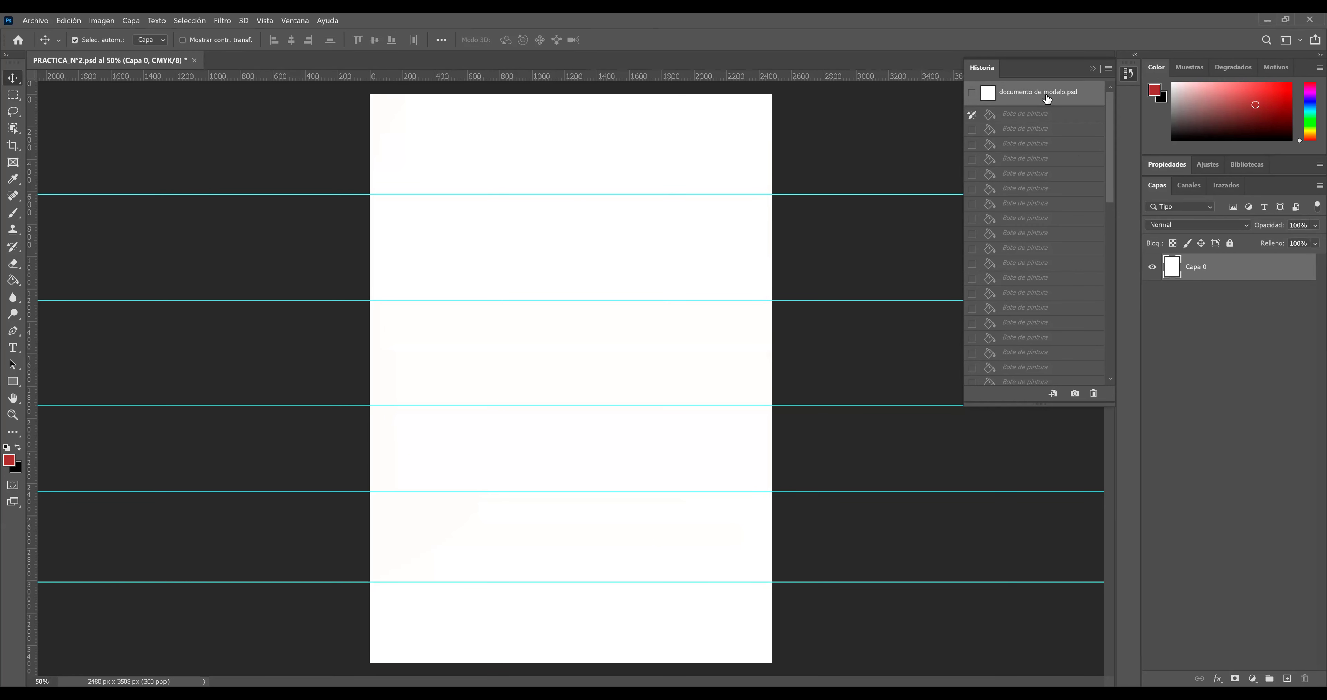
click(972, 94)
click(1094, 394)
click(702, 285)
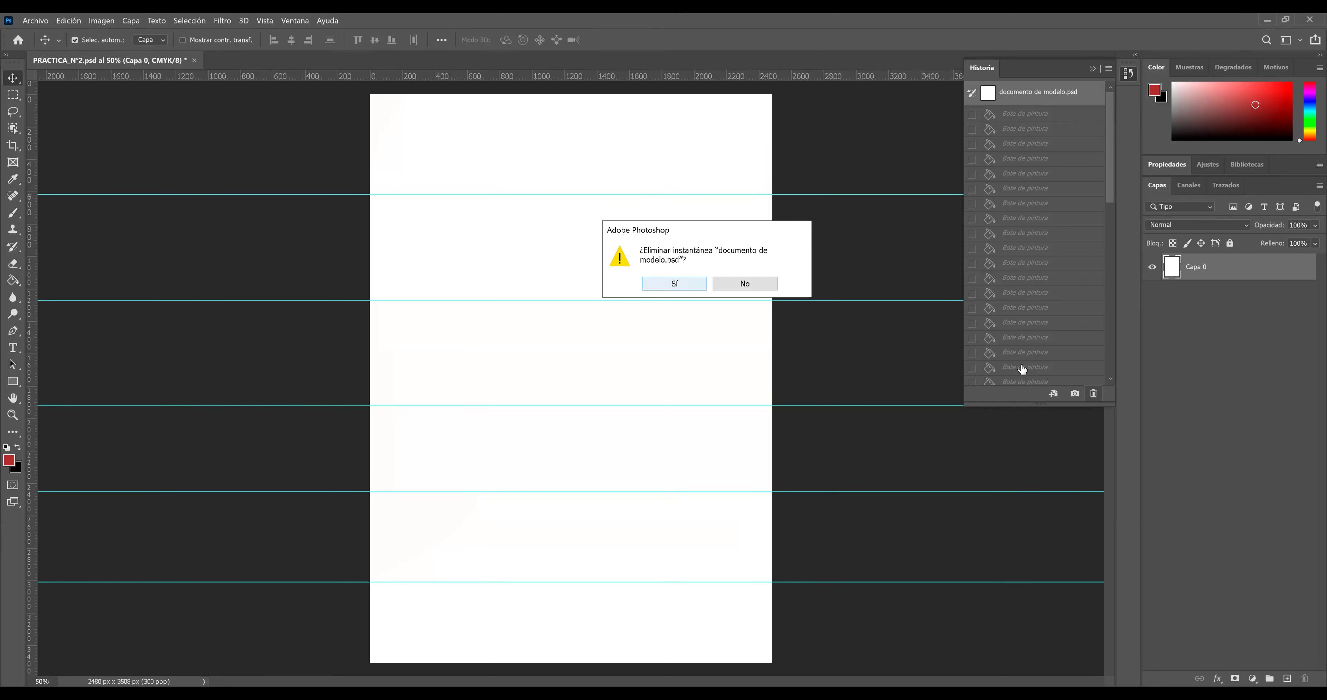
Step back and forth through the history with redo and undo shortcuts
drag(1111, 342, 1111, 103)
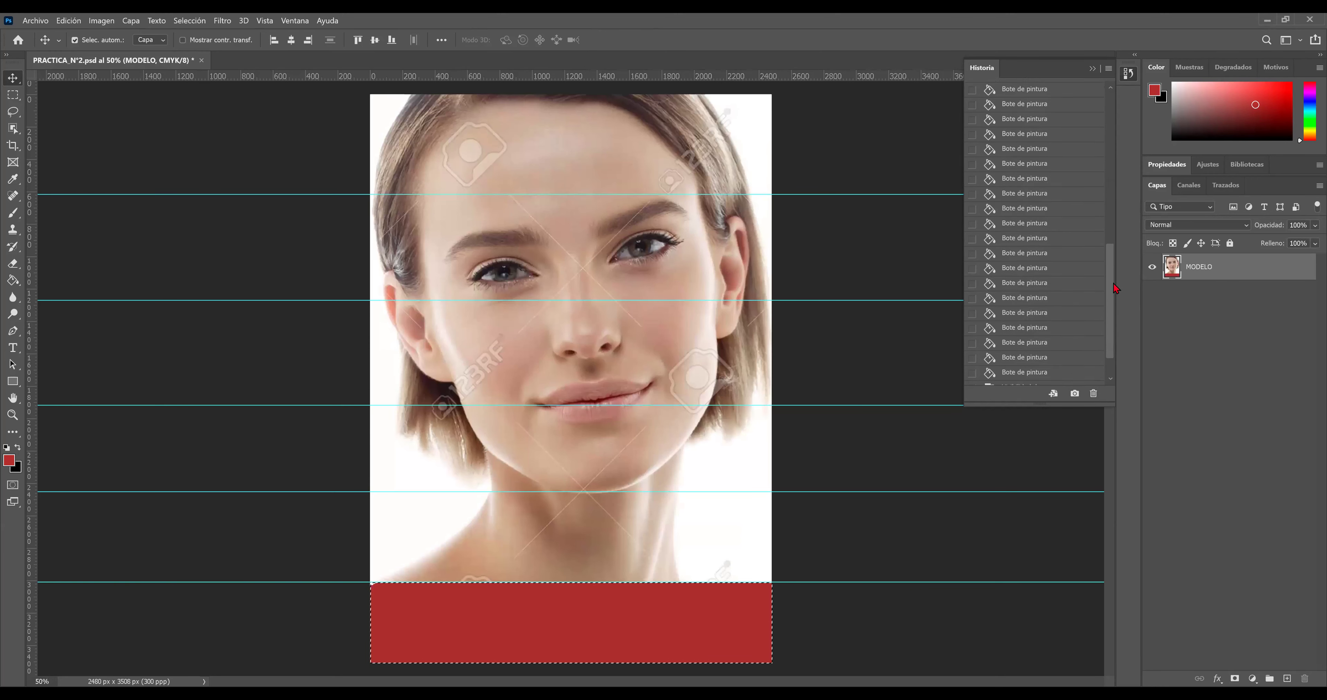
click(1072, 92)
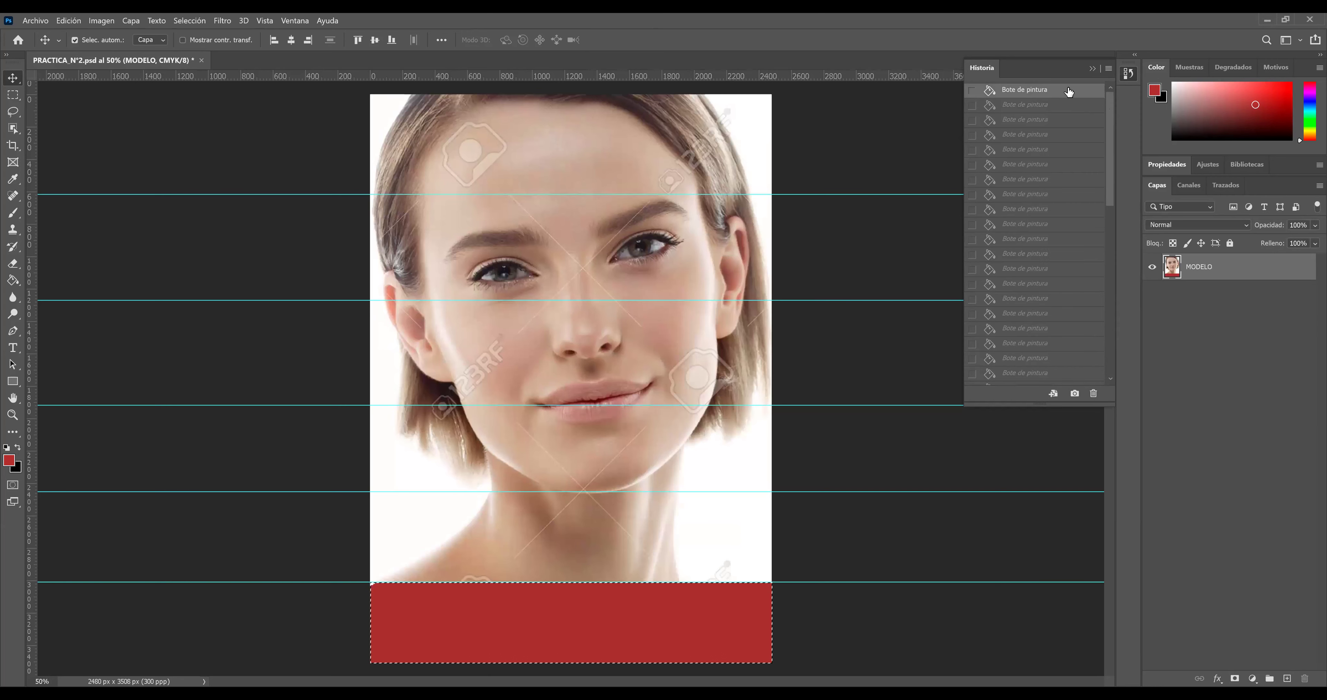
scroll(1080, 86, down, 10)
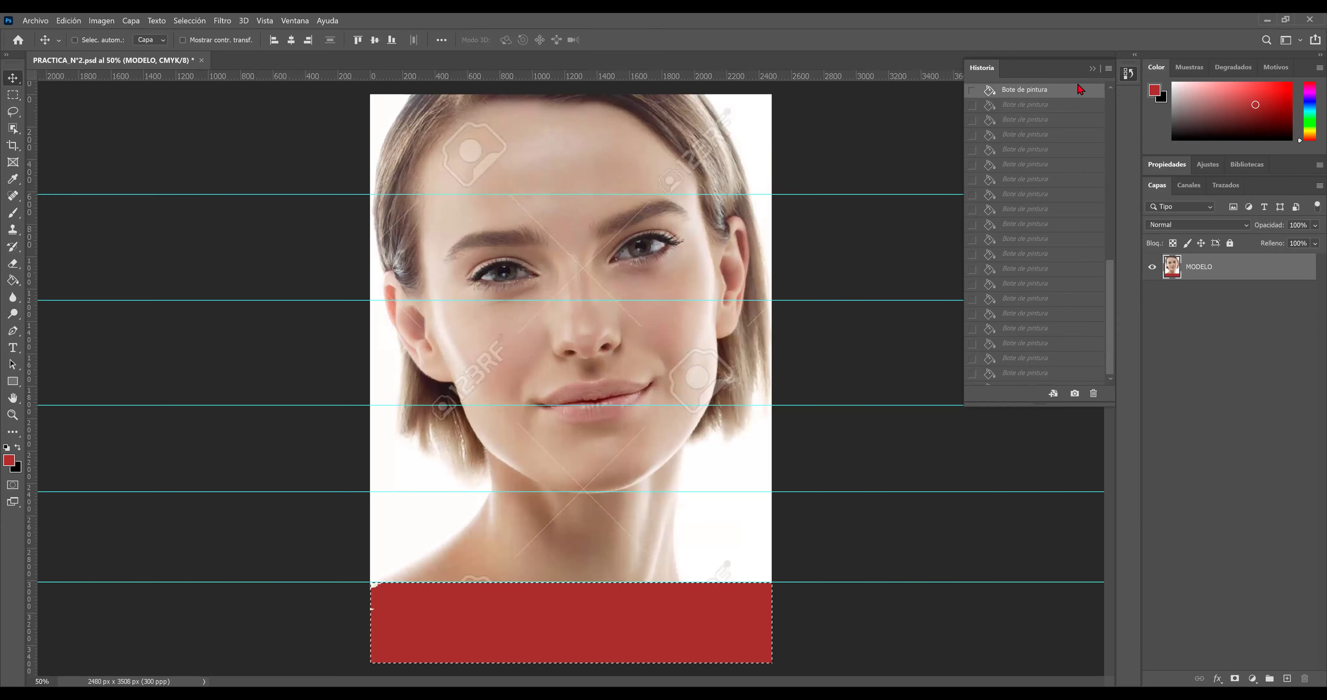
key(ctrl+shift+z)
drag(1111, 330, 1112, 120)
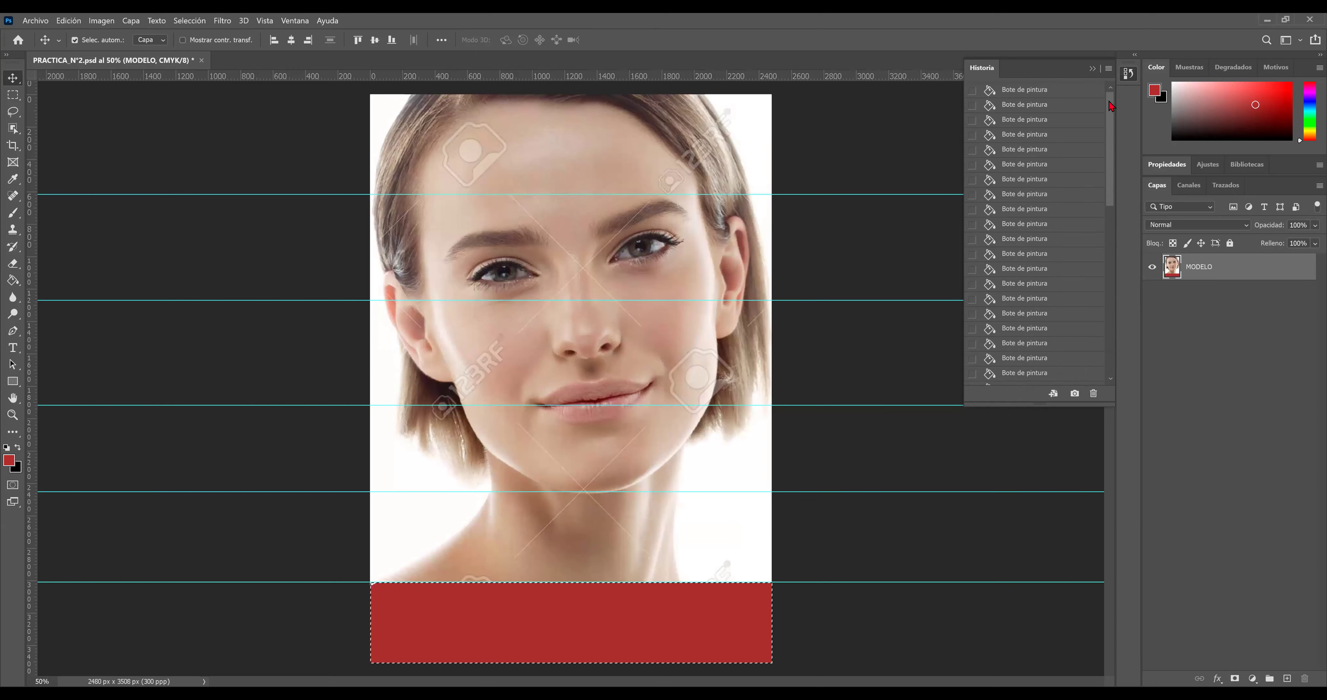
key(ctrl+shift+z)
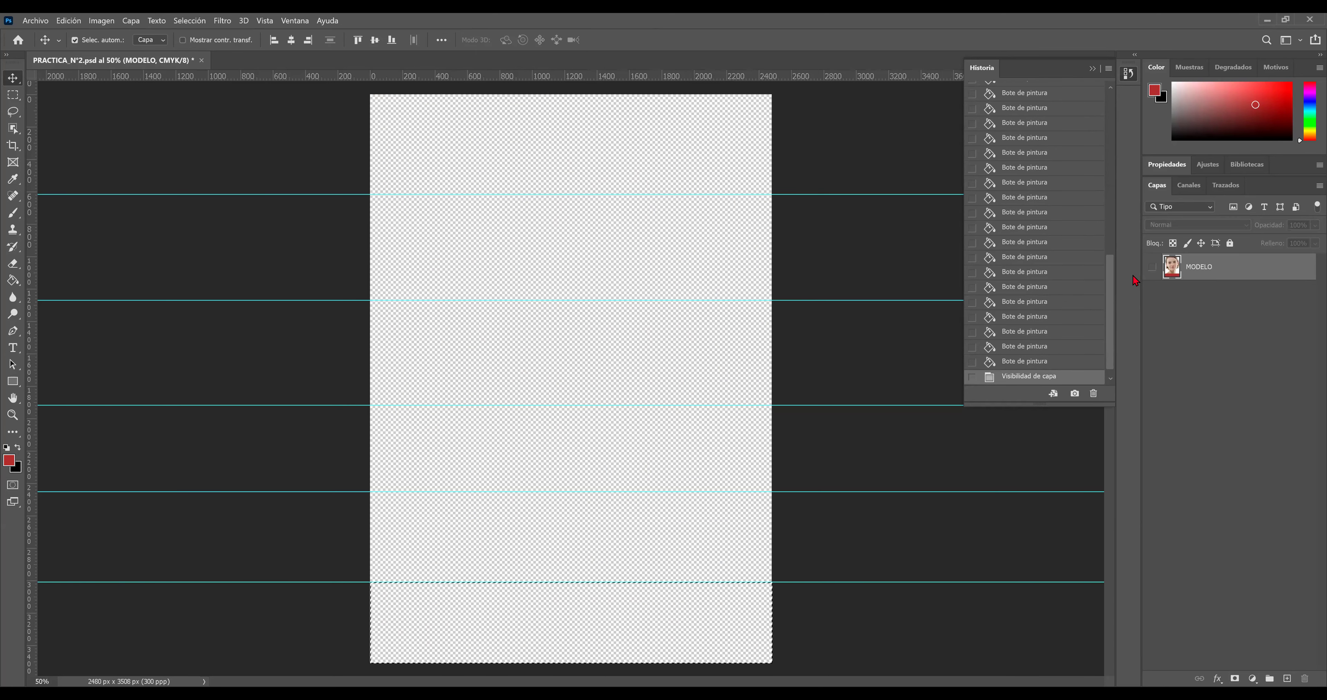
key(ctrl+z)
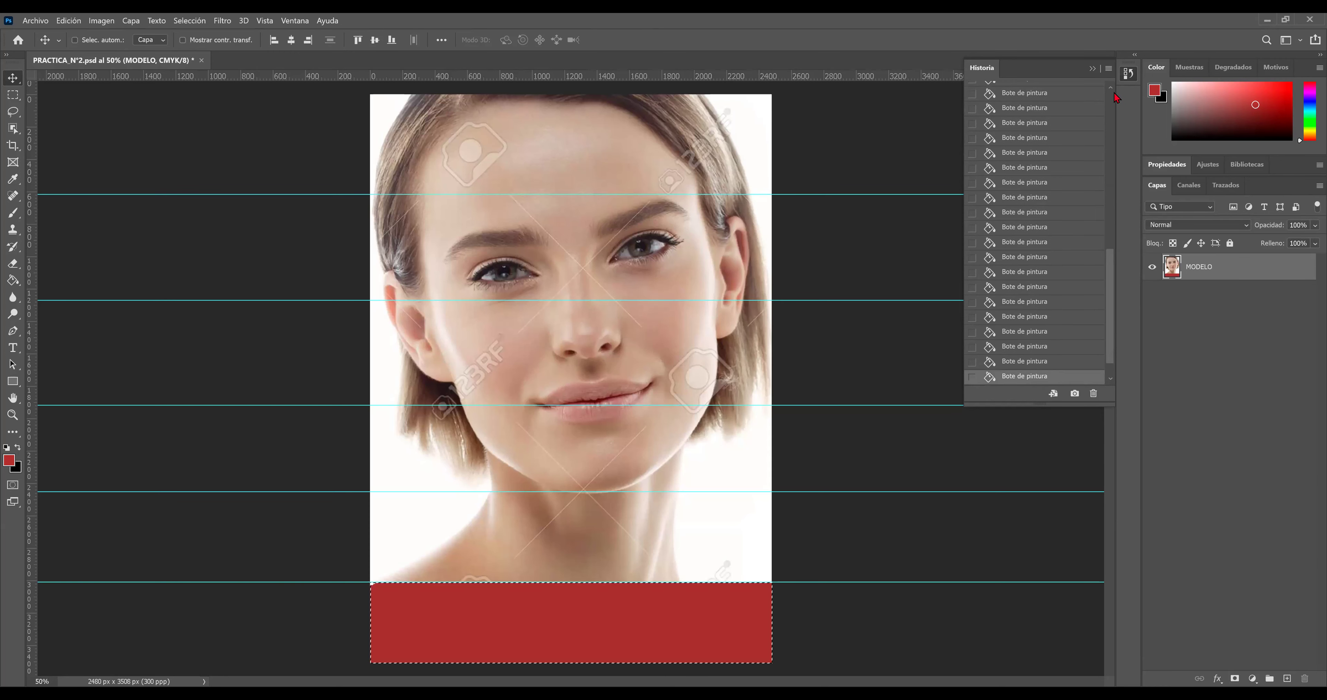
key(ctrl+z)
drag(1111, 281, 1119, 90)
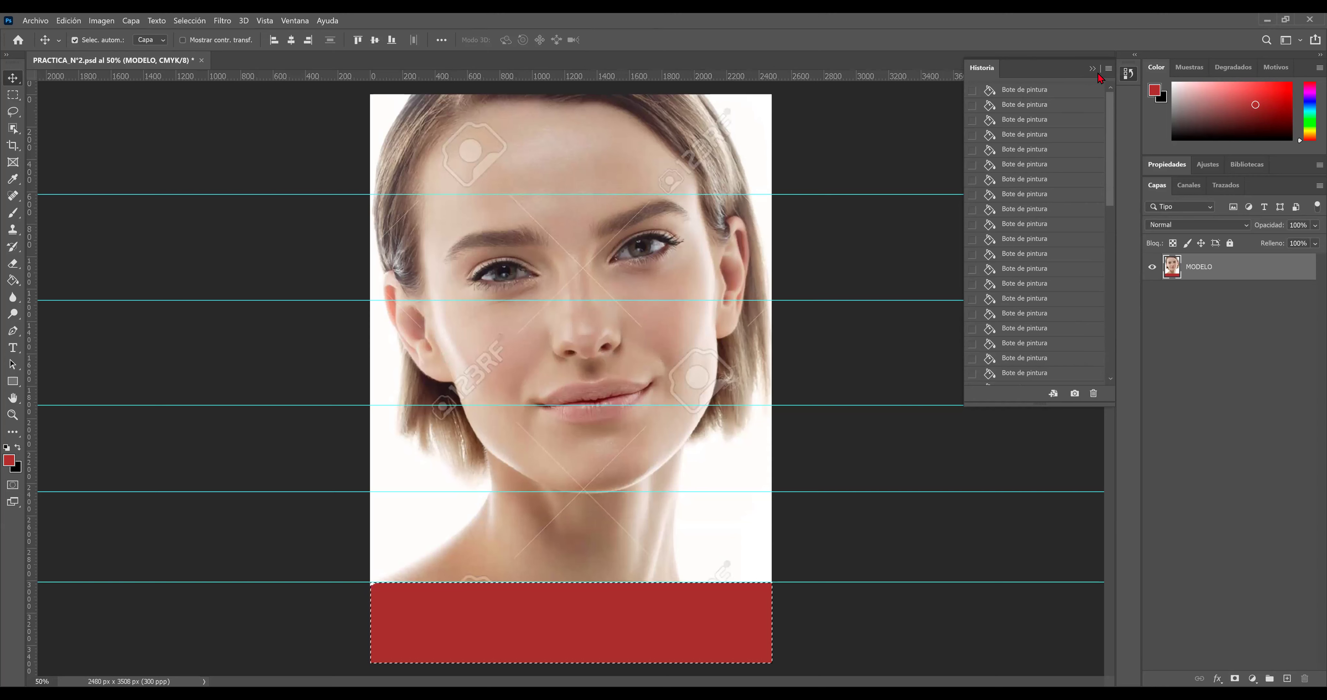
Close the History panel and clear the selection around the red band
click(1128, 74)
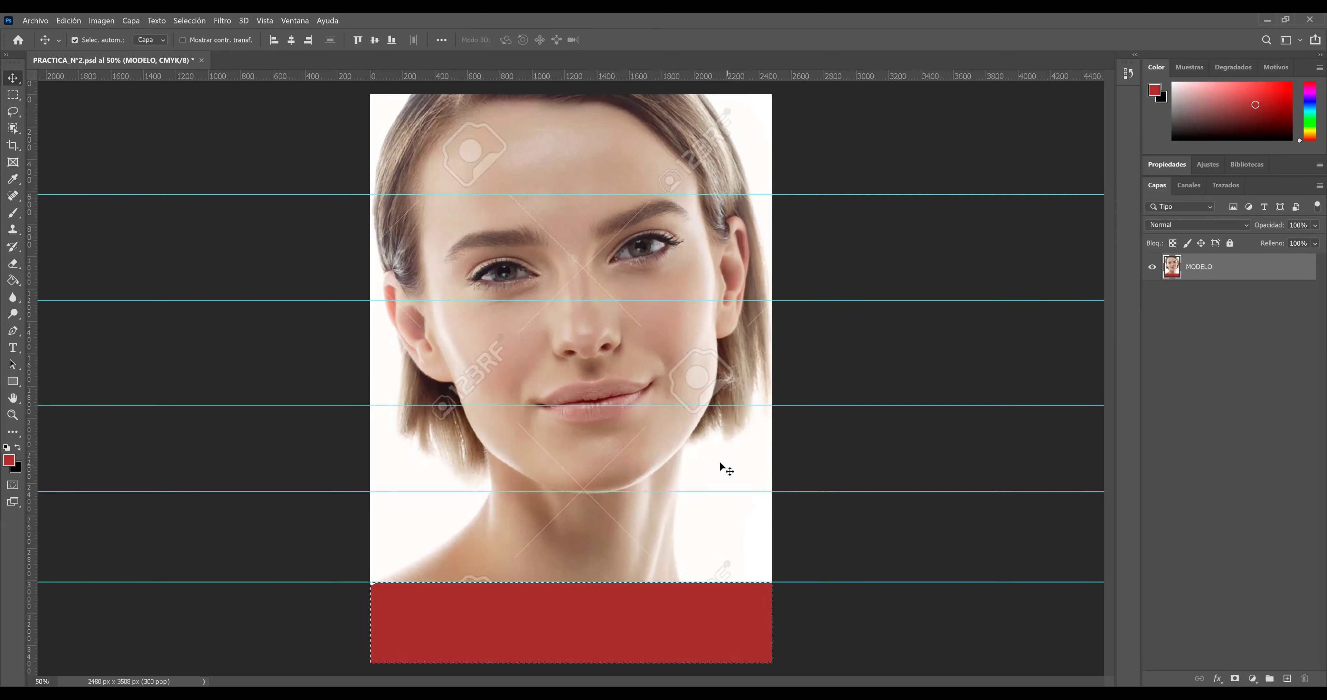
click(802, 521)
key(ctrl)
key(ctrl+d)
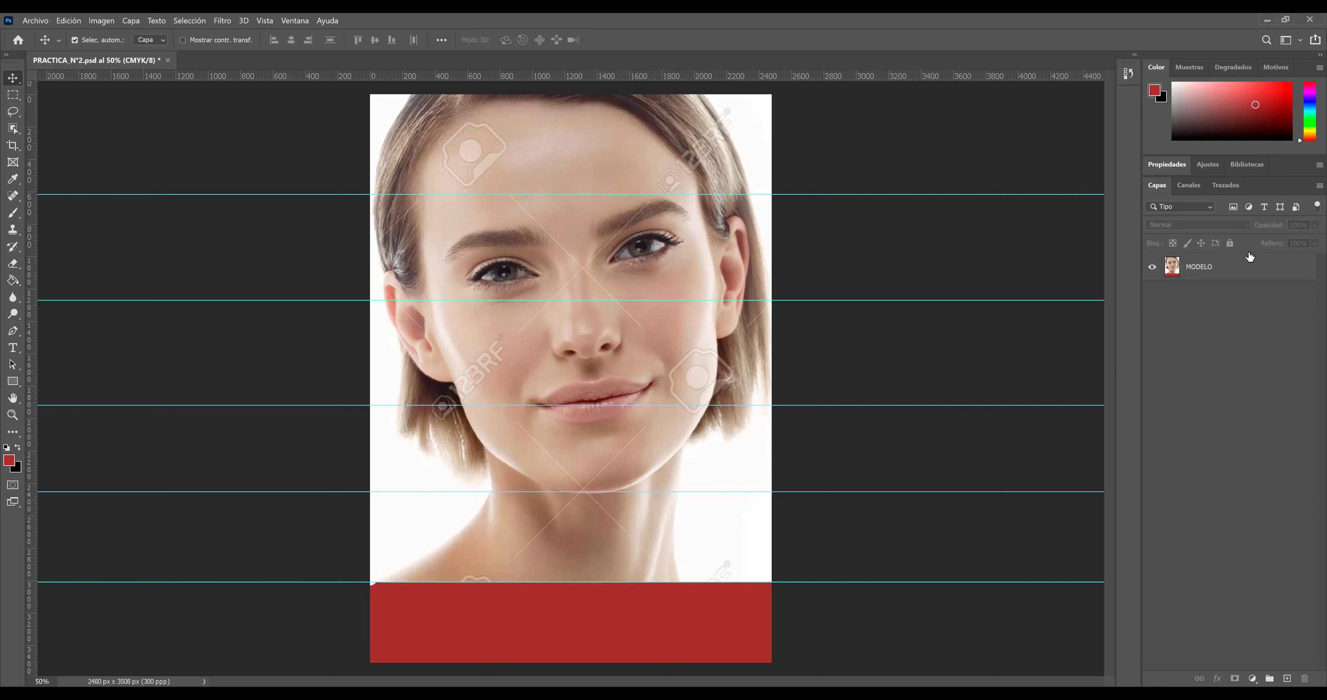
Add a new empty layer and drag the MODELO layer to the trash
click(1178, 273)
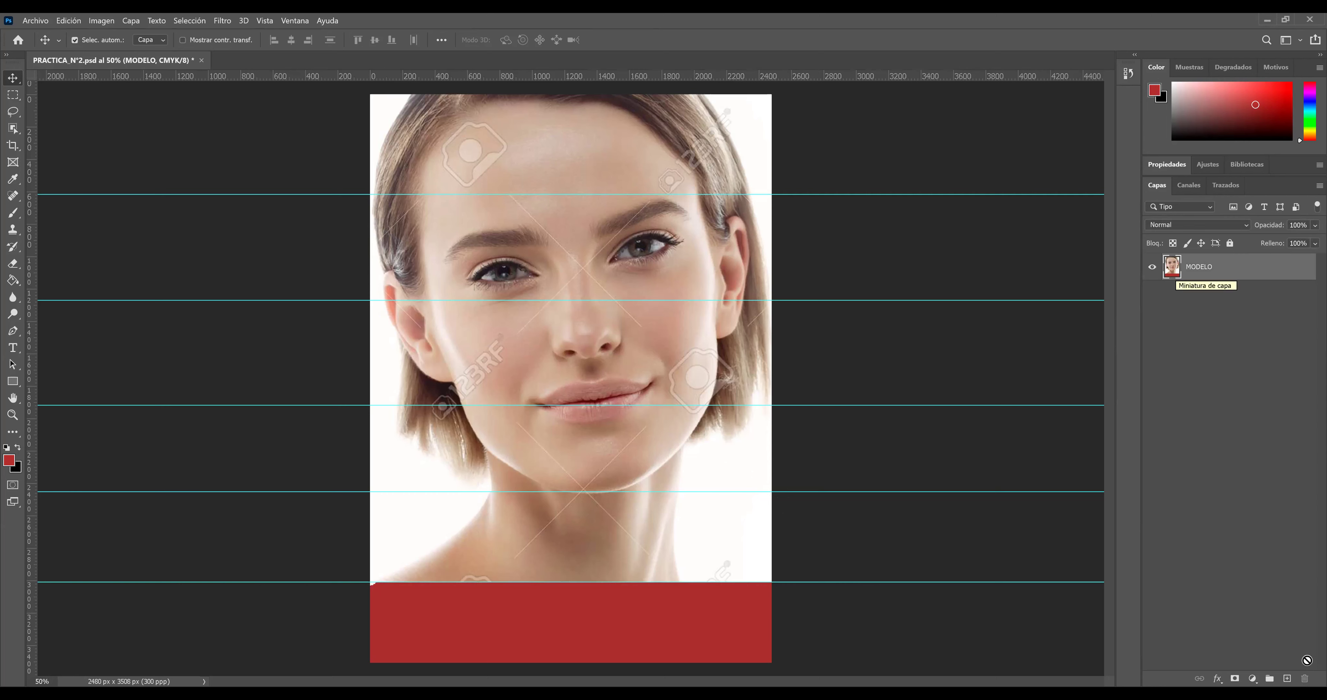
drag(1175, 266, 1299, 682)
click(1287, 679)
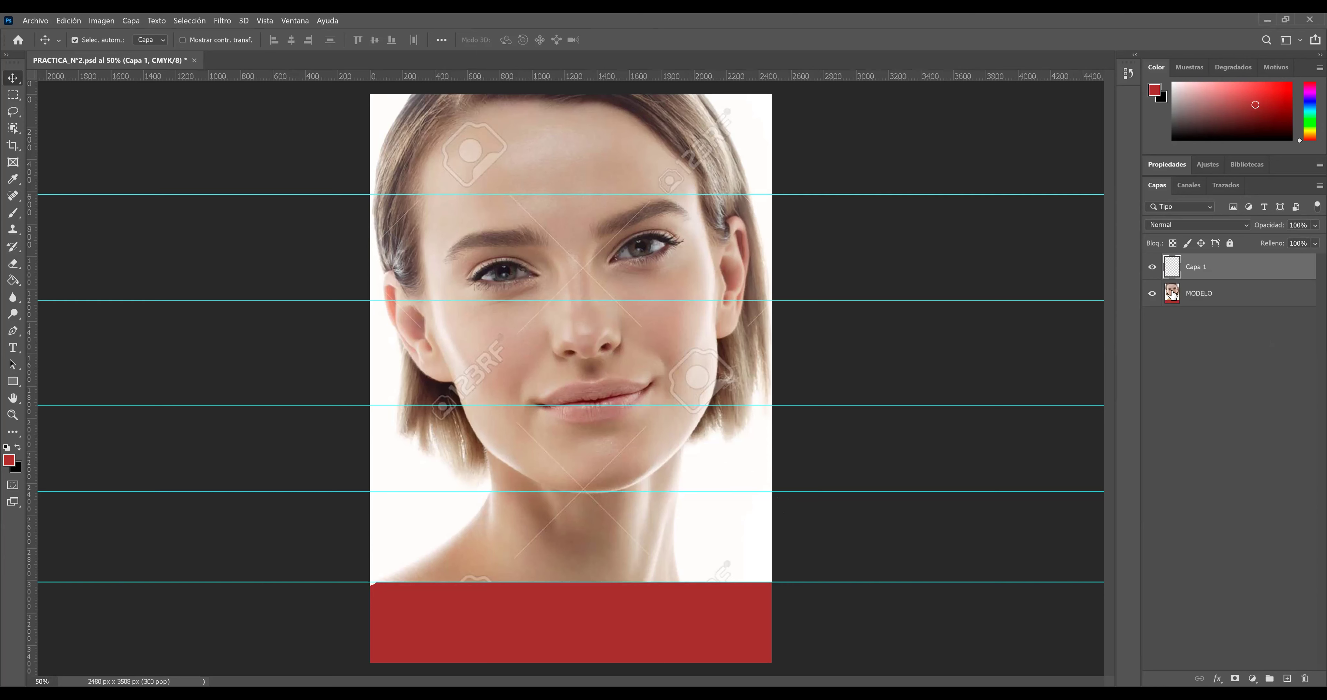
drag(1173, 293, 1305, 678)
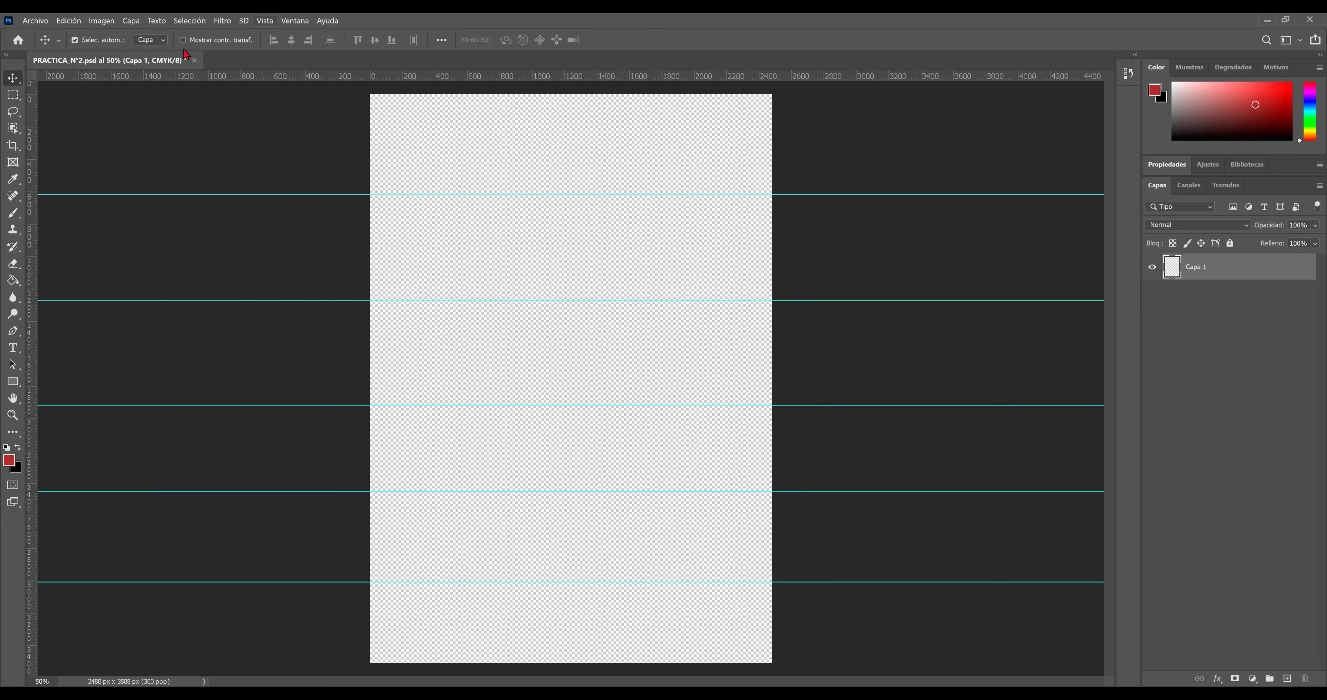
Open MODELO.jpg from EJERCICIO 1, copy it into PRACTICA_N°2, and close it
click(32, 23)
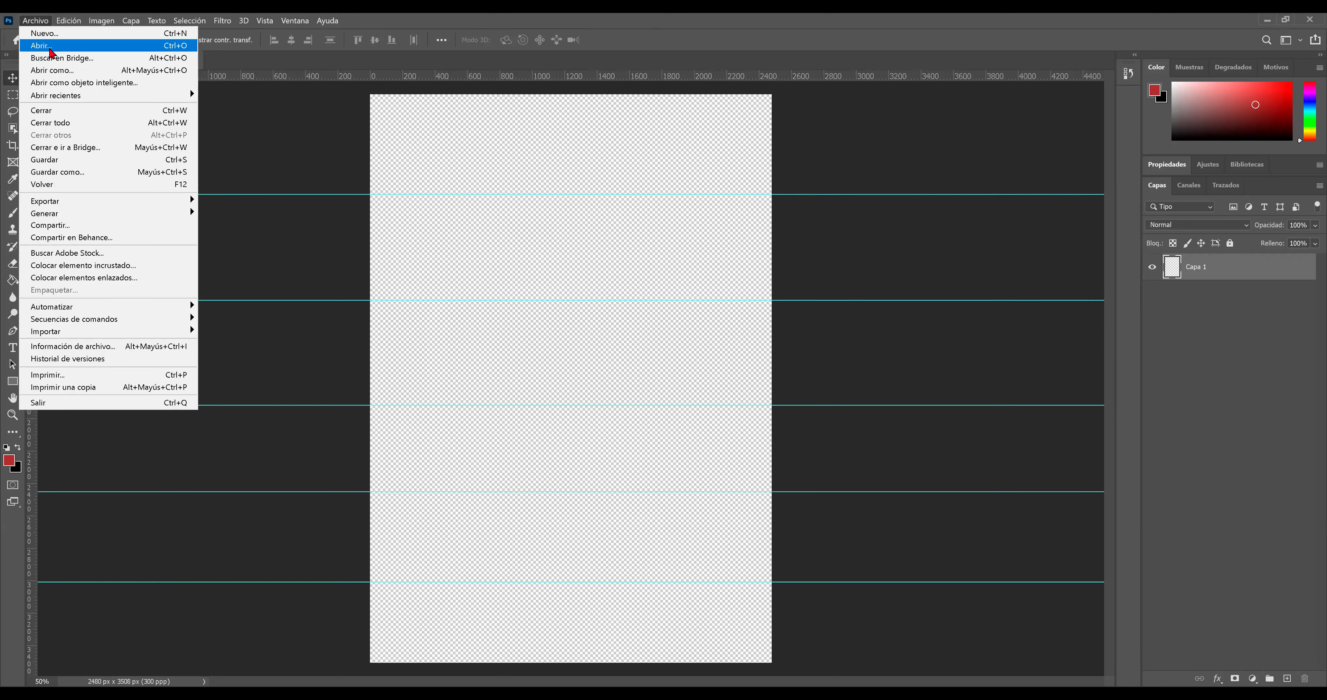
click(50, 50)
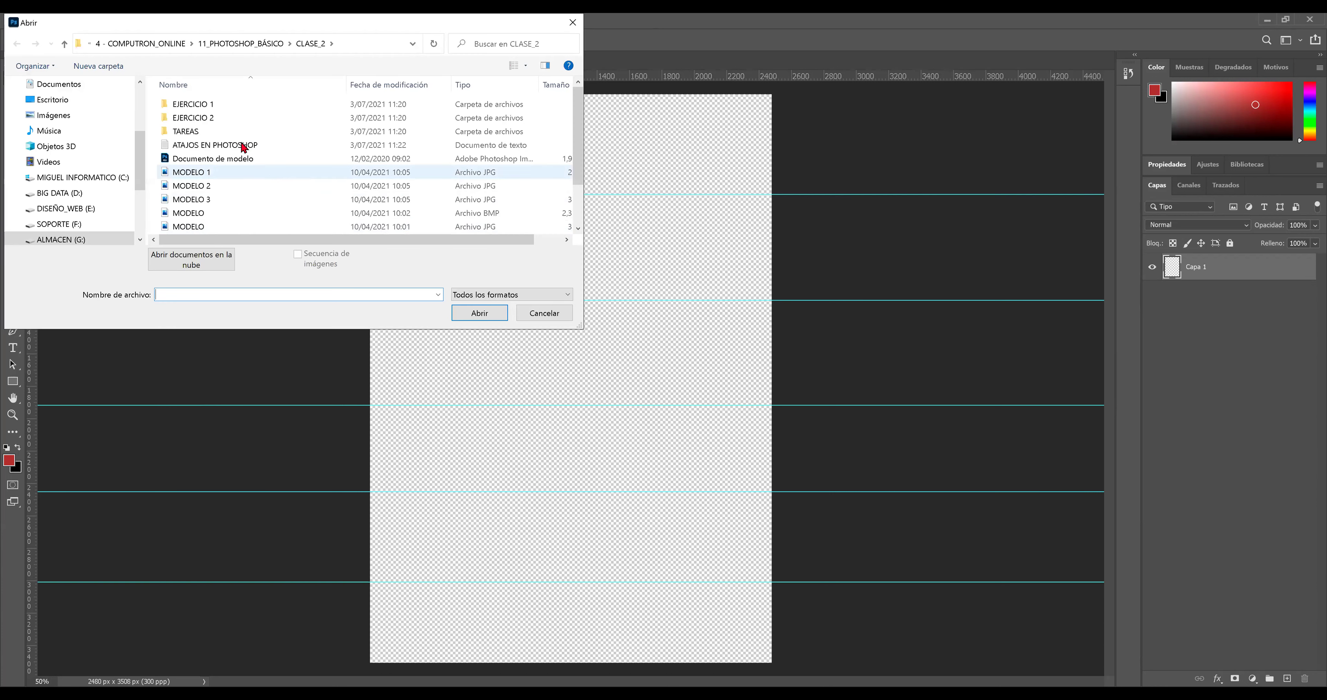
double_click(229, 103)
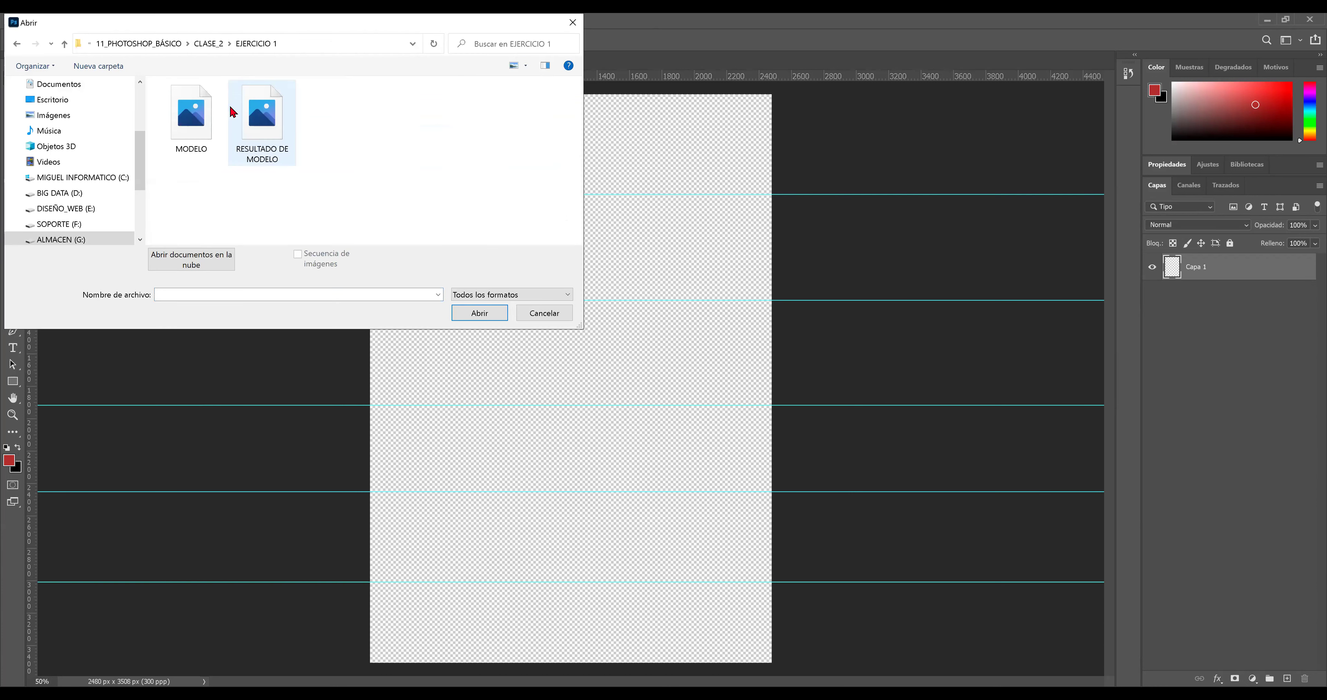
click(209, 117)
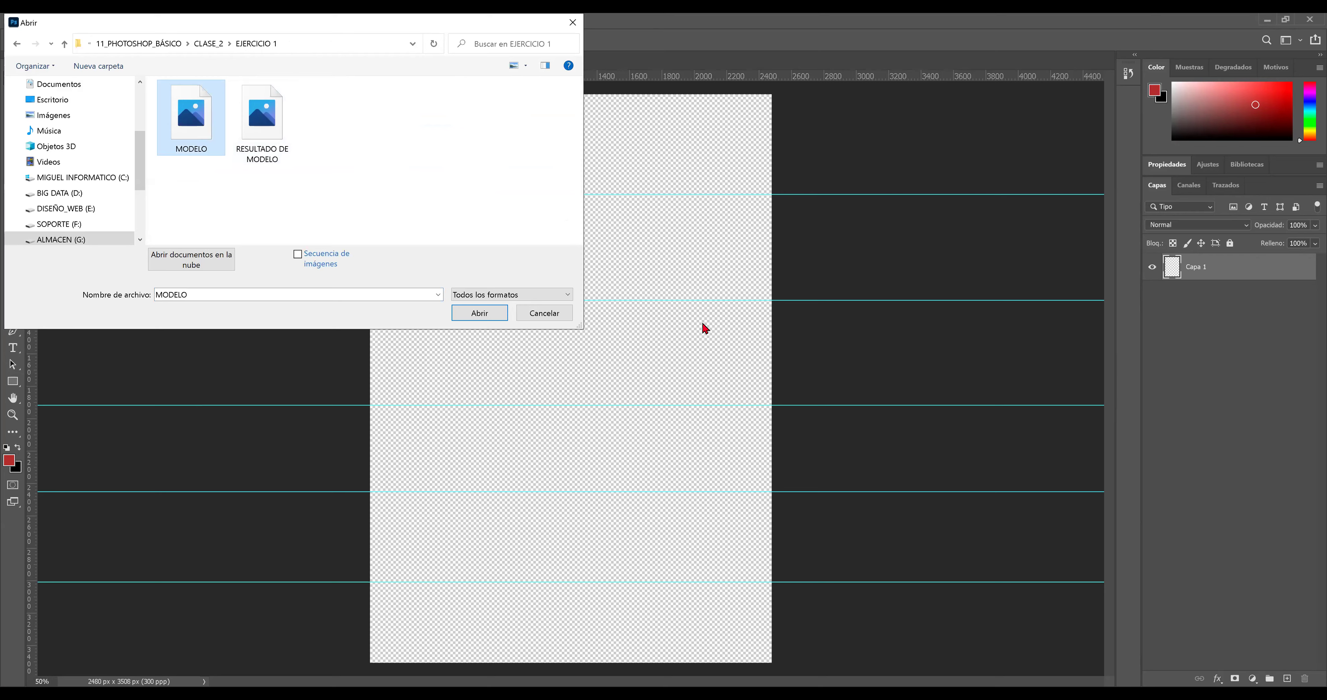
key(Return)
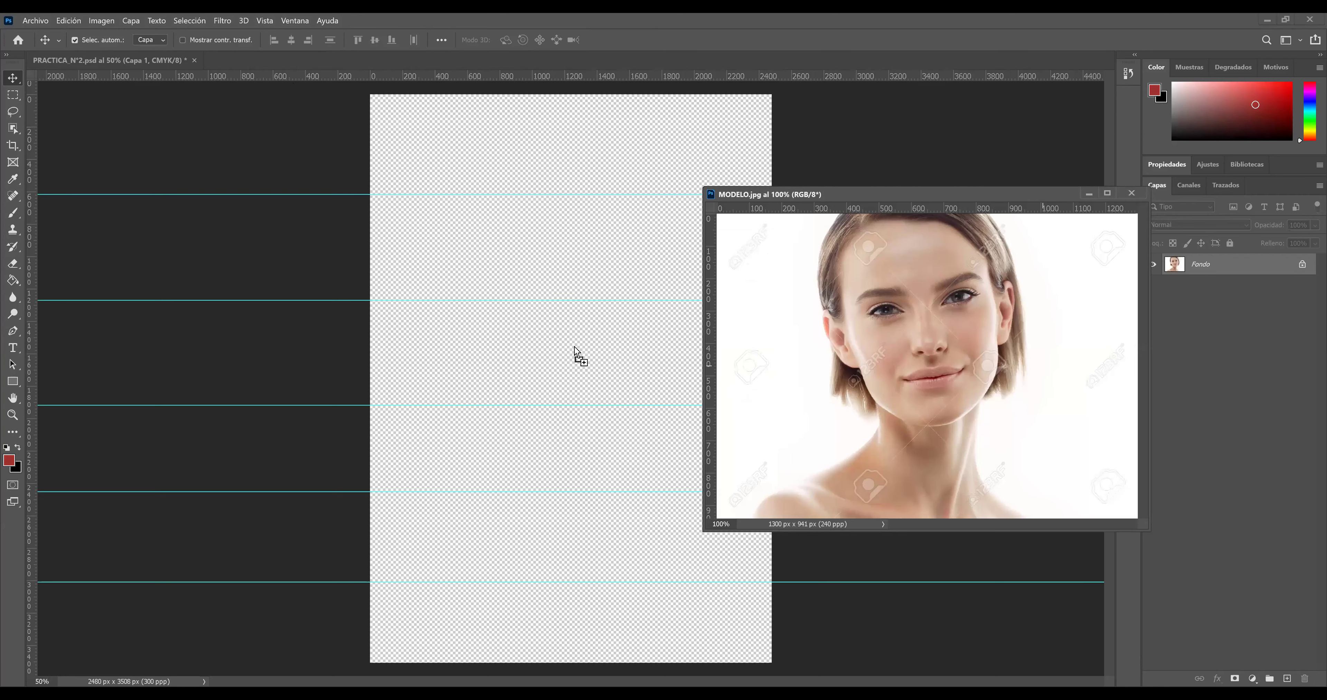
click(694, 352)
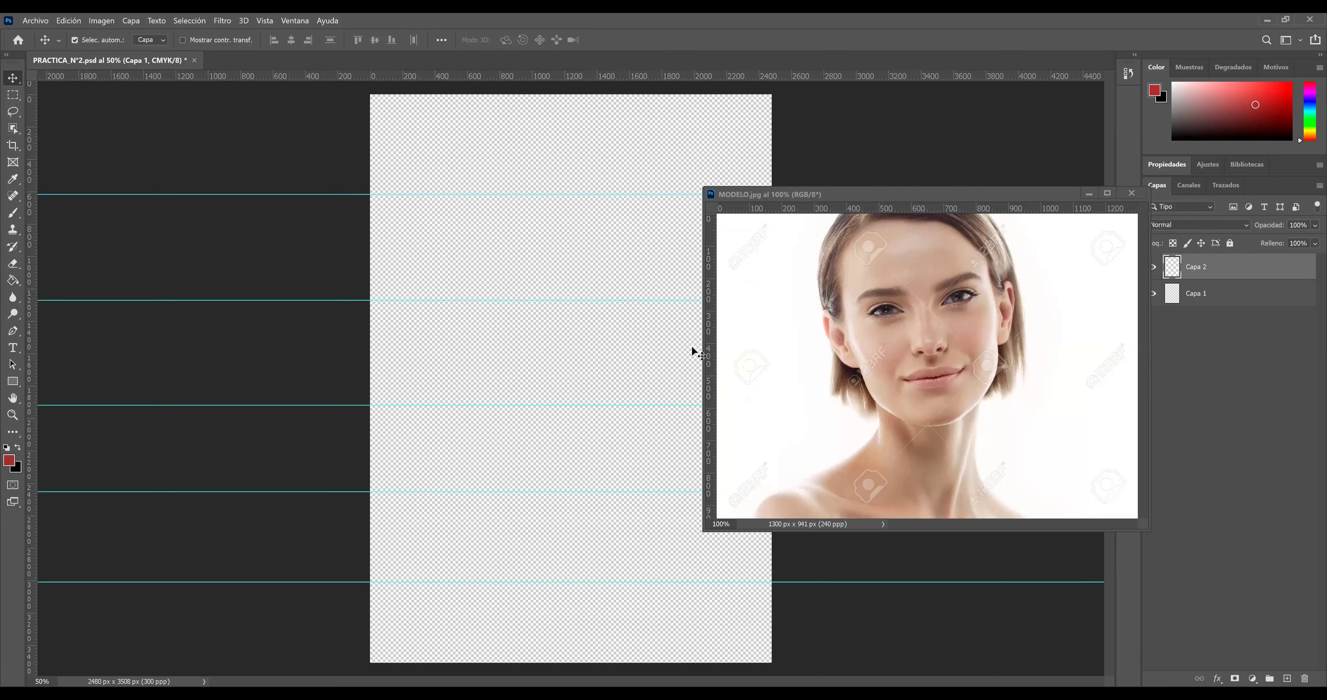
drag(695, 351, 694, 351)
click(1131, 195)
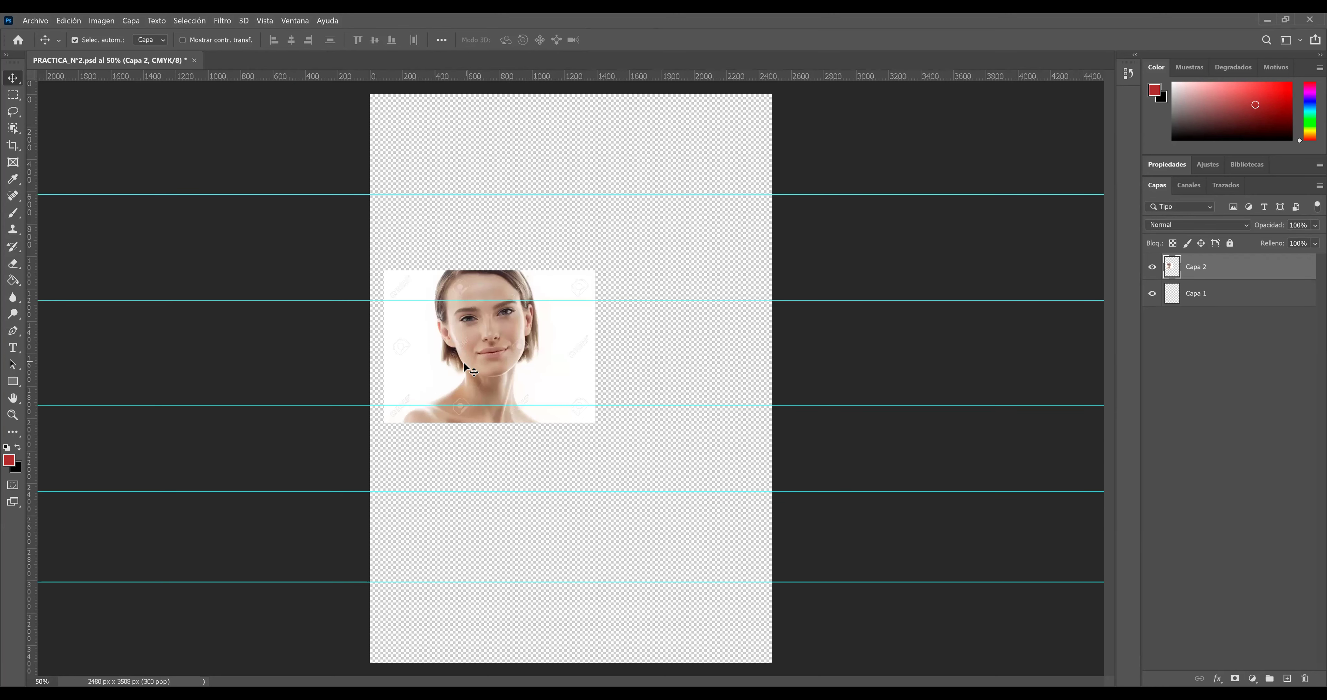
Scale the portrait layer to about 375% so it fills the page
key(ctrl+t)
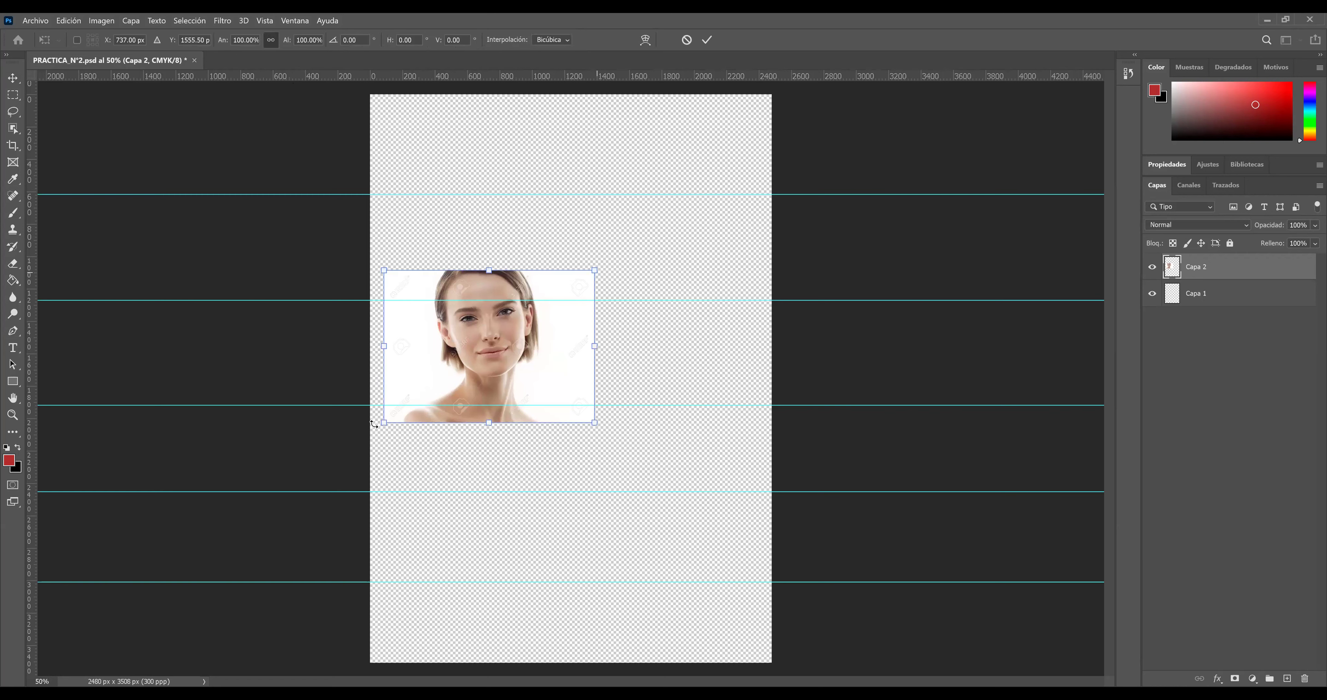
drag(374, 424, 379, 424)
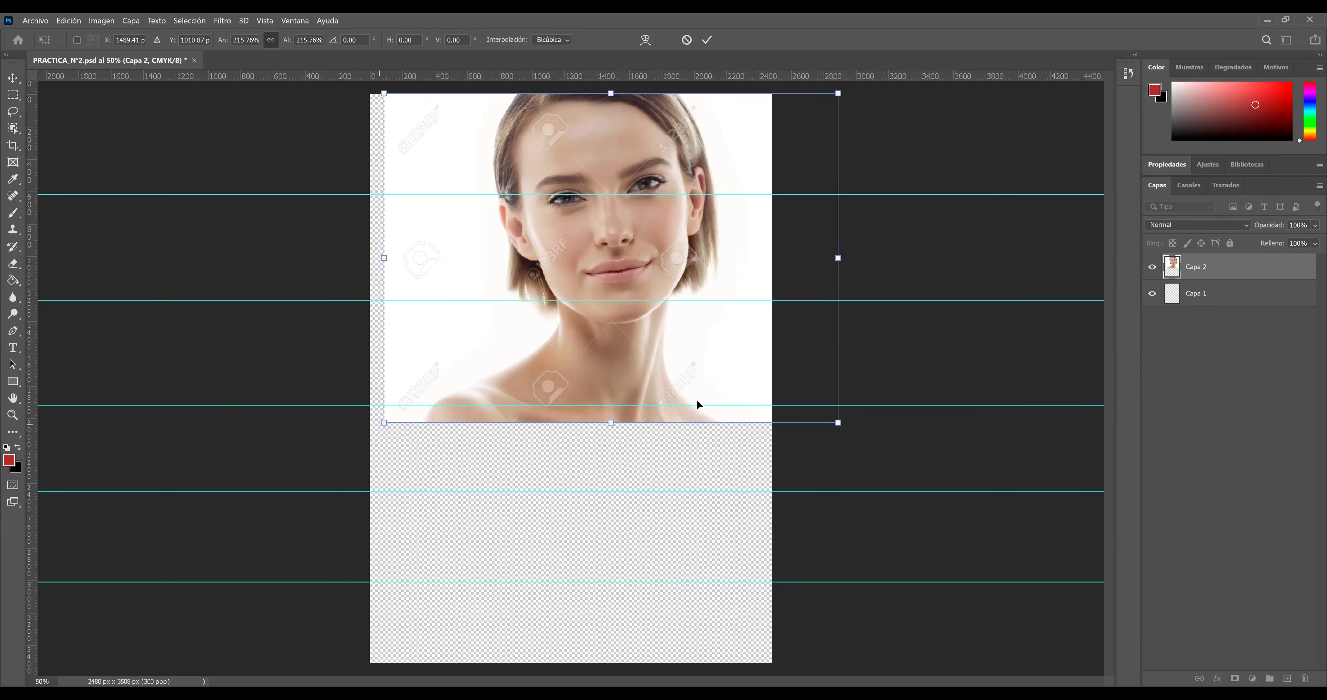
key(ctrl+z)
key(Up)
key(Up)
key(Up)
key(Up)
key(Up)
key(Up)
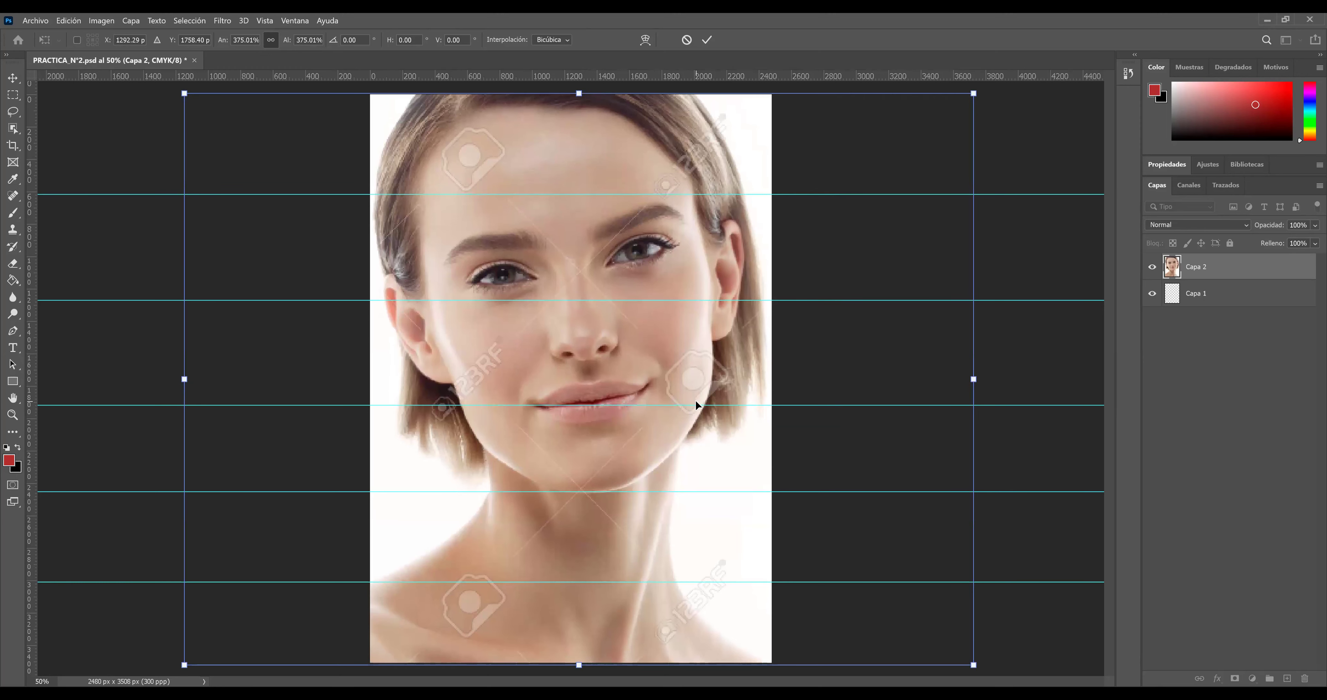
key(Return)
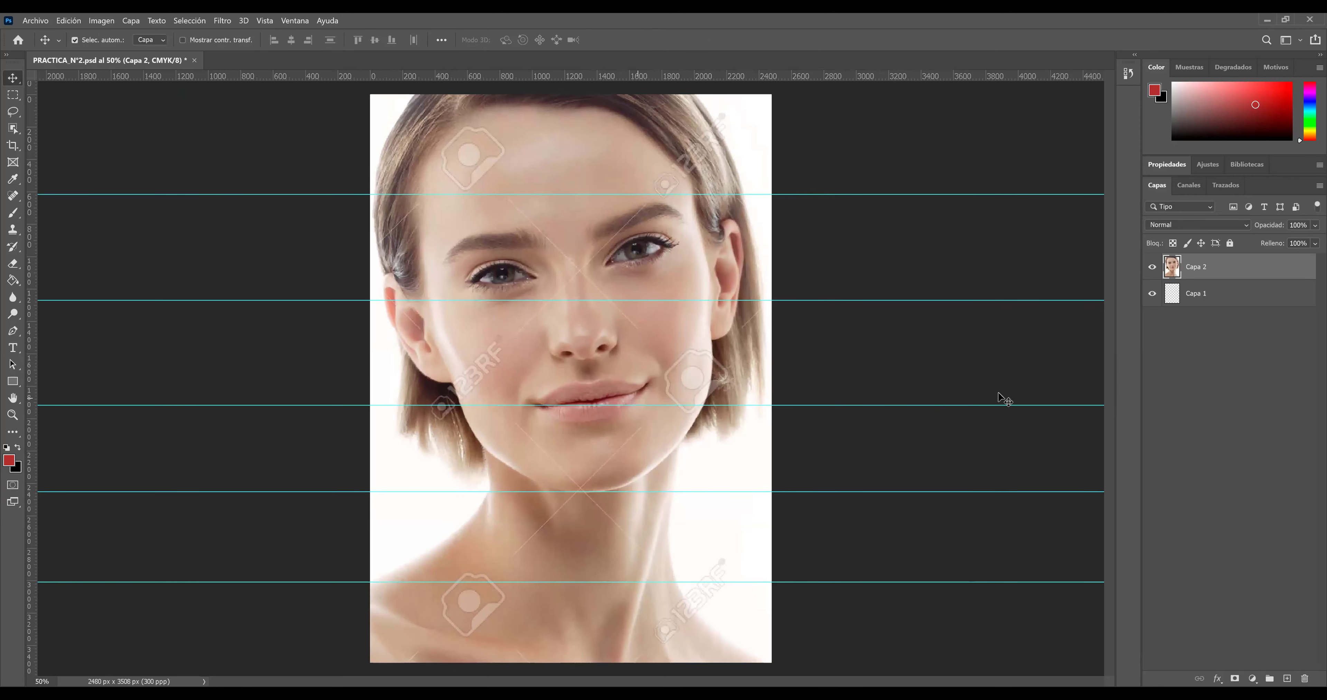
Rename the Capa 2 portrait layer to MODELO
click(1203, 298)
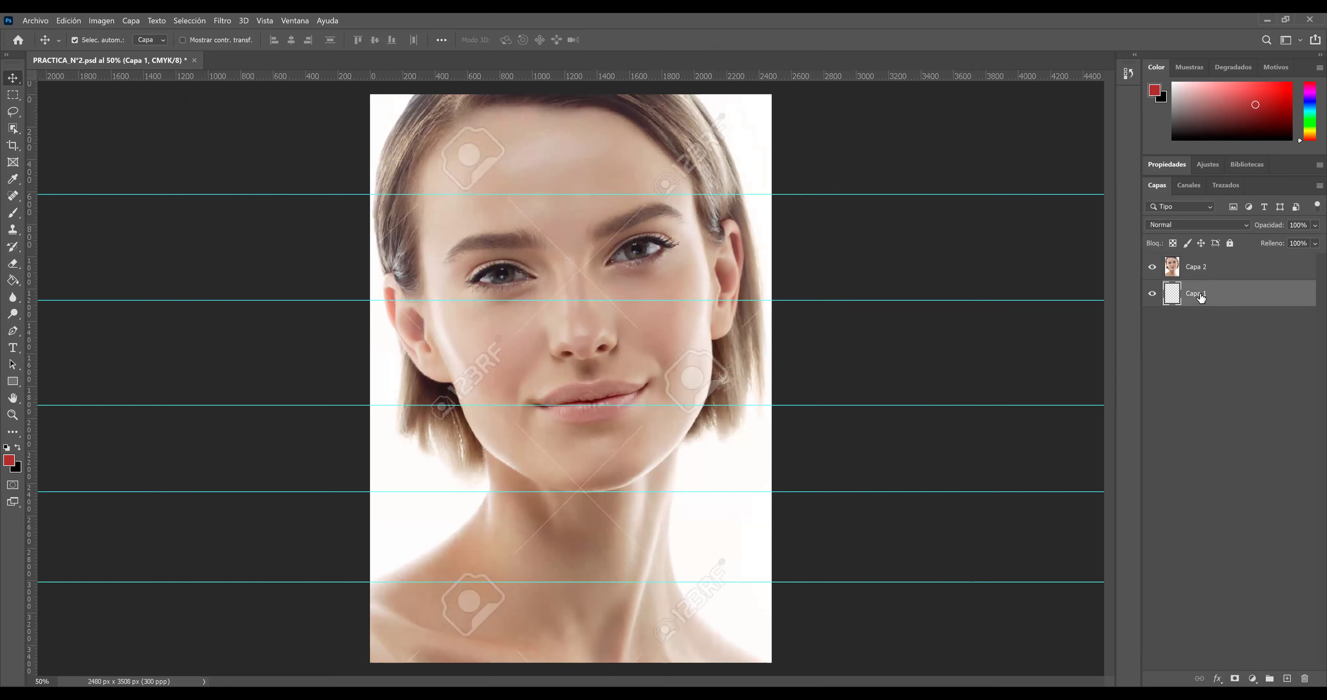
double_click(1202, 272)
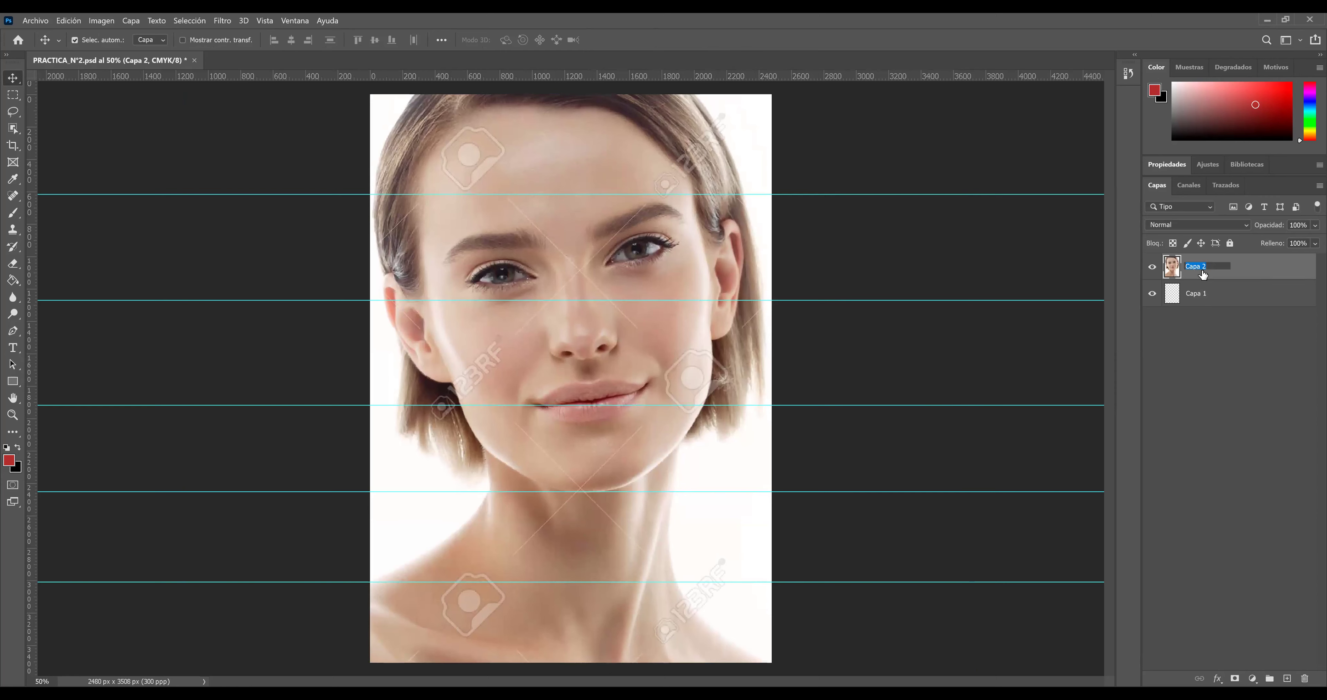
text(MODELO)
key(Return)
Move Capa 1 above MODELO and rename it FONDO_1
drag(1195, 293, 1193, 265)
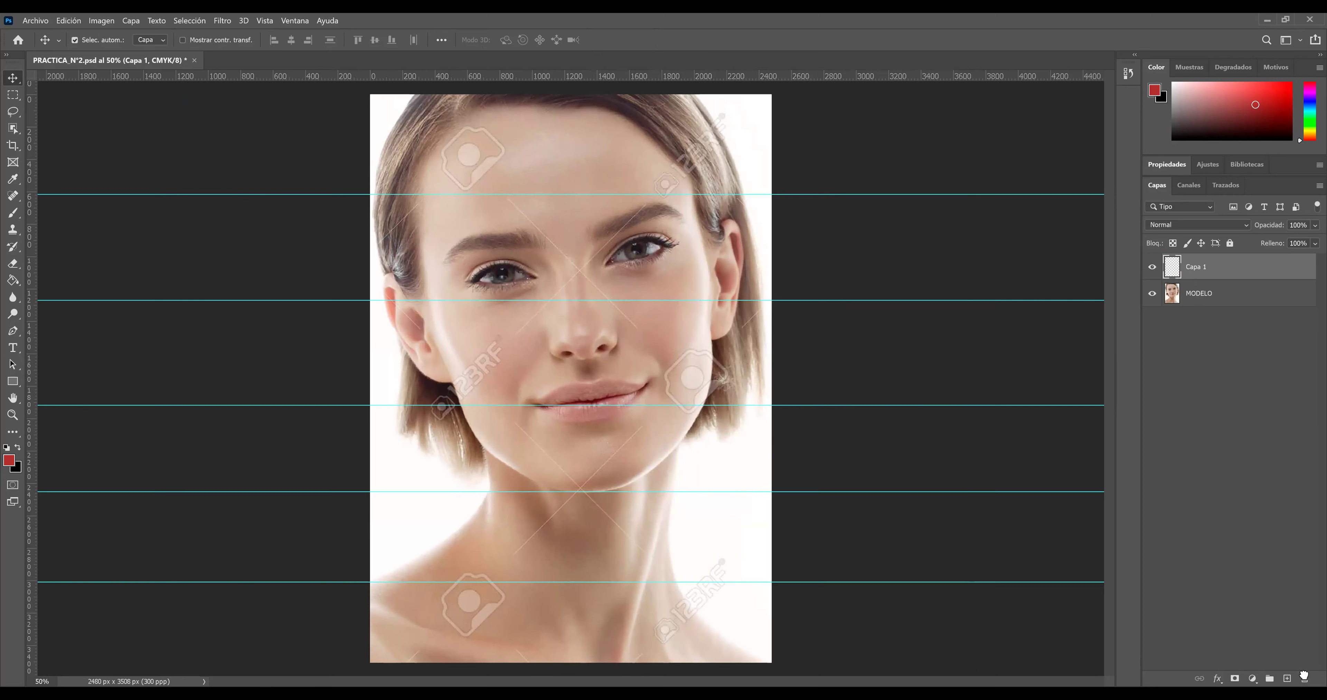
drag(1305, 679, 1305, 679)
key(ctrl+z)
double_click(1195, 268)
text(FONDO_1)
key(Return)
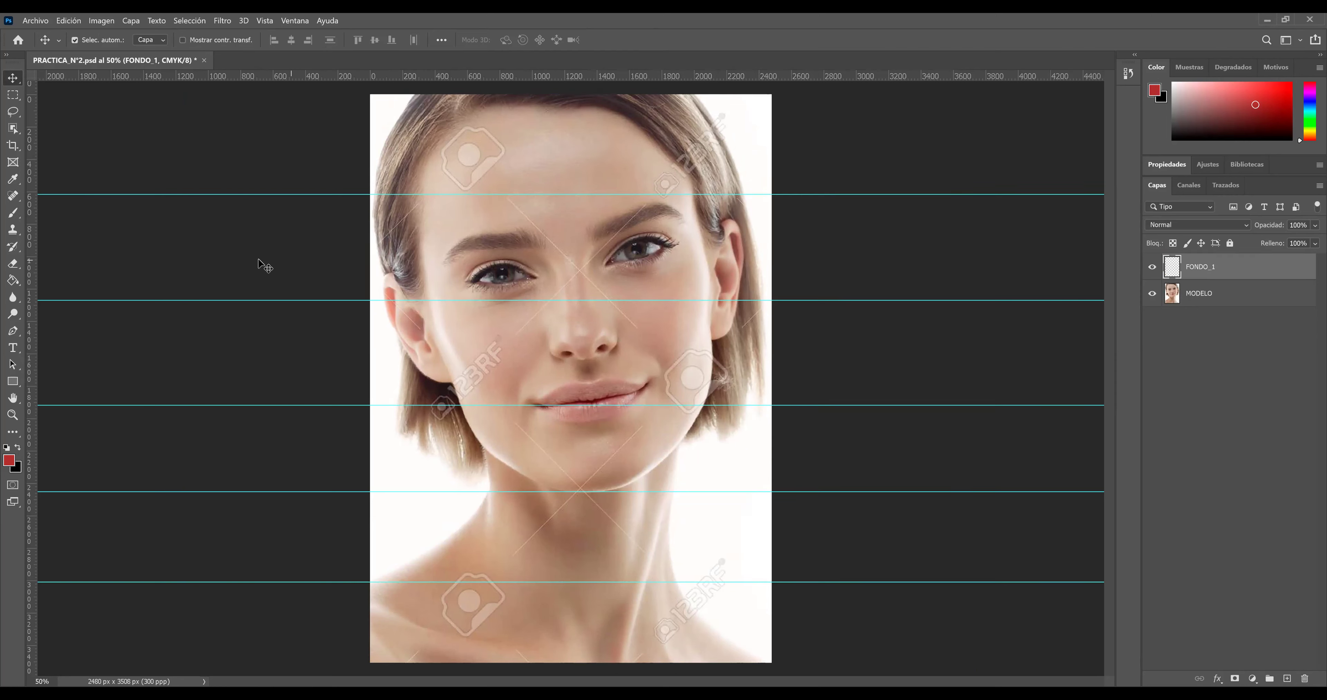
Fill the strip from the last guide to the page bottom red, then deselect
click(12, 95)
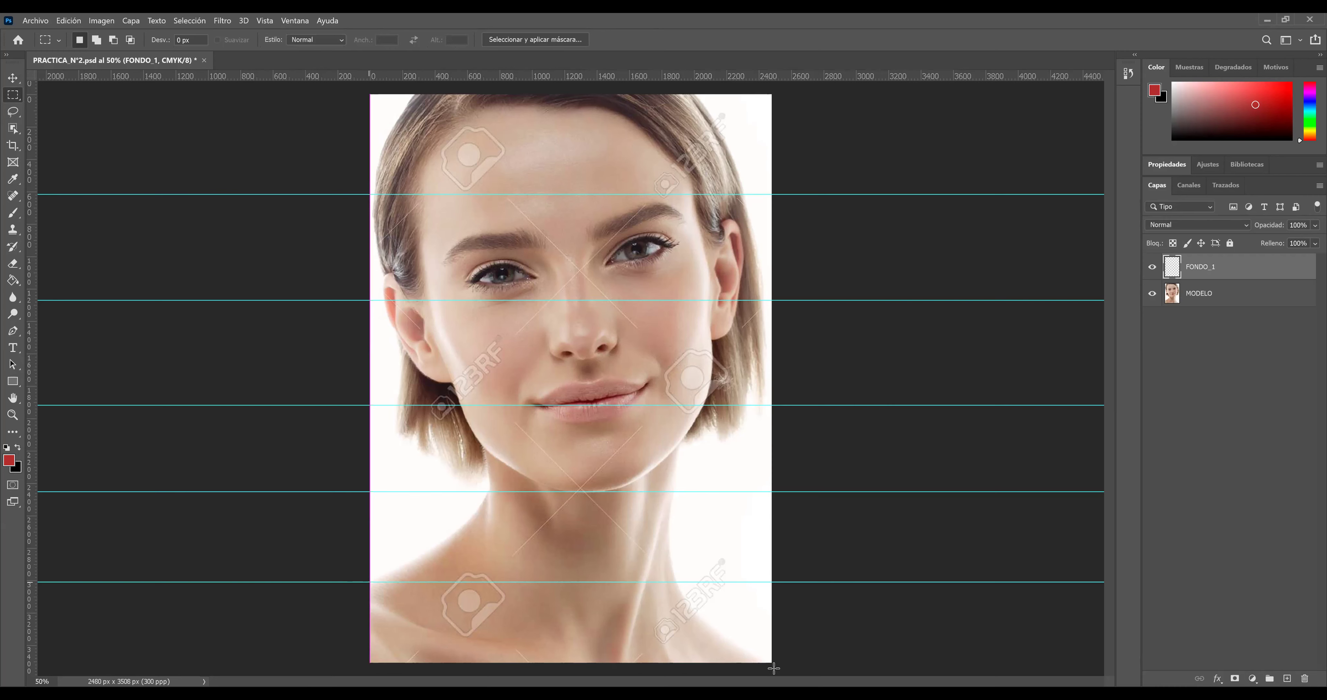
drag(774, 668, 370, 582)
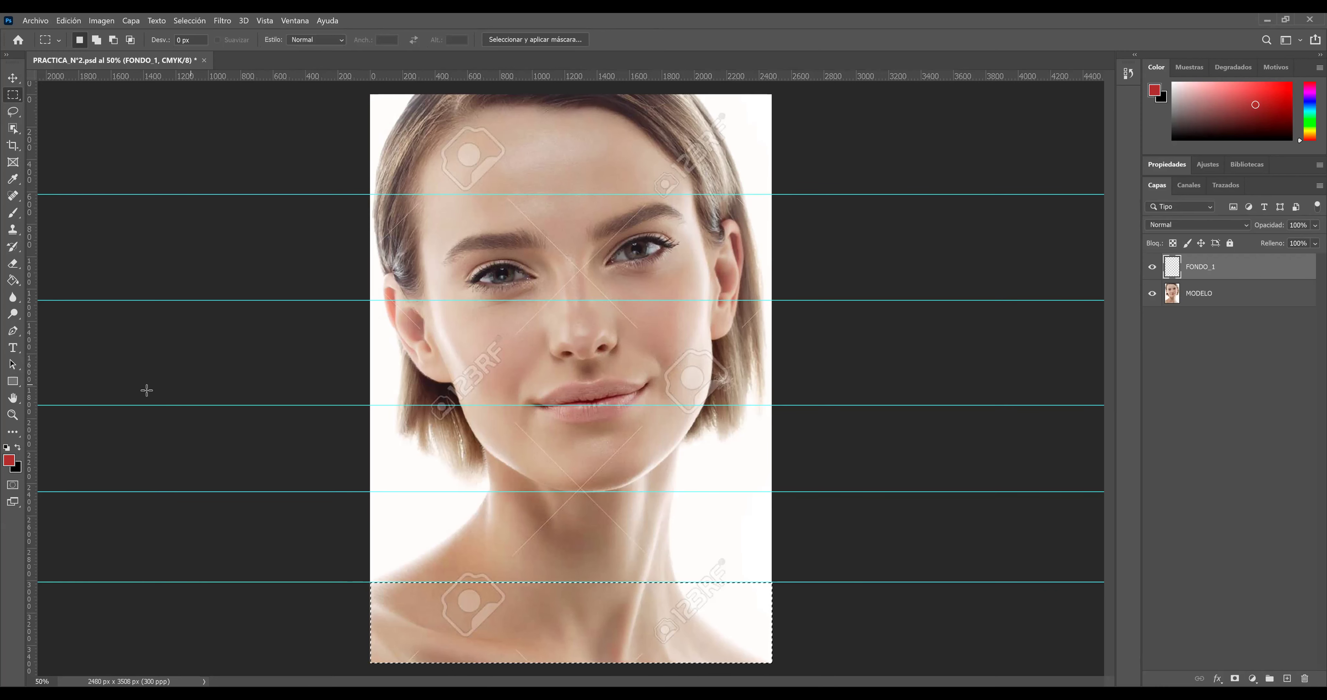
click(10, 283)
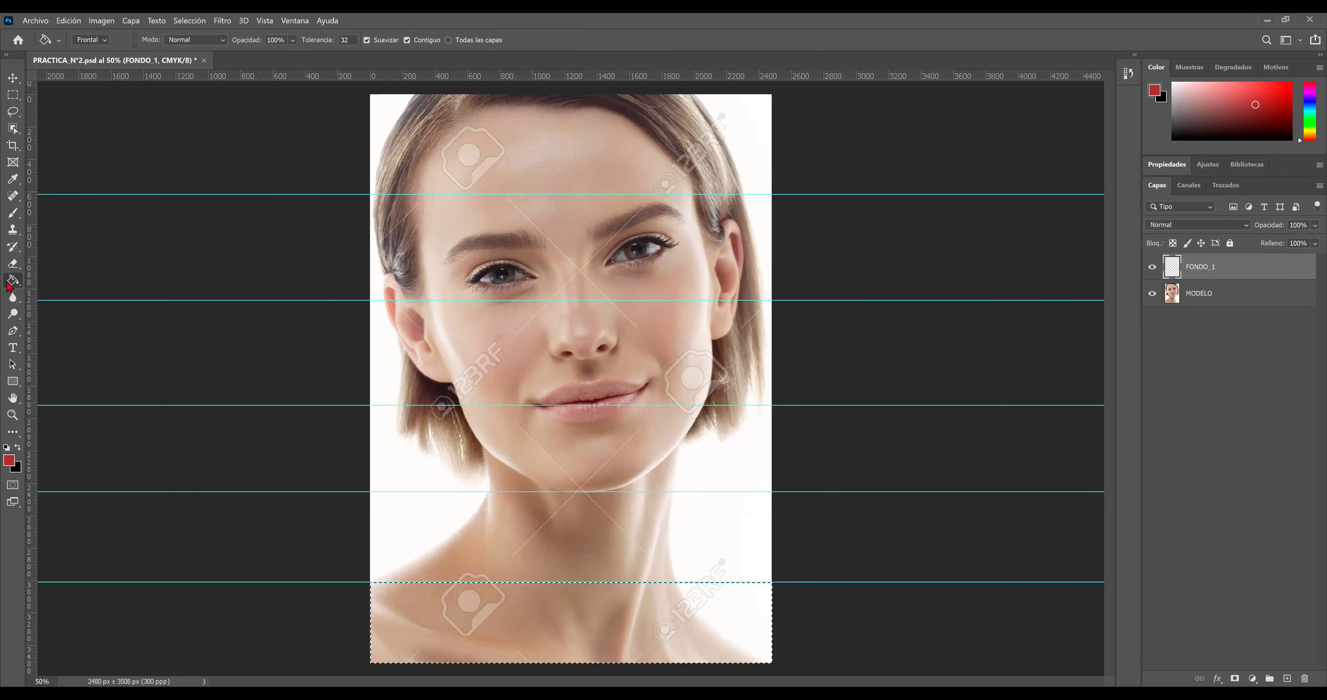
click(7, 449)
click(1254, 111)
click(658, 601)
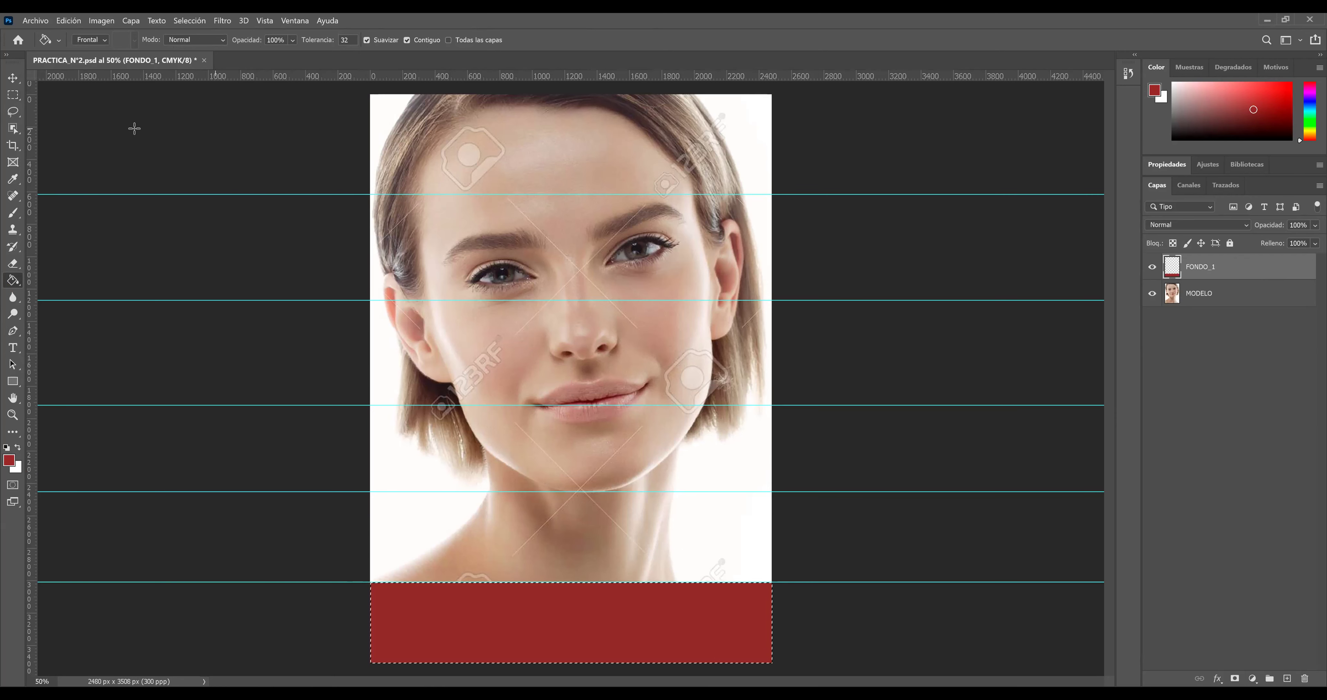
click(13, 78)
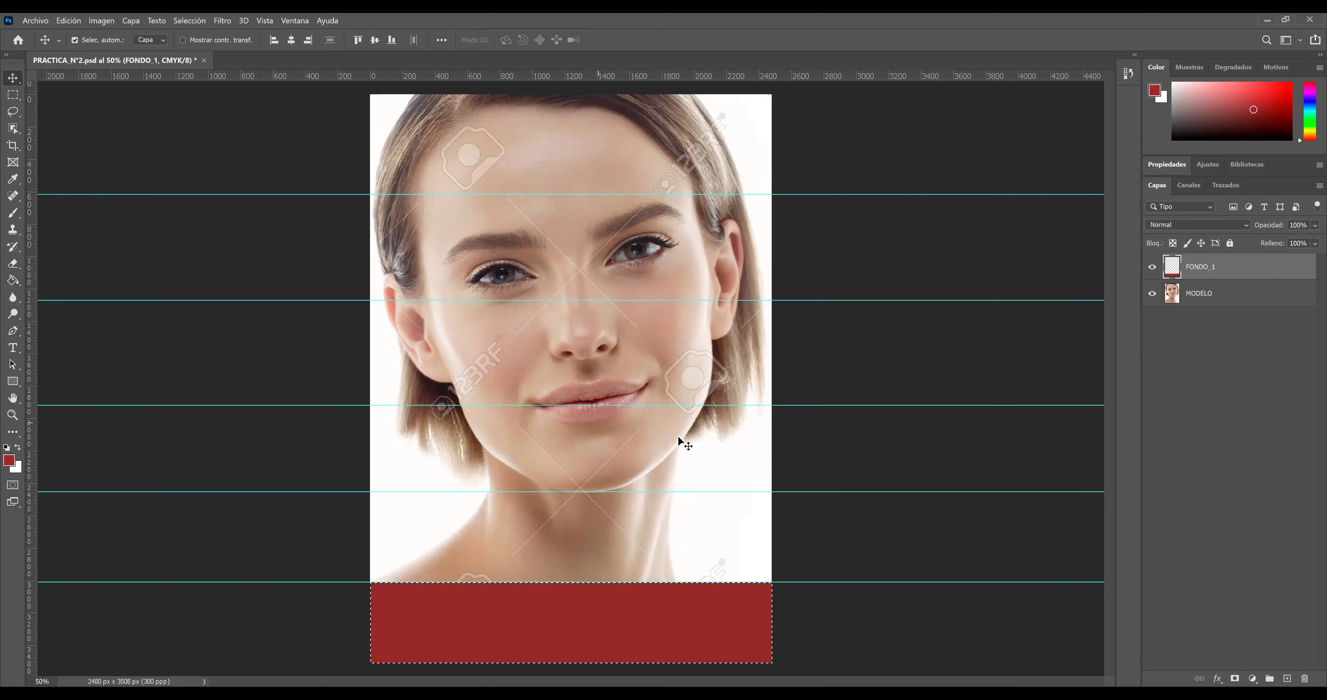
key(ctrl+d)
Toggle MODELO's visibility to check the band, then hide FONDO_1
click(1153, 294)
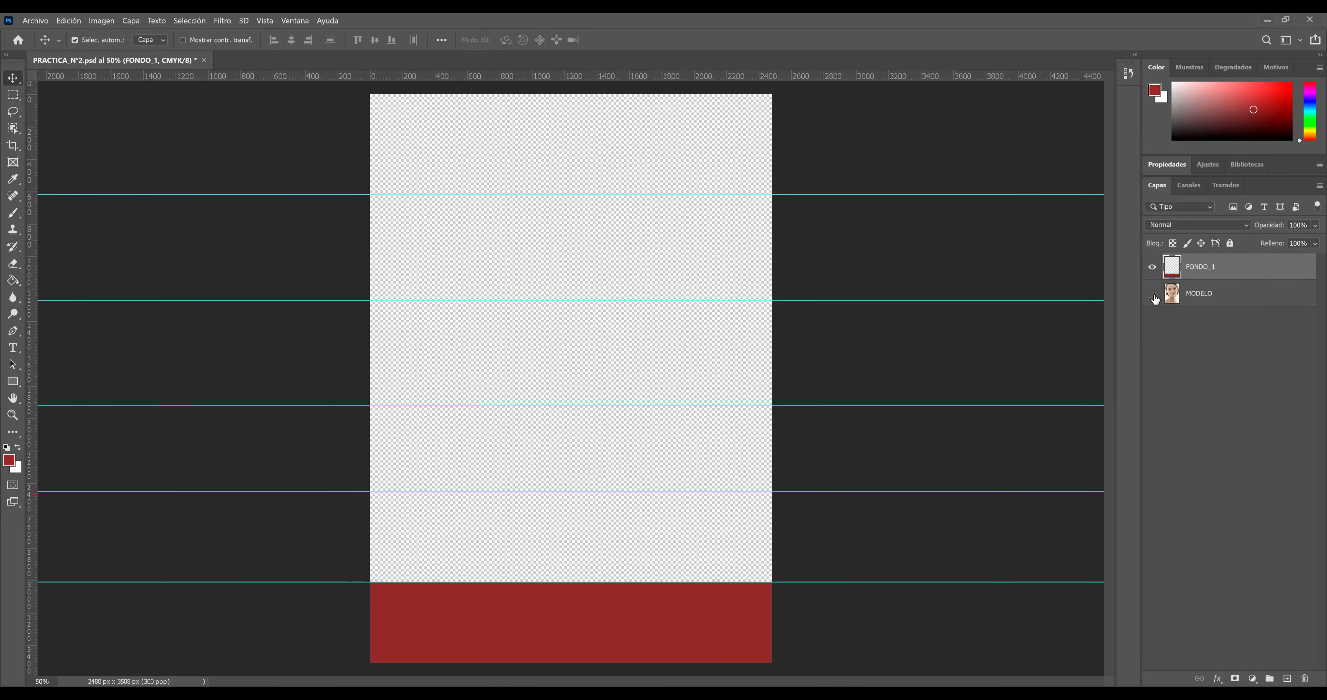
click(1153, 296)
click(1153, 295)
click(1153, 294)
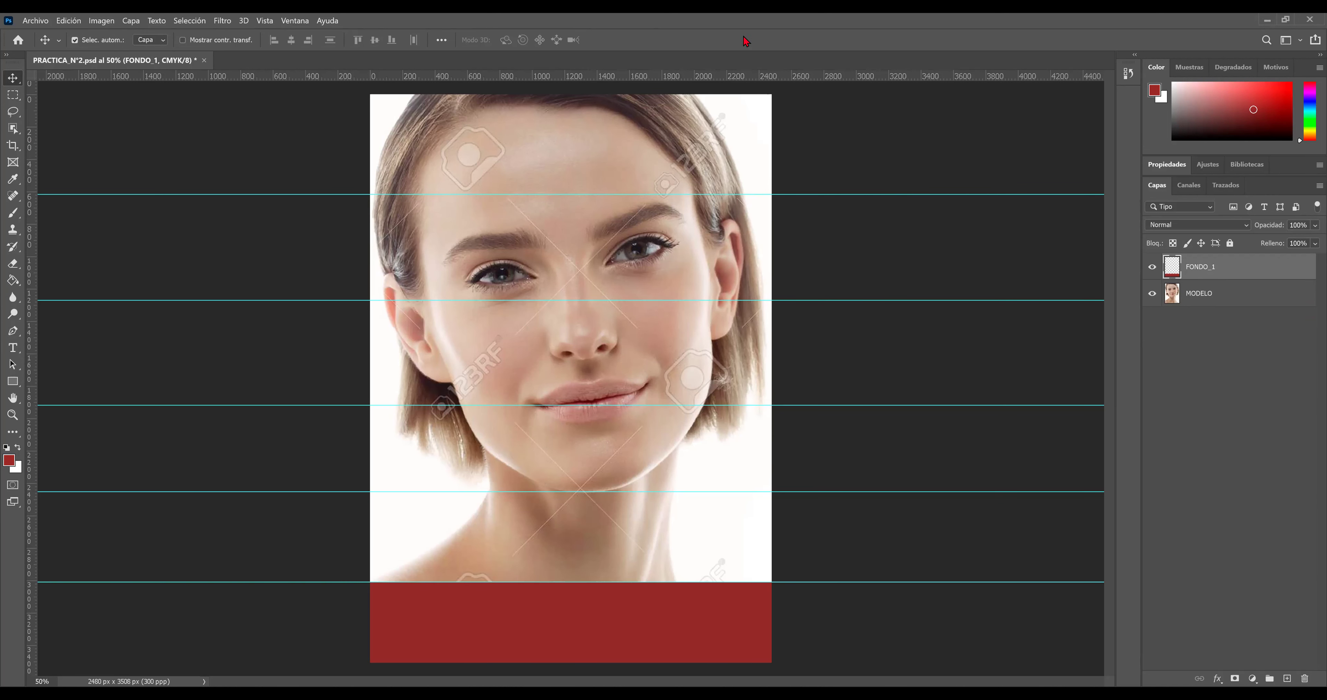
click(1153, 267)
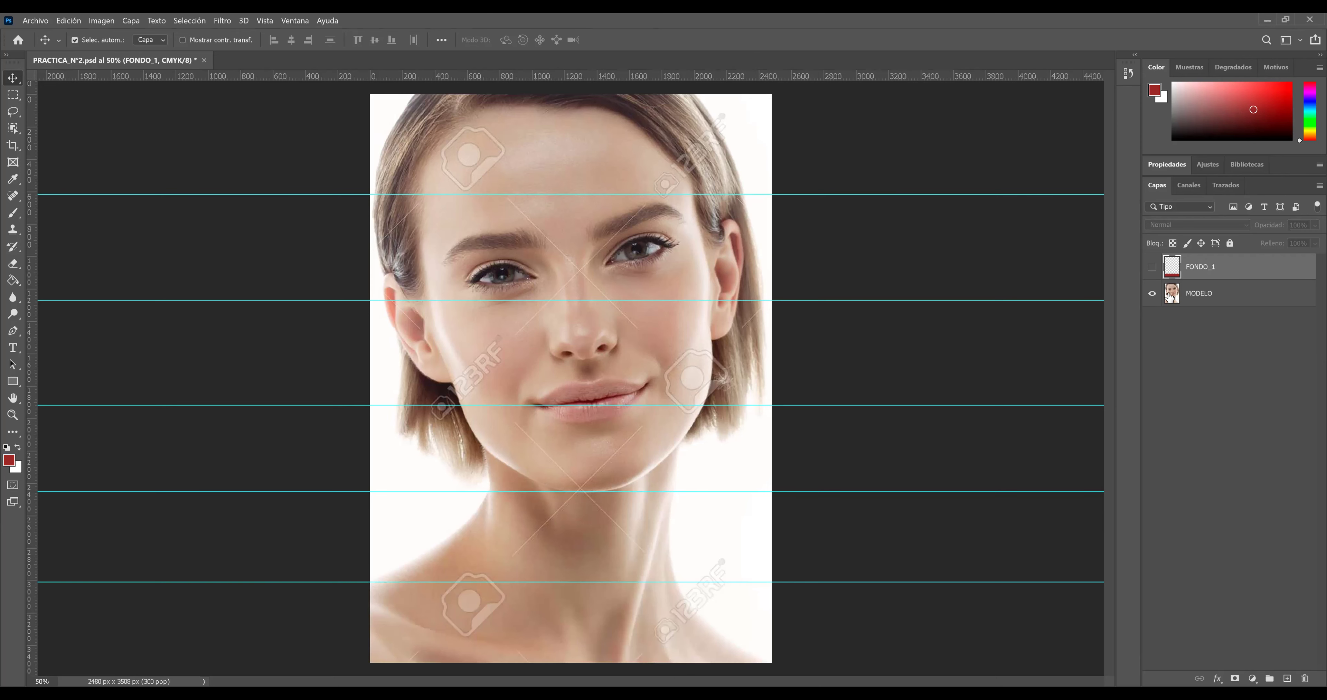
click(1171, 298)
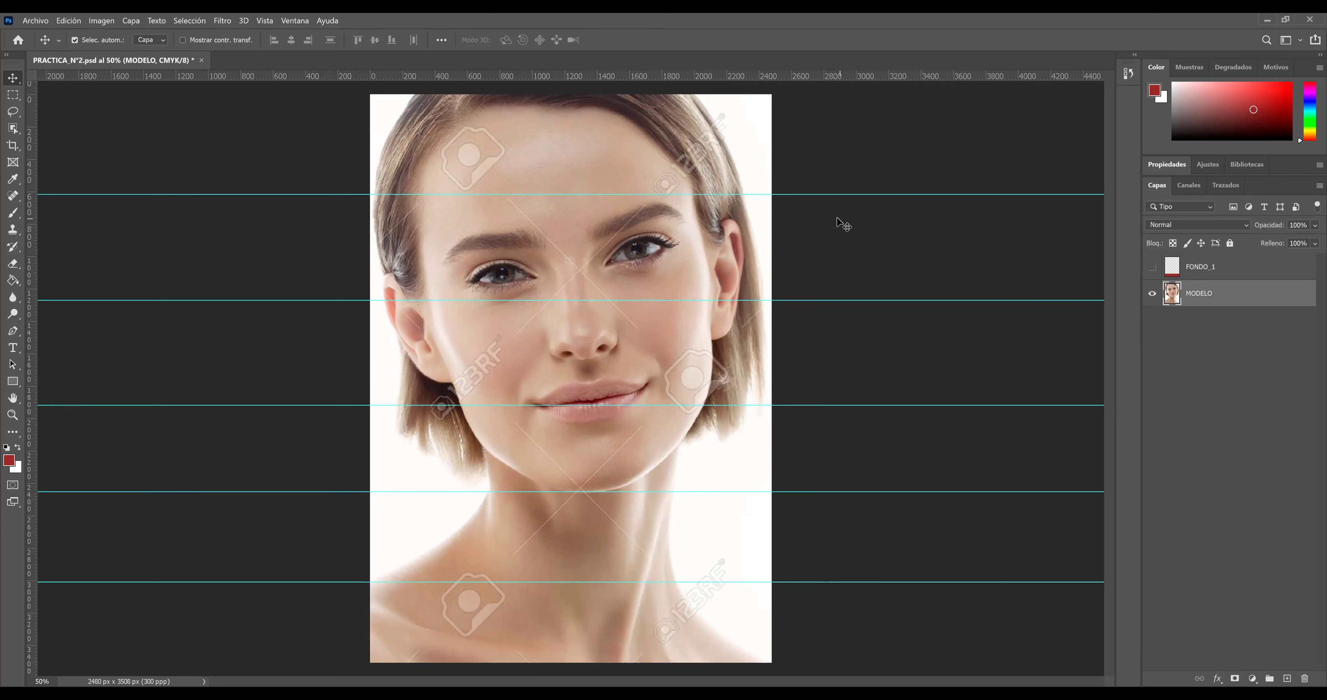
Show the red FONDO_1 band over the portrait and try a 25% opacity
click(1152, 268)
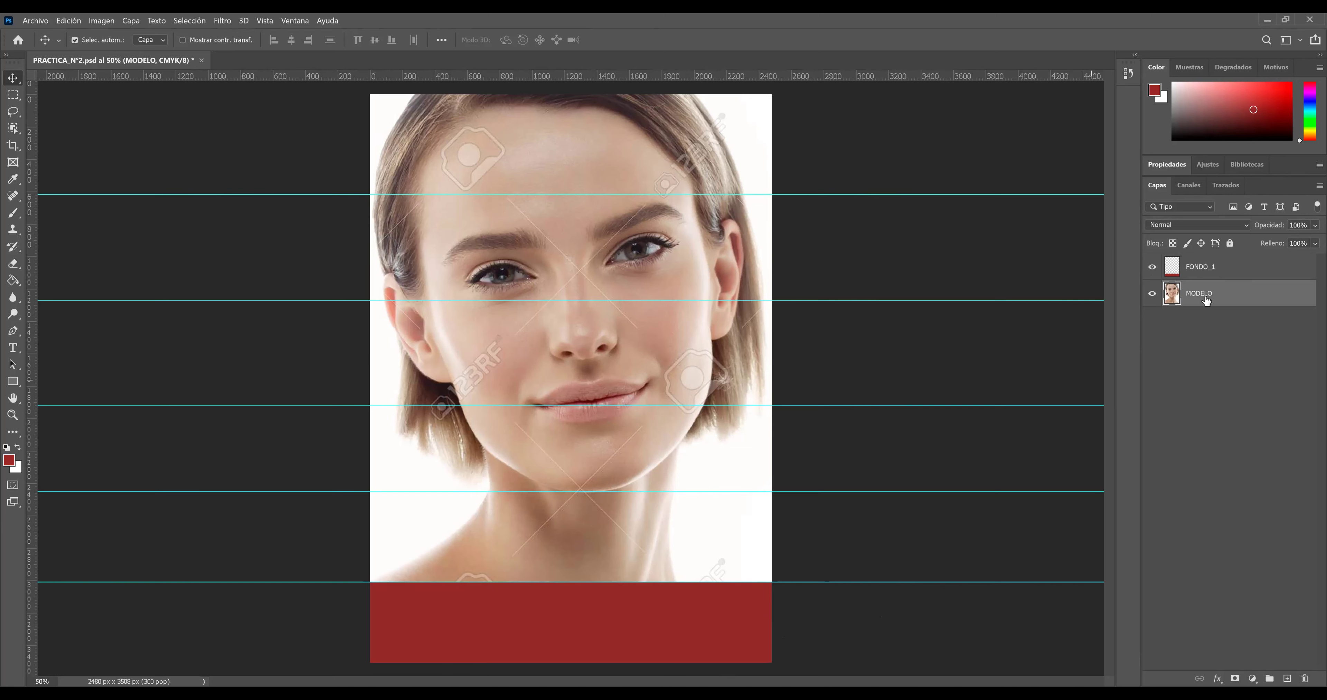
click(1213, 270)
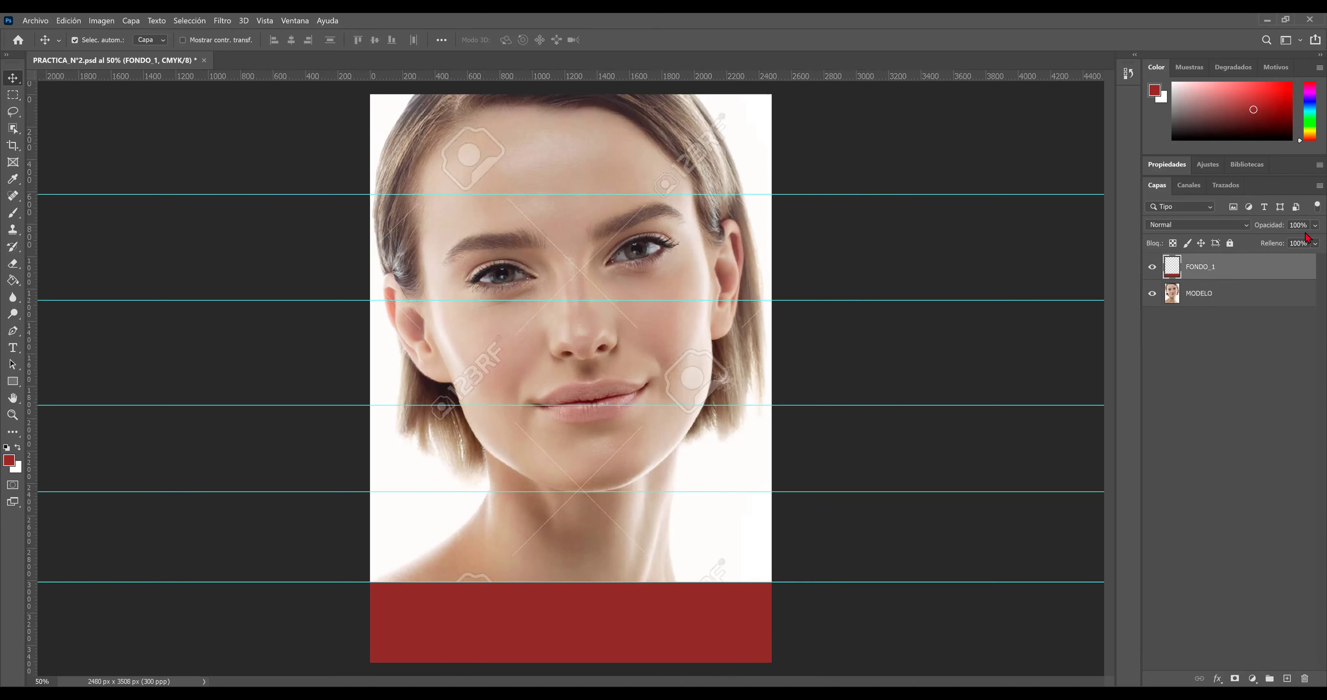
click(1314, 225)
drag(1310, 245, 1290, 246)
click(1306, 225)
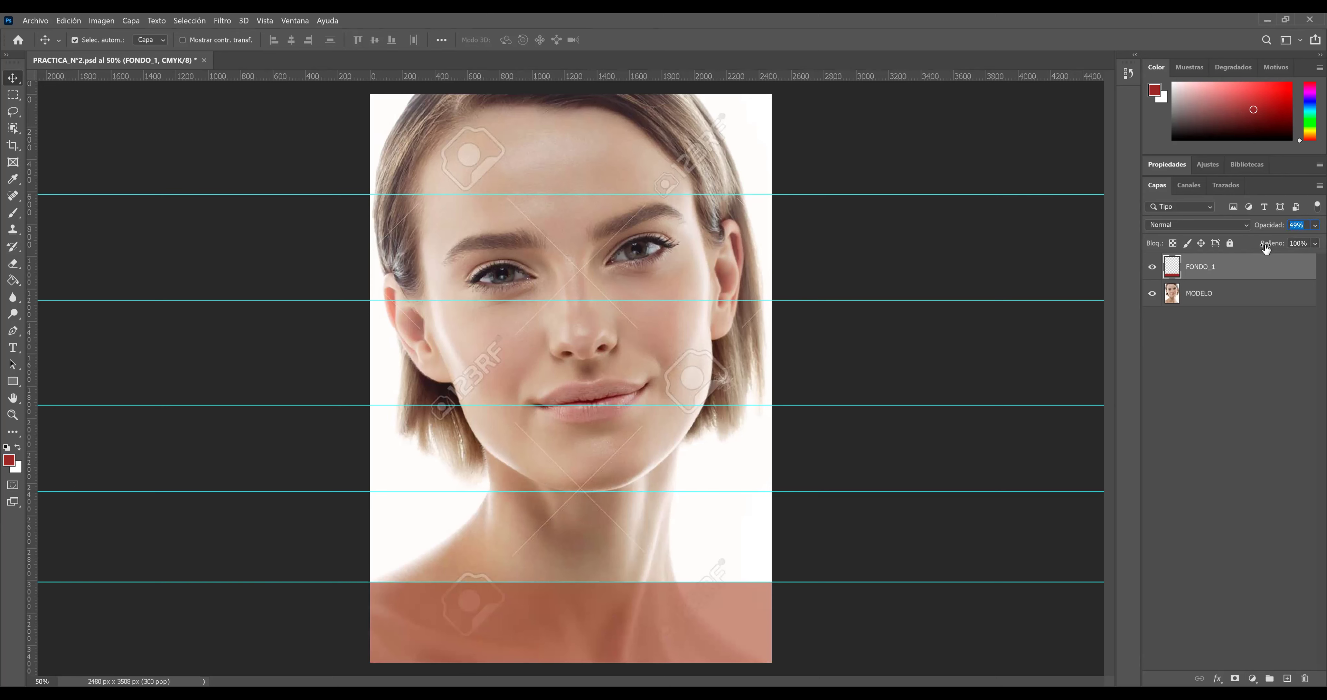
text(25)
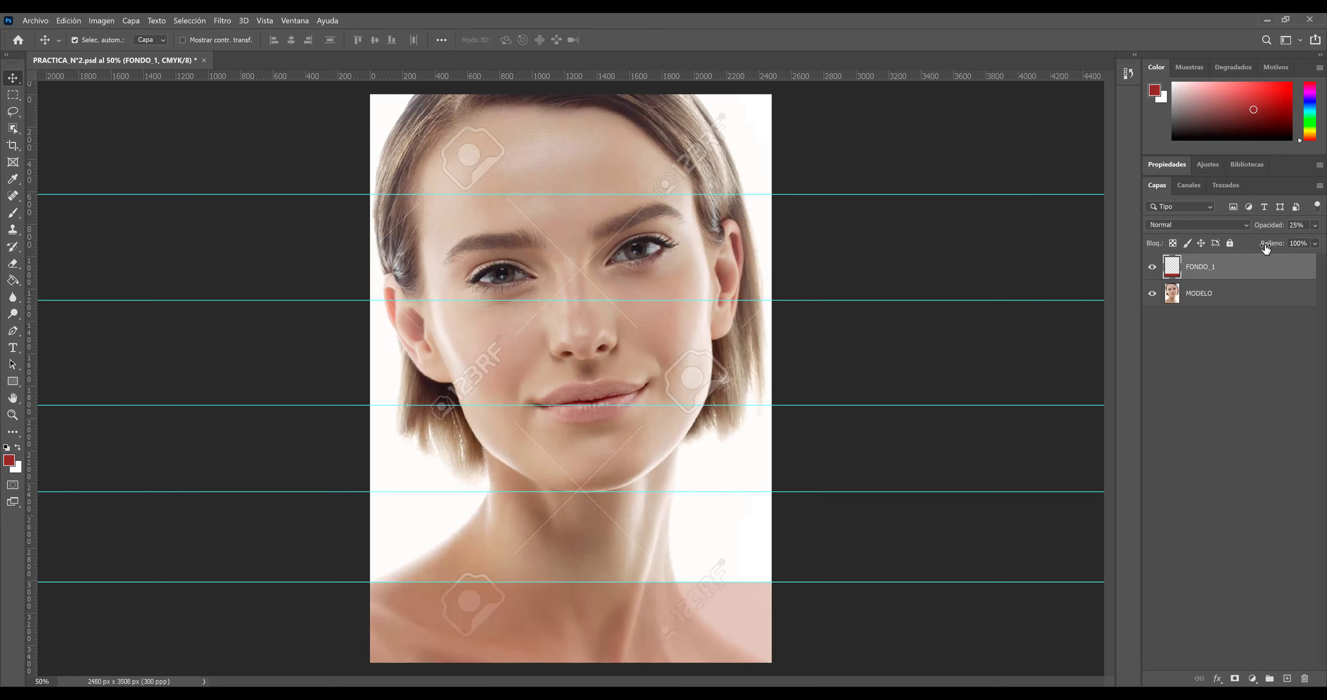
Toggle the red band's visibility to compare, then set FONDO_1's opacity to 20%
click(1049, 250)
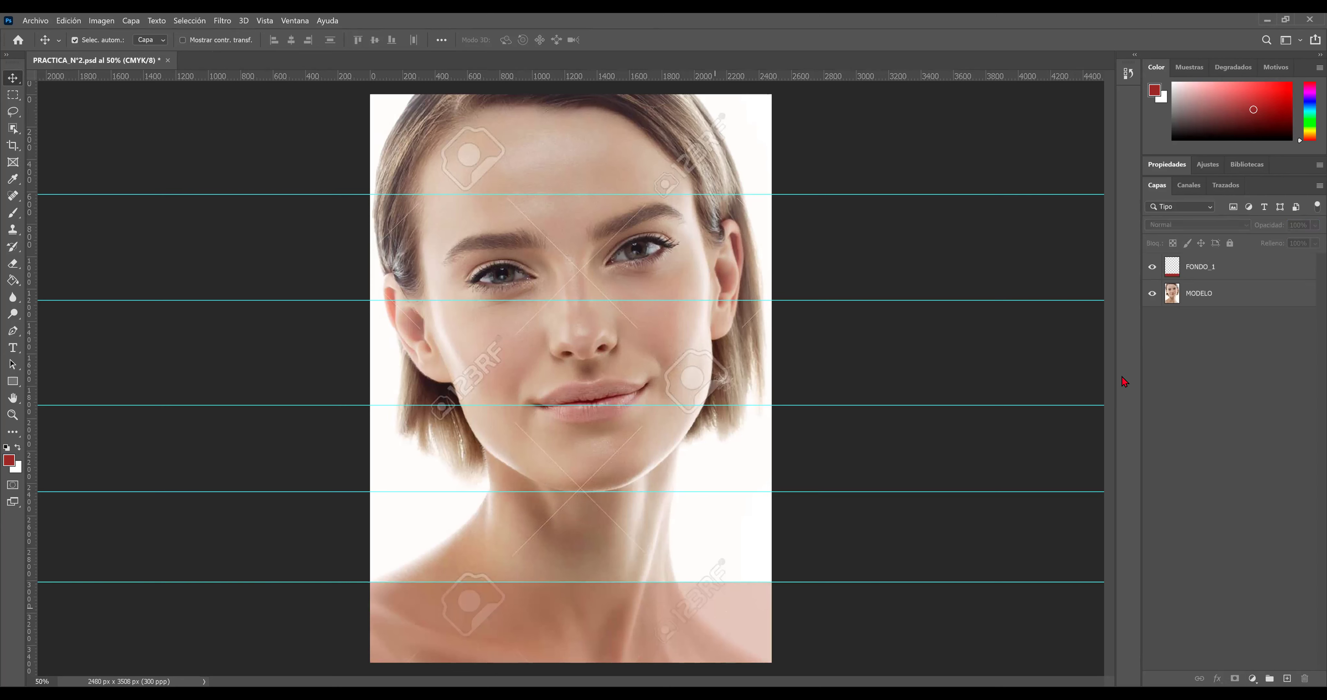
click(1151, 273)
click(1151, 273)
click(1151, 273)
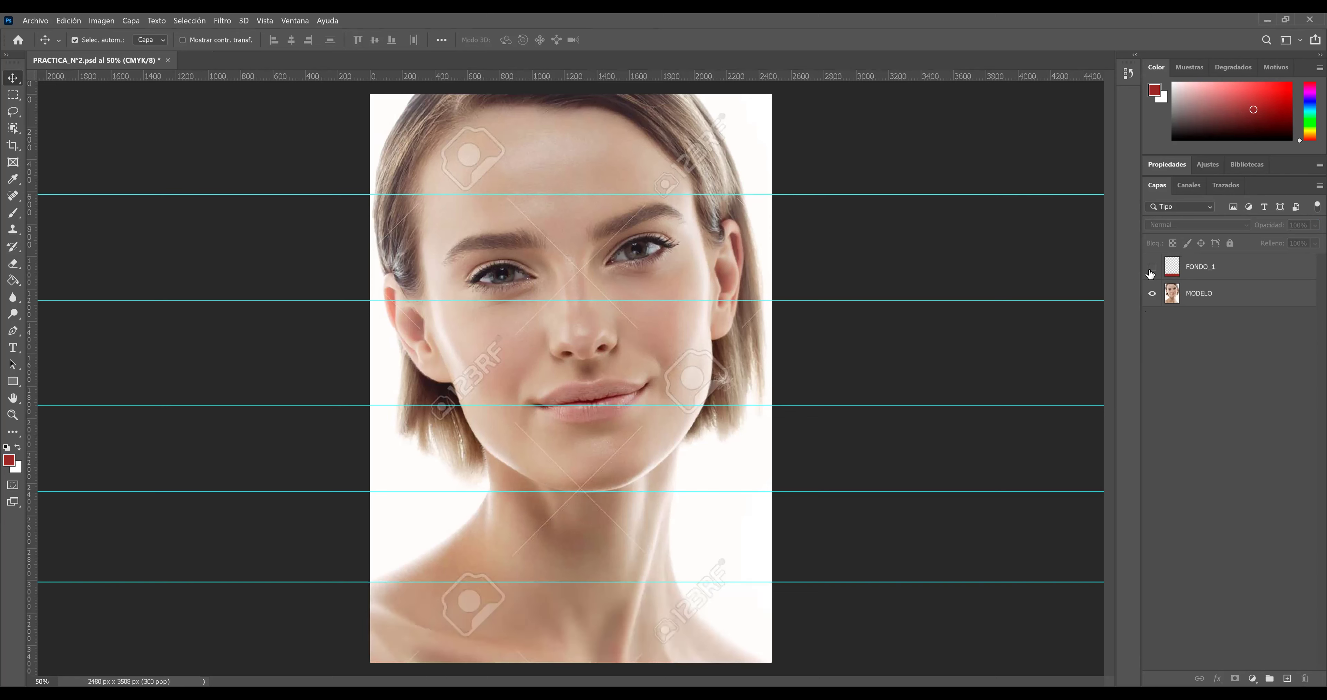
click(1151, 273)
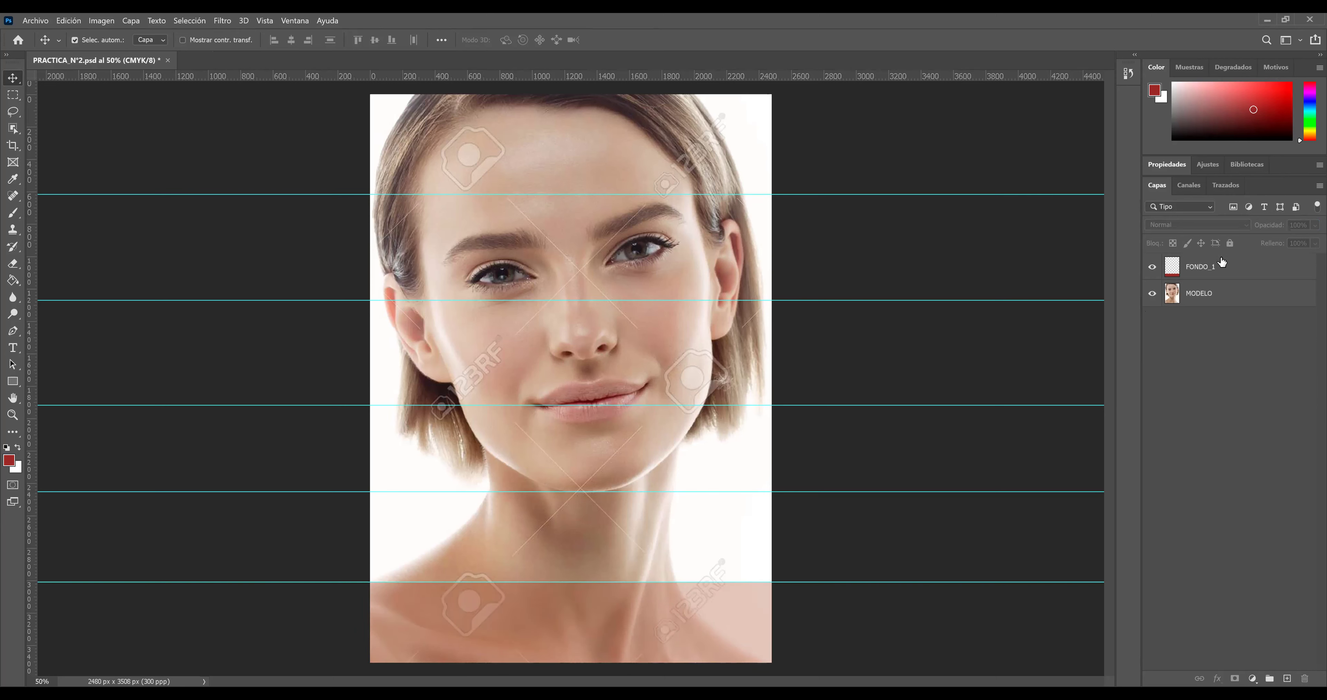
click(1220, 265)
click(1290, 225)
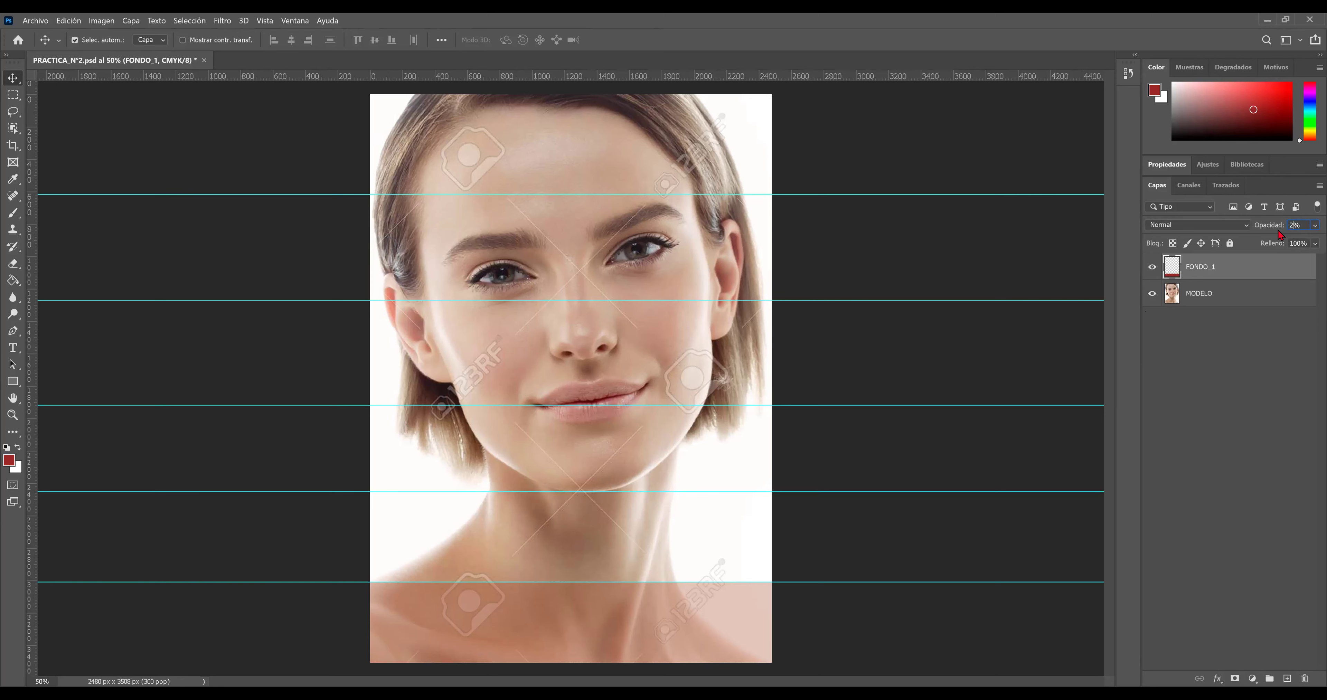
text(20)
key(Return)
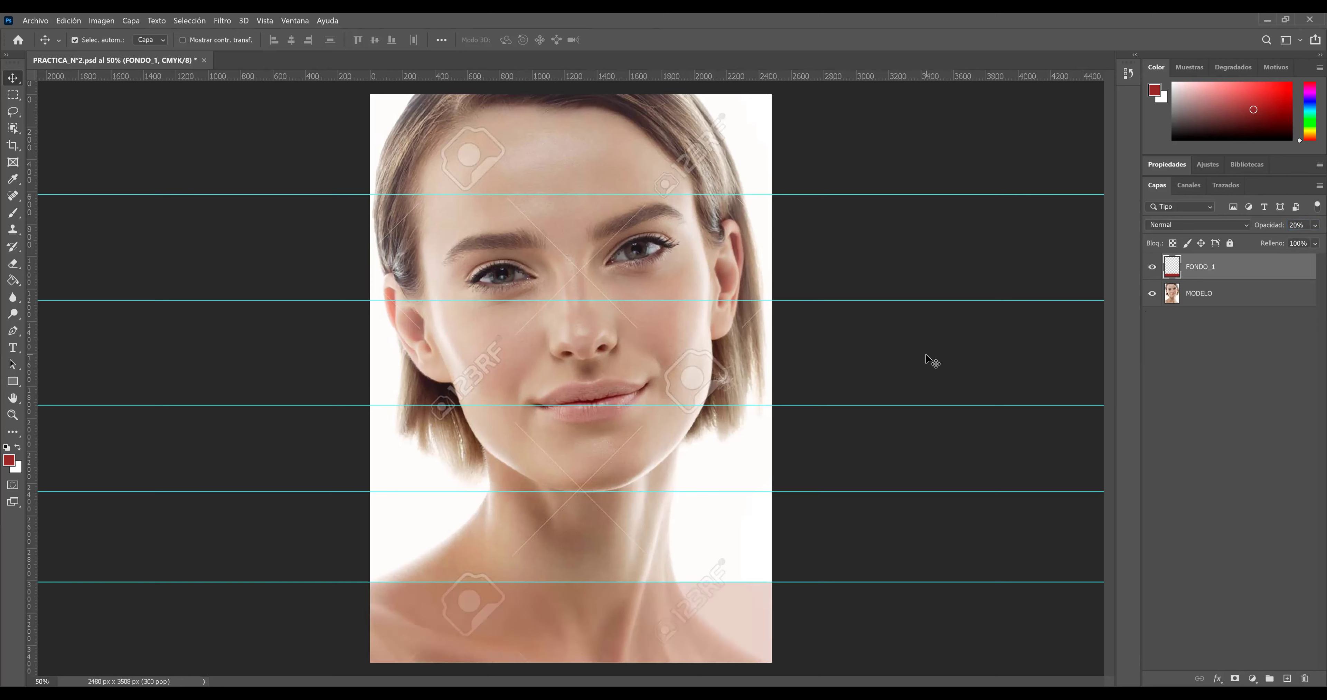
click(934, 368)
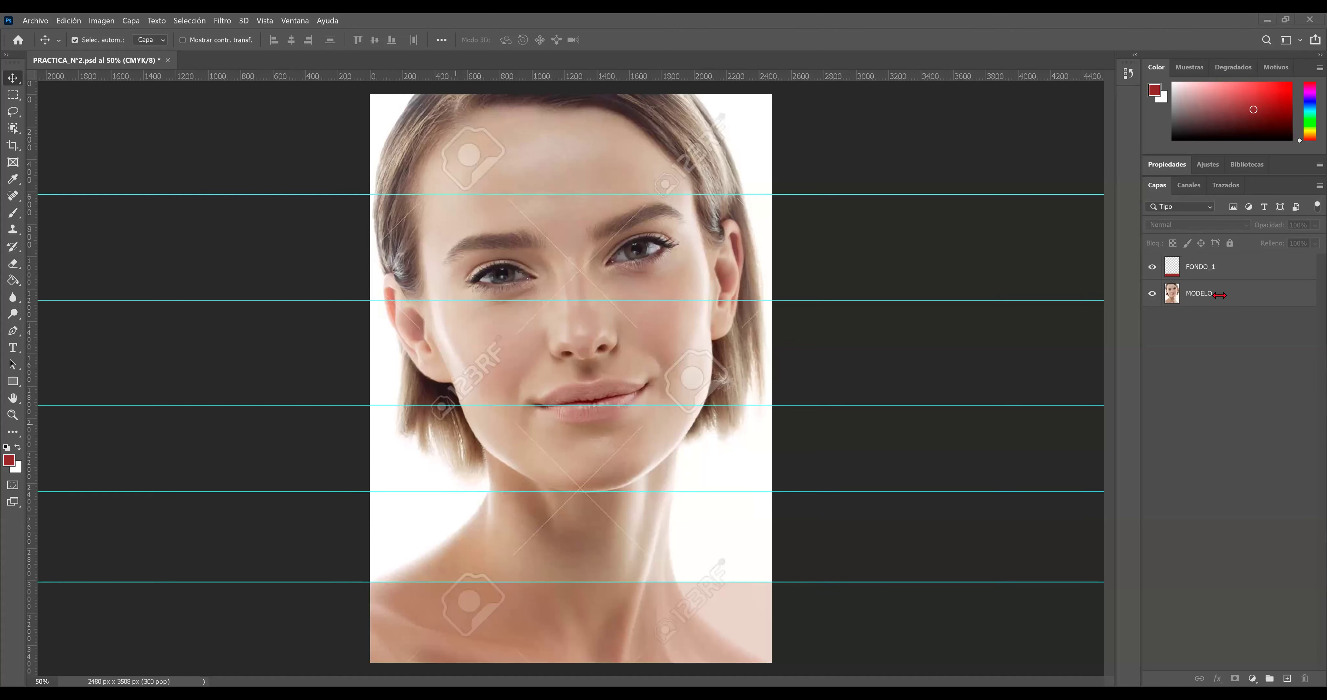
Add a new layer named FONDO_2 above FONDO_1
click(1216, 274)
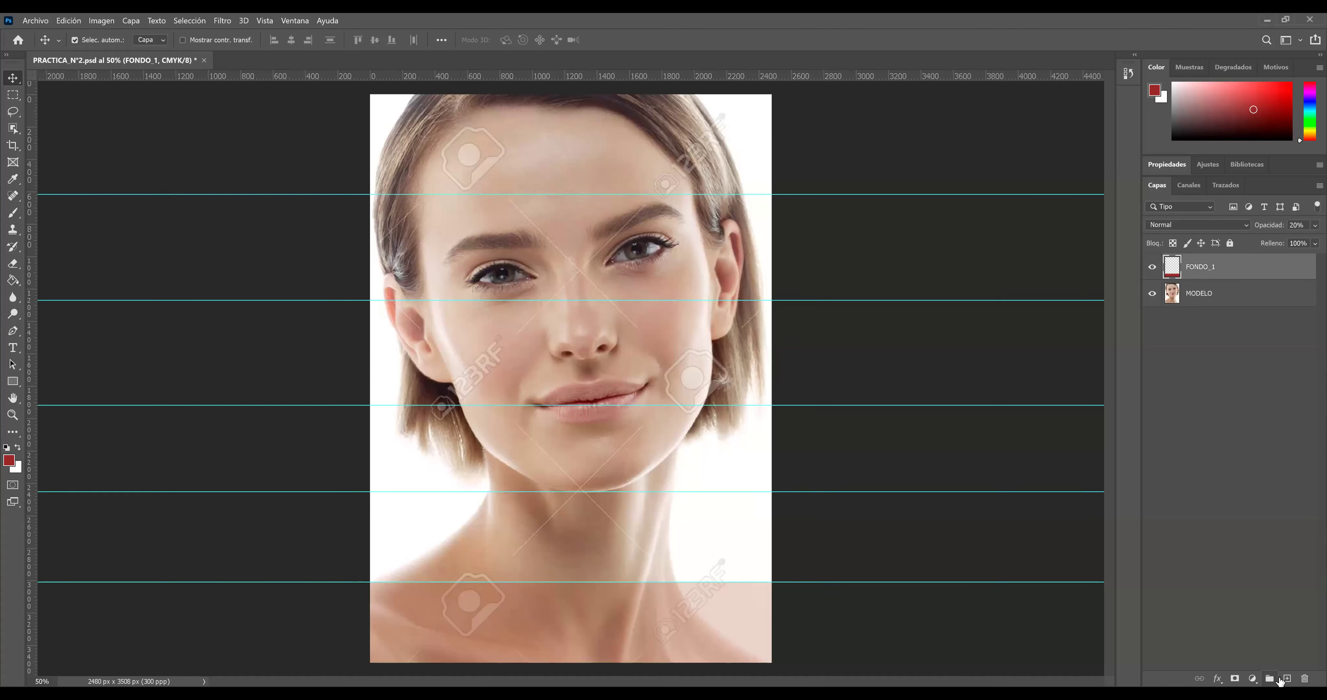
click(1286, 678)
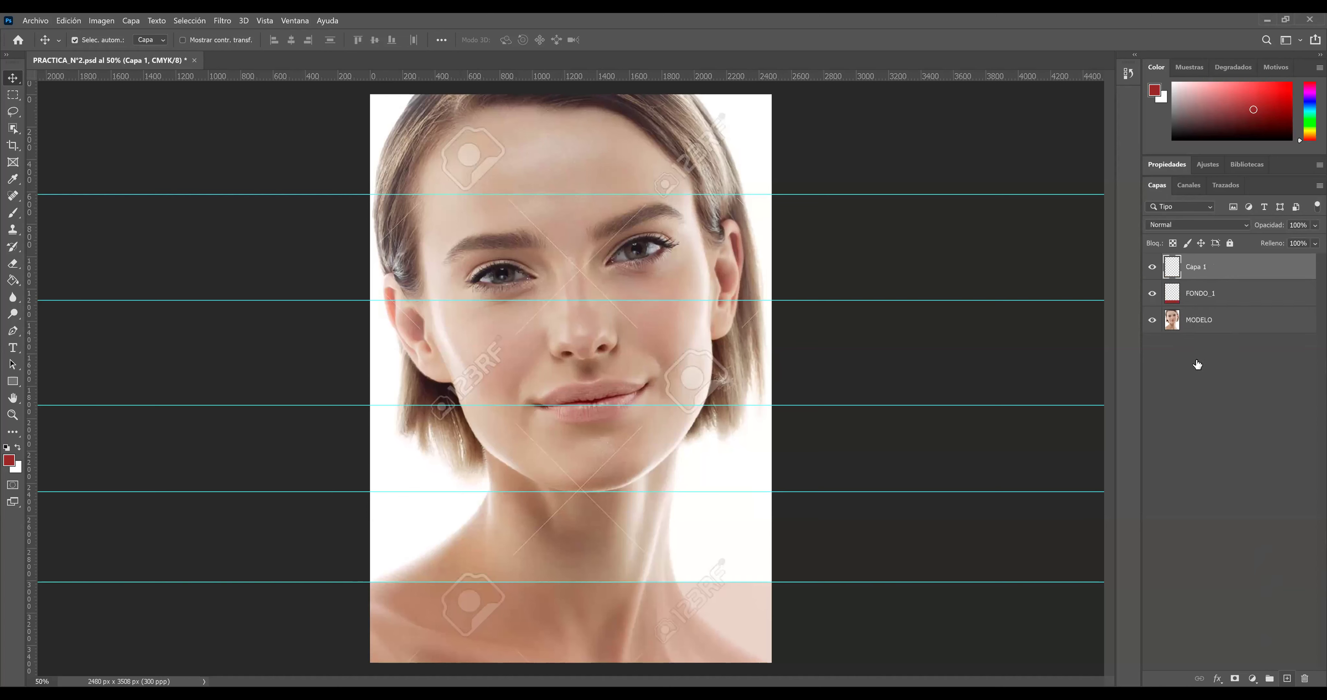
double_click(1194, 272)
text(FONDO_2)
click(1240, 501)
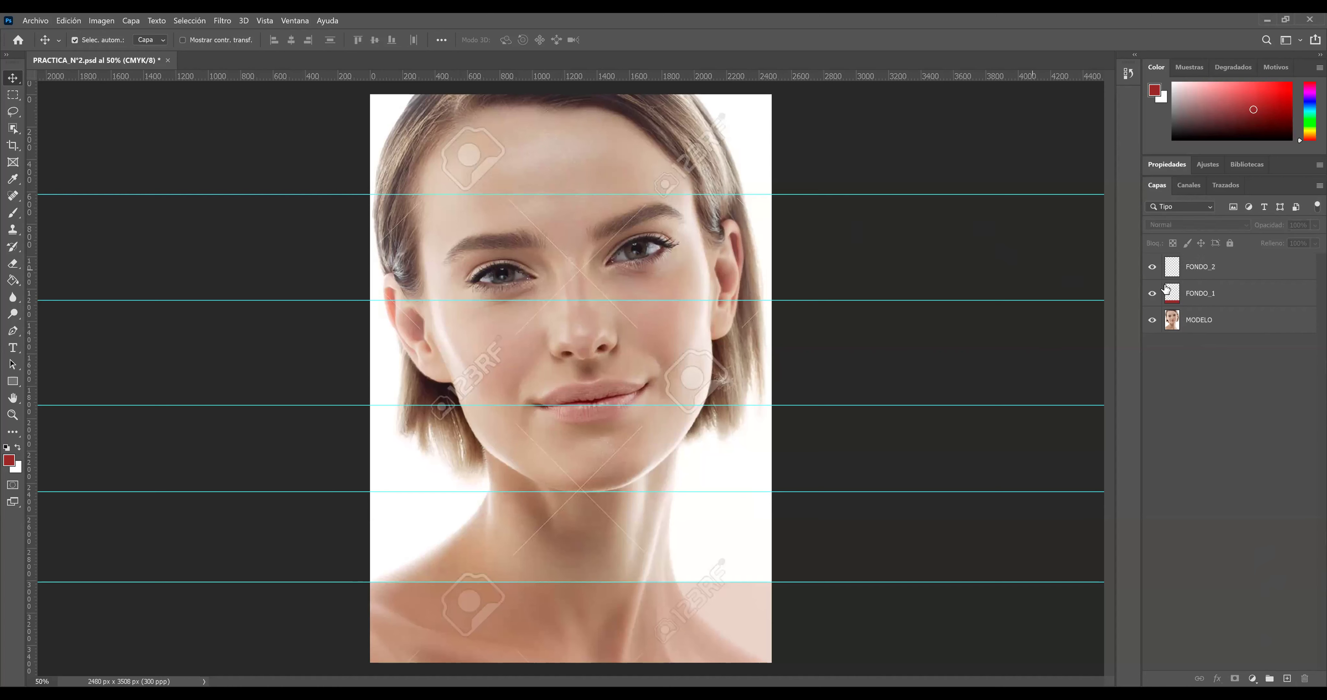
click(1196, 276)
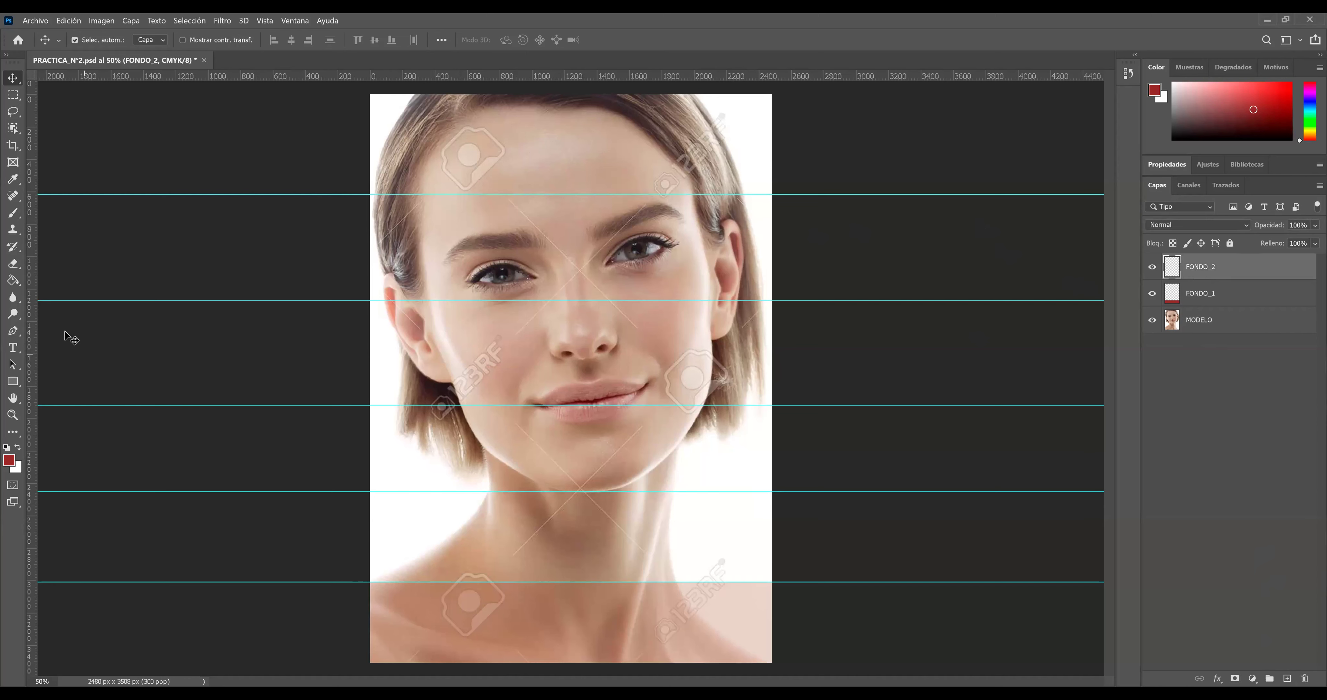
Draw a rectangular selection of the band between the fourth and fifth guides
click(10, 101)
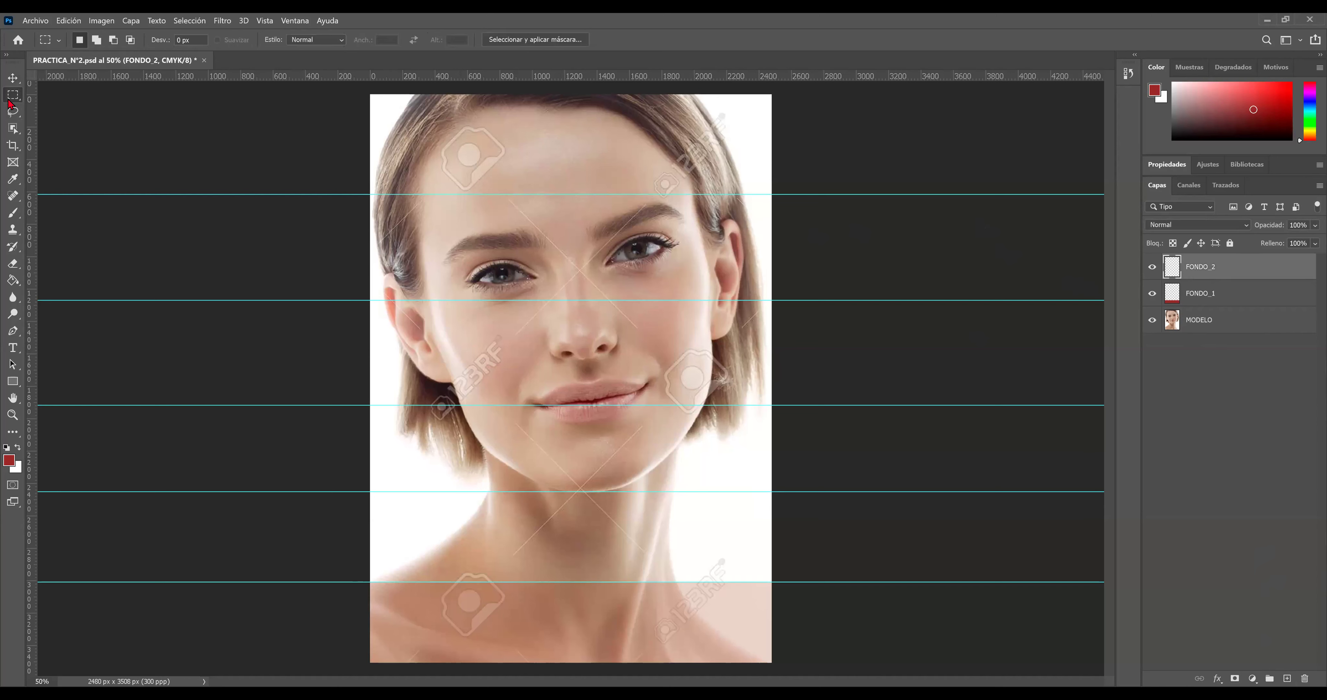
right_click(10, 102)
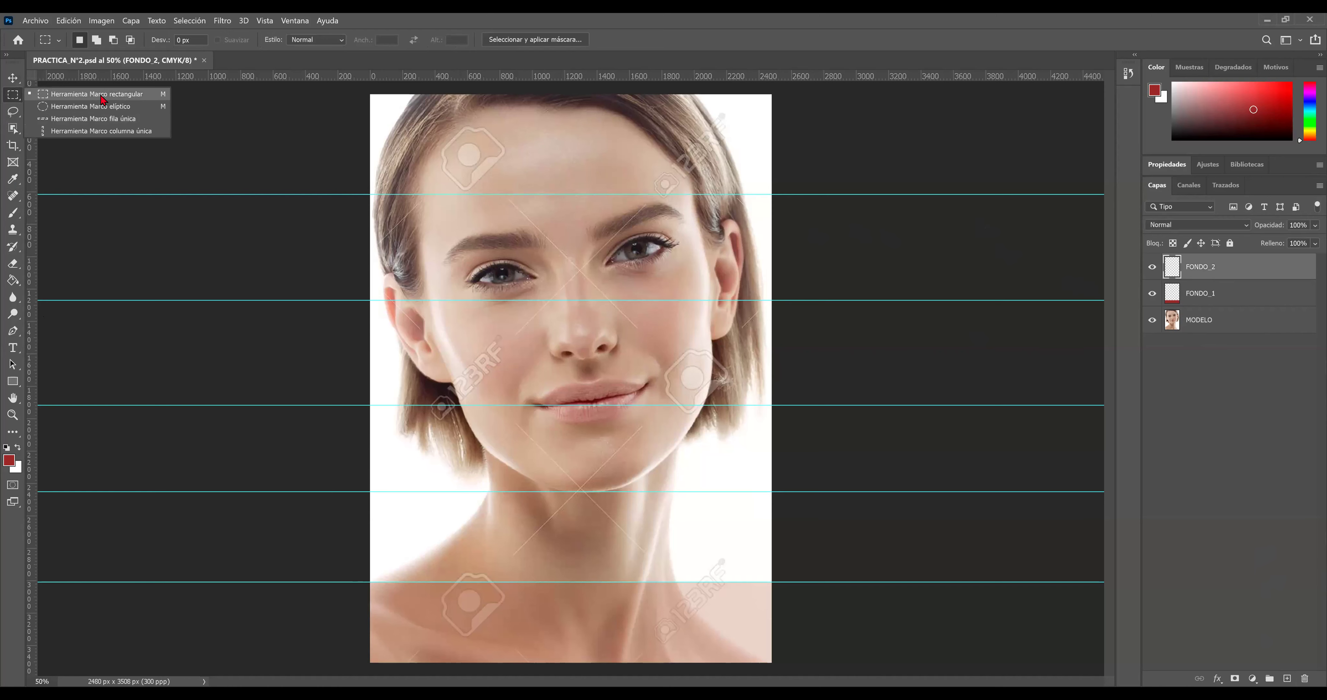
click(102, 98)
drag(368, 492, 442, 521)
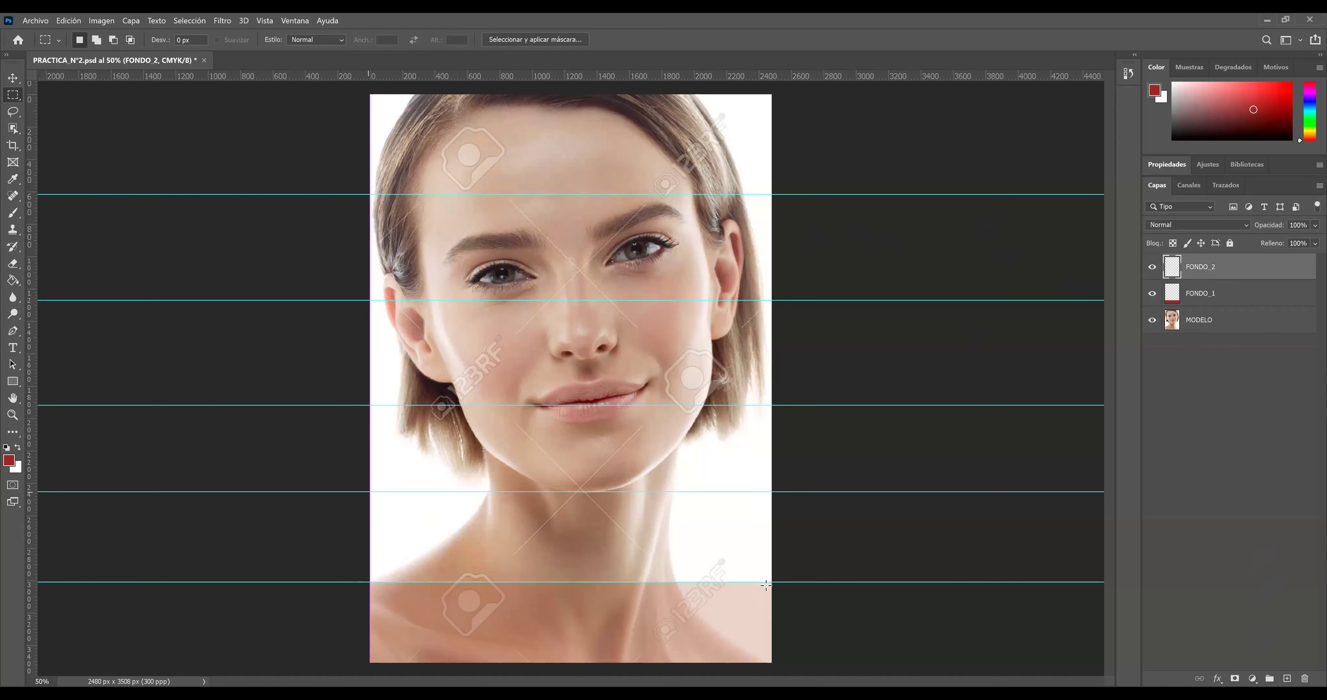
drag(770, 581, 772, 583)
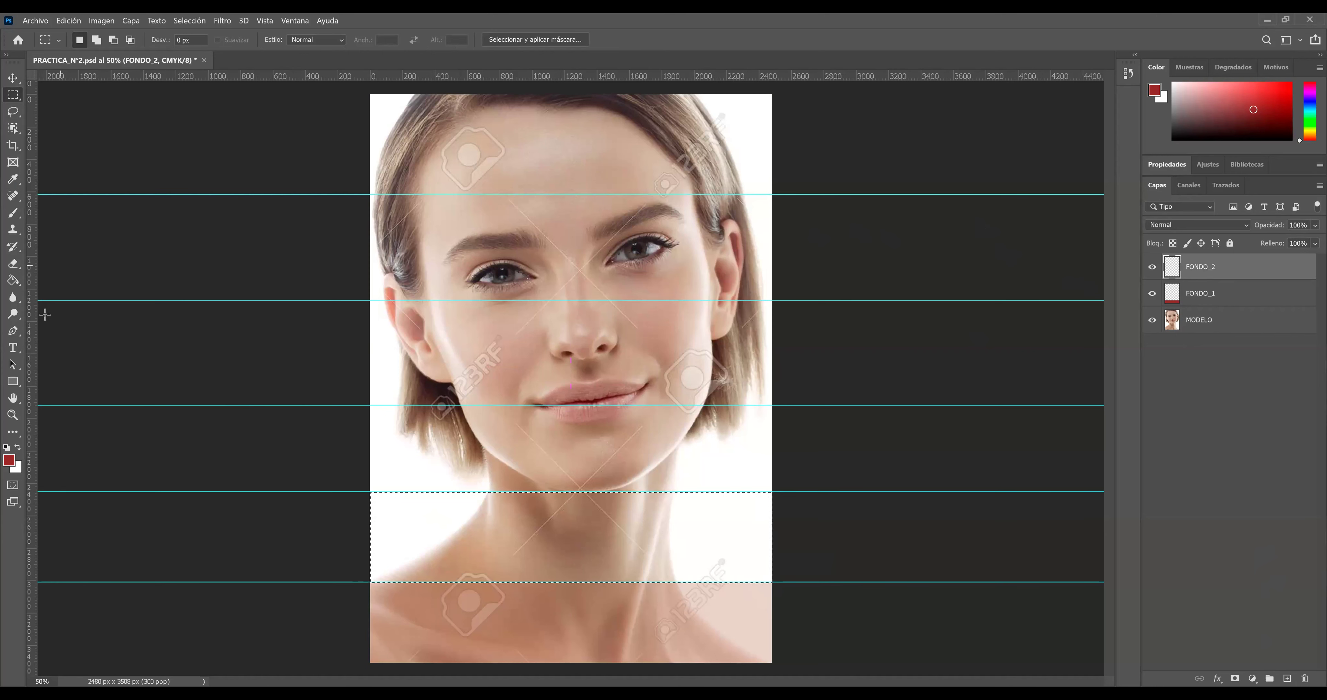
Fill the selected band bright green at 20% layer opacity and deselect
click(12, 280)
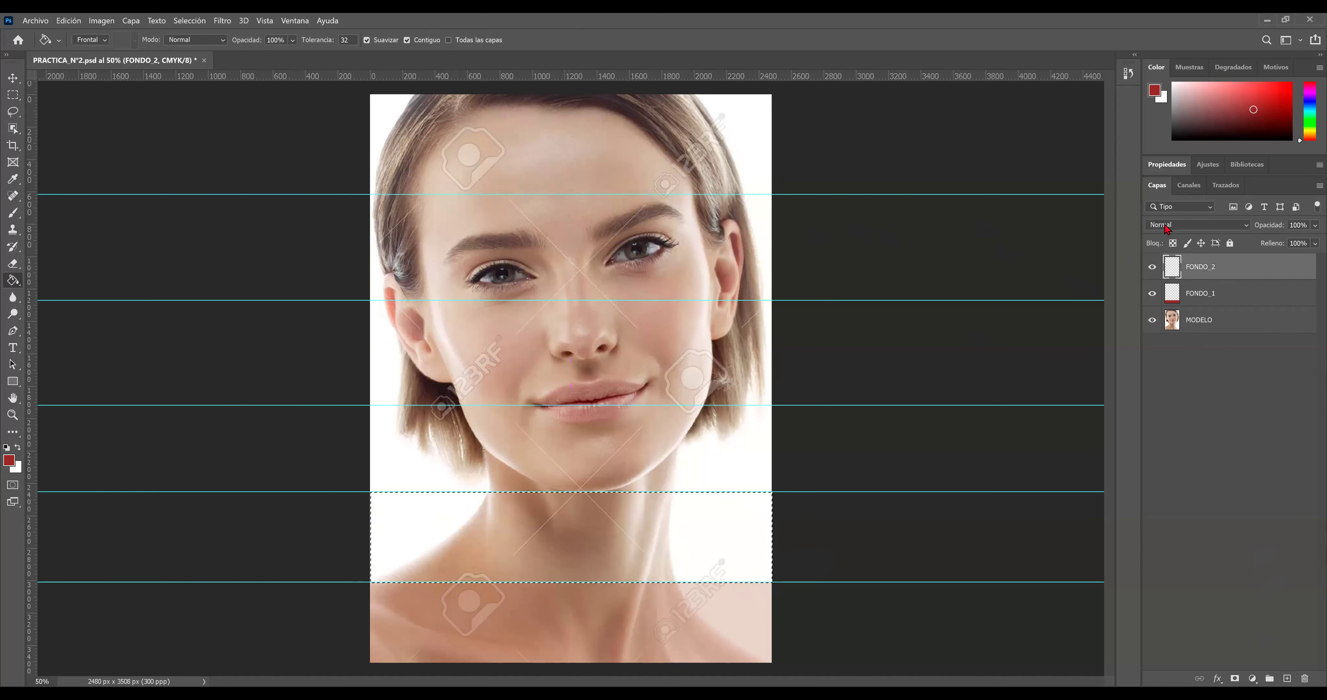
click(1309, 127)
click(1254, 97)
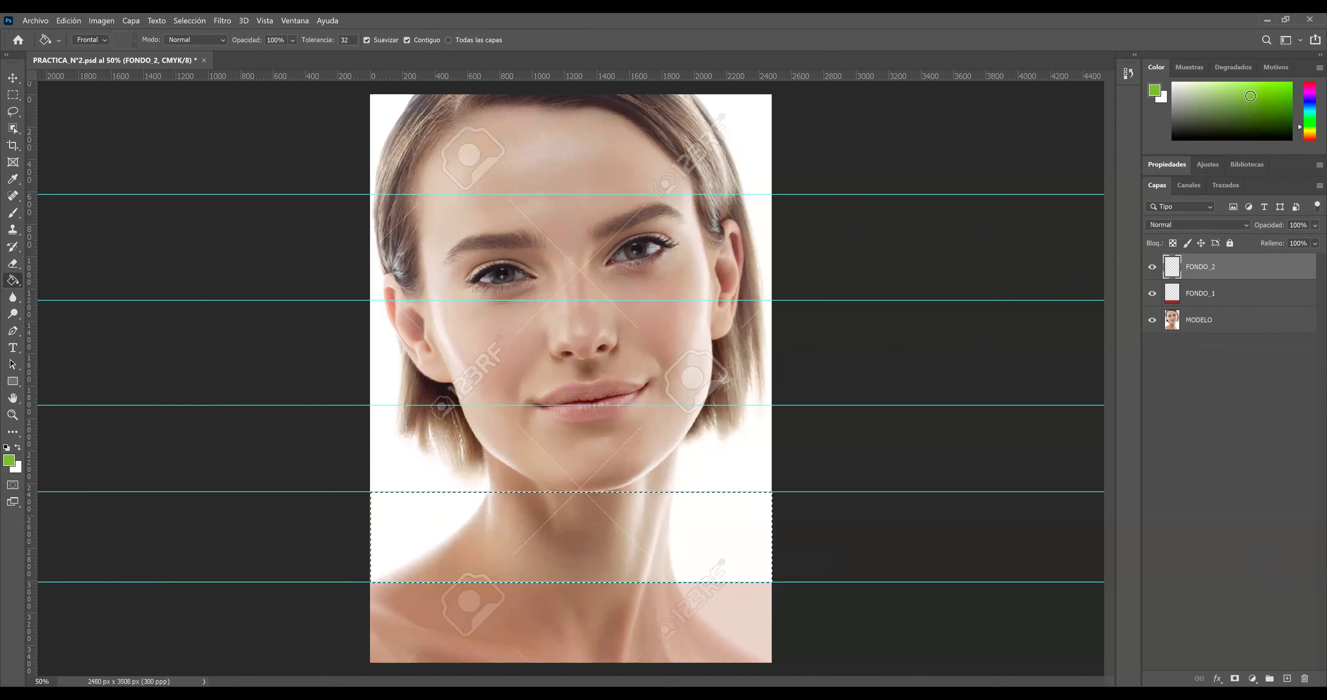
click(684, 523)
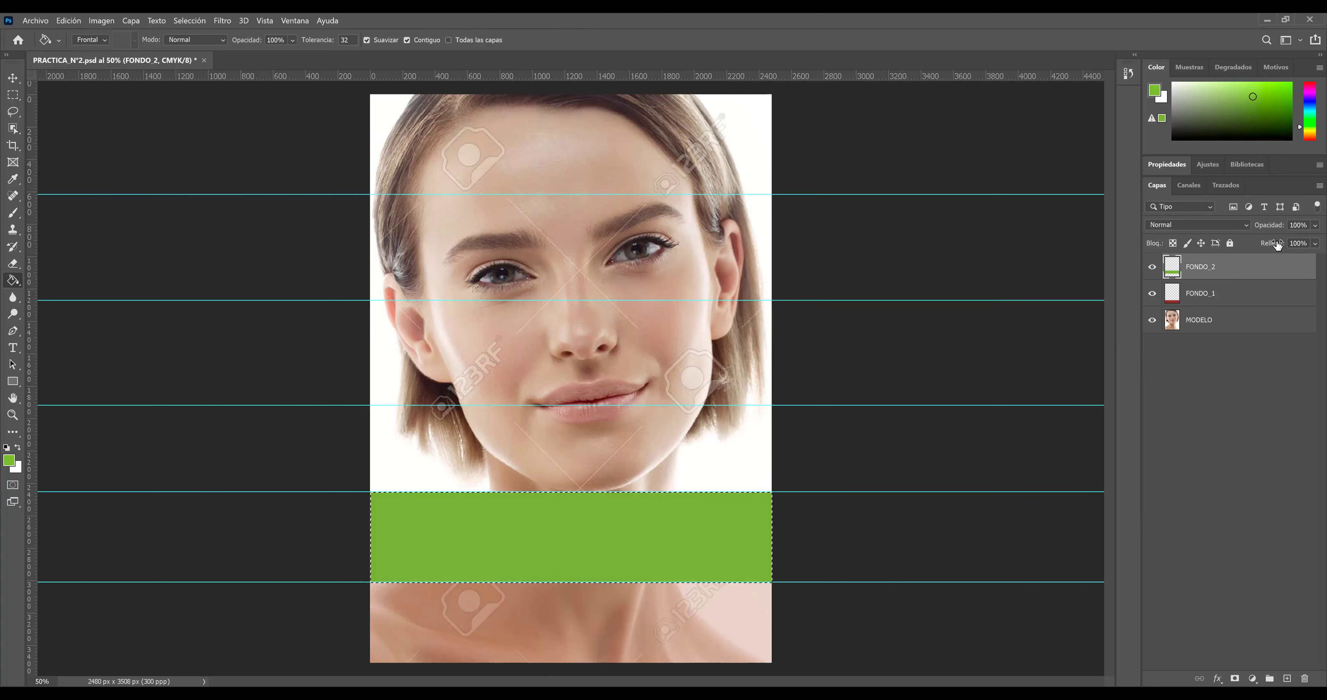
click(1297, 225)
text(25)
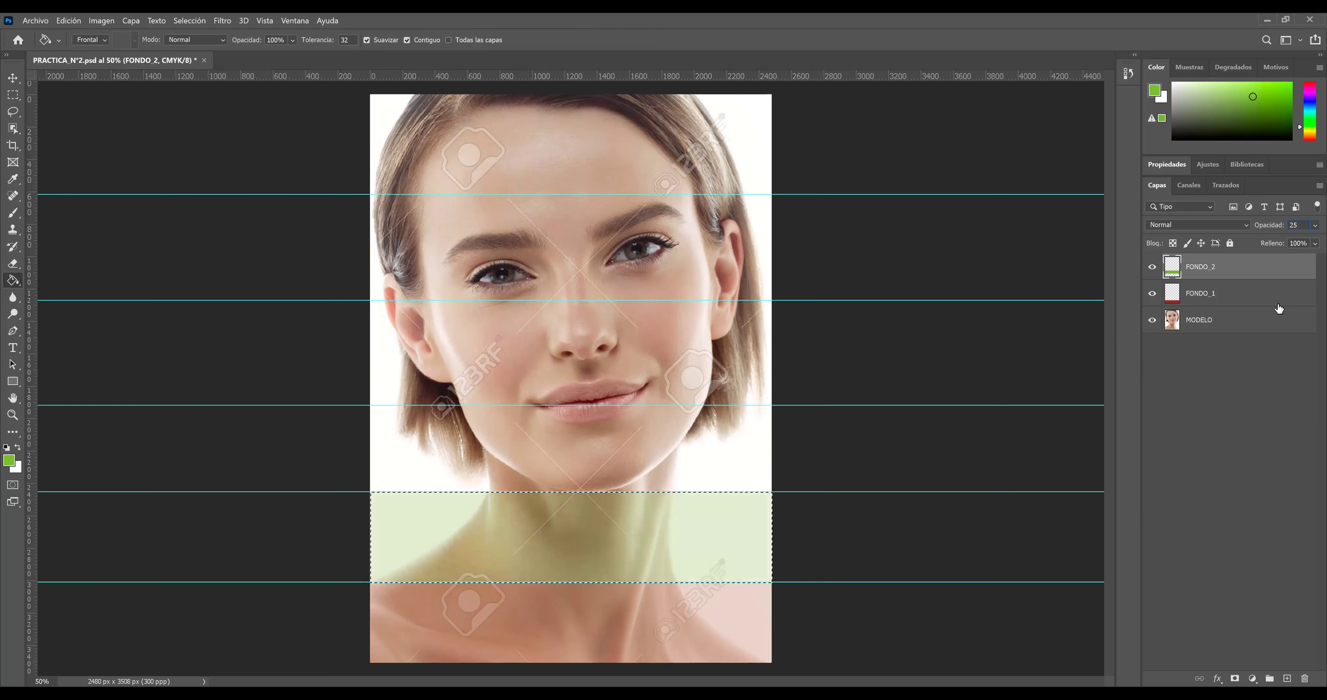
key(BackSpace)
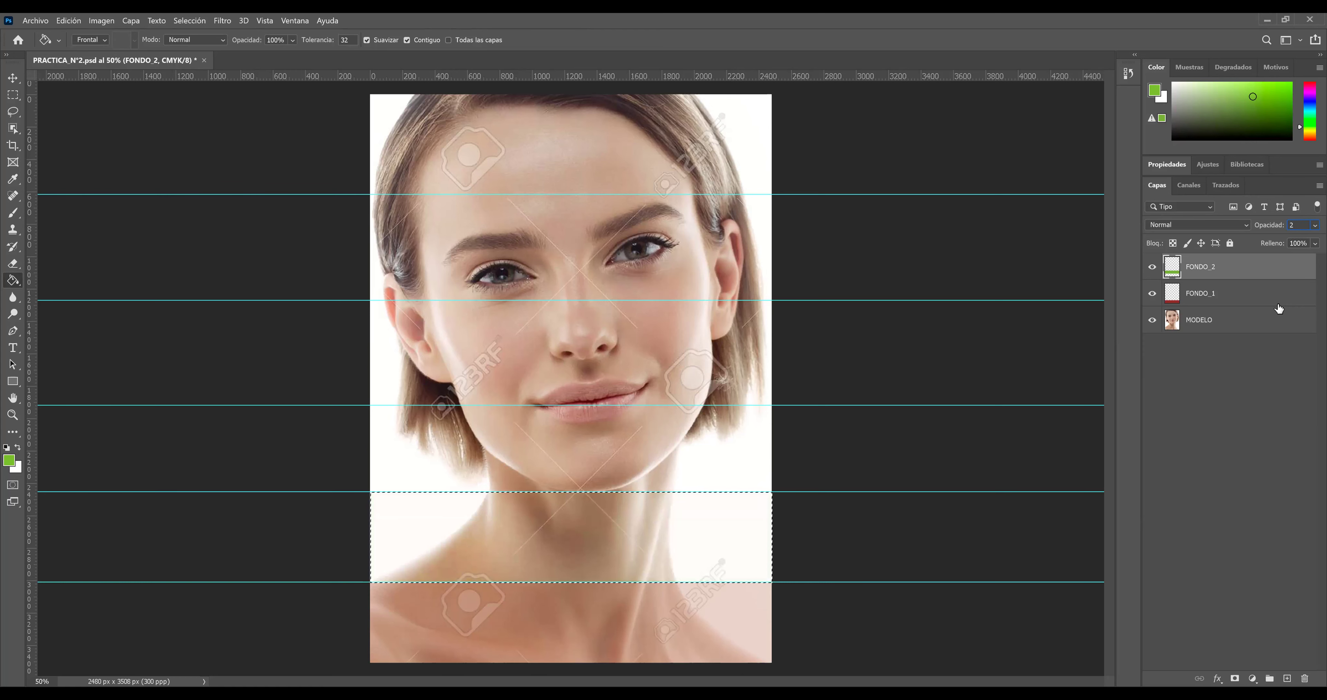
text(0)
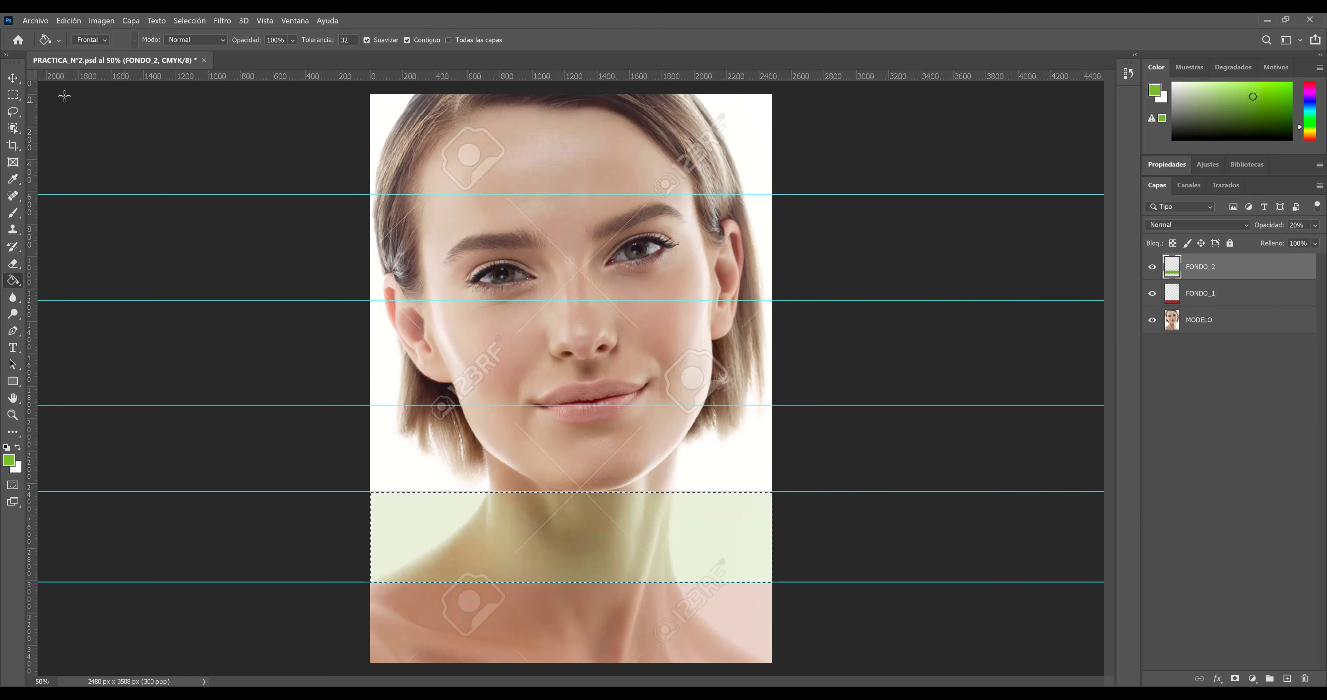
key(ctrl+d)
Add a layer named FONDO_3 and select the chin band between the third and fourth guides
click(1287, 681)
double_click(1201, 267)
text(FONDO_3)
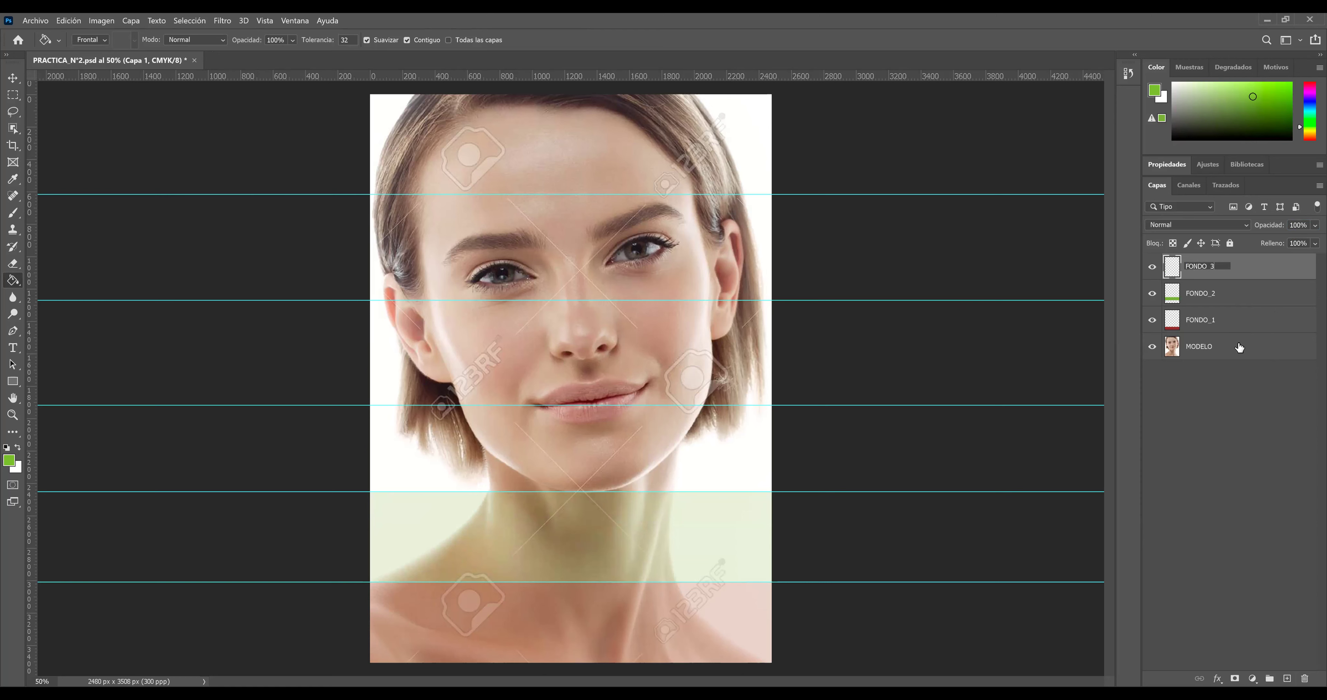
key(Return)
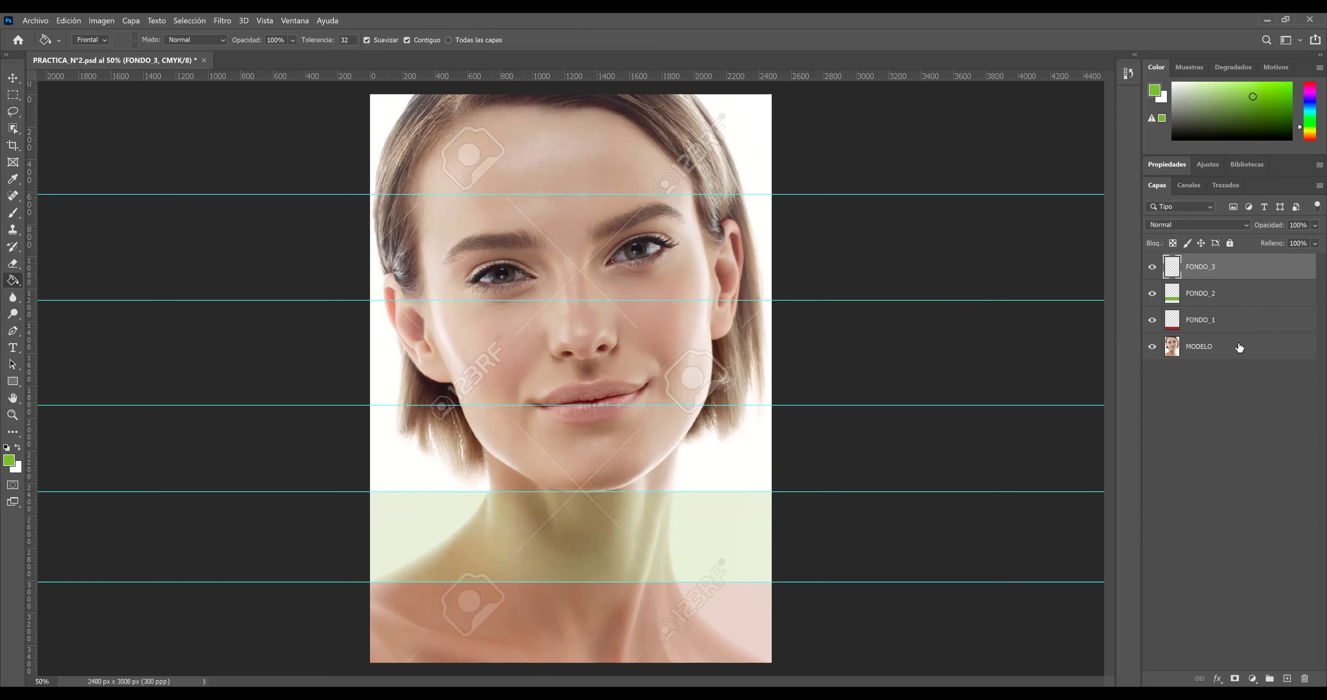
click(13, 95)
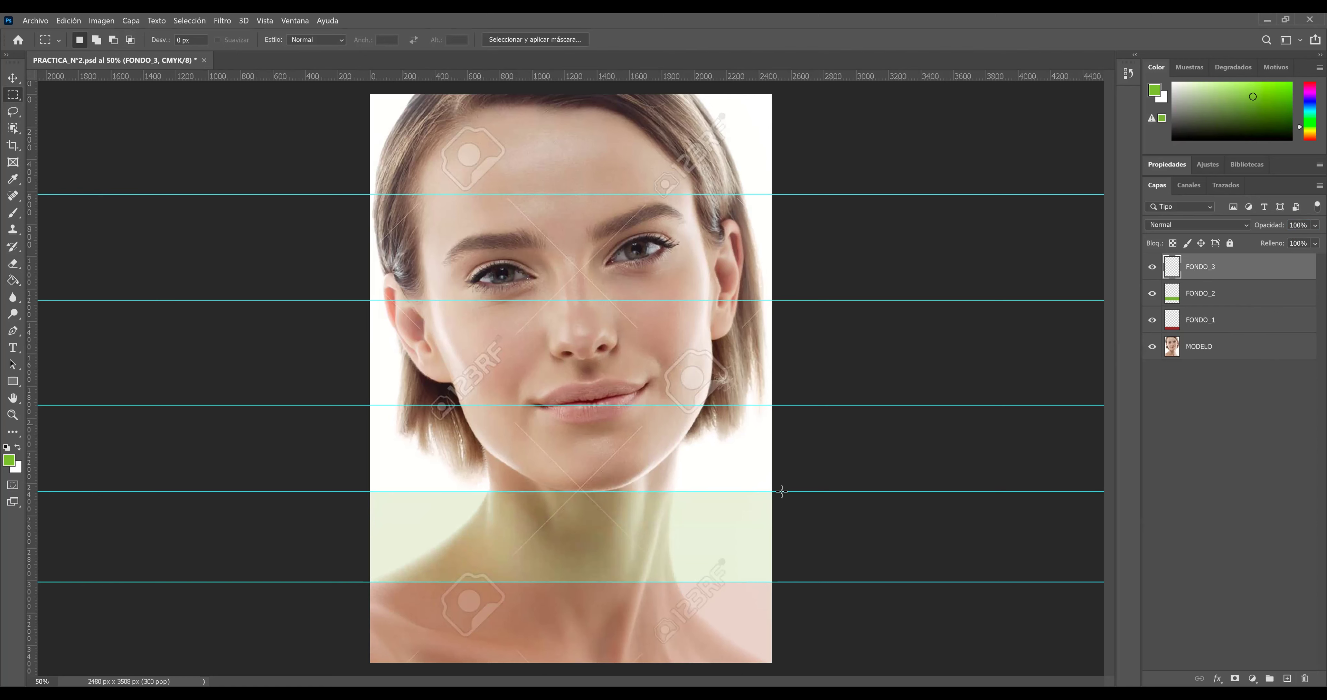
drag(783, 491, 371, 406)
Fill the chin band pale orange-yellow at 20% opacity and deselect
click(13, 280)
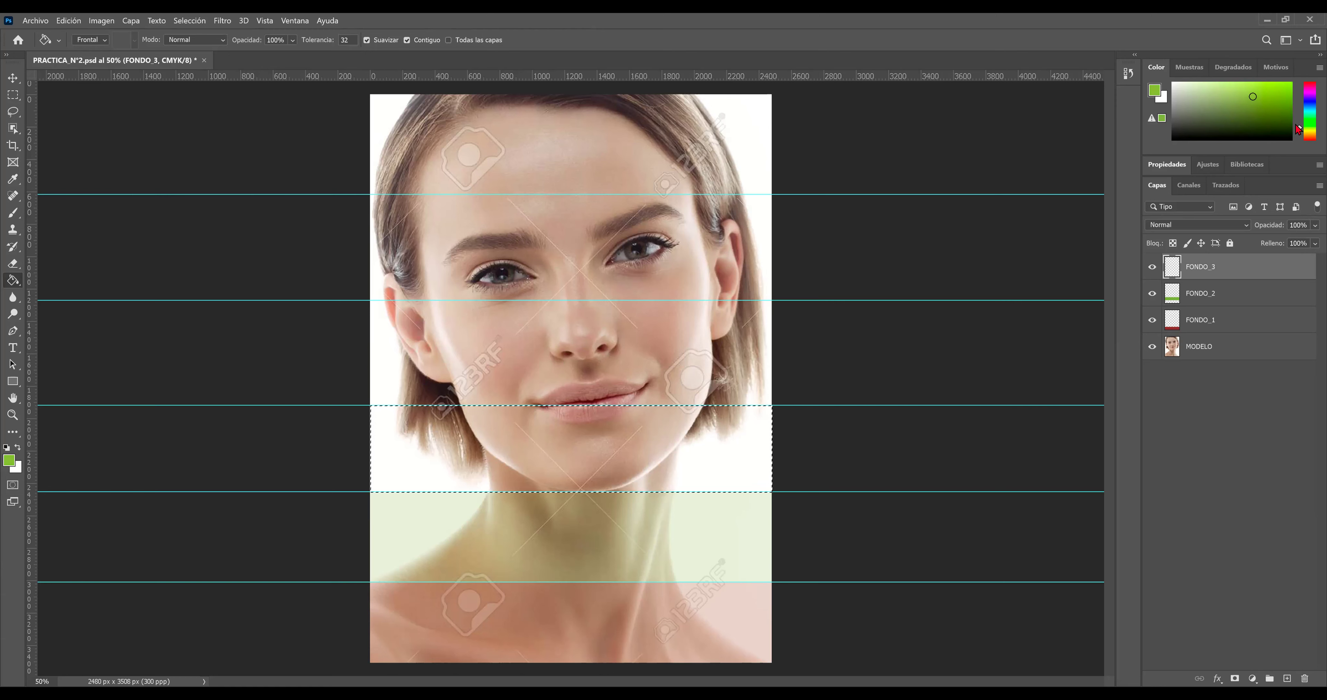
drag(1308, 130, 1305, 133)
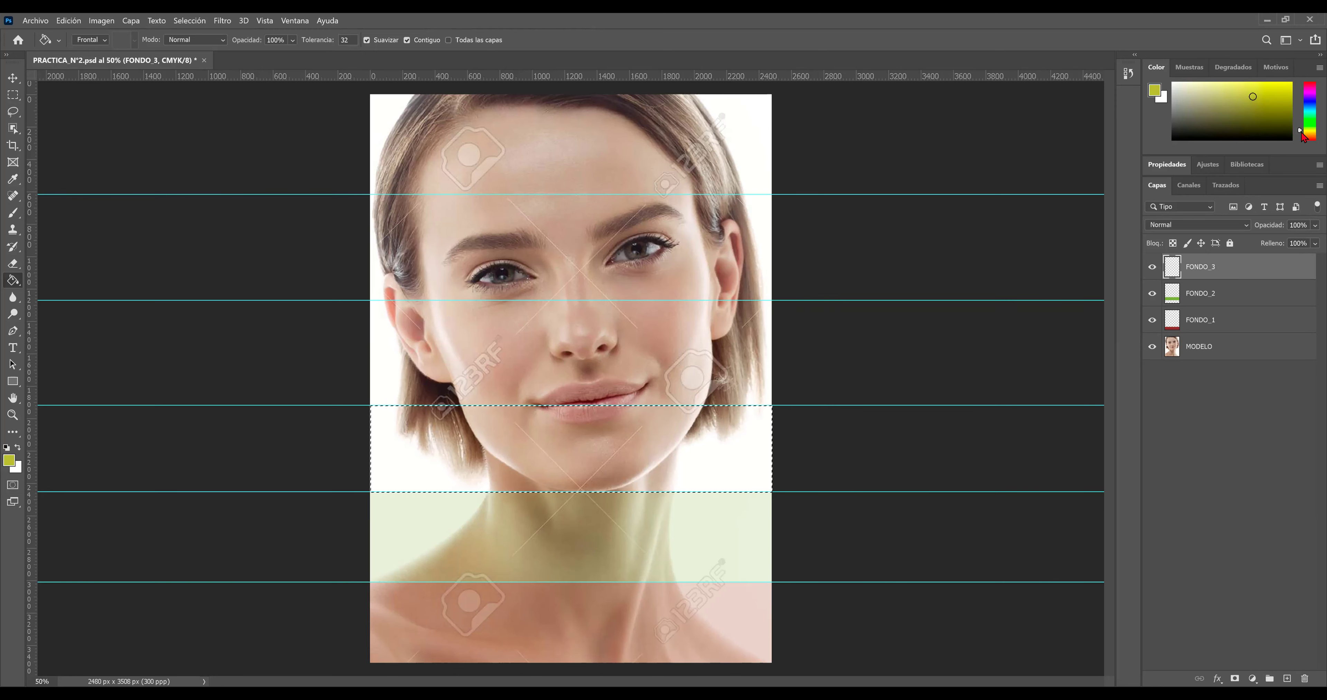
click(1246, 91)
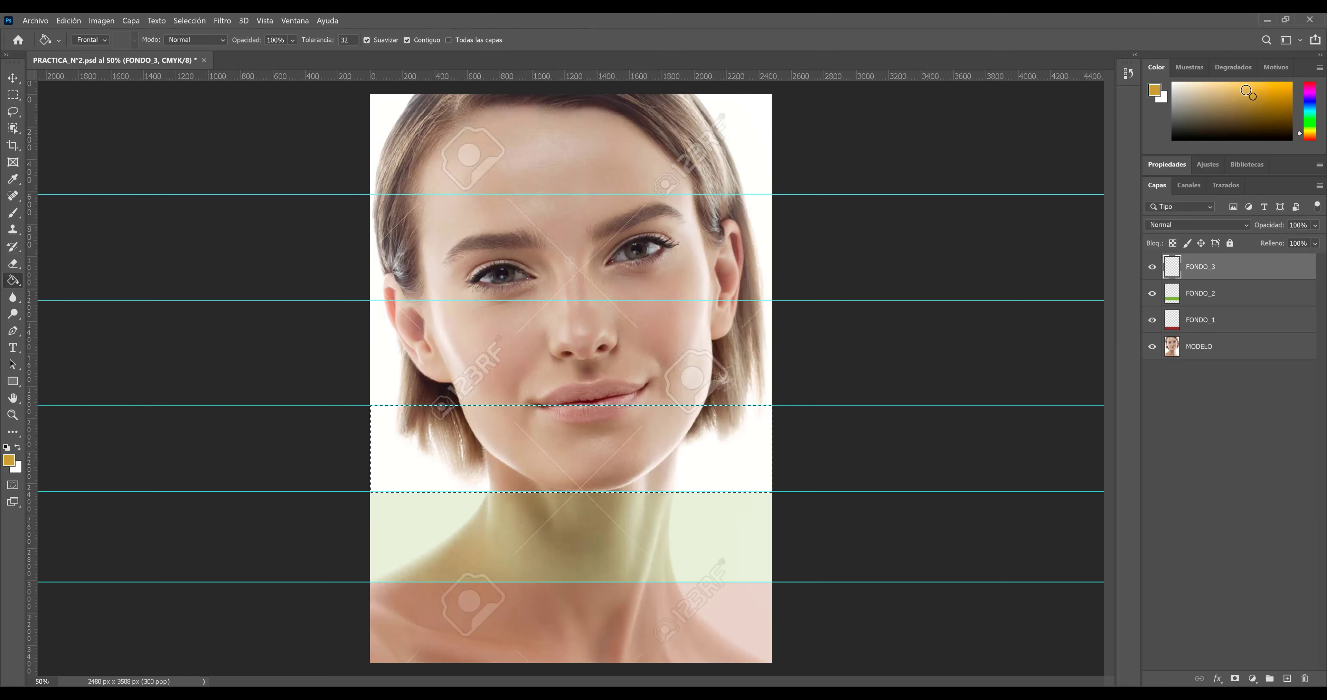
click(677, 439)
click(1301, 225)
text(20)
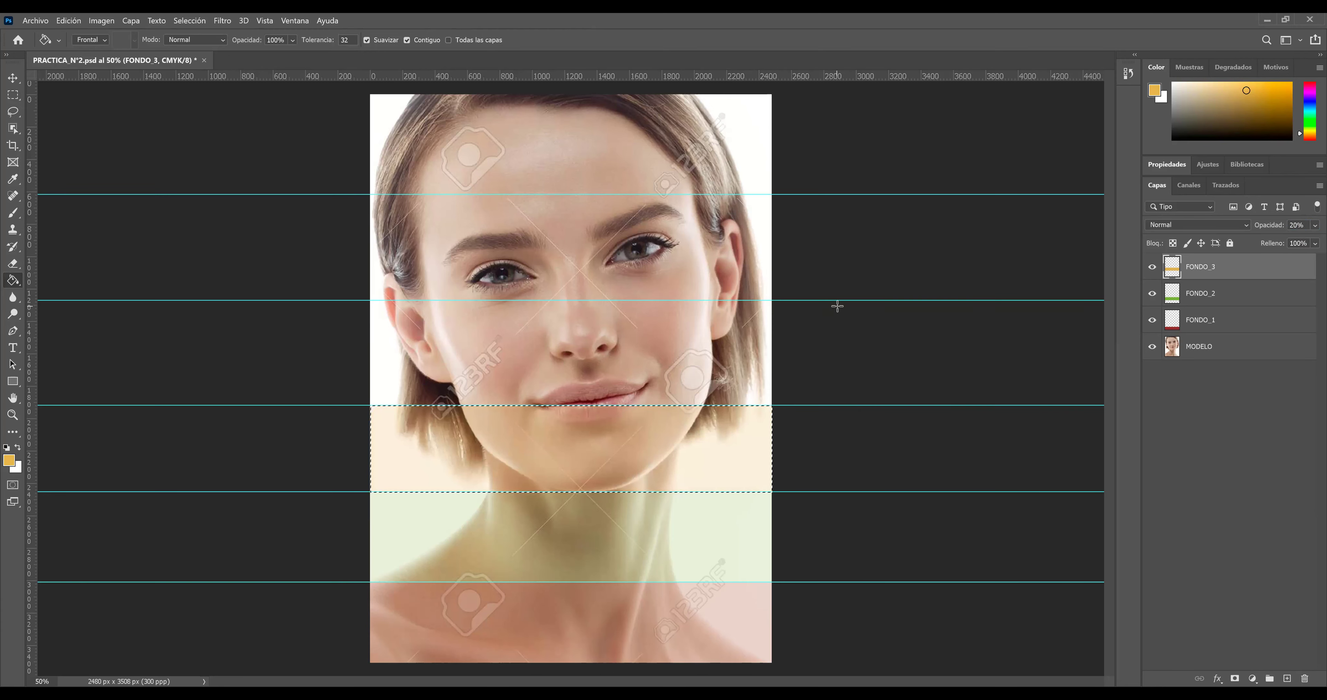
key(ctrl+d)
Create a new empty layer named FONDO_4
click(1287, 679)
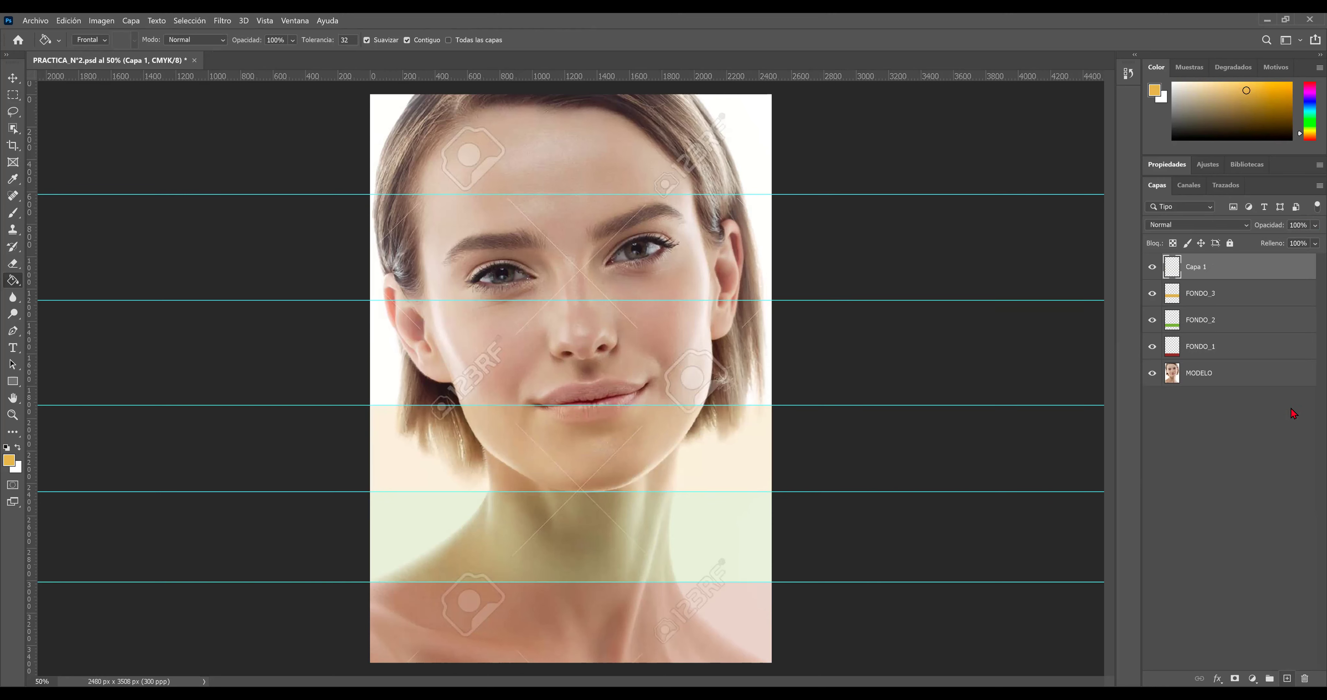
right_click(1204, 267)
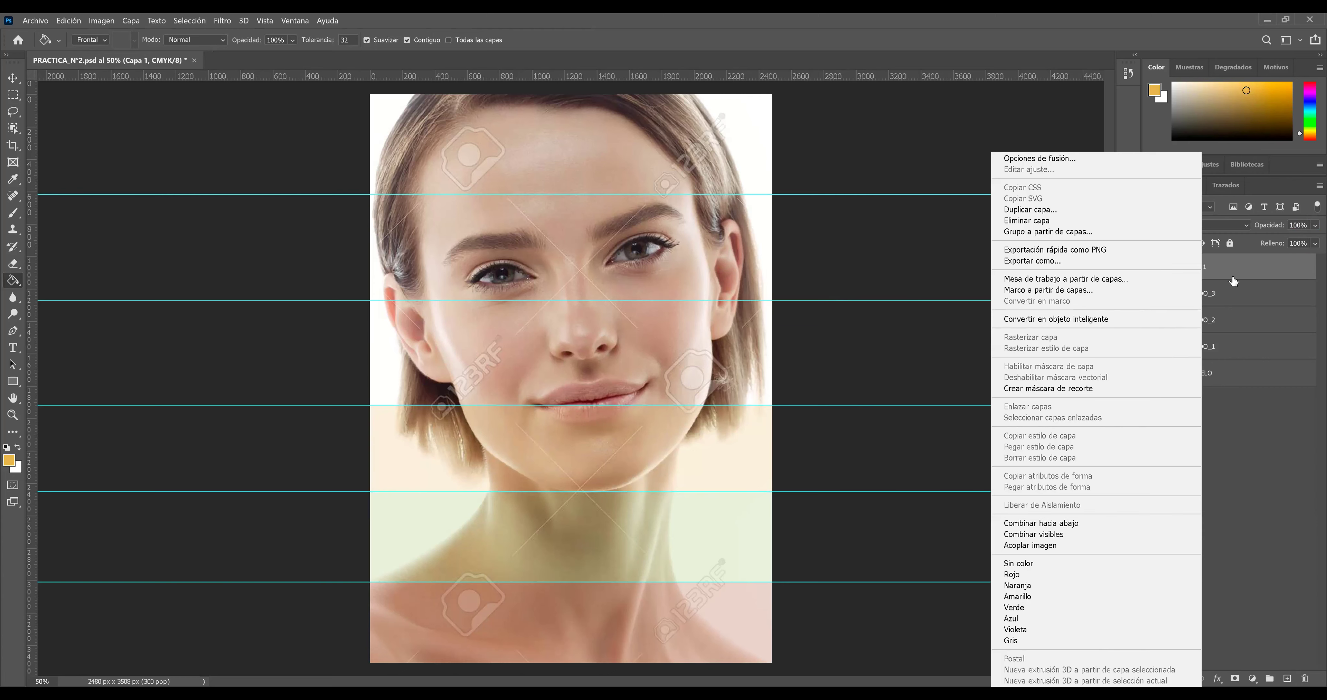
click(1230, 279)
double_click(1204, 267)
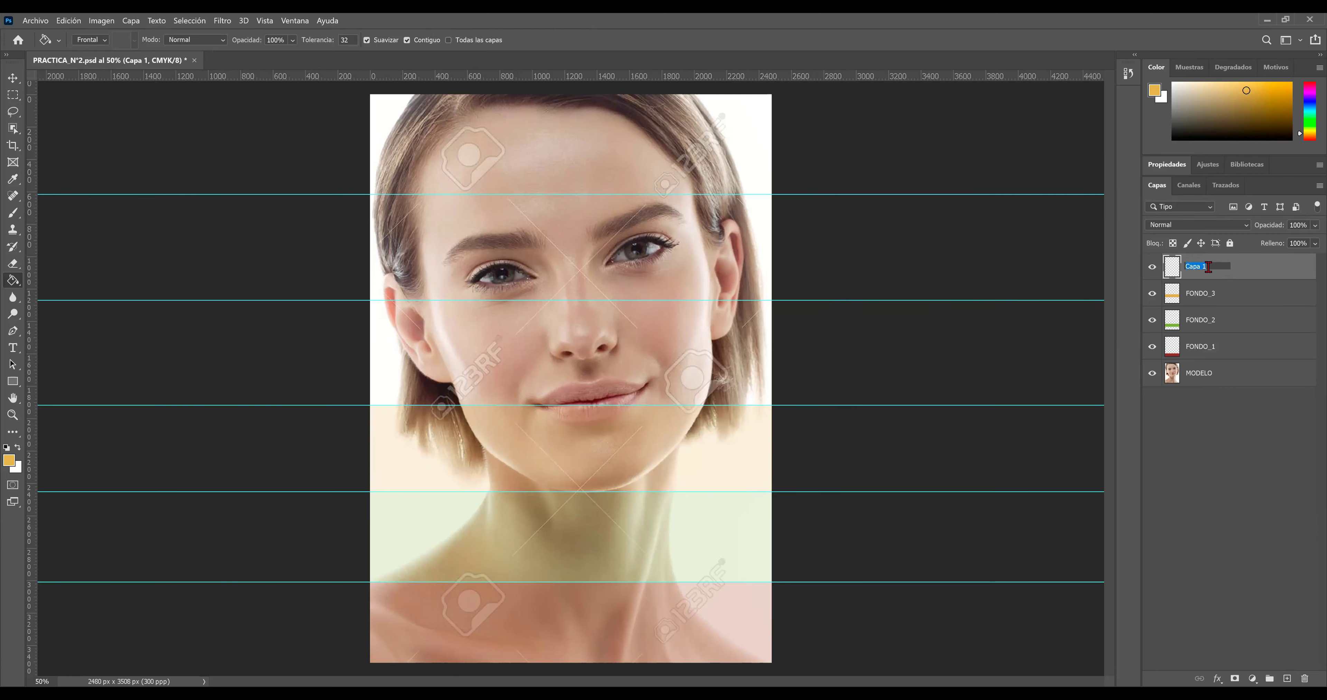
text(FONDO_4)
key(Return)
Select the nose-and-mouth band and fill it purple at 20% opacity
key(v)
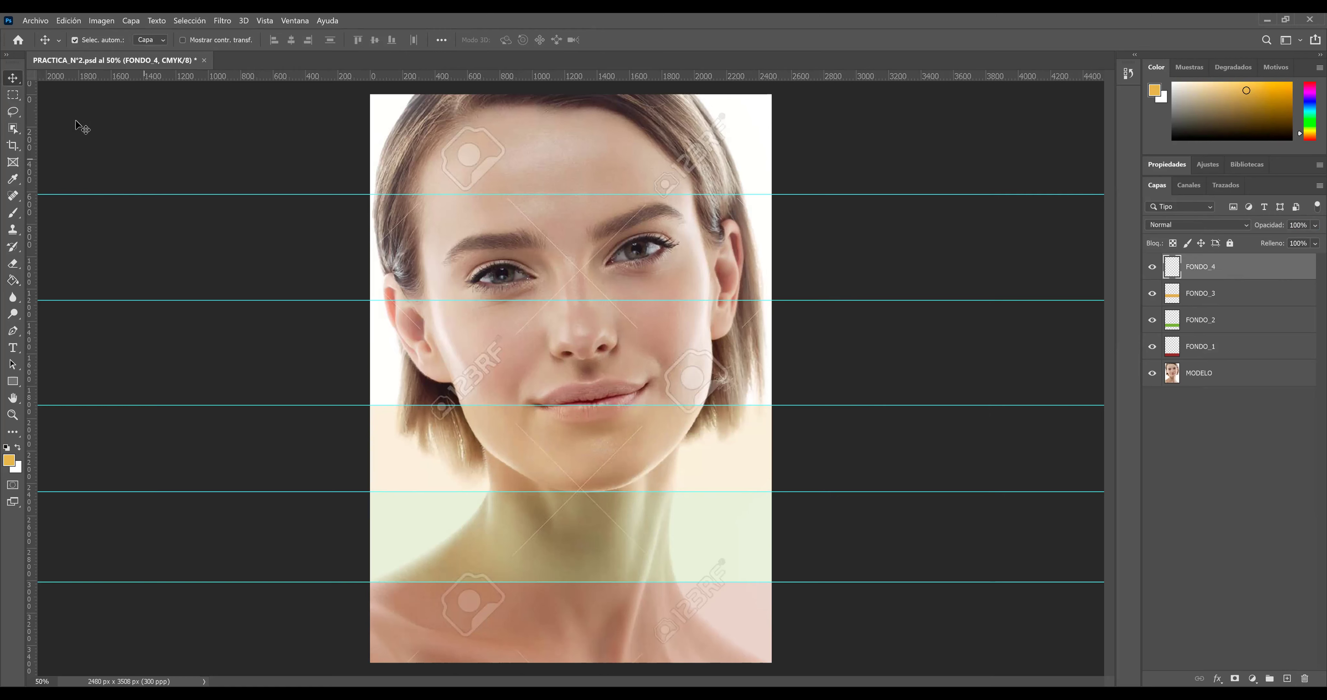
click(13, 97)
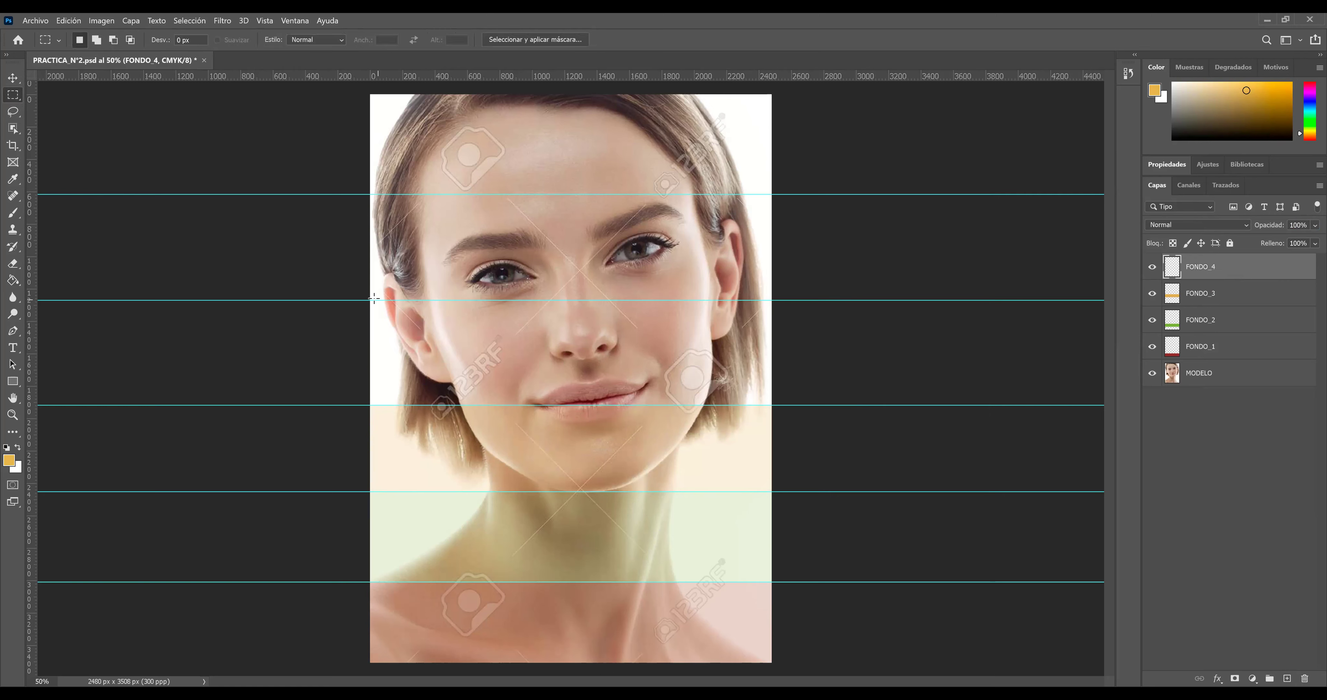
drag(369, 300, 747, 399)
drag(772, 405, 771, 405)
click(12, 280)
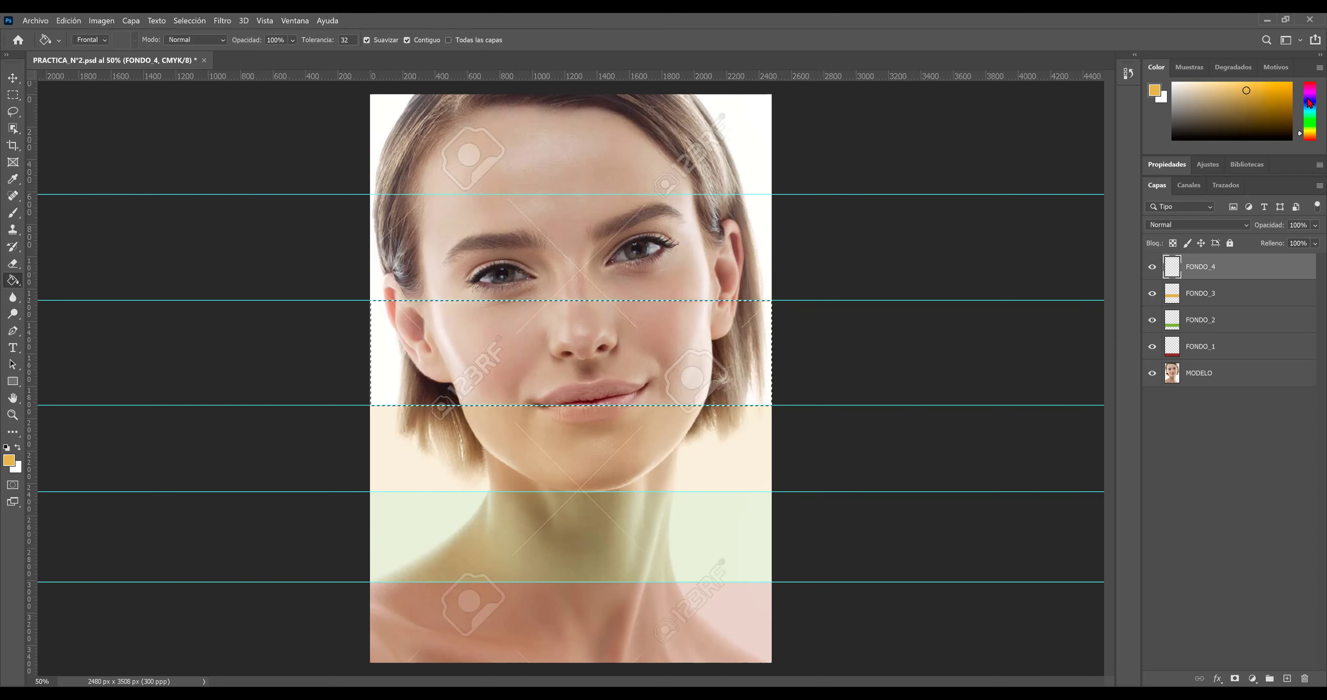
click(1311, 98)
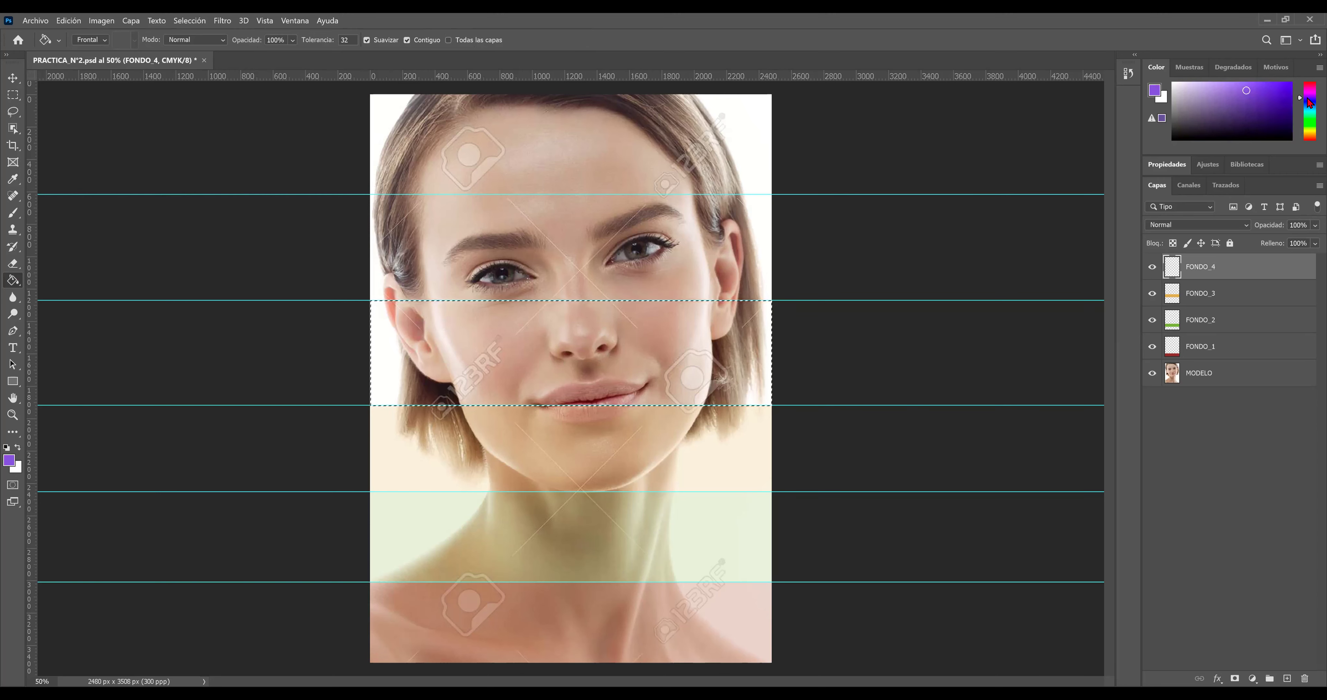
click(625, 330)
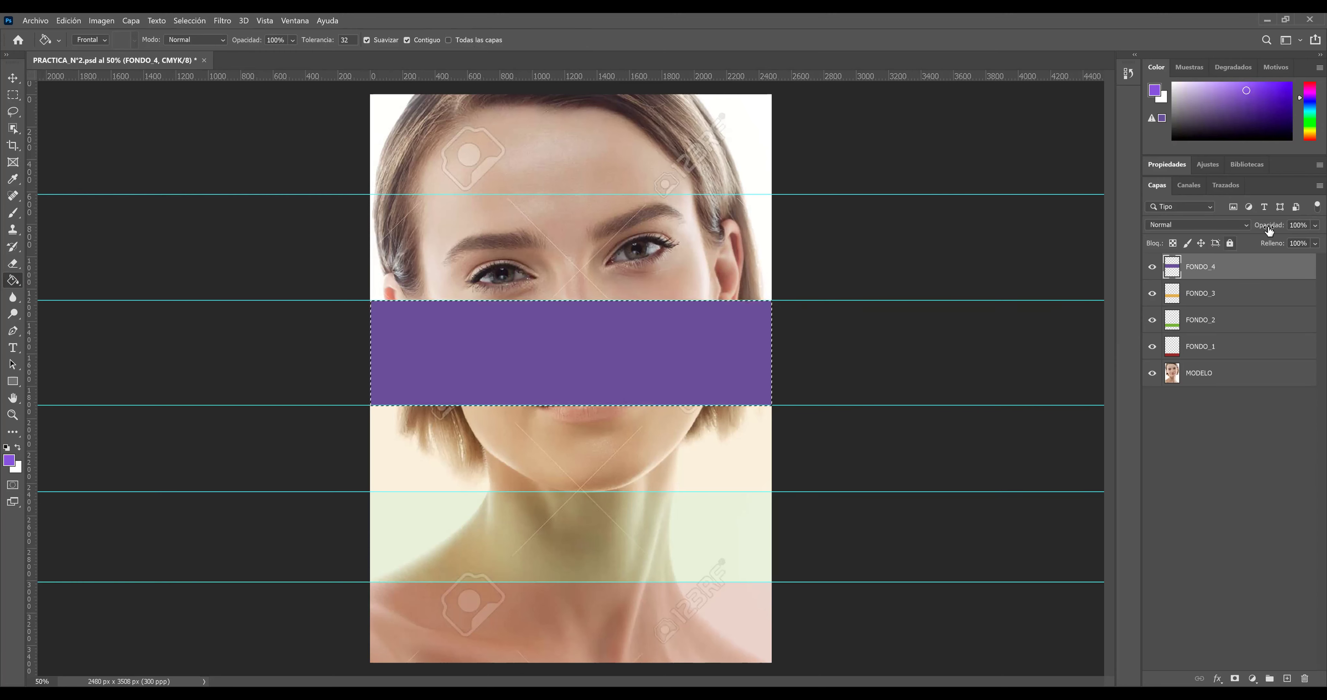
text(20)
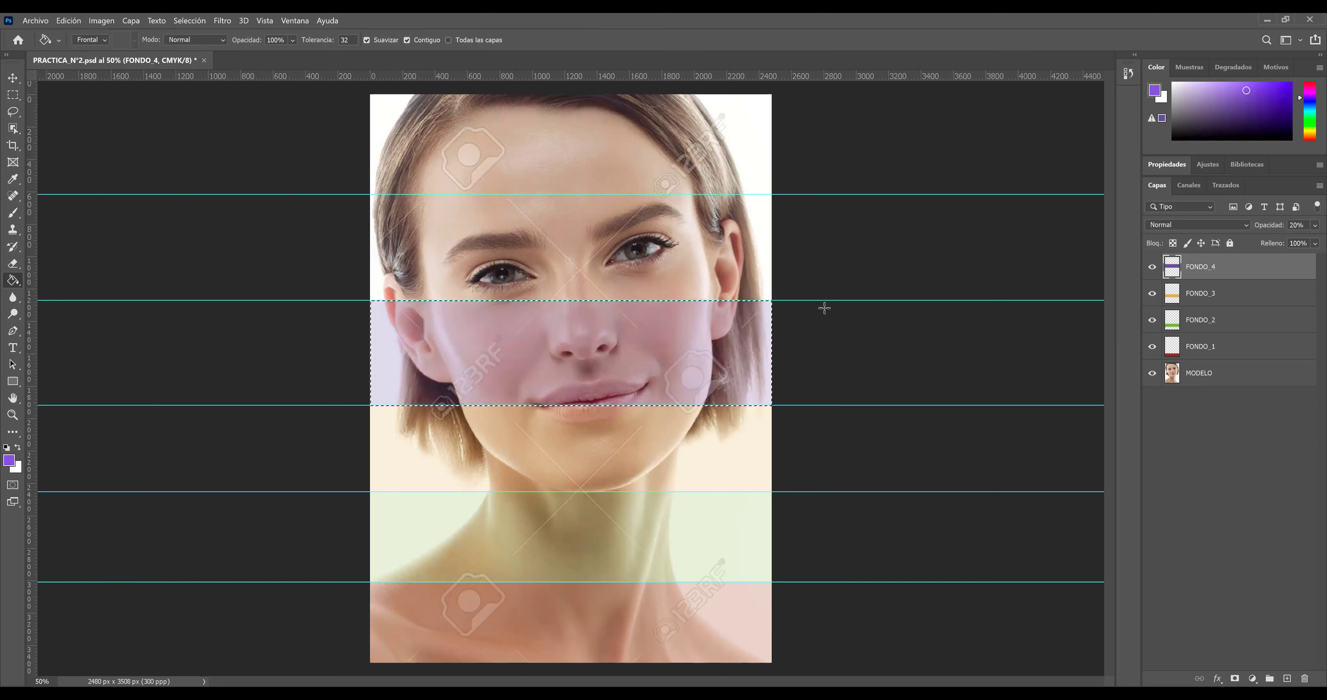
Clear the selection, add a layer named FONDO_5, and select the eye band
key(ctrl+d)
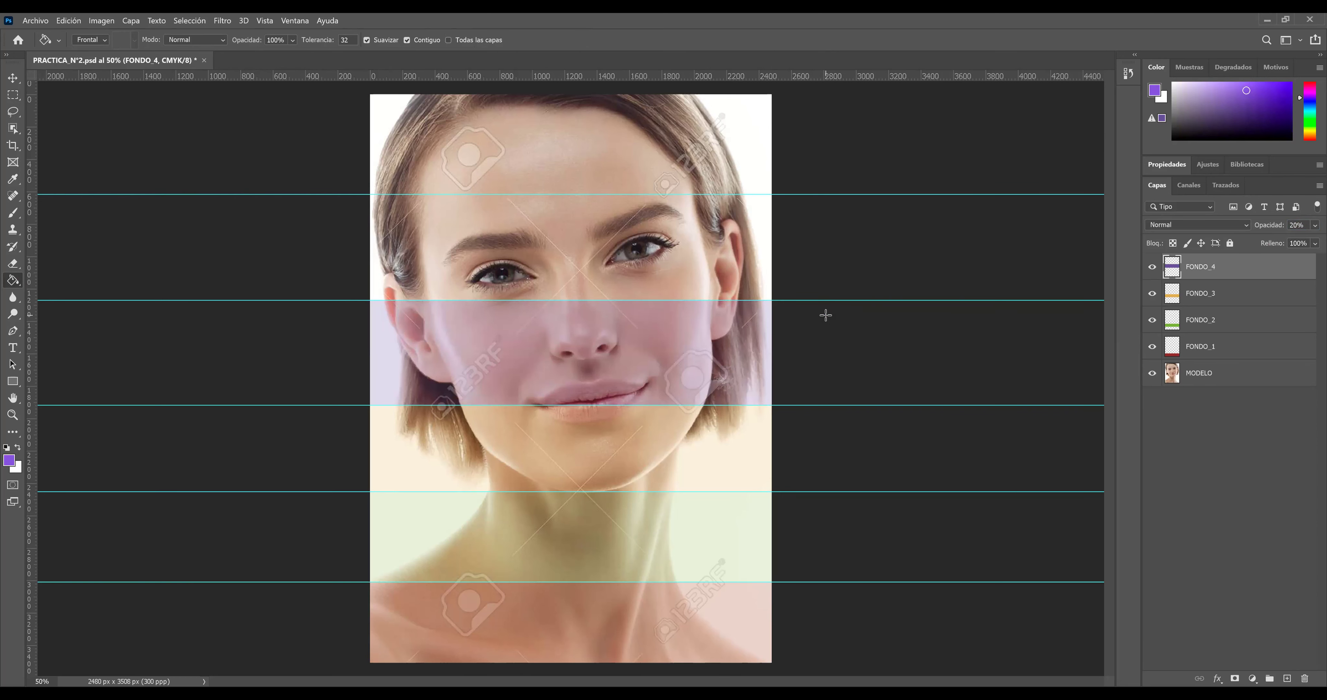
click(1287, 679)
double_click(1196, 268)
text(FONDO_5)
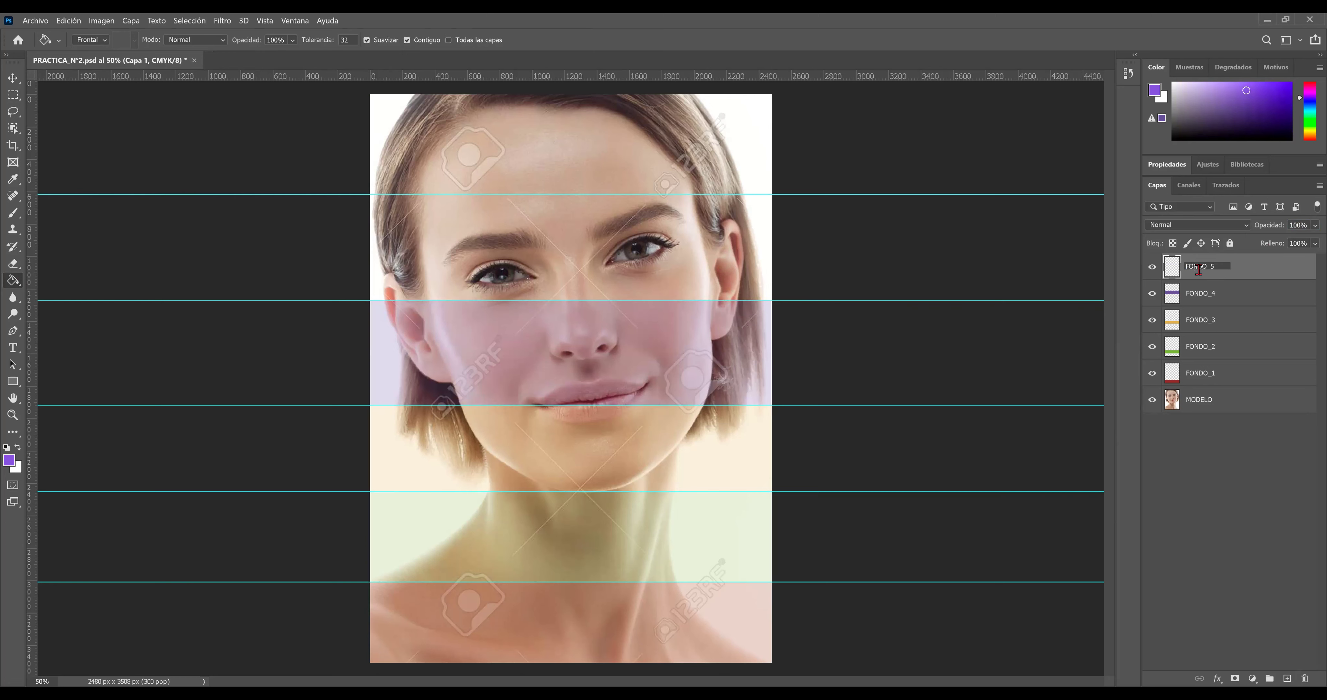
click(14, 97)
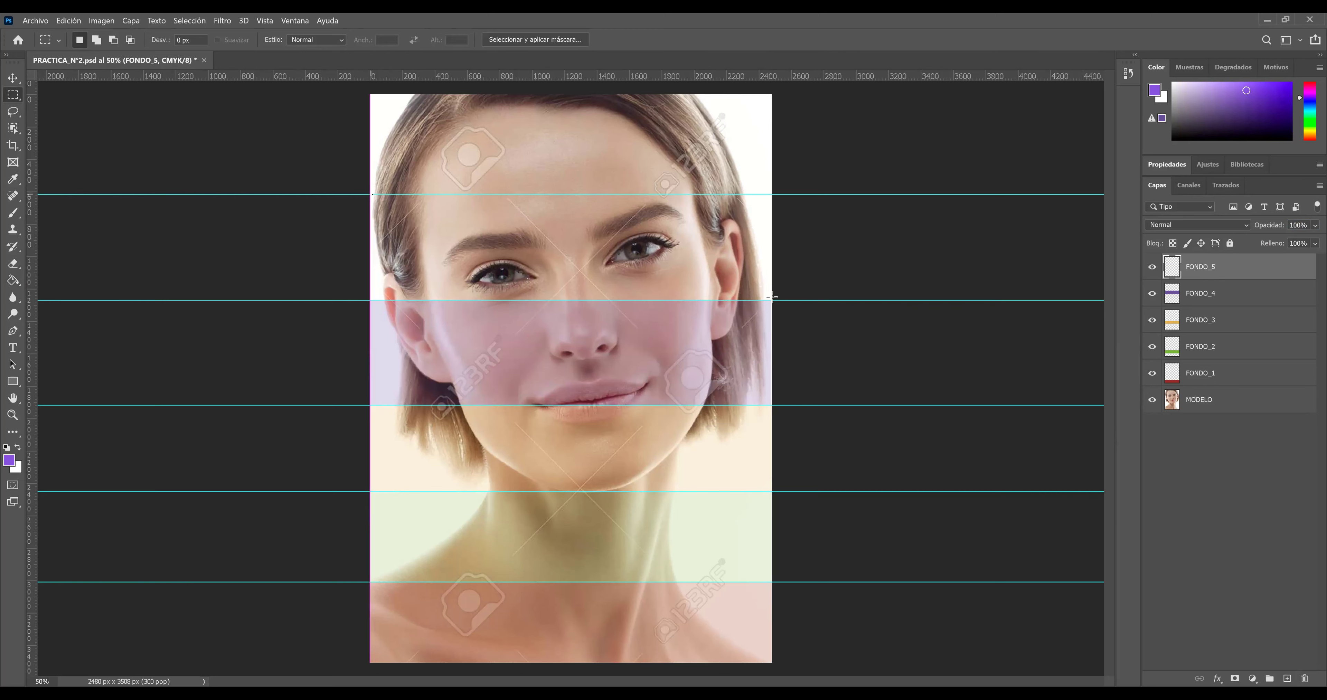
drag(772, 298, 772, 300)
Fill the eye band magenta at 20% opacity and deselect
click(13, 281)
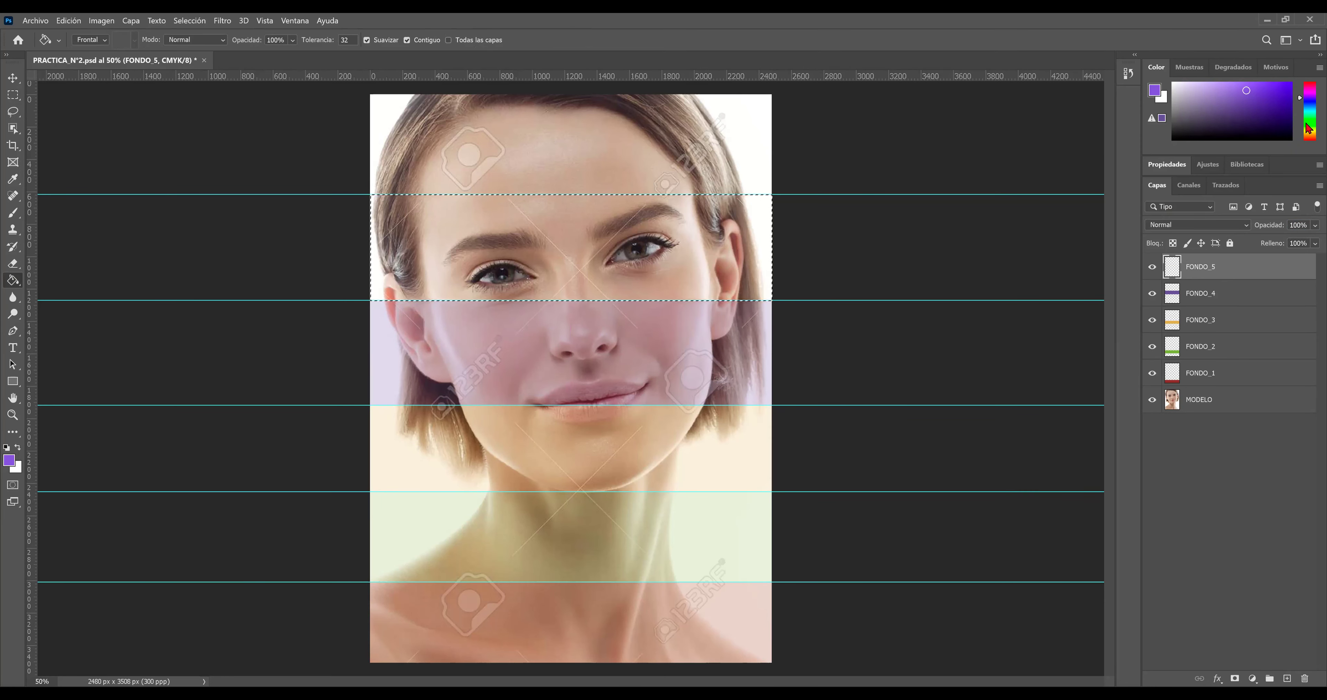
click(1309, 91)
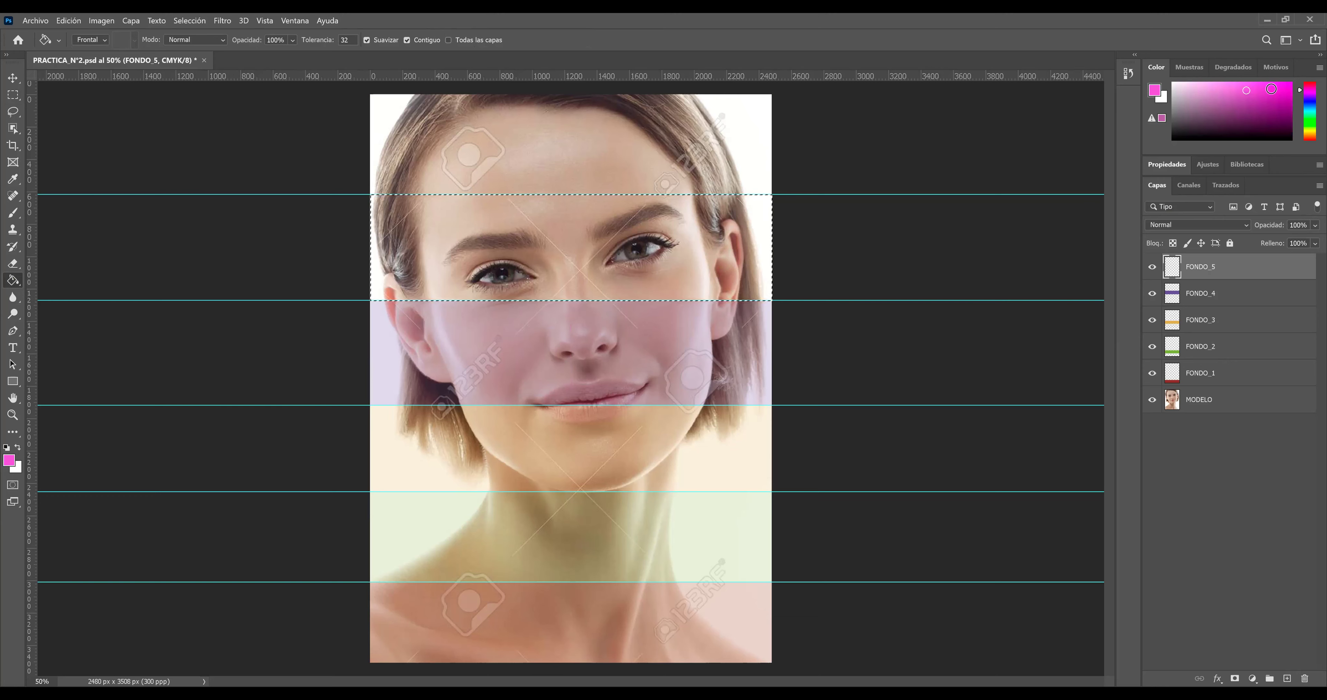
click(750, 219)
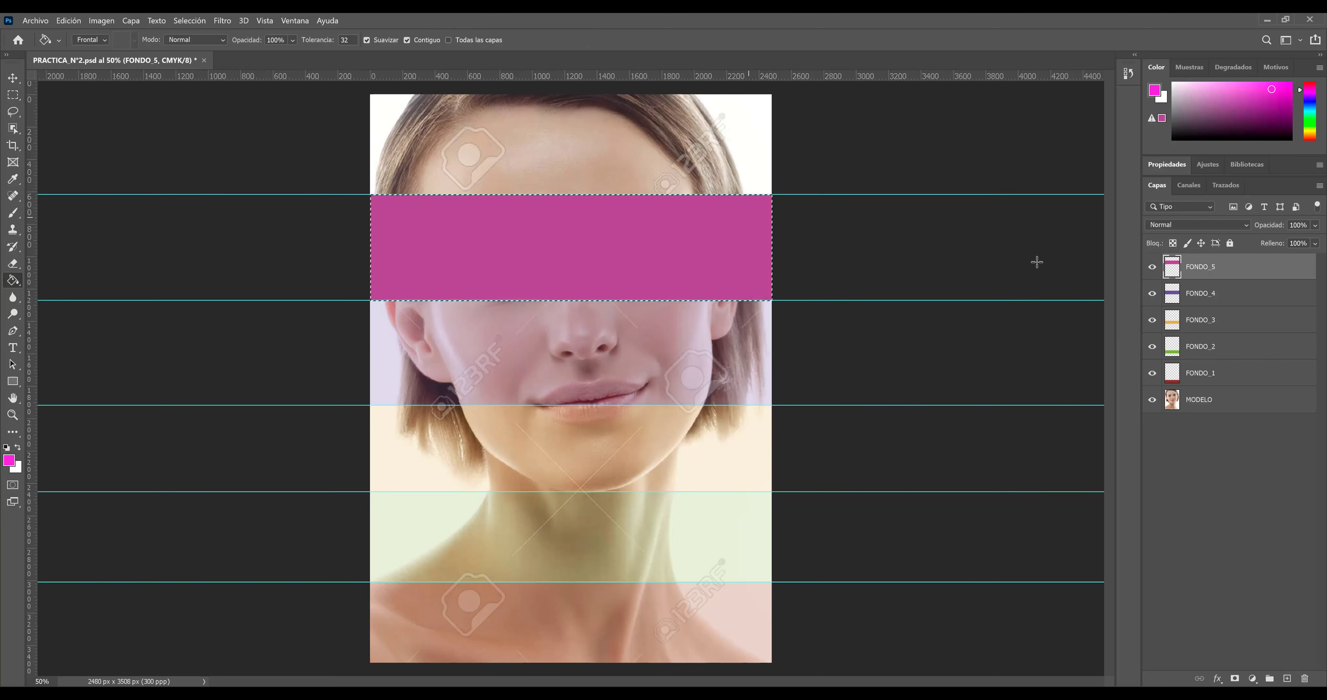
click(1299, 227)
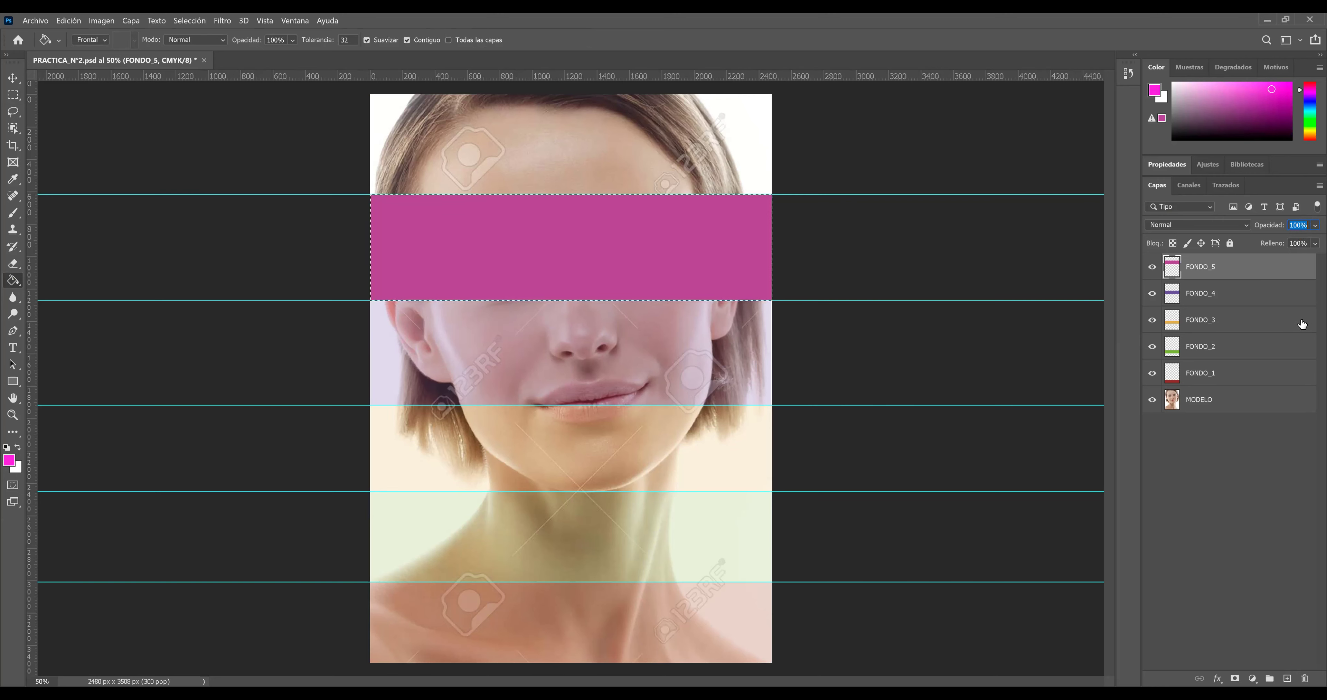
text(2)
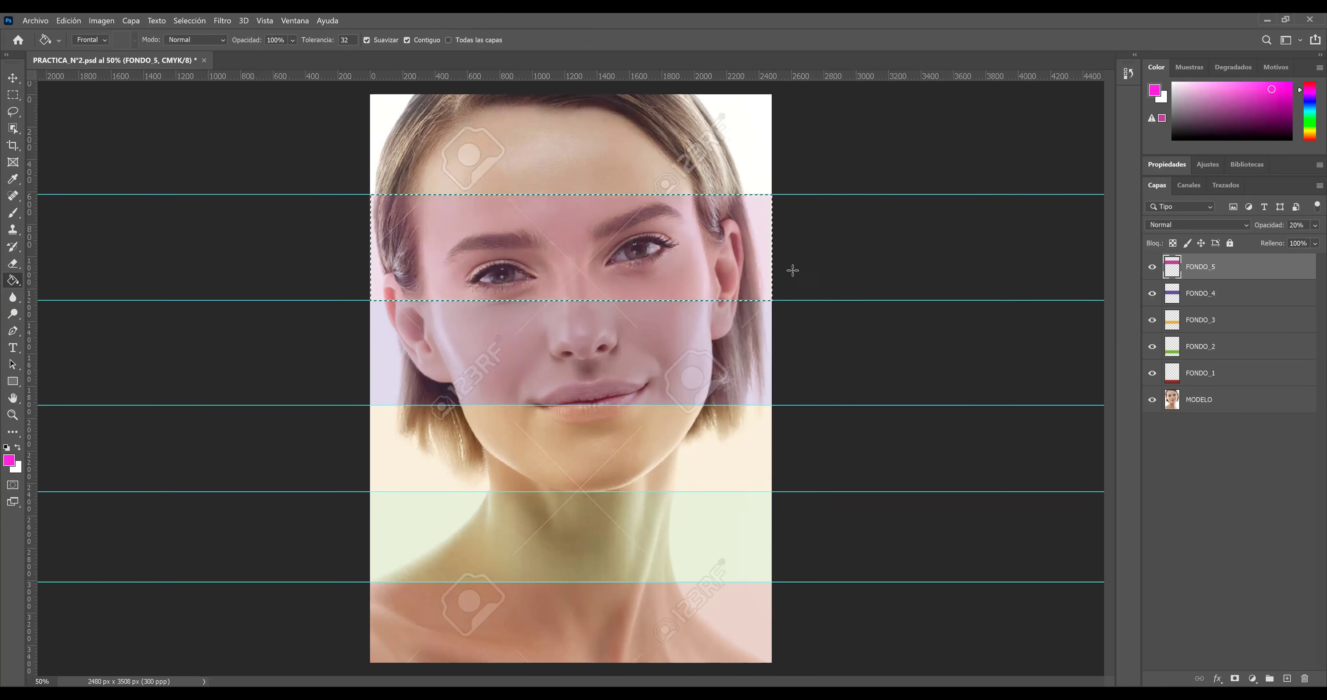
key(ctrl+d)
click(13, 95)
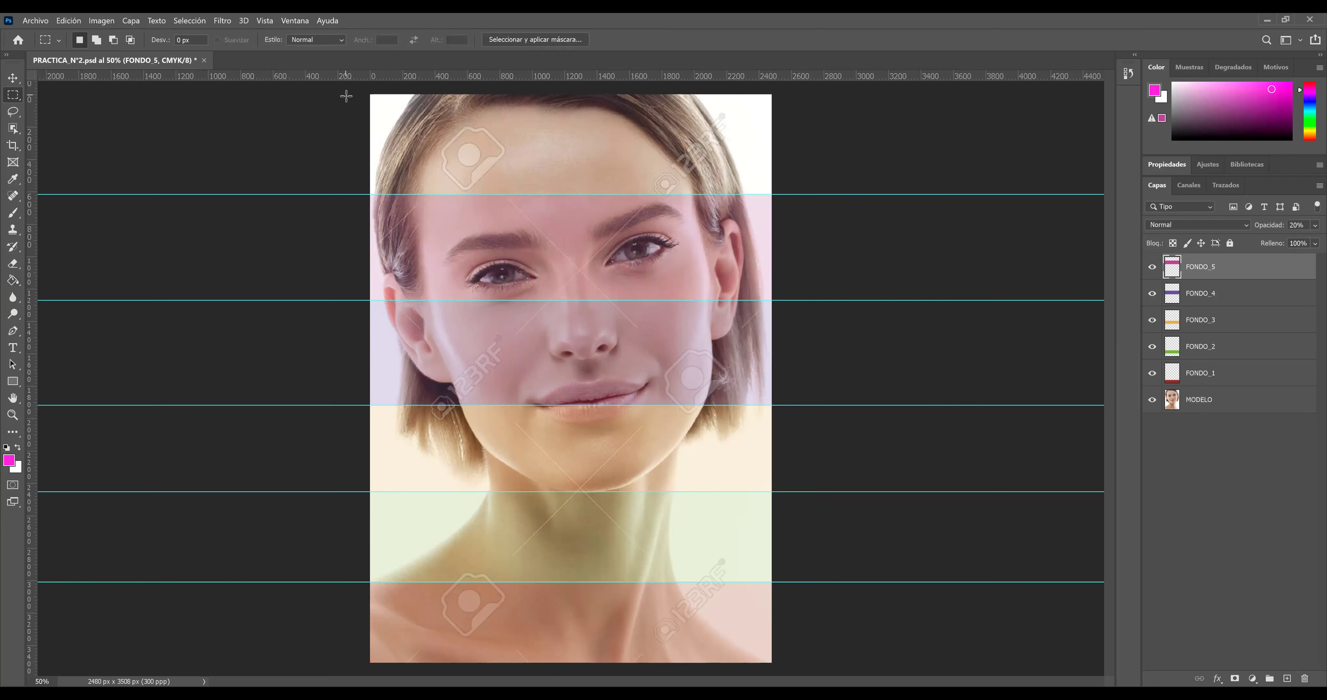
Add a layer named FONDO_6 and select the top band above the first guide
click(1288, 677)
double_click(1202, 269)
text(FONDO_6)
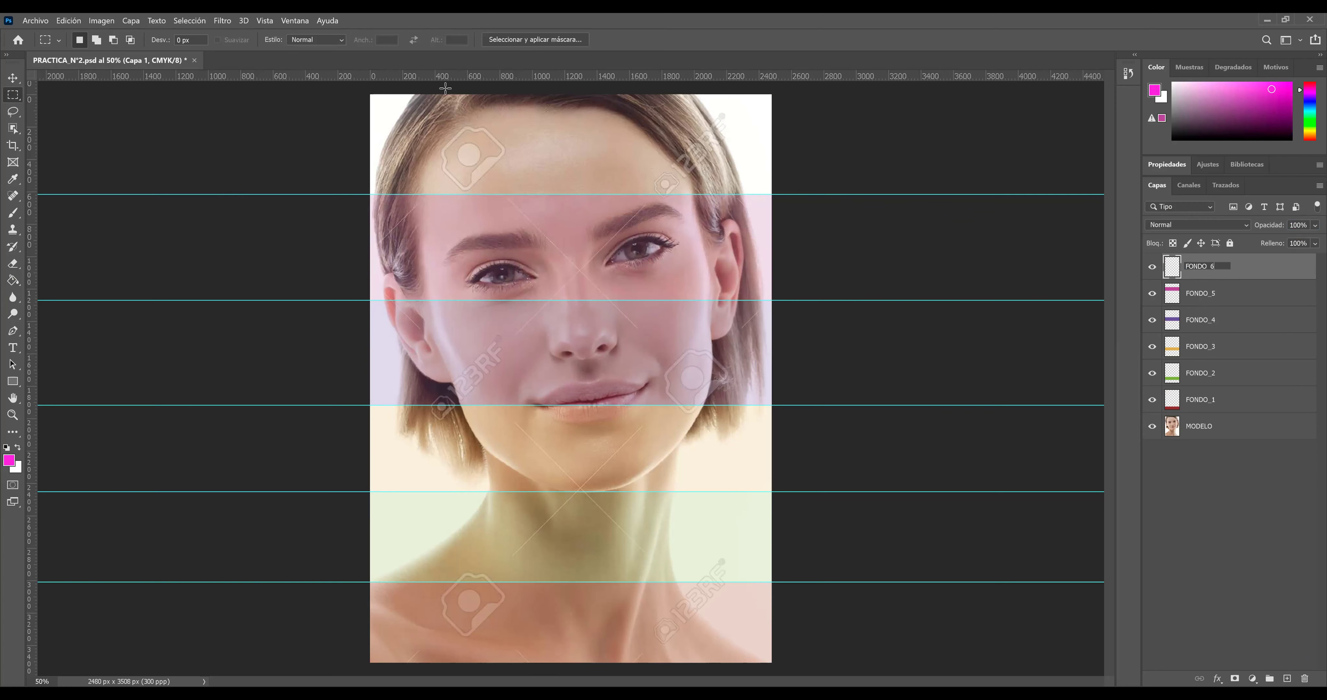
click(374, 93)
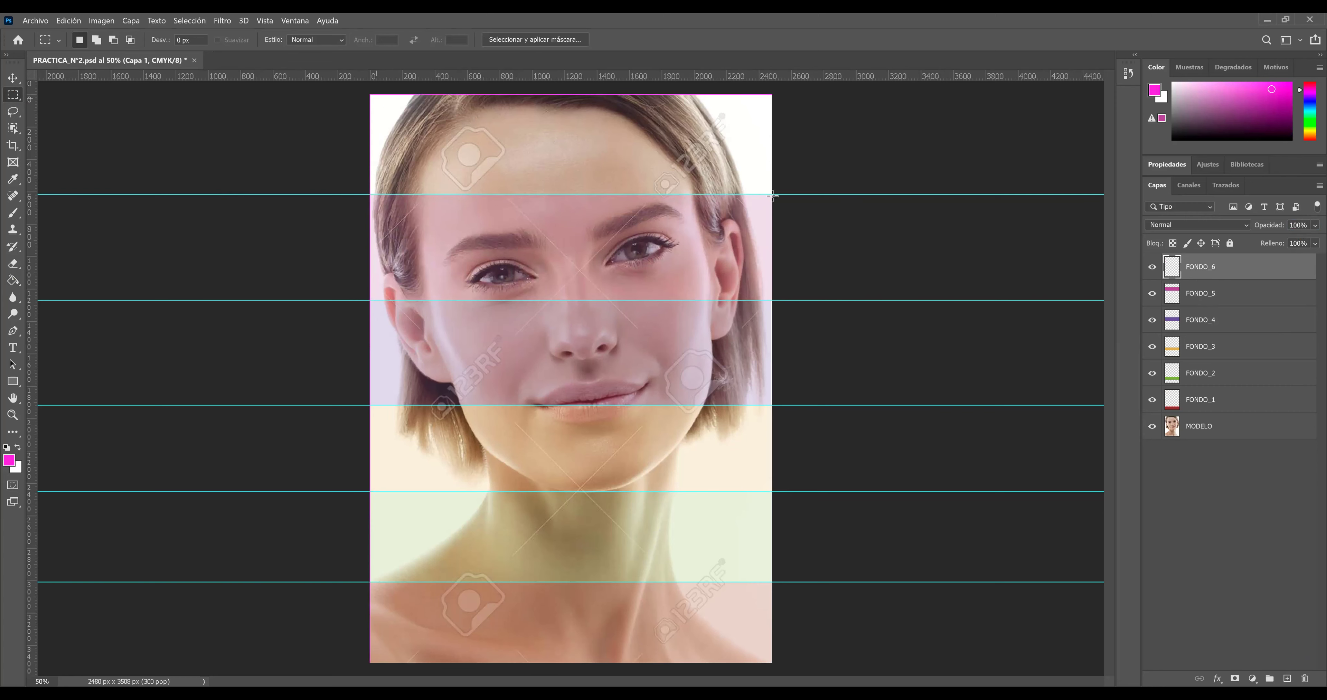
drag(772, 195, 772, 195)
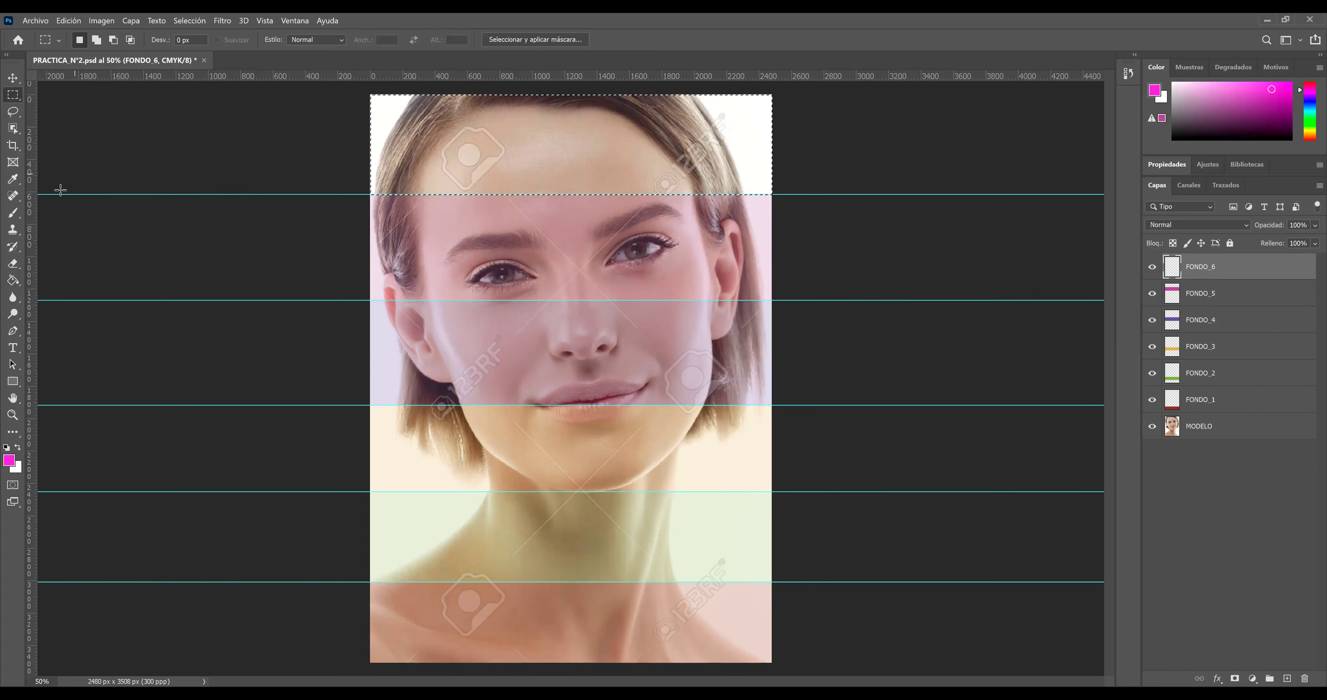
Fill the top band pale green at 20% opacity, deselect, and save the document
click(13, 280)
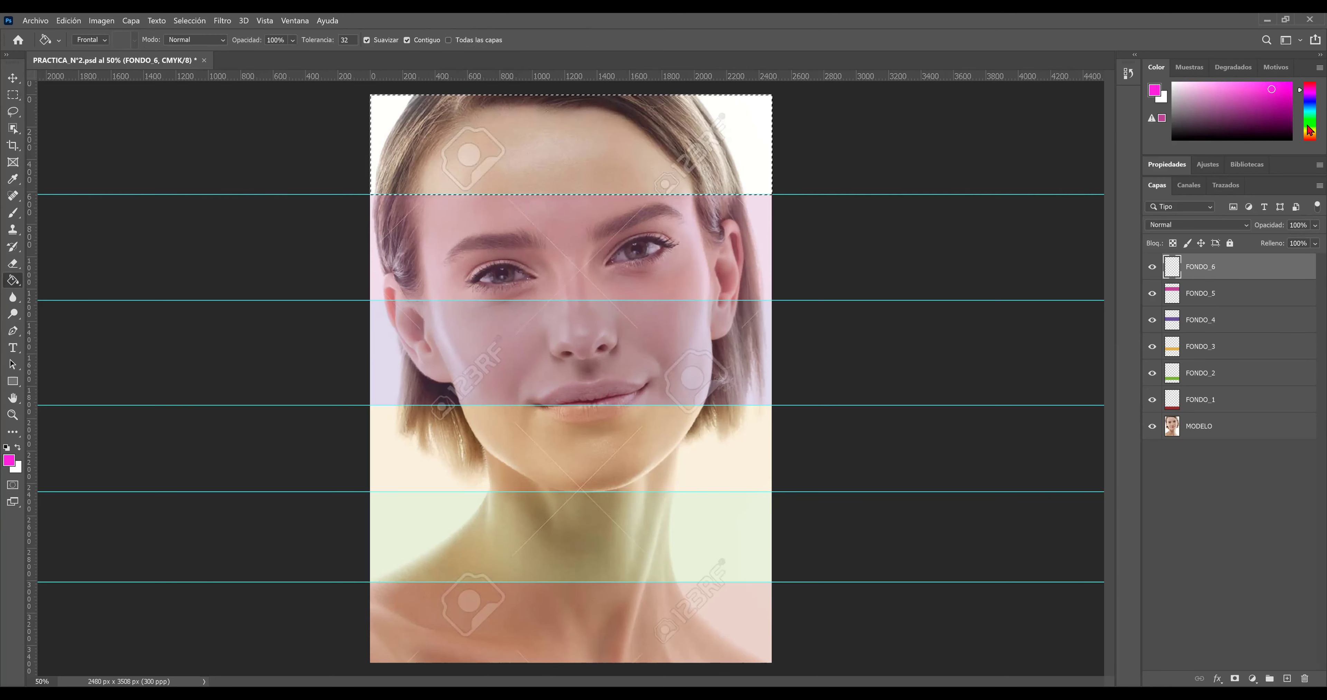
click(1310, 123)
click(1251, 99)
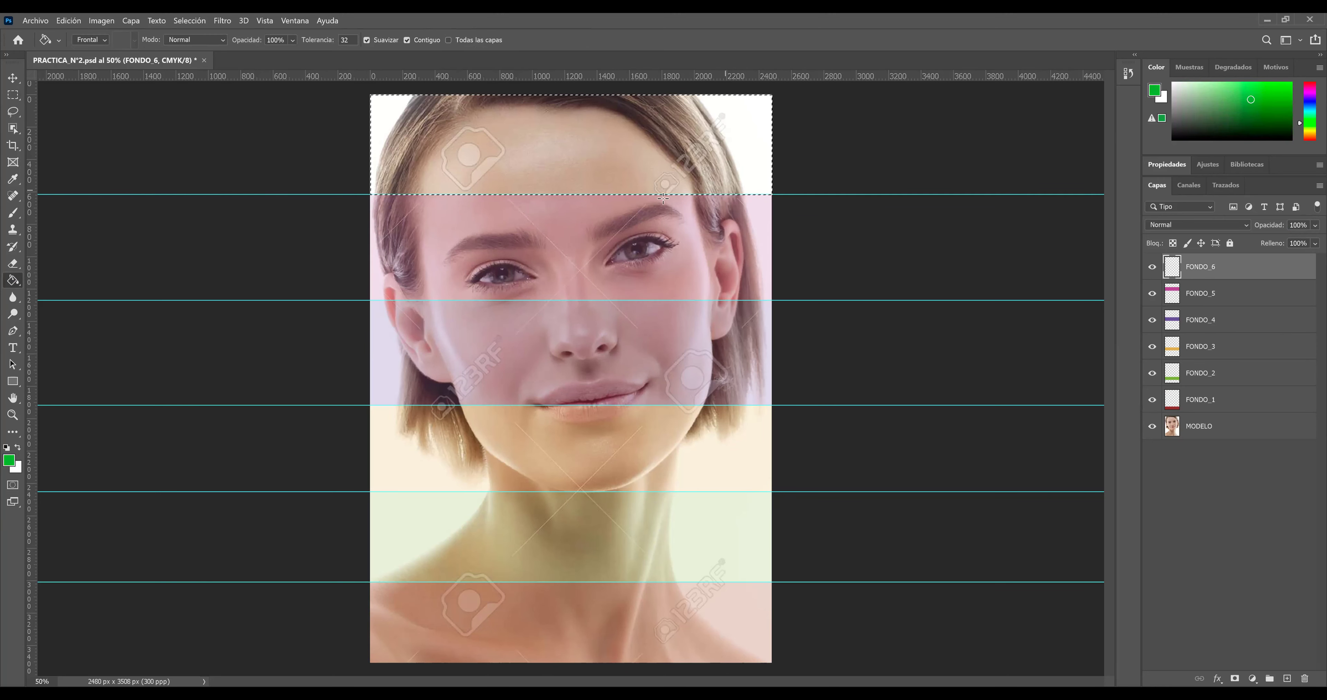
click(650, 186)
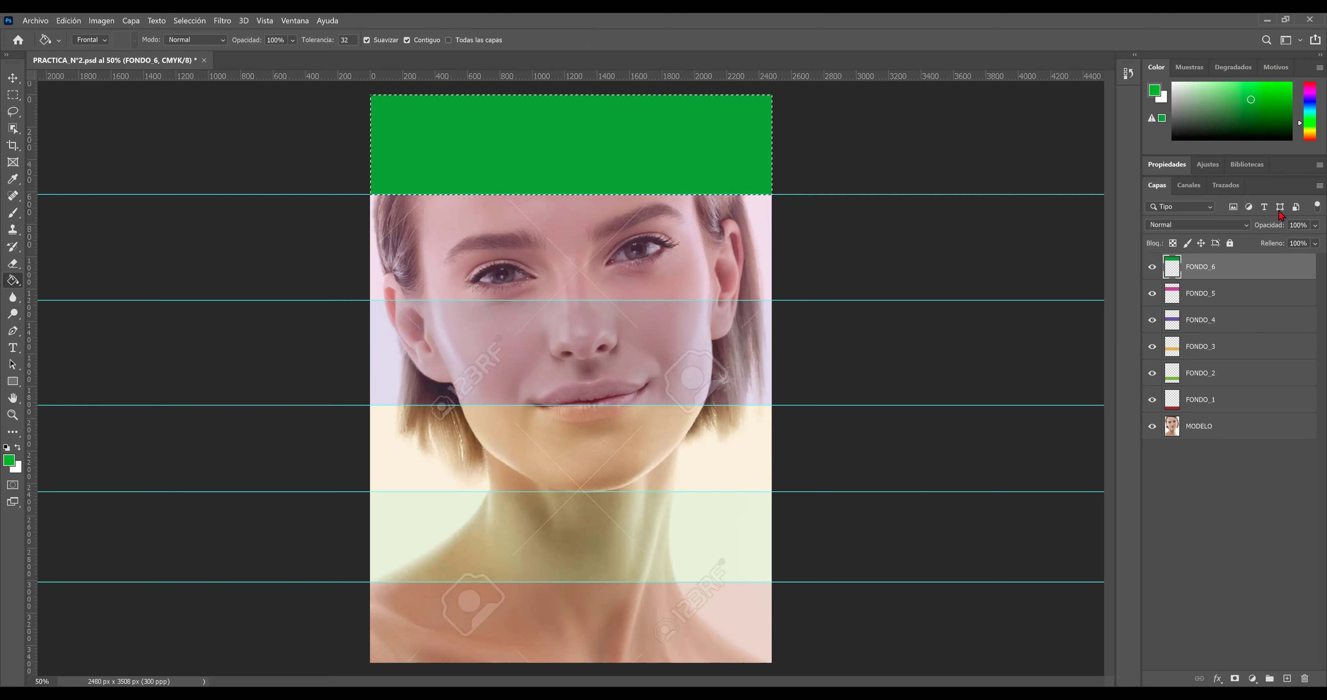
click(1300, 225)
text(20)
key(Return)
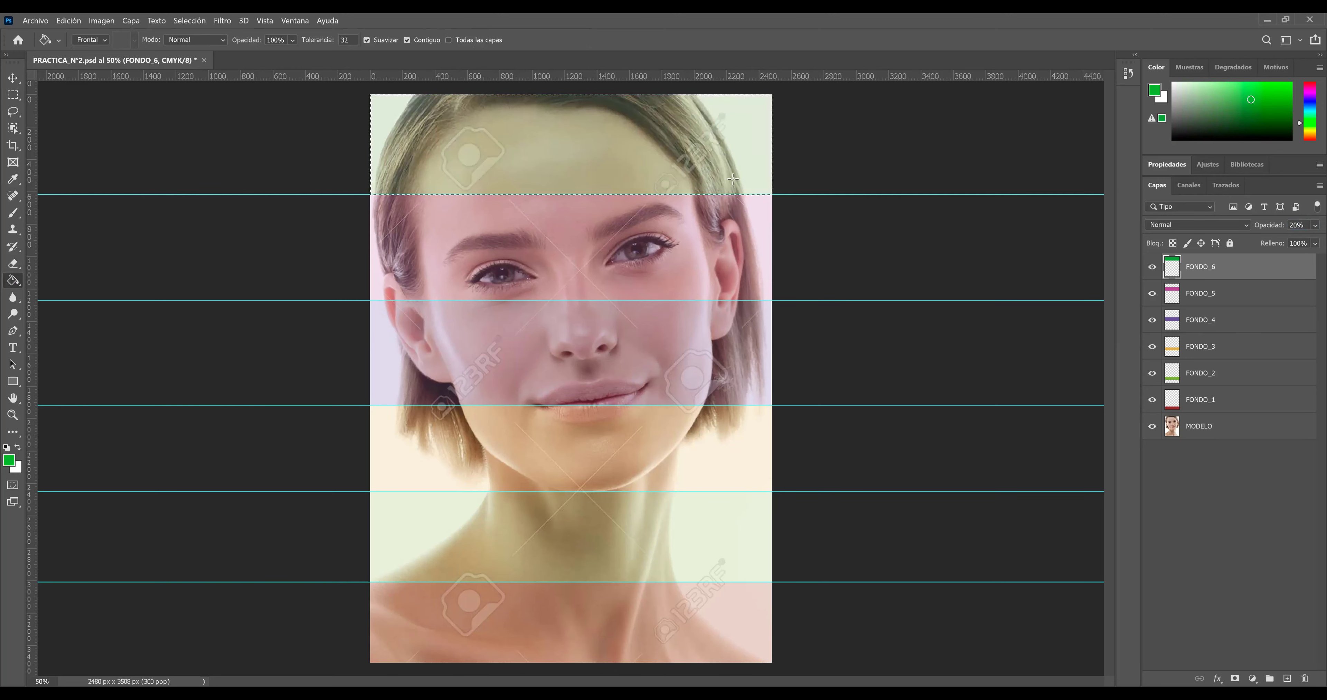
key(ctrl+d)
click(35, 20)
click(83, 157)
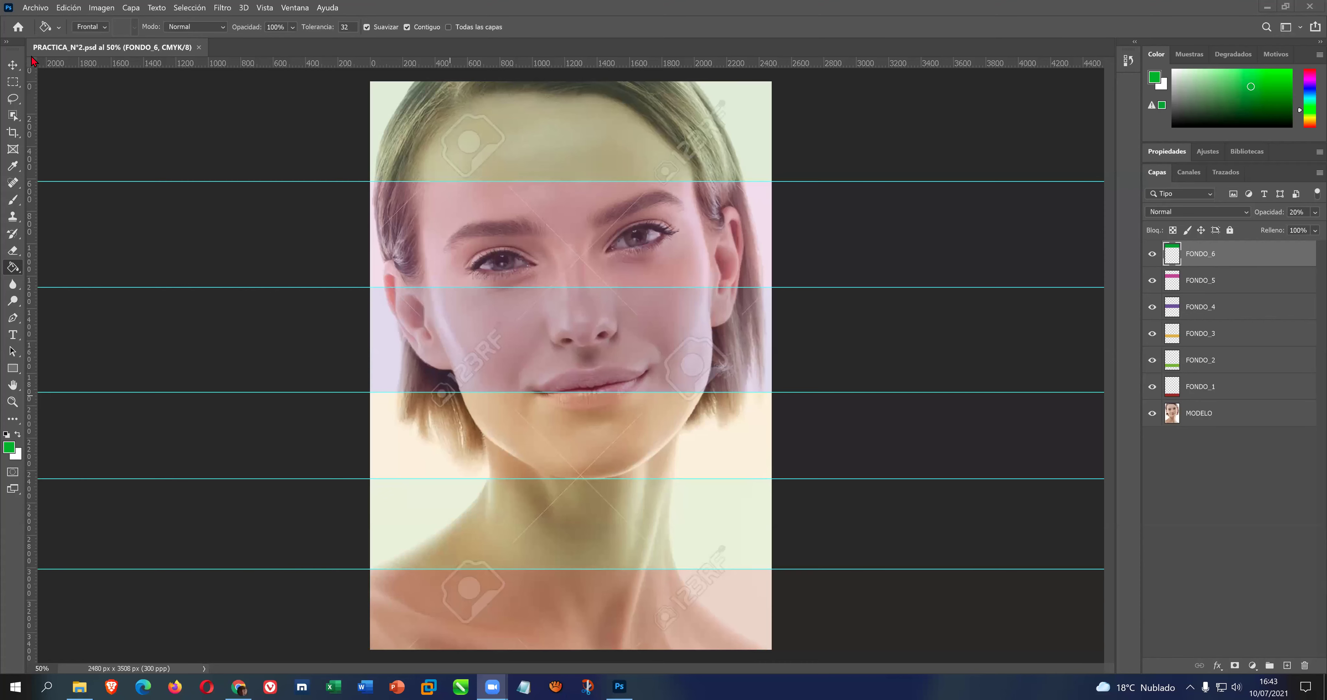
Save a JPEG copy named PRACTICA_N°2 to the computer at maximum quality 12
click(33, 11)
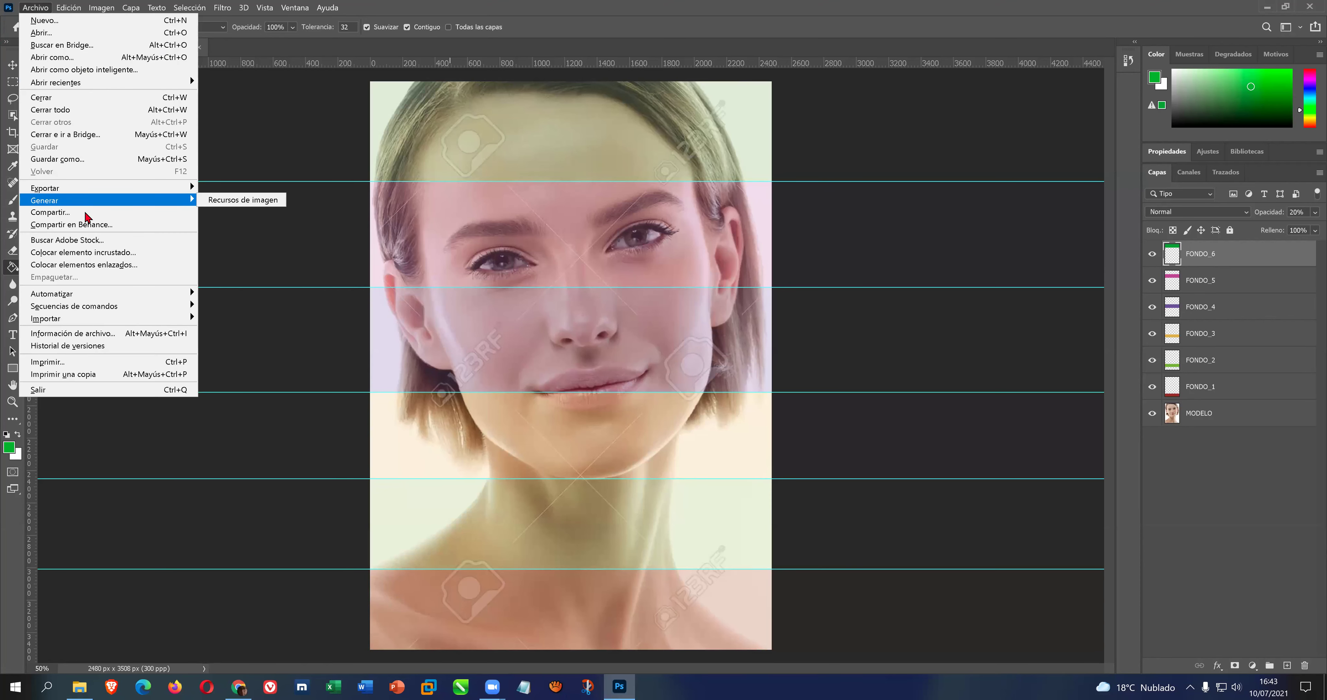
click(102, 159)
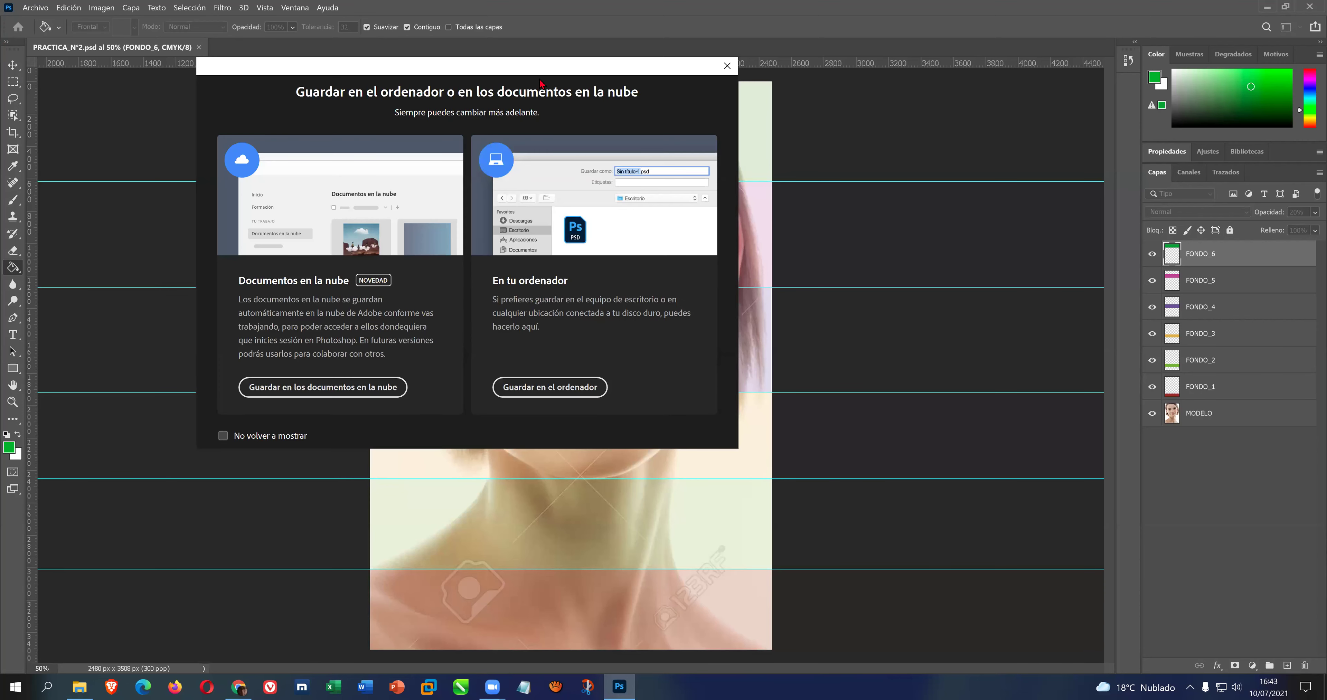
click(584, 394)
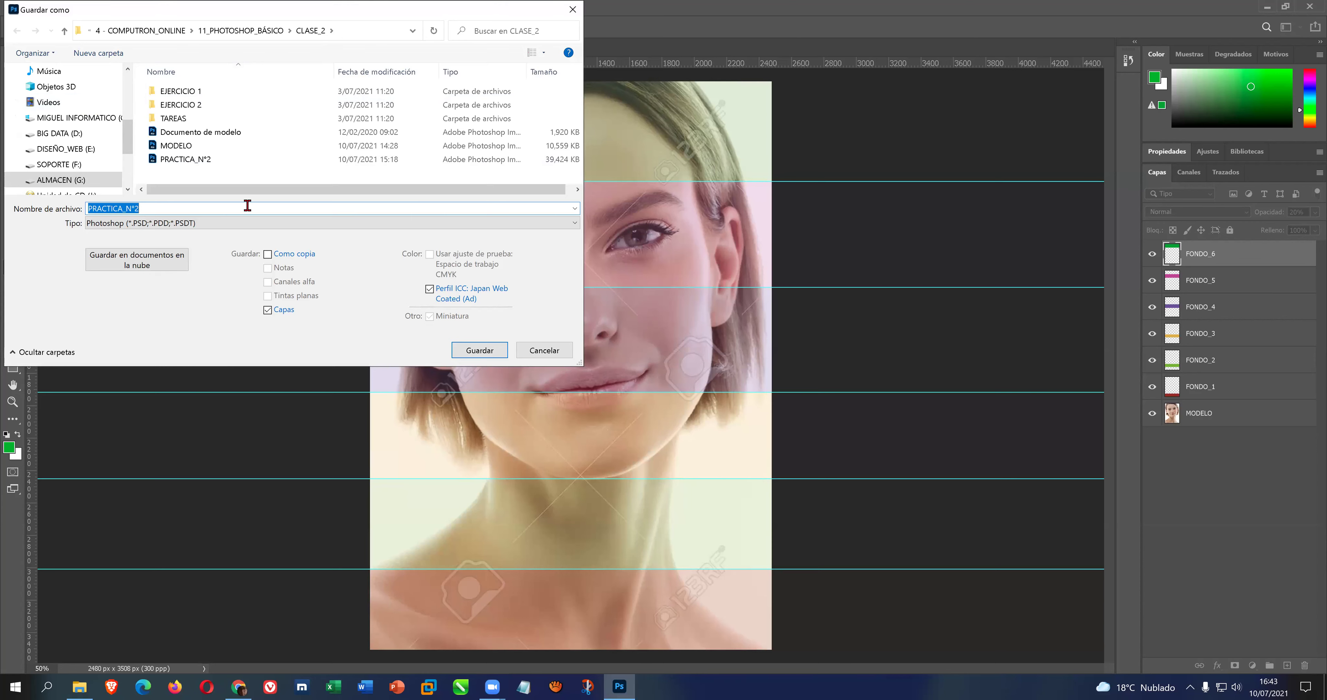
click(237, 223)
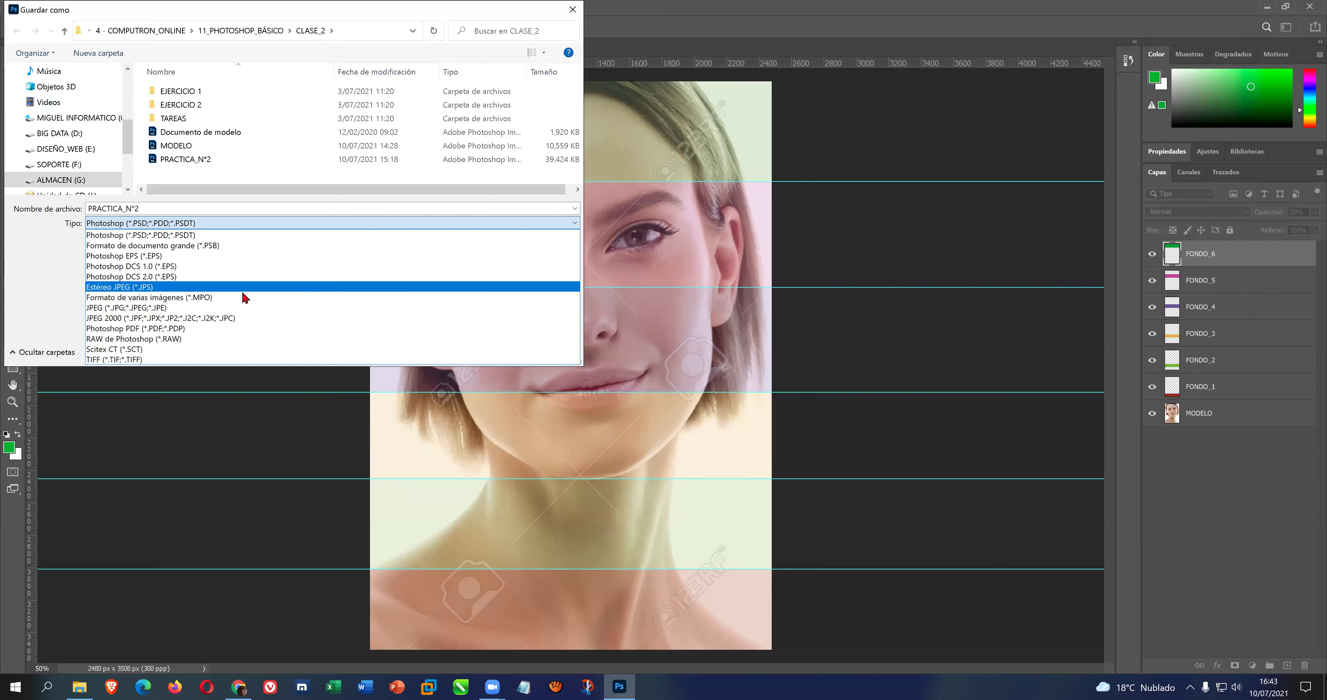
click(237, 309)
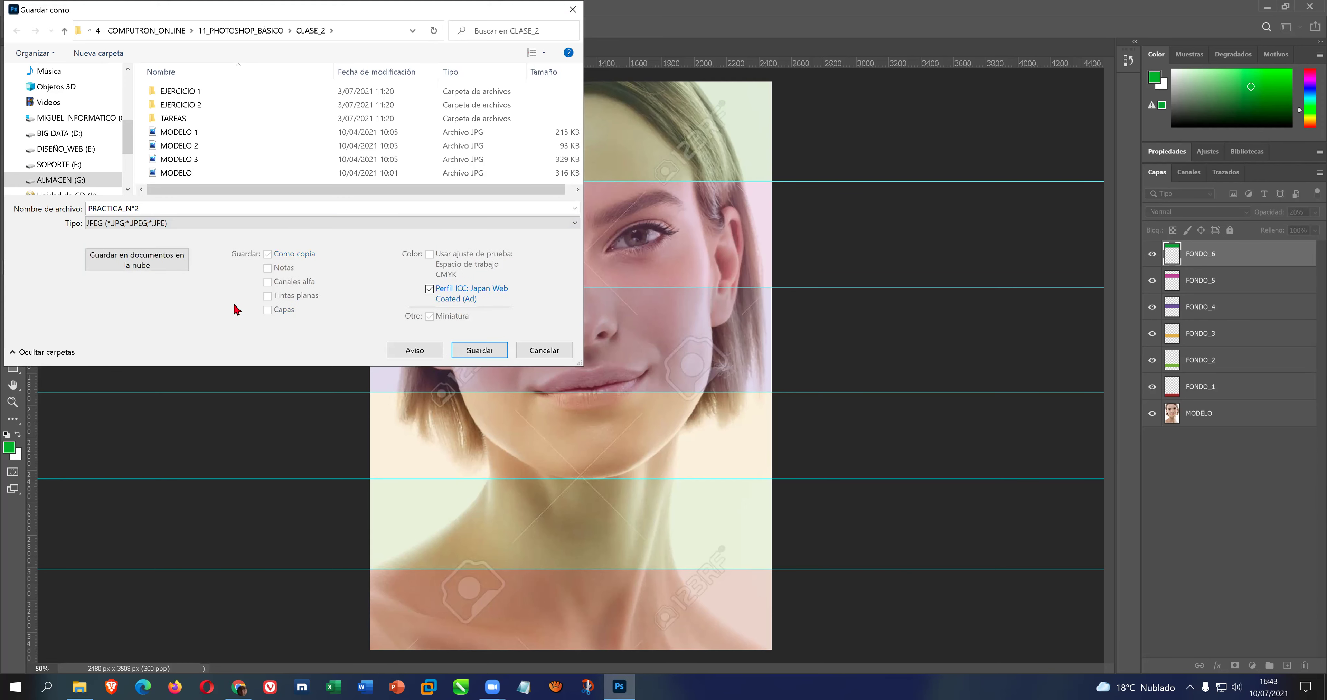
click(479, 350)
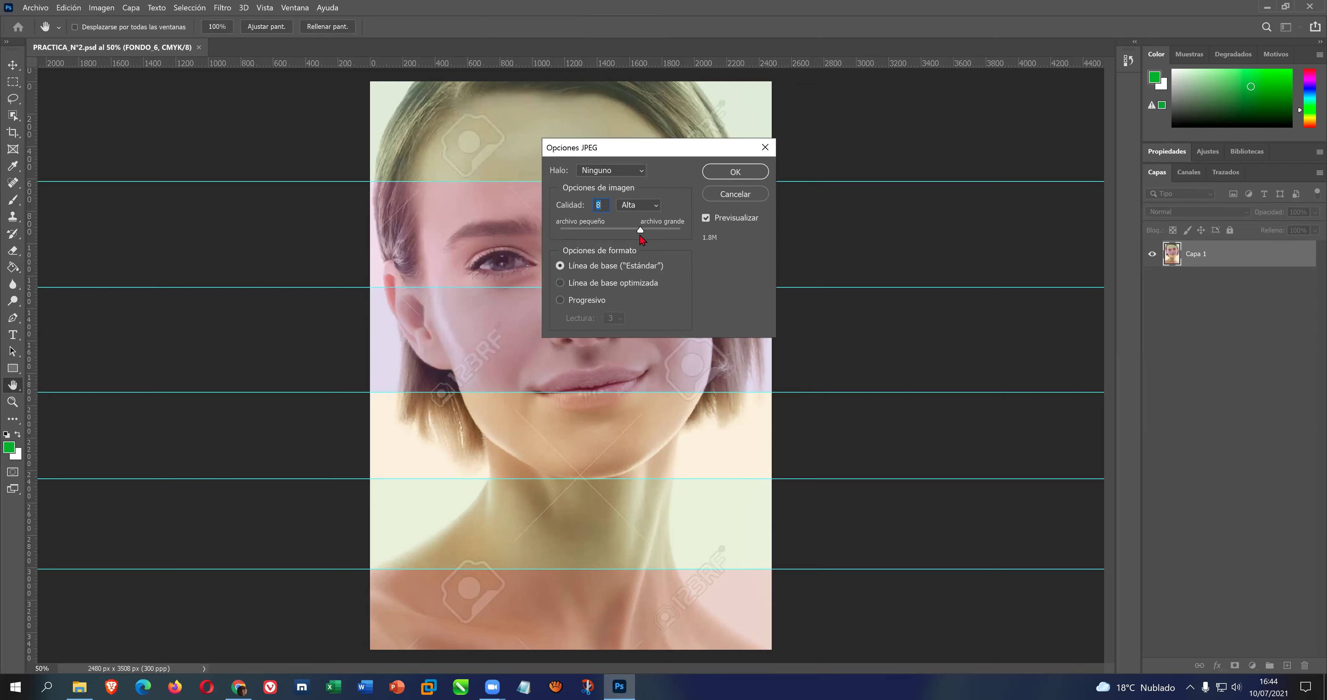
drag(641, 232, 680, 236)
click(747, 172)
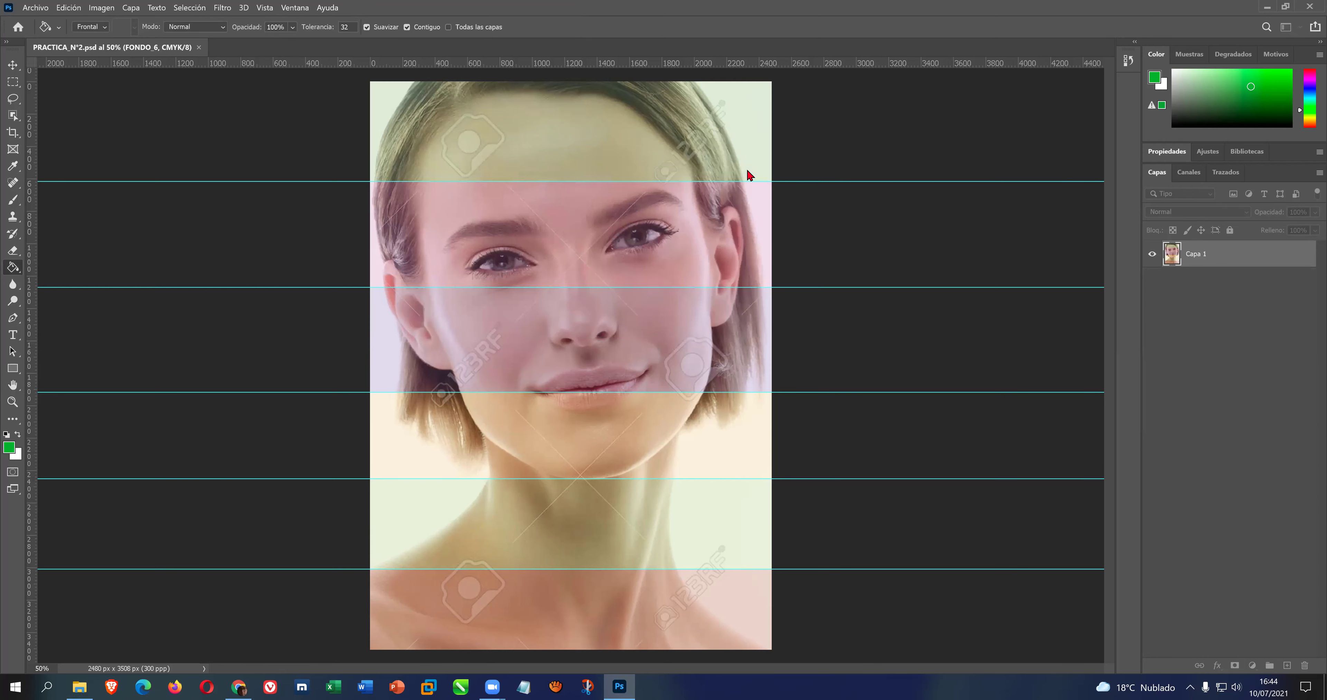
Export PRACTICA_N°2 as a 2480 × 3508 px PNG via Export As
click(36, 8)
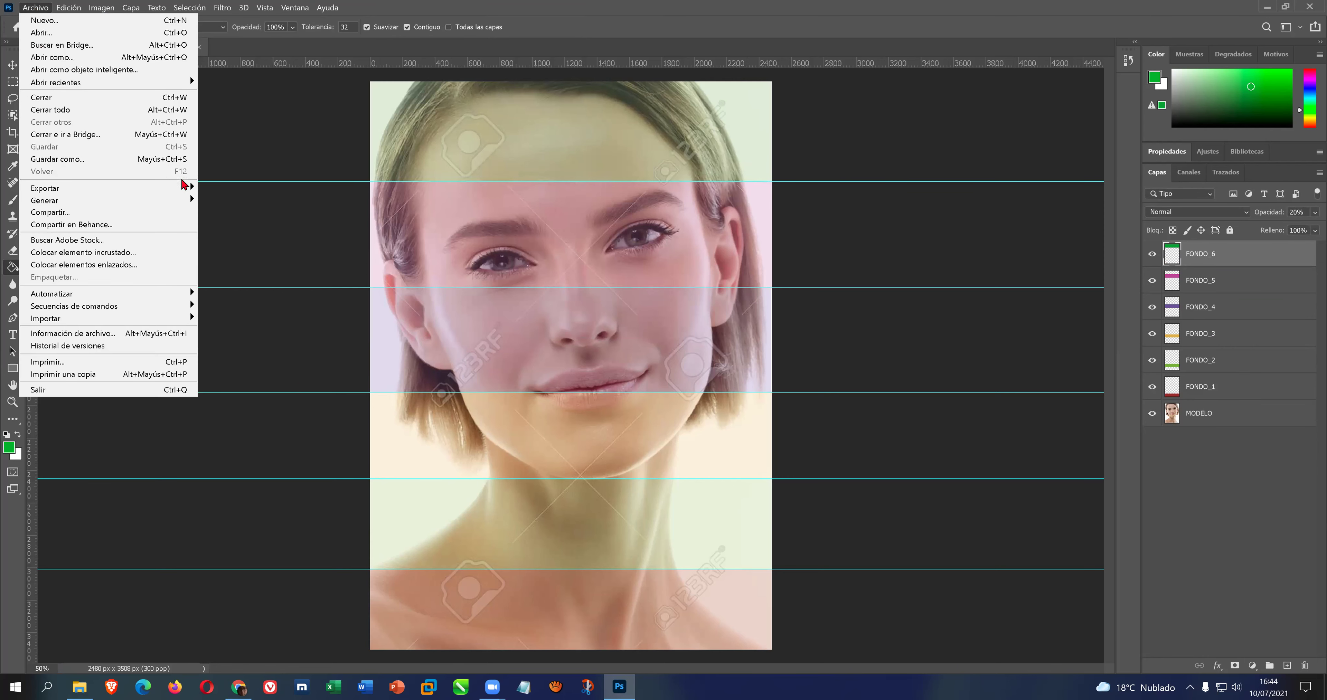
mouse_move(62, 187)
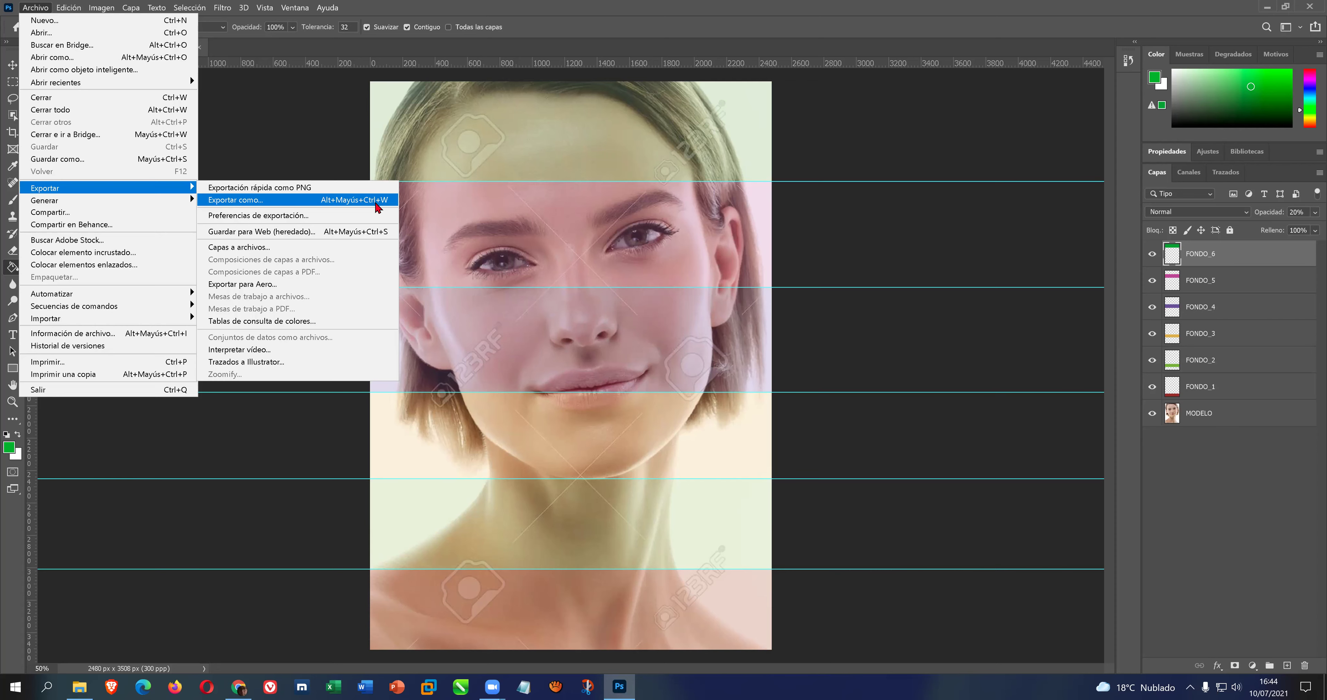
click(376, 200)
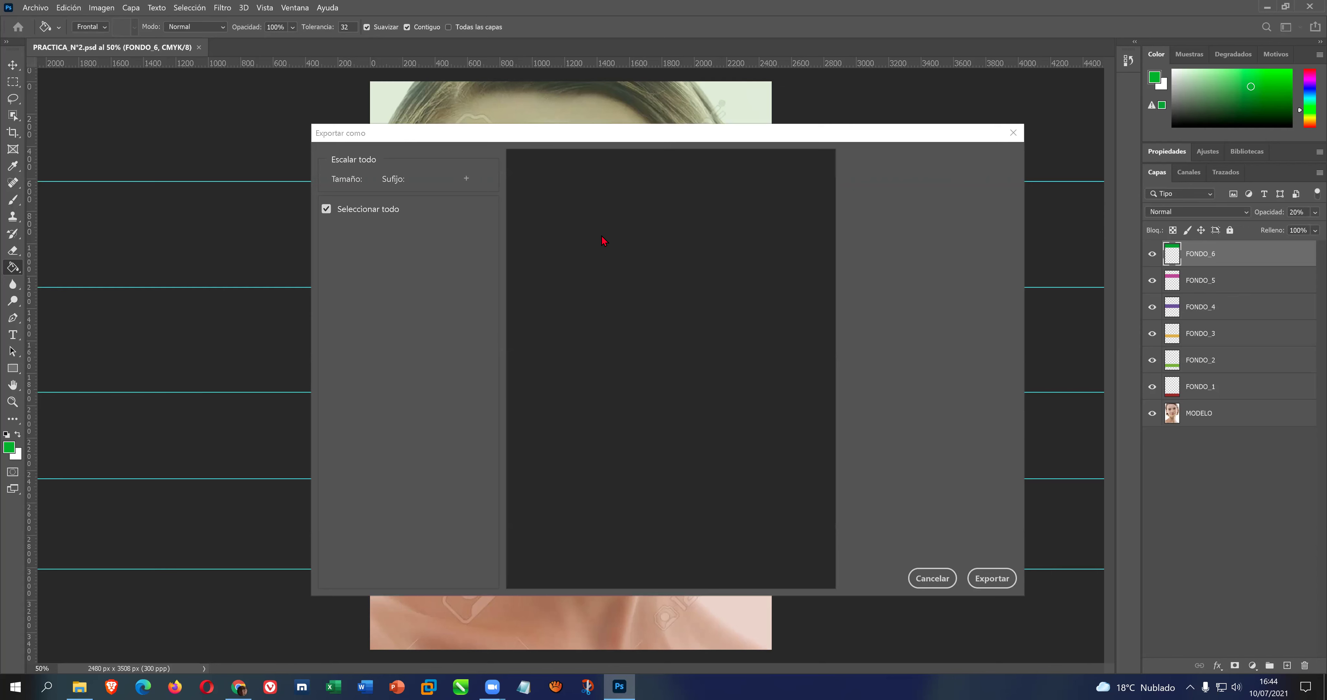
click(651, 138)
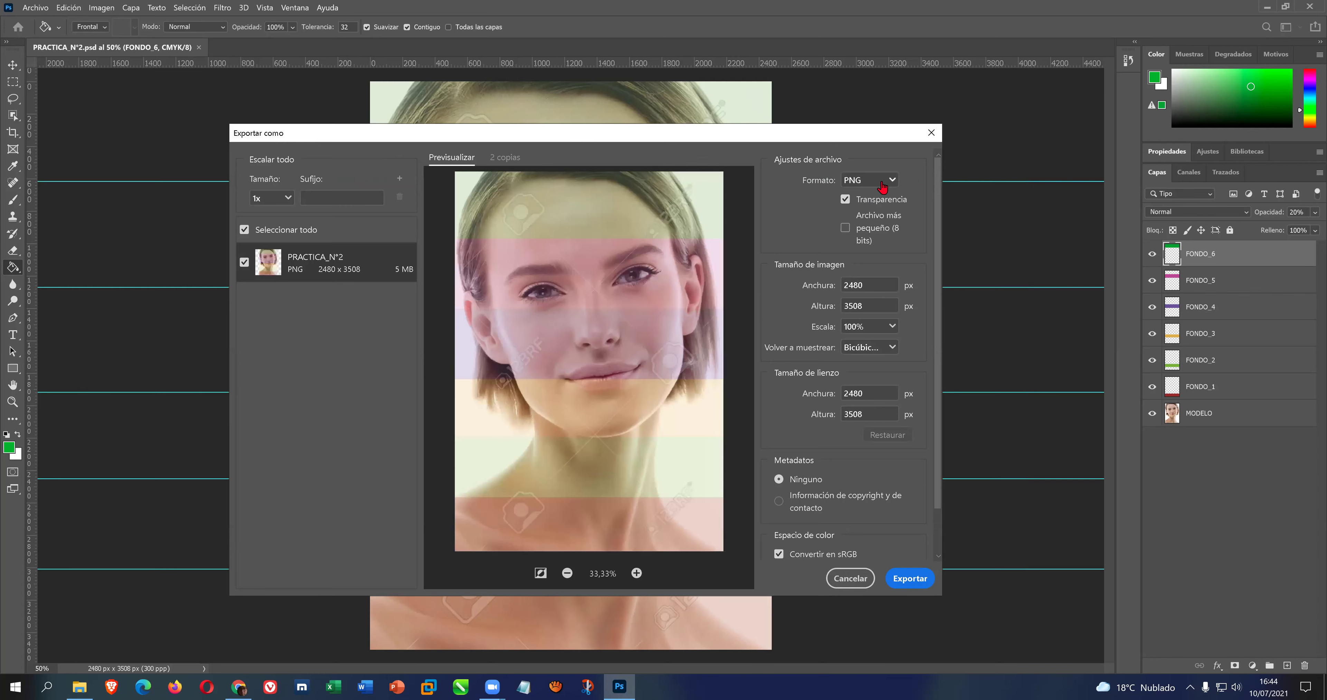
click(893, 181)
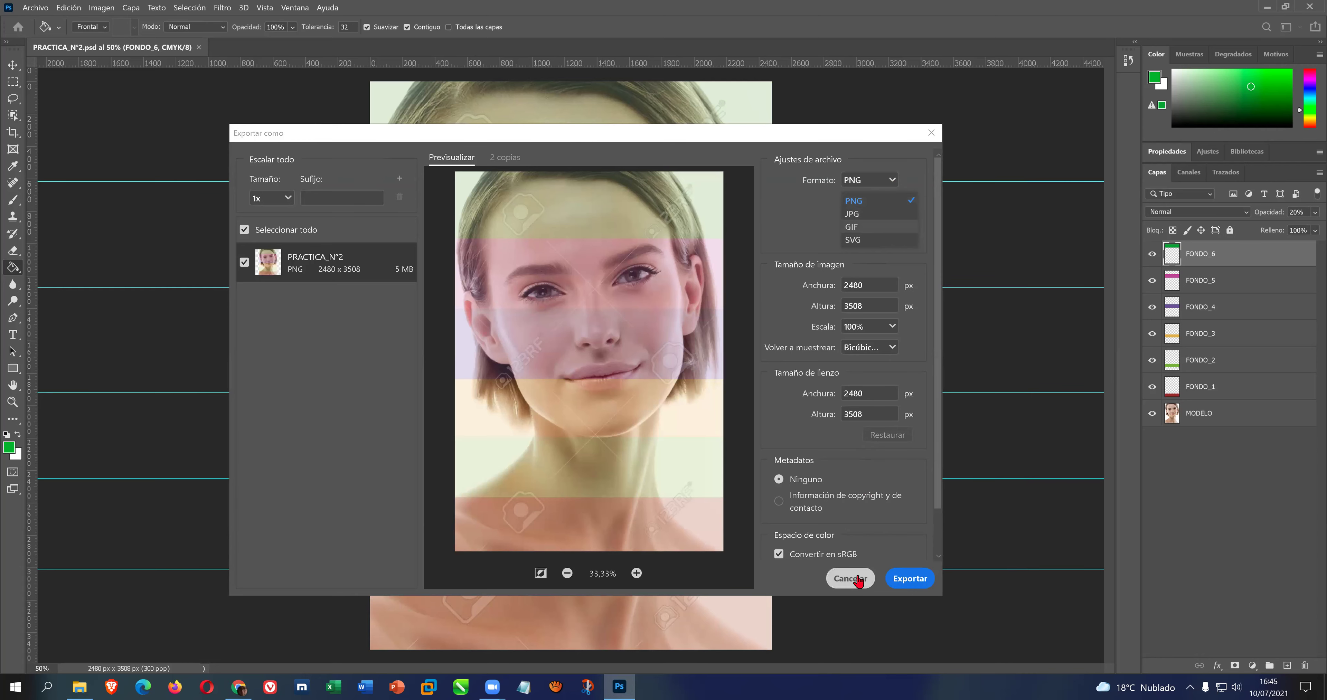
click(908, 579)
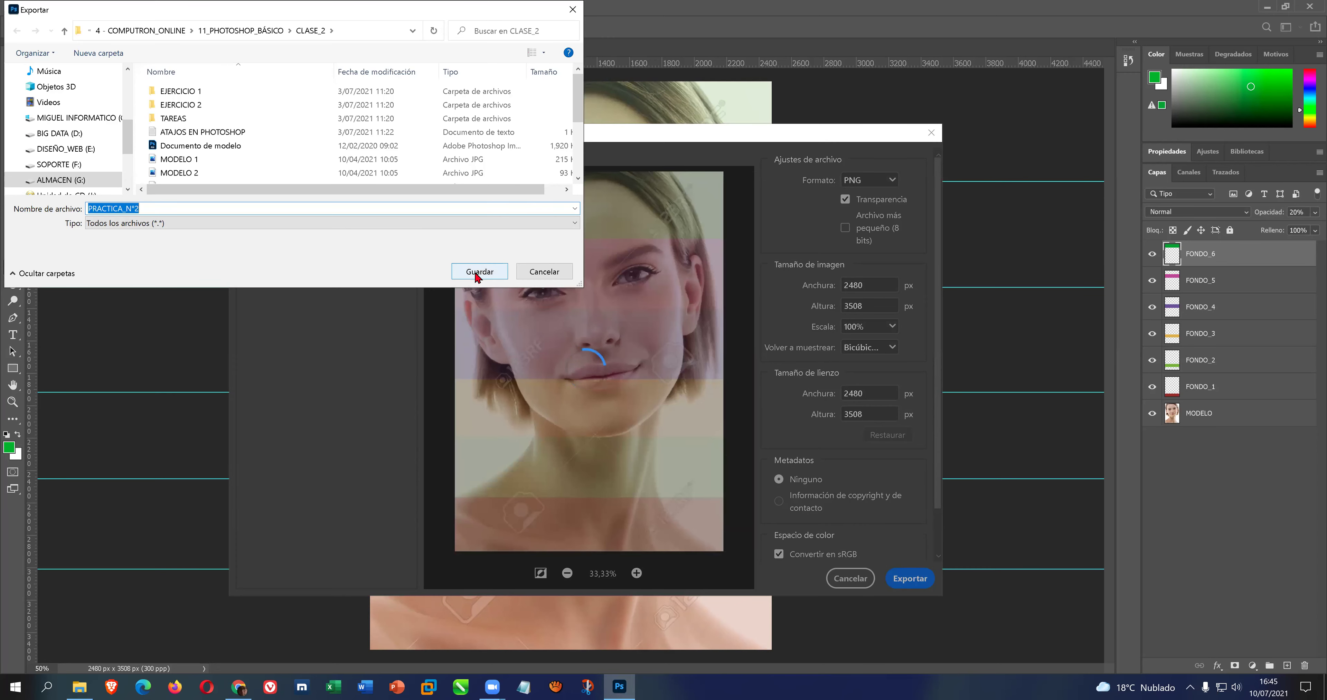
click(493, 277)
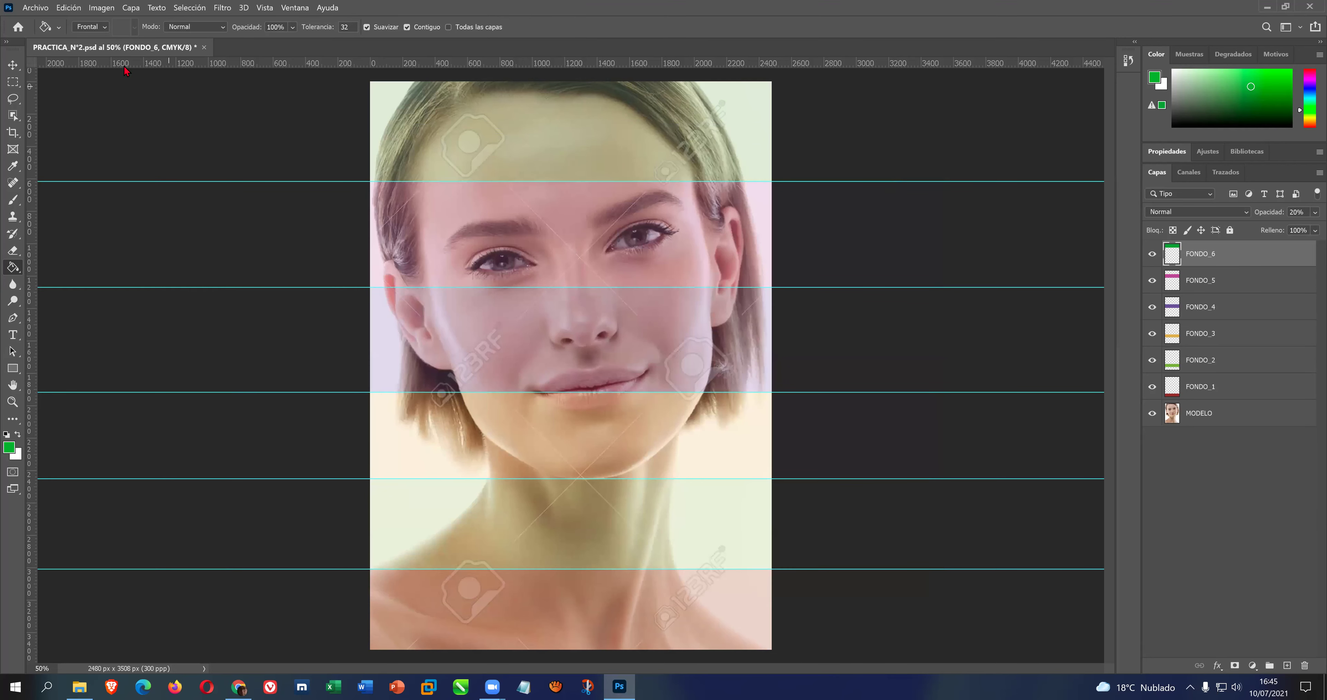
Export PRACTICA_N°2 as a 2480 × 3508 px GIF via Export As
click(35, 8)
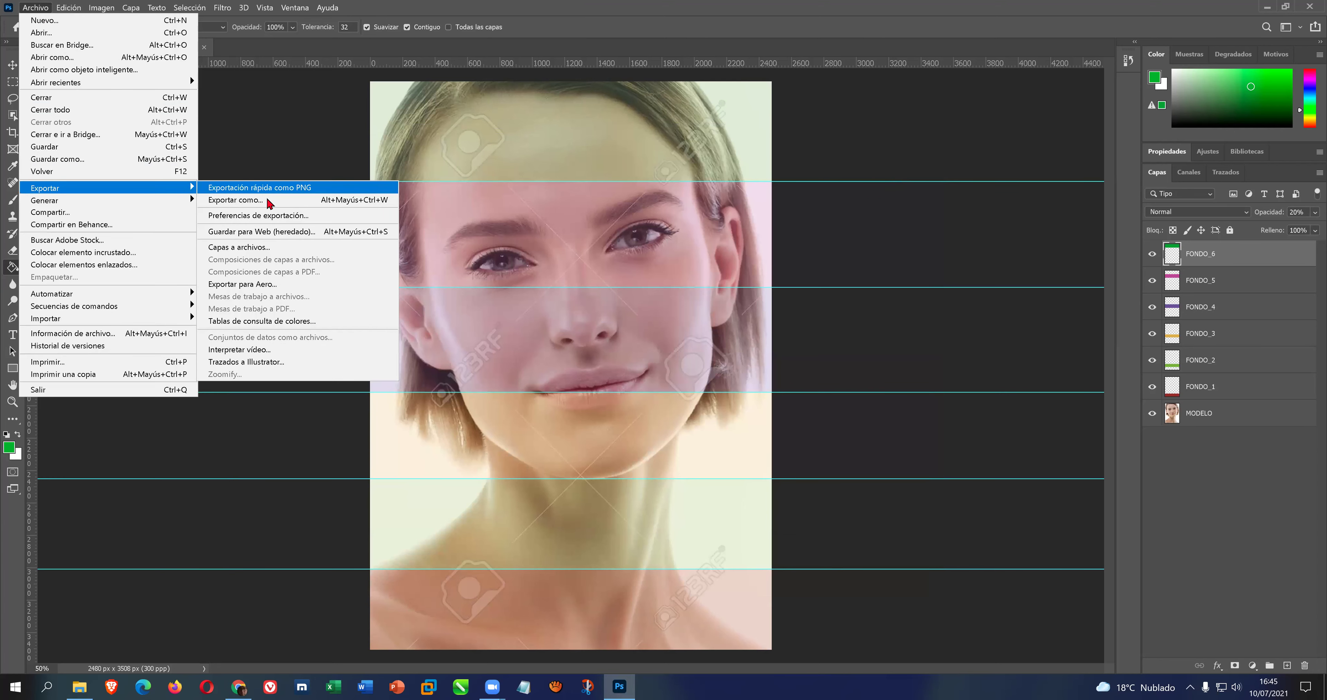
click(256, 198)
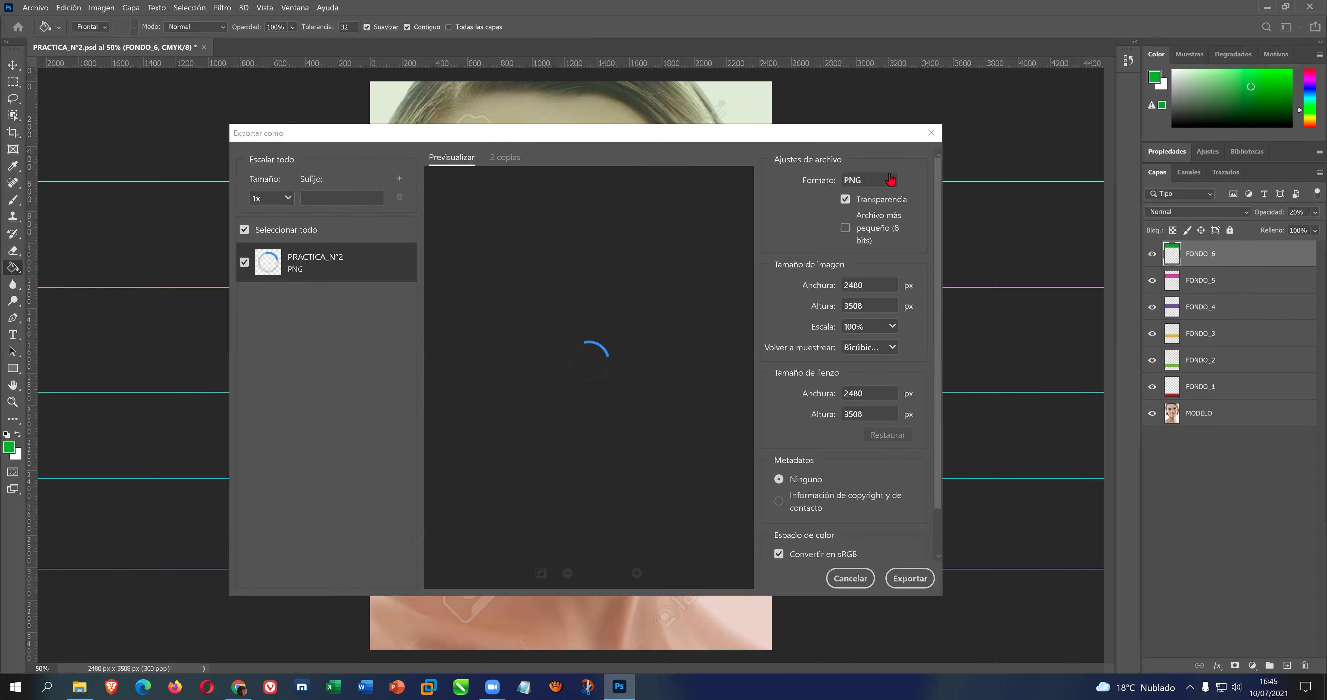
click(893, 180)
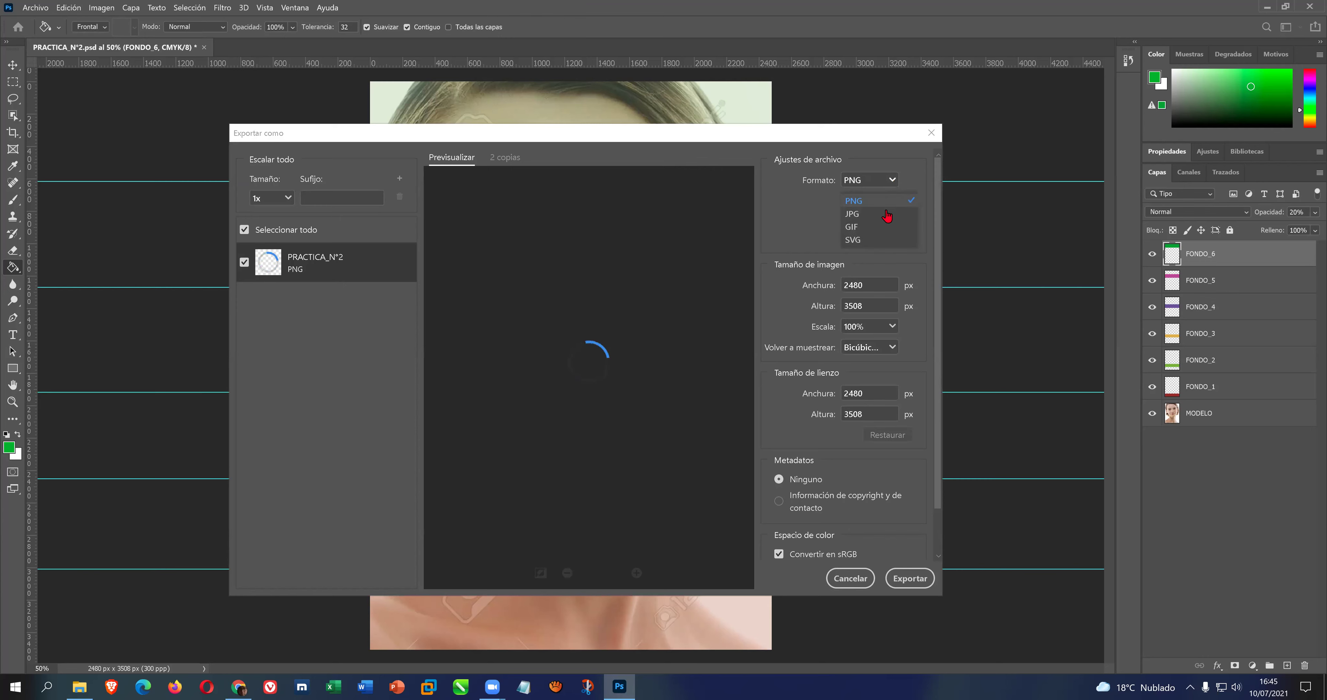
click(875, 229)
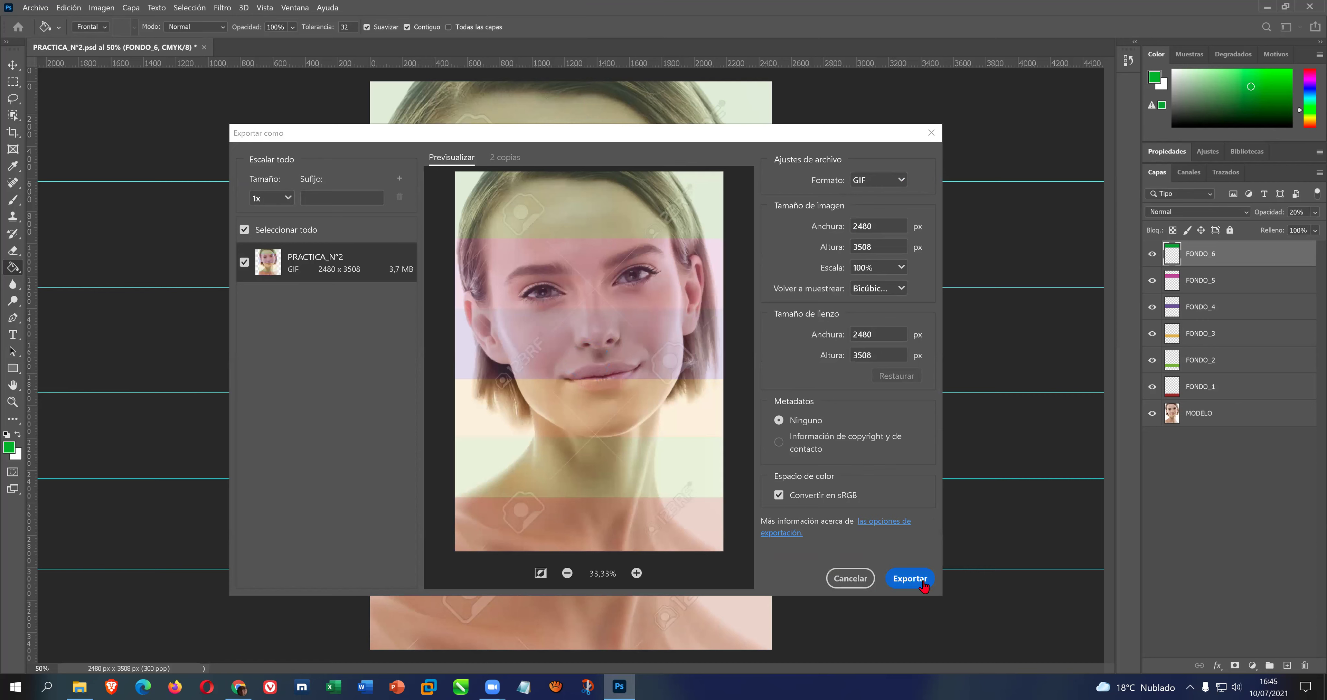
click(911, 579)
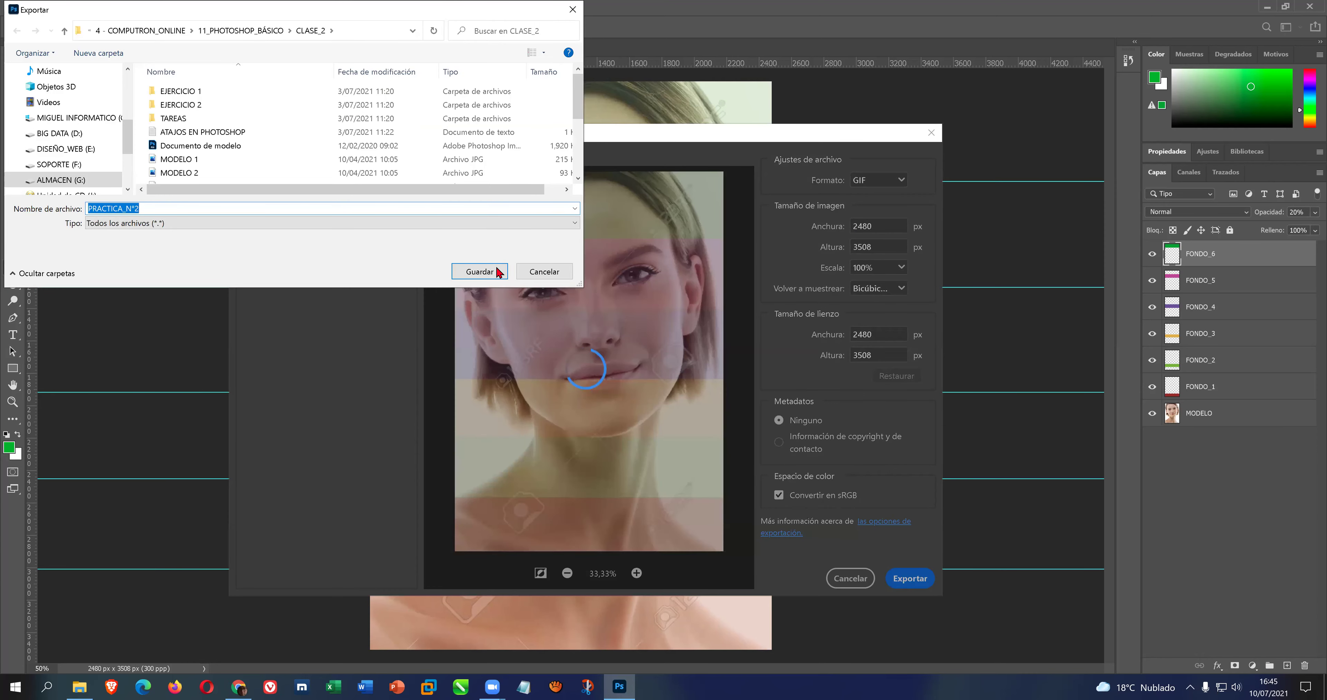
click(496, 273)
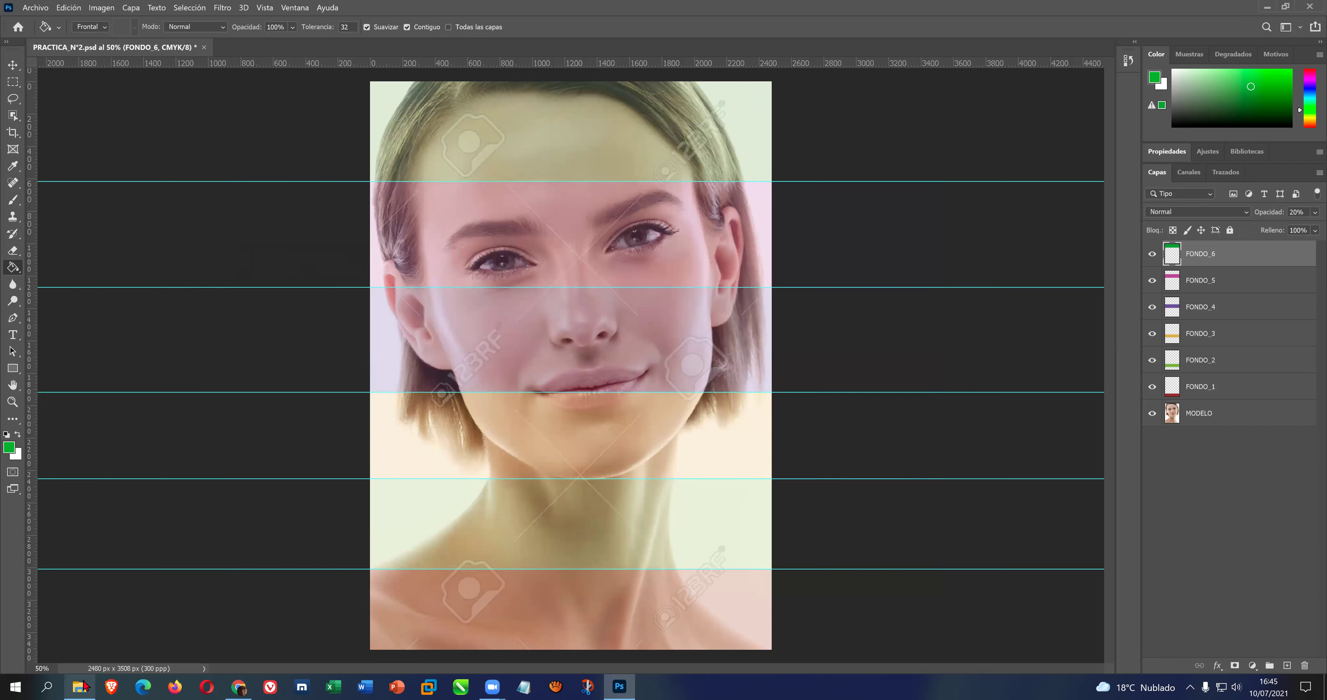
mouse_move(79, 686)
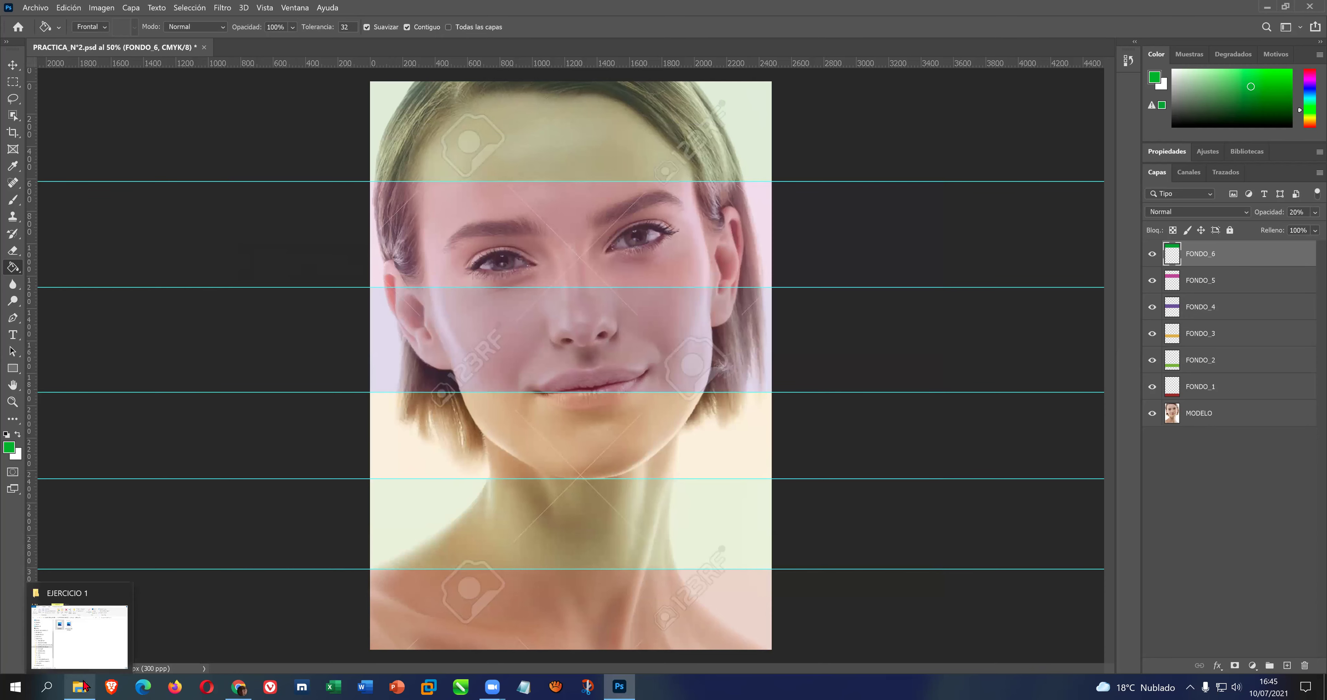
Open the exported GIF and PNG in the CLASE_2 folder to check them
click(84, 685)
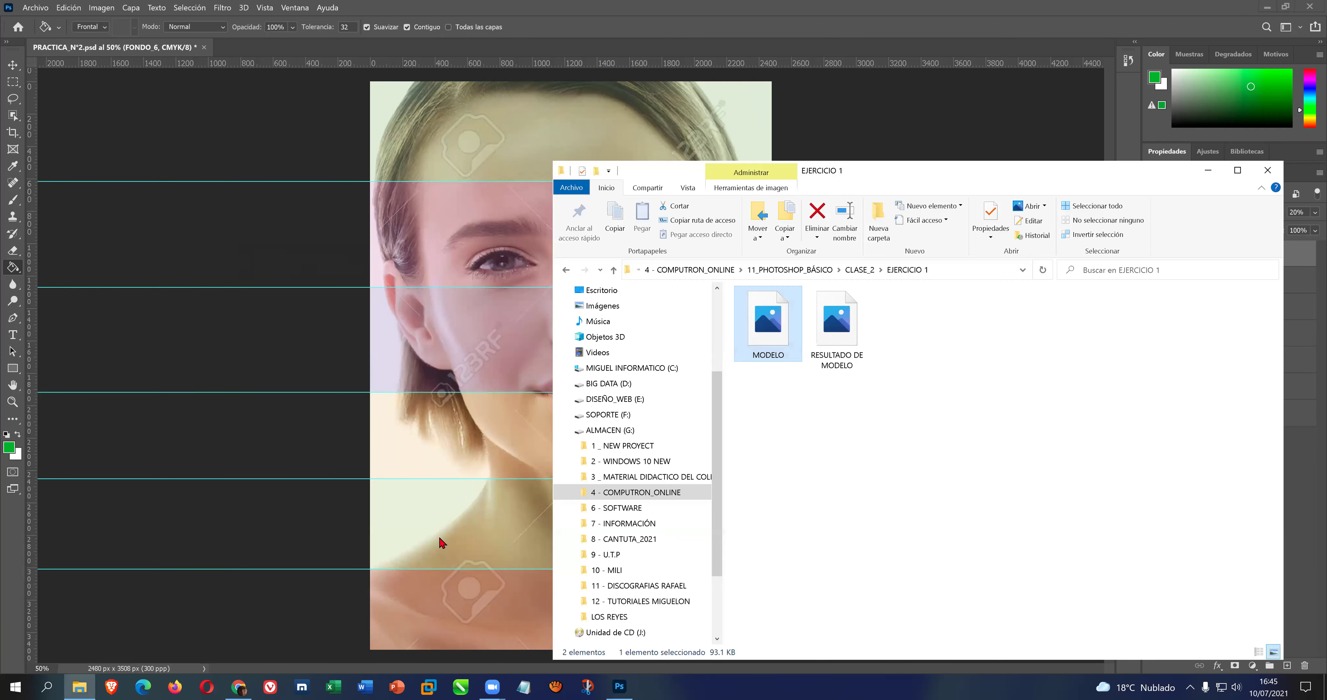
click(859, 270)
double_click(916, 183)
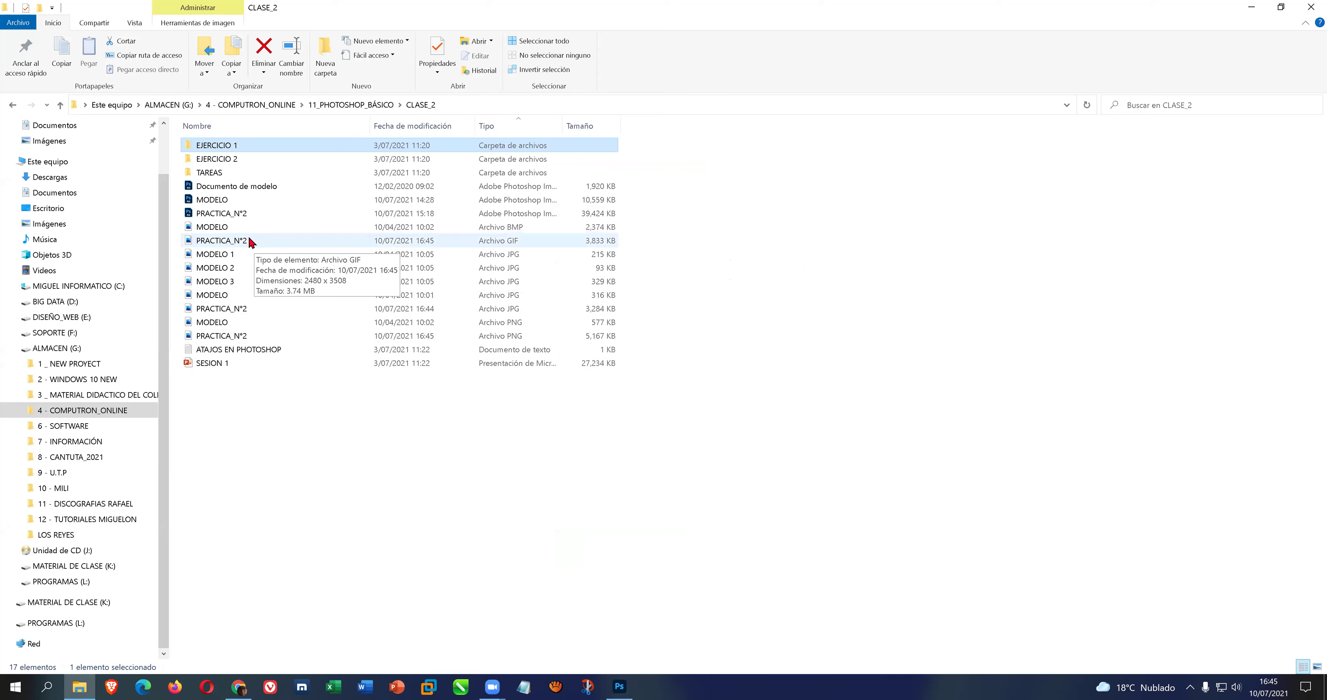
double_click(221, 240)
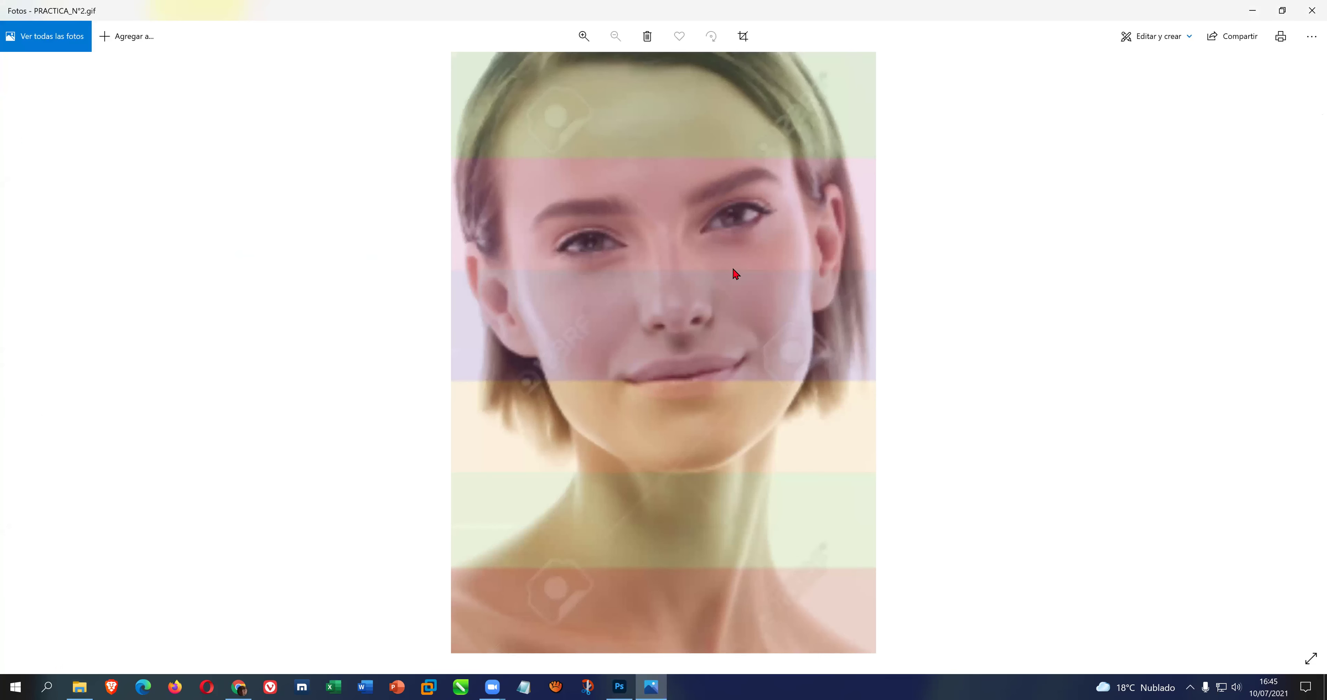
click(1311, 11)
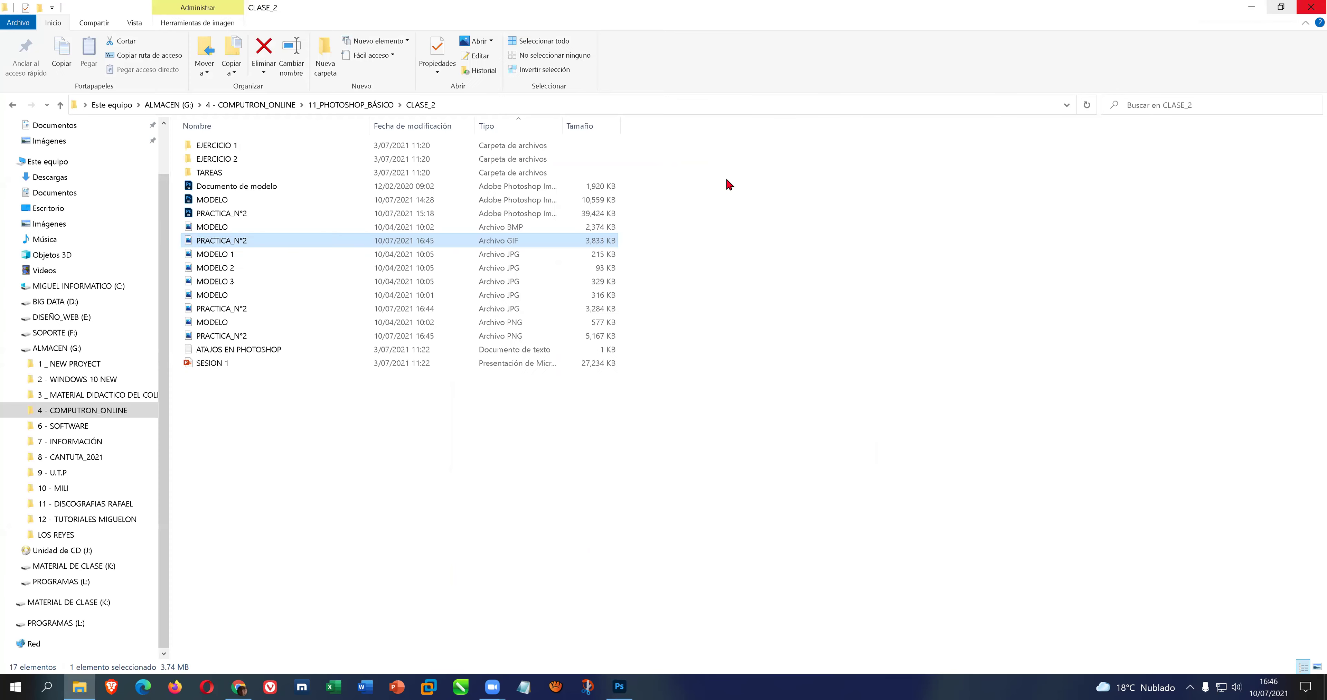
click(241, 308)
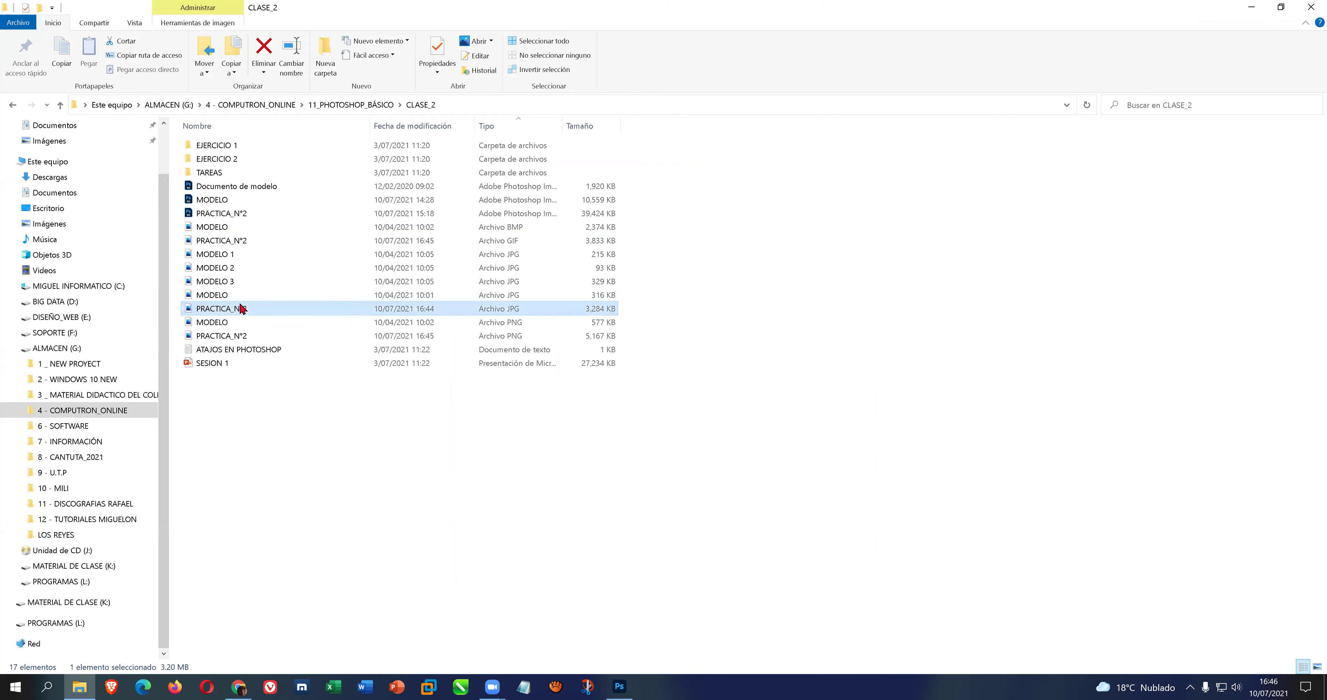
click(245, 337)
double_click(244, 337)
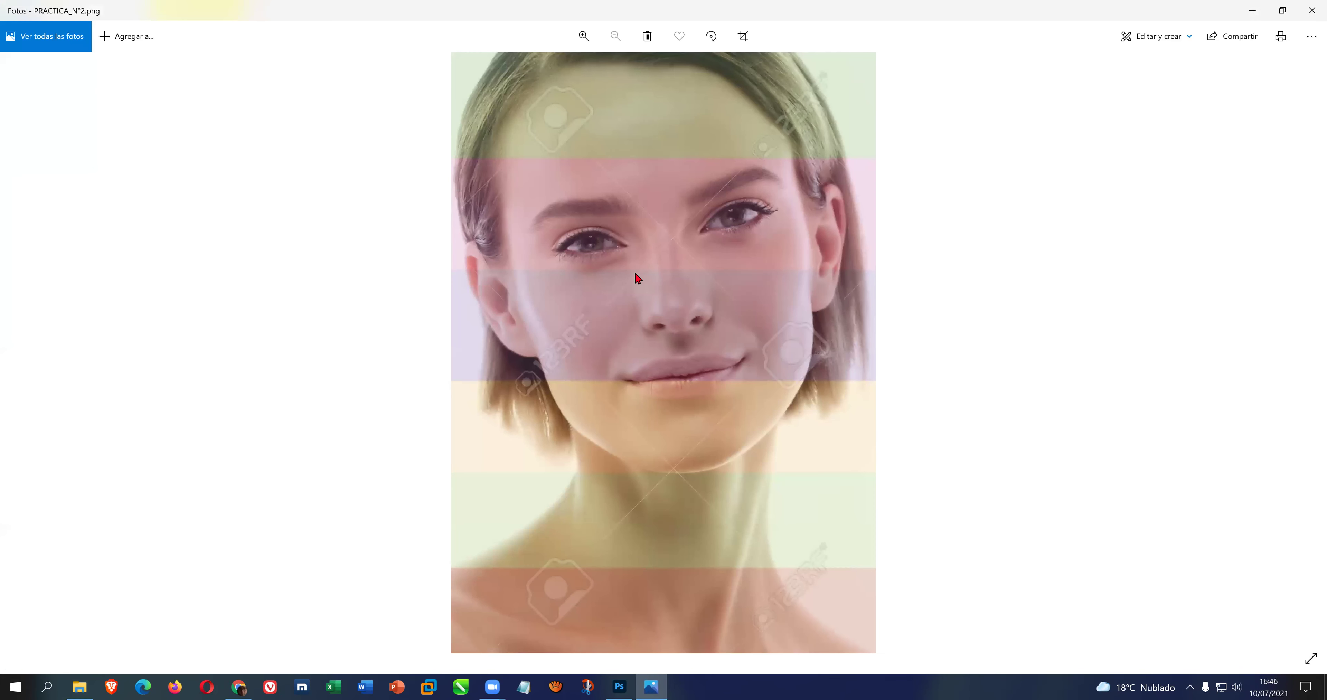
click(1310, 7)
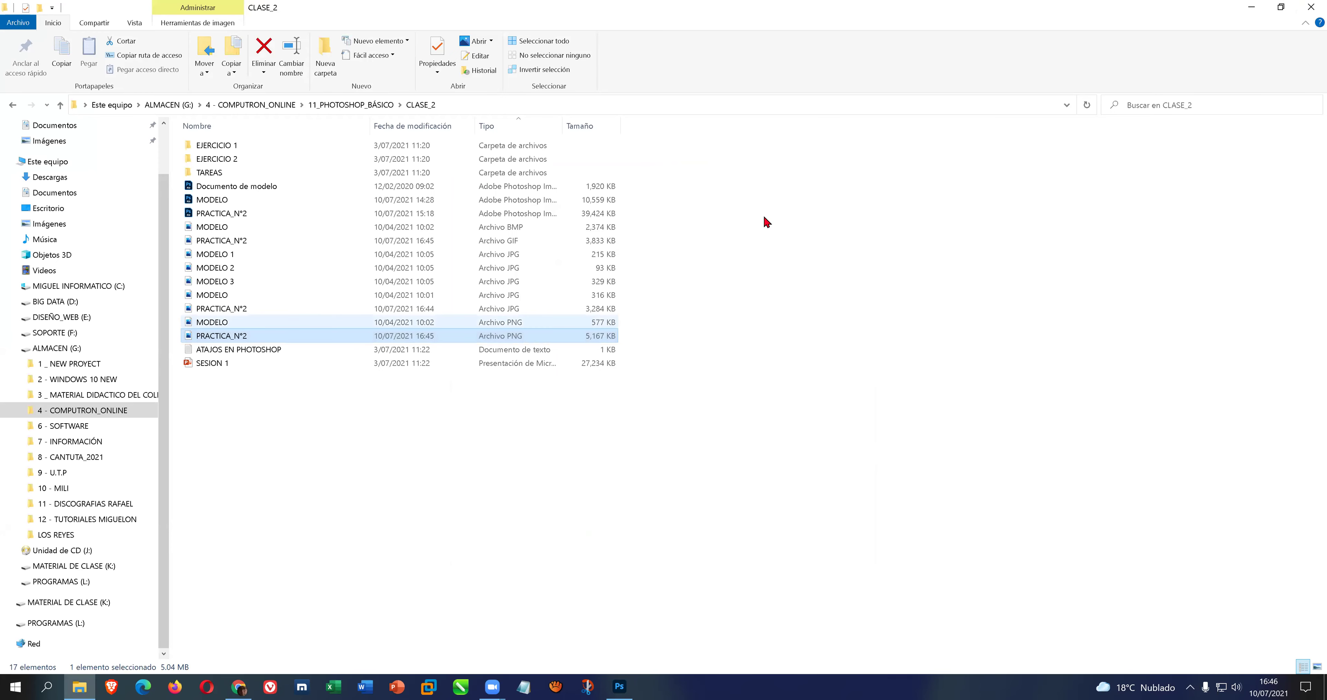
click(1251, 7)
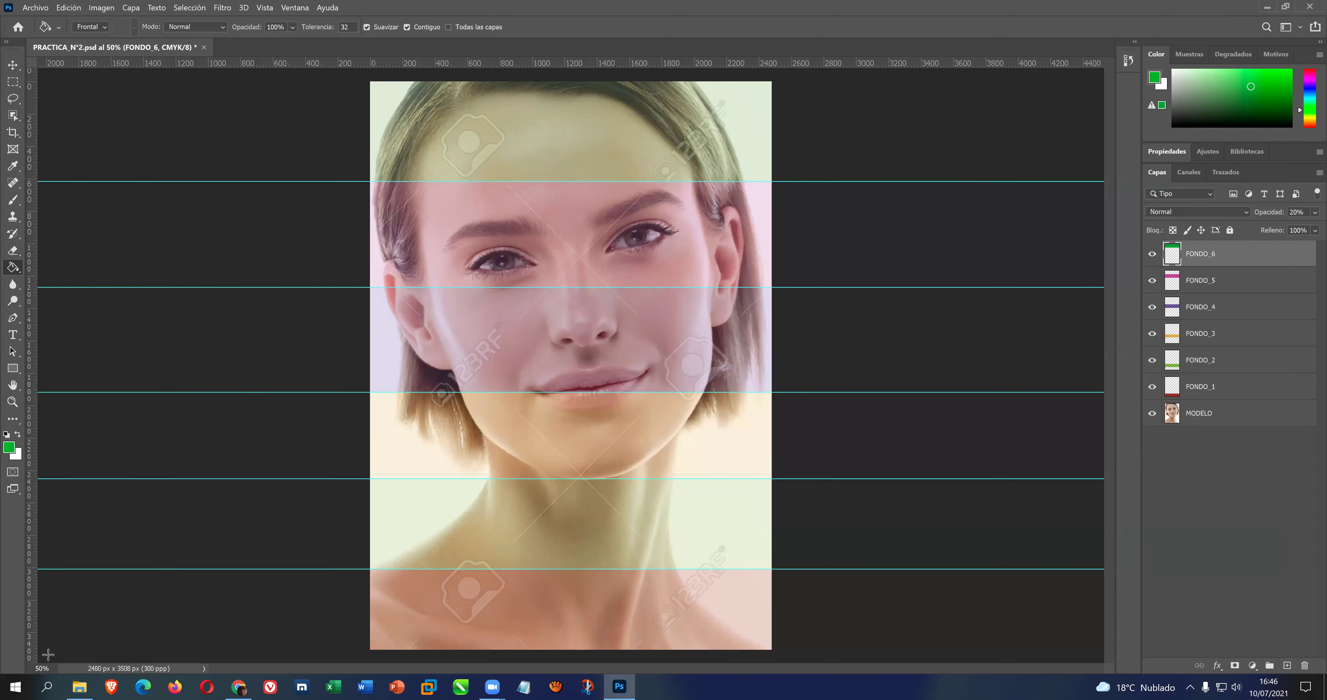
Browse COLASH.bmp, COLASH.png and GUIAS.JPG in the EJERCICIO 2 folder, then close the viewer
click(80, 687)
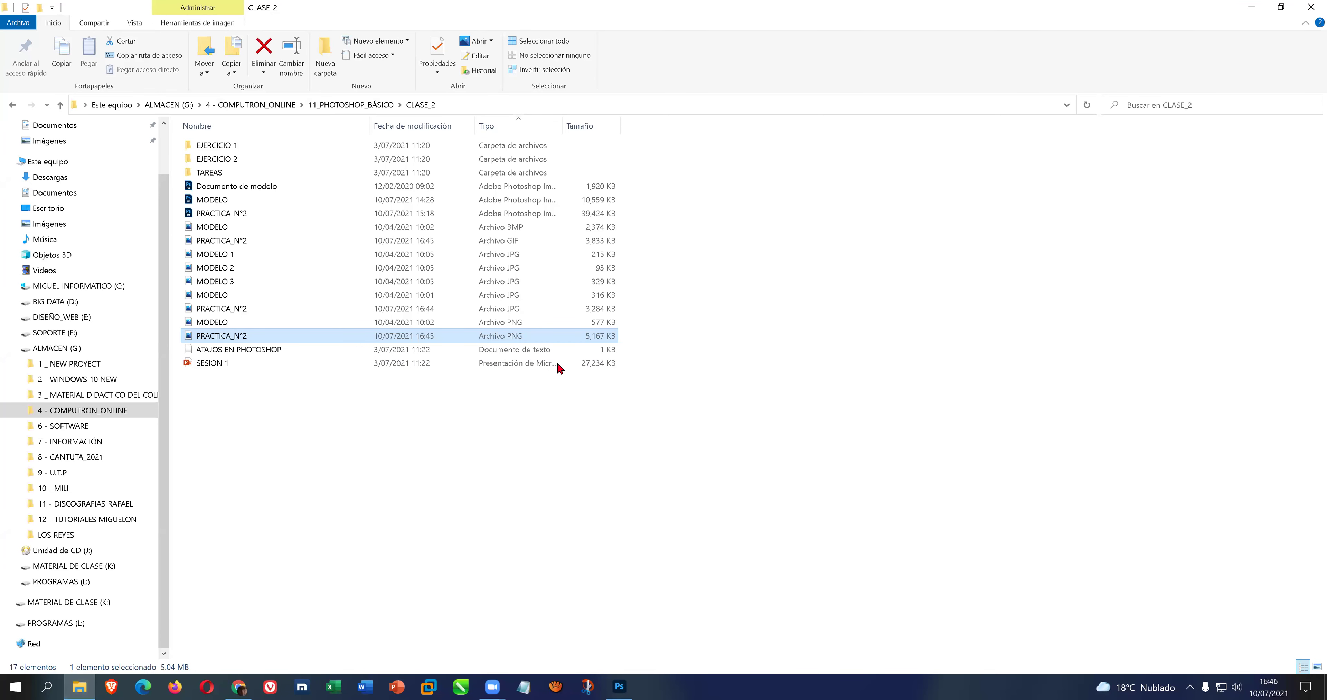
double_click(314, 158)
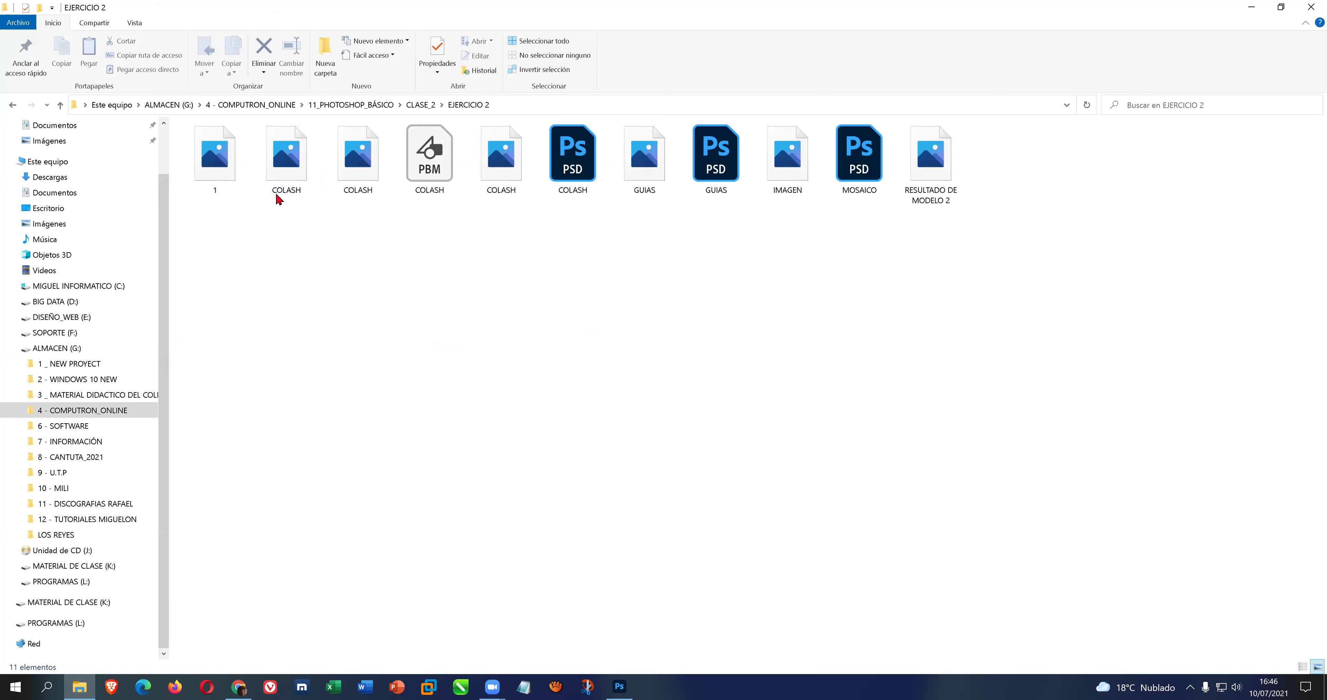
double_click(230, 164)
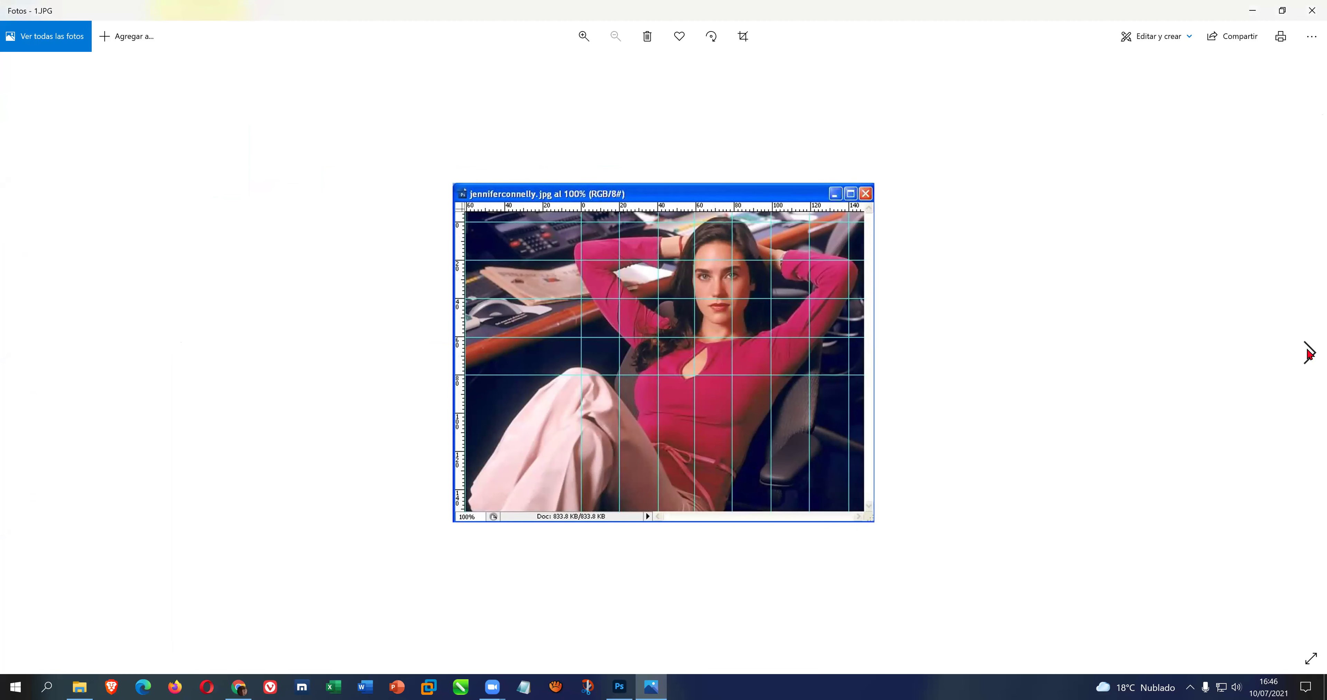
click(1310, 355)
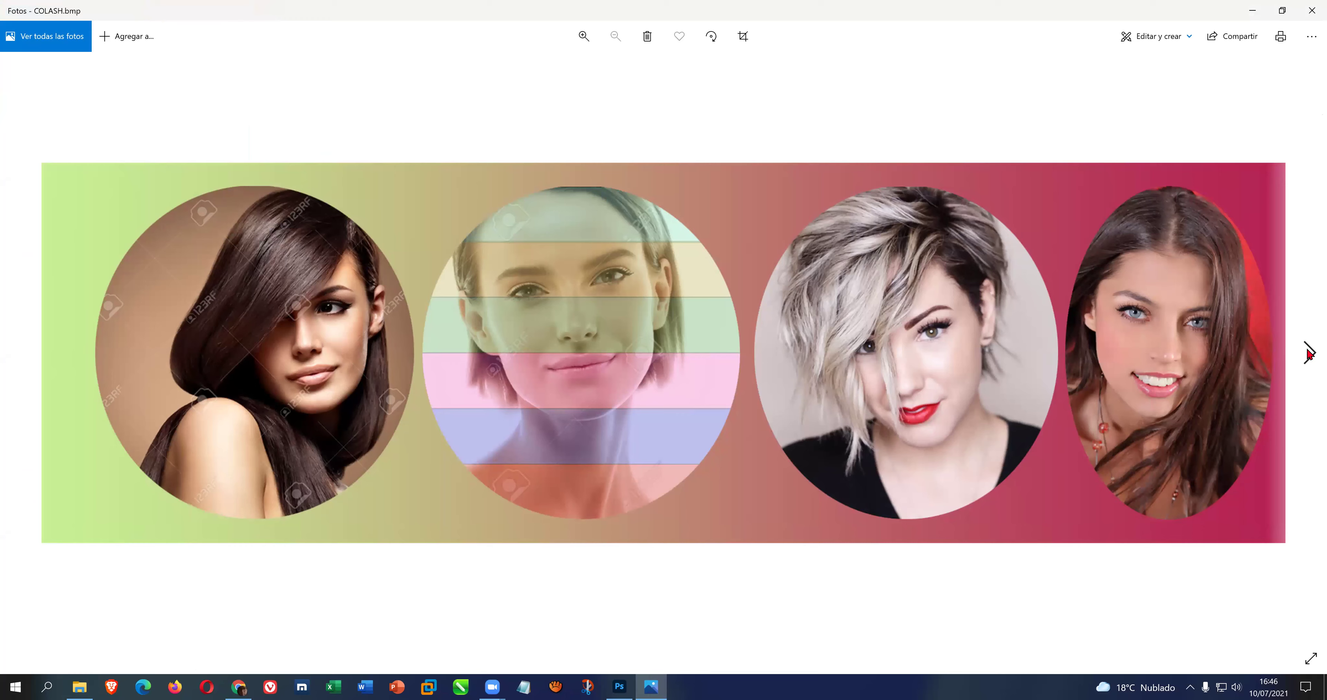
click(1309, 354)
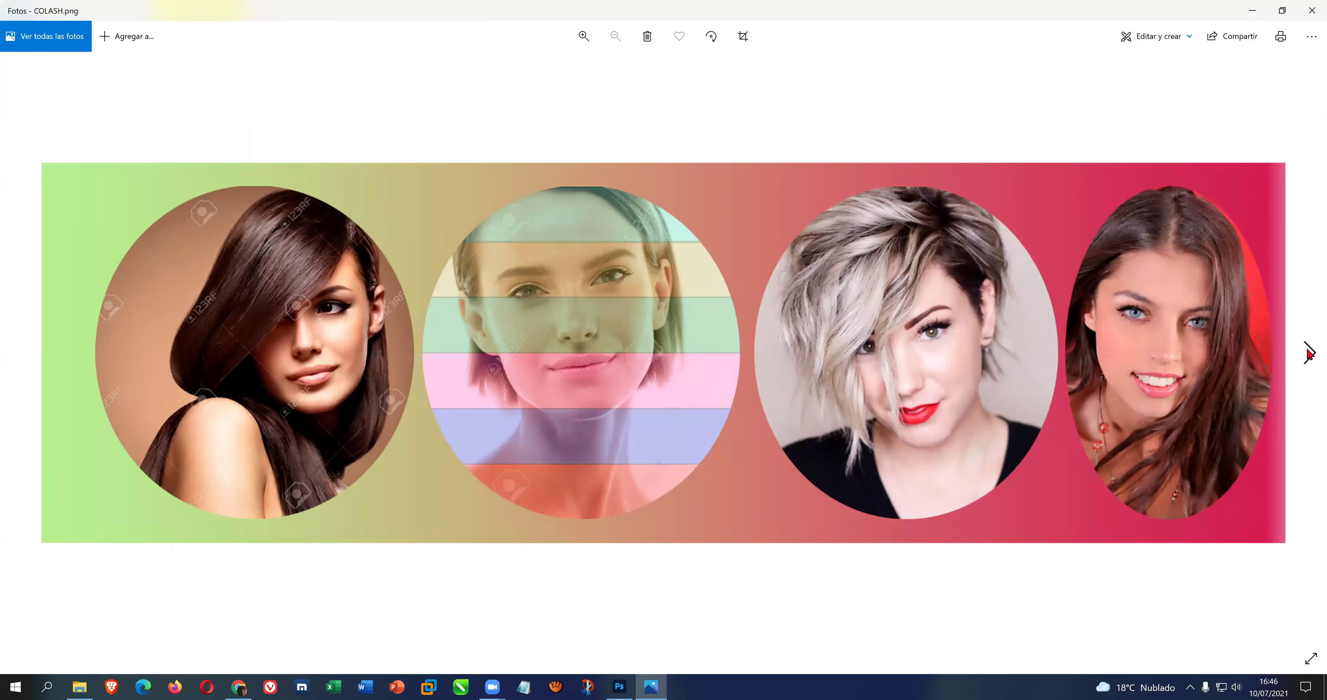
click(1309, 354)
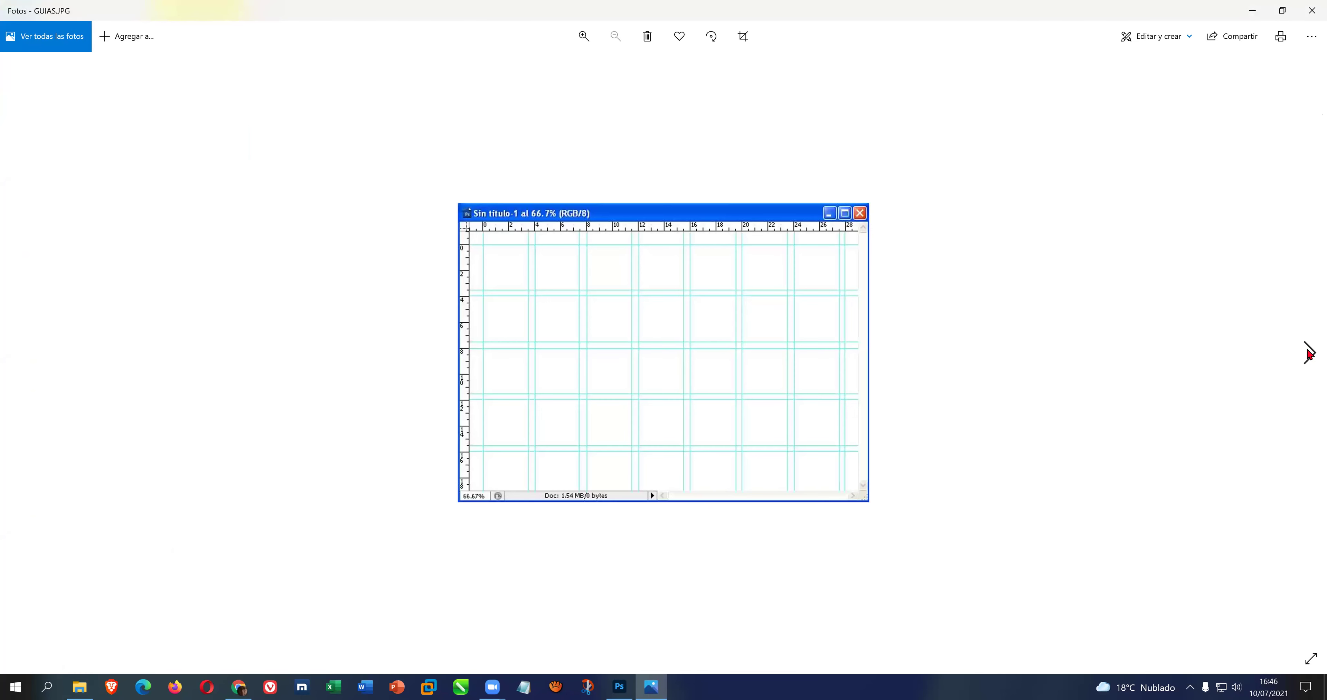
click(1311, 7)
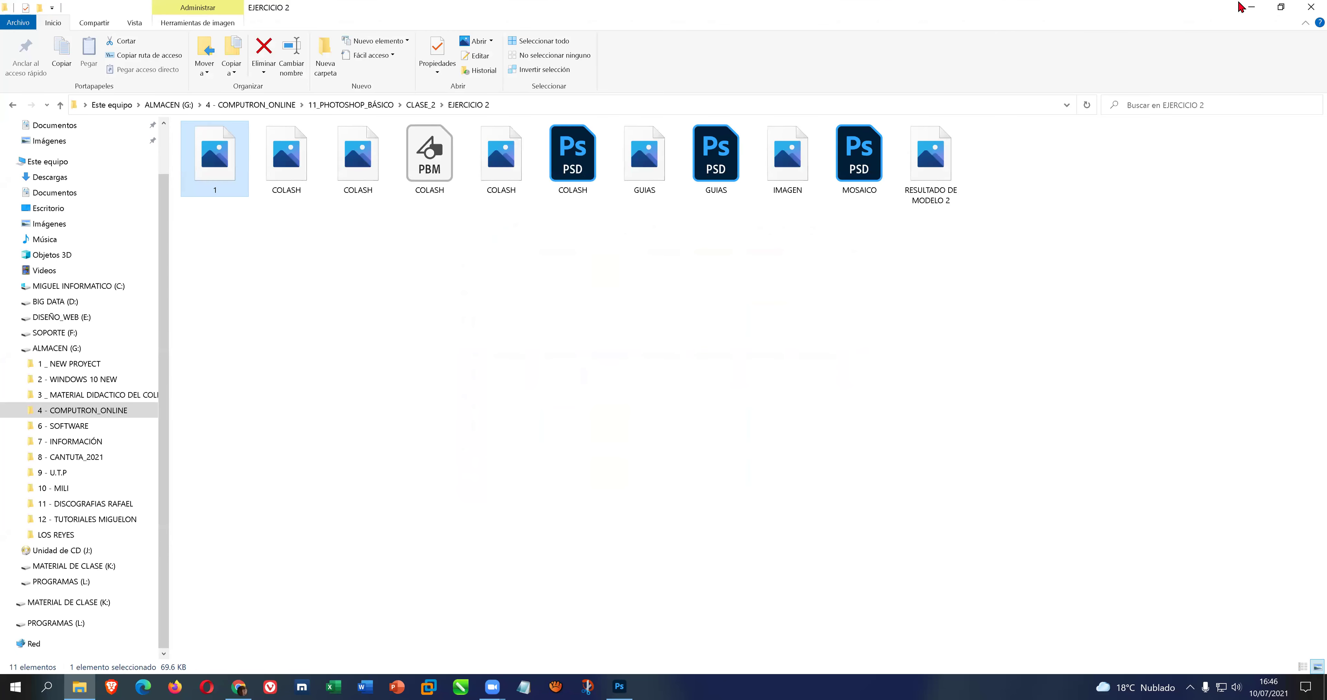
Open COLASH.psd keeping its colour profile, review the collage, and close it
double_click(581, 149)
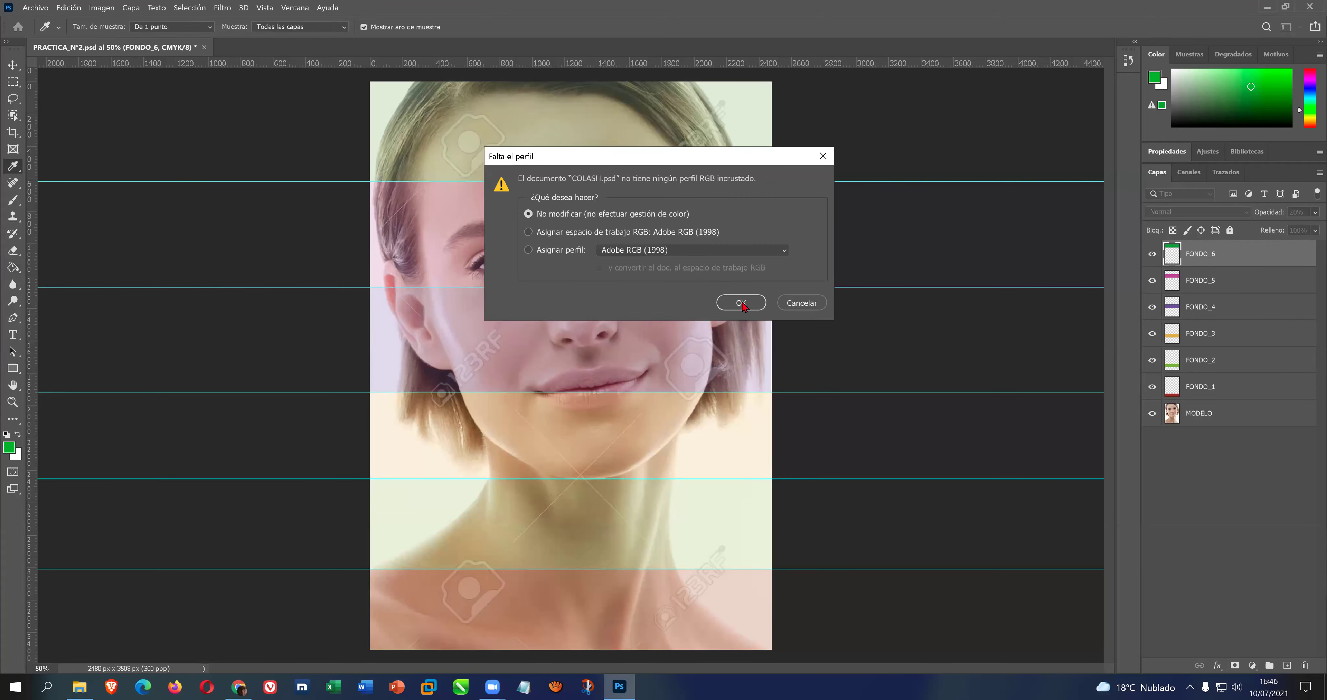
click(743, 304)
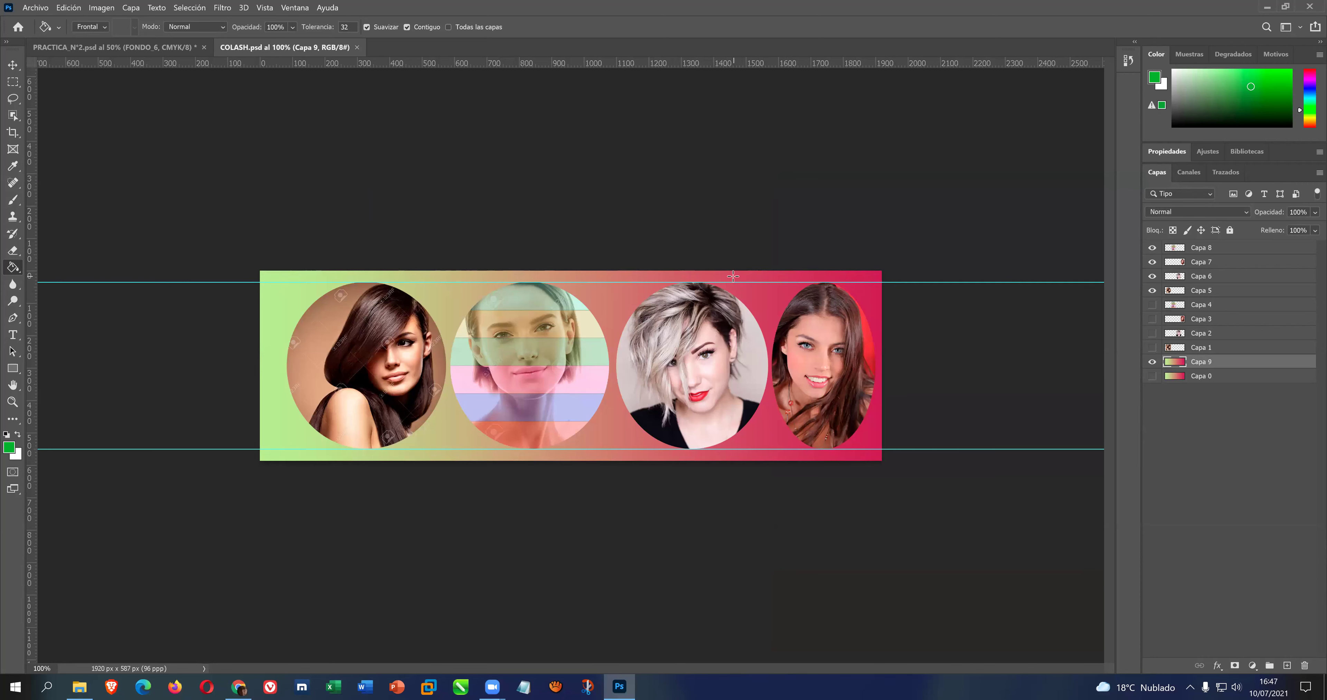
click(356, 47)
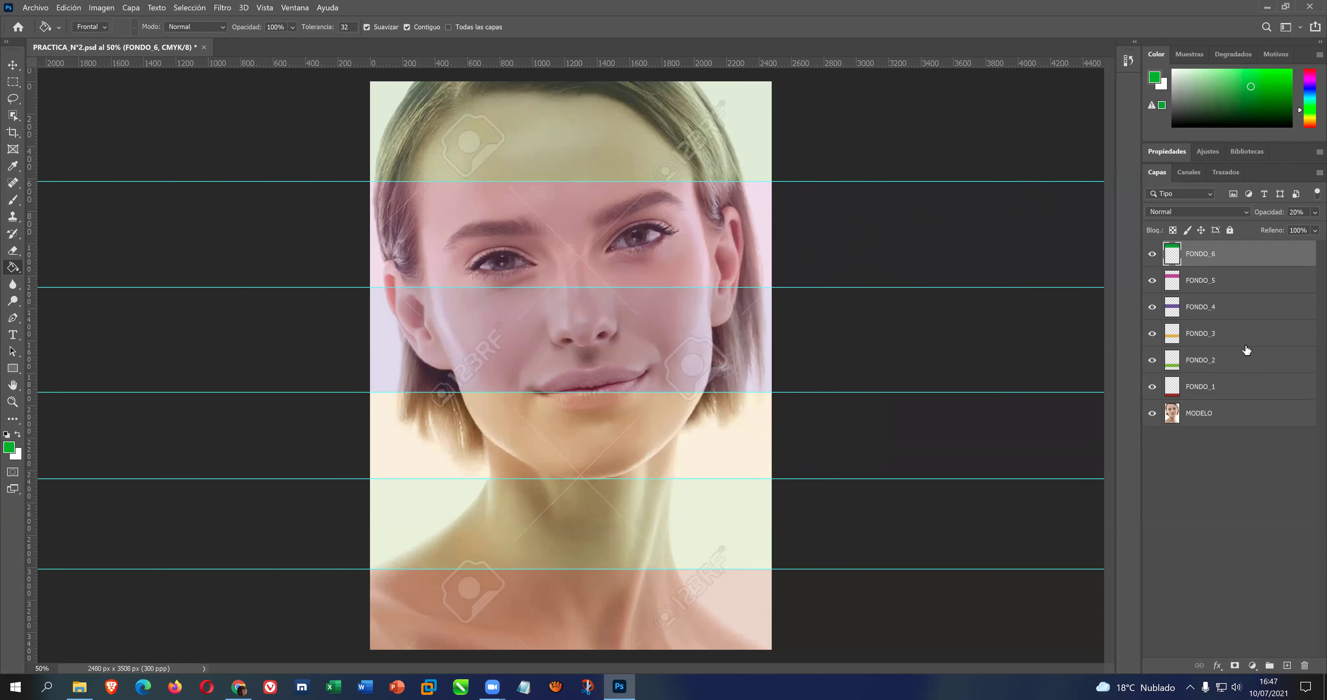
Toggle the MODELO layer's visibility off and on, then save and close PRACTICA_N°2
click(1154, 415)
click(1153, 415)
click(204, 47)
click(691, 265)
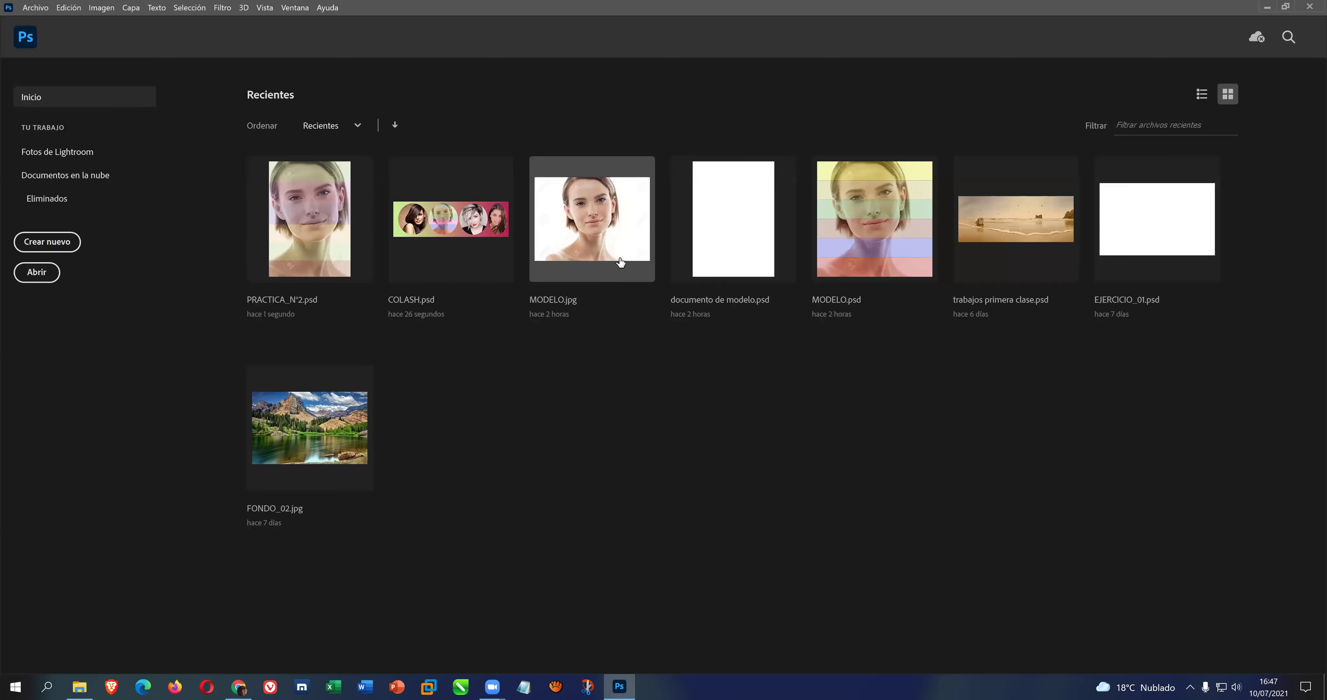
Open MODELO.psd with its embedded profile and toggle the Capa 1–4 portrait layers' visibility
click(846, 257)
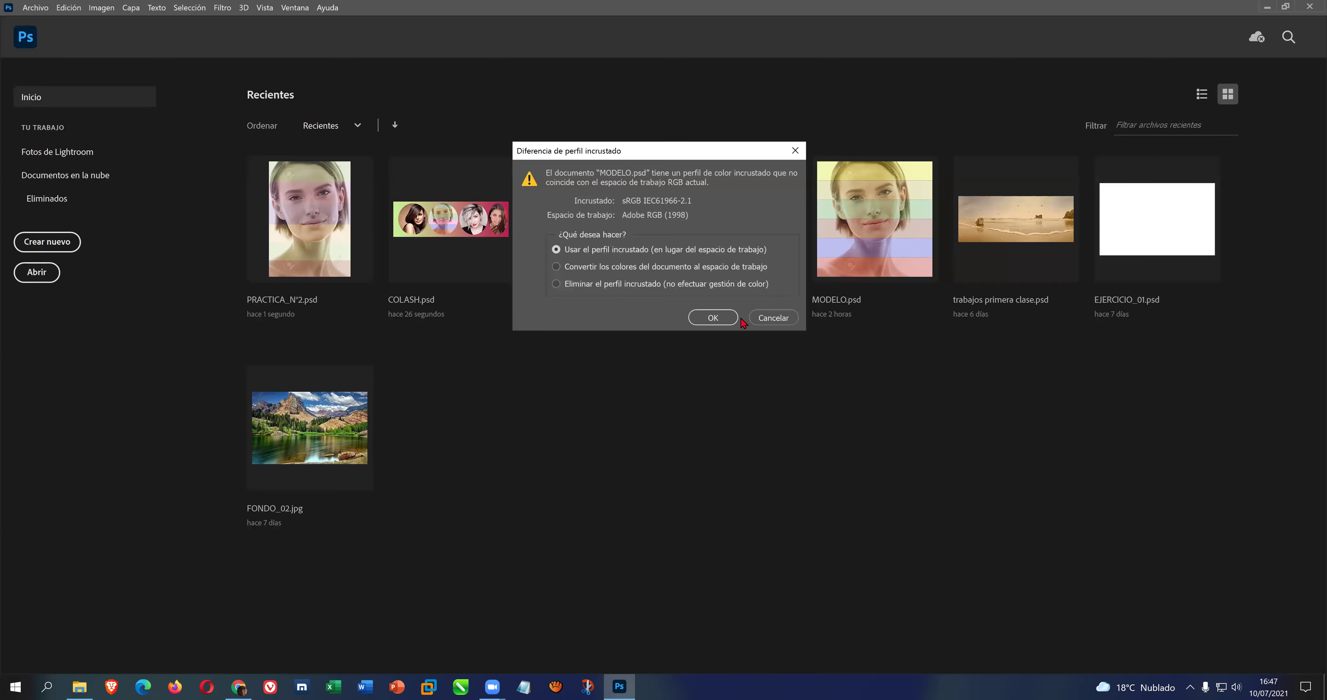
click(710, 318)
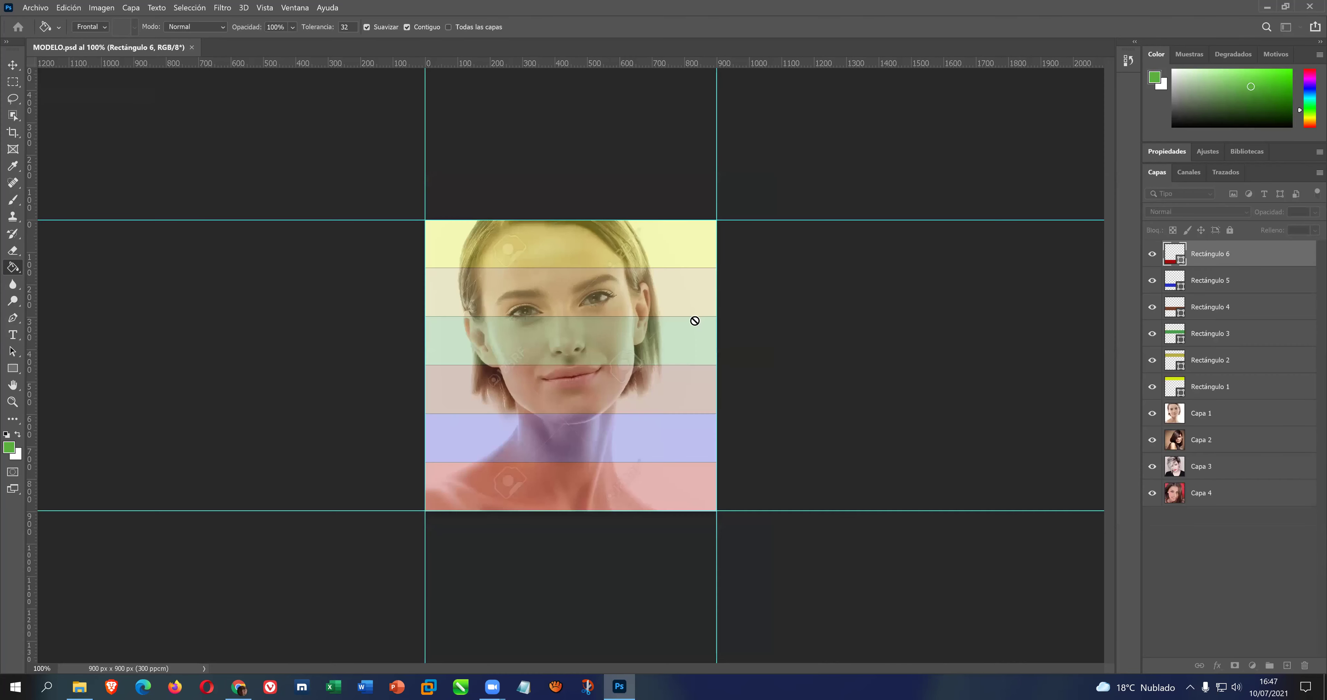
click(1152, 415)
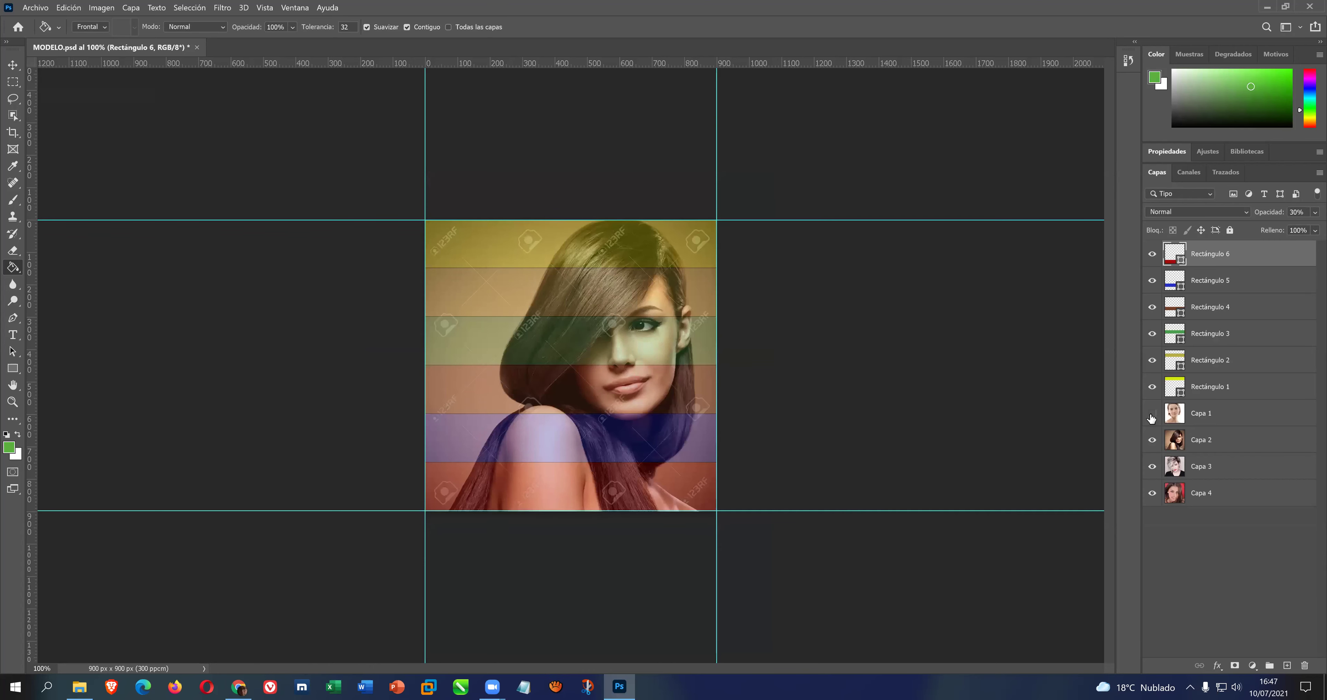
click(1154, 441)
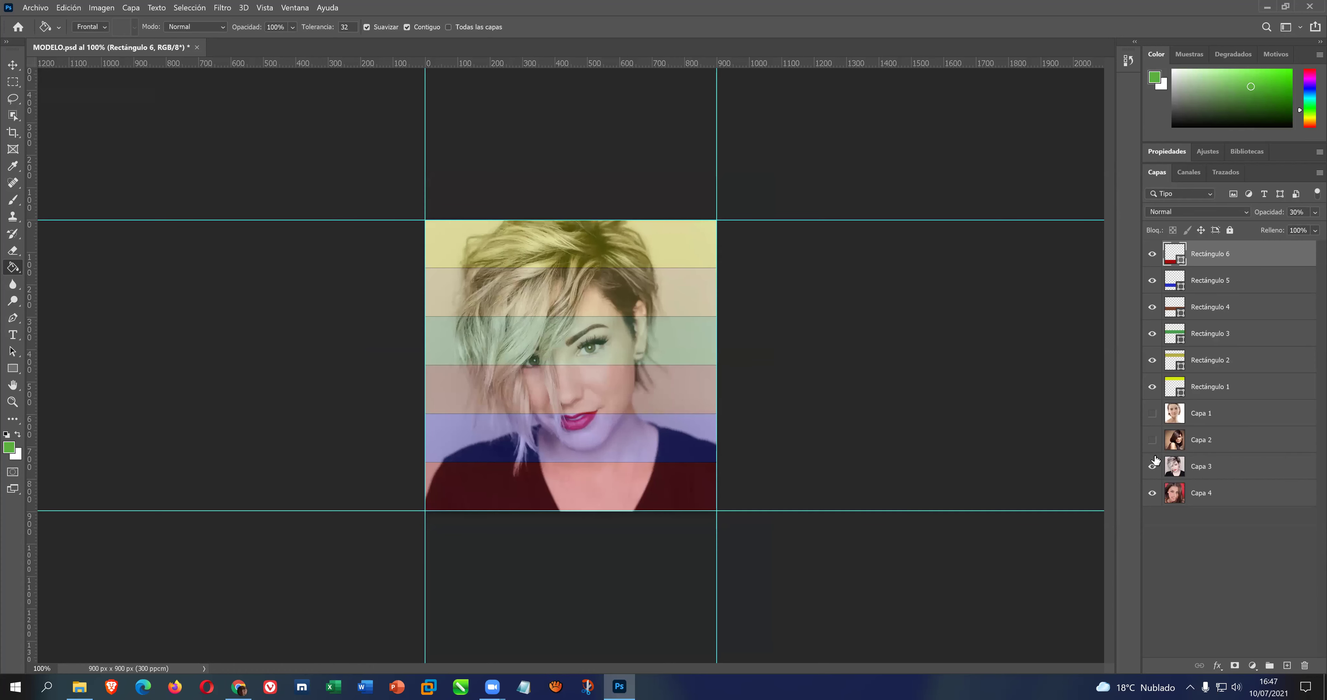
click(1153, 469)
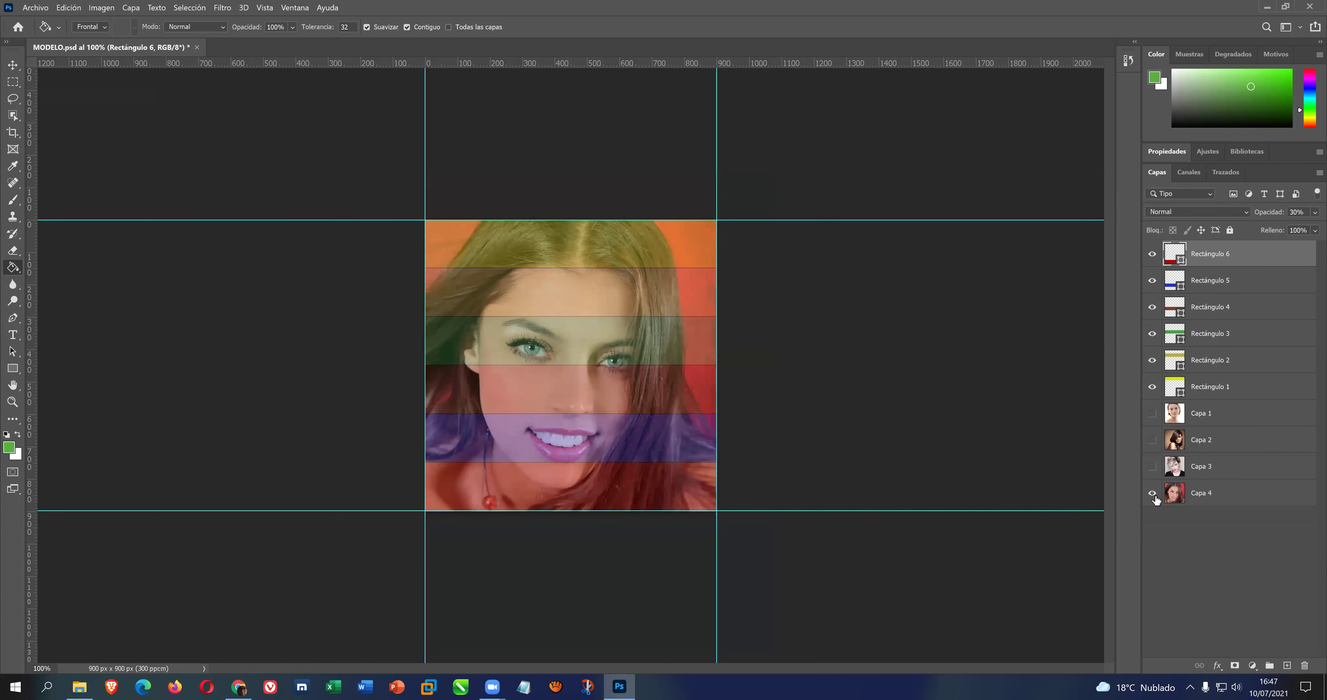
click(1154, 494)
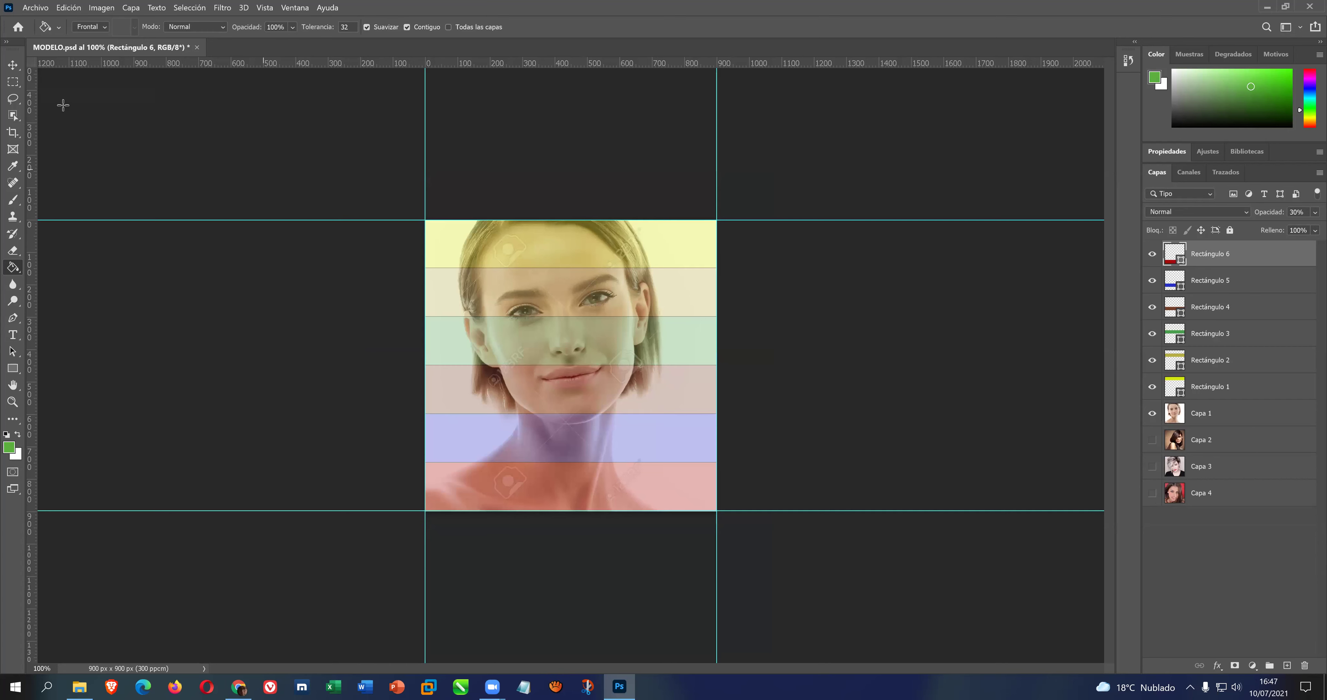
click(13, 65)
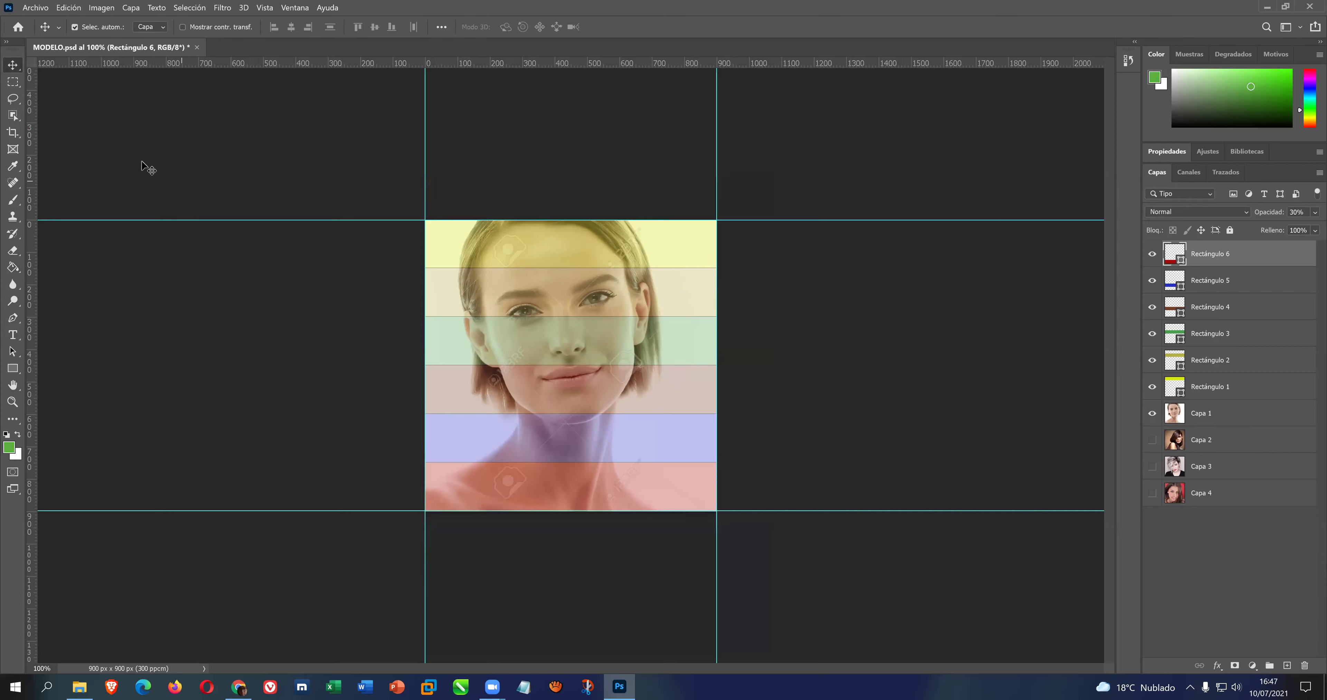
Save MODELO.psd on the computer into a newly created EJEMPLO_1 folder inside CLASE_2
click(35, 8)
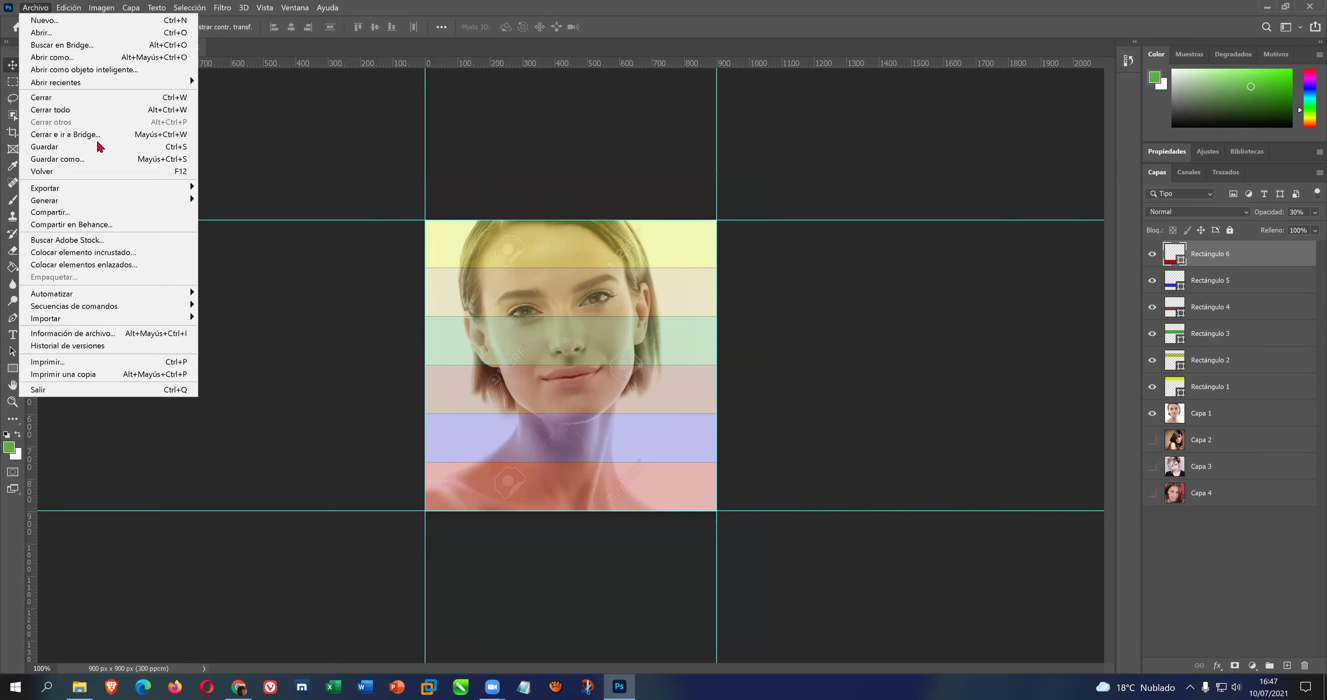
click(96, 159)
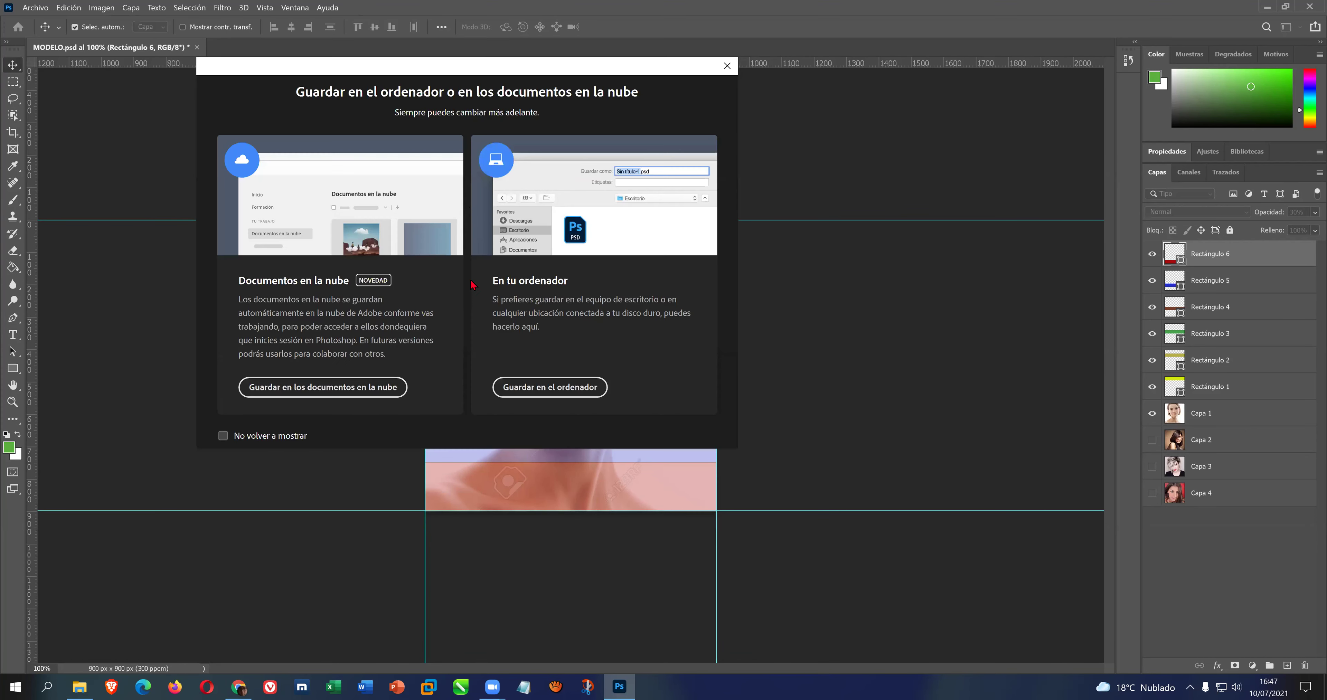
click(546, 389)
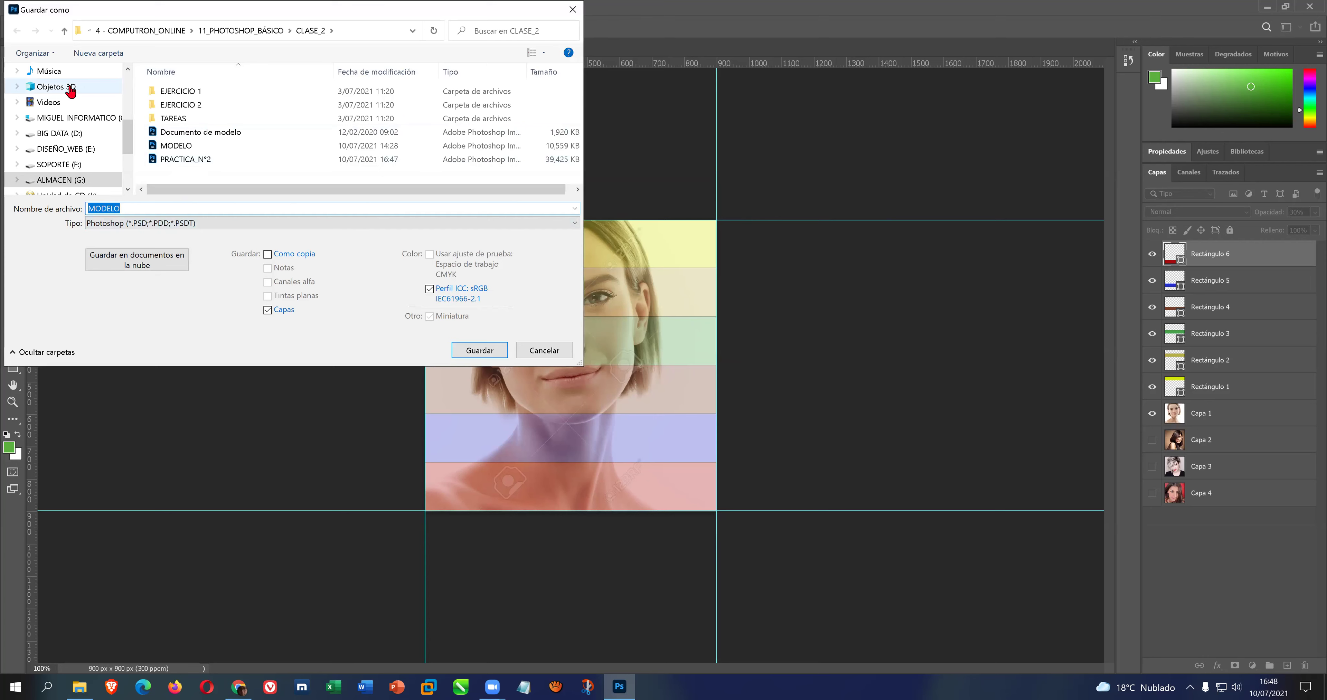
click(123, 54)
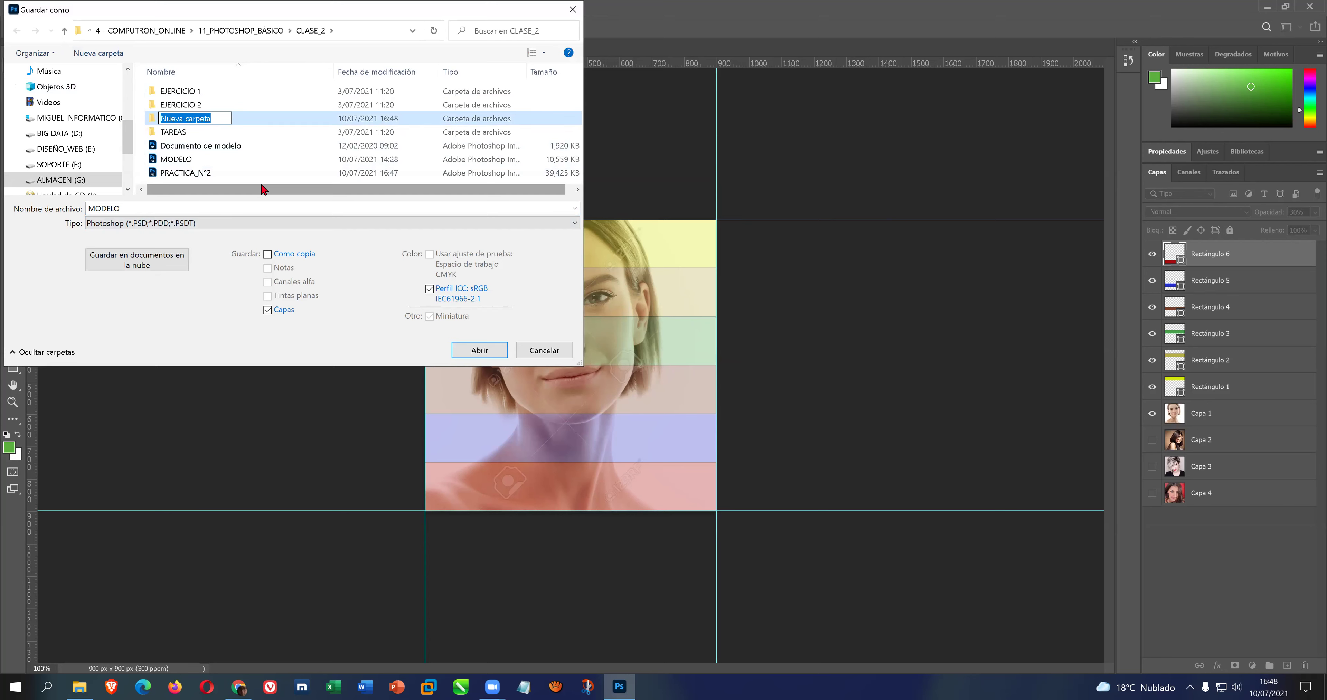
text(E)
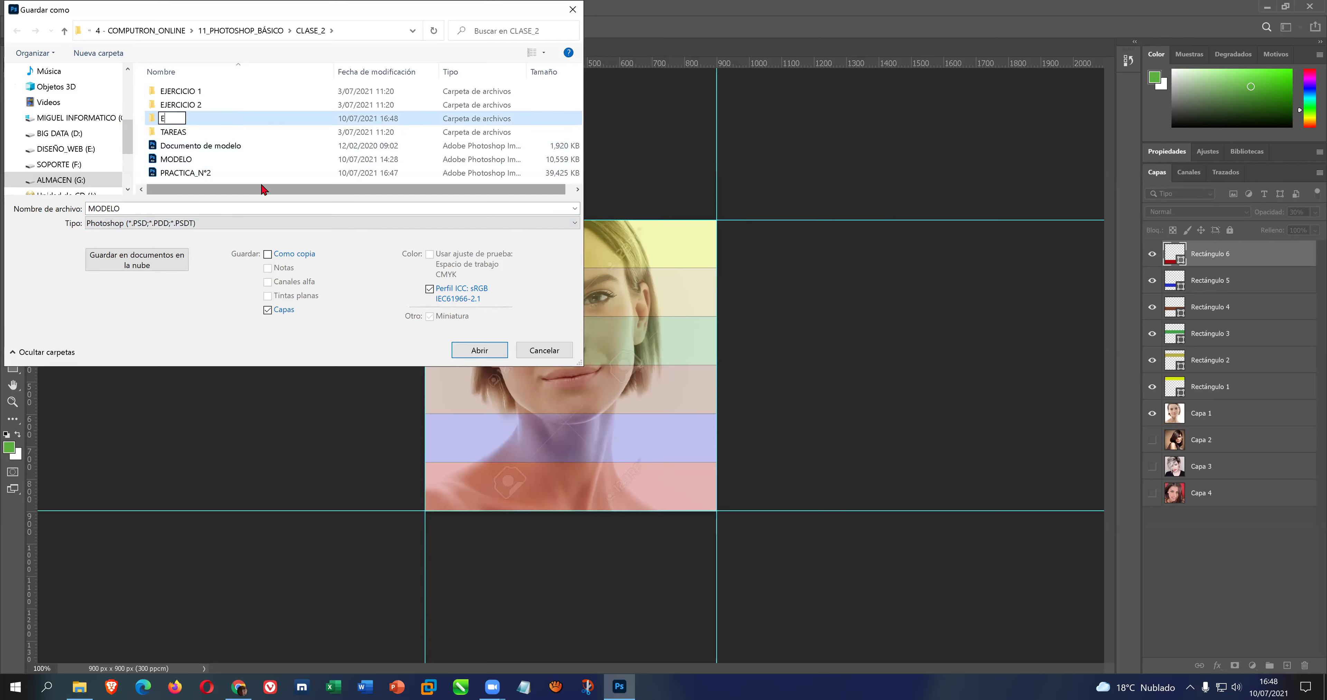
text(JEMPLO_1)
key(Return)
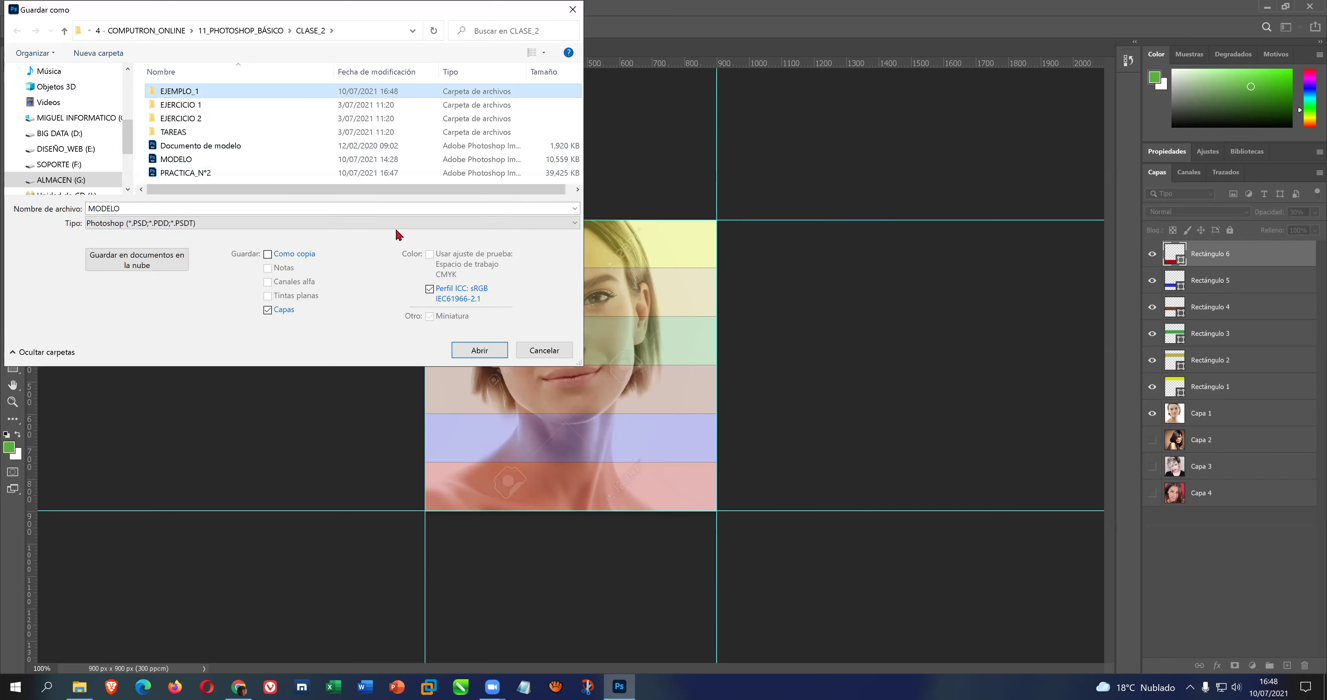
click(480, 351)
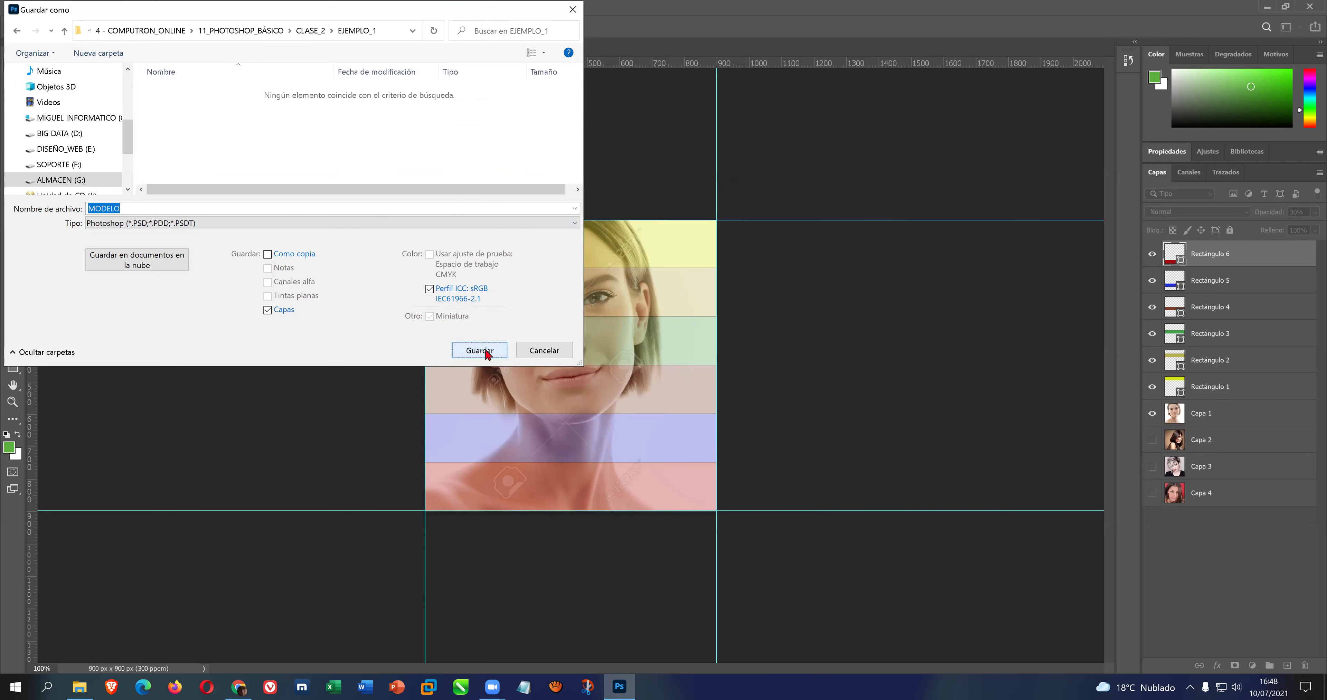
click(487, 353)
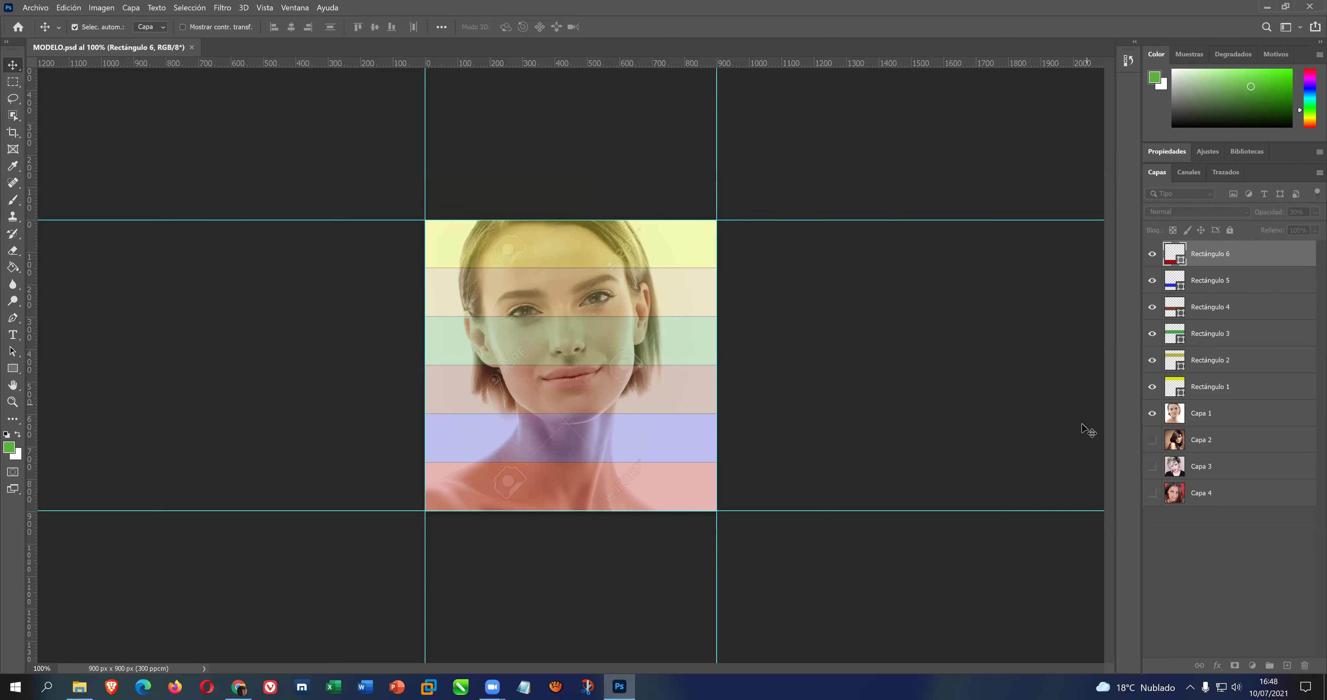
Show the long-haired Capa 2 portrait instead of Capa 1 and start saving to the computer
click(1154, 418)
click(1153, 441)
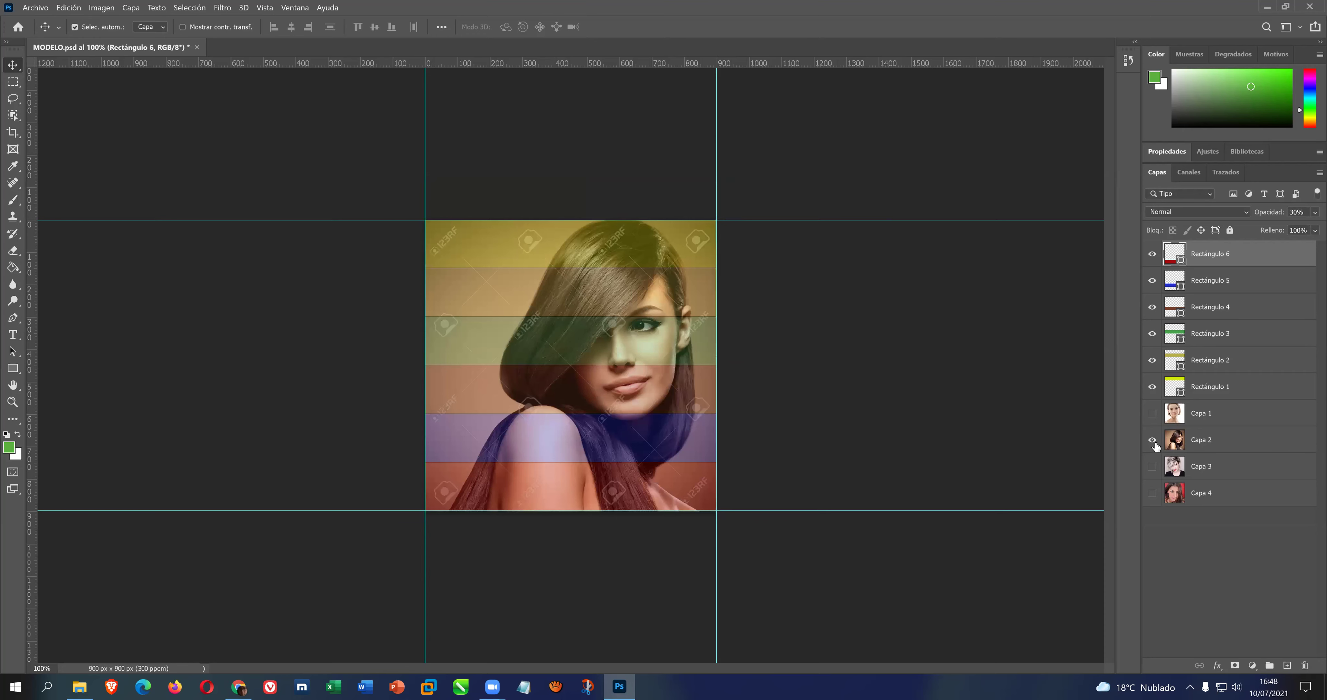
click(27, 7)
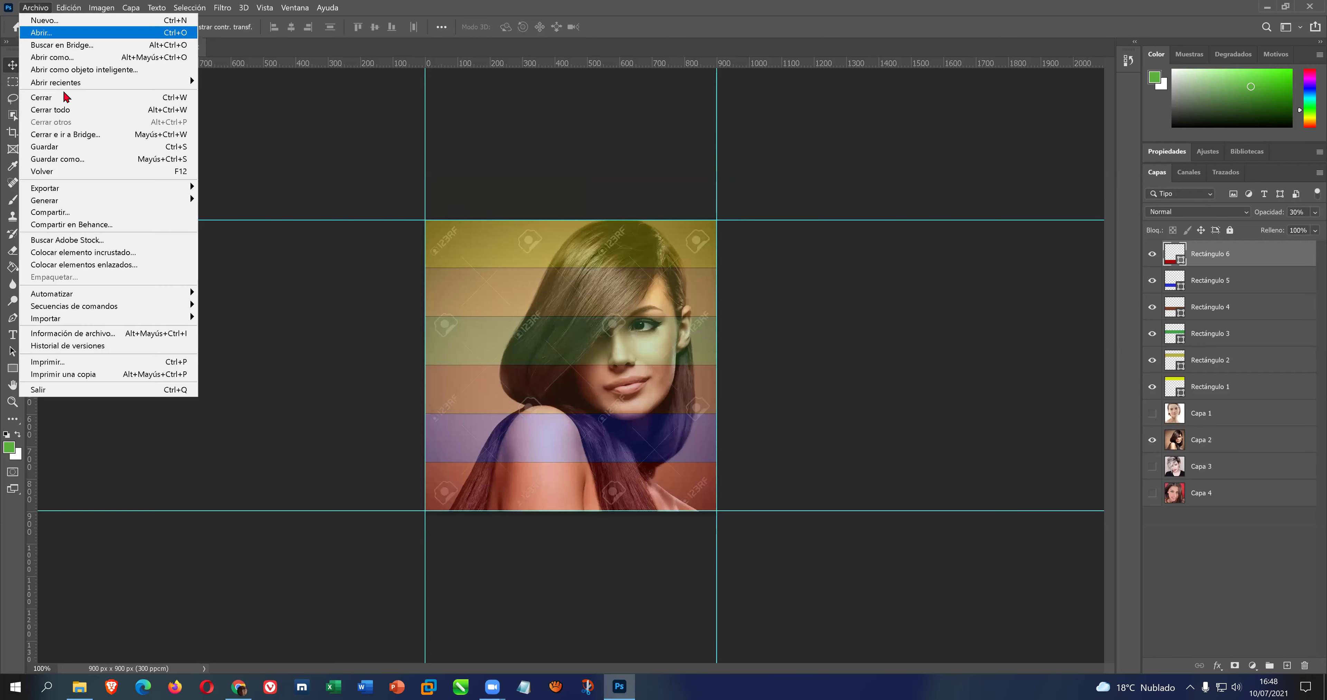
click(85, 159)
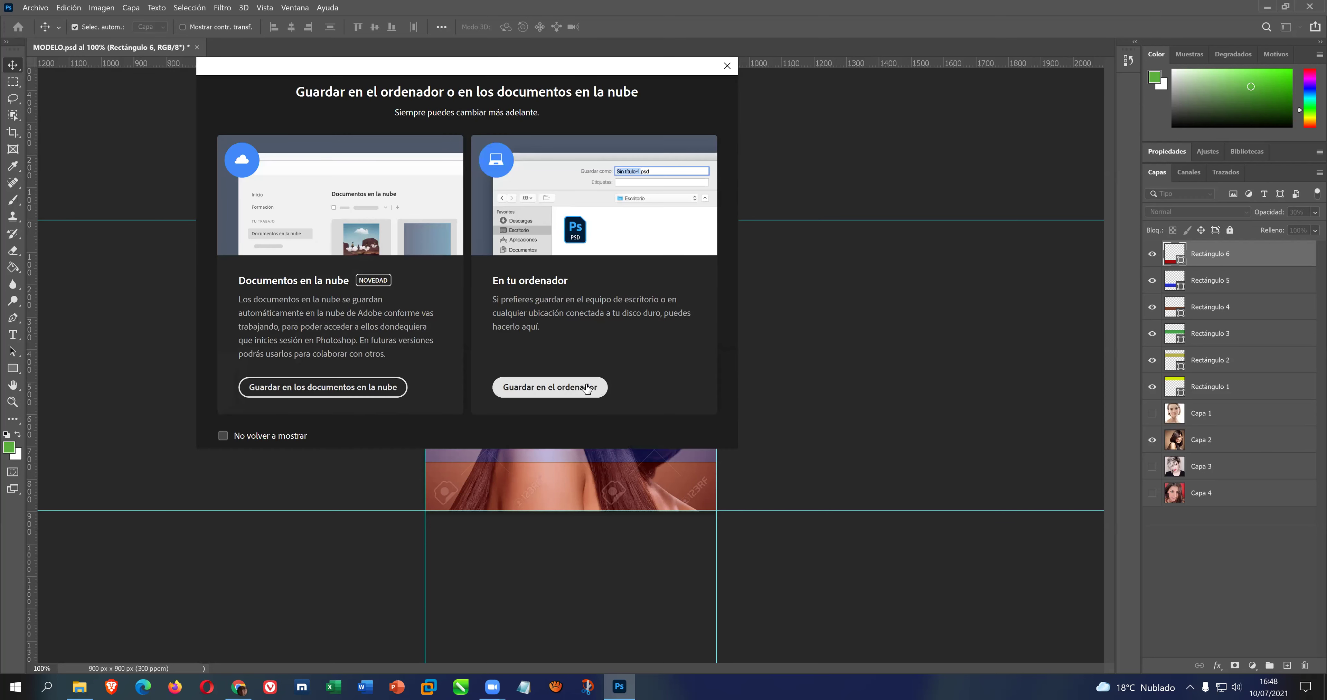
click(584, 384)
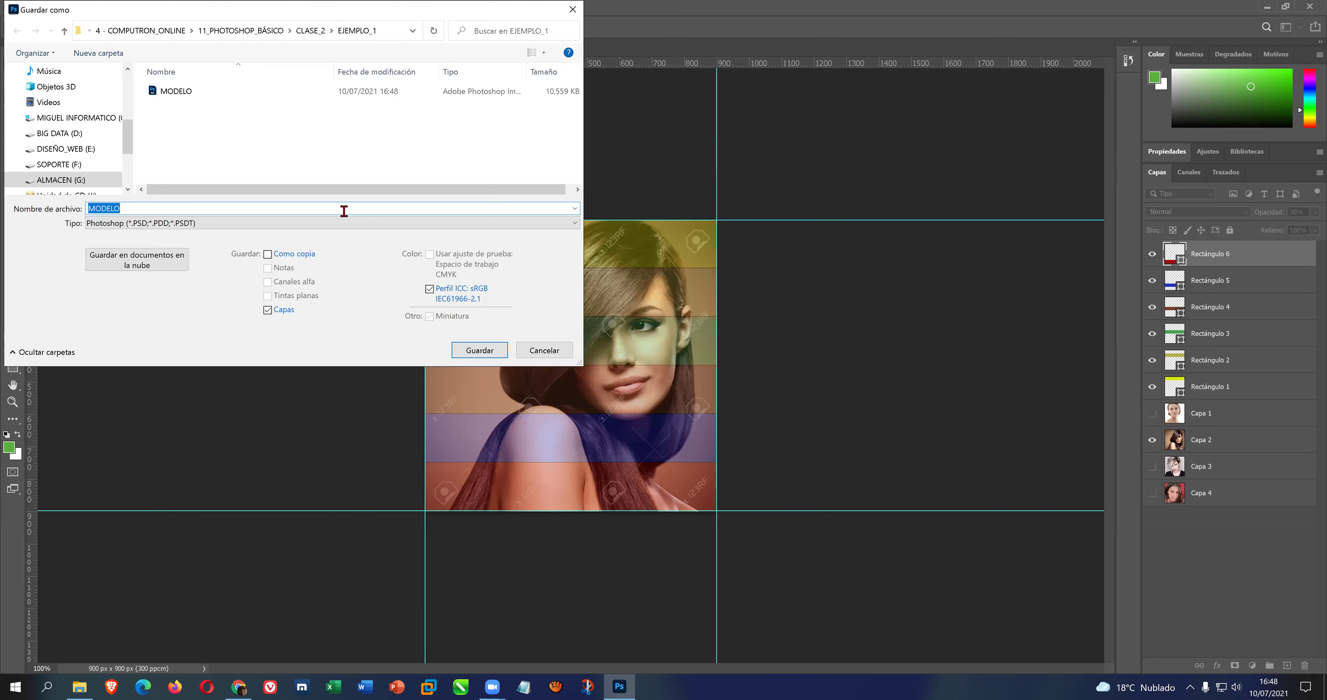
Save MODELO as a JPEG in EJEMPLO_1 at quality 12, then hide Capa 2
click(315, 224)
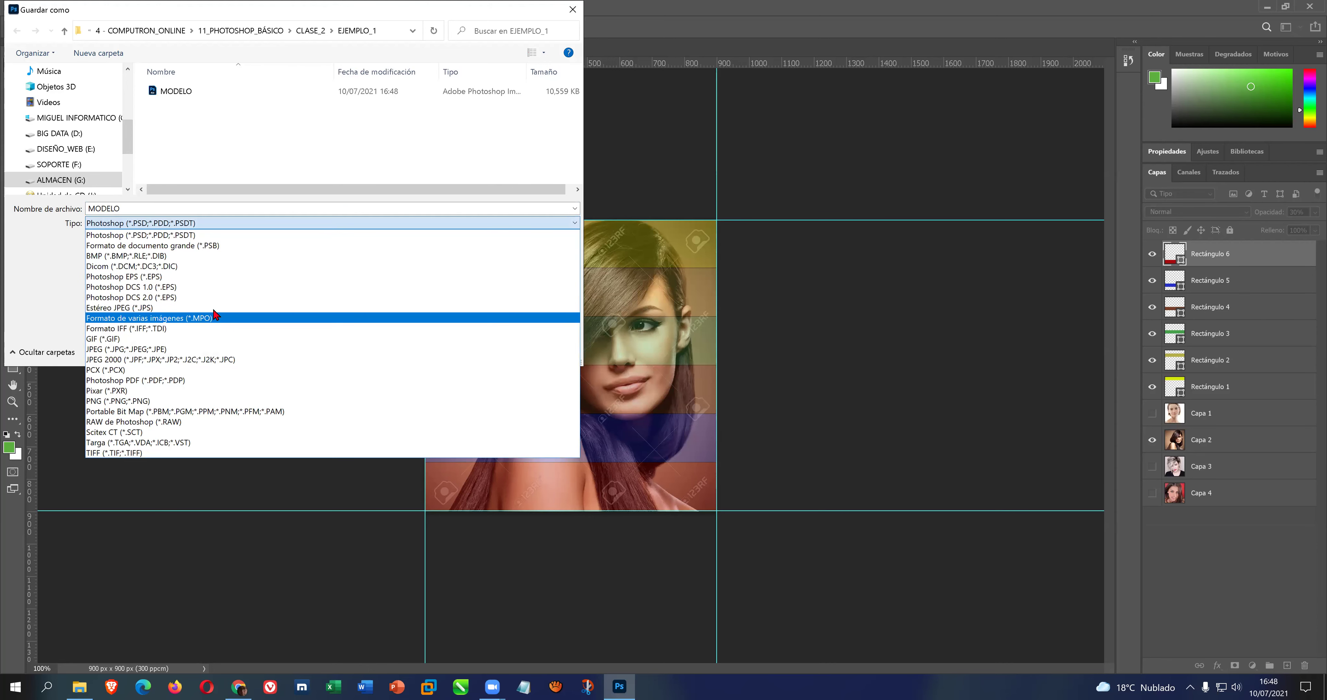
click(187, 351)
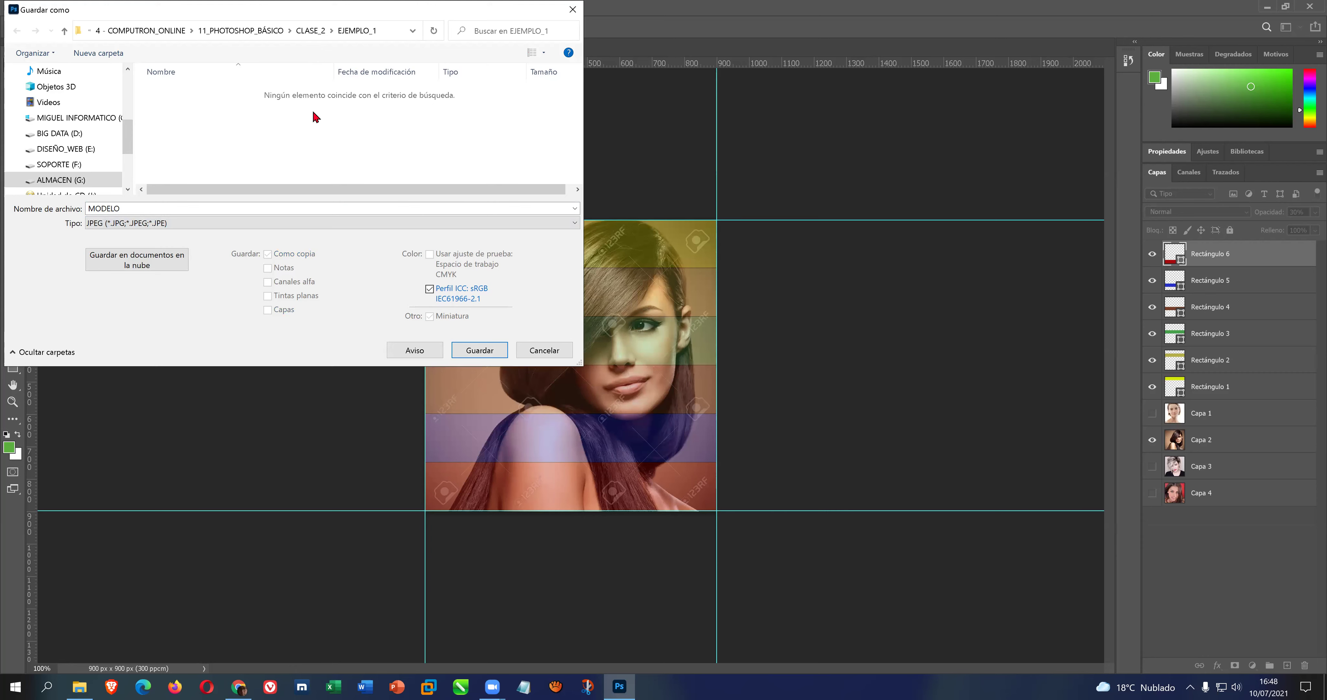
click(307, 33)
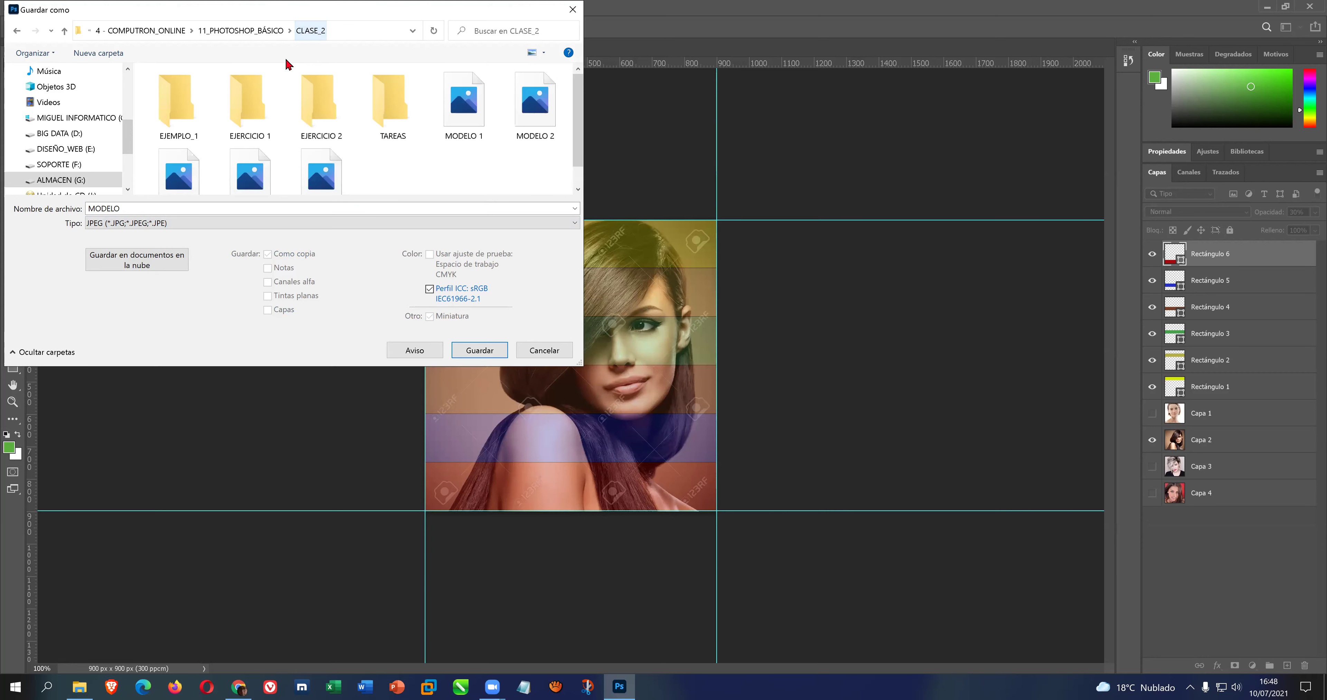
double_click(182, 120)
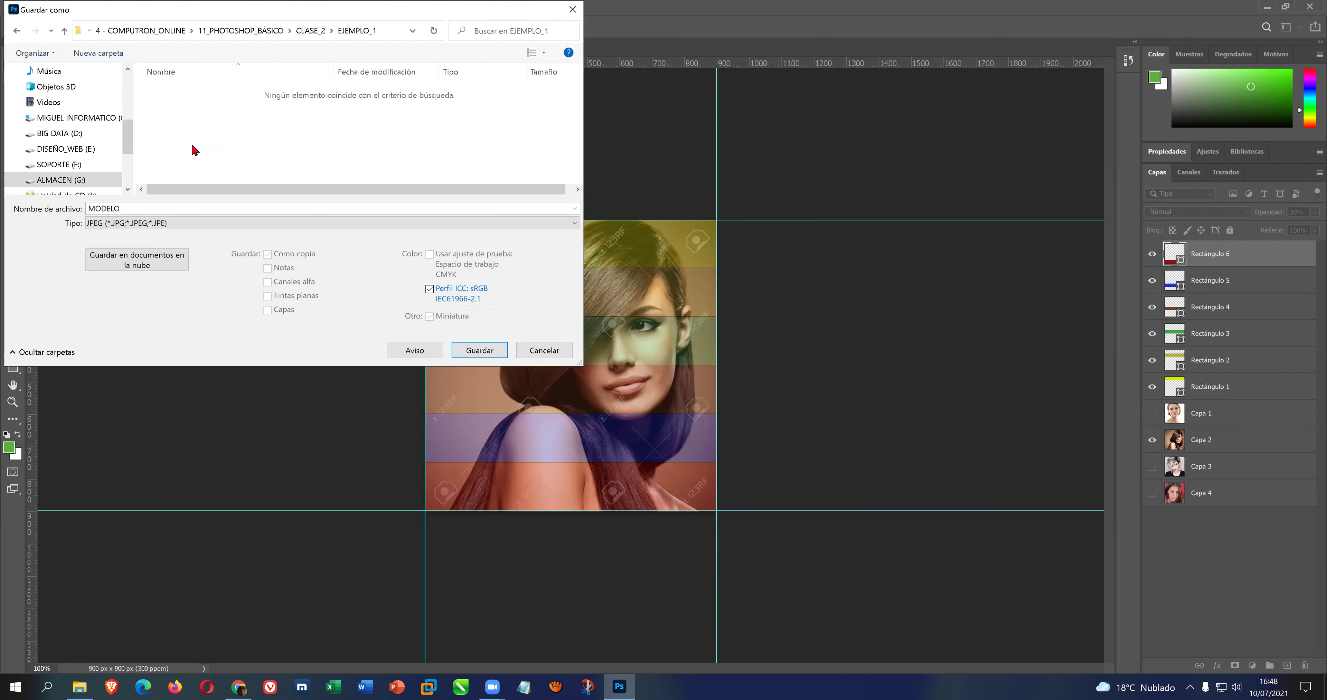
click(336, 223)
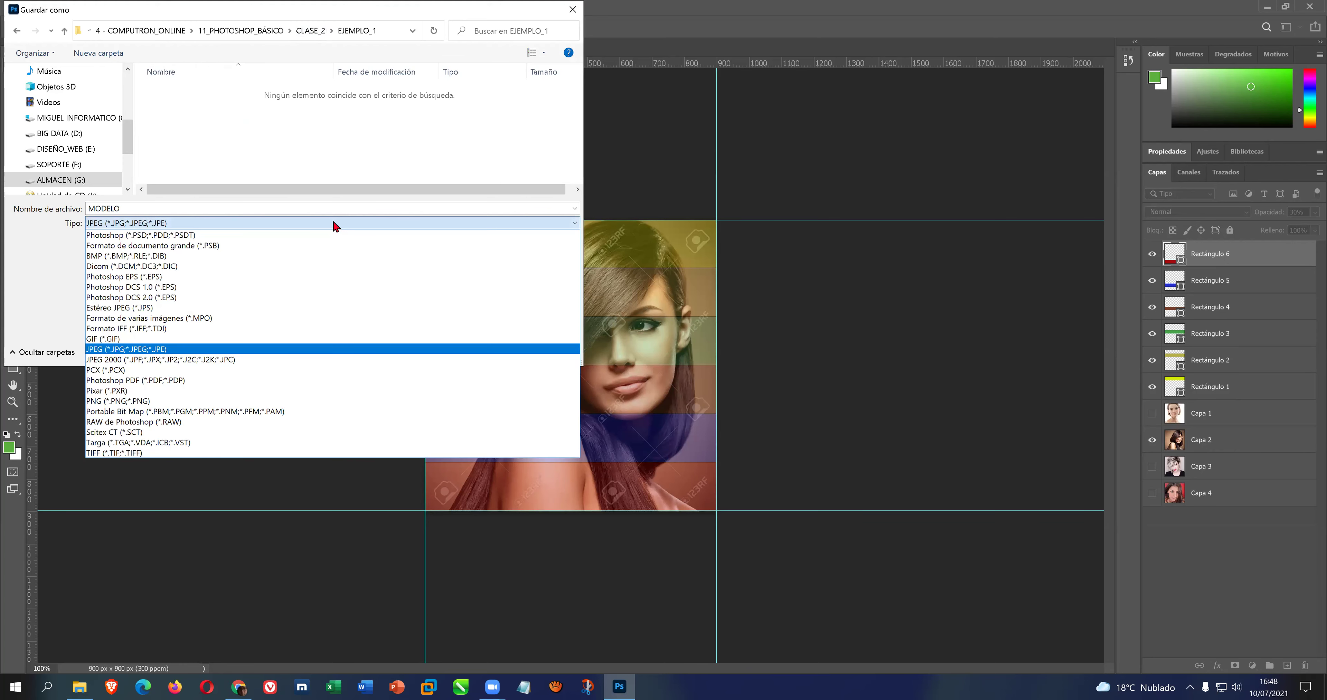
click(333, 222)
click(477, 349)
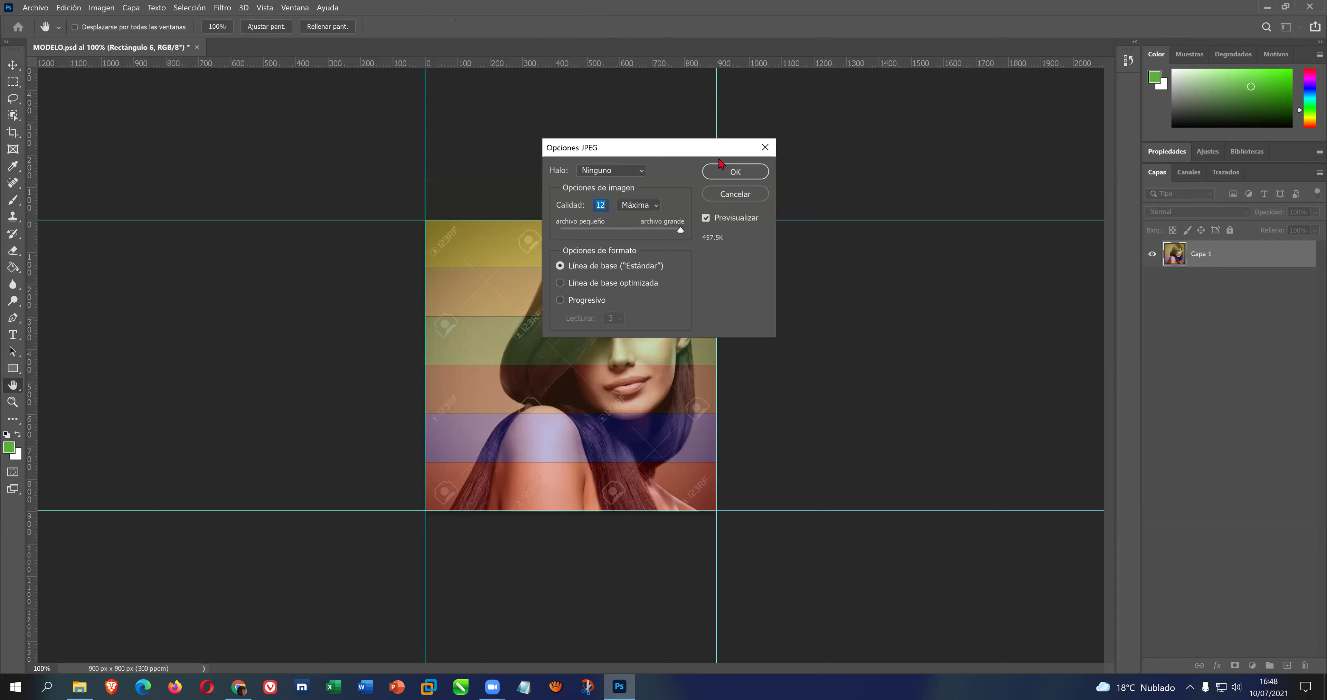
click(720, 172)
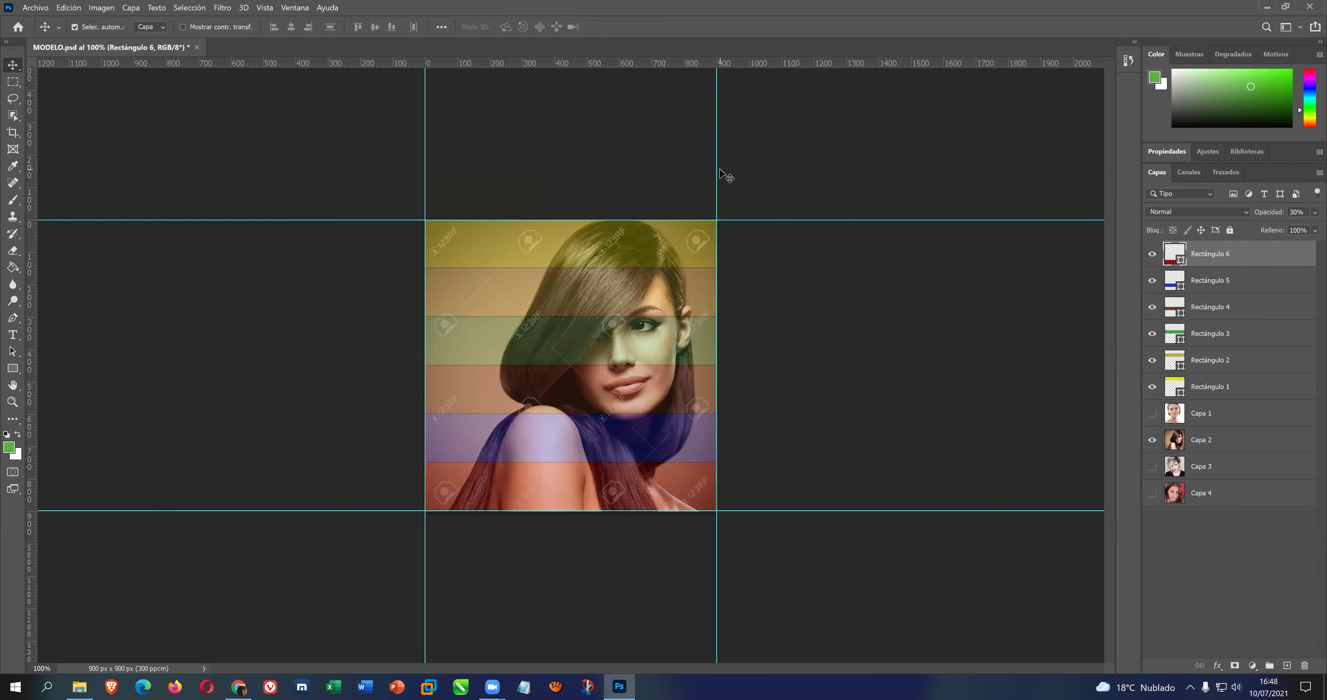
click(1153, 441)
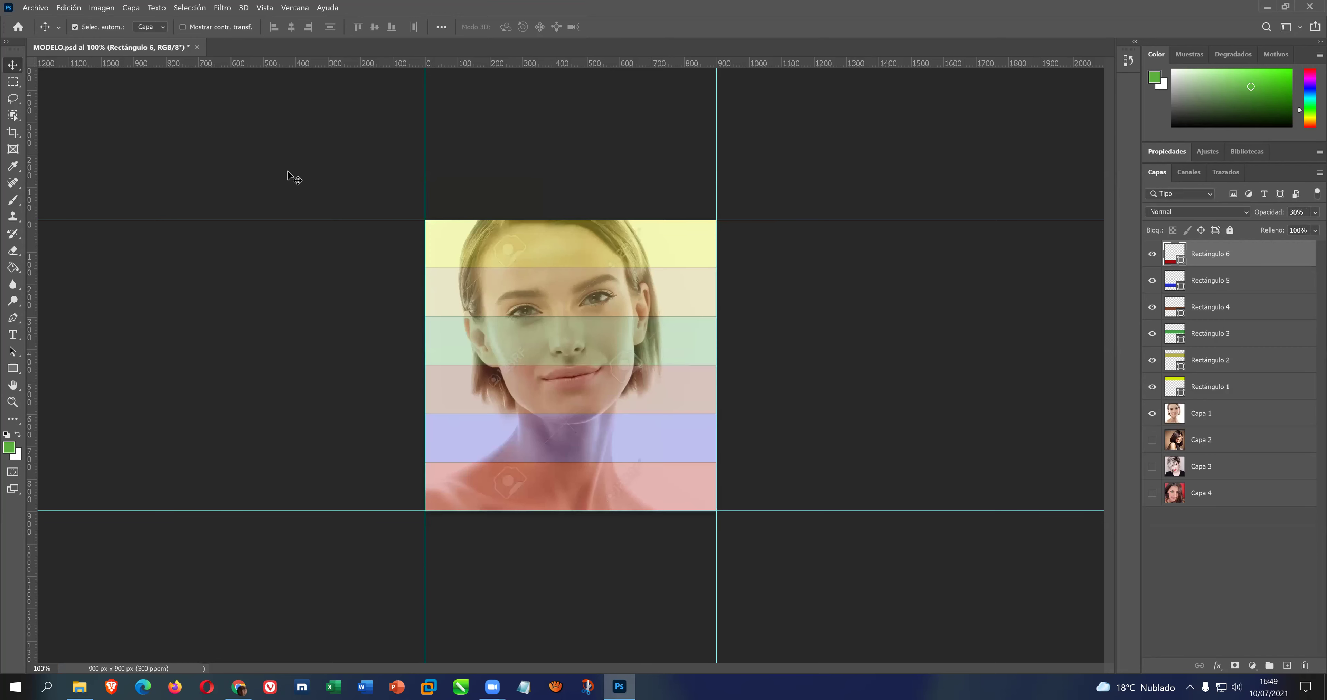
click(34, 7)
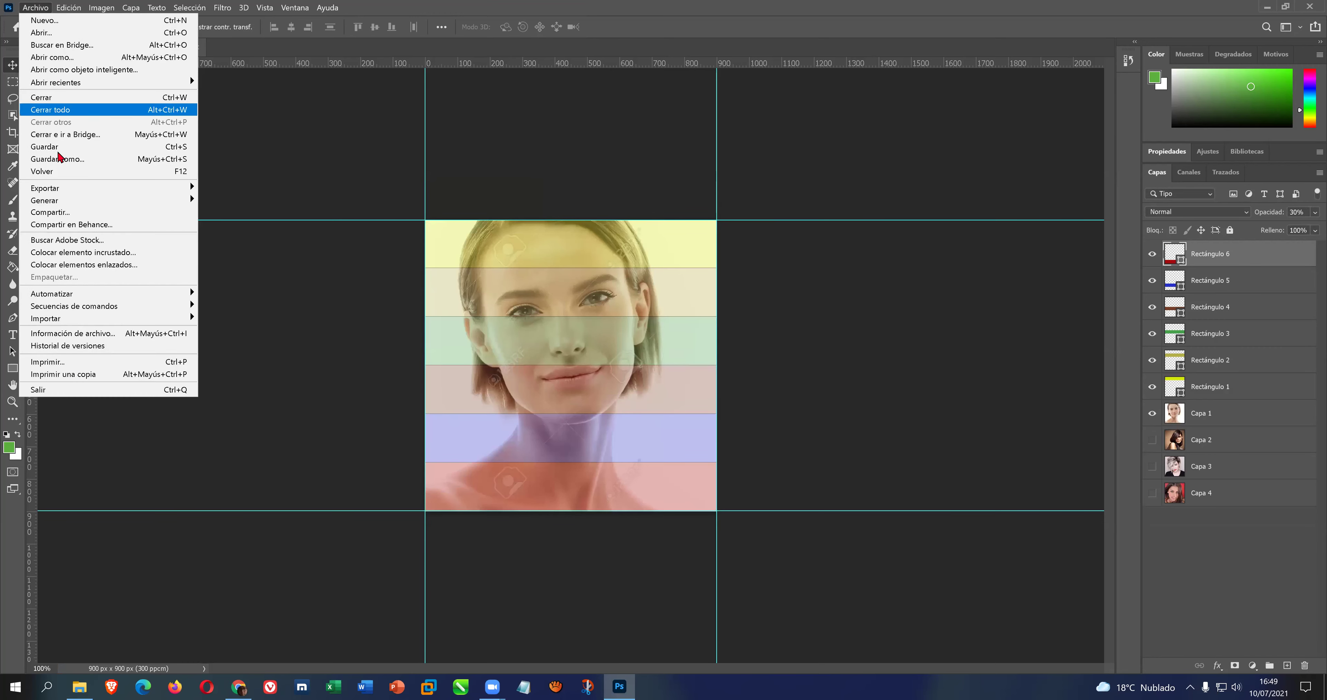
Delete the stray MODELO Photoshop file from the EJEMPLO_1 folder
click(54, 159)
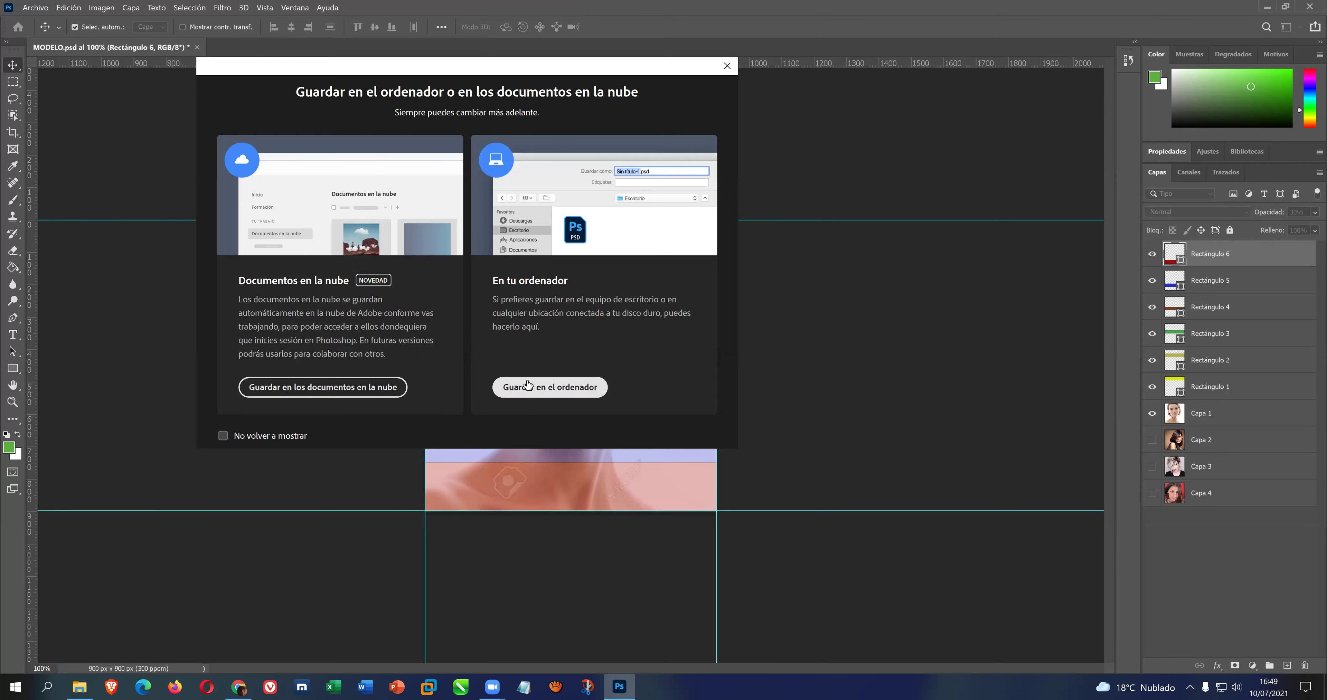
click(520, 386)
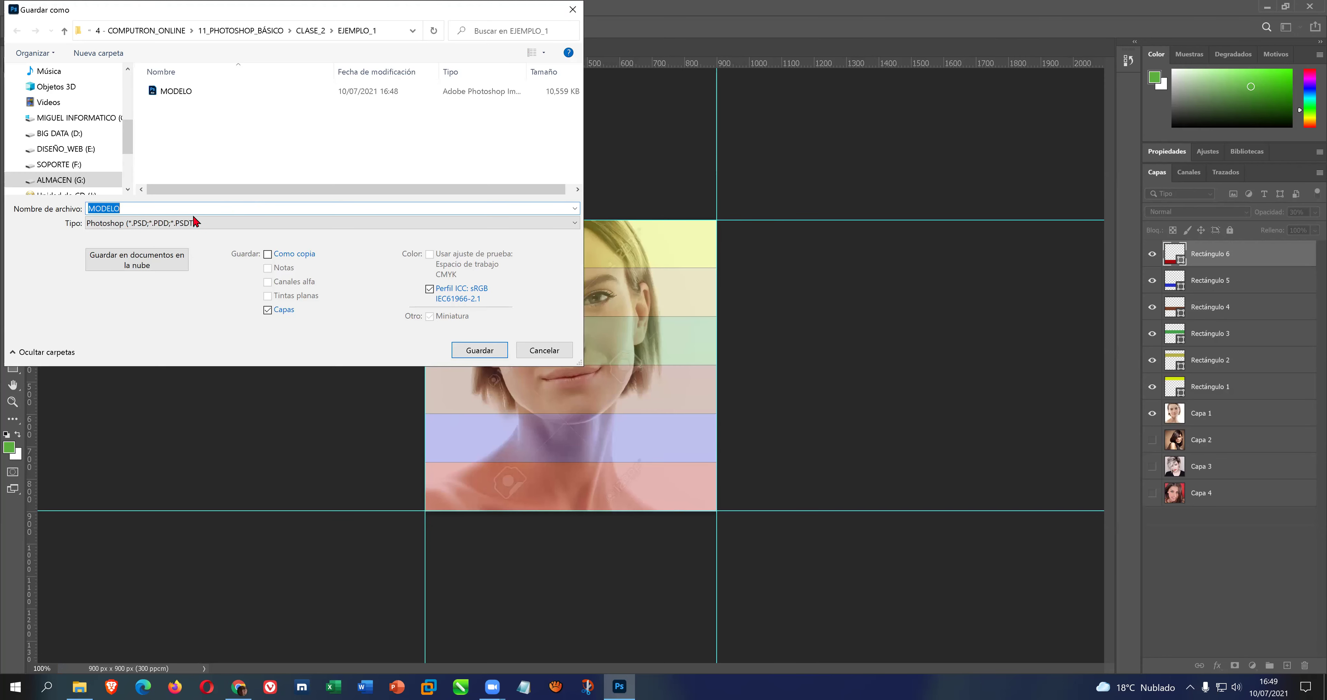
click(176, 92)
right_click(174, 91)
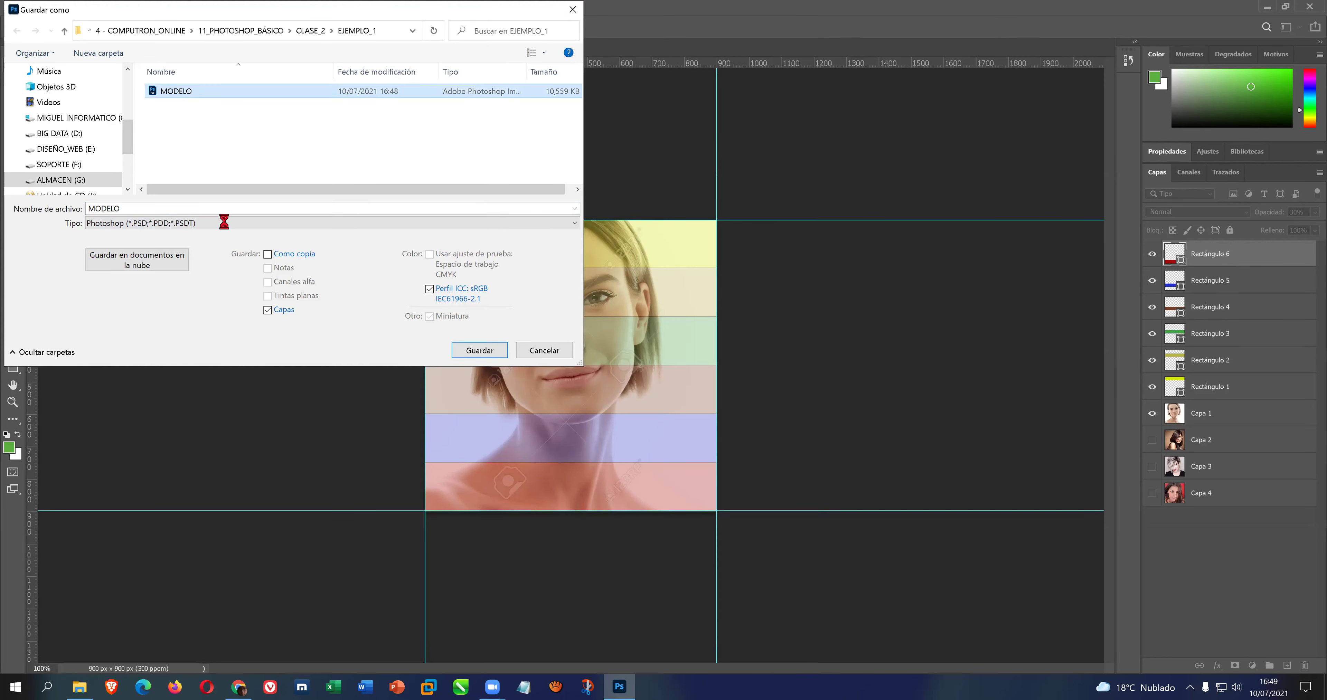
click(211, 397)
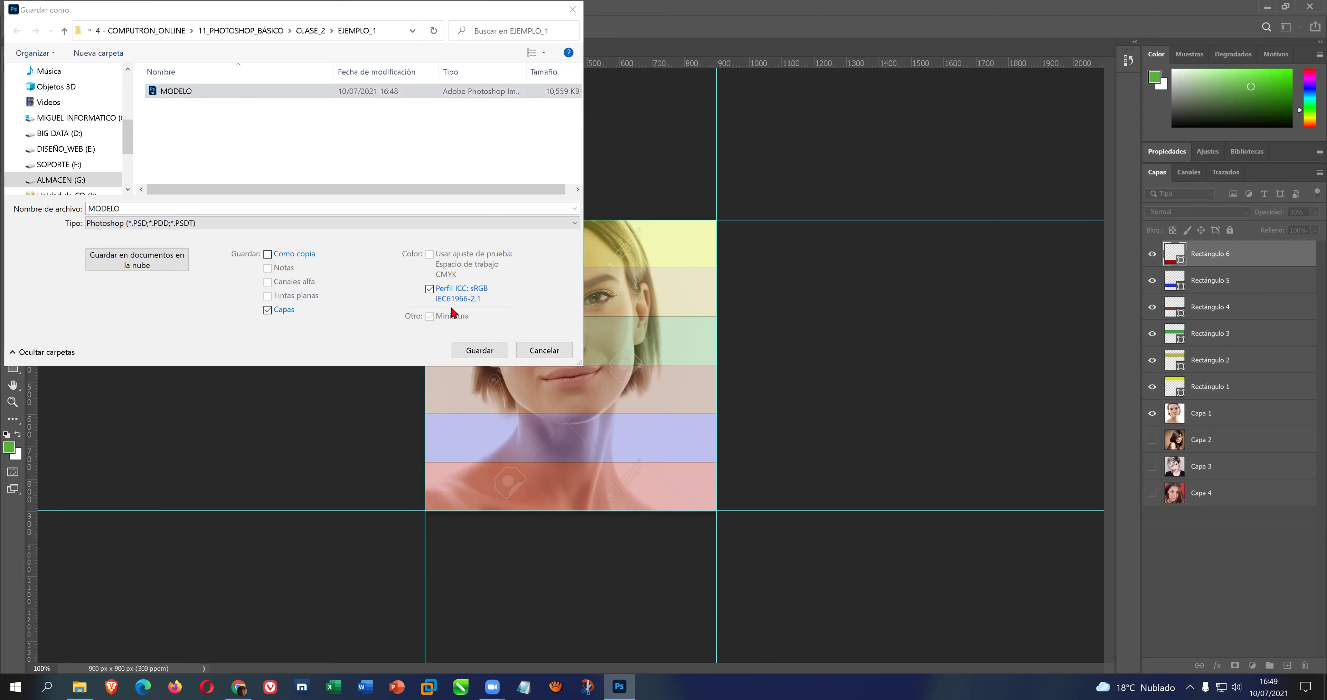
Save the image as a suffixed MODELO_ JPEG, keeping quality 12 (Máxima)
click(171, 226)
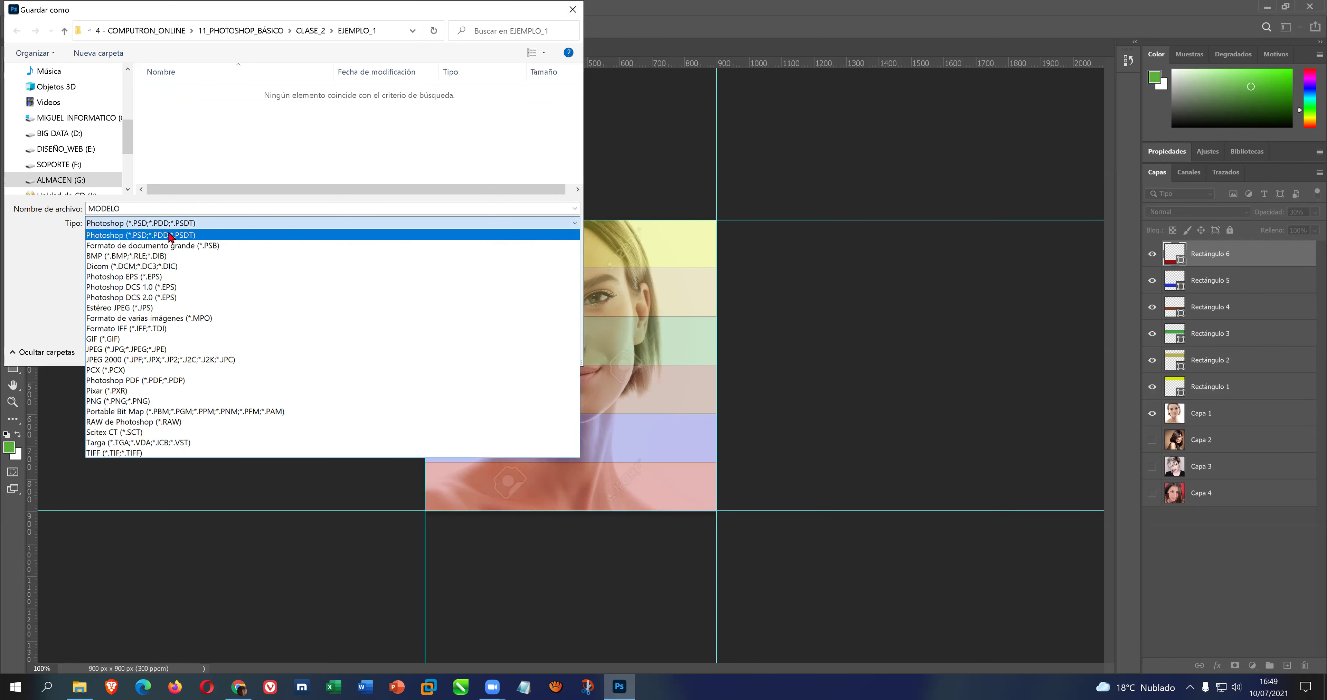
click(136, 349)
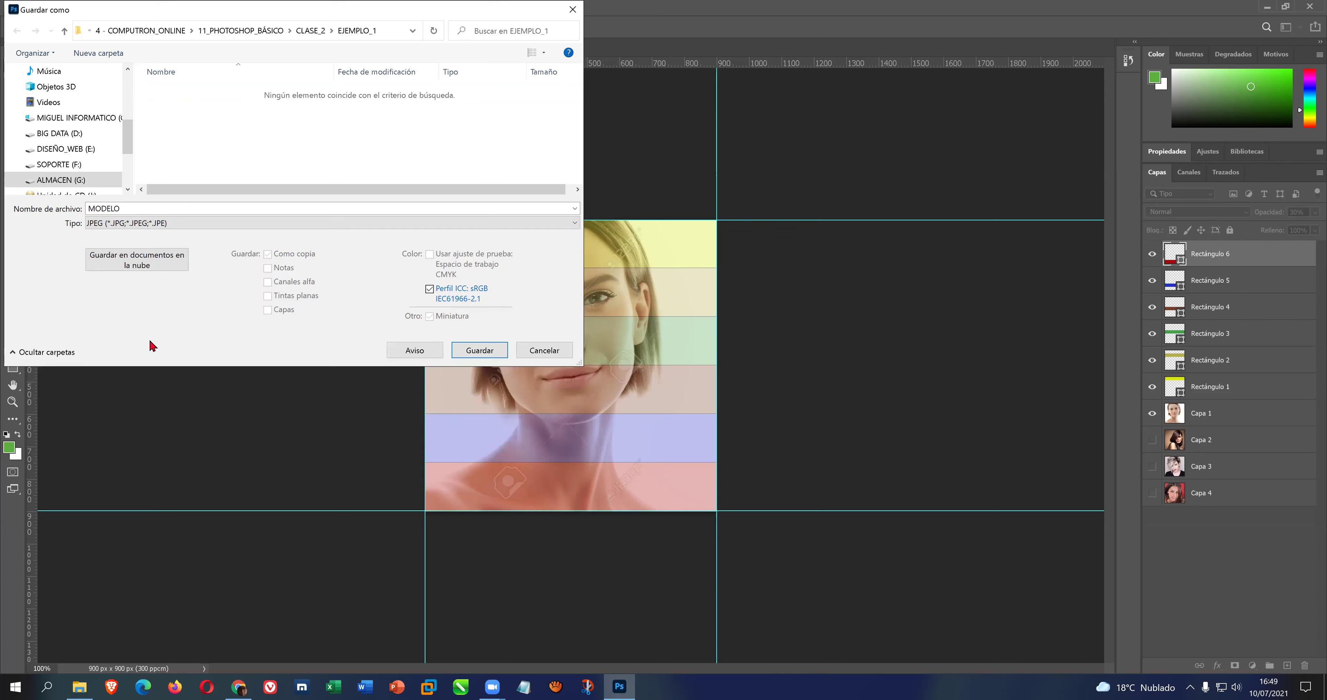
double_click(188, 207)
click(187, 207)
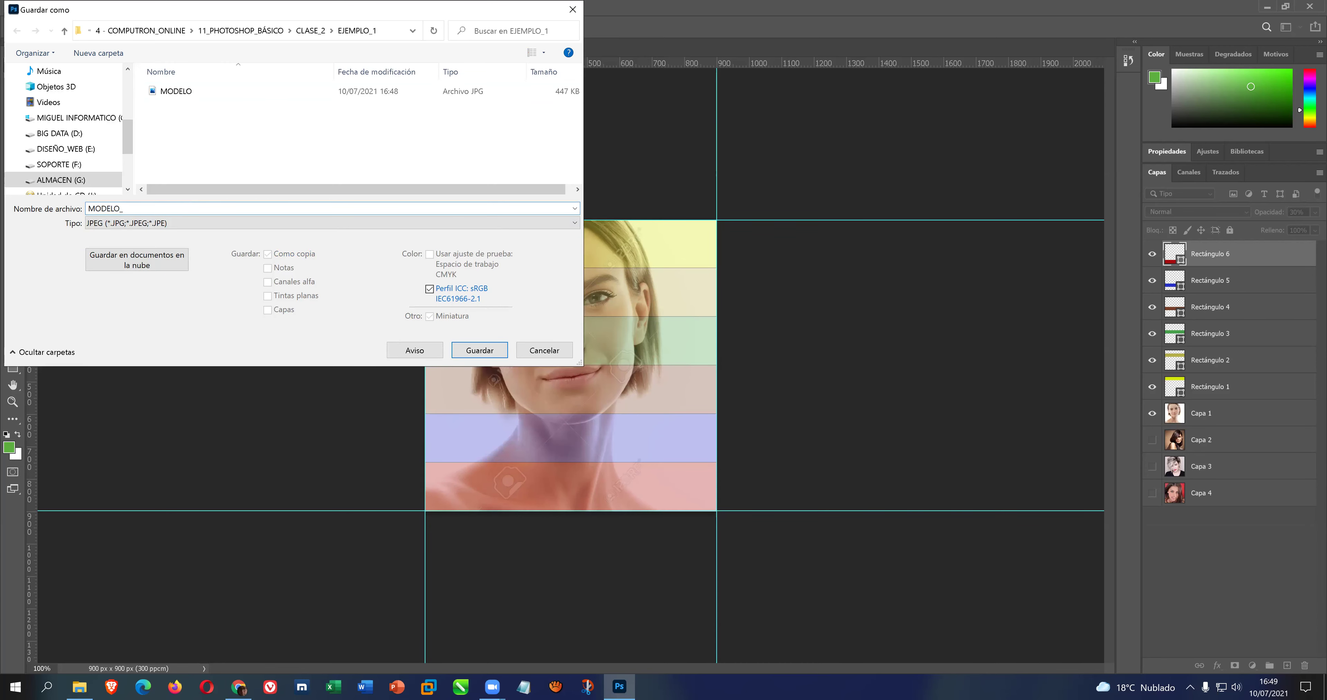
key(Return)
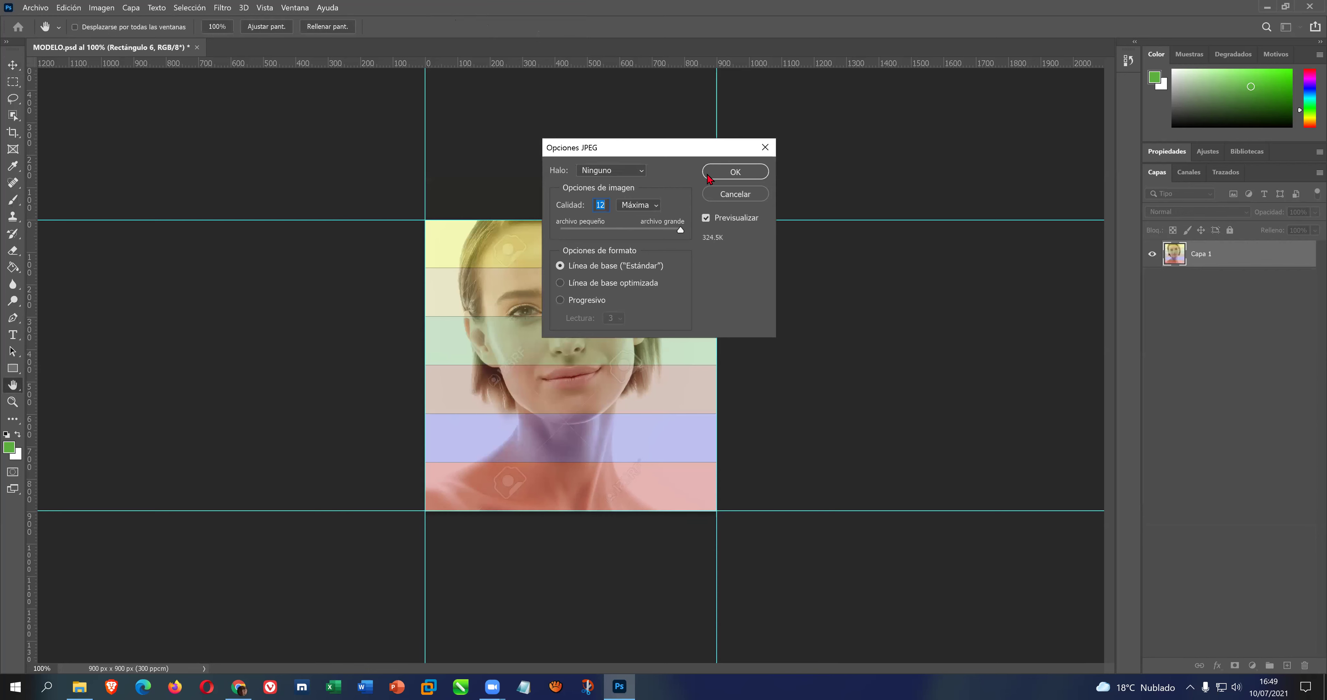
click(709, 176)
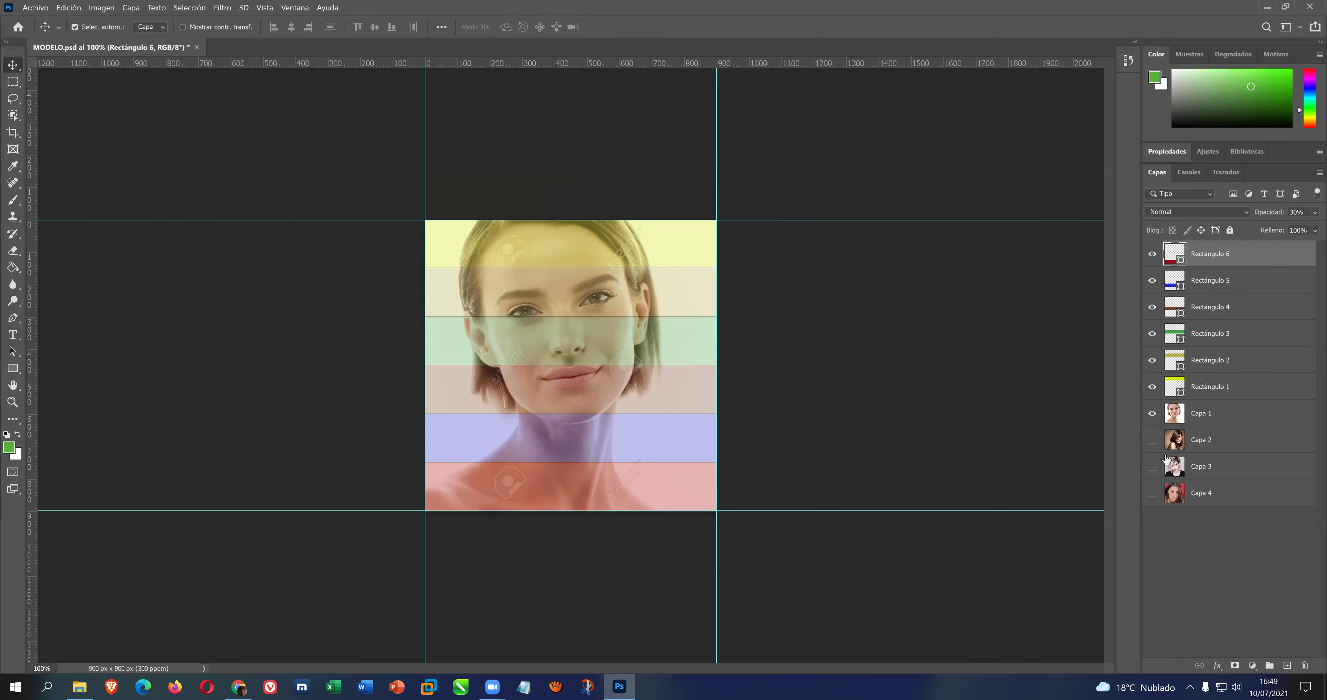
Show the blond Capa 3 portrait instead of Capa 1 and start saving to the computer
click(1153, 414)
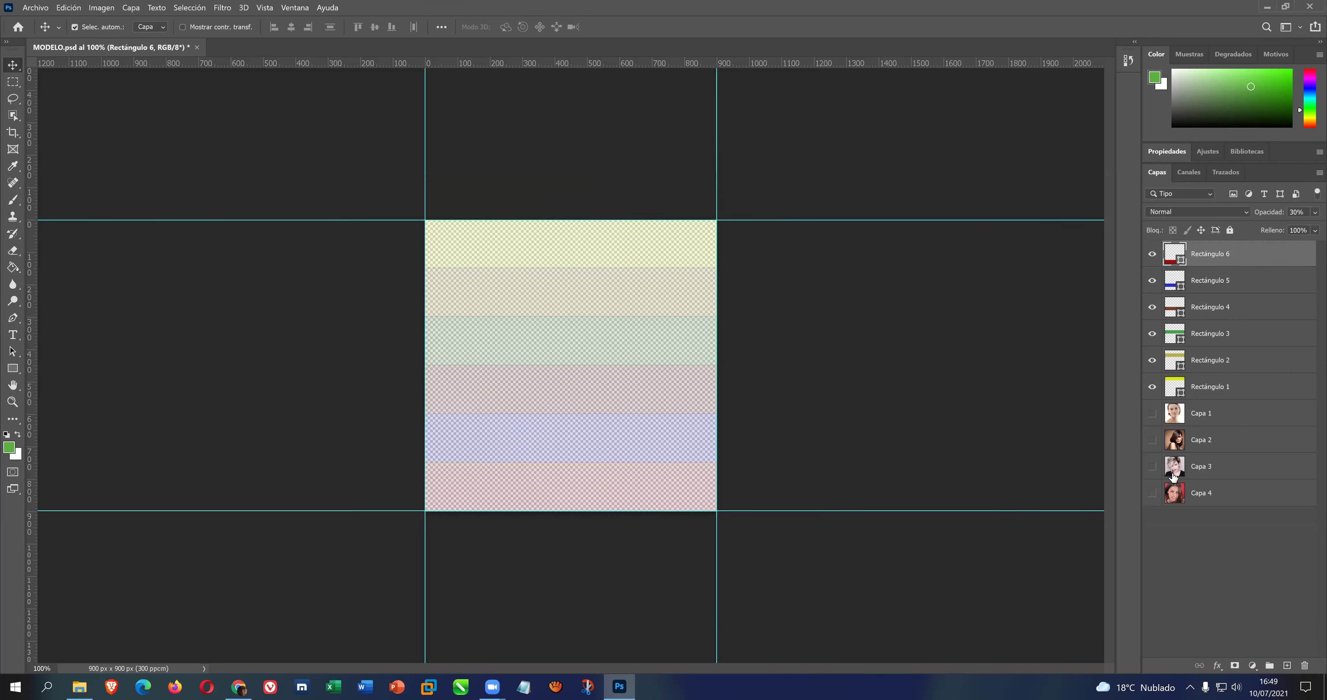
click(1153, 466)
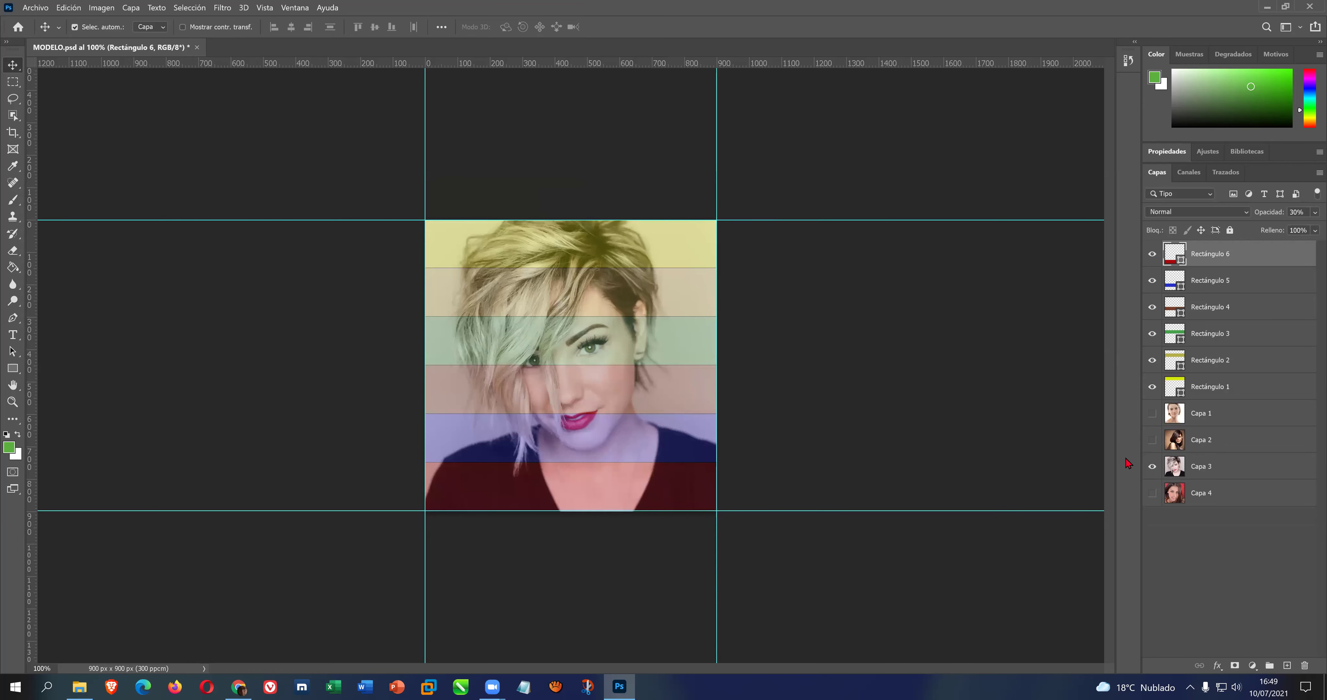
click(35, 7)
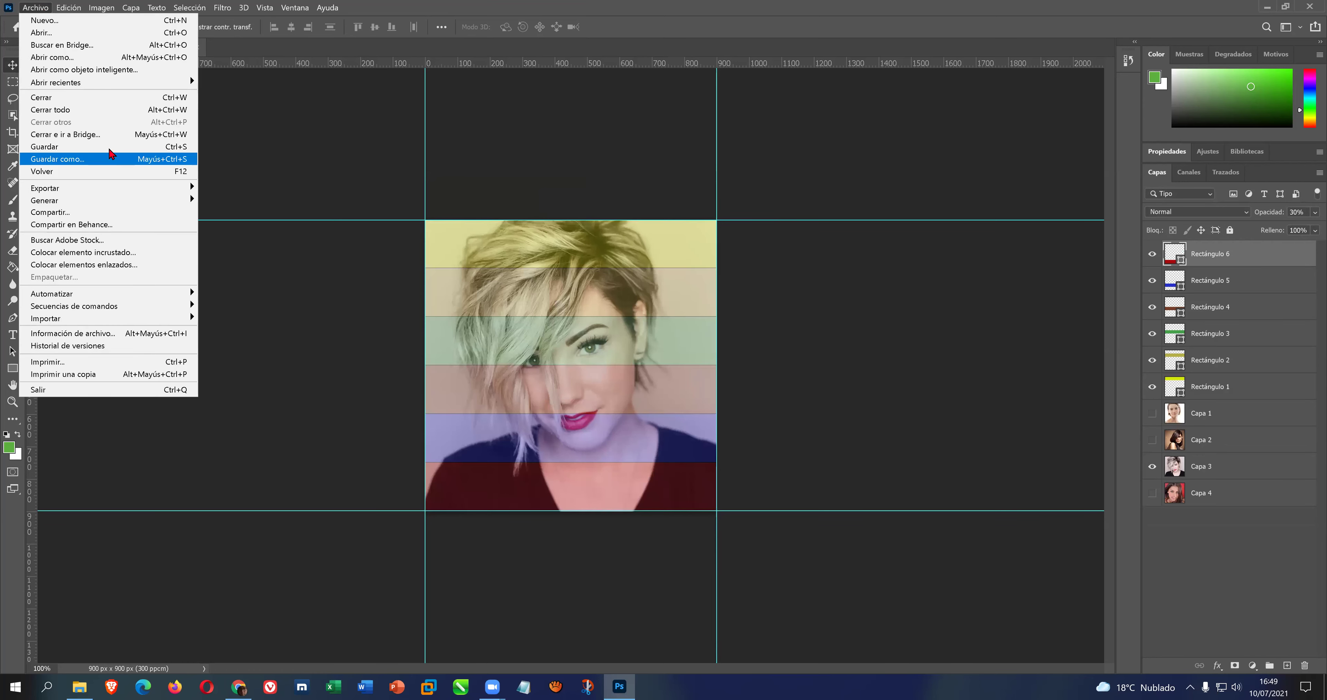
click(106, 161)
click(575, 393)
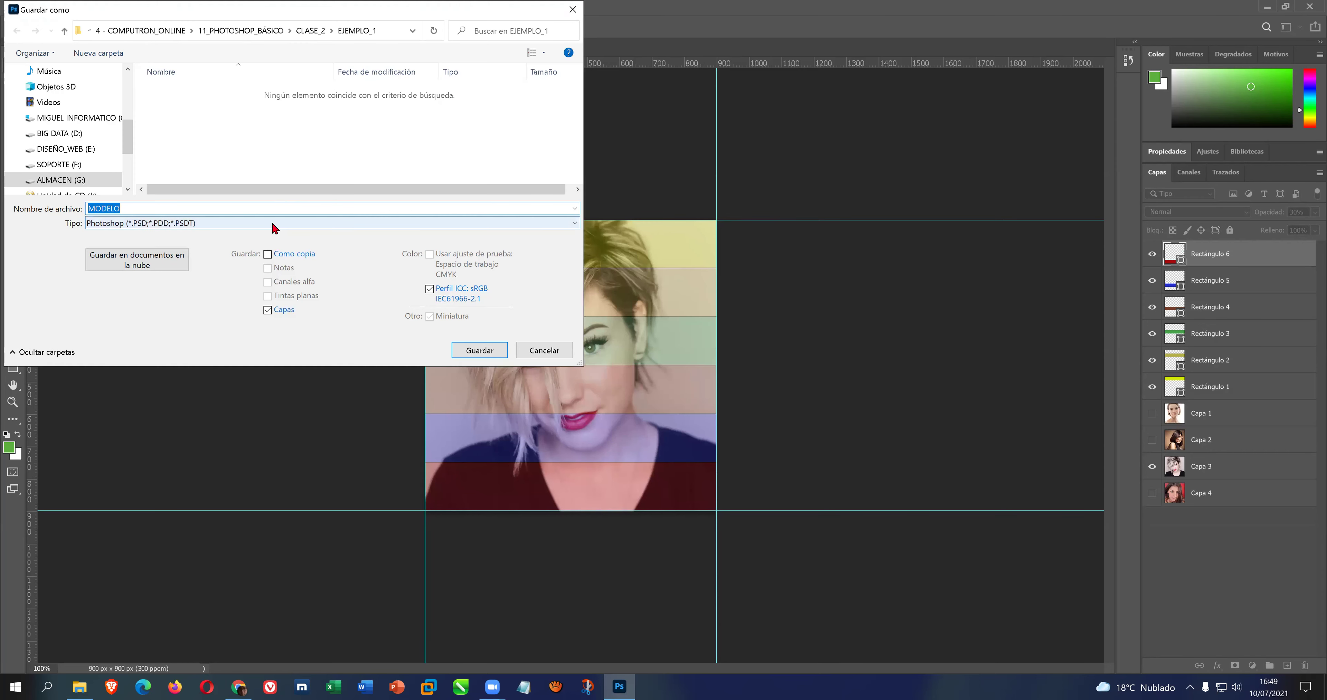
Save it as the JPEG MODELO_2 in EJEMPLO_1 at quality 12
click(273, 225)
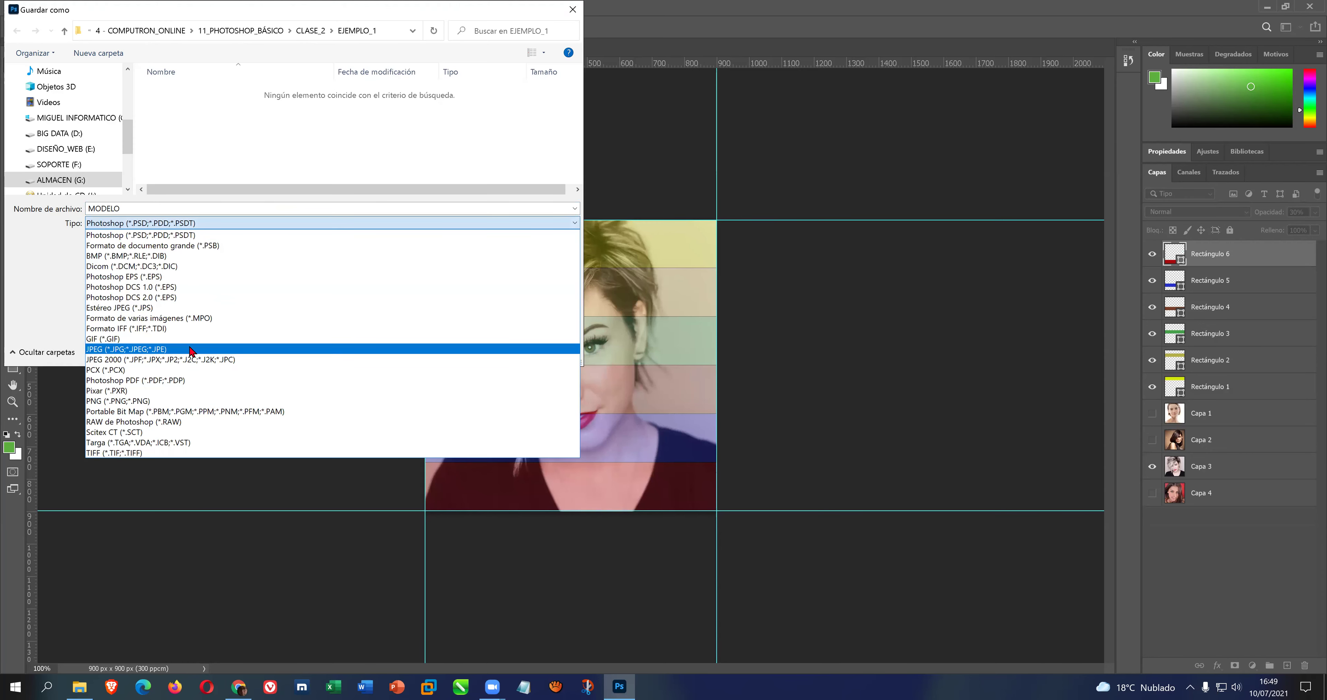
click(194, 349)
click(195, 106)
double_click(175, 209)
click(176, 208)
key(BackSpace)
key(Return)
key(Return)
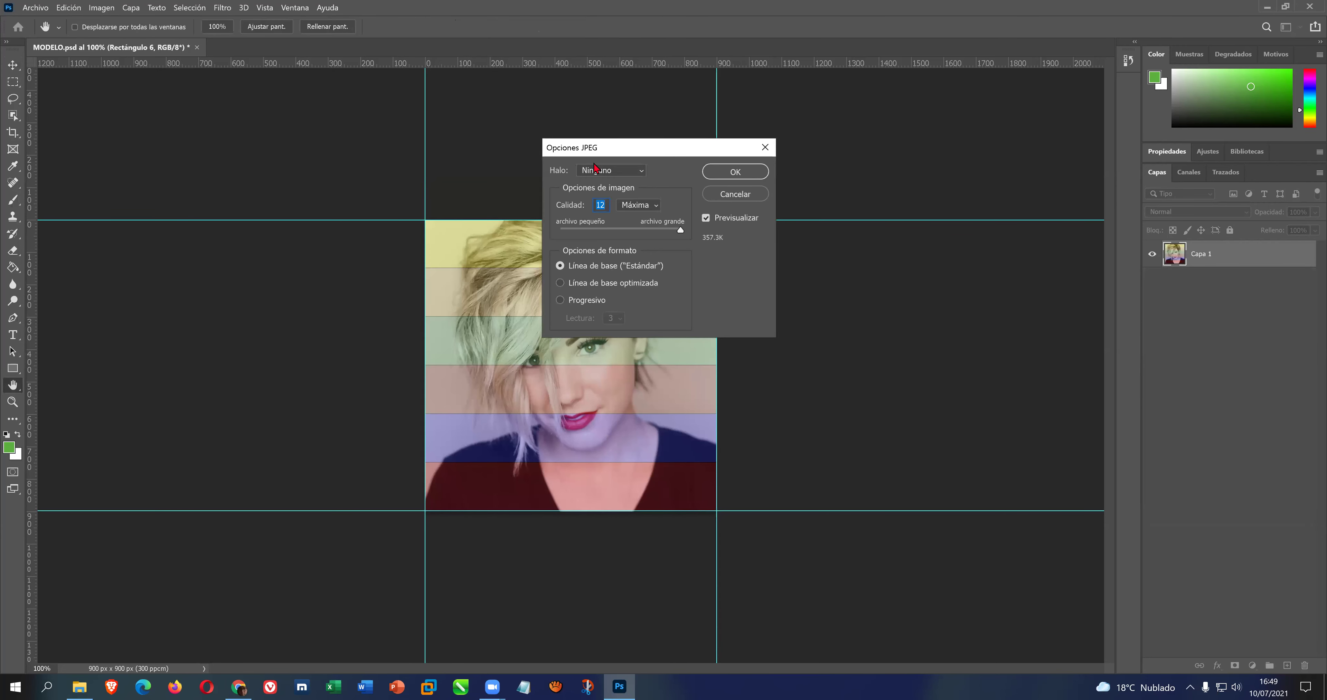
click(736, 172)
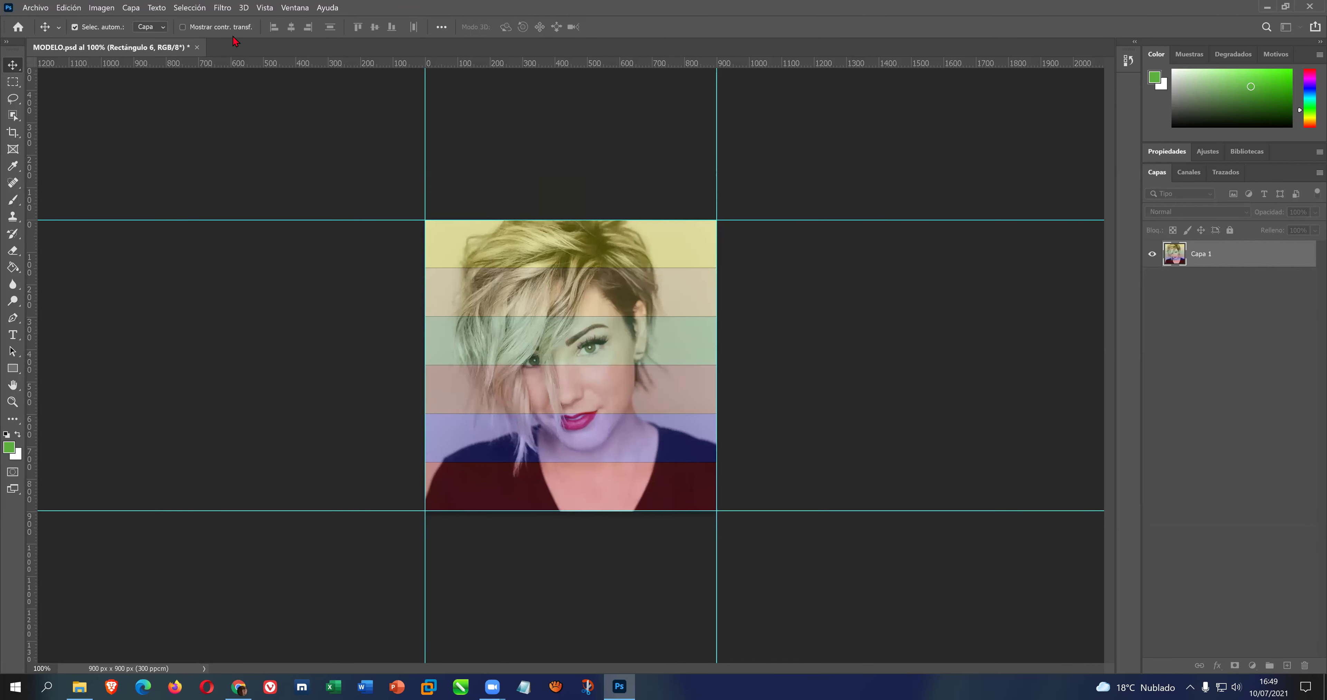
Show the Capa 4 portrait instead of Capa 3 and start saving to the computer
click(1153, 466)
click(1153, 493)
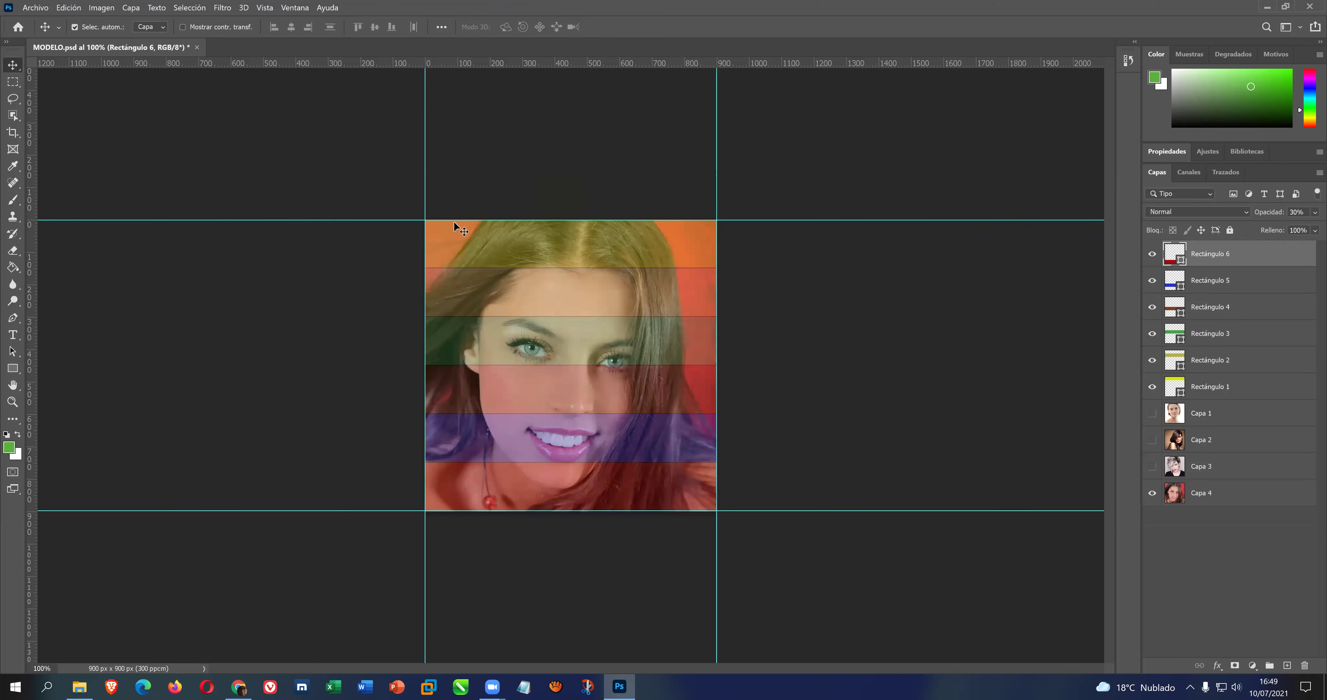
click(35, 8)
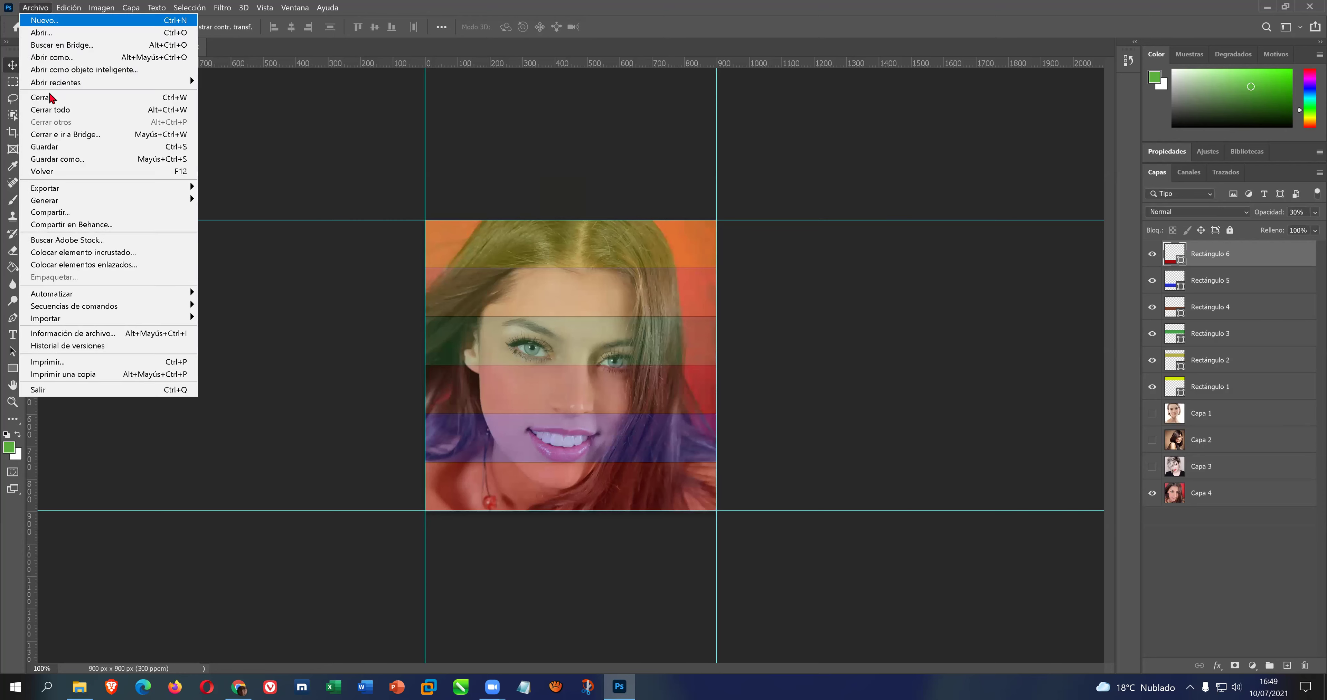
click(68, 157)
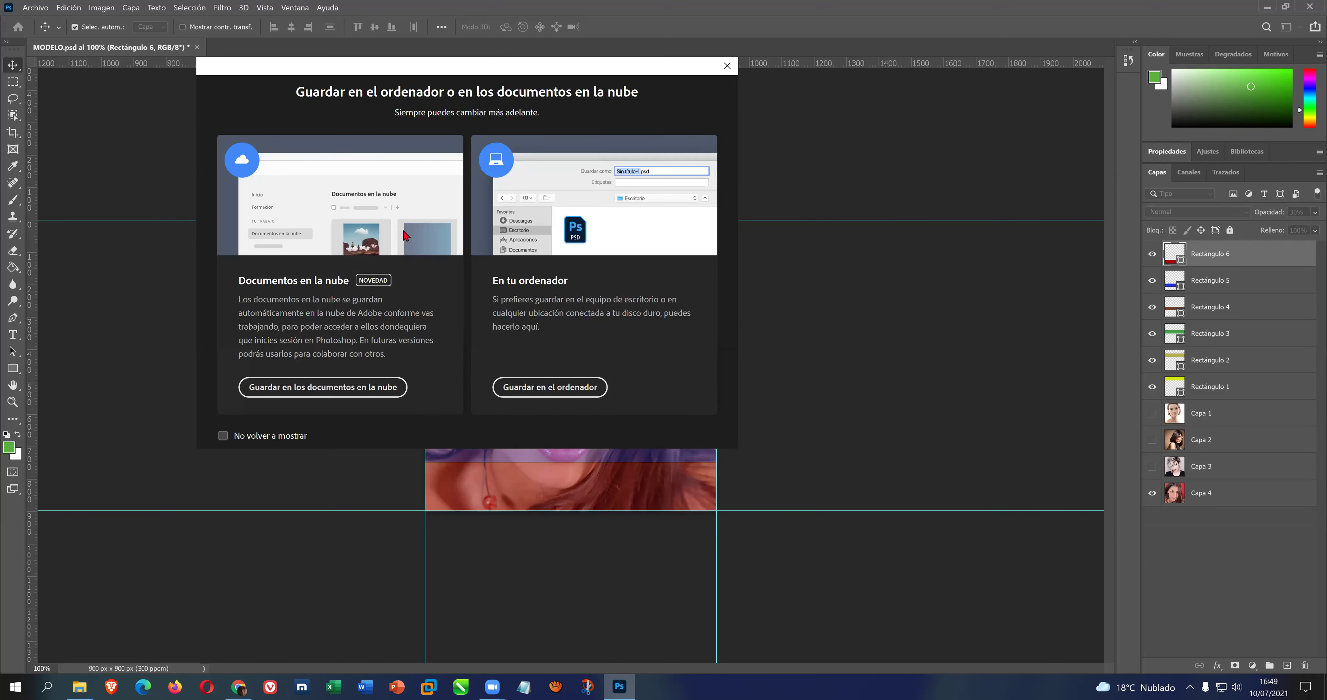
click(521, 386)
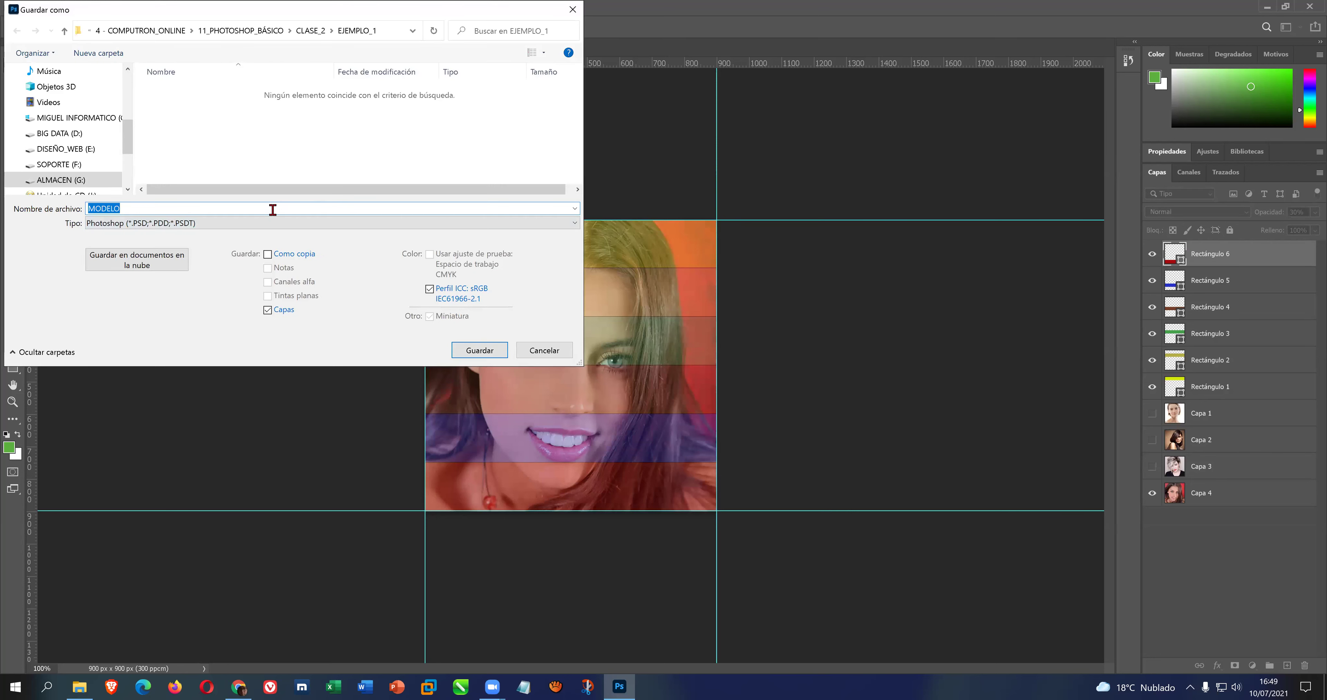
Save it as the JPEG MODELO_3 in EJEMPLO_1 at Calidad 12 Máxima
click(261, 224)
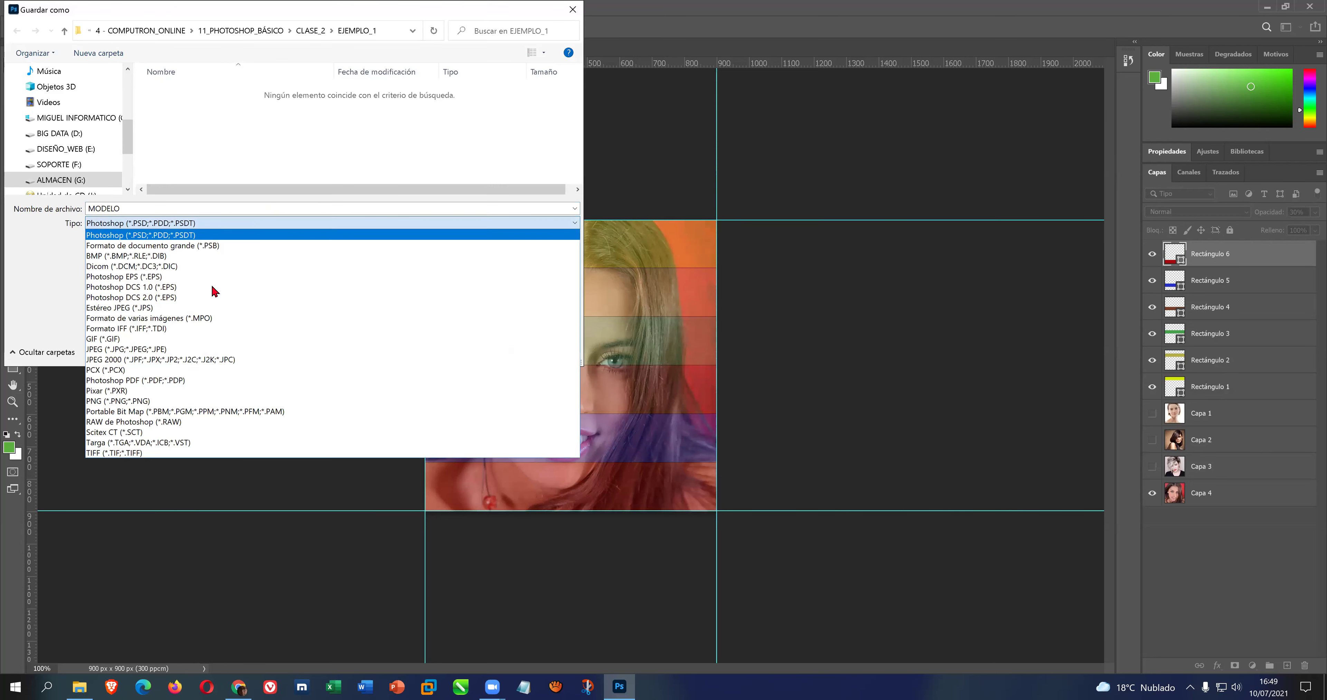
click(170, 350)
click(205, 116)
click(161, 208)
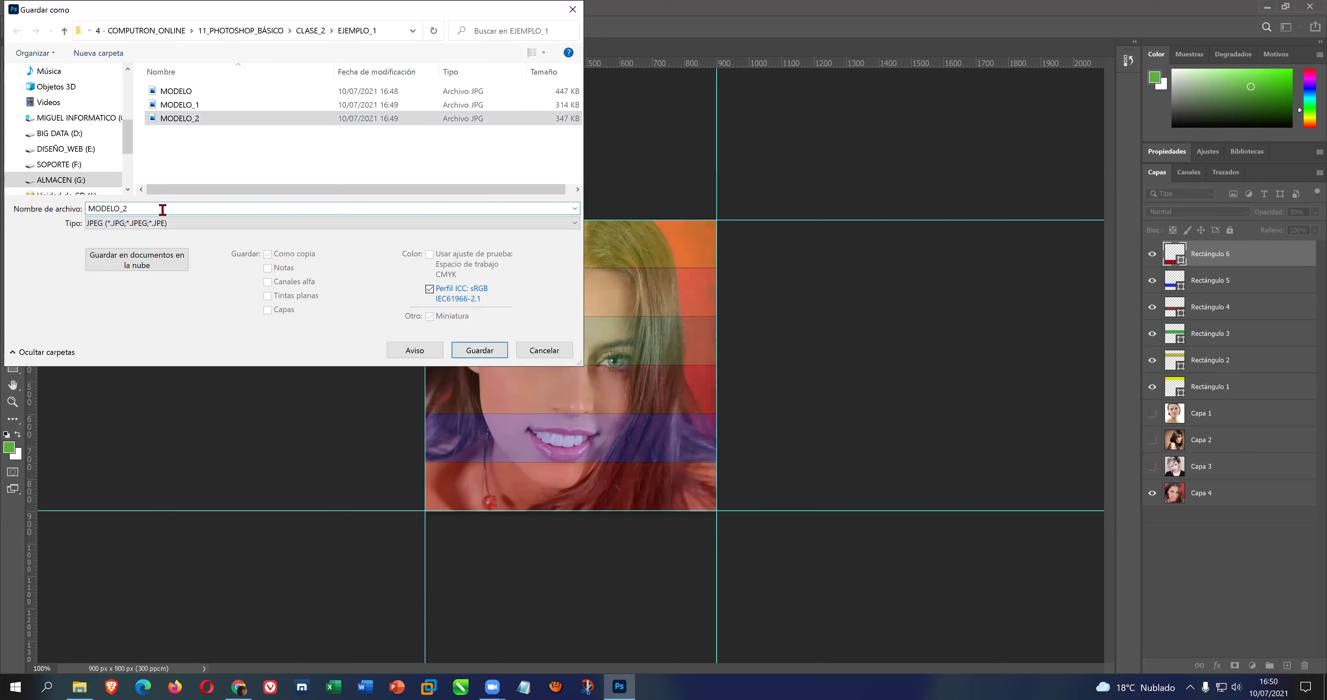
key(BackSpace)
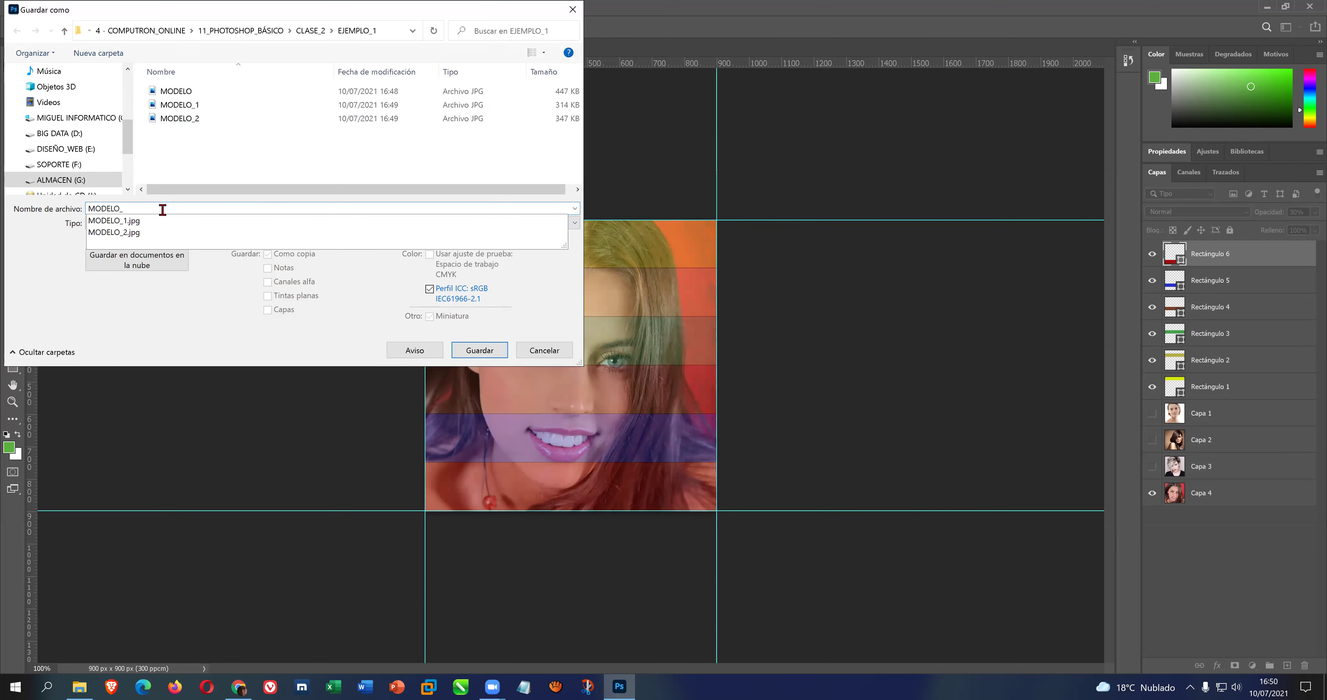
text(3)
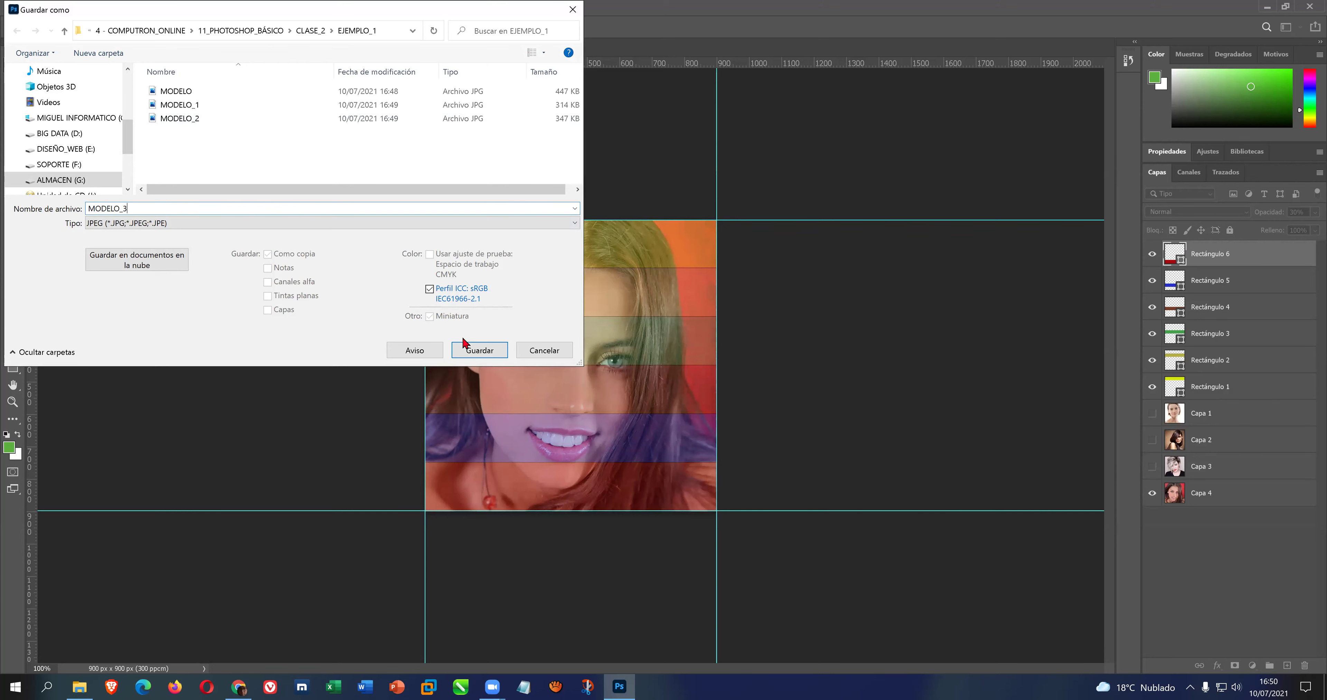
click(467, 347)
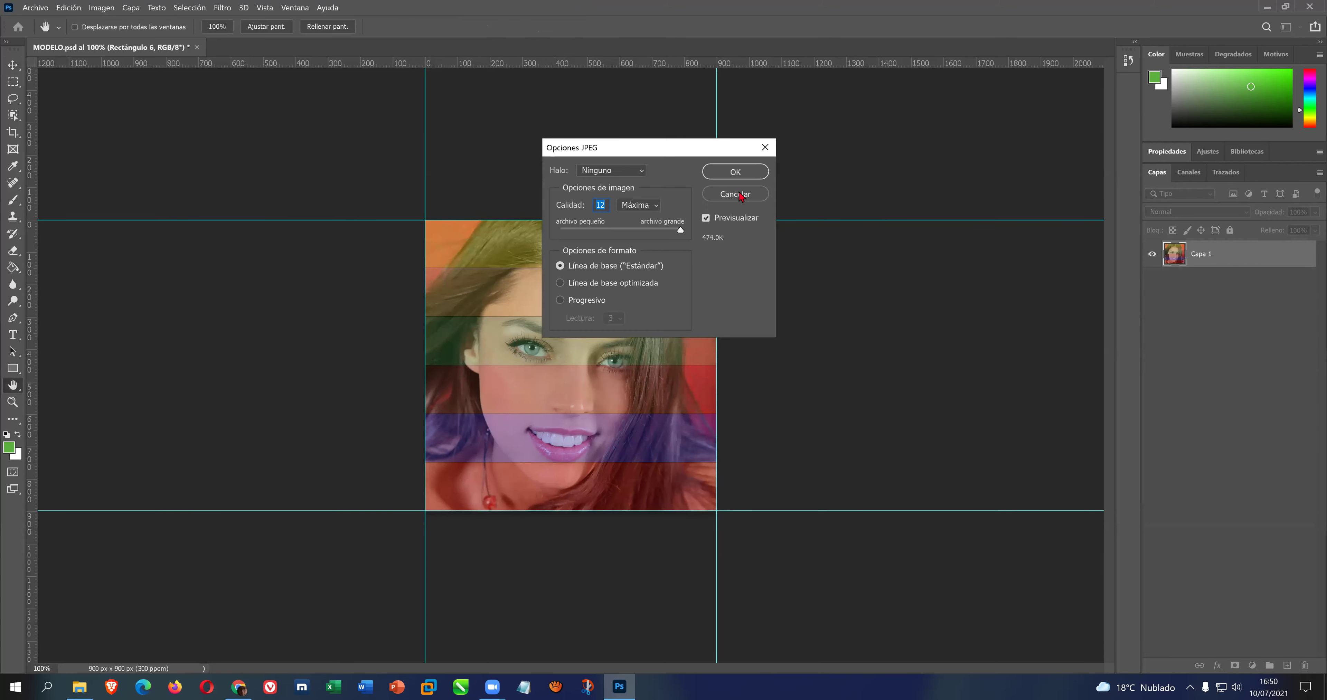
click(734, 172)
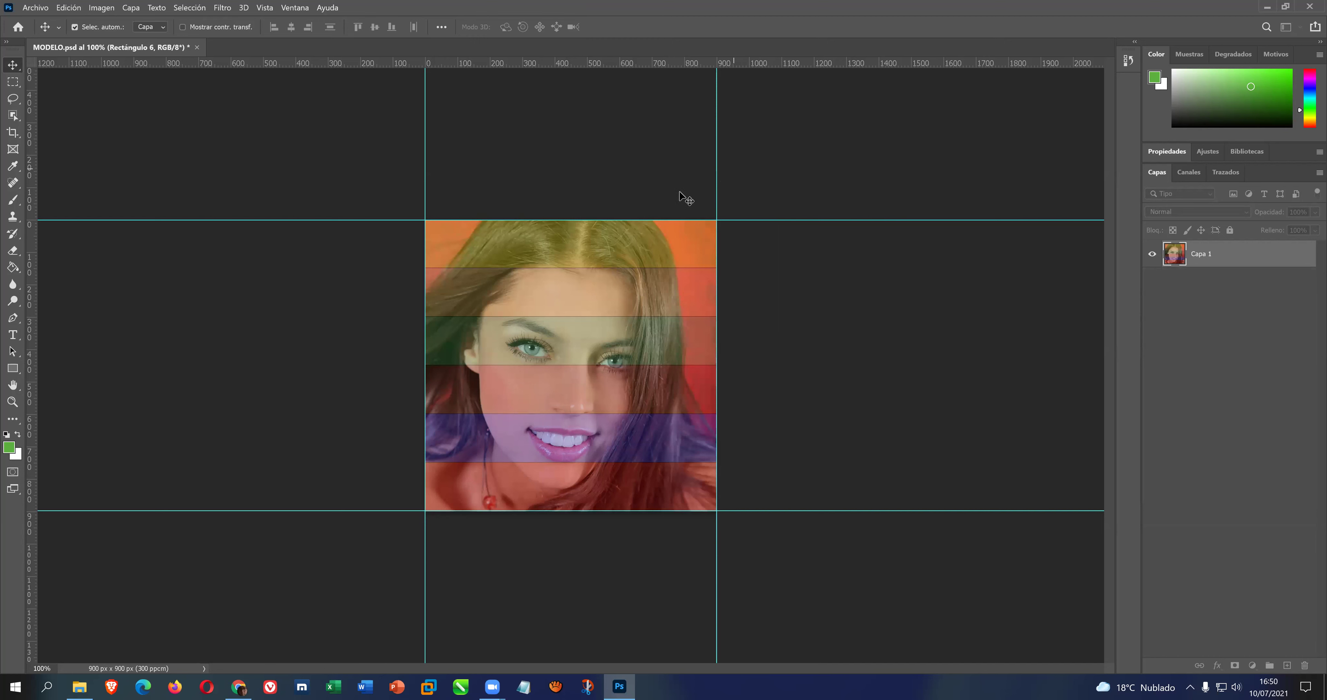
Close MODELO.psd without saving and create a new white 3000 × 500 px document
click(196, 47)
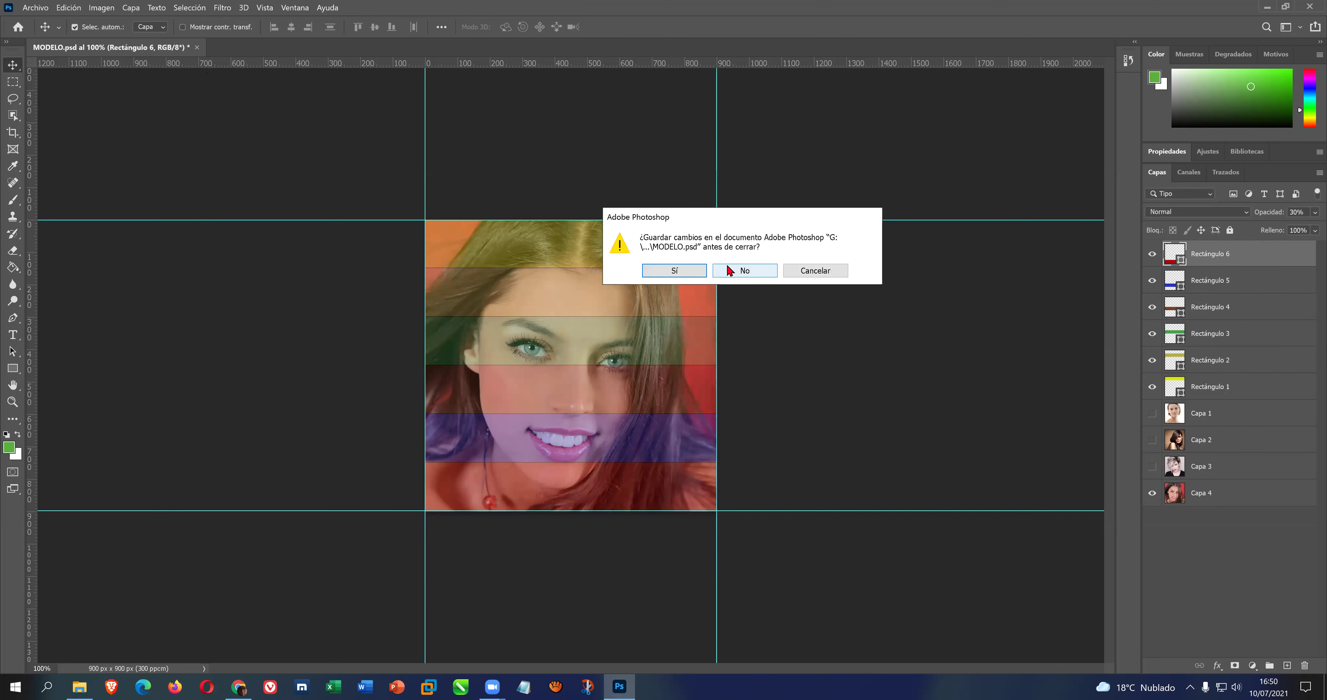
click(745, 272)
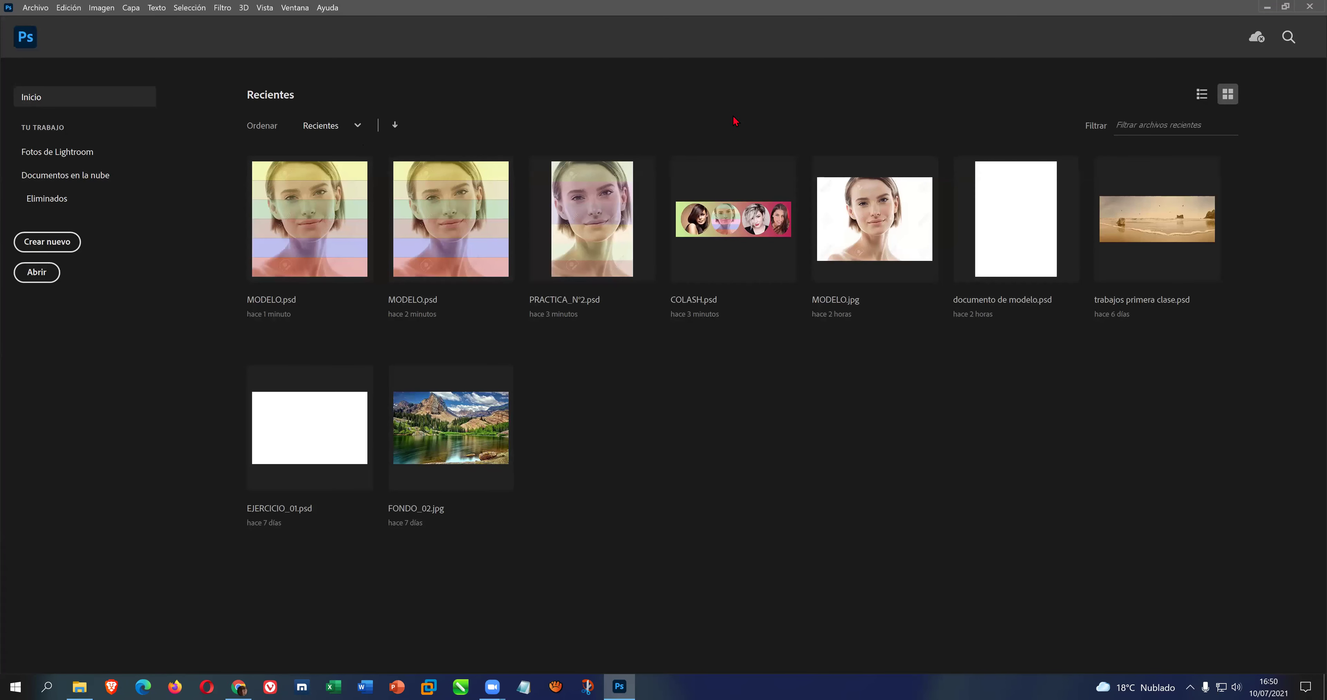
click(33, 8)
click(45, 26)
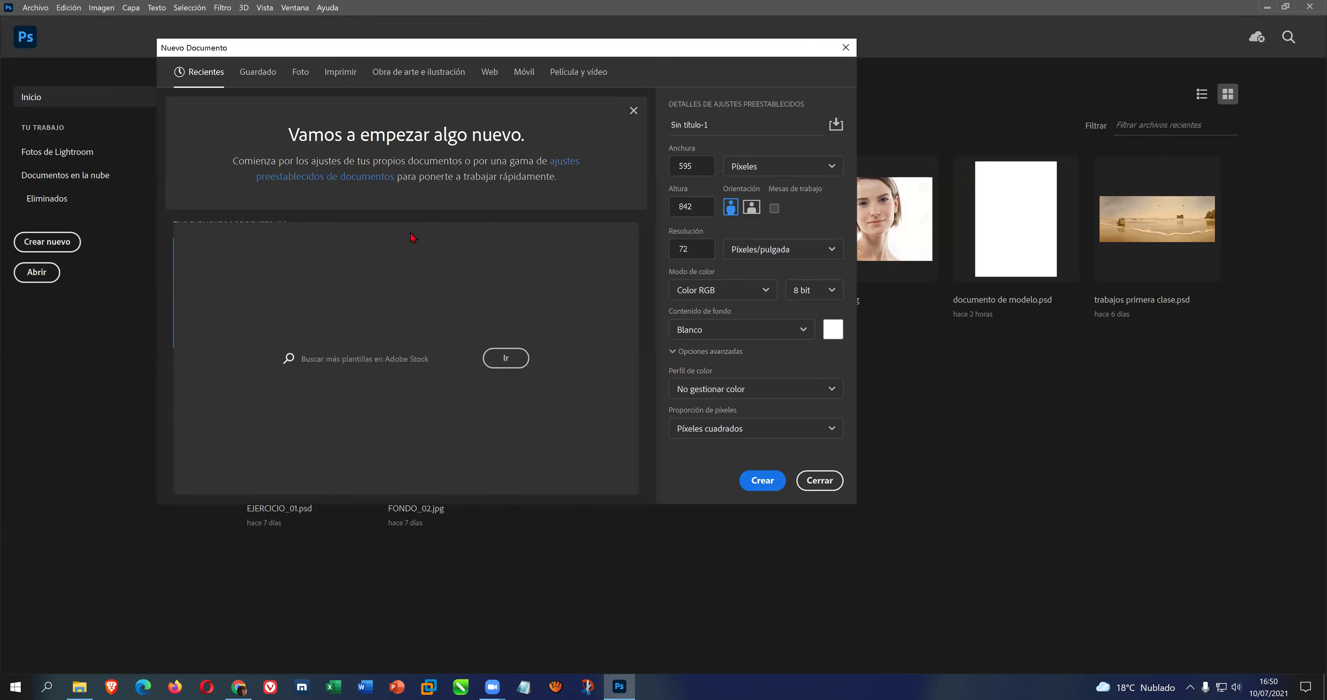
drag(703, 166, 672, 164)
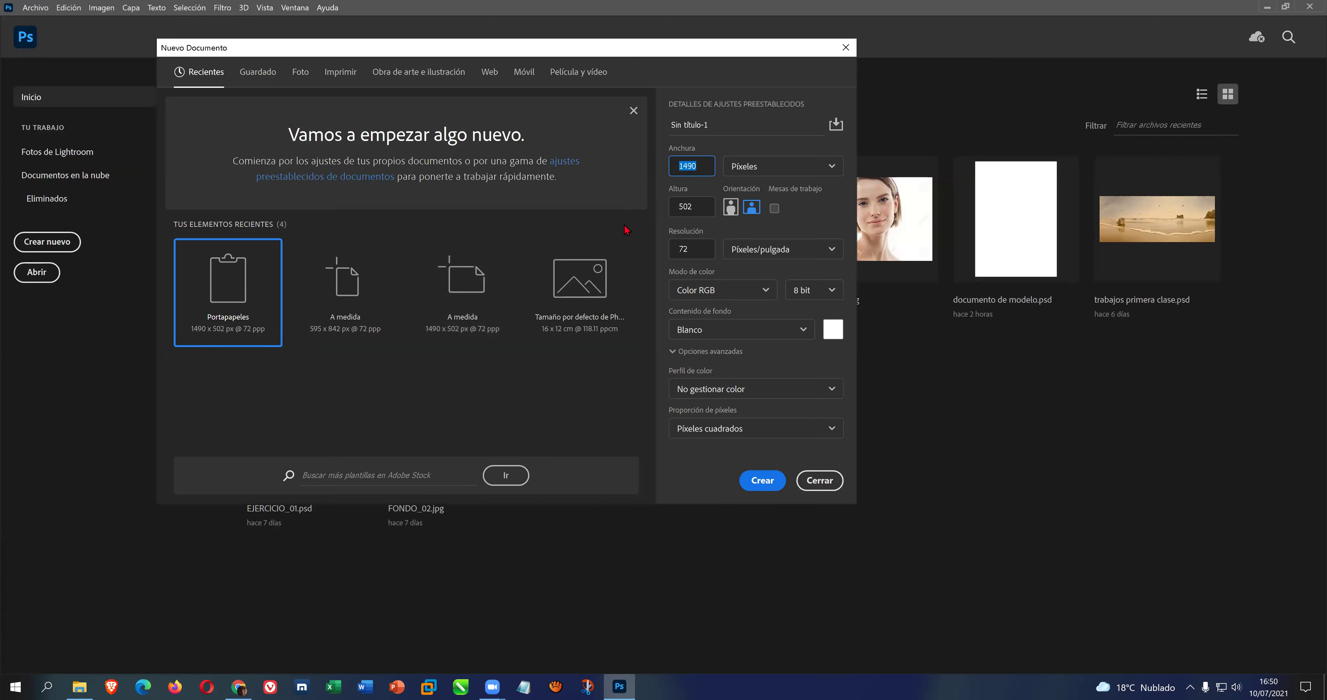
text(3000)
key(Tab)
key(Tab)
text(500)
click(758, 488)
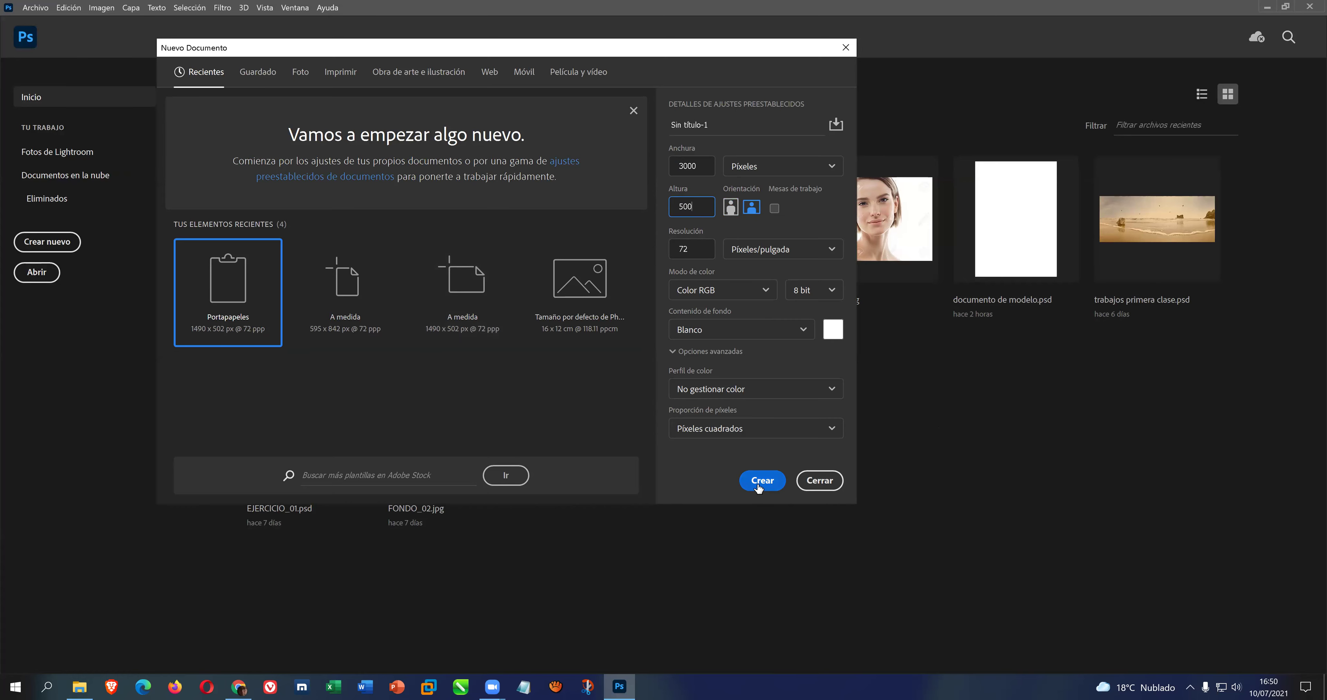
click(758, 489)
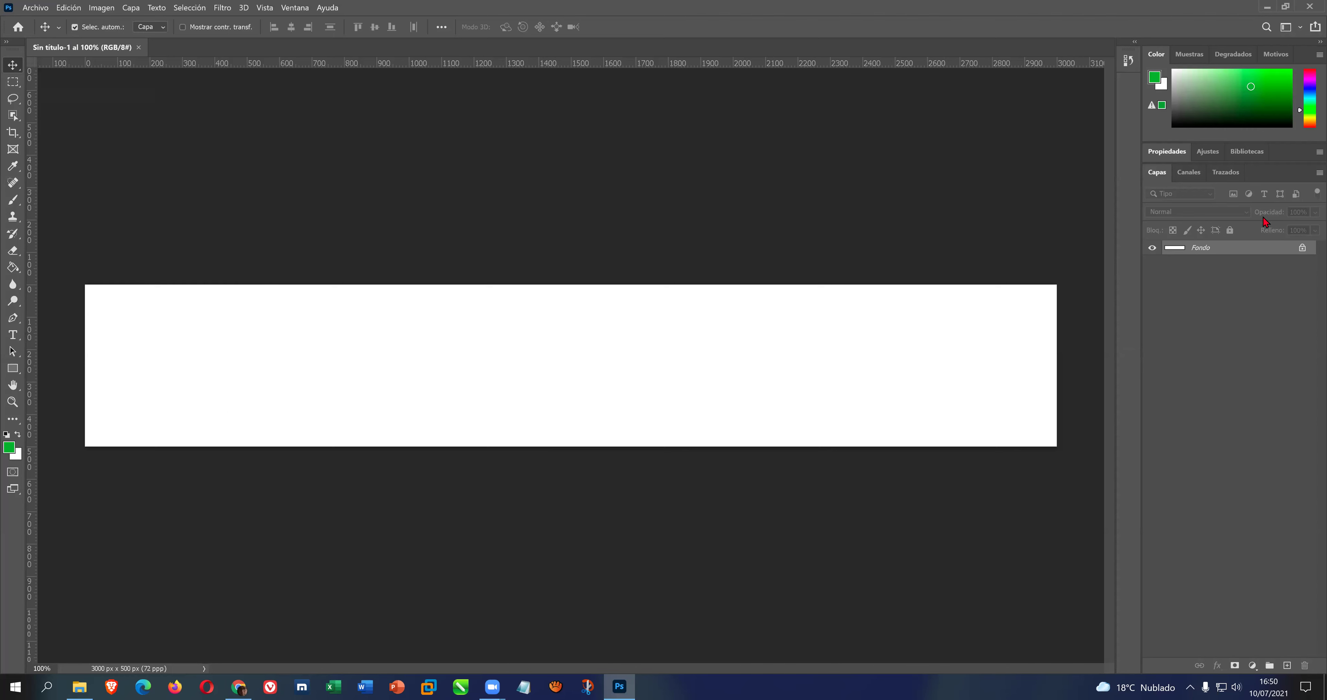
Unlock Fondo into Capa 0 and save the canvas as COLASH DE IMAGENES.psd
click(1303, 249)
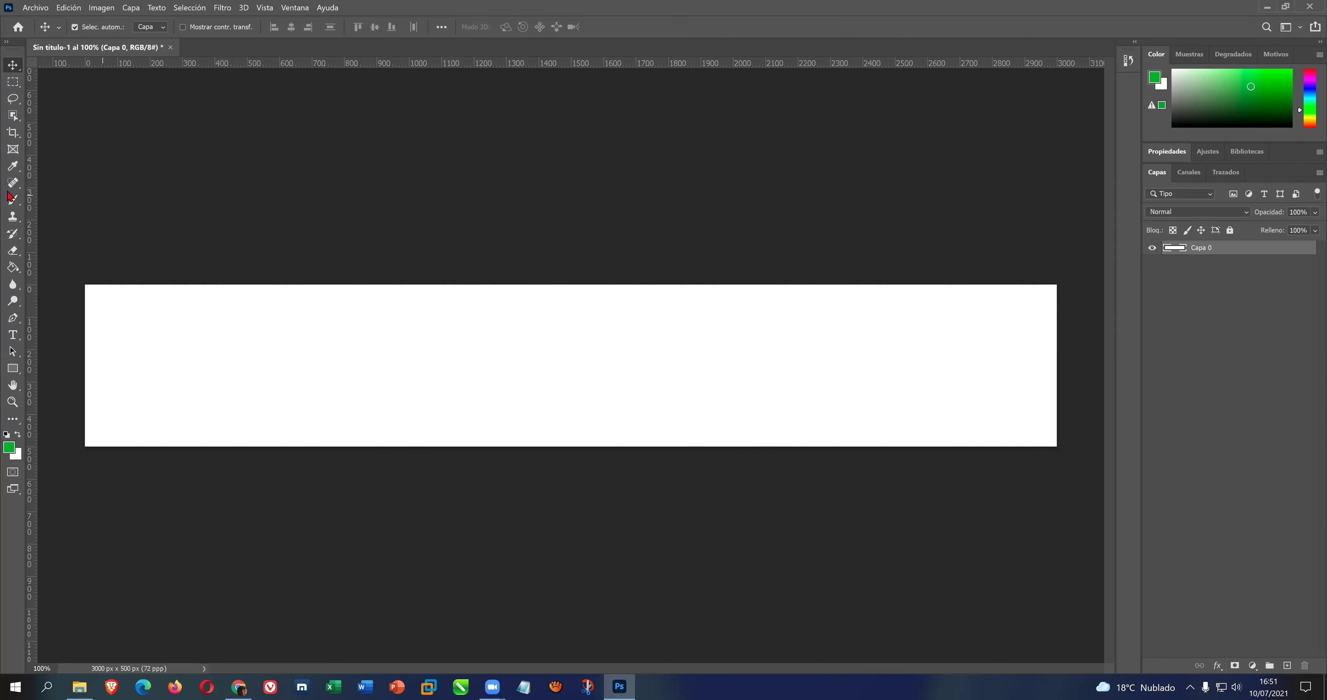
click(36, 8)
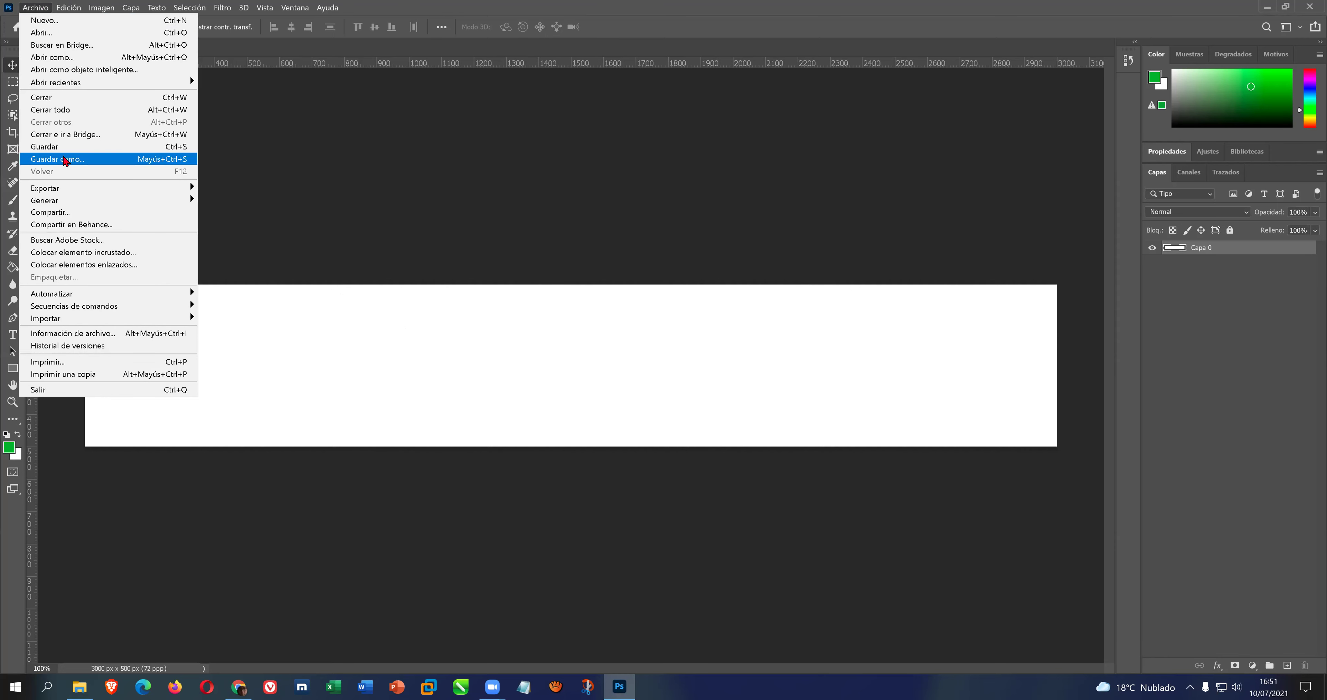
click(65, 159)
click(507, 383)
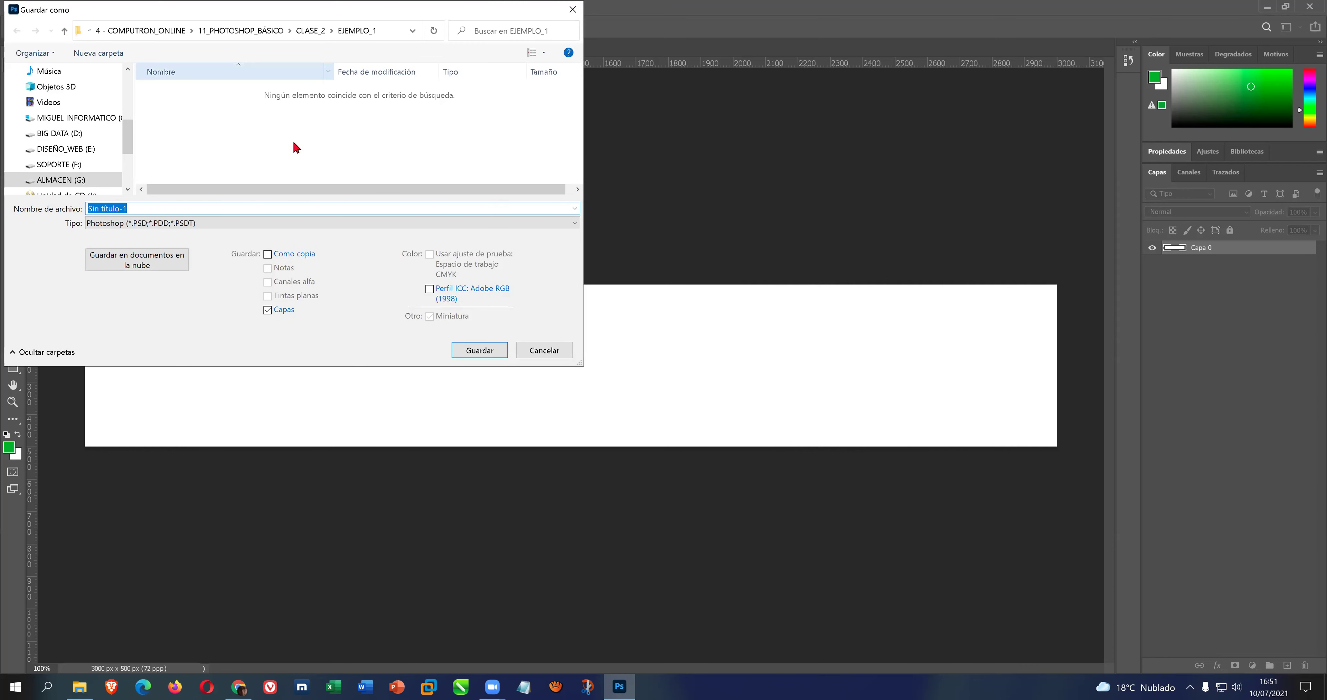
text(COLASH DE IMAGEN)
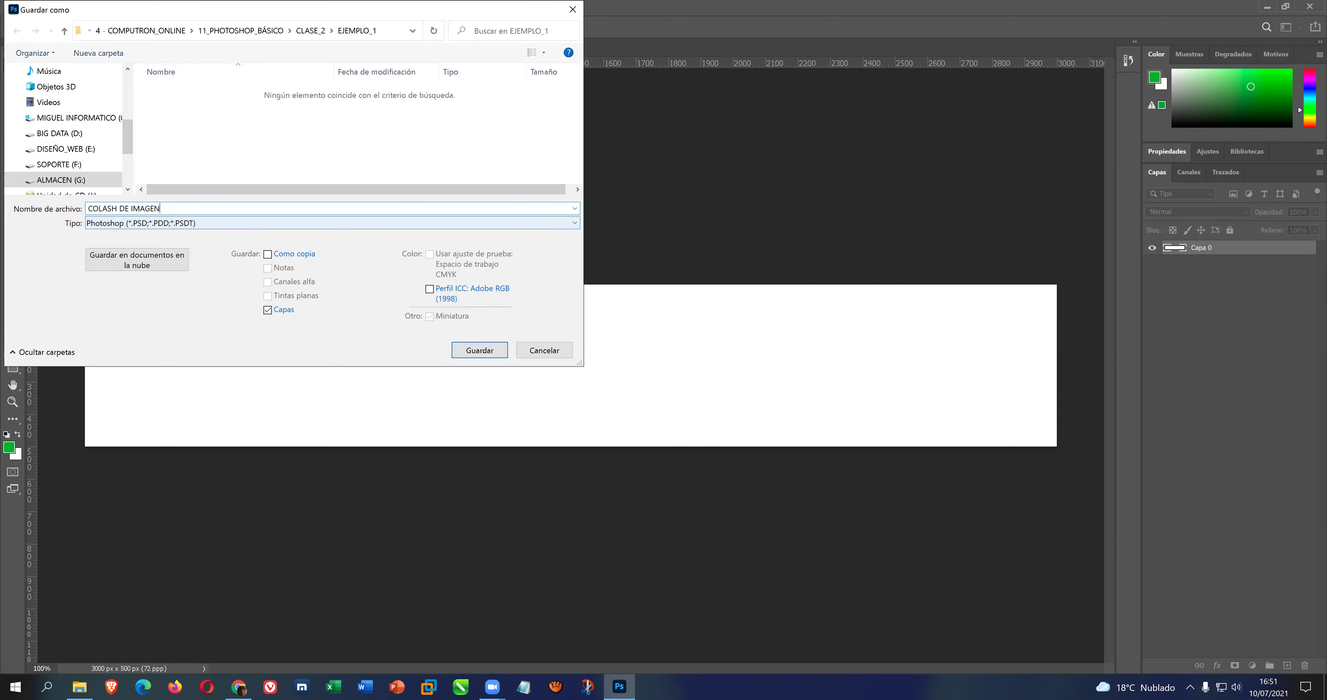
key(Return)
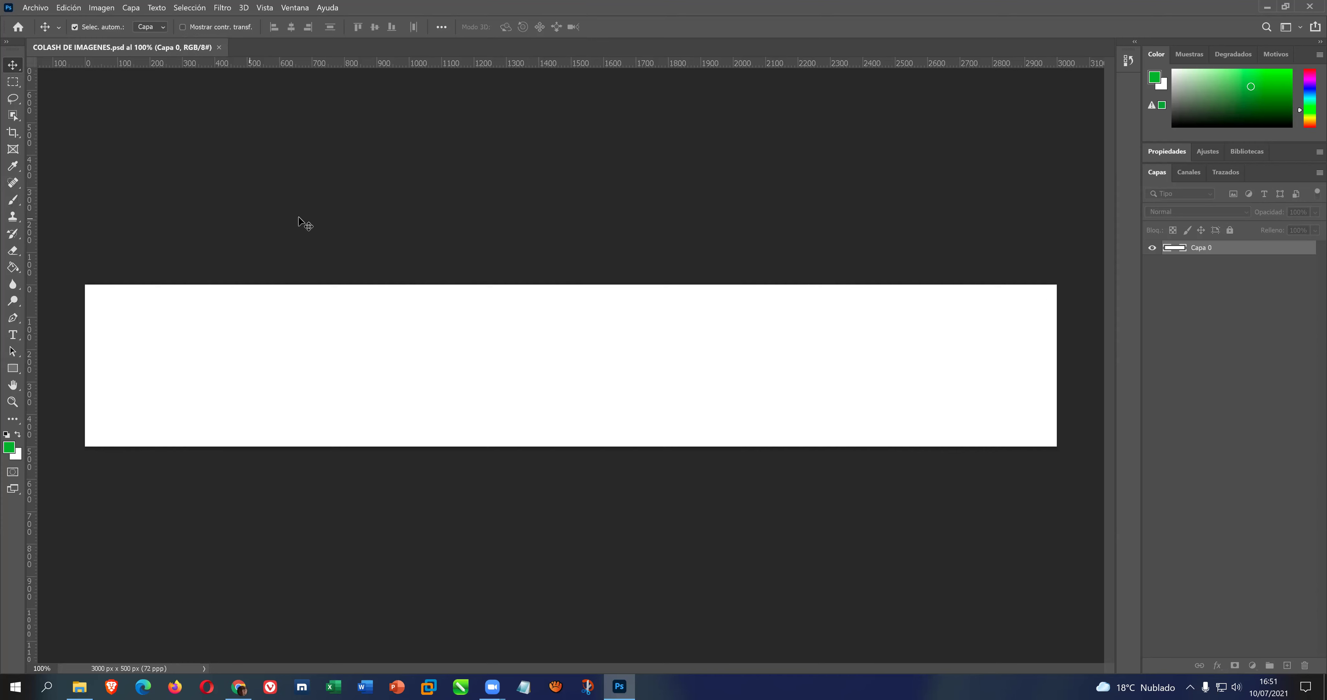
Open the four JPEGs MODELO through MODELO_3, keeping each embedded colour profile
click(36, 8)
click(44, 33)
drag(530, 191, 317, 130)
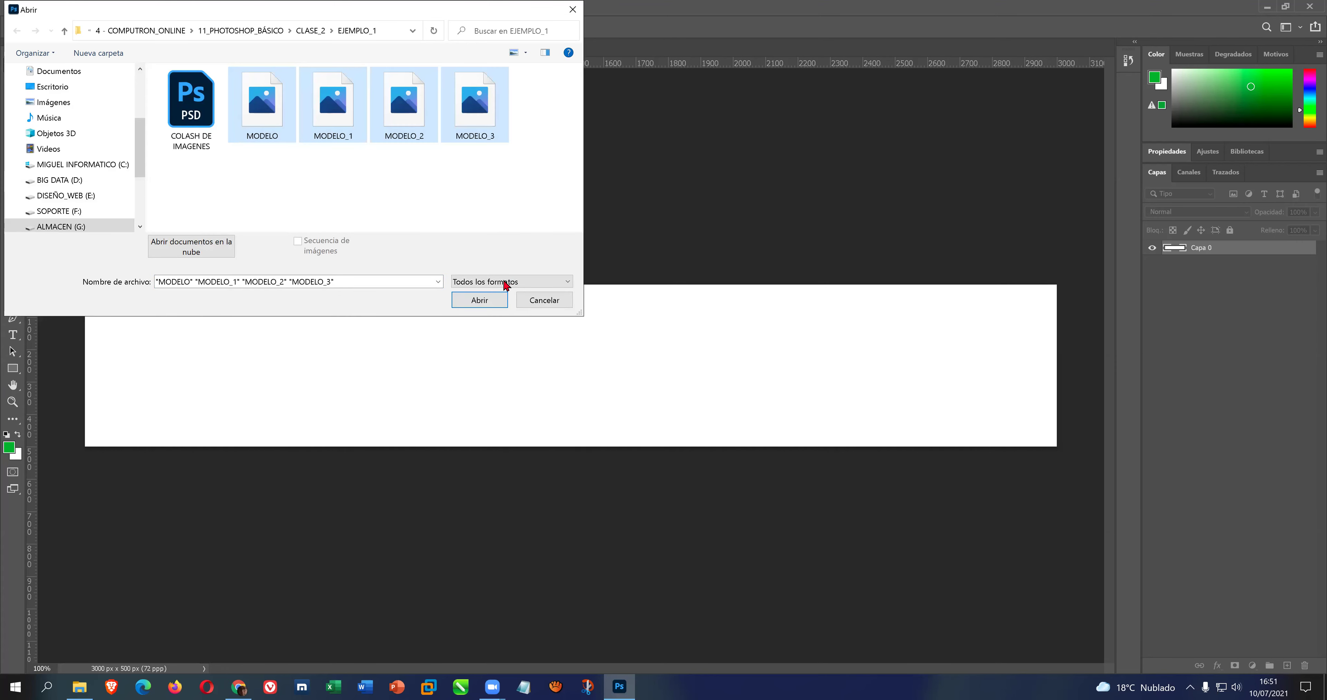
click(488, 299)
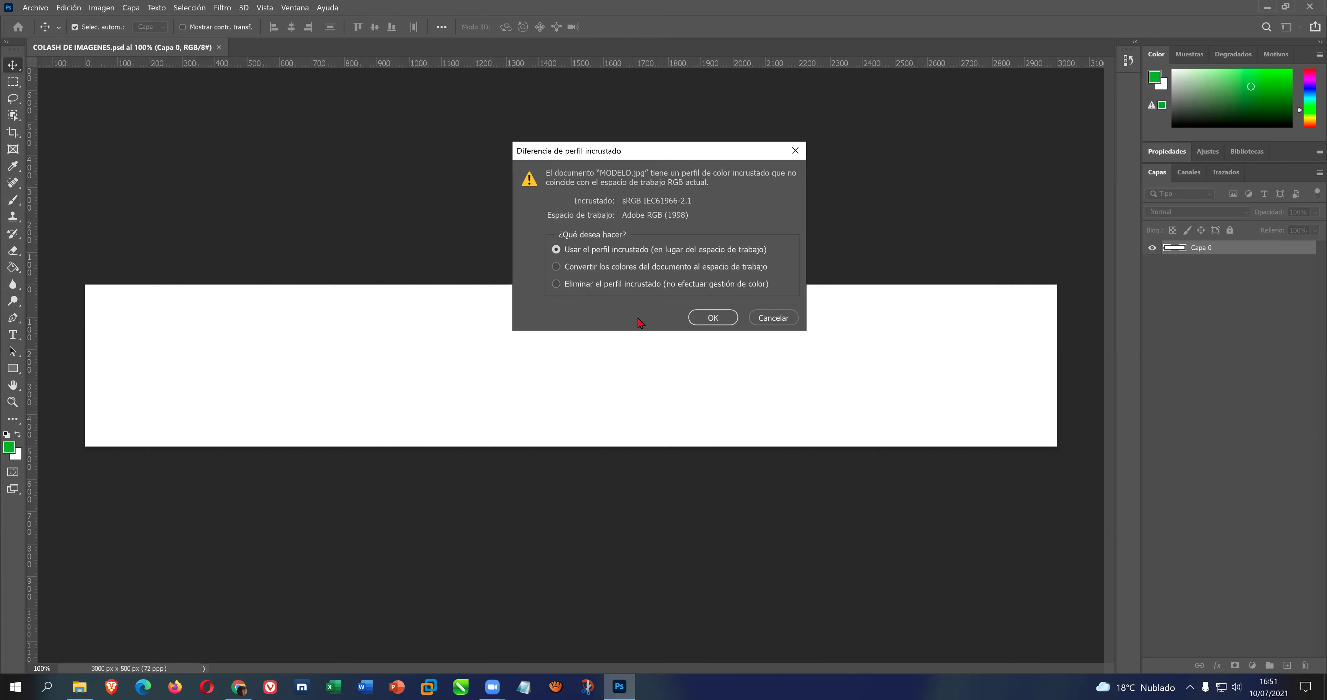
click(712, 322)
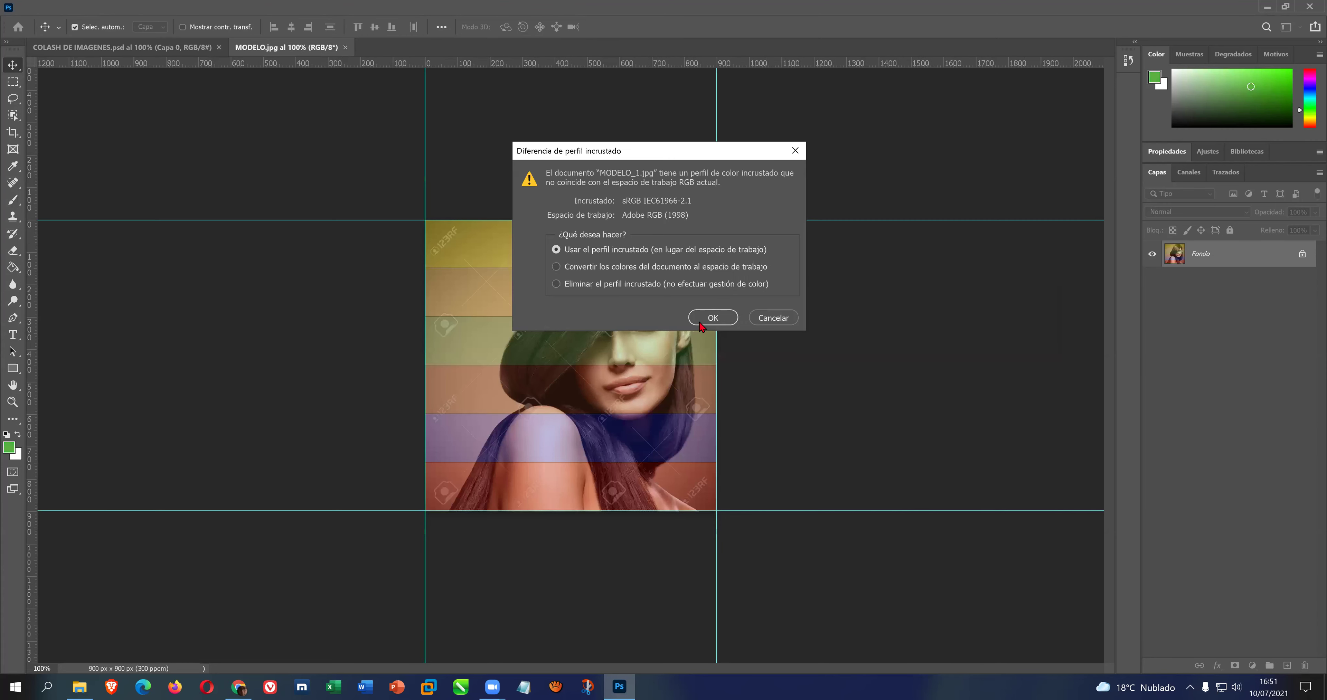
click(703, 324)
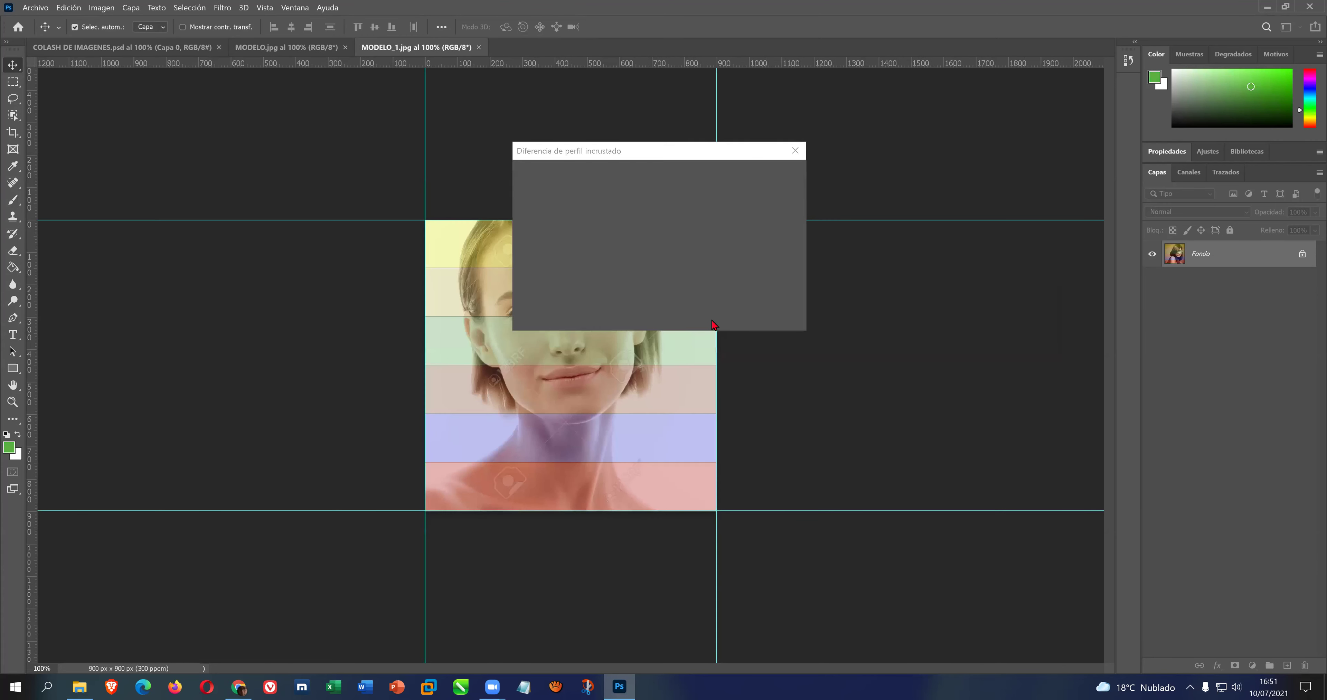
click(714, 319)
click(712, 322)
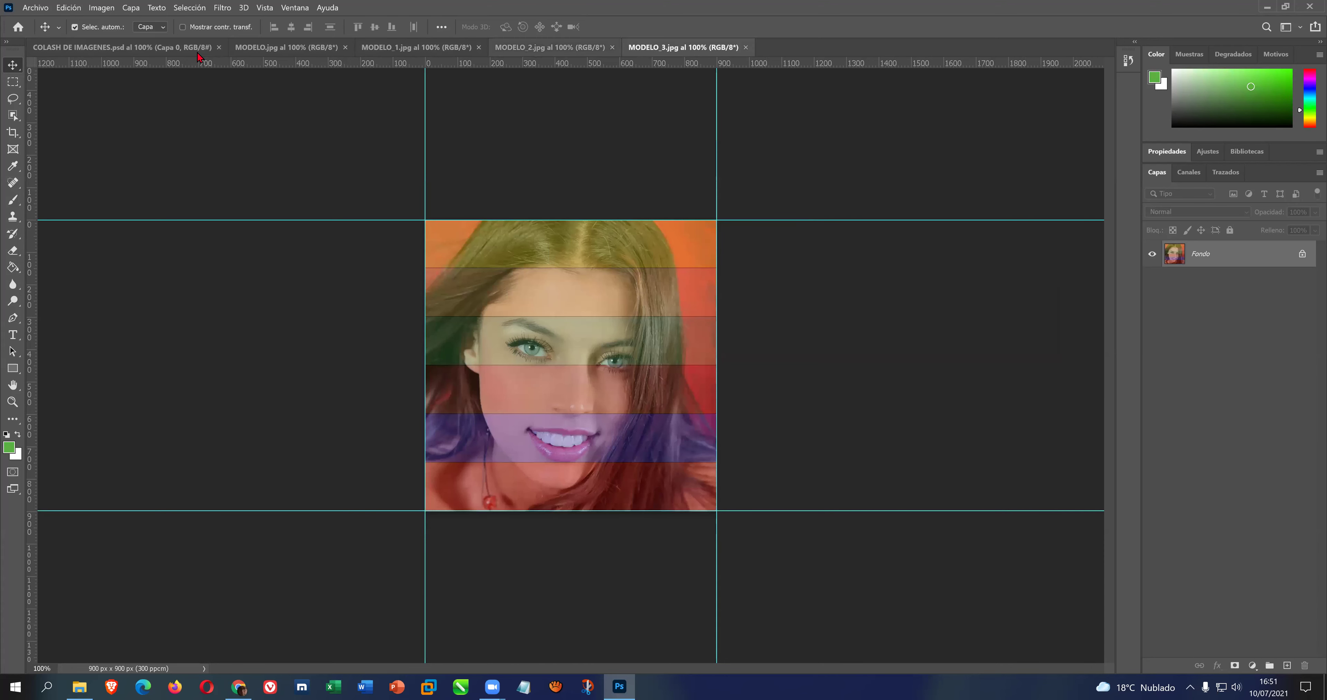
Float each of the four MODELO portraits in its own window
mouse_move(314, 48)
mouse_down()
mouse_move(570, 159)
mouse_move(910, 196)
mouse_up()
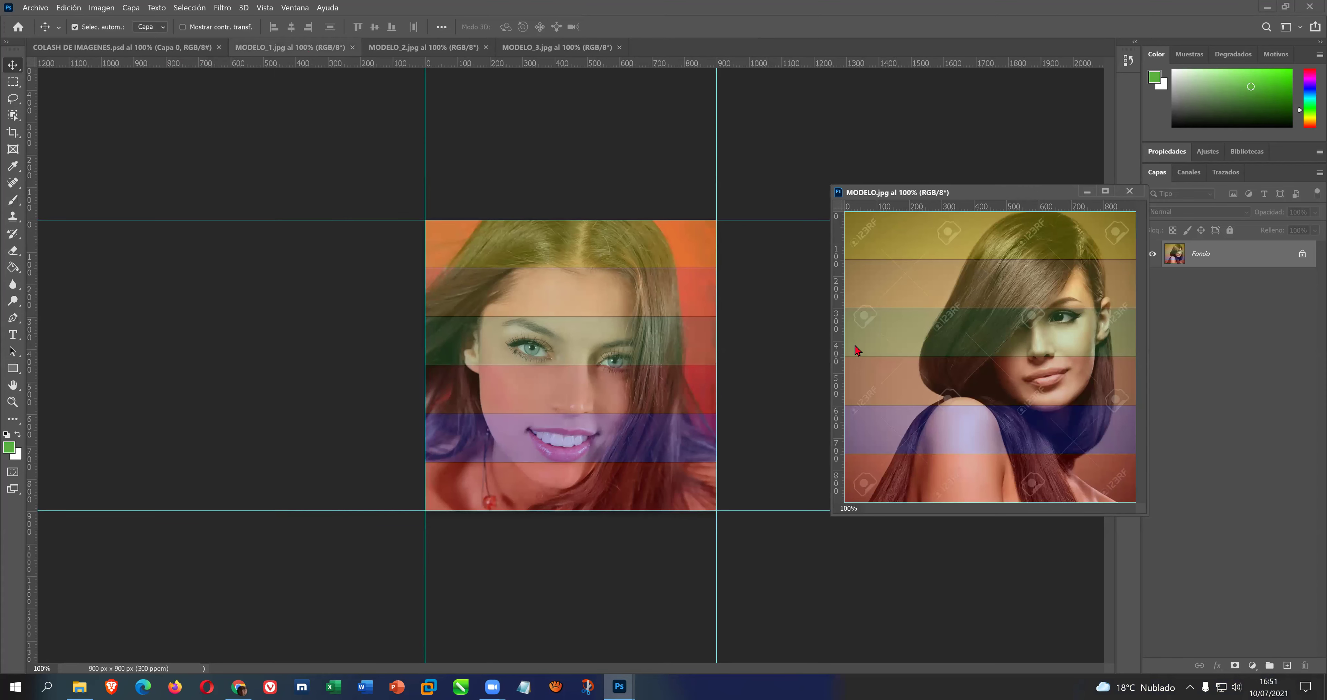
drag(855, 350, 856, 356)
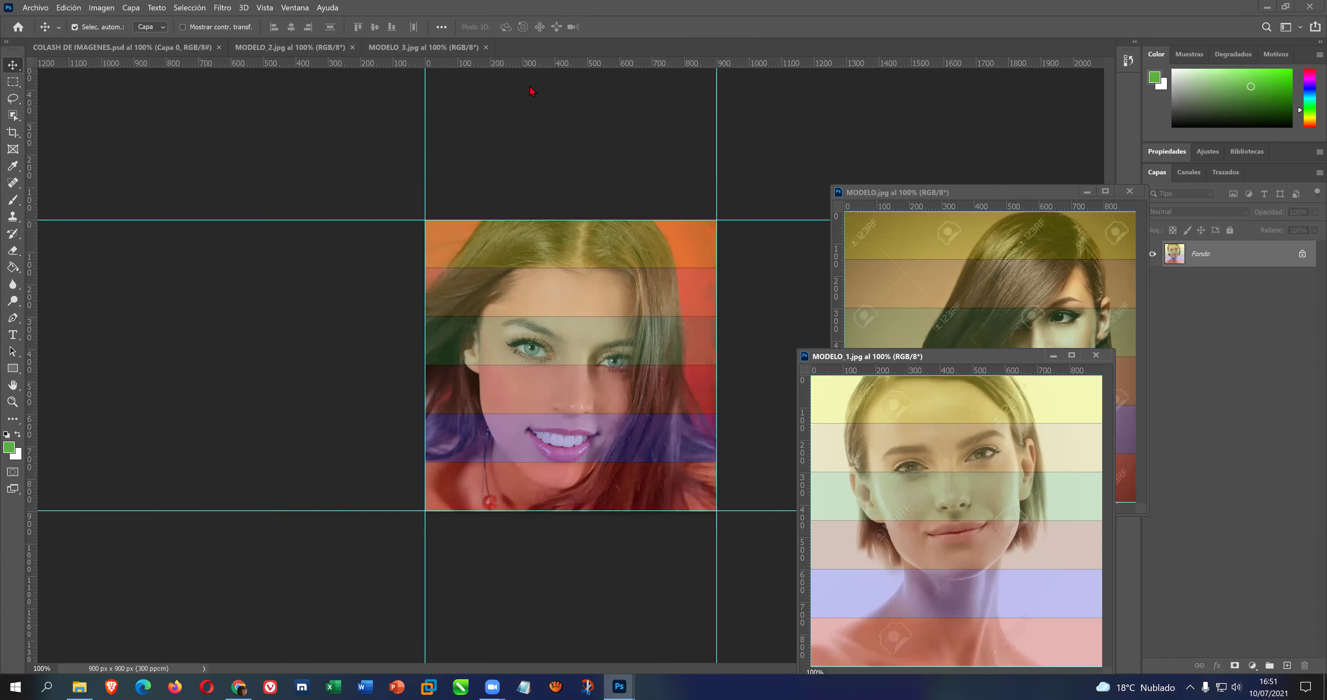
drag(315, 47, 680, 132)
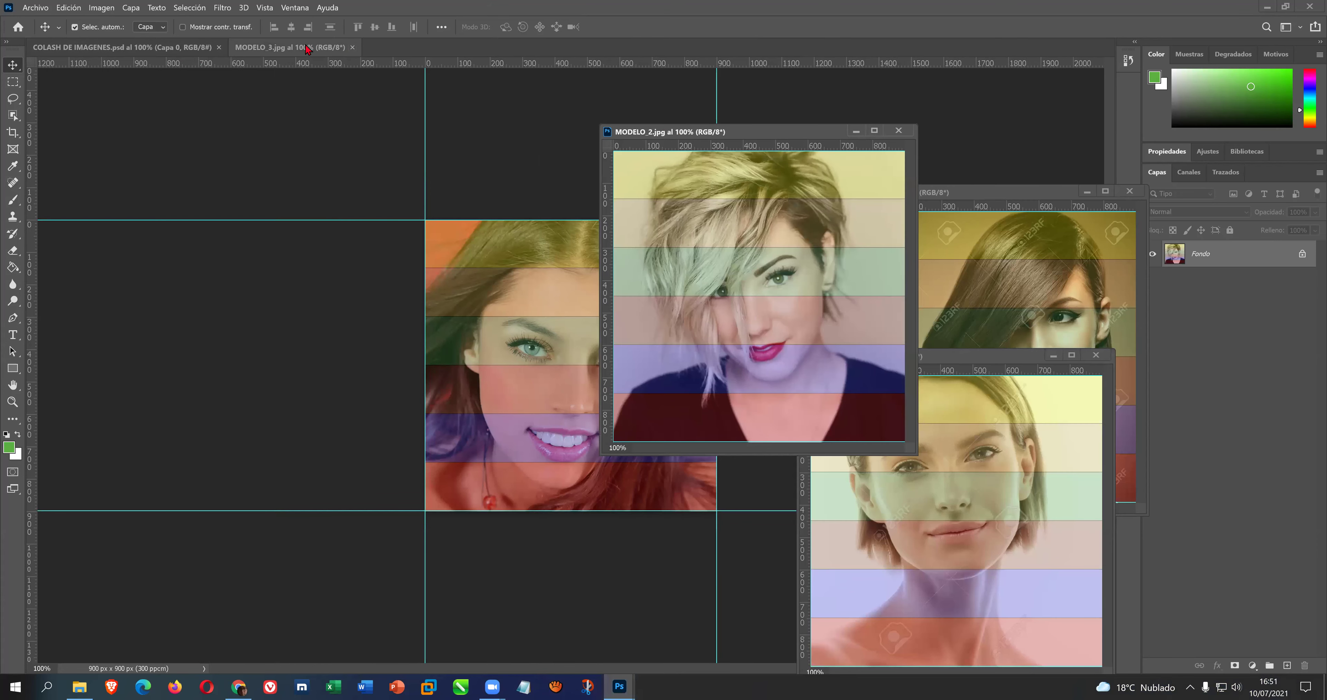
drag(801, 140, 894, 184)
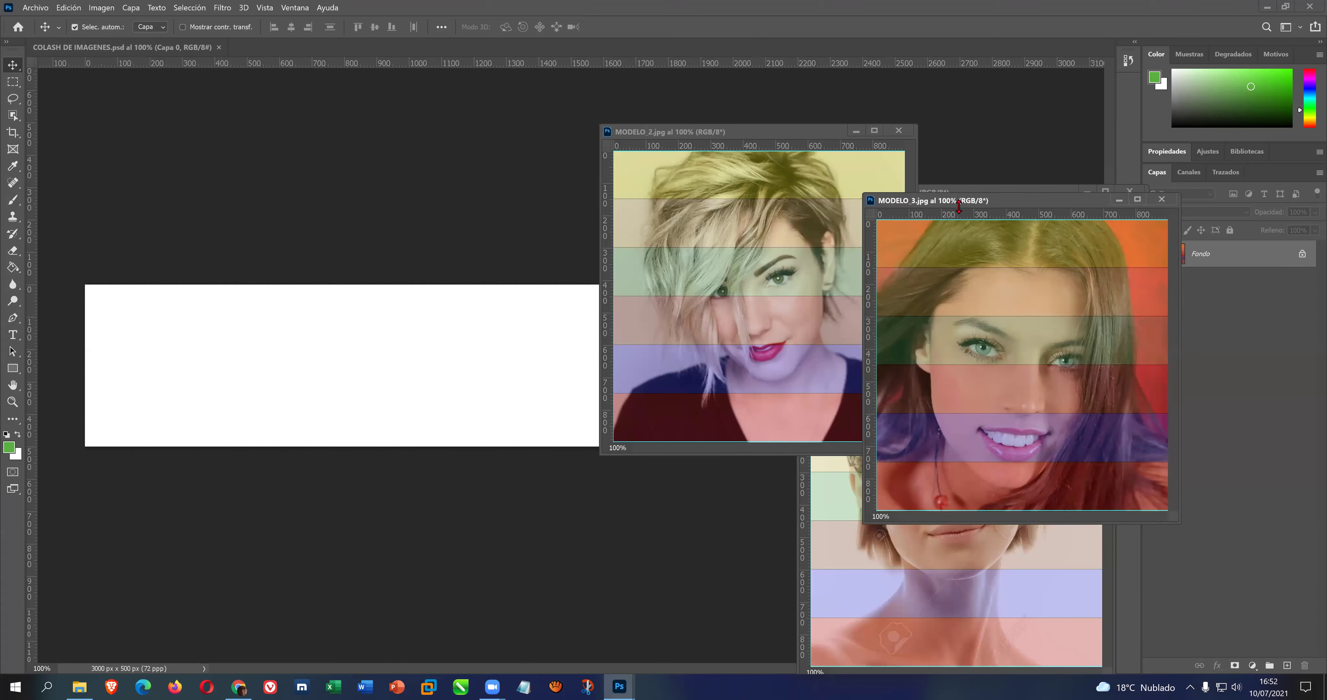
Drag the MODELO_3 portrait onto the collage's left part and close its window
drag(897, 186, 968, 221)
drag(950, 338, 586, 339)
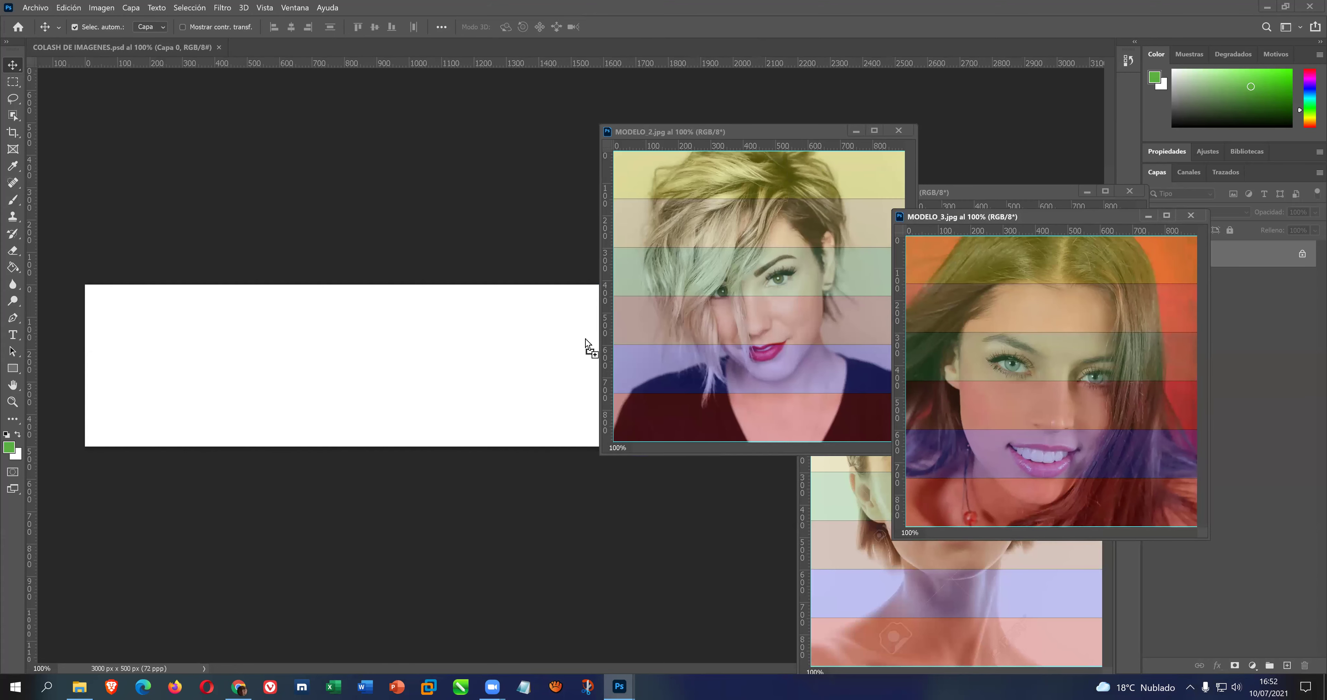
drag(296, 338, 245, 337)
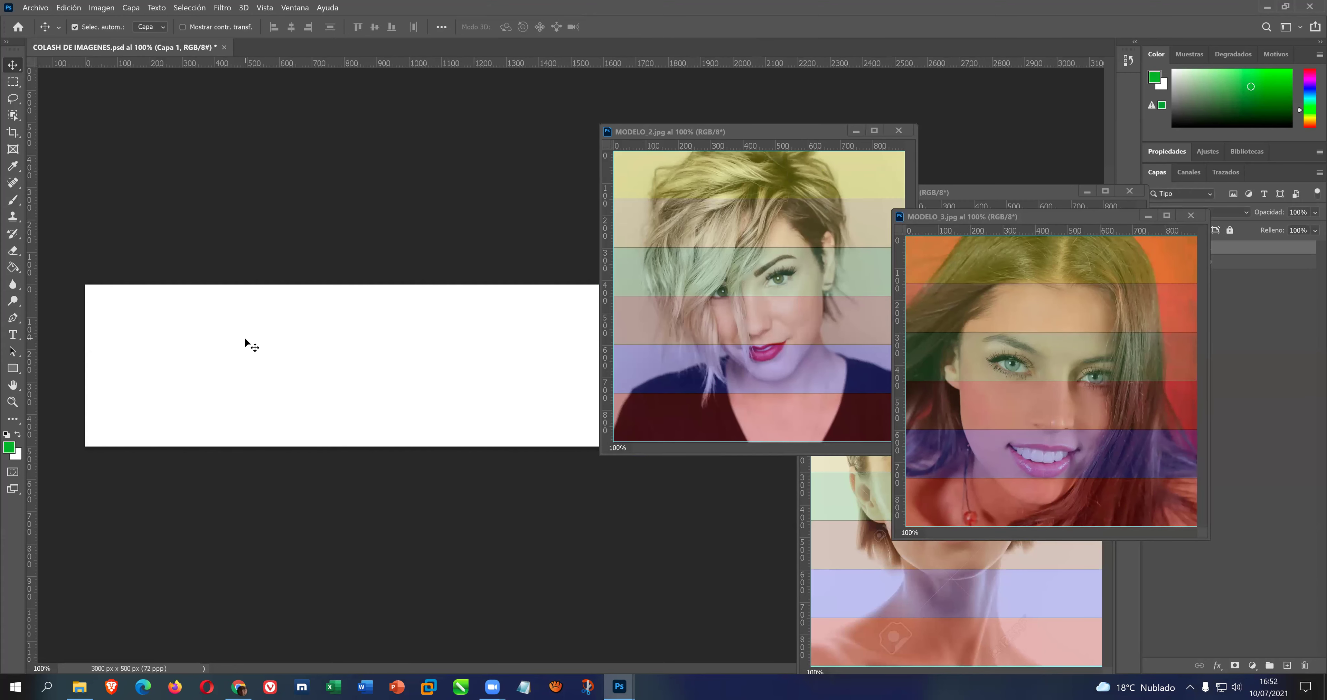
click(1191, 215)
Copy the MODELO_2 and MODELO portraits onto the collage, closing MODELO_2
drag(786, 247, 483, 371)
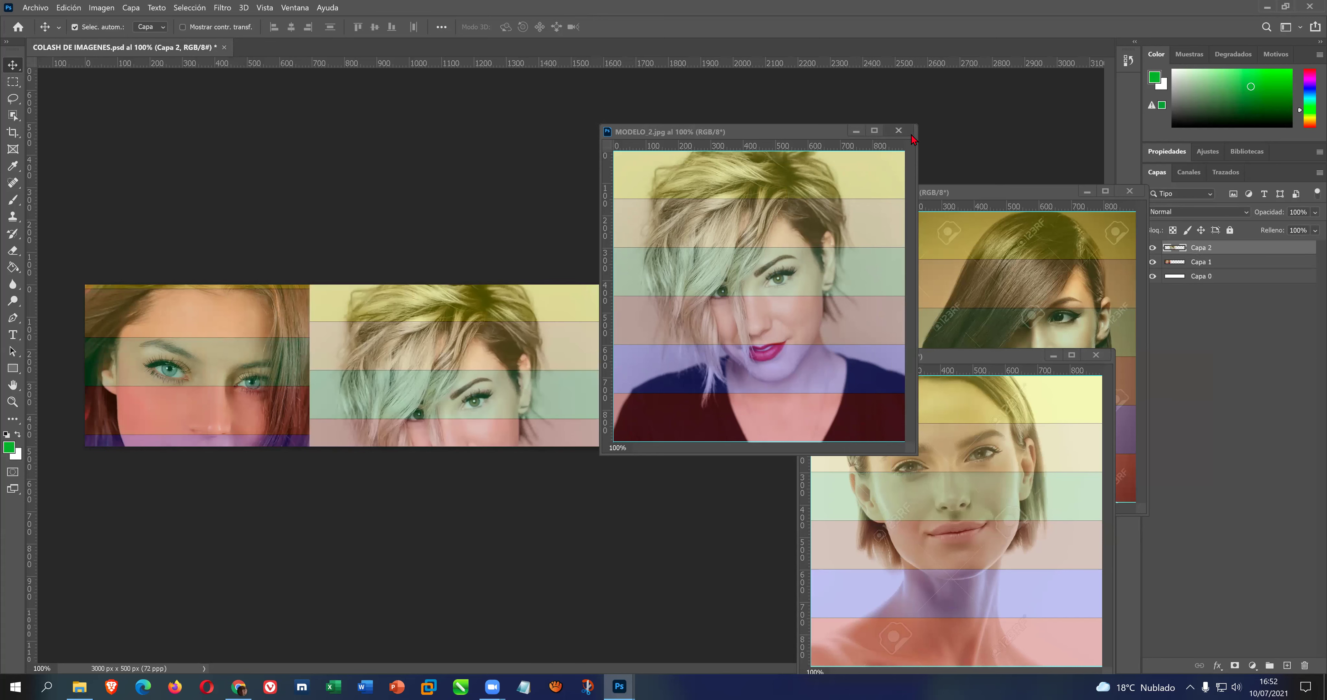
click(899, 130)
click(1014, 289)
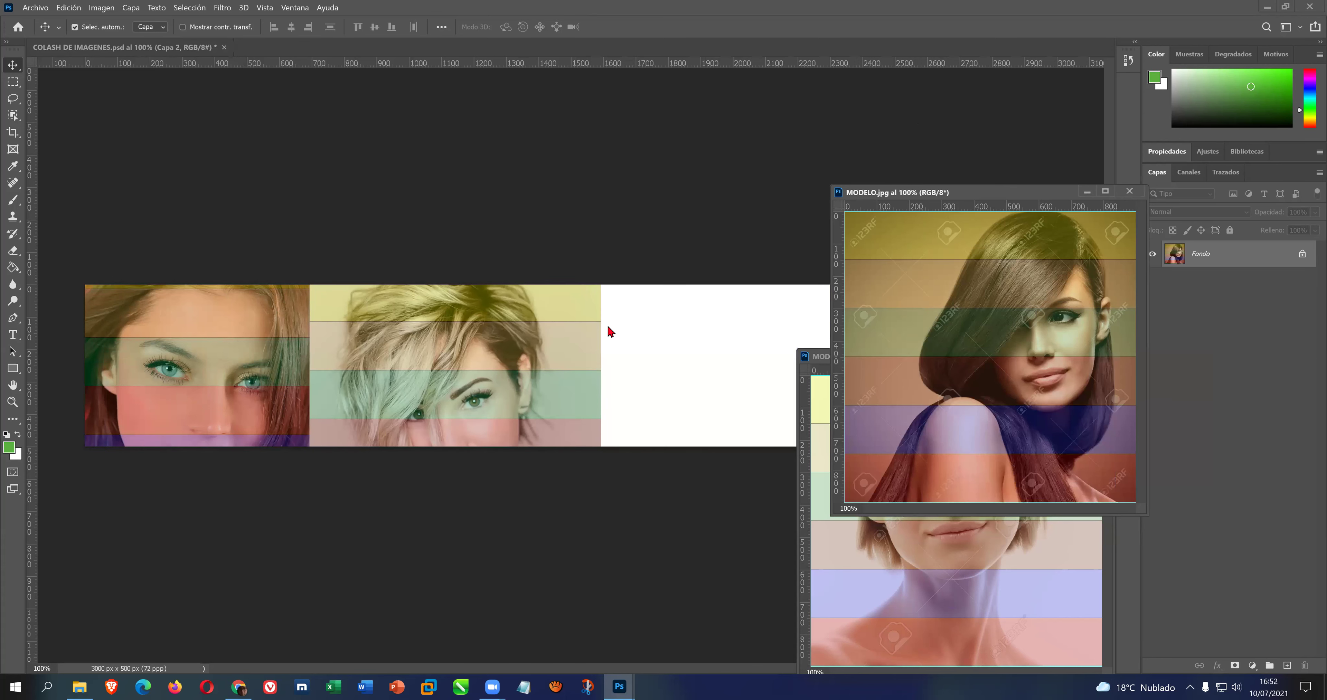
drag(925, 308, 640, 338)
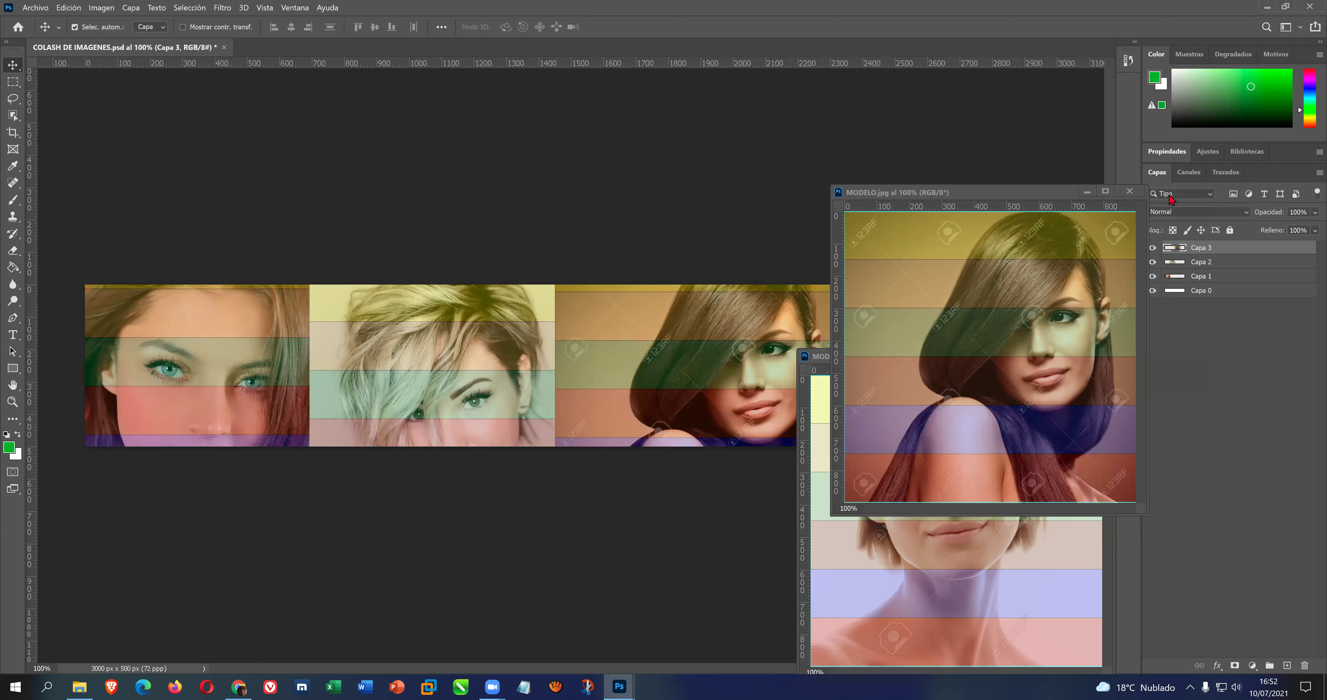
Close MODELO.jpg and place the MODELO_1 portrait in the collage's rightmost section
key(ctrl+w)
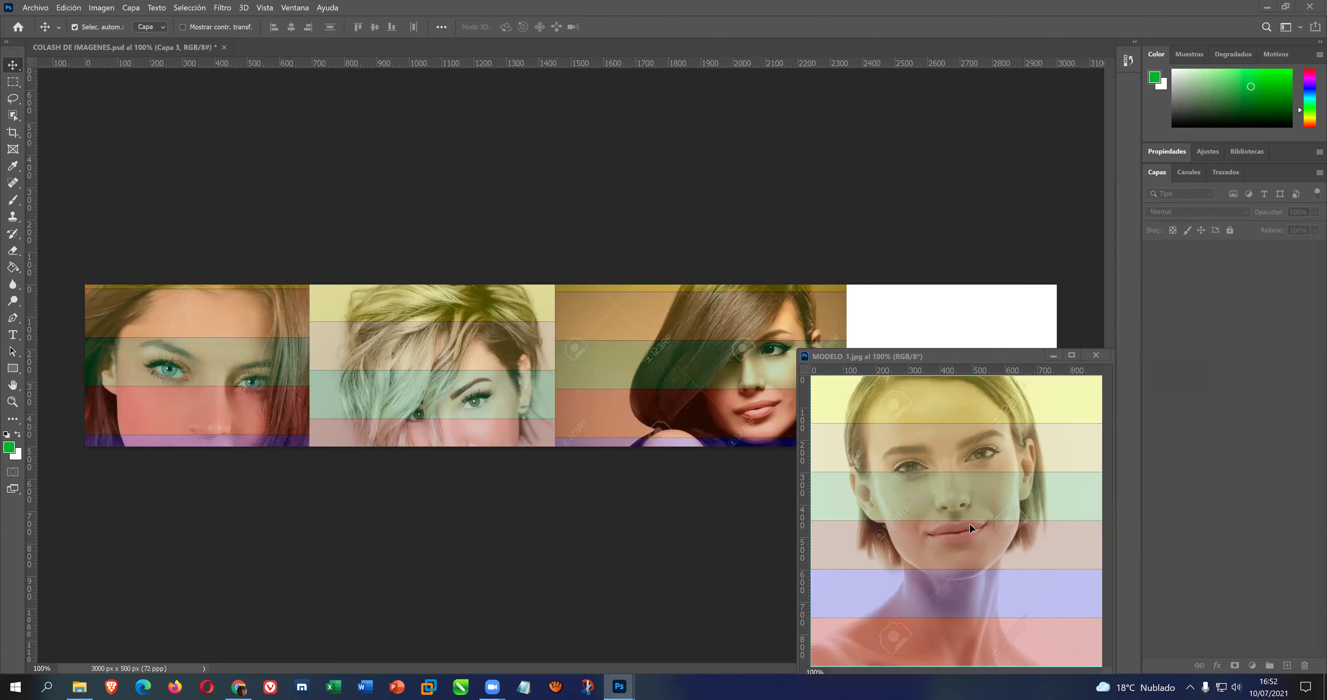
drag(701, 380, 702, 380)
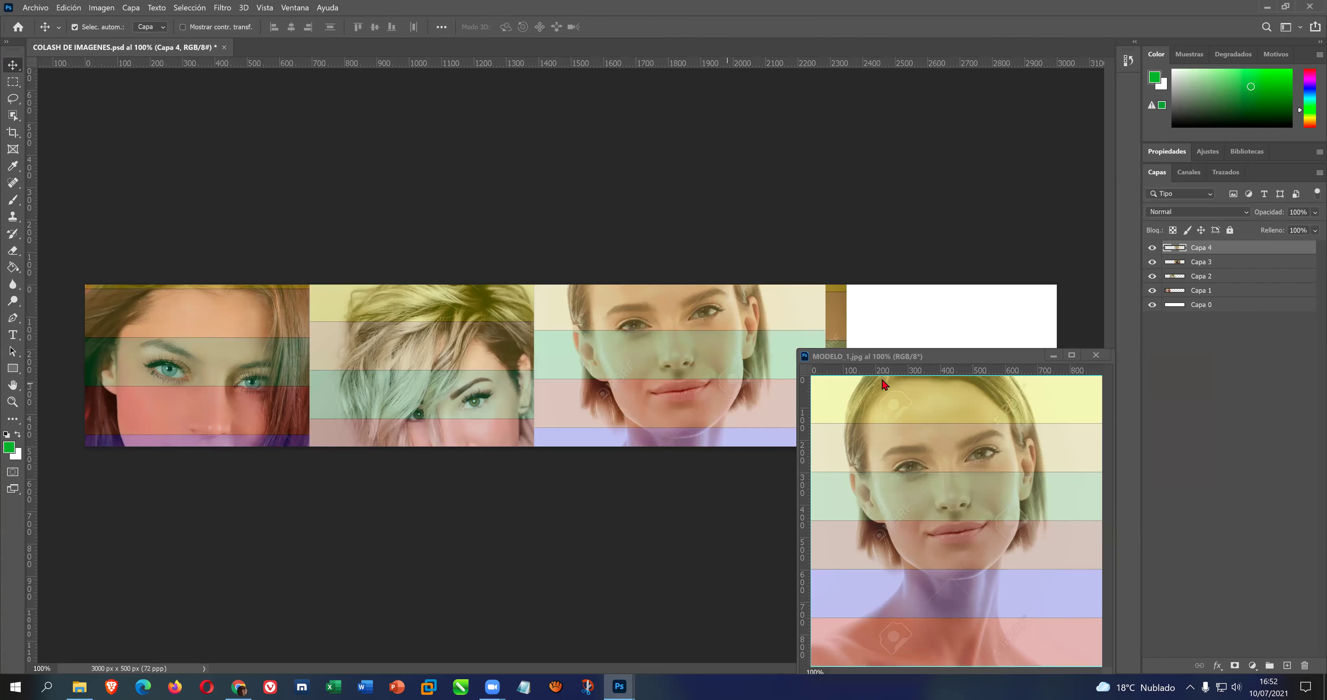
click(1096, 357)
drag(715, 384, 948, 392)
Select the first portrait, hide the rulers, and check its bounds with an unchanged transform
click(263, 357)
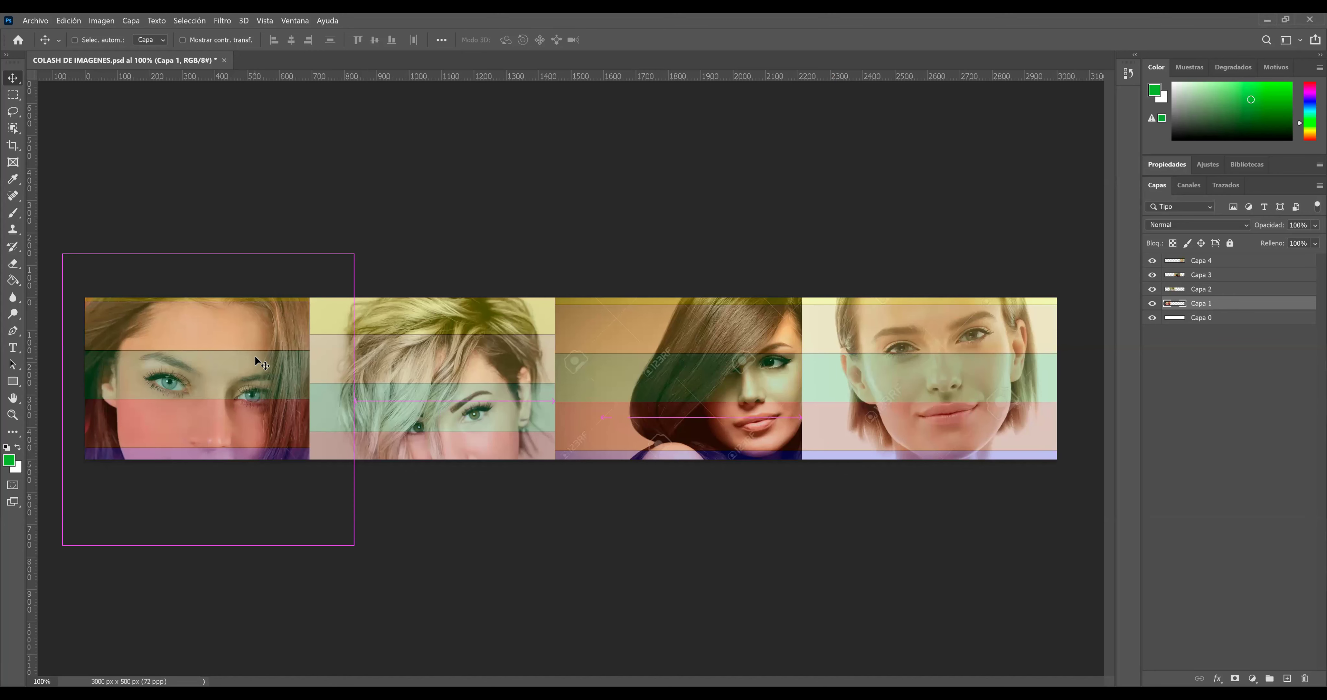
key(ctrl+r)
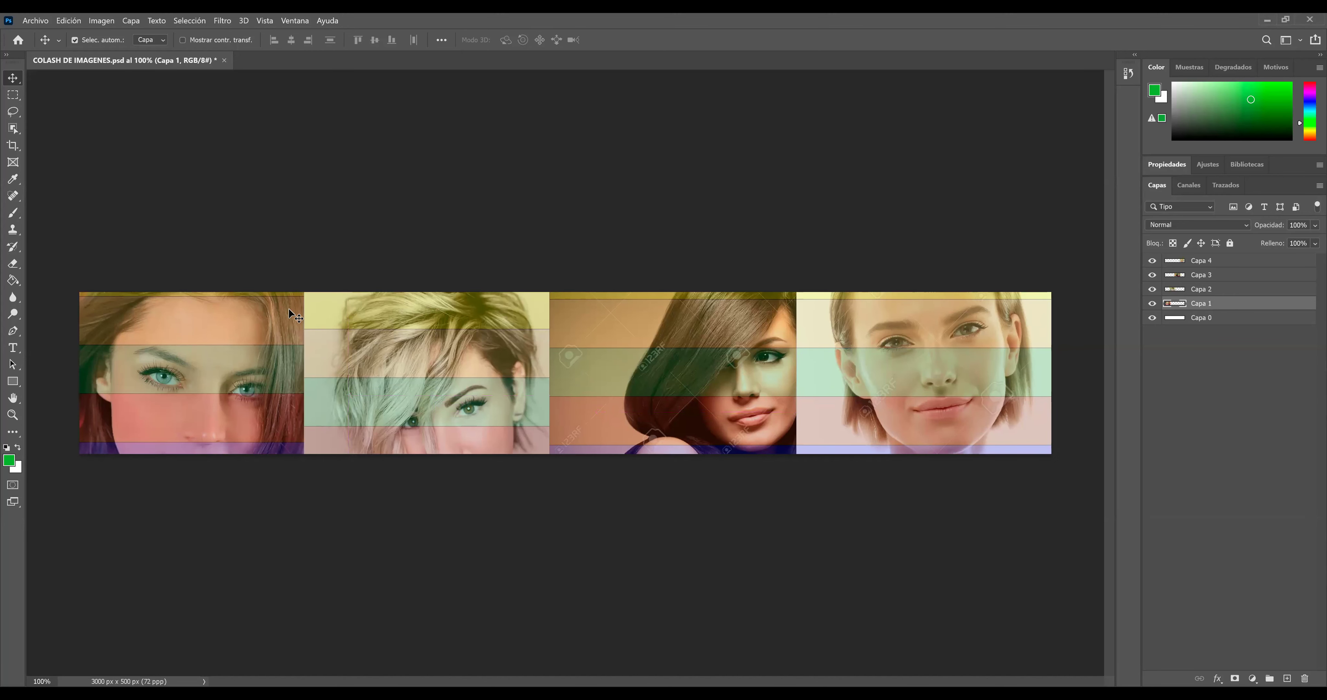
key(ctrl)
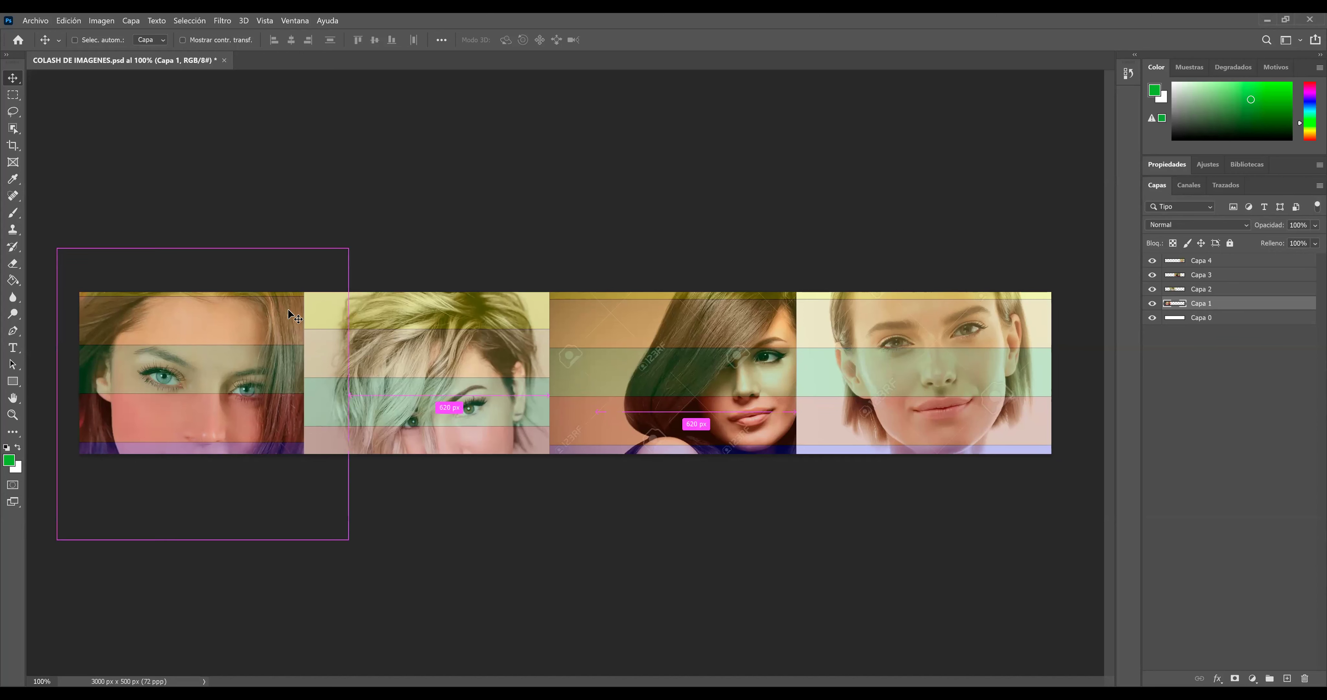
key(ctrl+t)
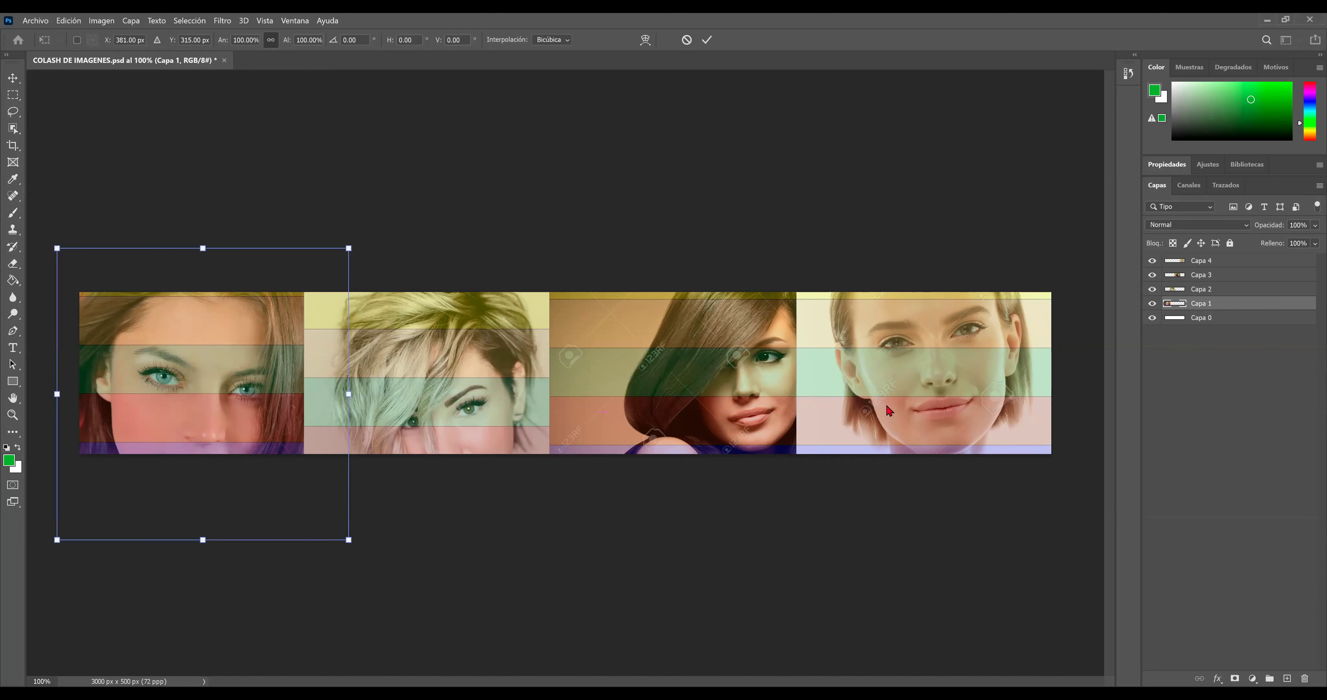
key(Return)
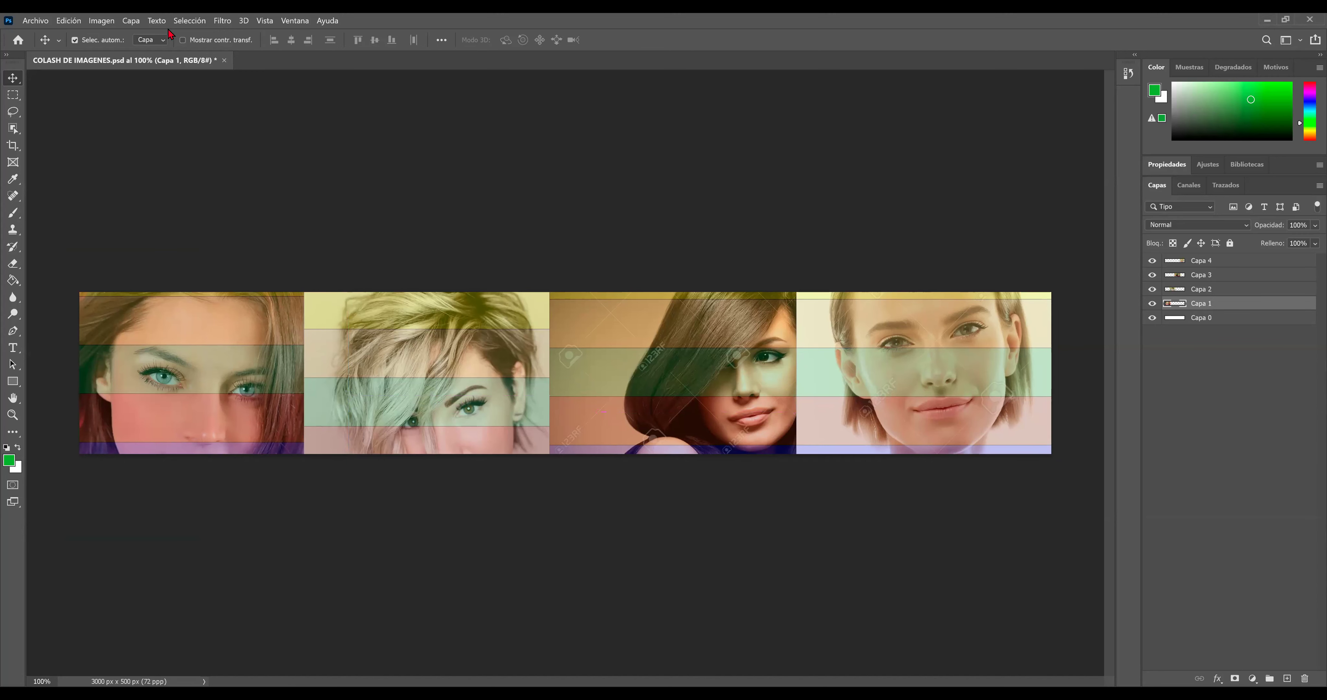
Resize the collage canvas to 3500 px wide by 1200 px high
click(101, 21)
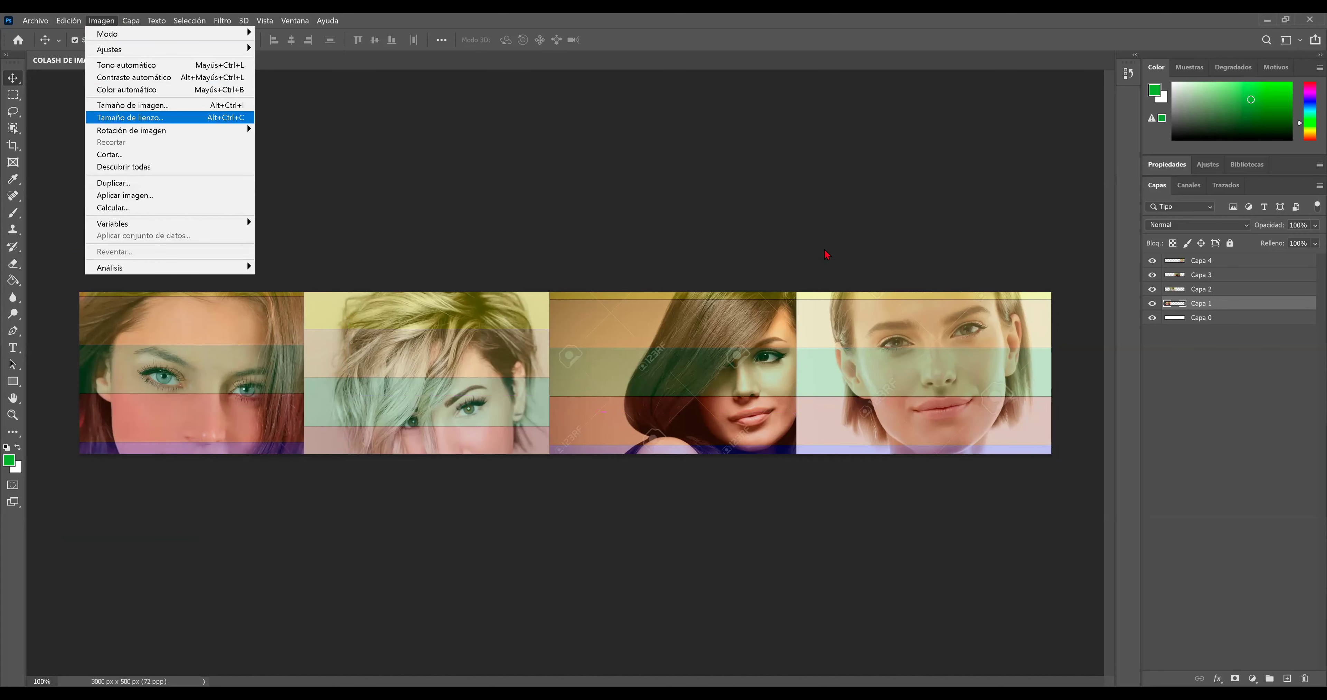
key(Return)
drag(901, 267, 882, 268)
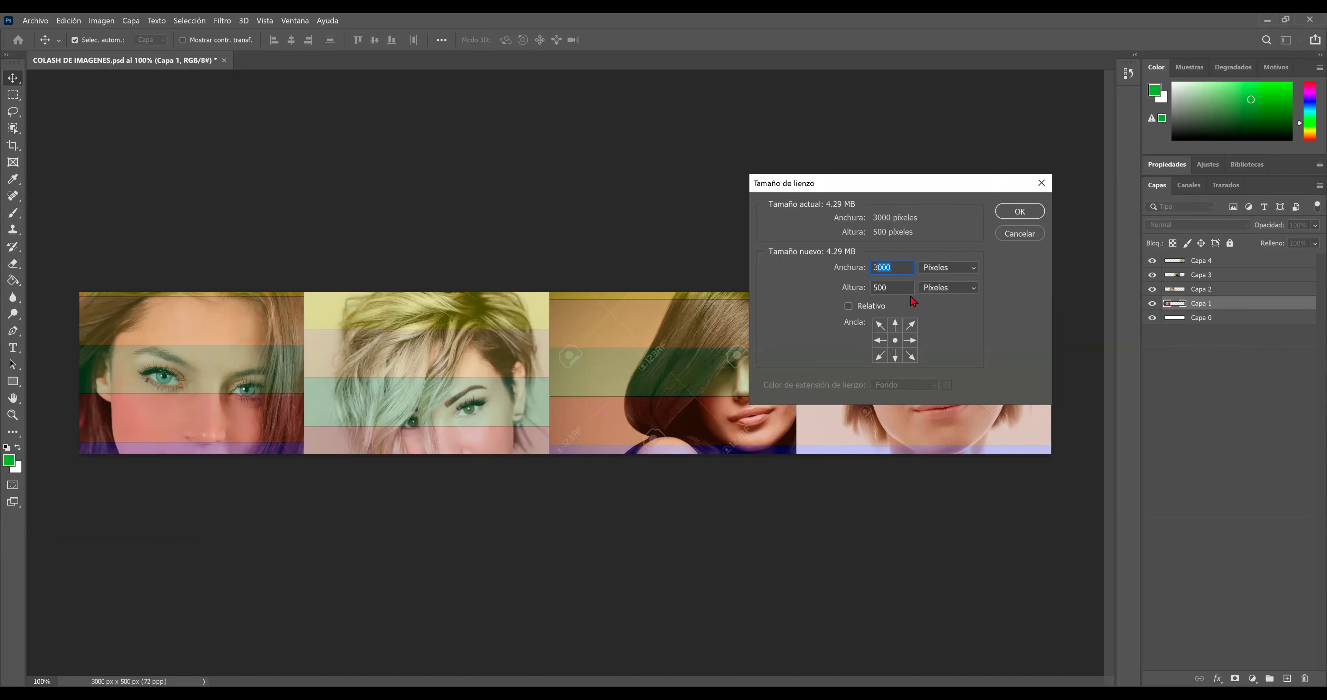
text(500)
key(Tab)
text(10)
key(BackSpace)
text(200)
click(1021, 212)
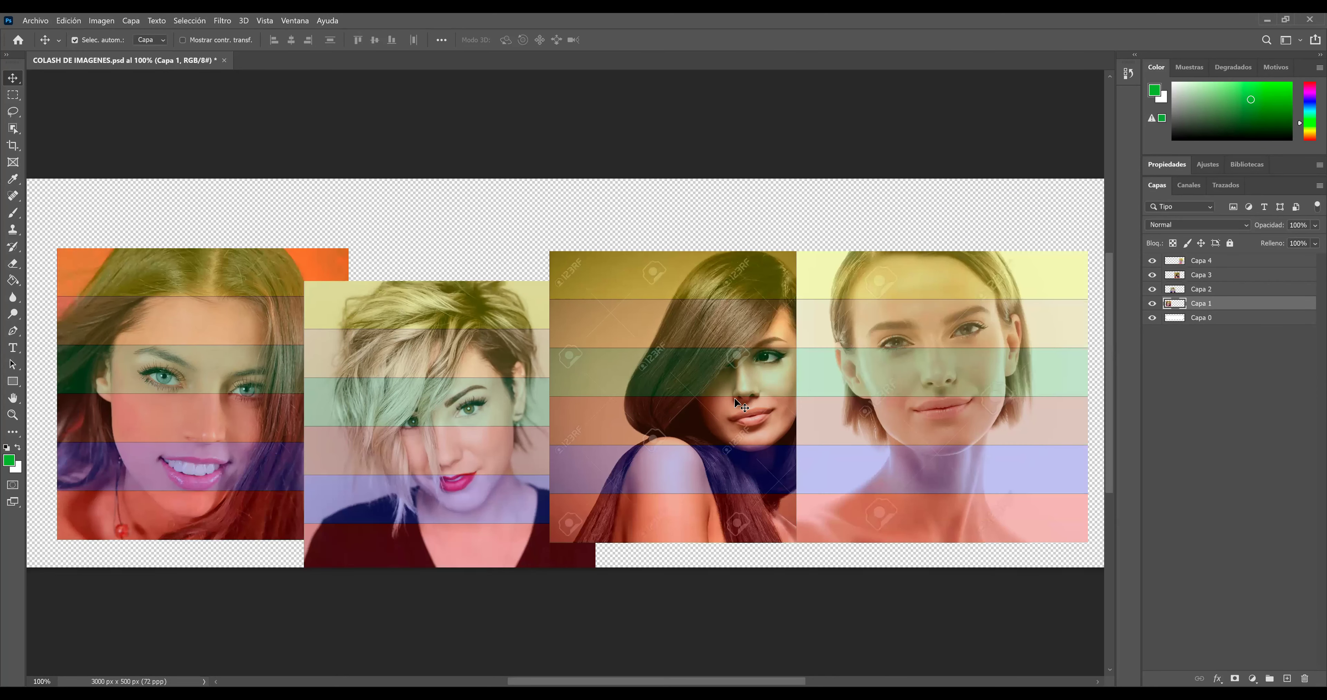
Move the second portrait up so it sits level with the first
key(ctrl)
scroll(304, 304, right, 1)
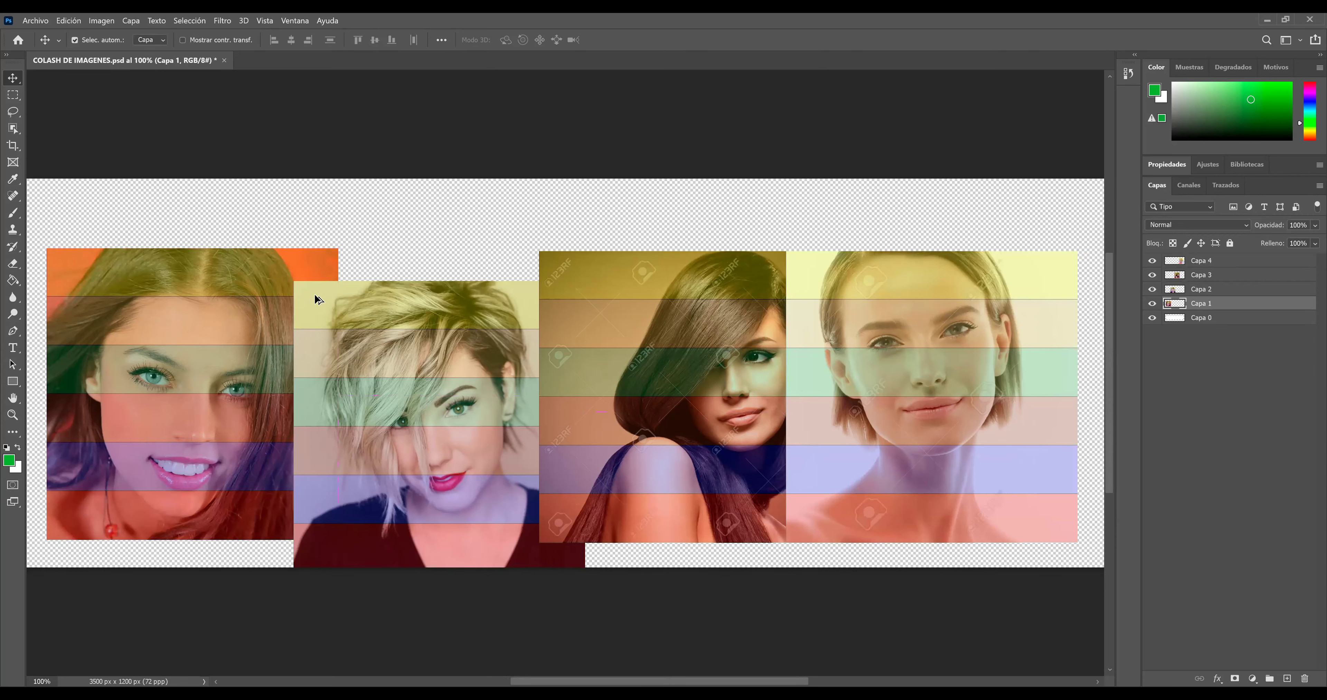
scroll(312, 300, down, 1)
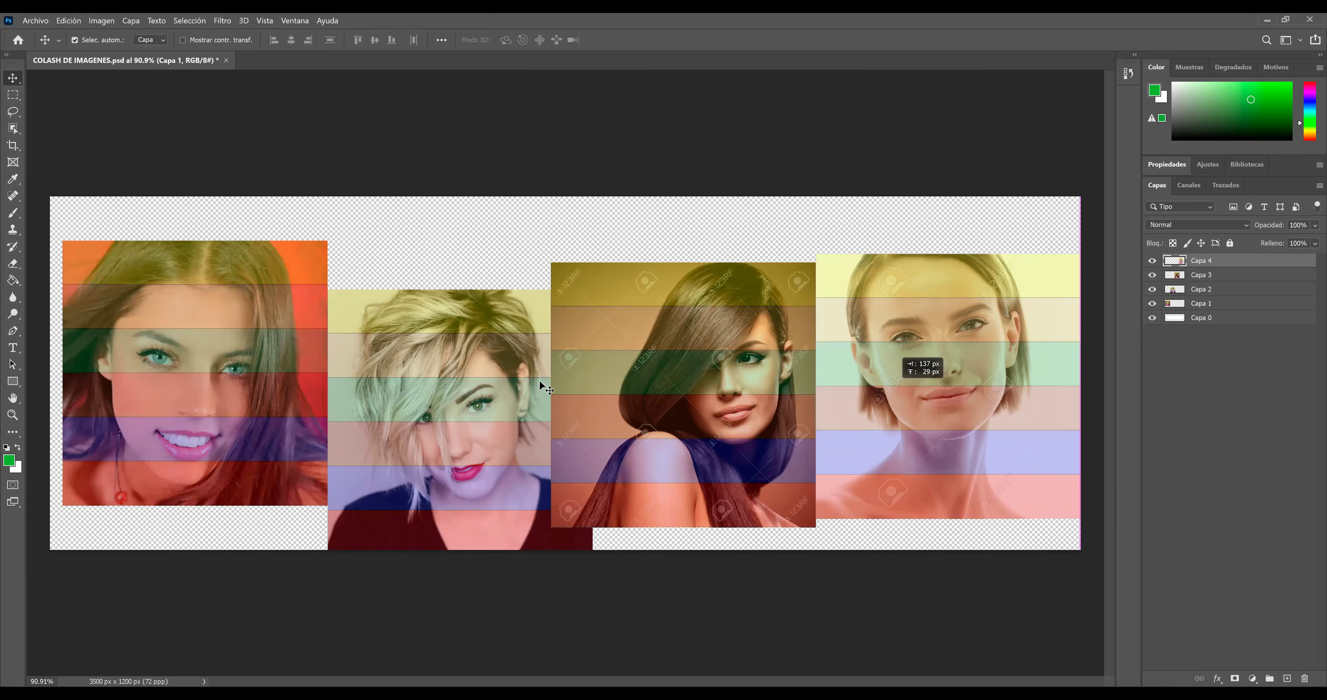
click(497, 359)
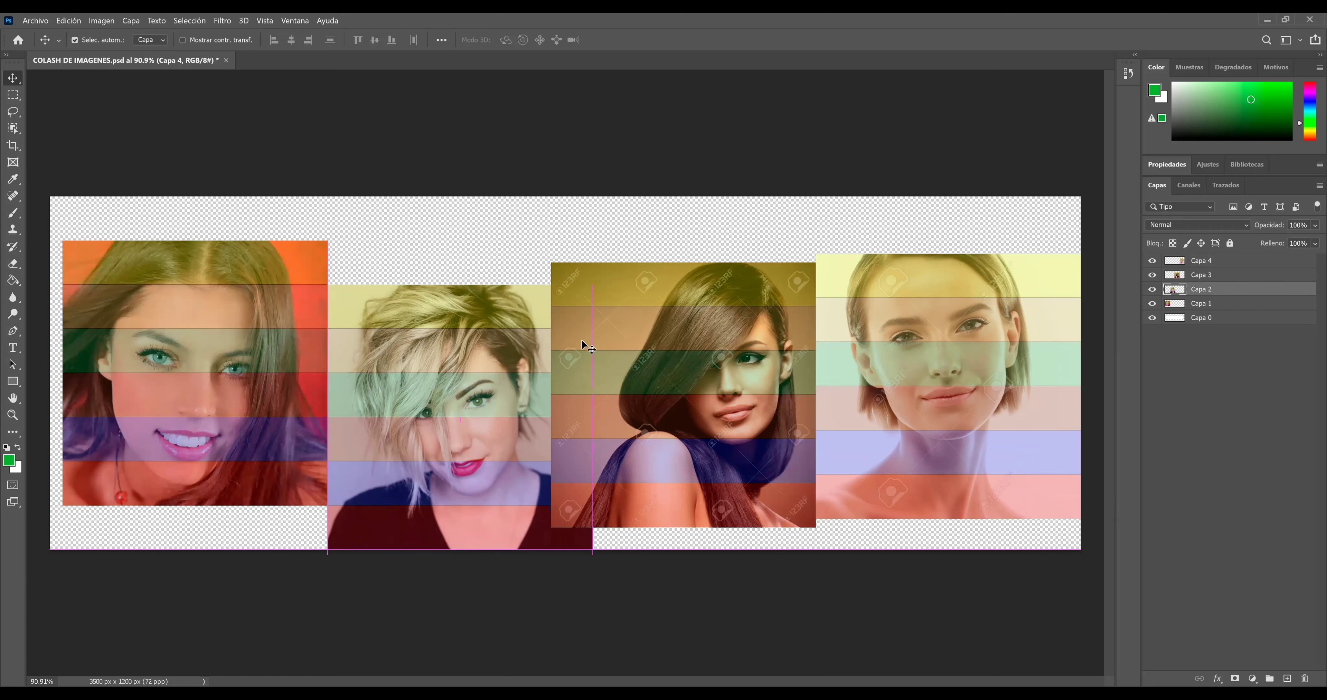
drag(611, 357, 596, 358)
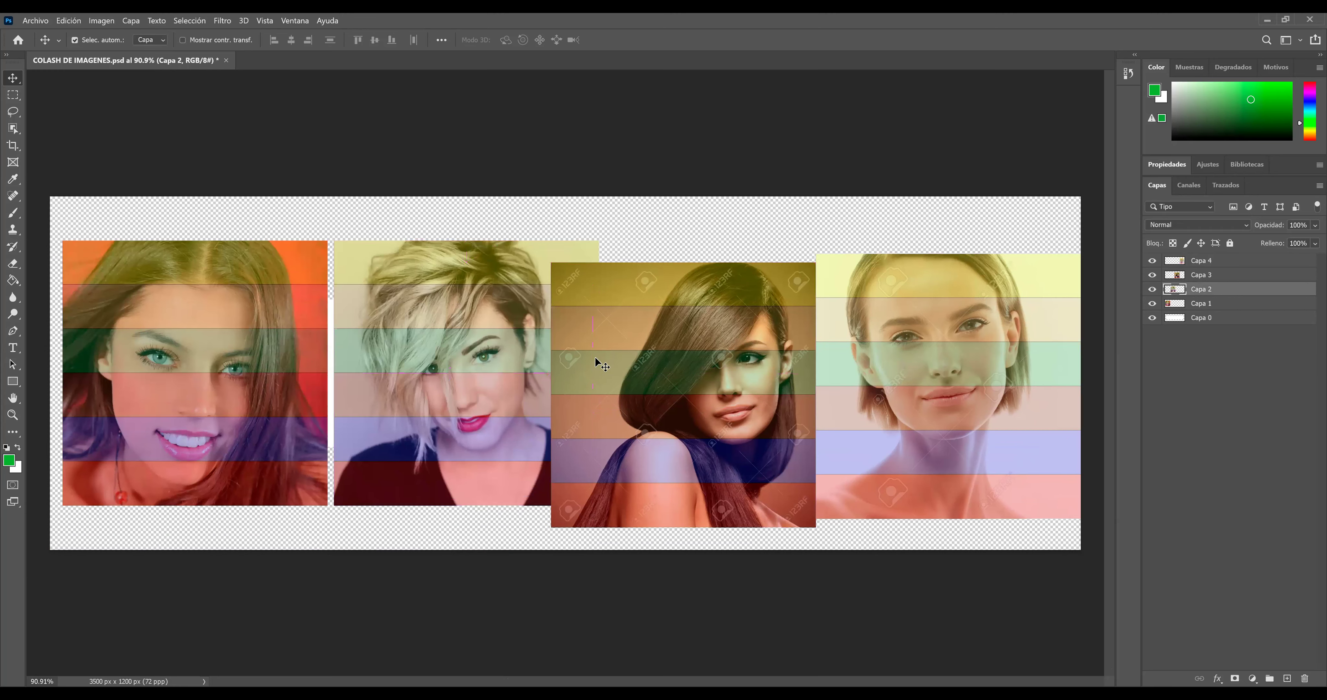
alt+scroll(590, 350, down, 1)
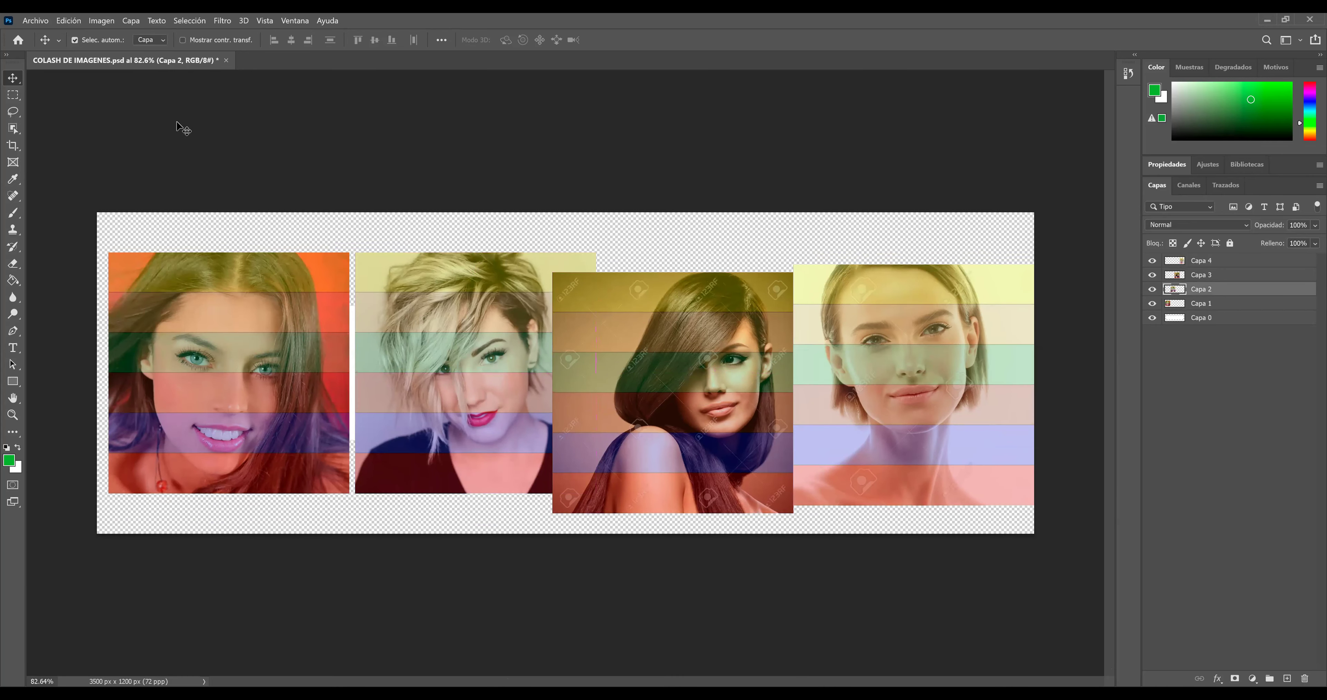
click(113, 25)
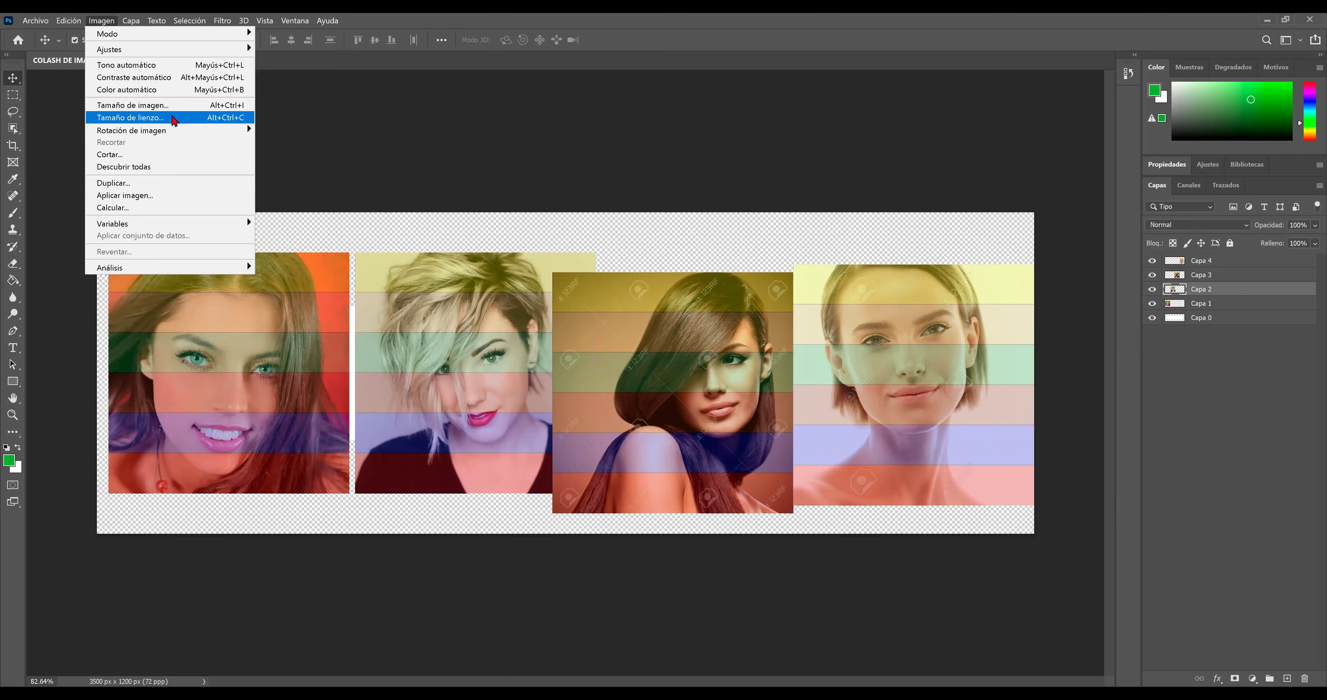
Widen the canvas to 4000 px
click(174, 120)
click(846, 270)
text(4000)
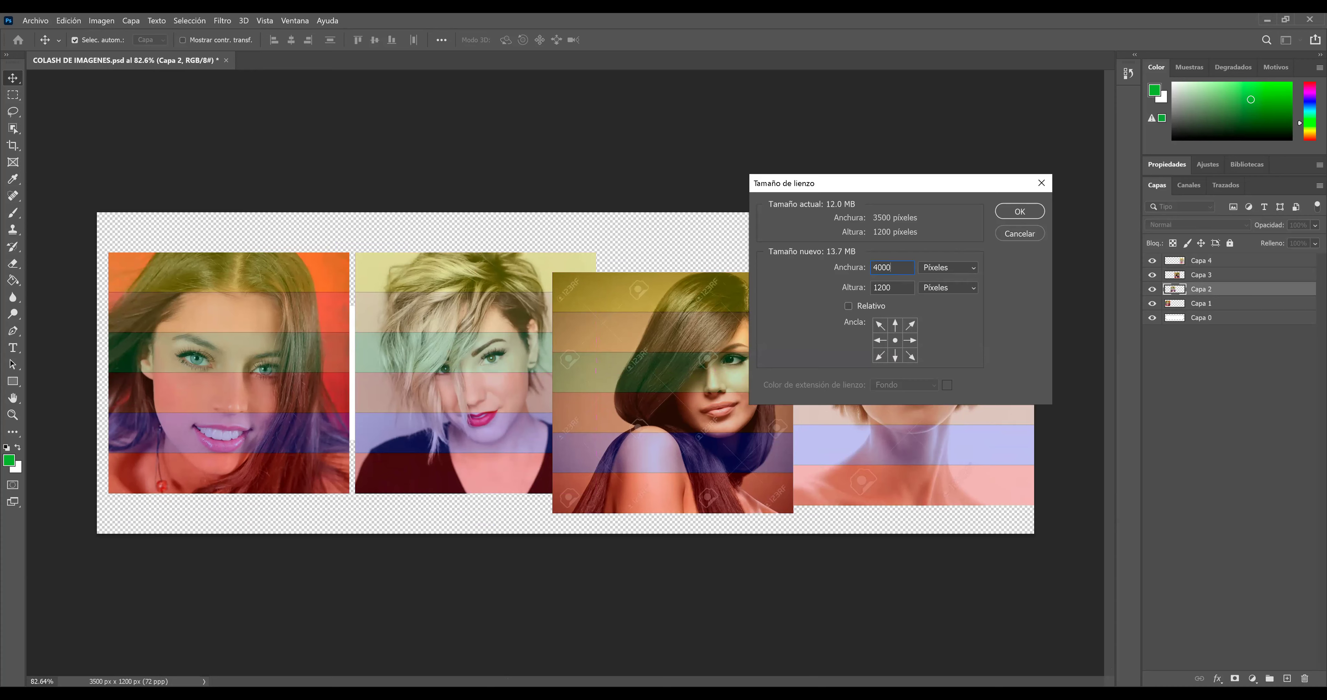
key(Return)
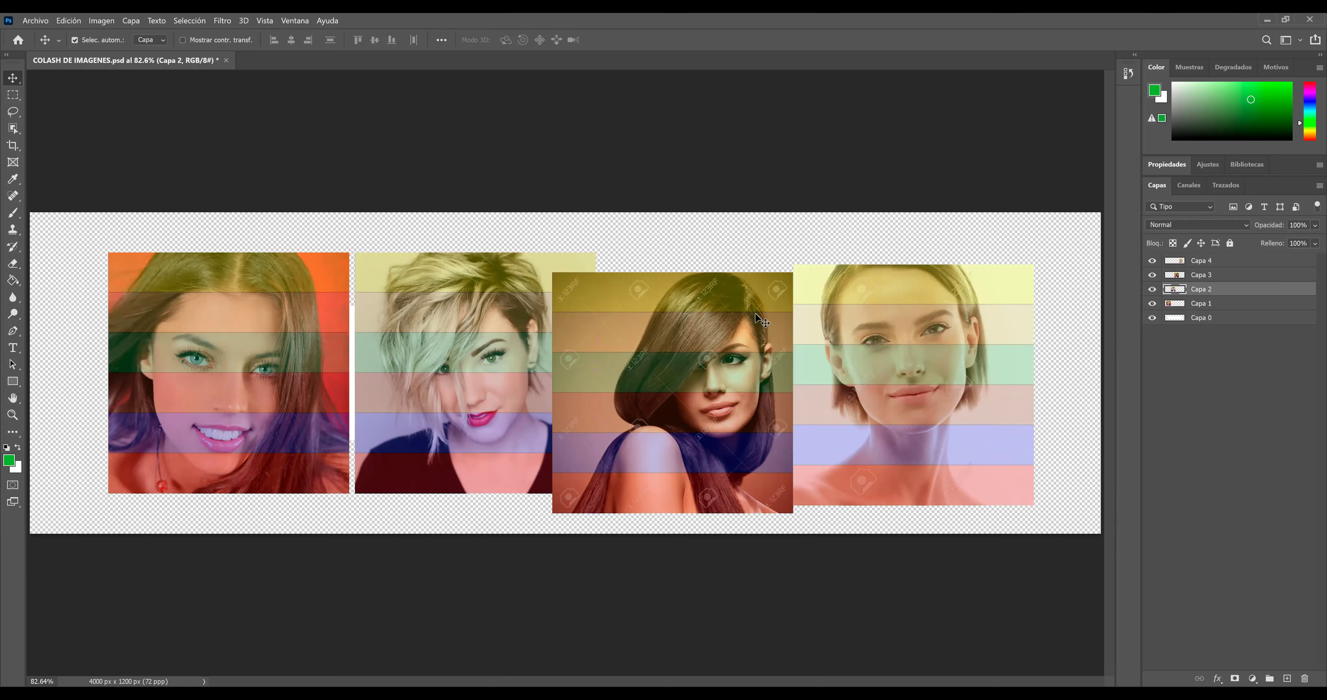
Spread the four portraits across the canvas with even gaps between them
scroll(737, 324, down, 1)
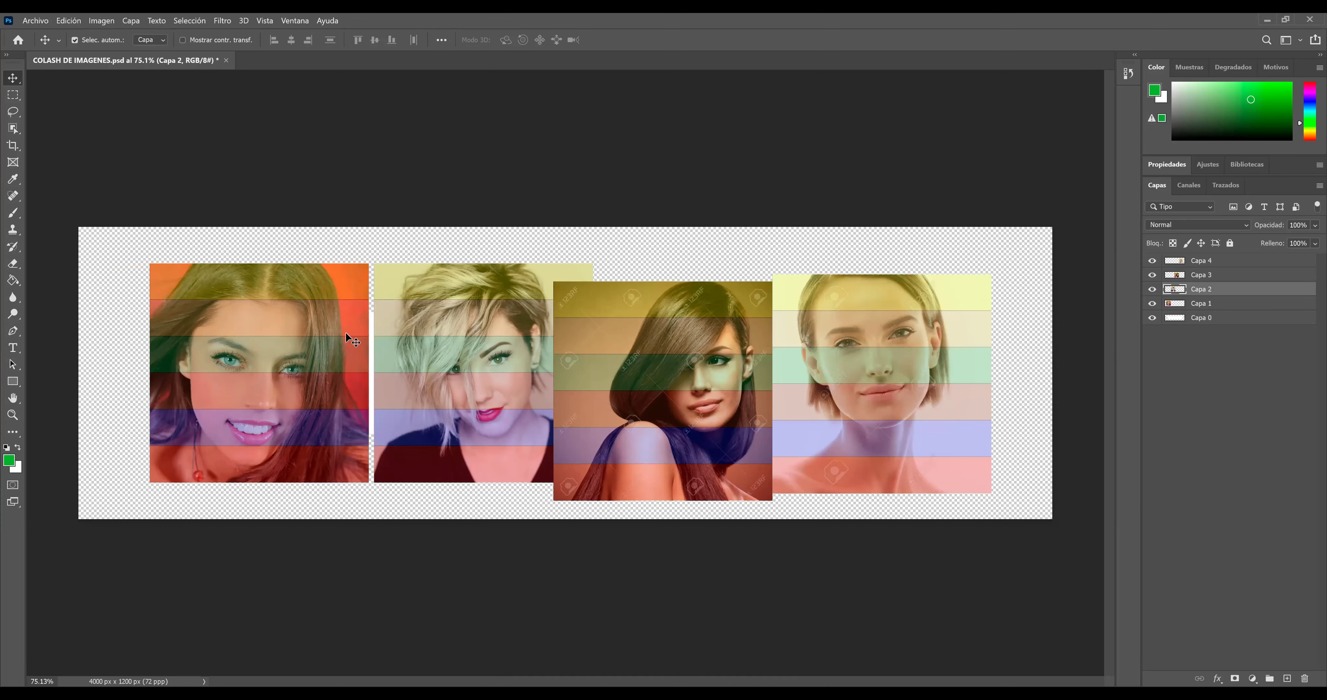
drag(347, 334, 298, 332)
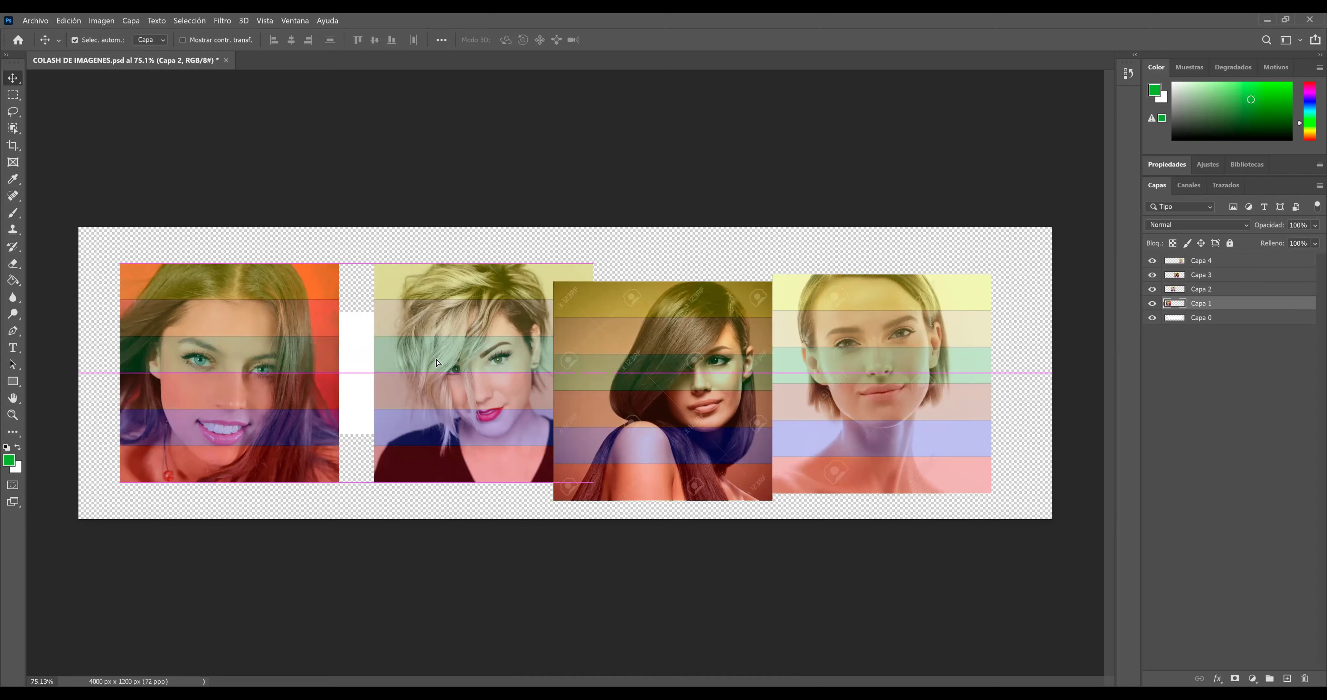
click(889, 369)
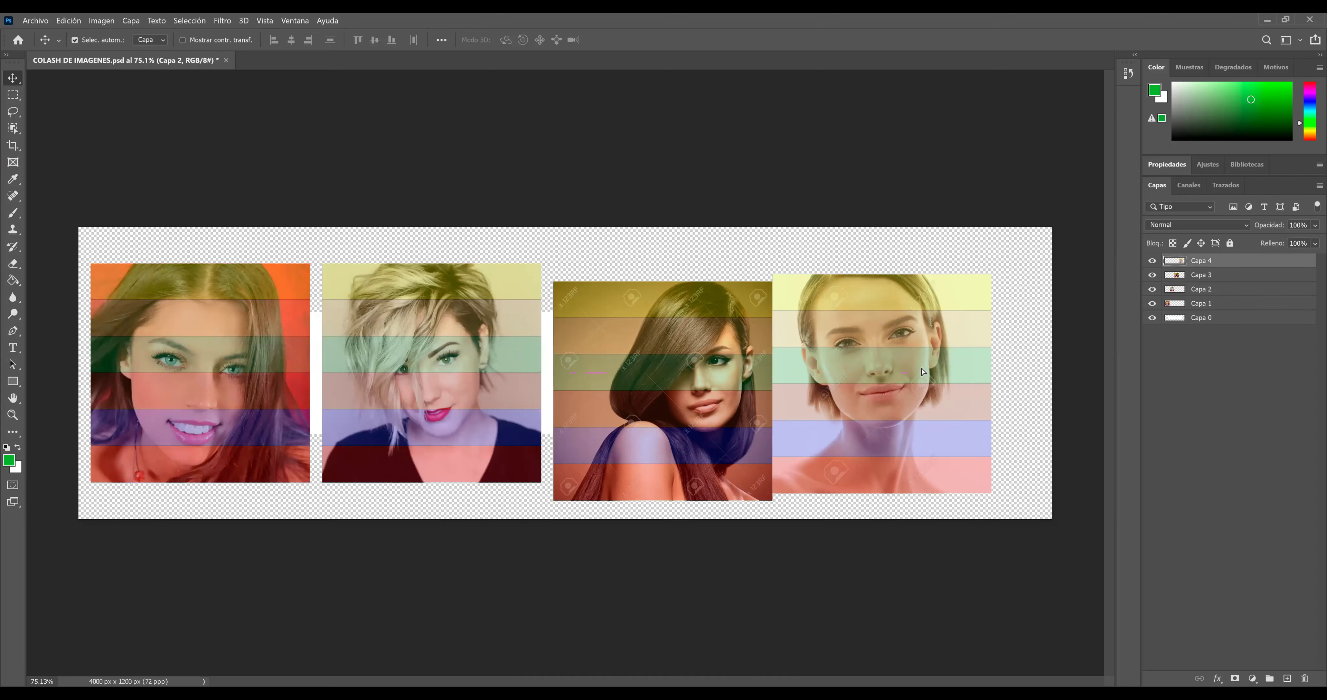
drag(929, 362, 928, 362)
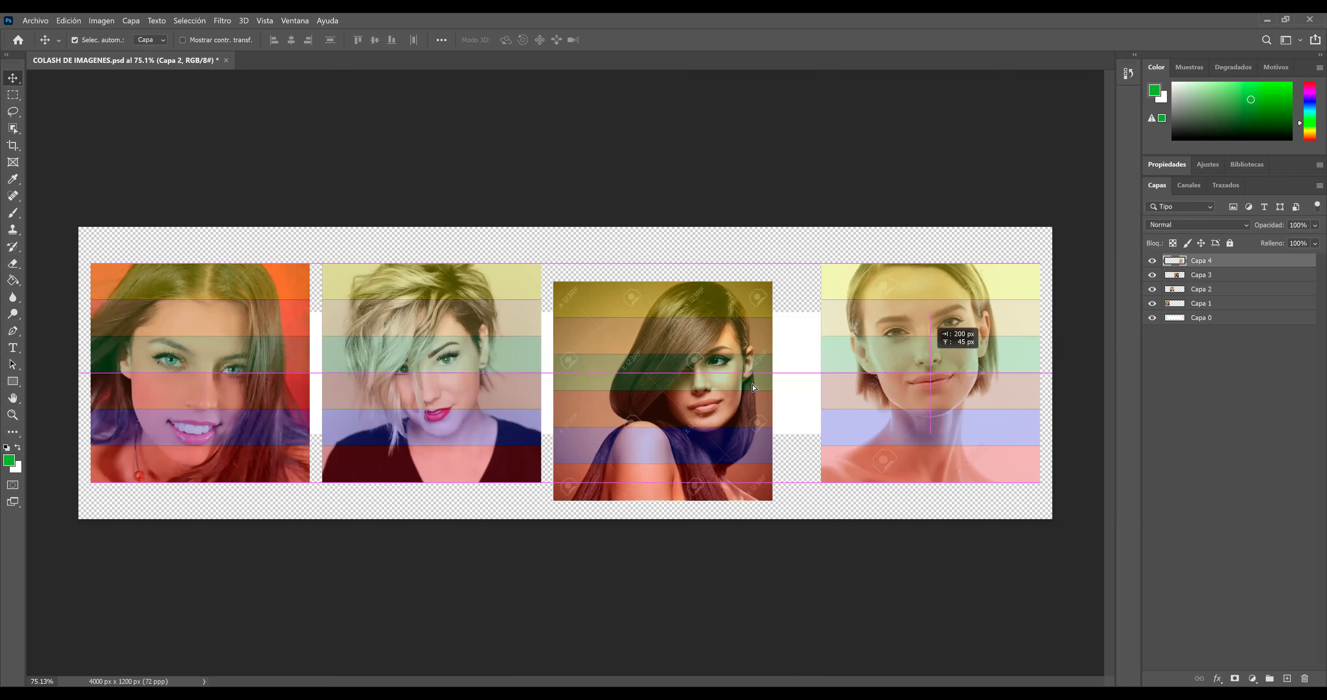
drag(748, 389, 748, 389)
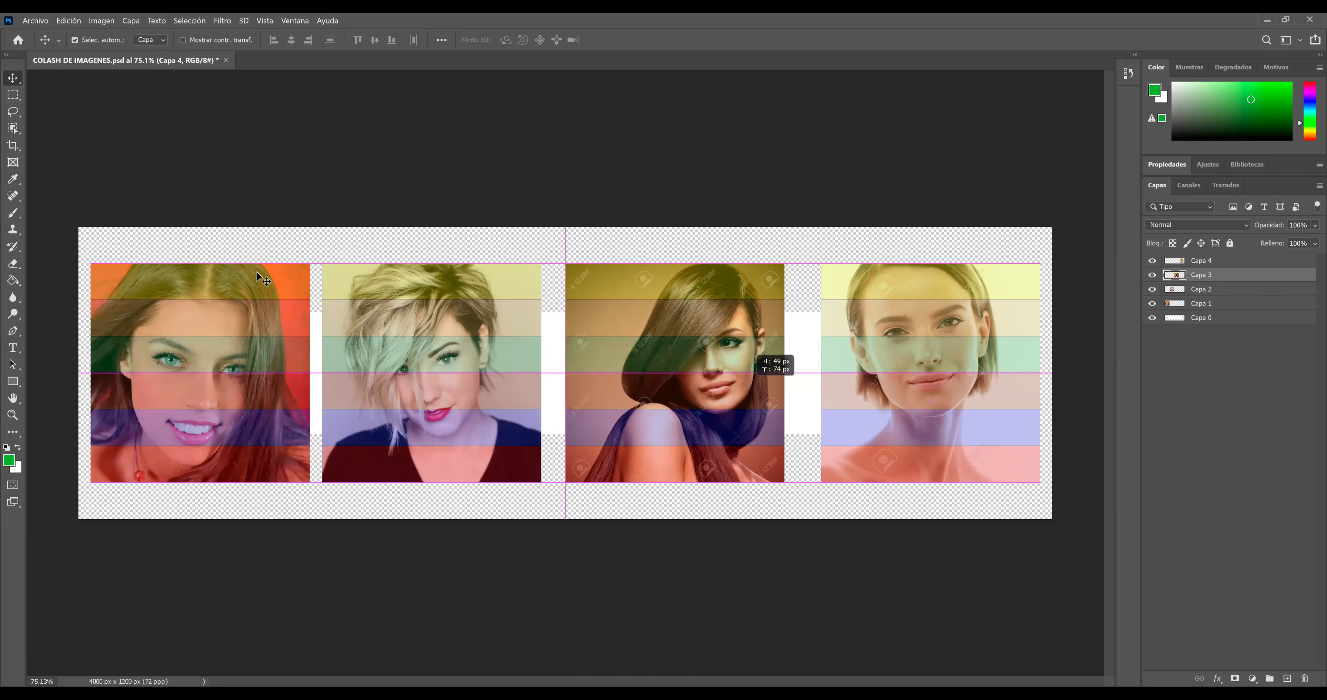
drag(752, 389, 758, 390)
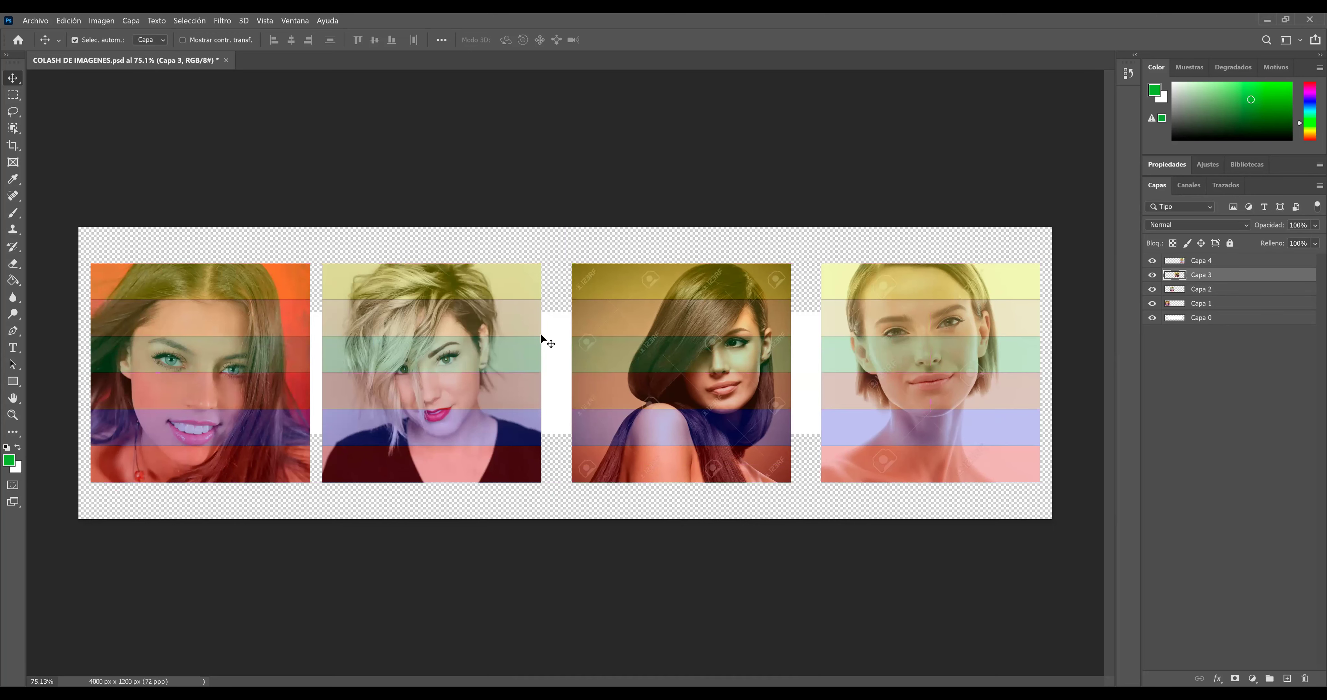
click(1084, 535)
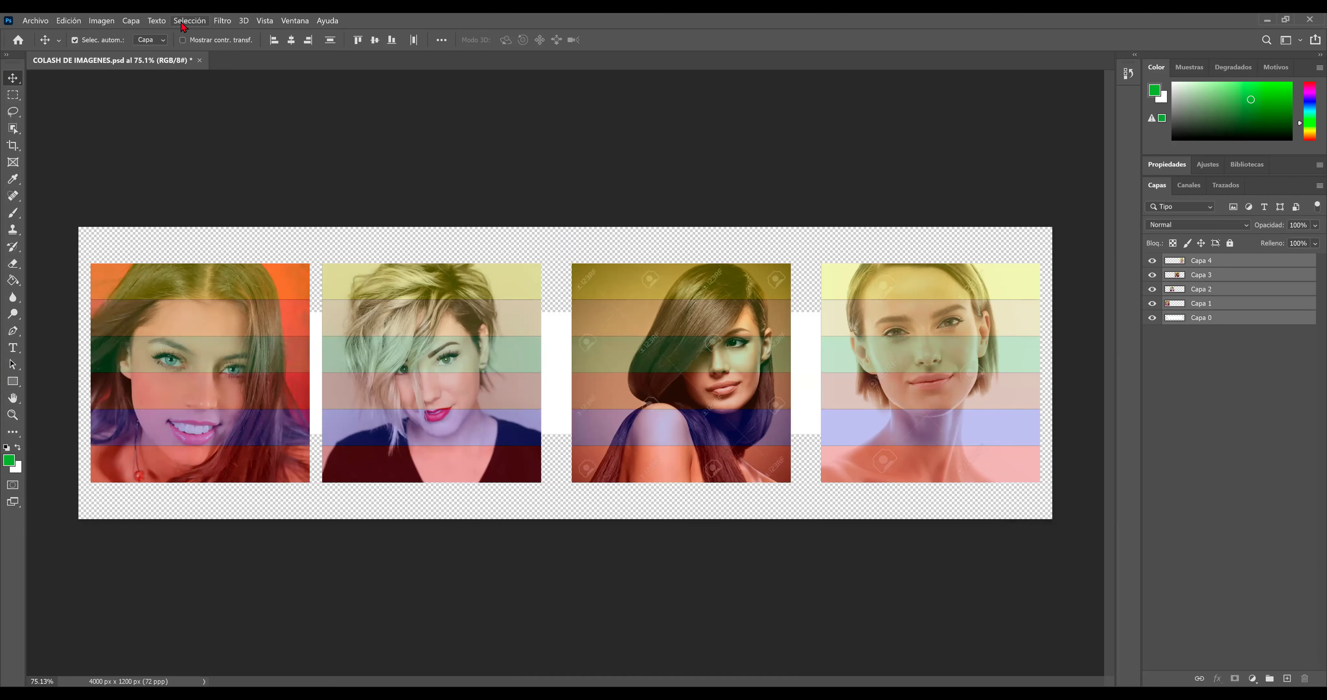
Align the layers' top edges using Layer > Align > Top Edges
click(136, 21)
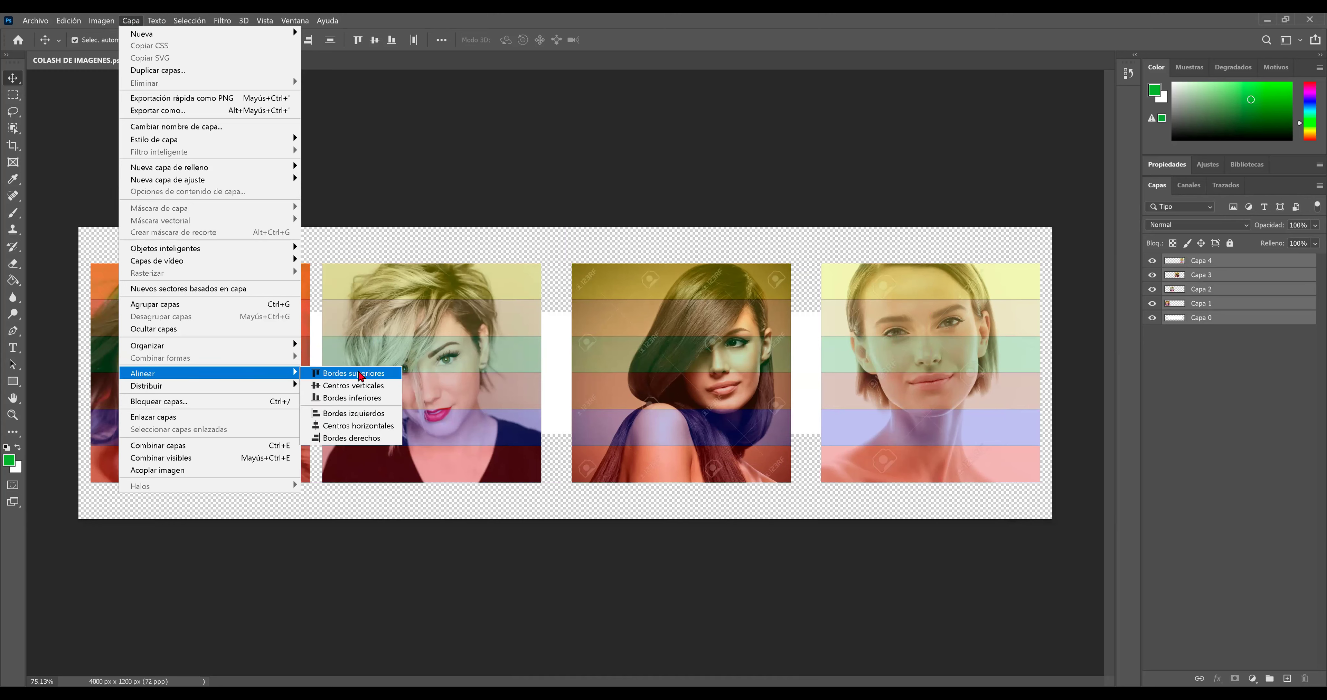
mouse_move(208, 372)
click(361, 376)
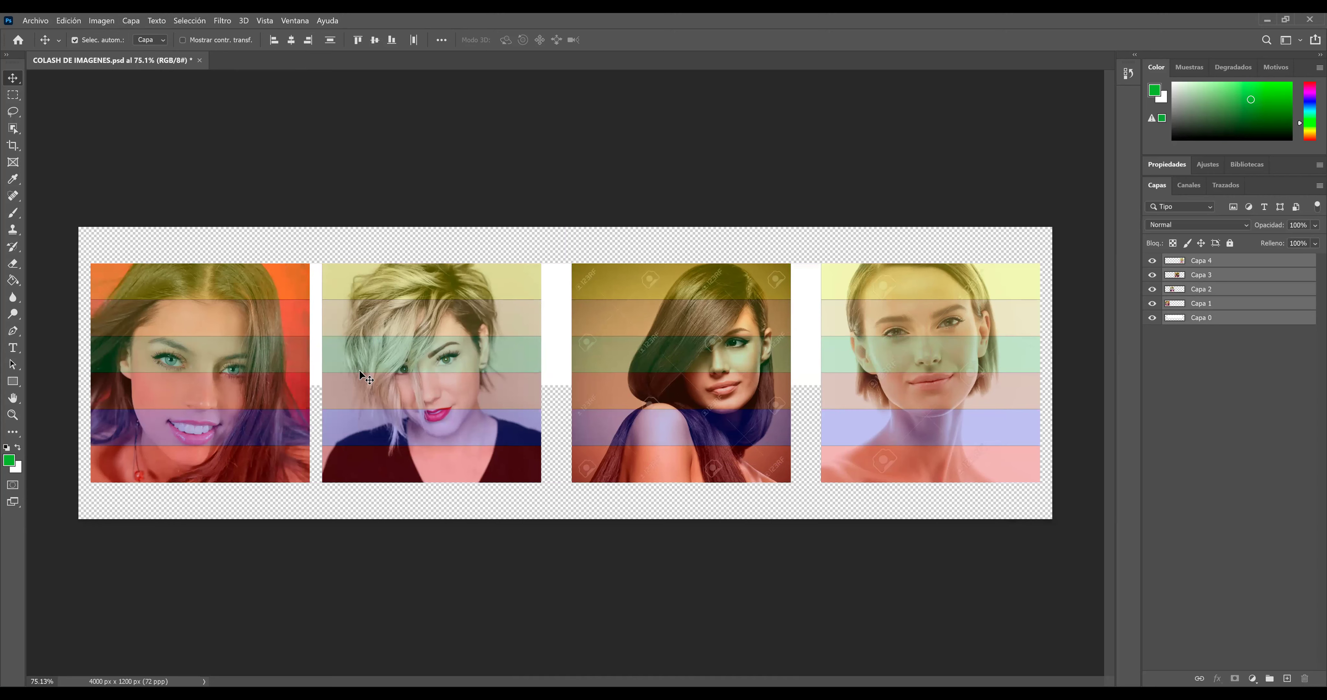
click(131, 21)
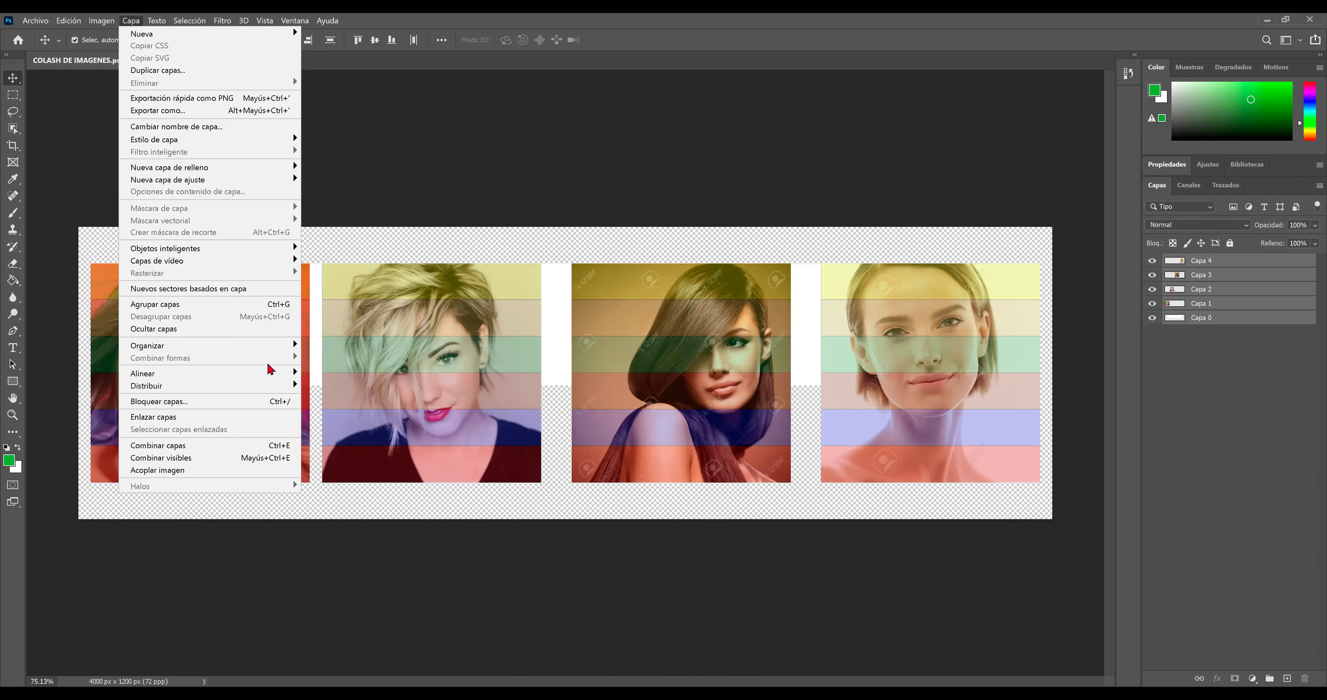
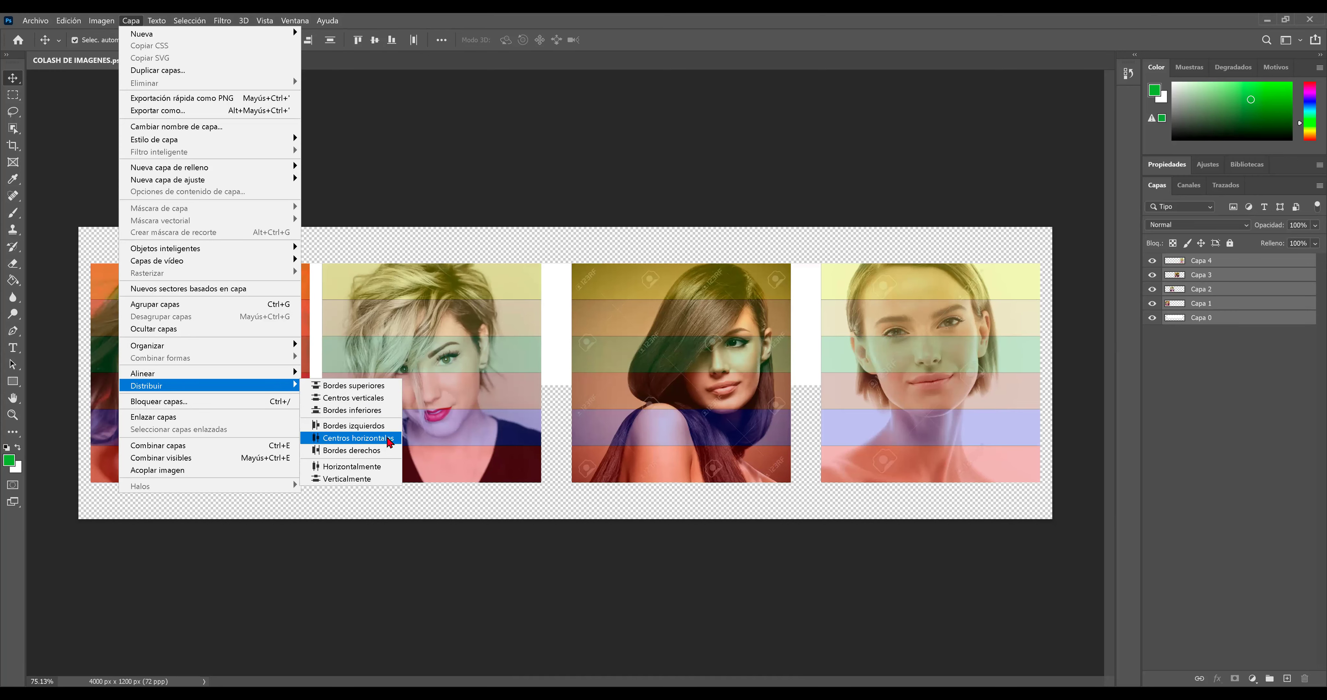
Distribute photo layers Capa 1–4 horizontally across the banner, then hide two of them
click(384, 467)
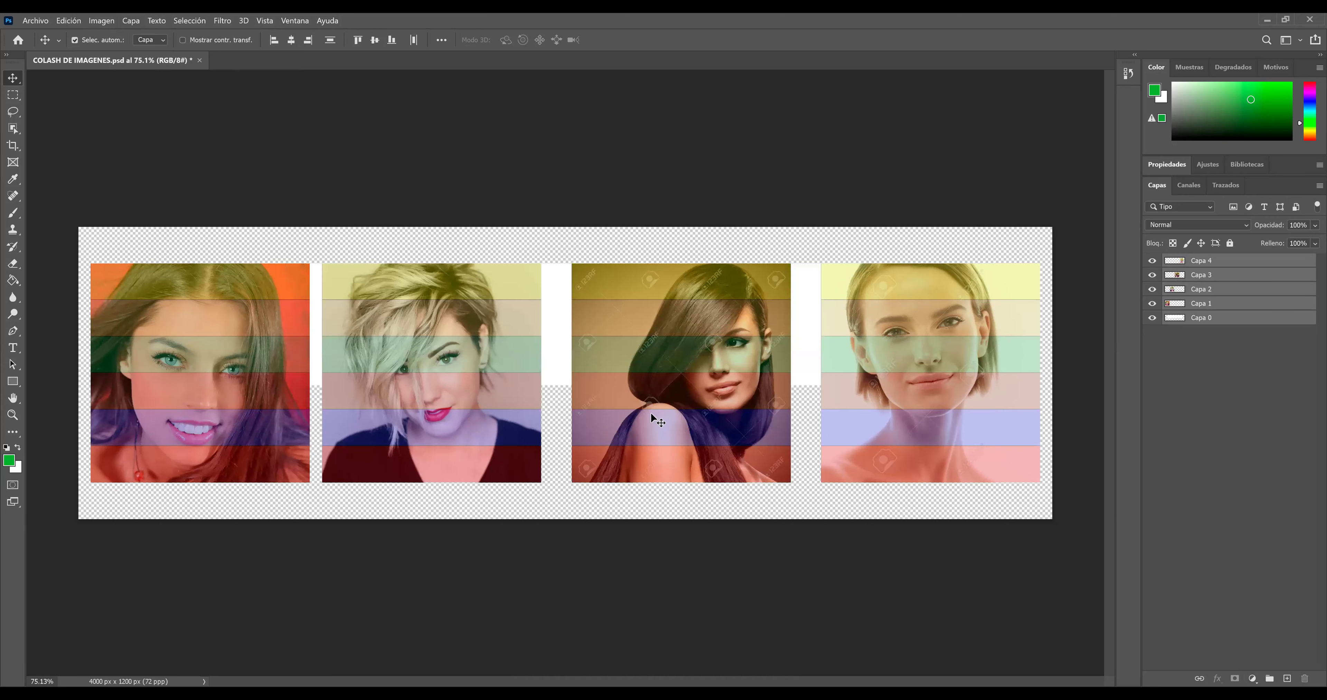
ctrl+click(1184, 319)
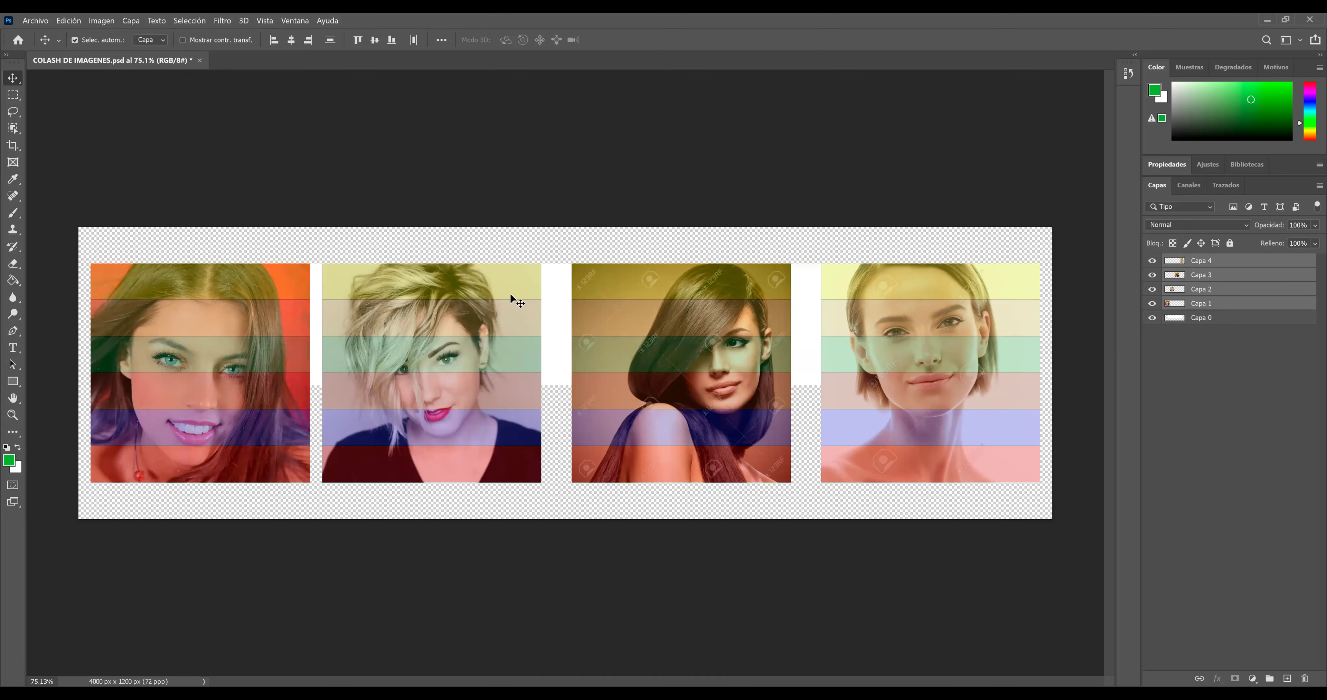
click(131, 21)
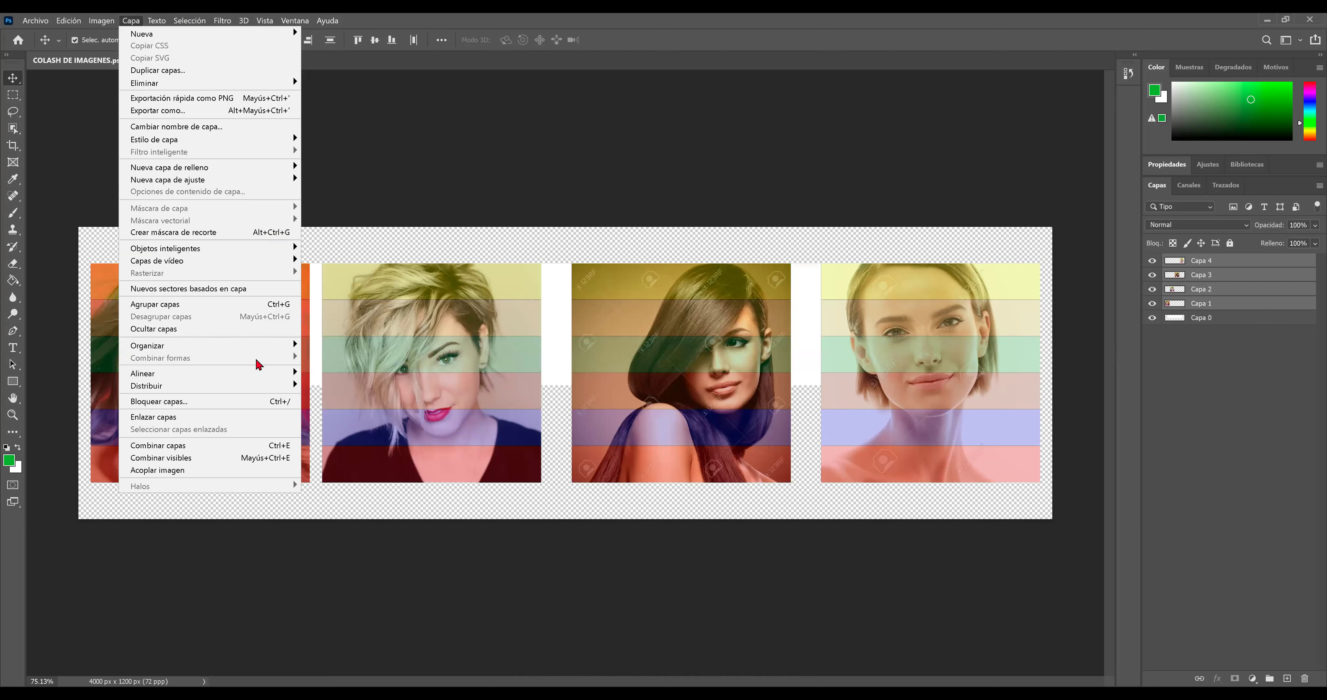
mouse_move(208, 386)
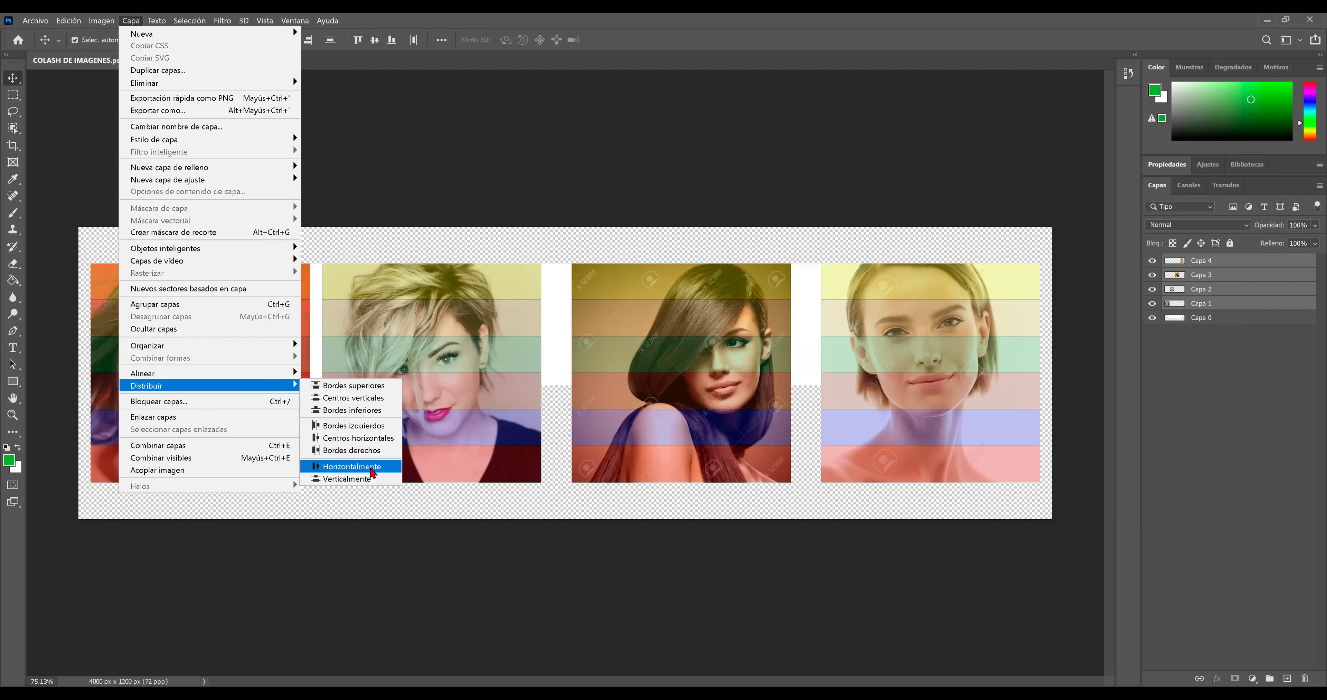
click(352, 466)
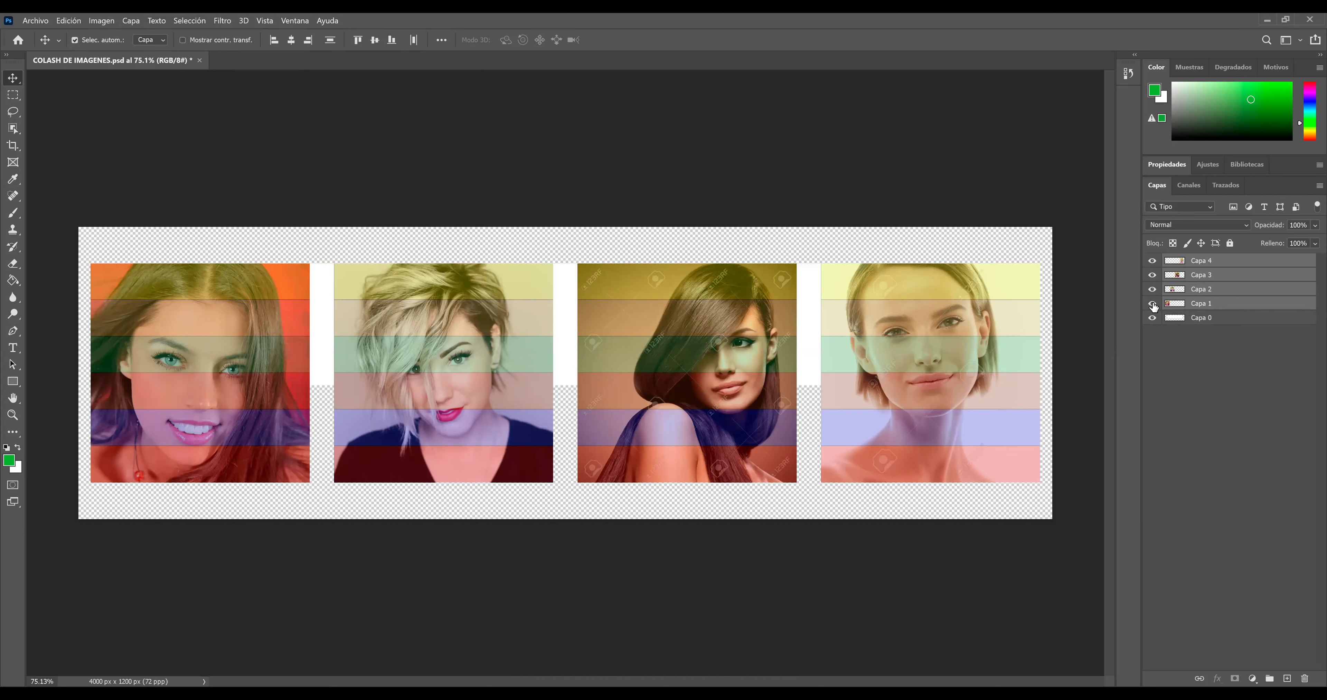
click(1153, 305)
click(1153, 289)
Hide the last photo layer and delete the white base layer Capa 0
click(1153, 260)
click(1179, 322)
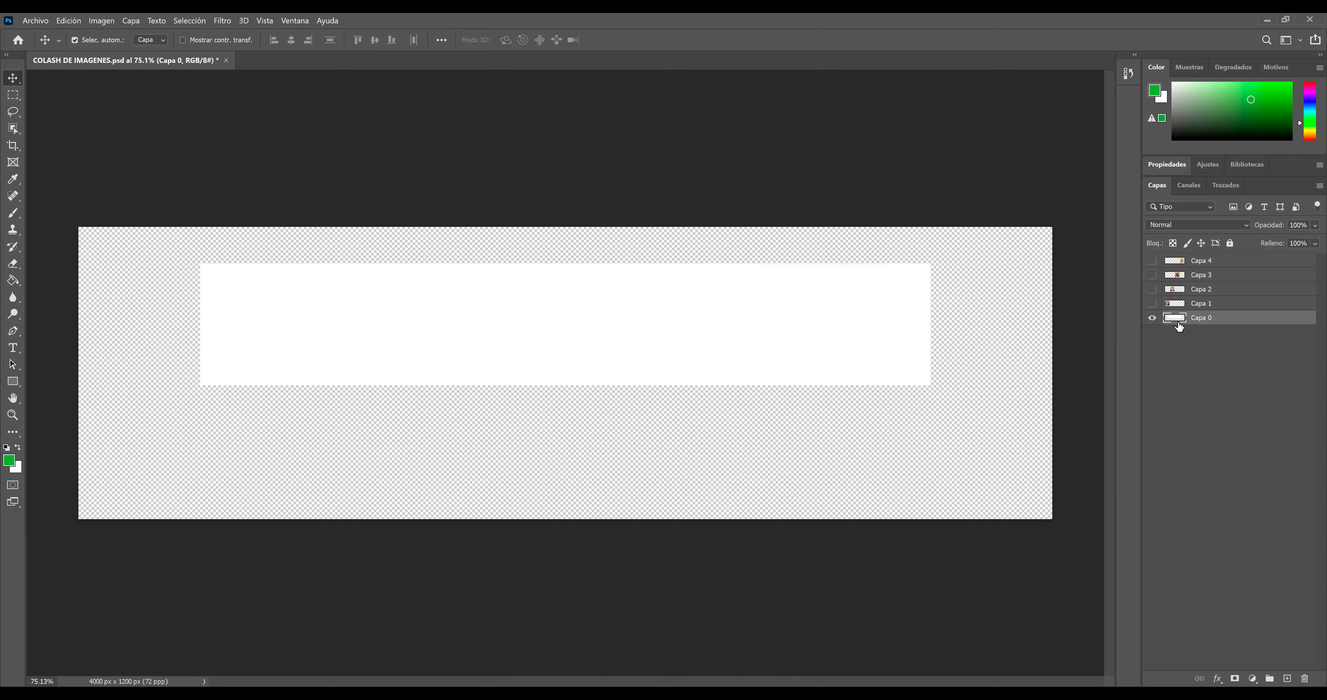
drag(1281, 557, 1307, 681)
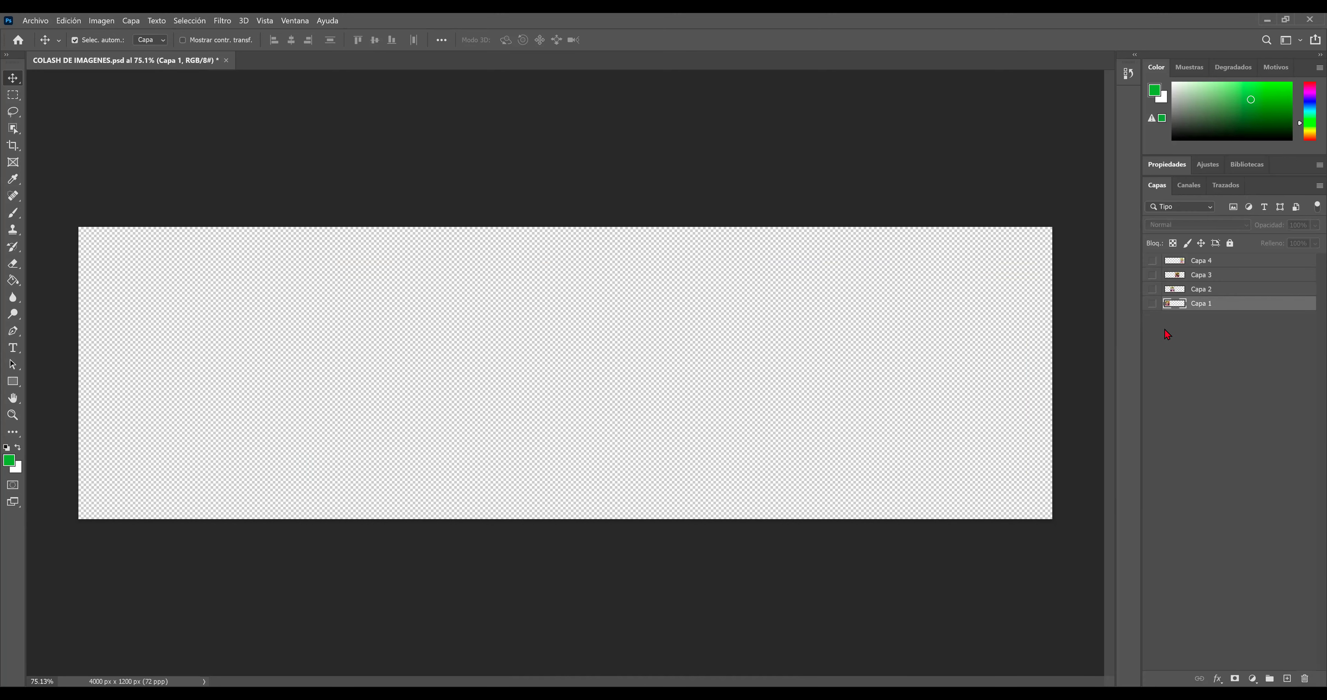
Add a new empty layer at the bottom of the stack named FONDO
click(1285, 679)
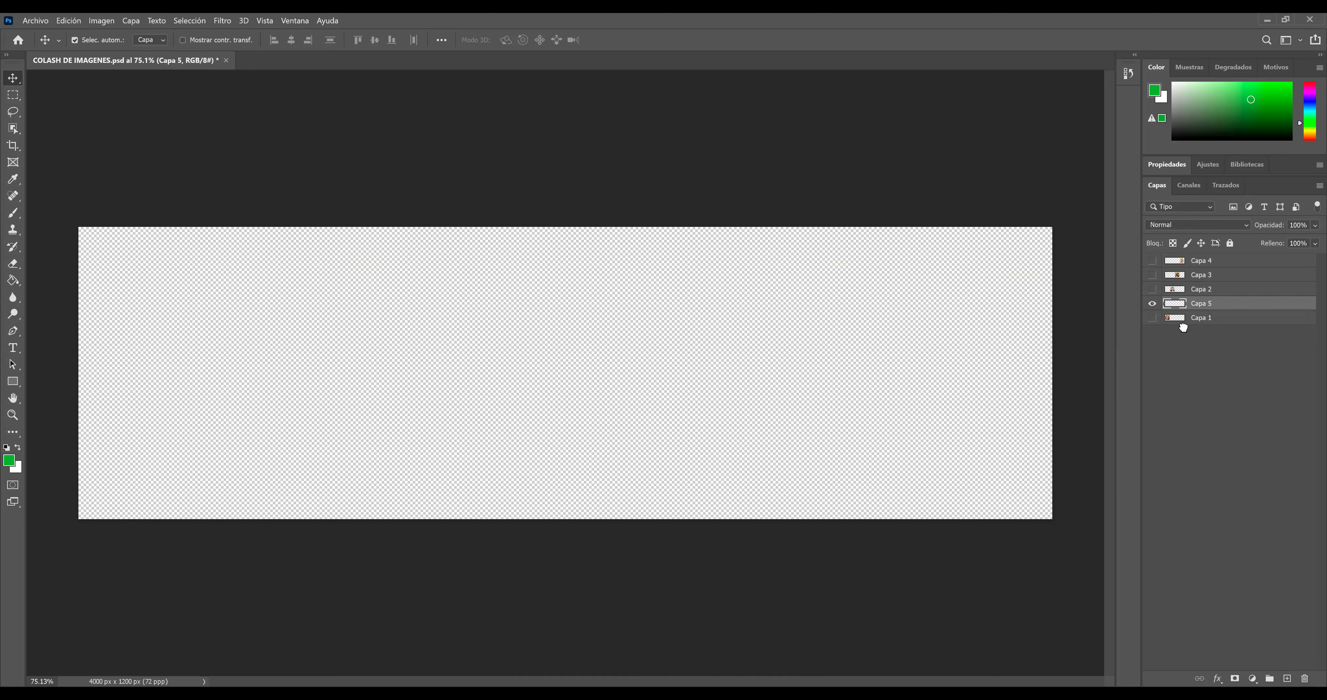
drag(1183, 329, 1185, 330)
double_click(1200, 317)
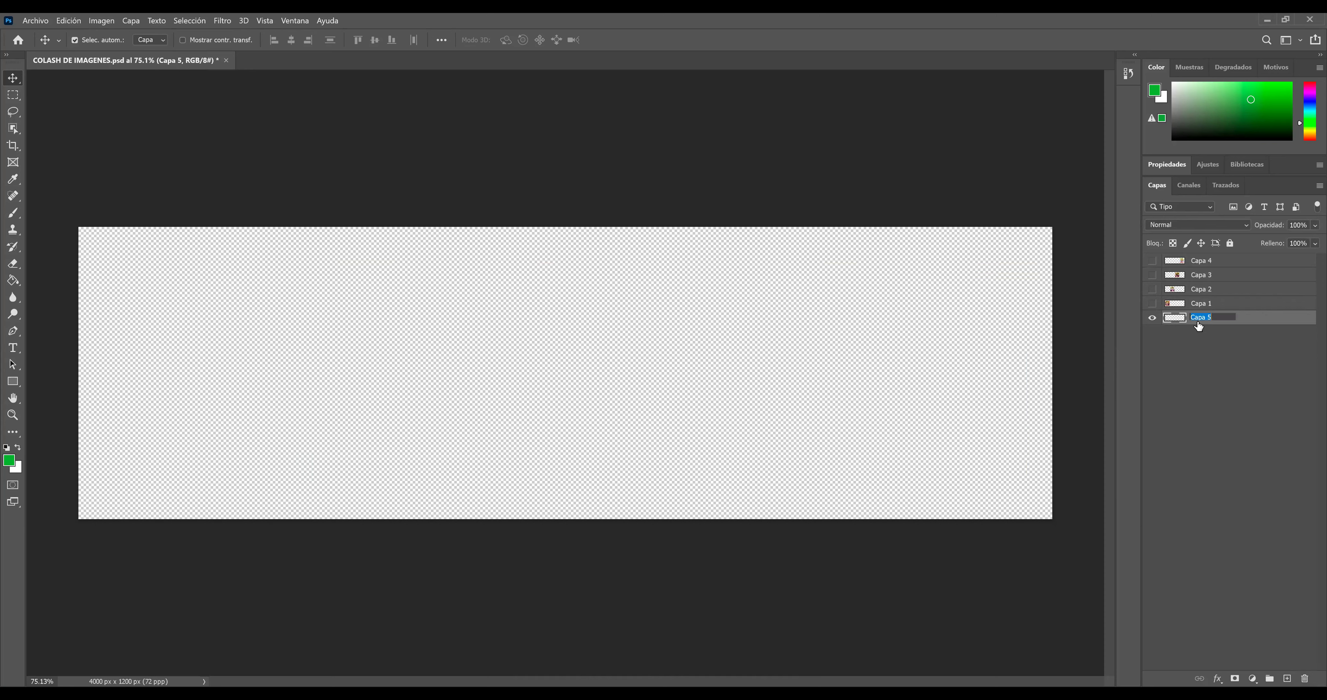
text(FONDO)
key(Return)
click(17, 284)
Swap the Paint Bucket for the Gradient tool and bring up its gradient editor
right_click(16, 284)
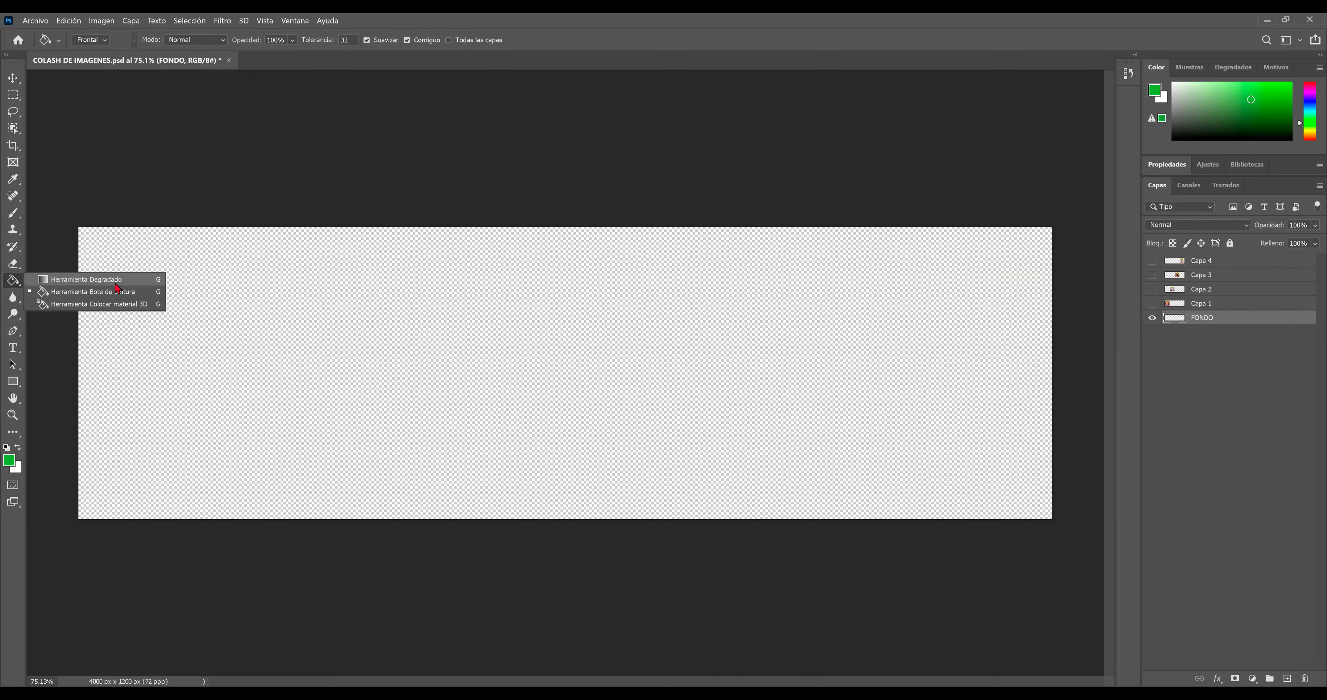
click(115, 283)
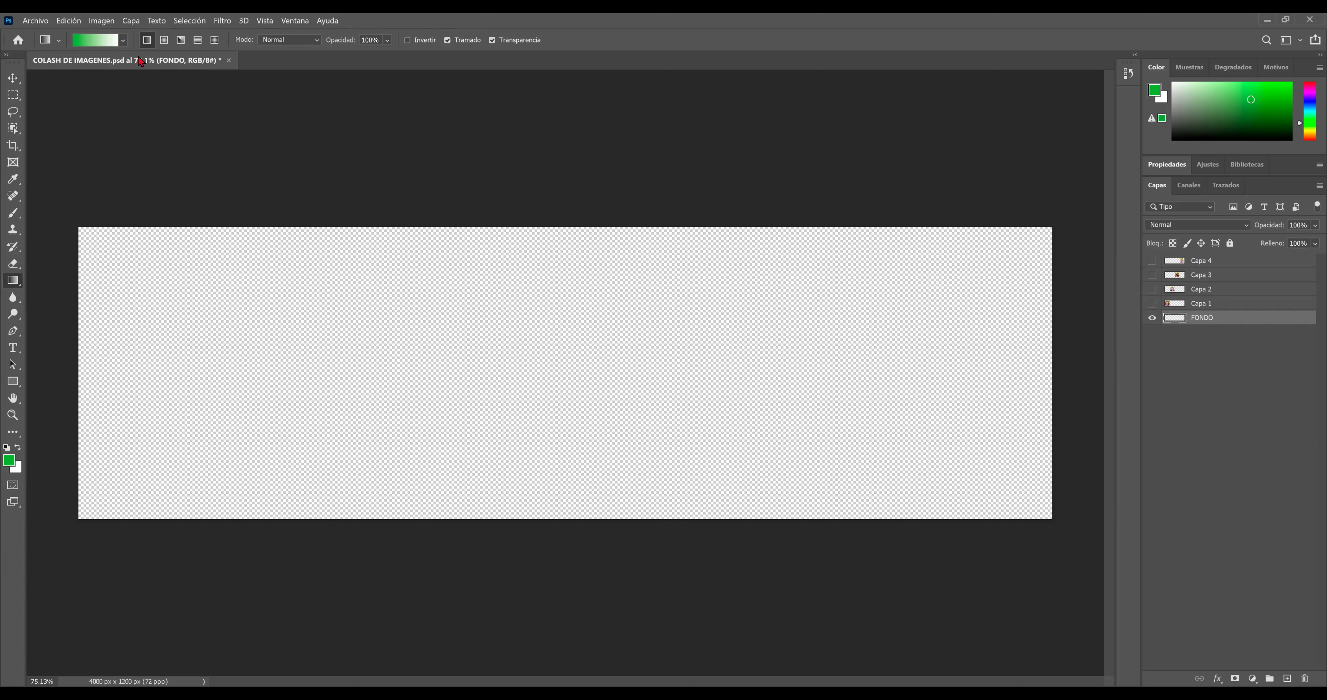
click(112, 43)
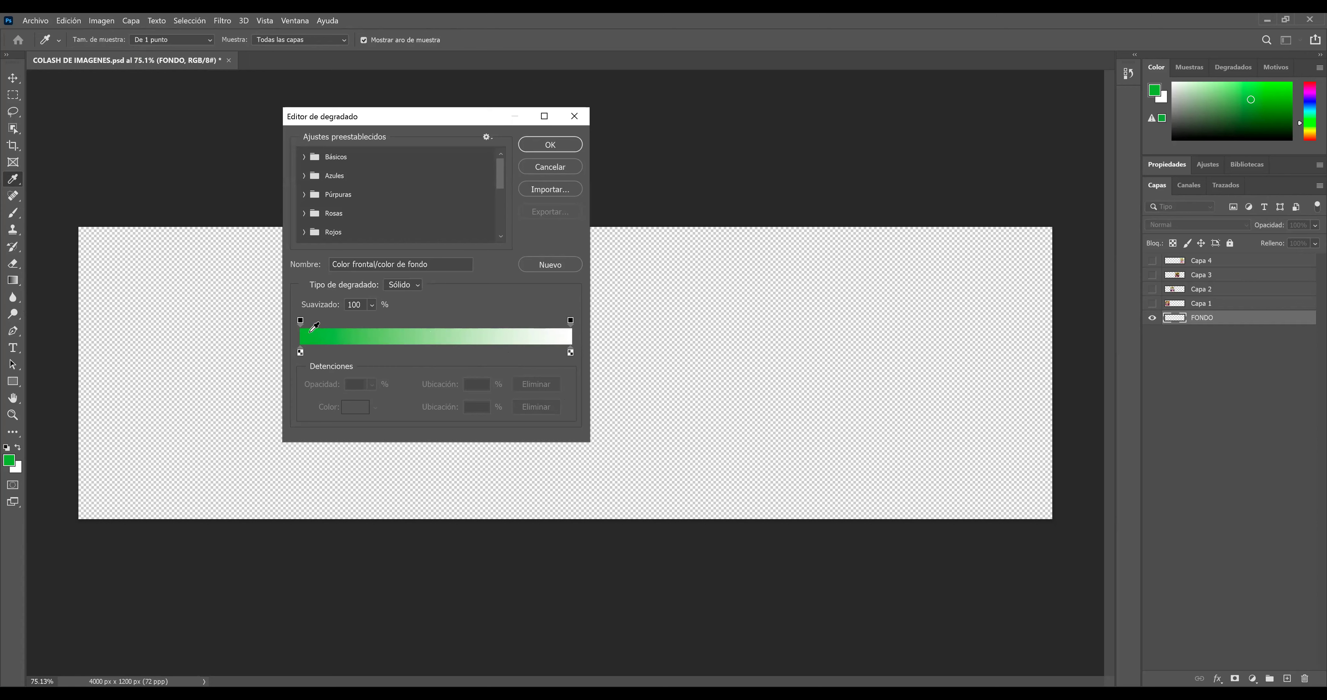
Set the gradient's left colour stop to gold b2983d
click(301, 321)
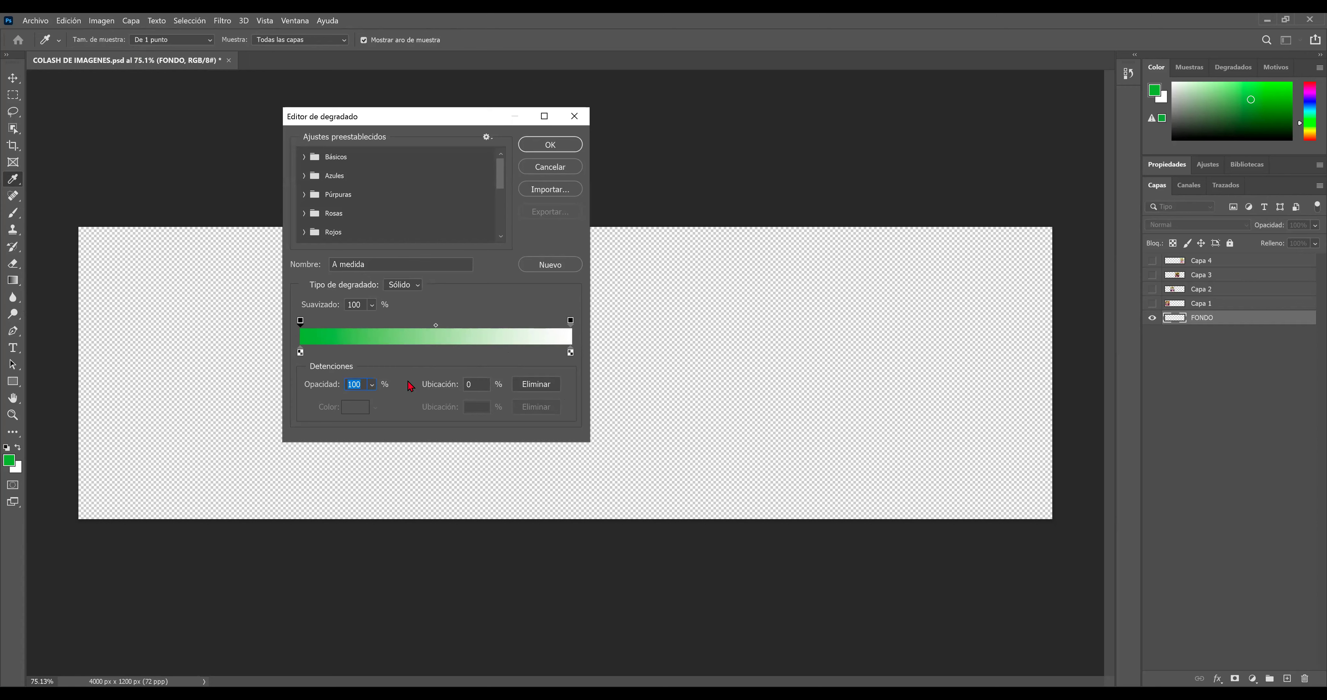
click(302, 354)
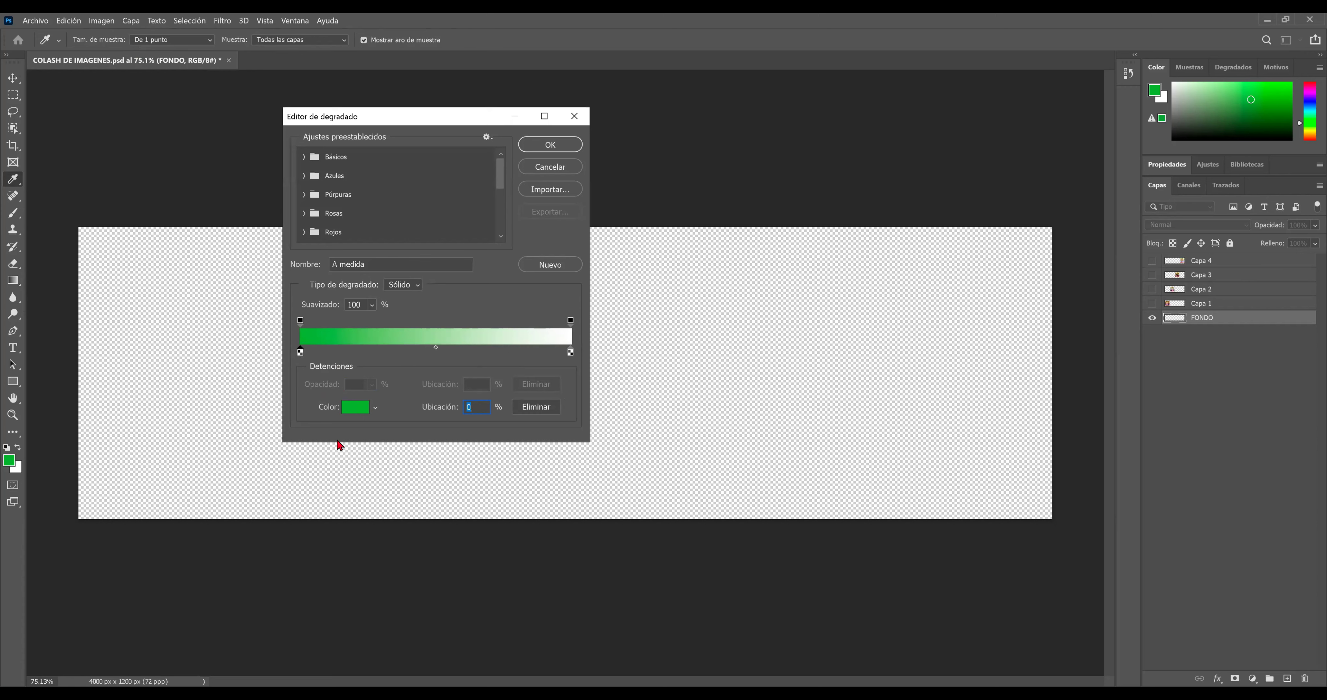
click(302, 354)
click(355, 408)
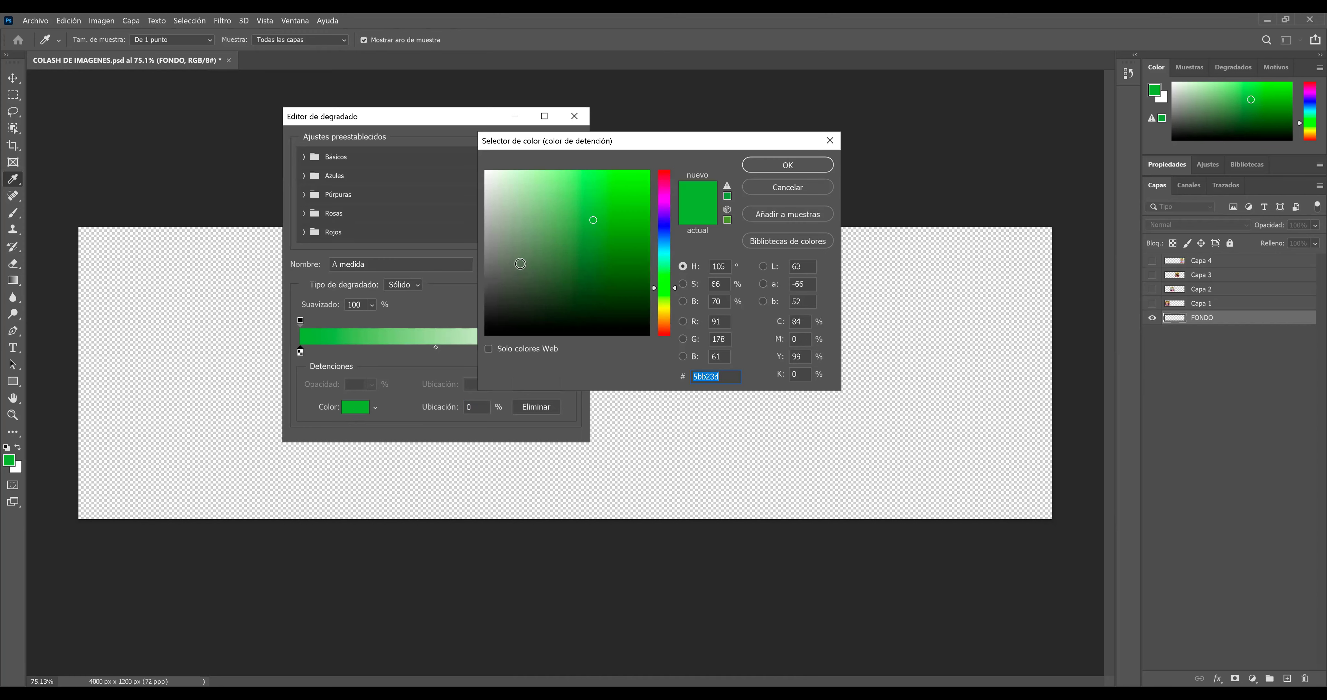
click(665, 282)
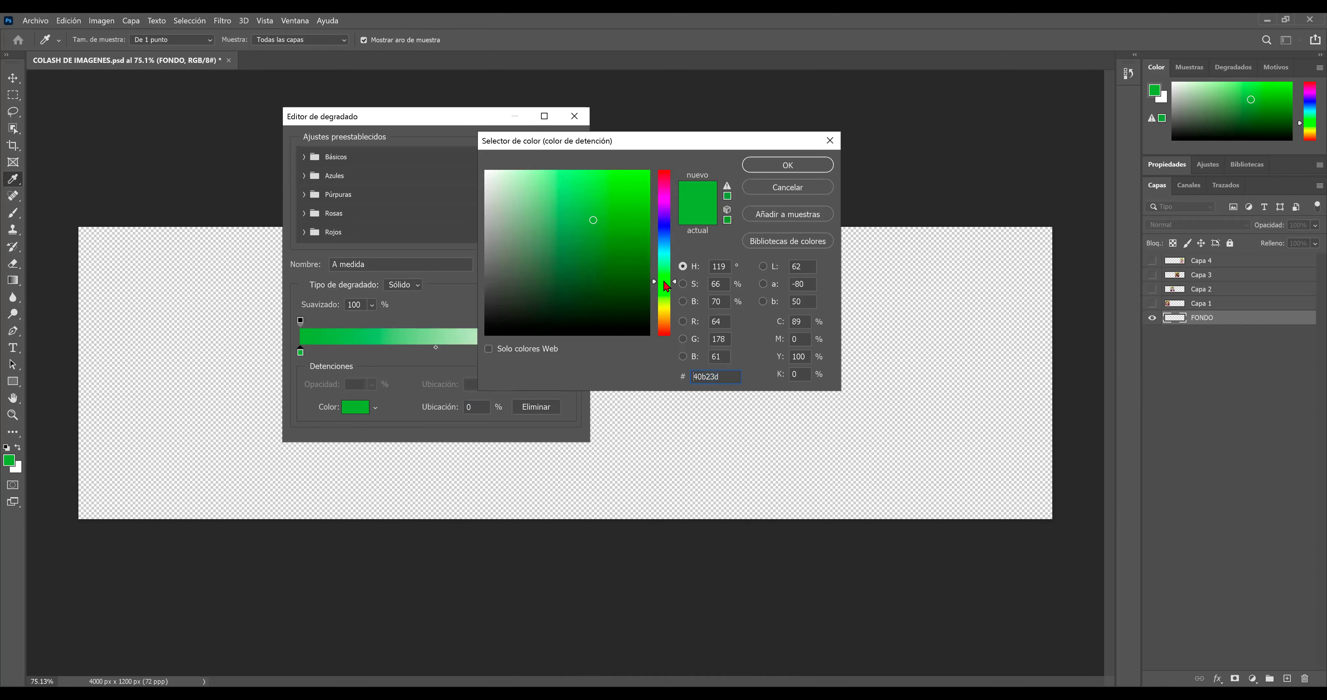
click(665, 314)
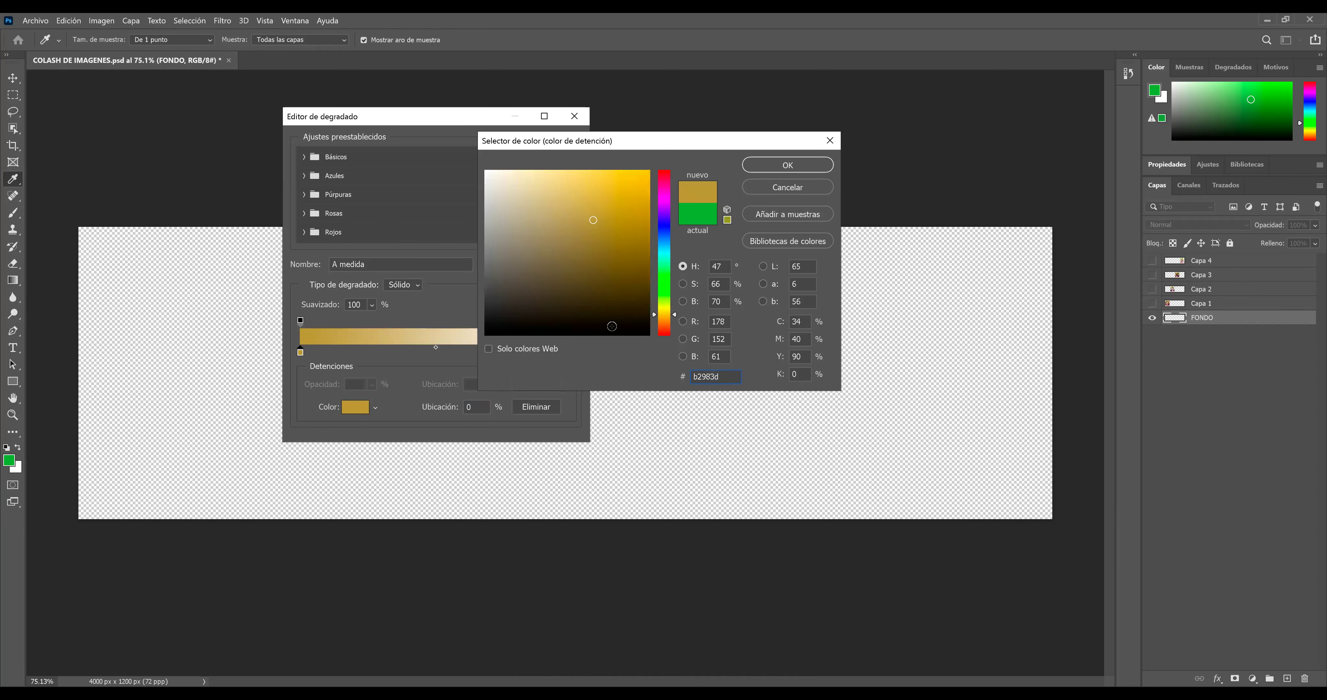
key(Return)
Set the gradient's right colour stop to coral red da5c5c
click(570, 353)
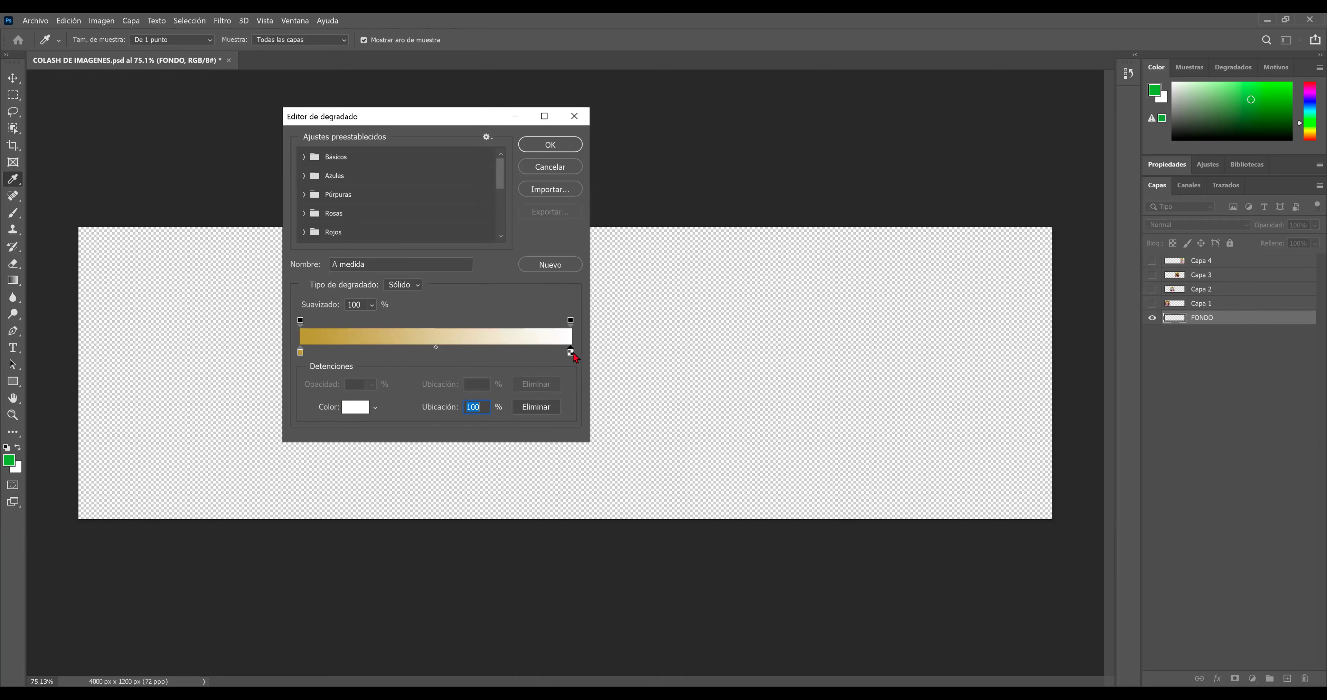
click(362, 410)
click(580, 195)
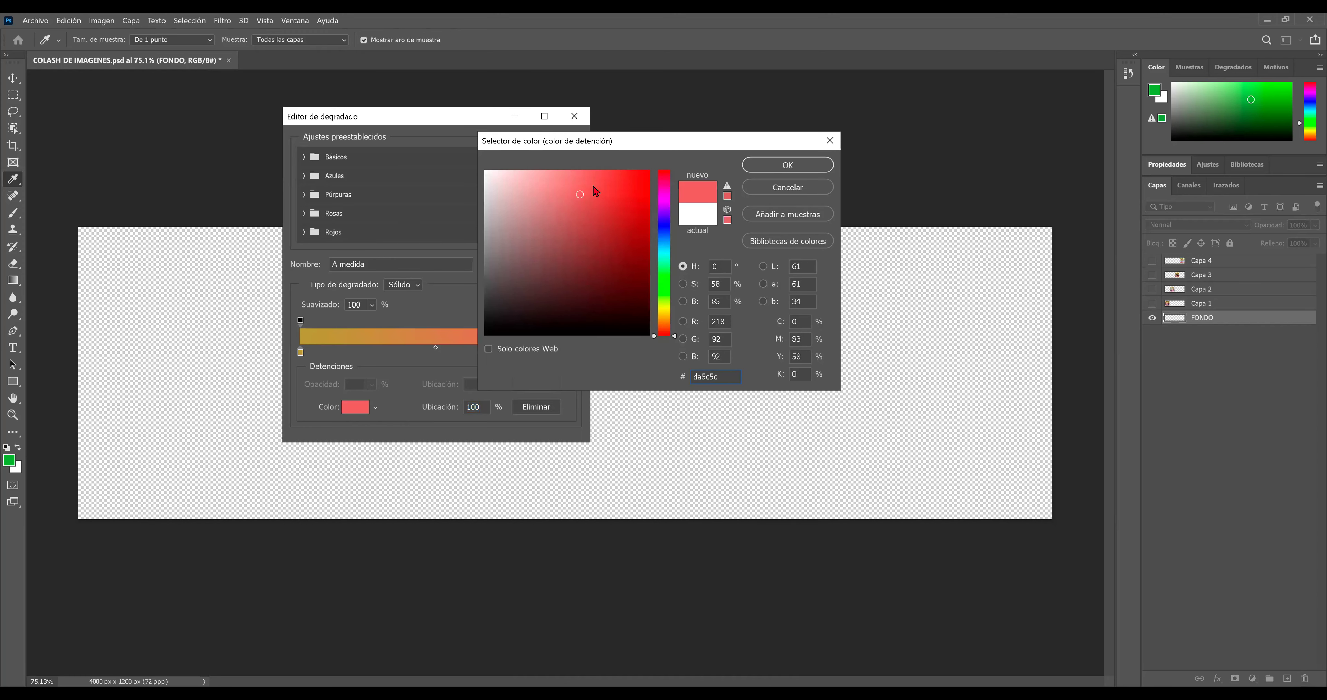
click(783, 165)
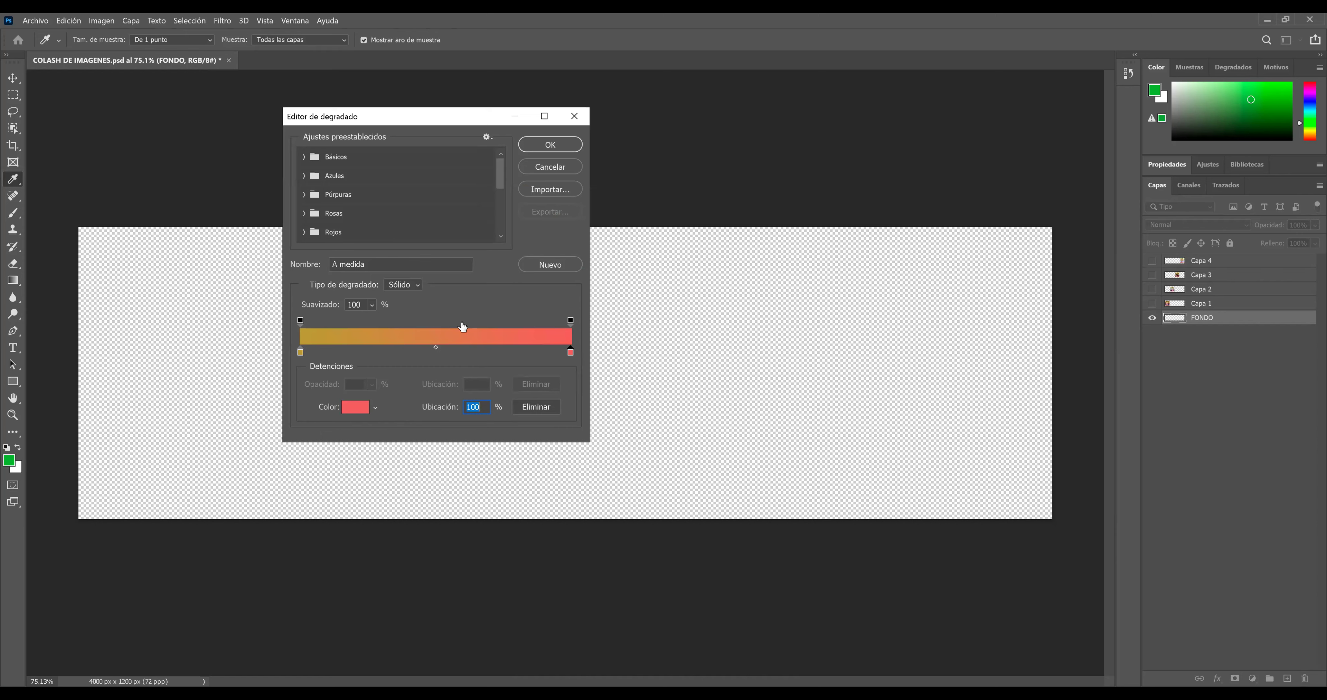
Add a blue middle colour stop and position it around 48%
click(437, 349)
drag(446, 352, 434, 355)
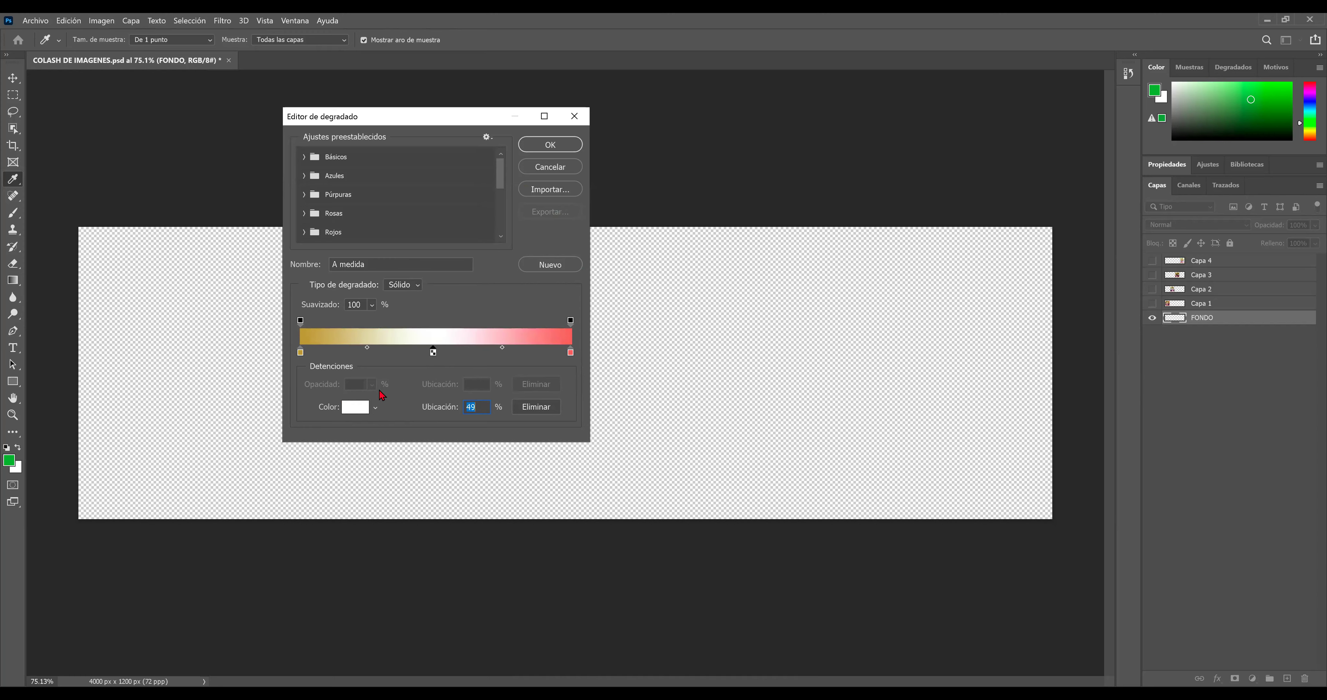
click(354, 408)
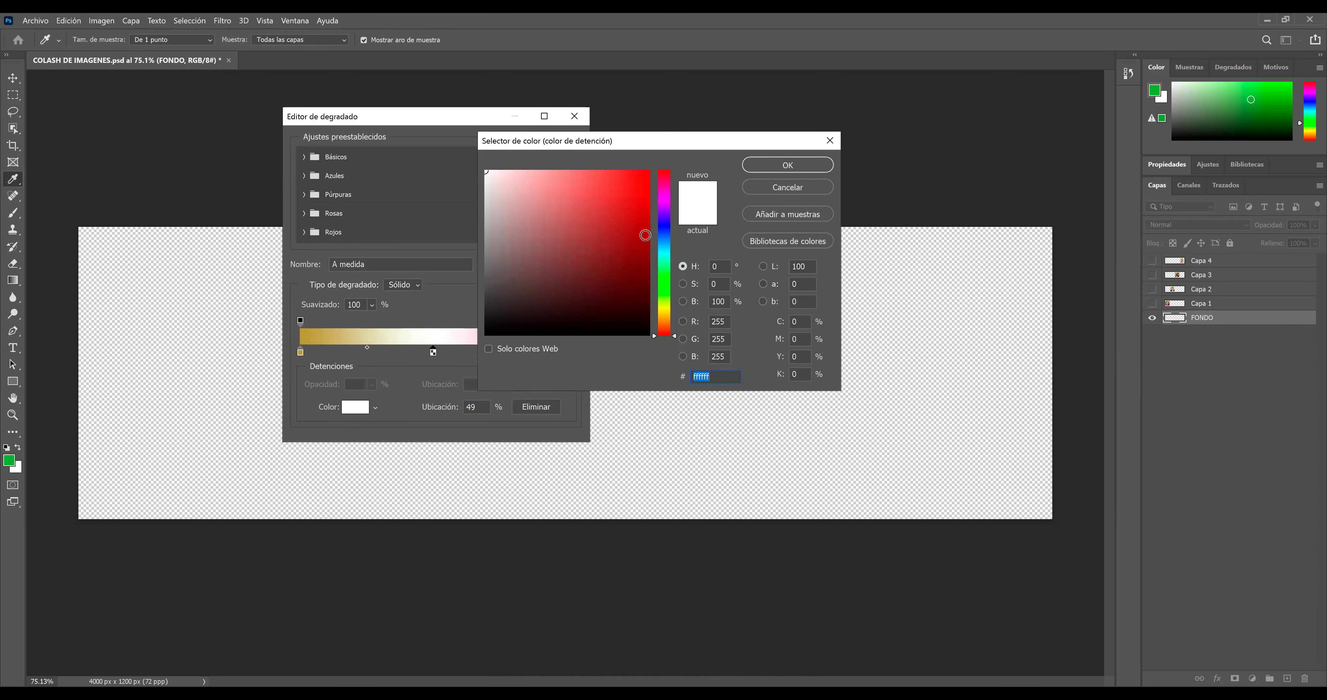
click(662, 244)
click(606, 196)
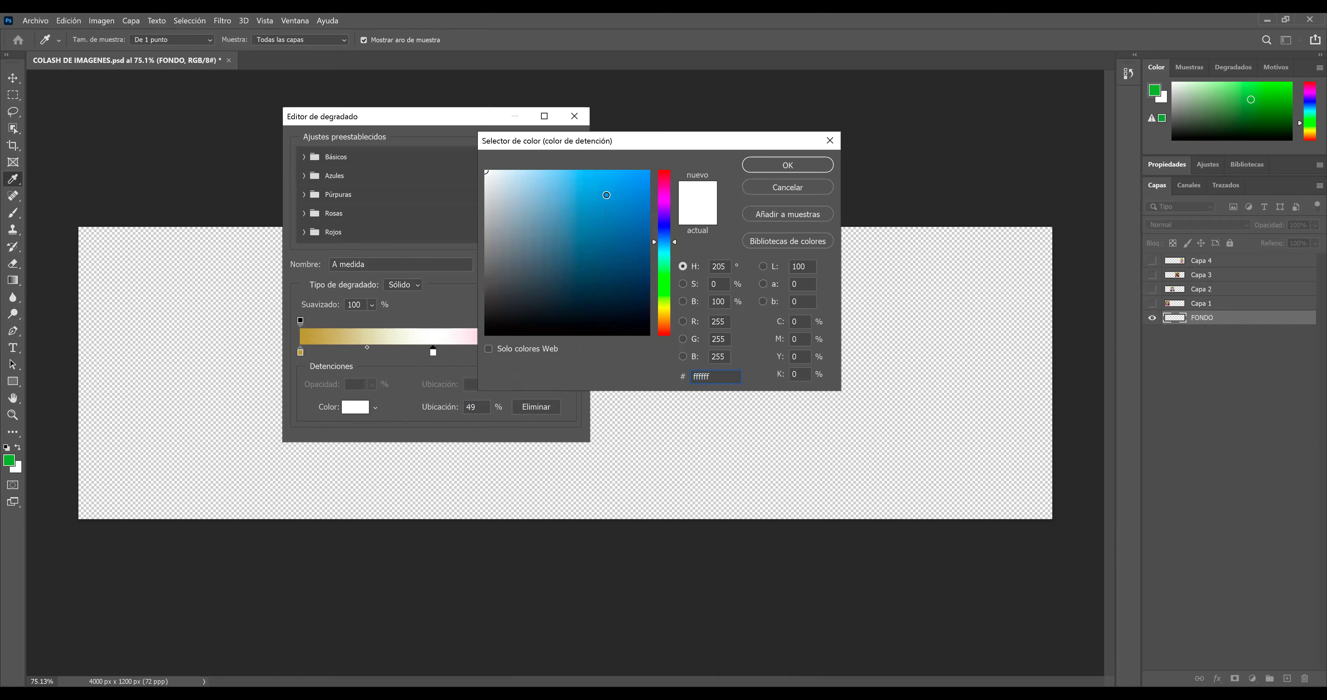
click(760, 170)
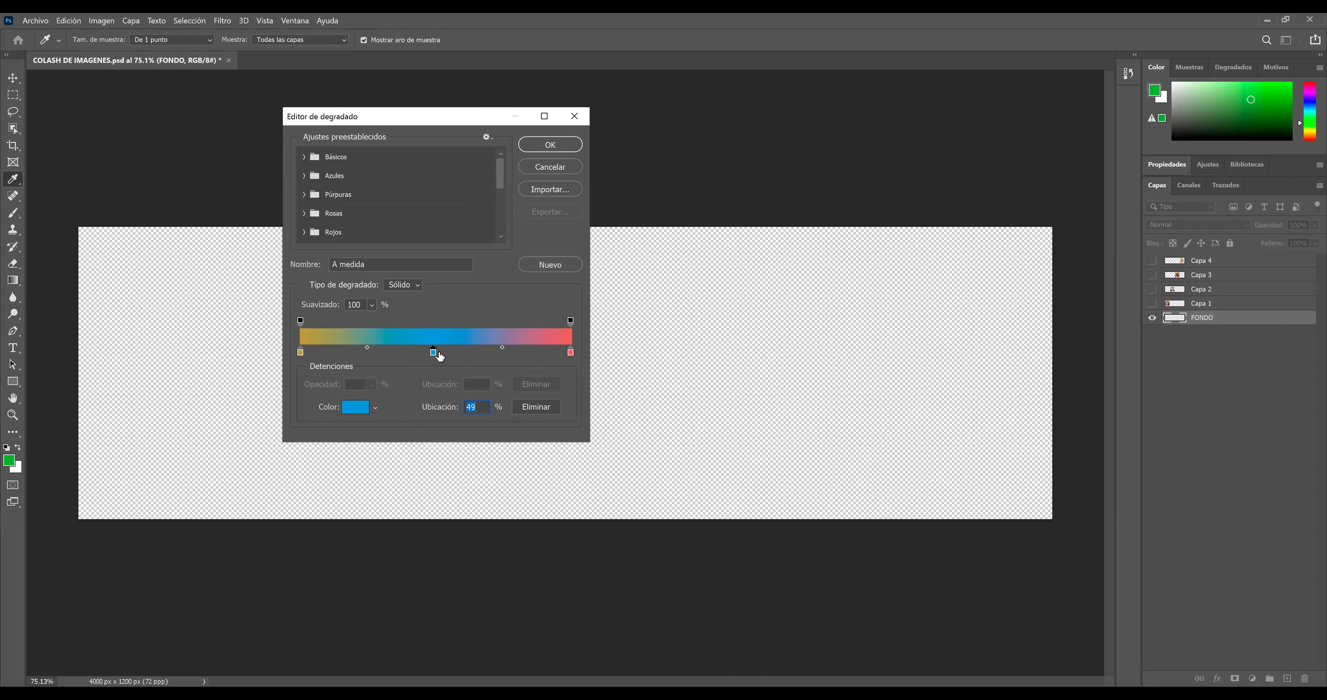
drag(435, 357, 432, 354)
Change the middle stop to lavender ba97f9 and accept the gradient
click(358, 407)
click(667, 256)
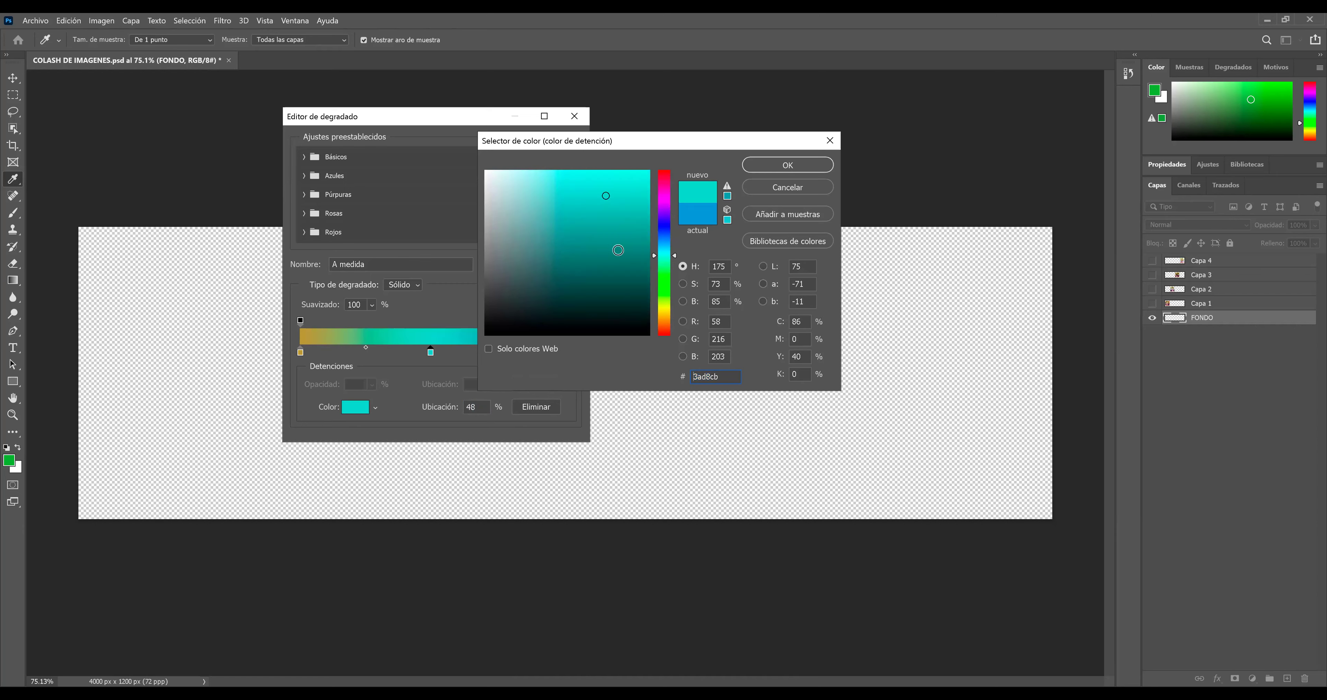
click(663, 188)
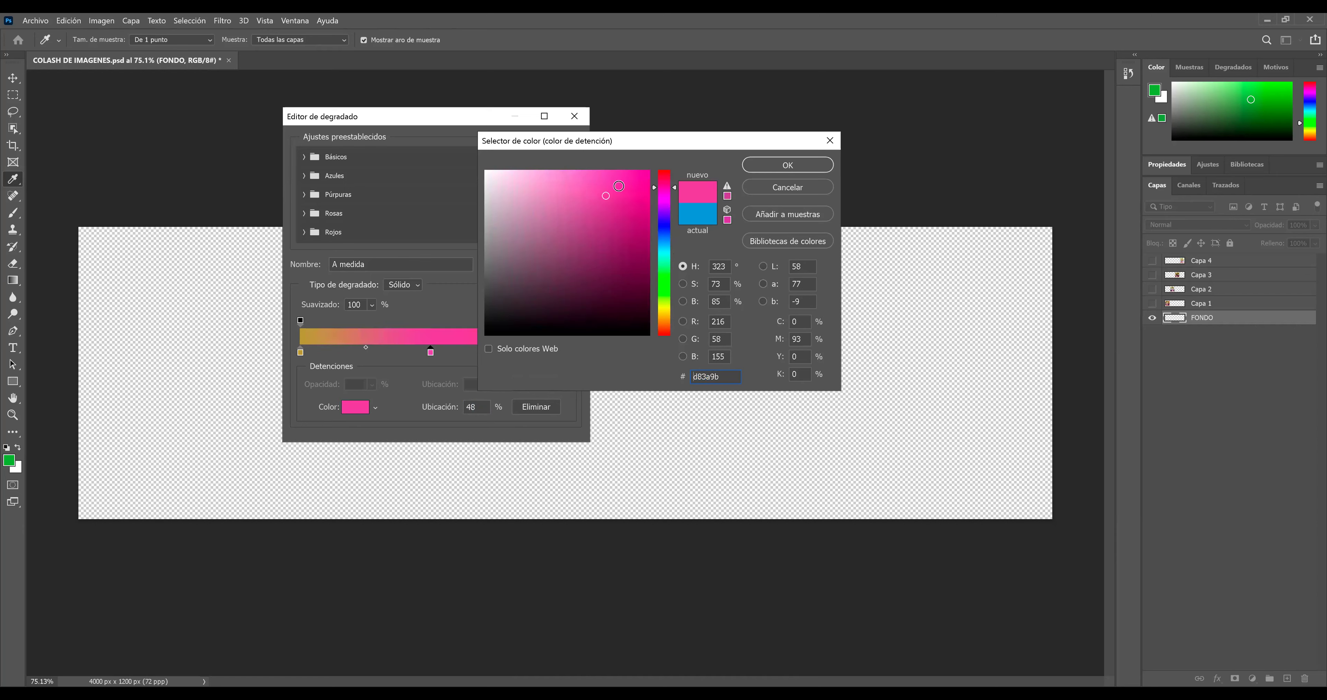
click(665, 217)
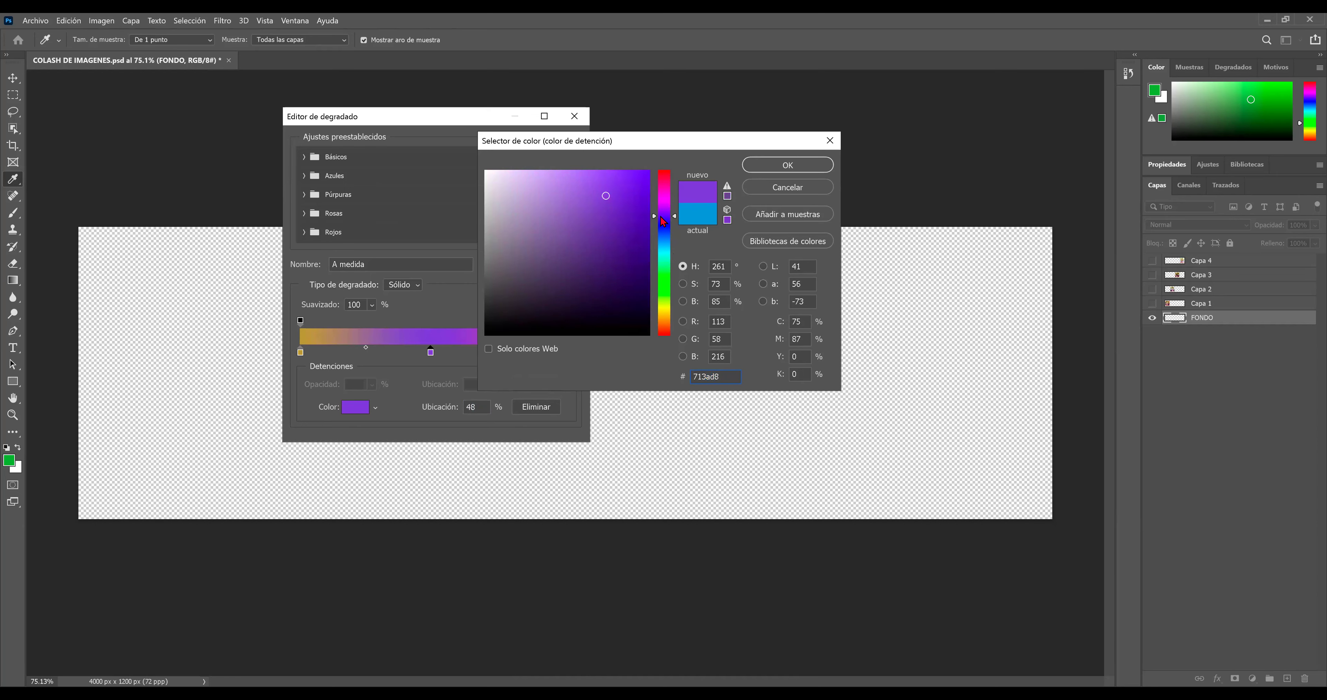
click(549, 175)
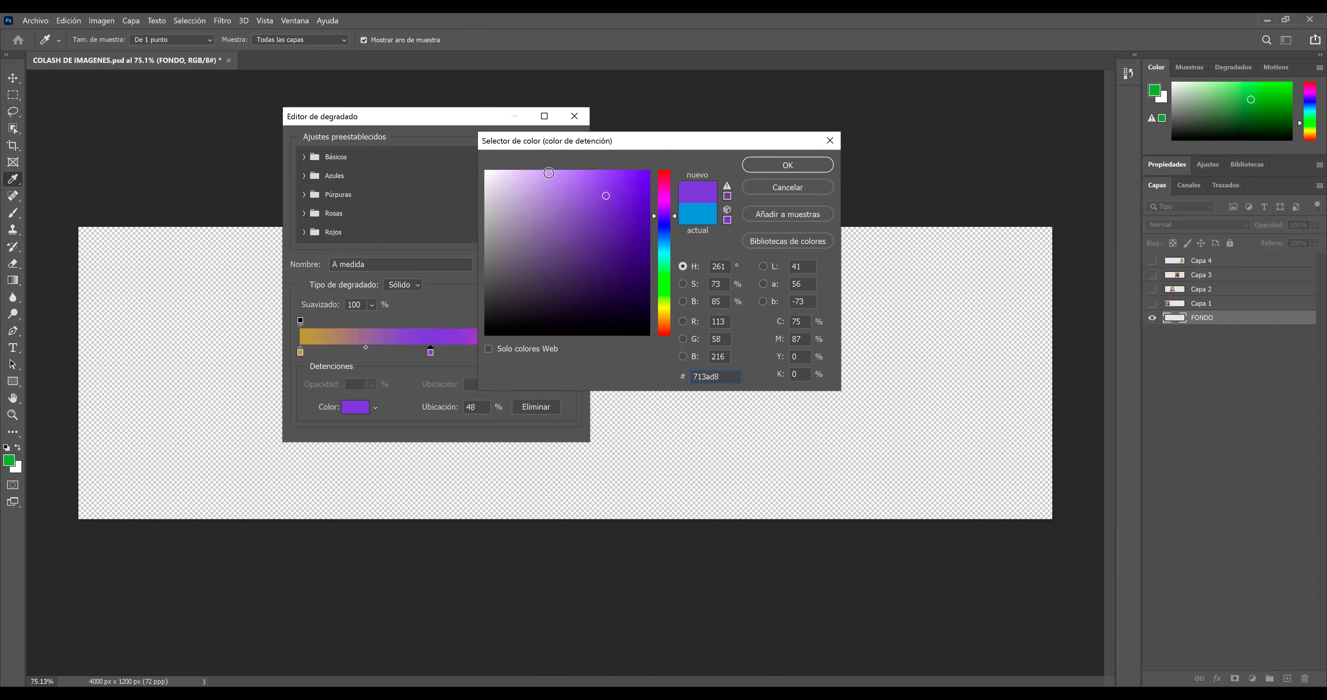
click(780, 169)
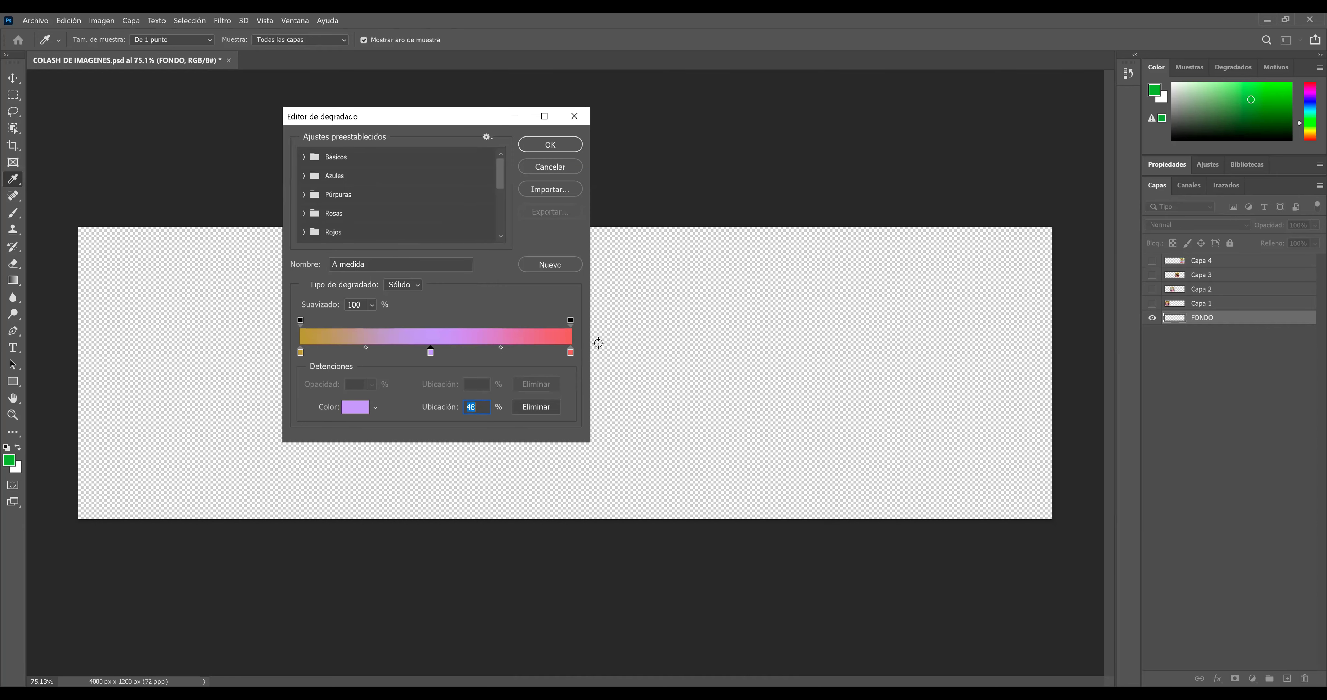
click(556, 145)
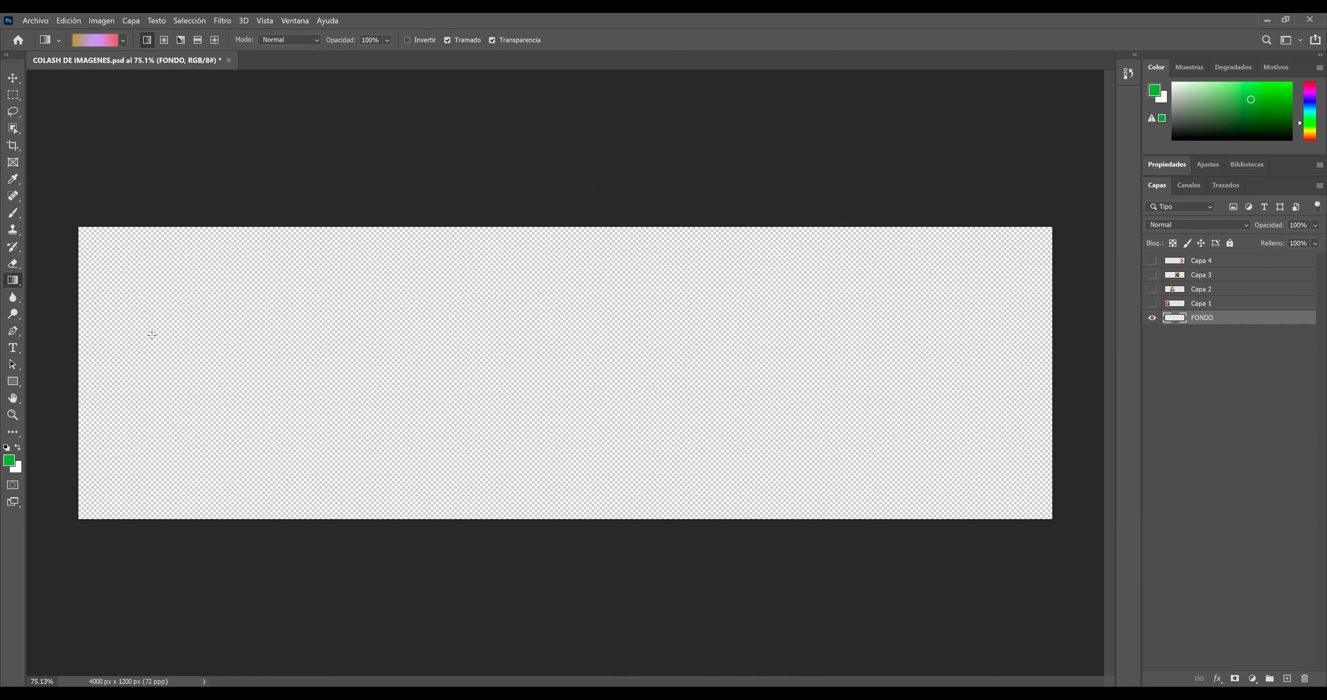
Try linear gradient fills on FONDO left-to-right, diagonally and in reverse
mouse_move(75, 373)
mouse_down()
mouse_move(846, 349)
mouse_move(1055, 370)
mouse_up()
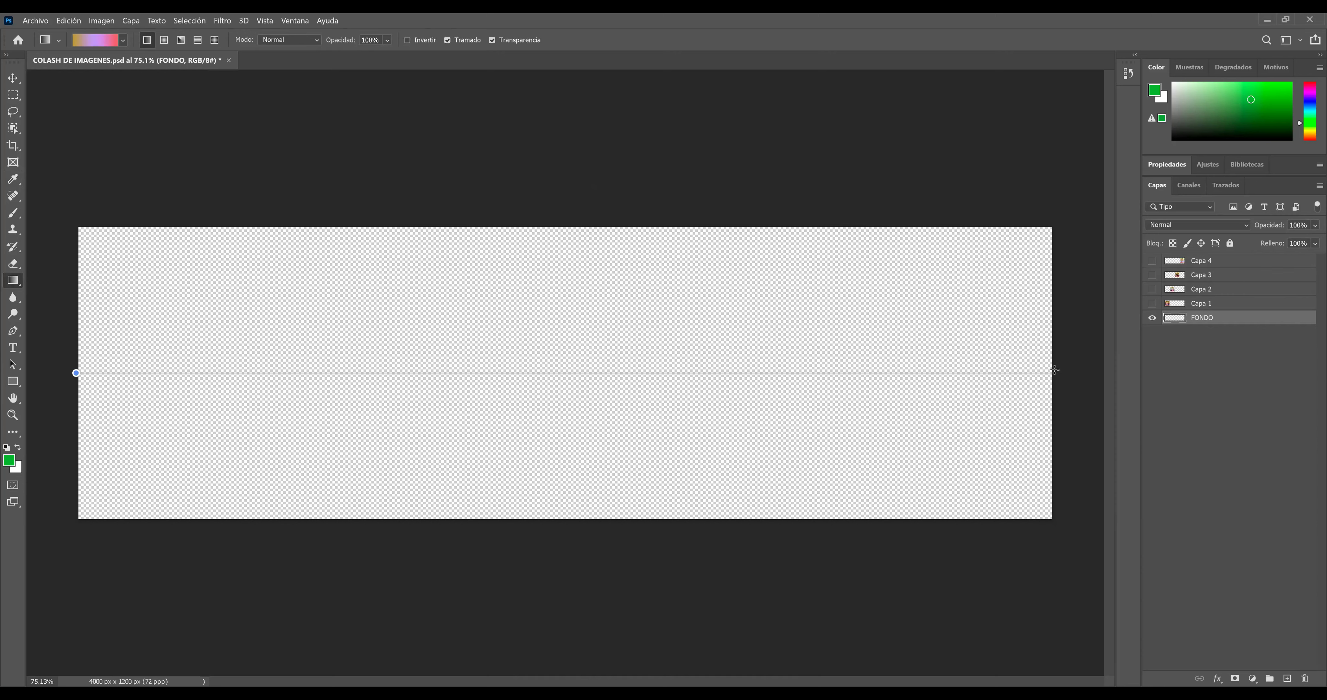
drag(1053, 369, 1053, 371)
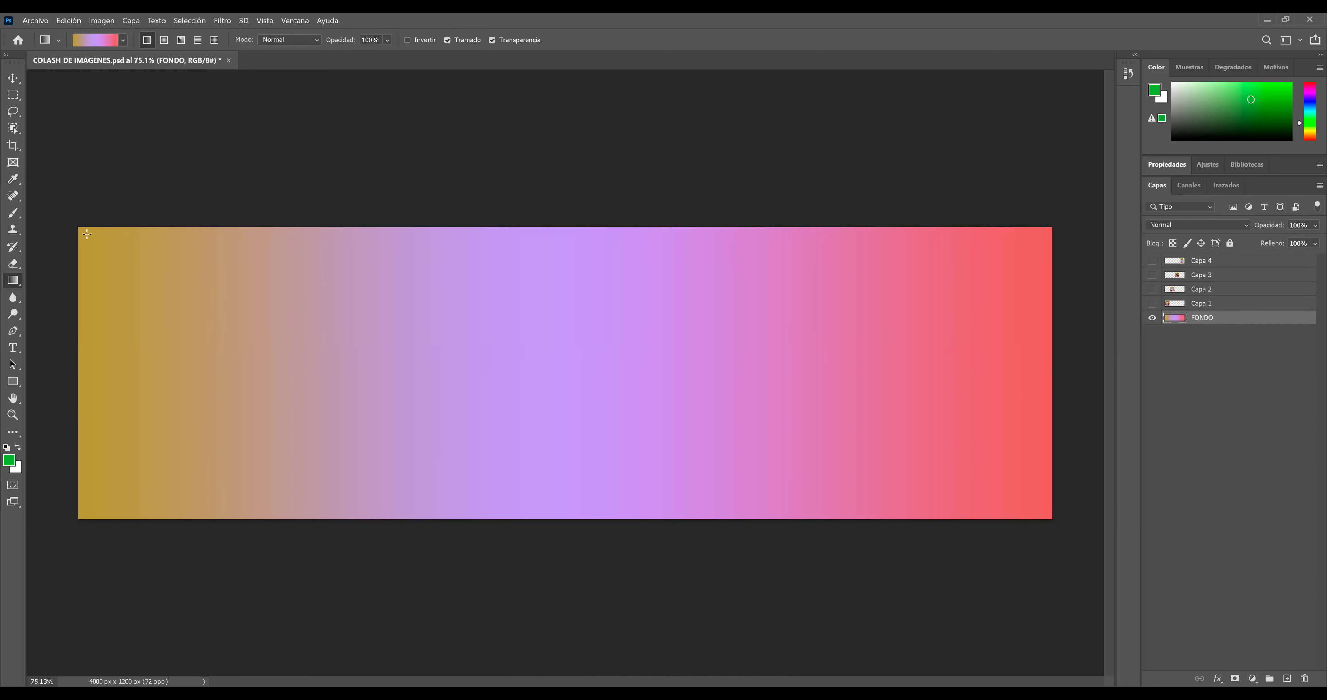
drag(78, 227, 1052, 517)
drag(1052, 227, 1038, 241)
mouse_move(682, 378)
mouse_down()
mouse_move(151, 532)
mouse_move(54, 524)
mouse_move(71, 502)
mouse_move(76, 519)
mouse_up()
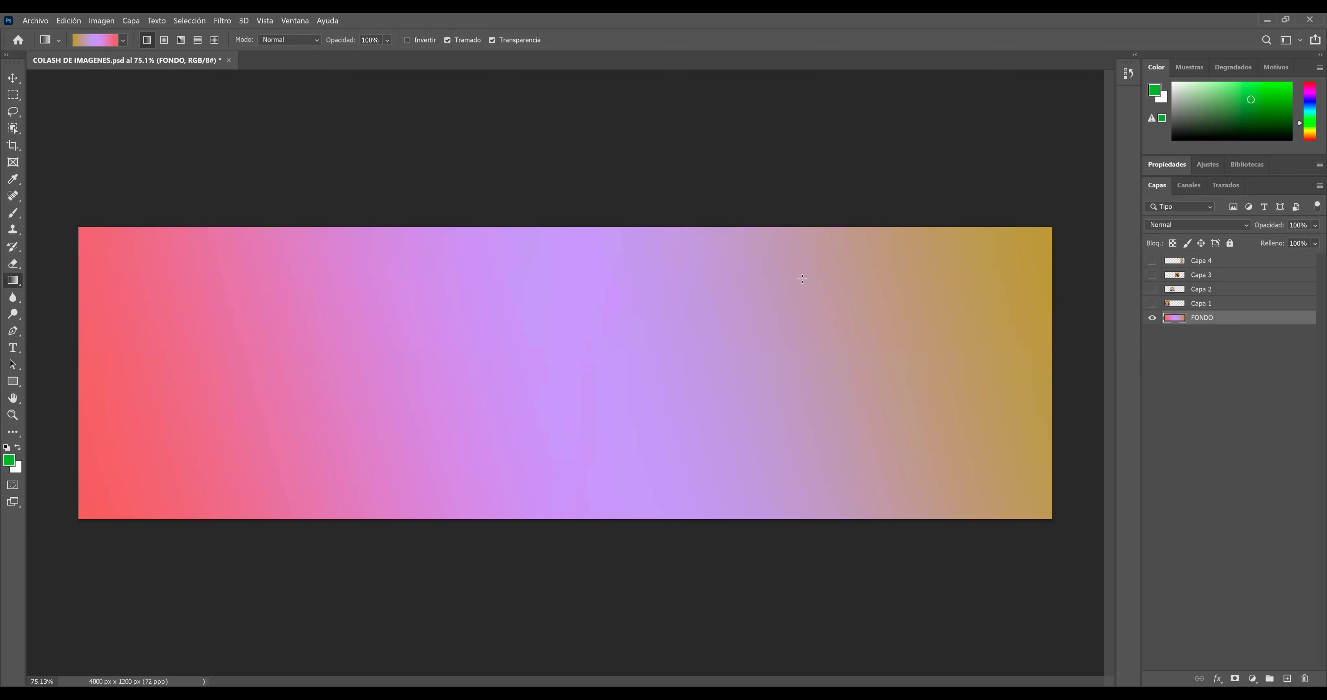
click(1052, 230)
drag(784, 331, 751, 354)
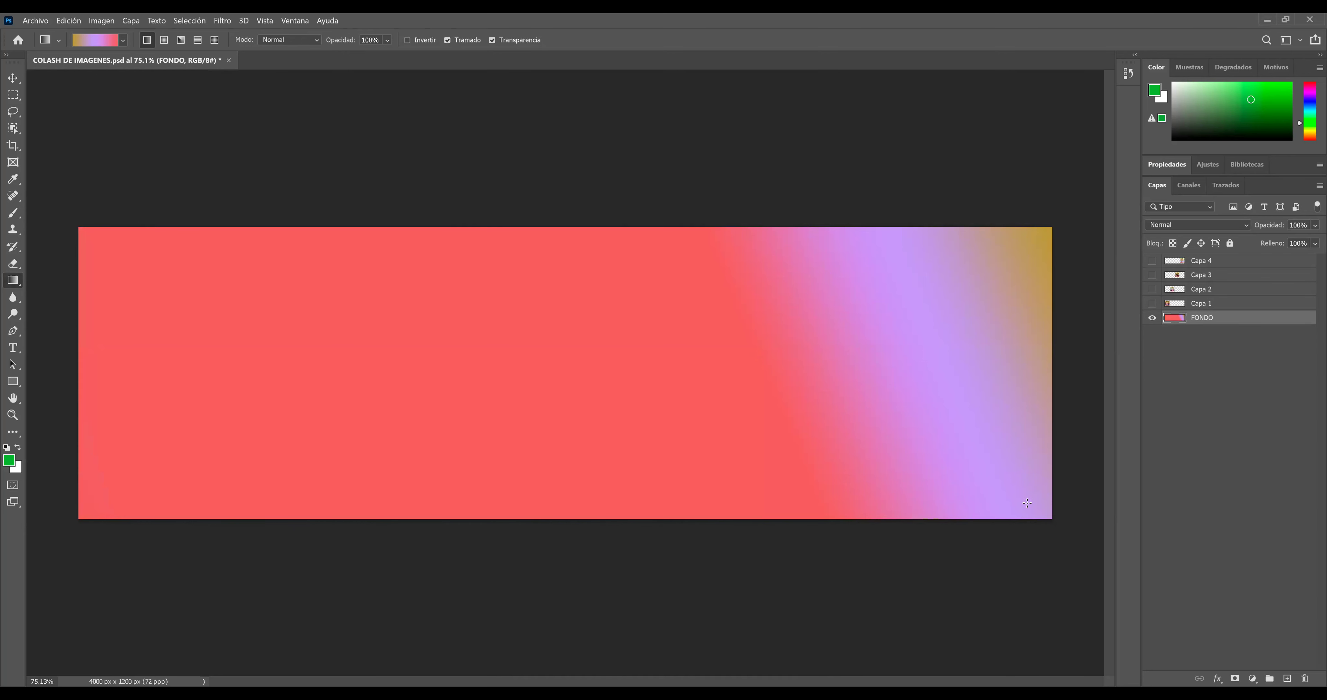
drag(1028, 495, 684, 380)
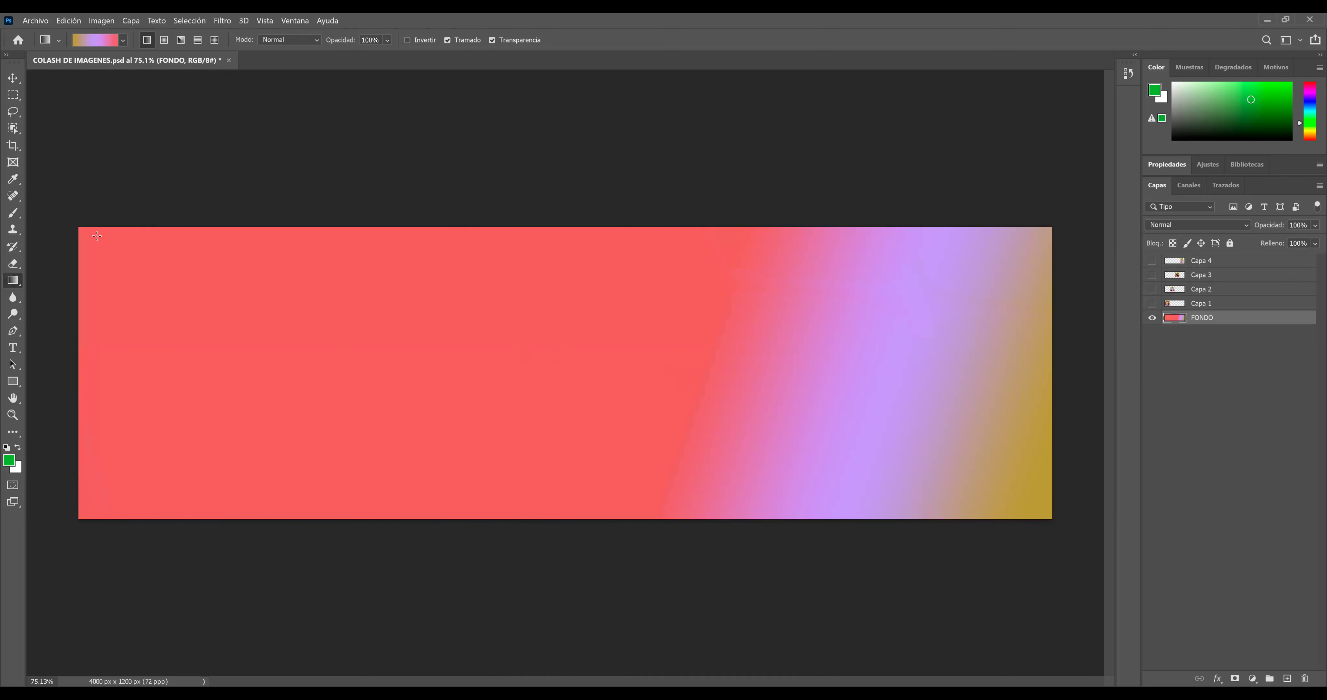
Redraw from corners and edges, ending with gold and purple banding at the right edge
drag(78, 228, 265, 312)
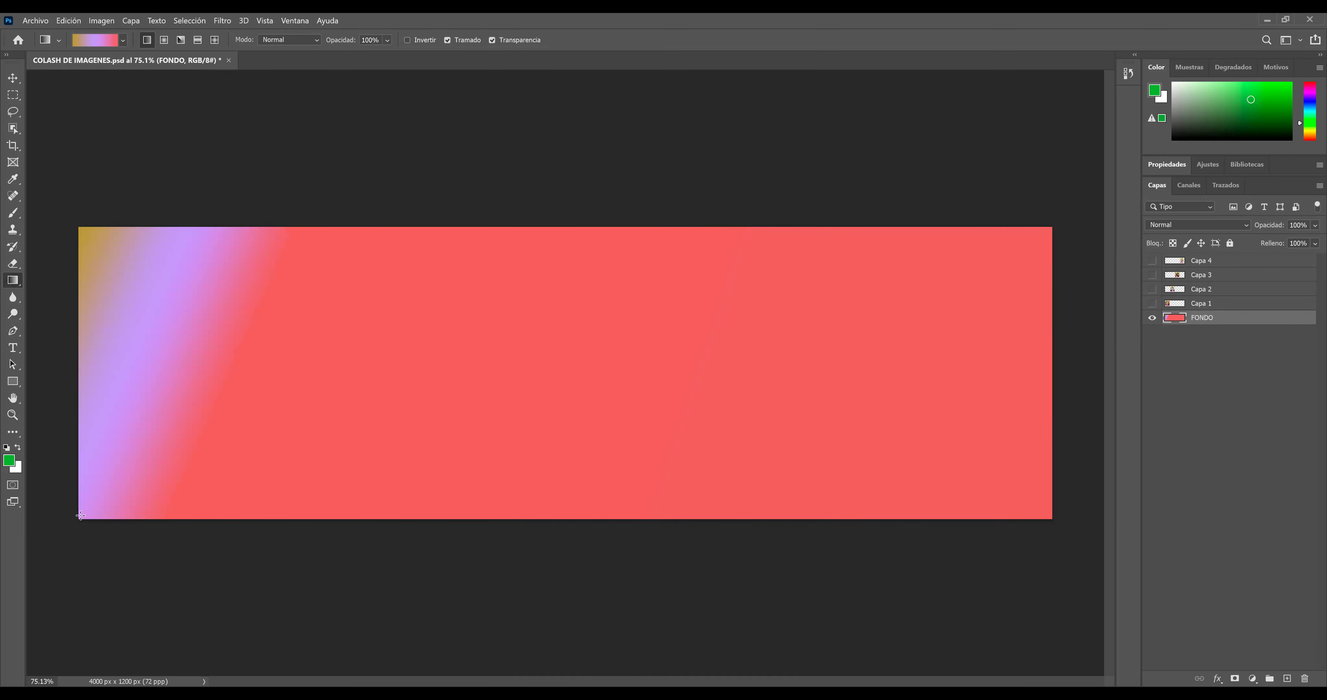
drag(78, 517, 143, 477)
drag(220, 452, 224, 452)
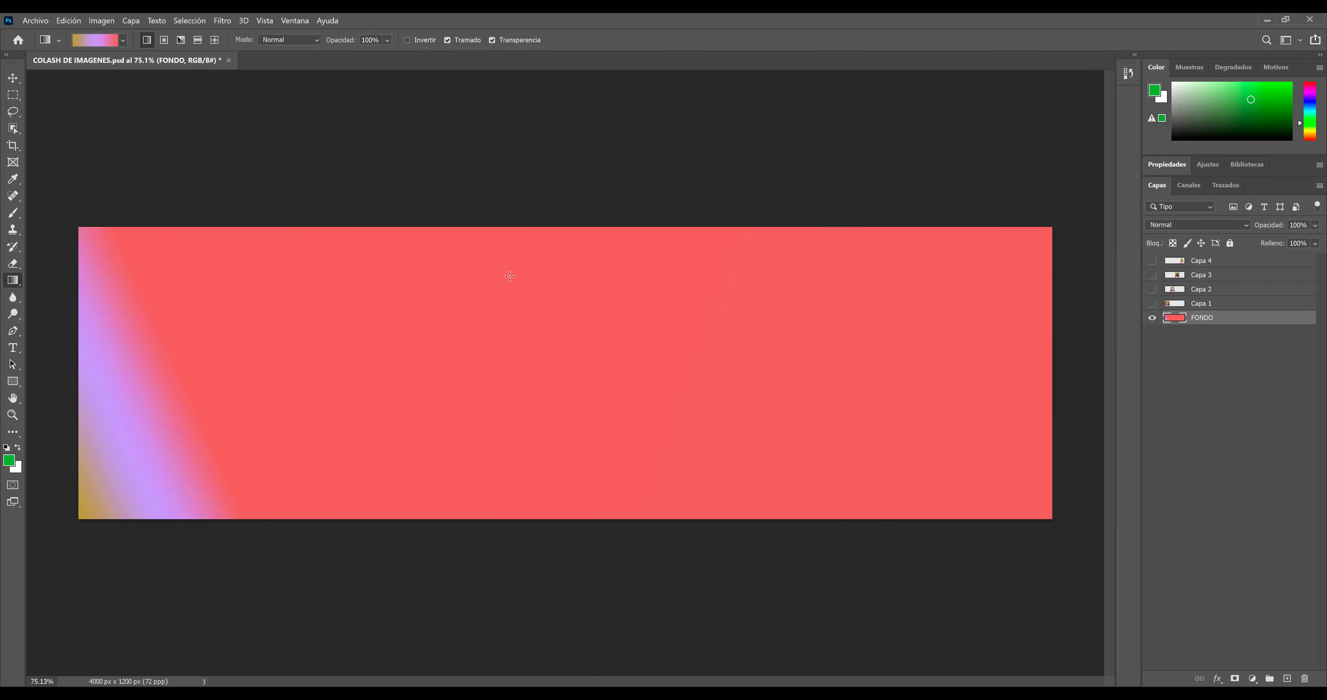
drag(521, 231, 521, 272)
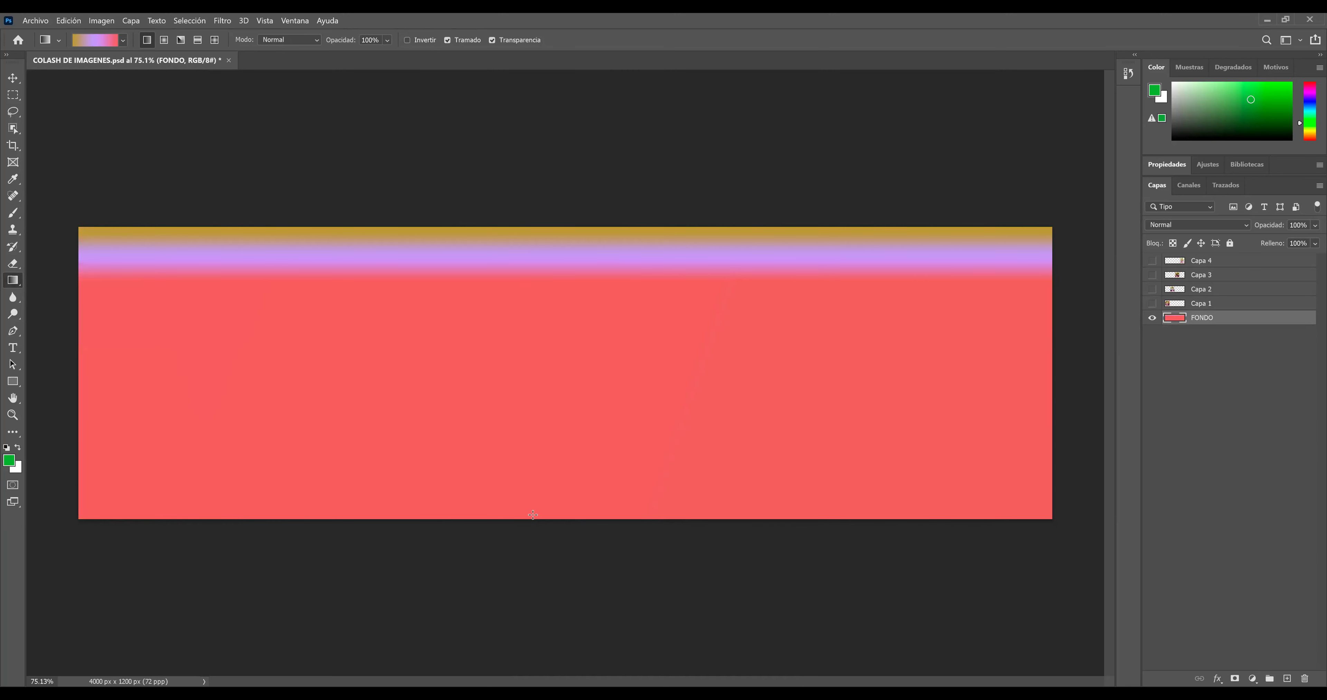
drag(533, 516, 534, 479)
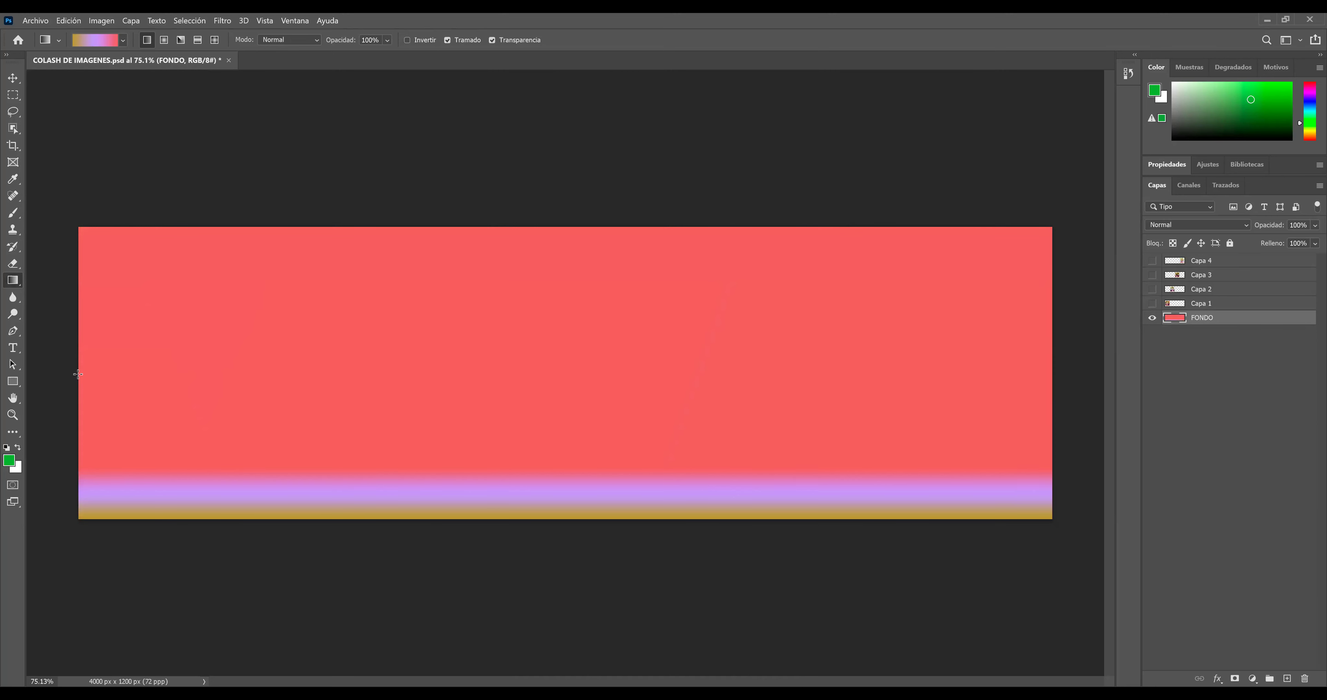
drag(78, 374, 129, 370)
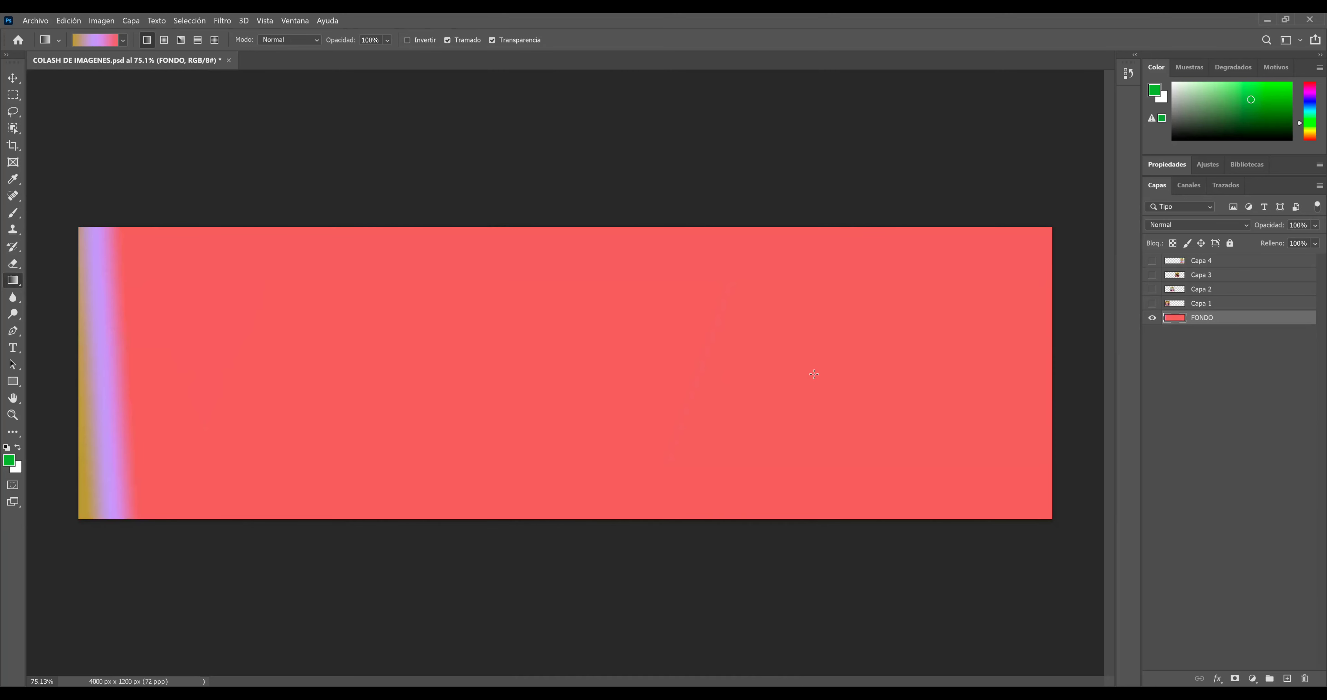
drag(1052, 367, 968, 367)
drag(836, 369, 619, 371)
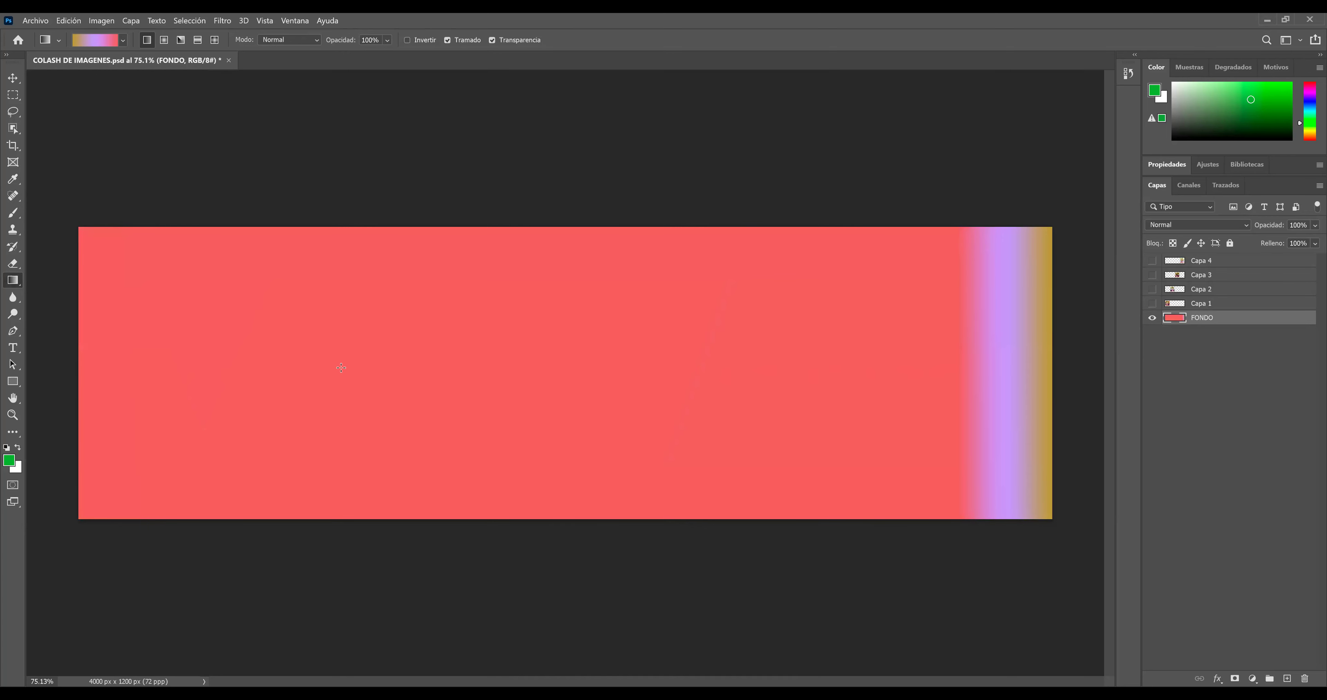
Recolour the purple middle stop to light green bff598 and refill FONDO left to right
click(100, 43)
click(431, 353)
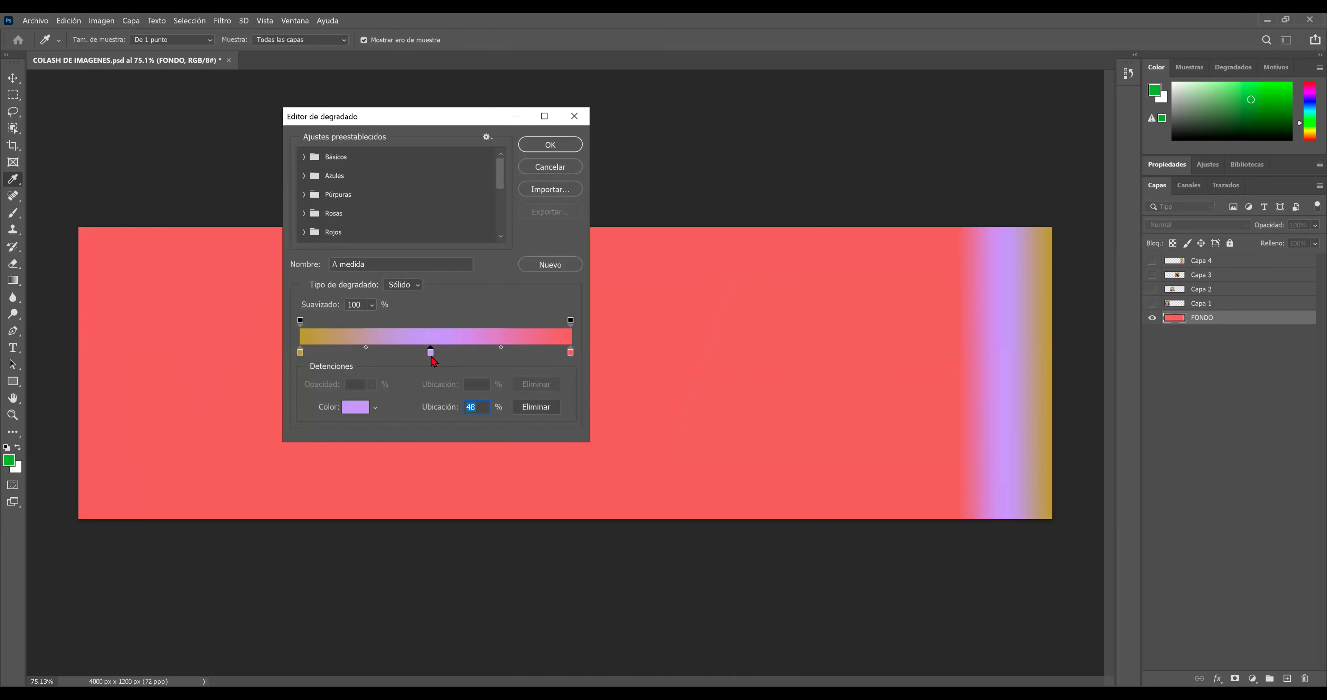
click(355, 407)
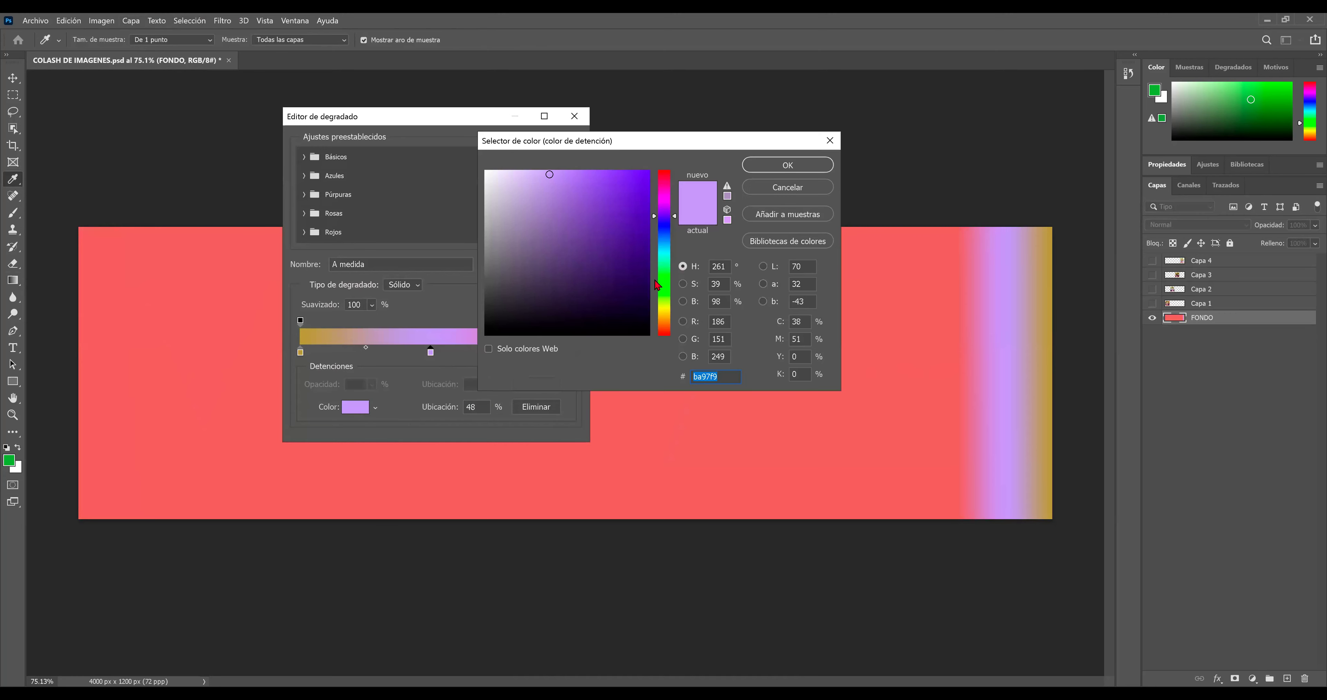
drag(658, 285, 658, 292)
click(539, 193)
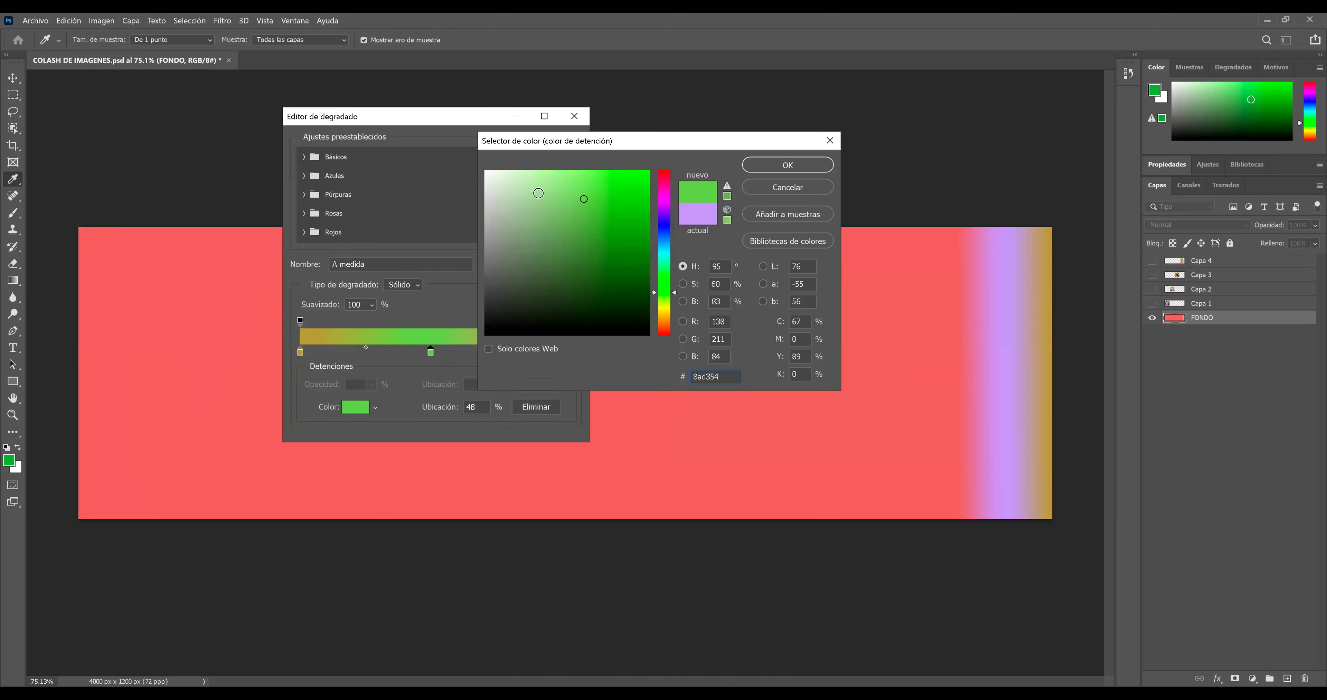
click(539, 194)
click(547, 177)
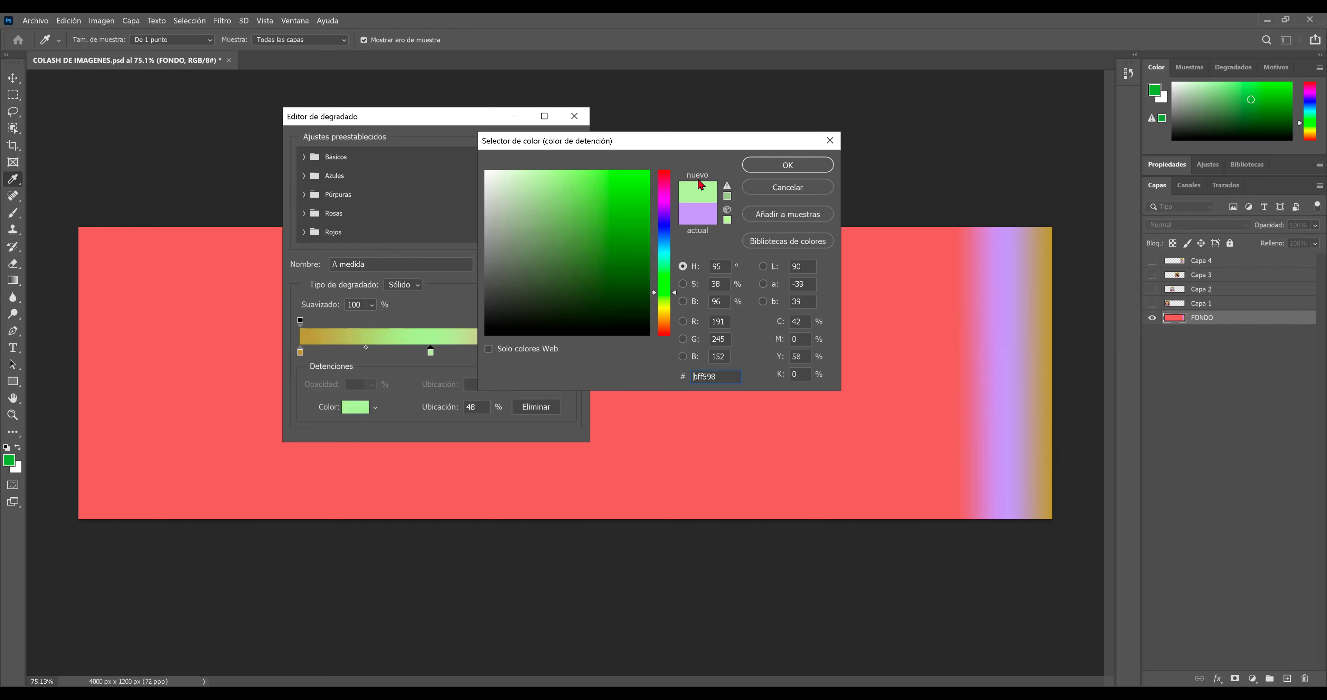
click(787, 165)
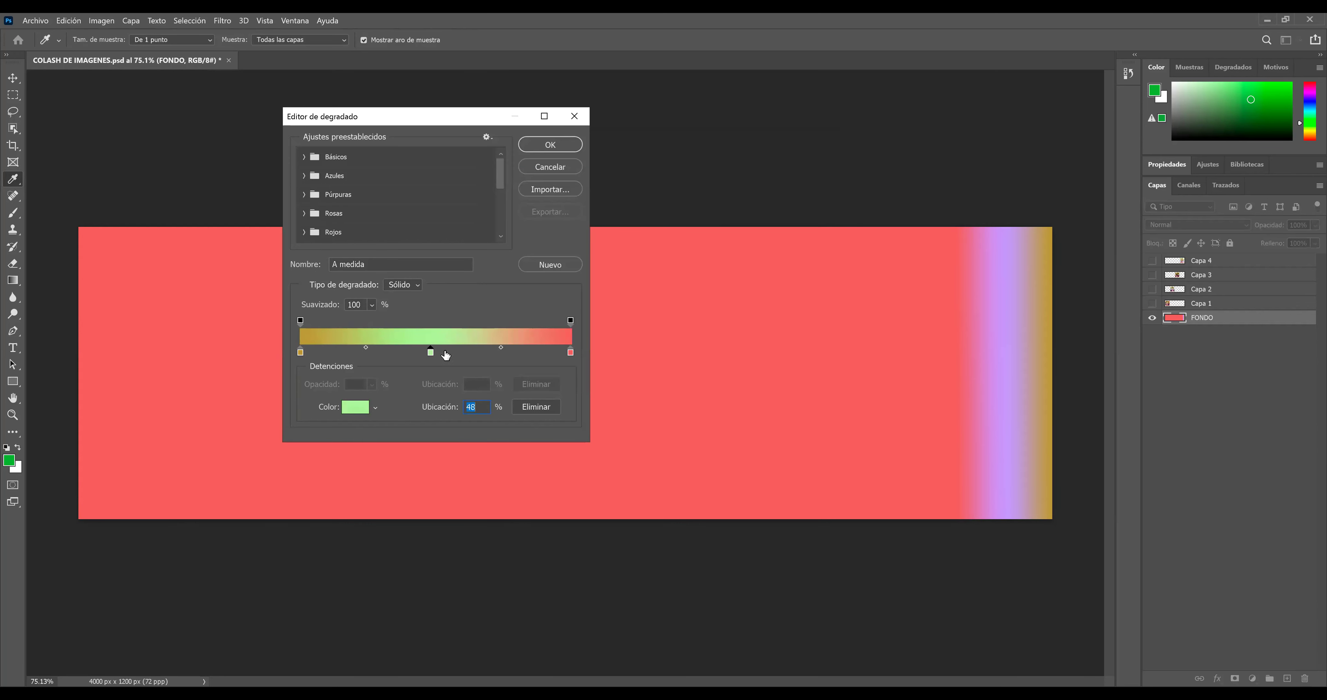
click(554, 147)
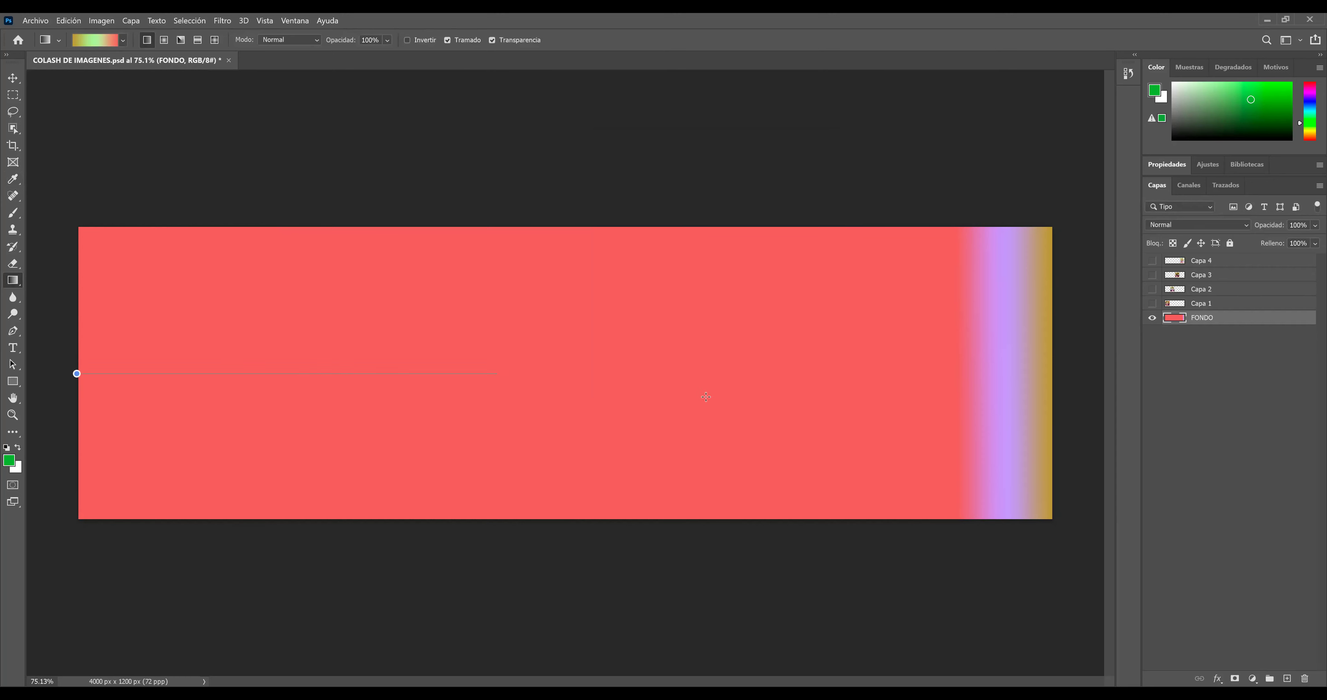
mouse_move(970, 402)
mouse_down()
mouse_move(1043, 391)
mouse_move(1005, 391)
mouse_up()
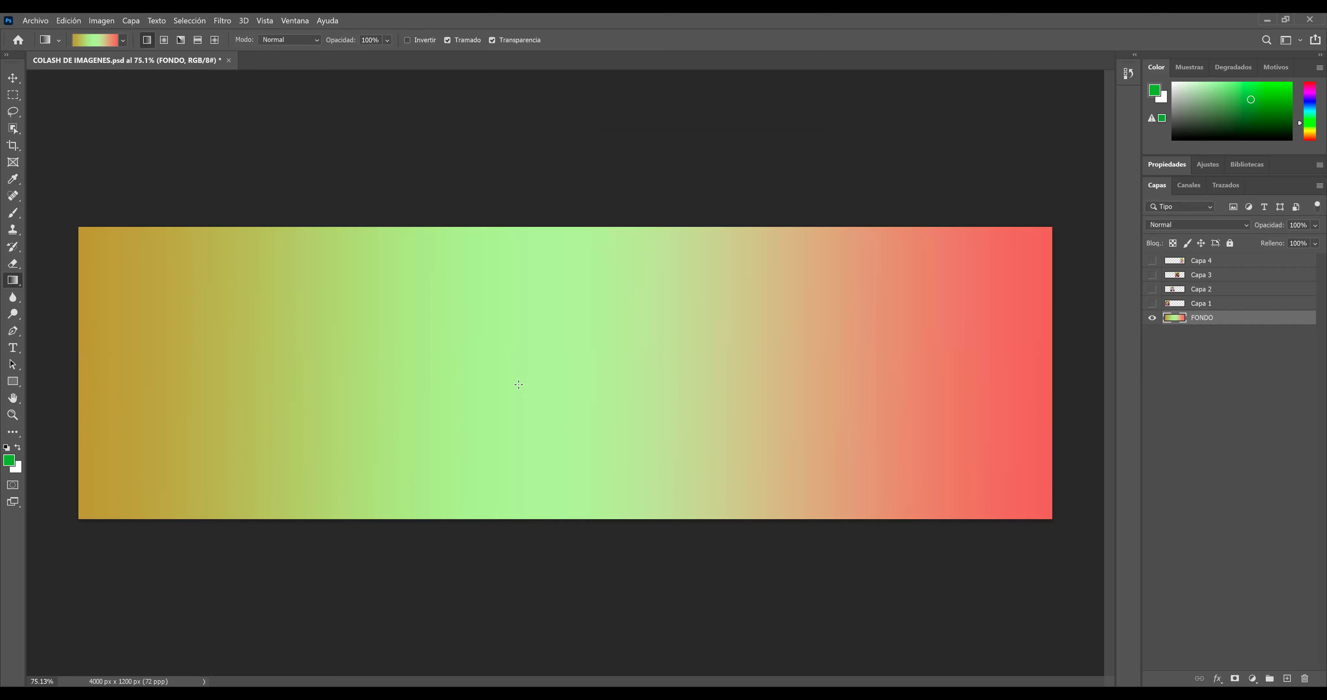
Add a dark green 3d7c28 colour stop near 47% of the gradient
click(106, 41)
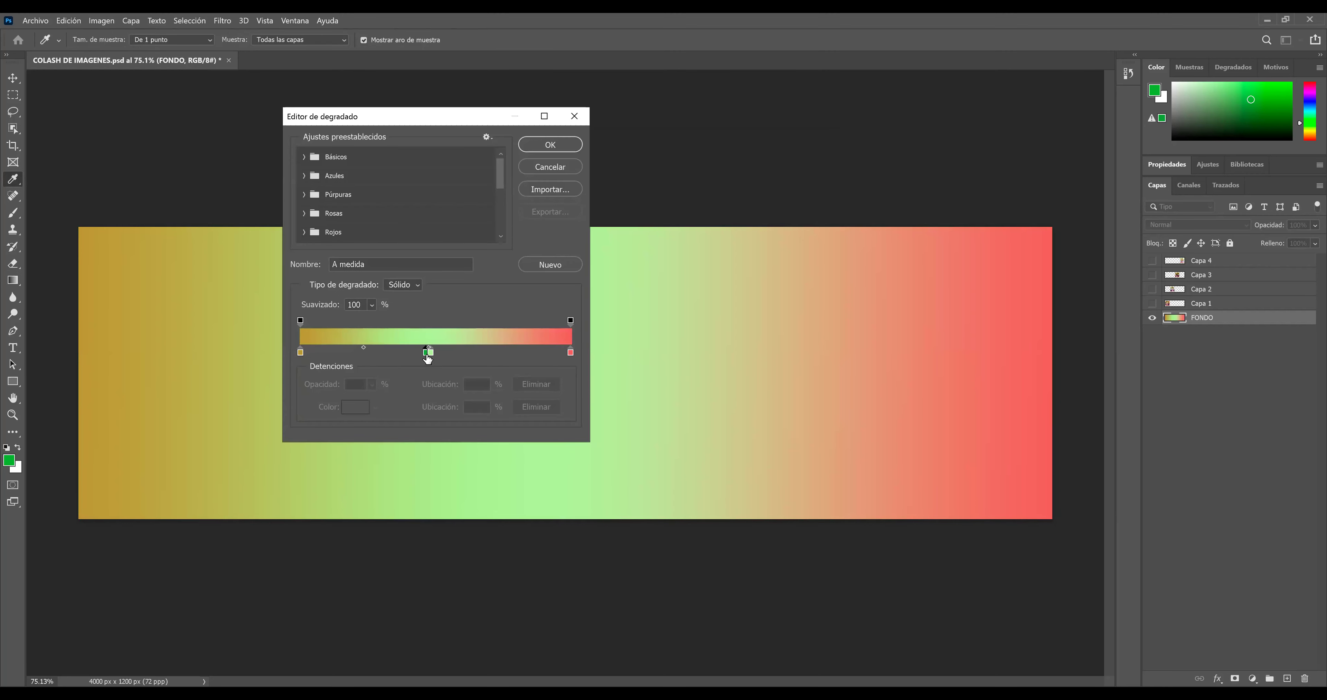
click(428, 353)
click(349, 407)
click(597, 256)
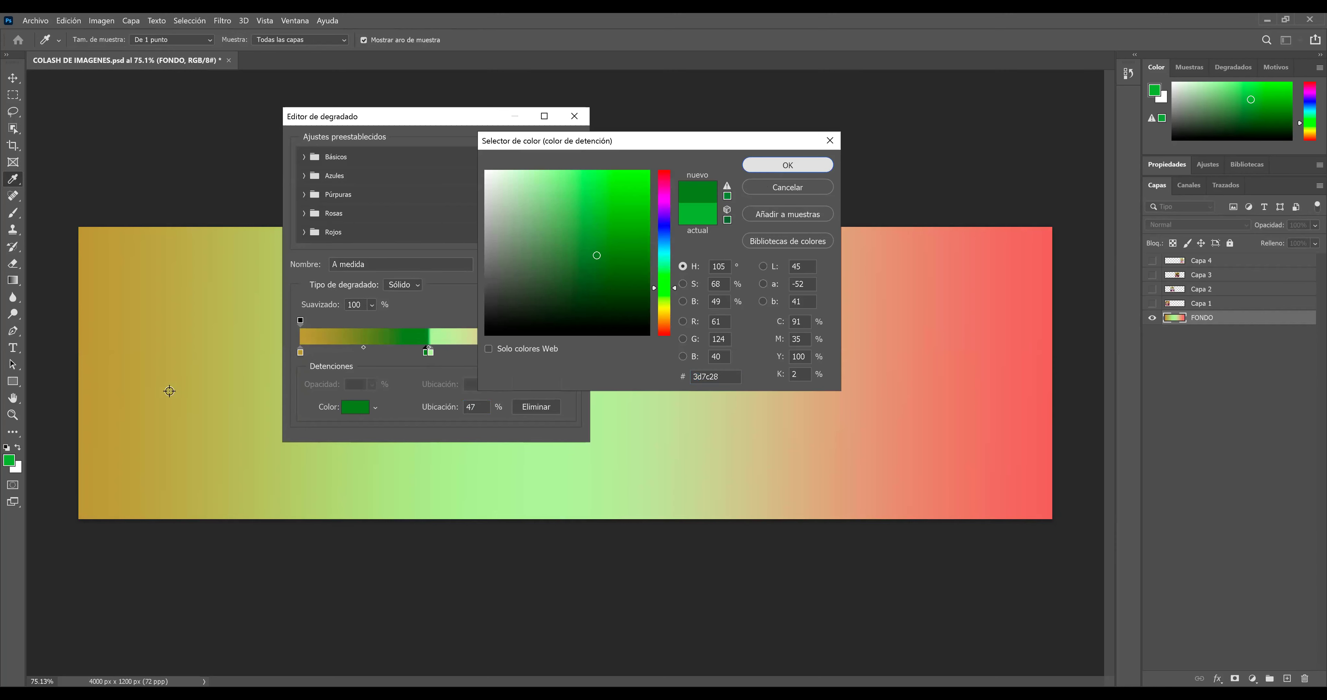
click(770, 166)
click(523, 147)
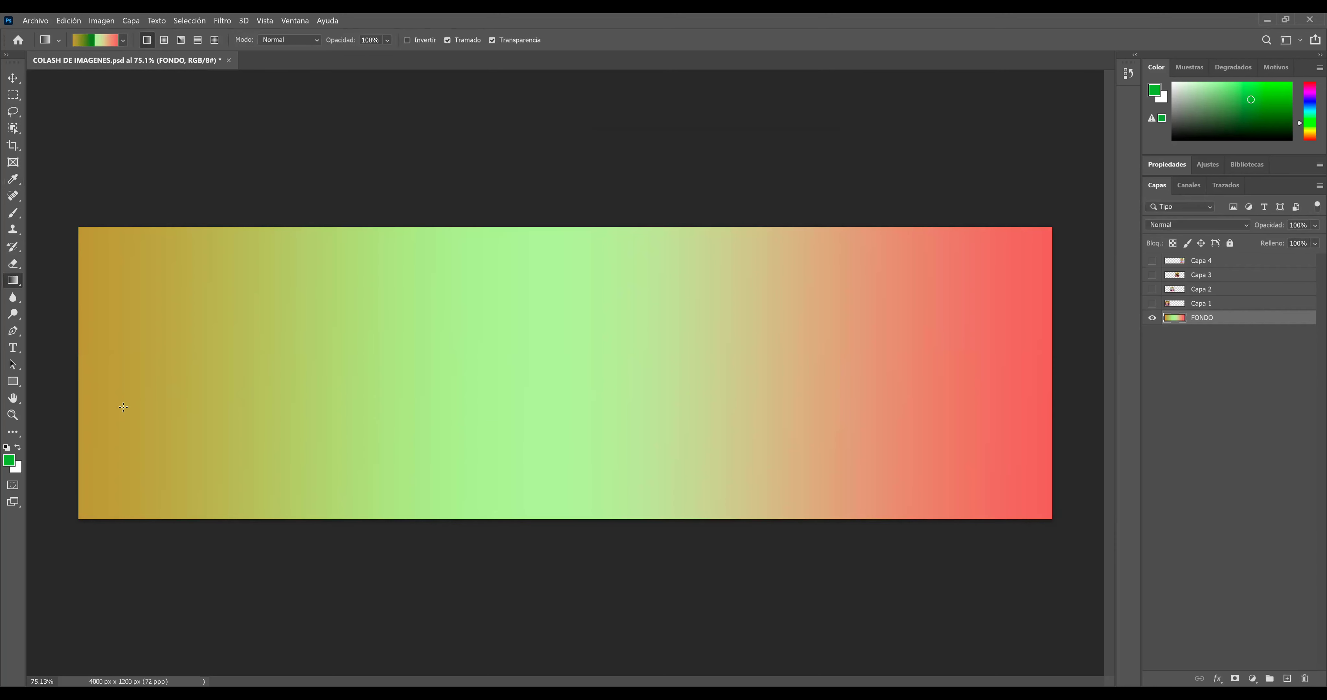
Remove the light-green stop and refill FONDO left to right with gold, deep green, coral
drag(78, 368, 1074, 371)
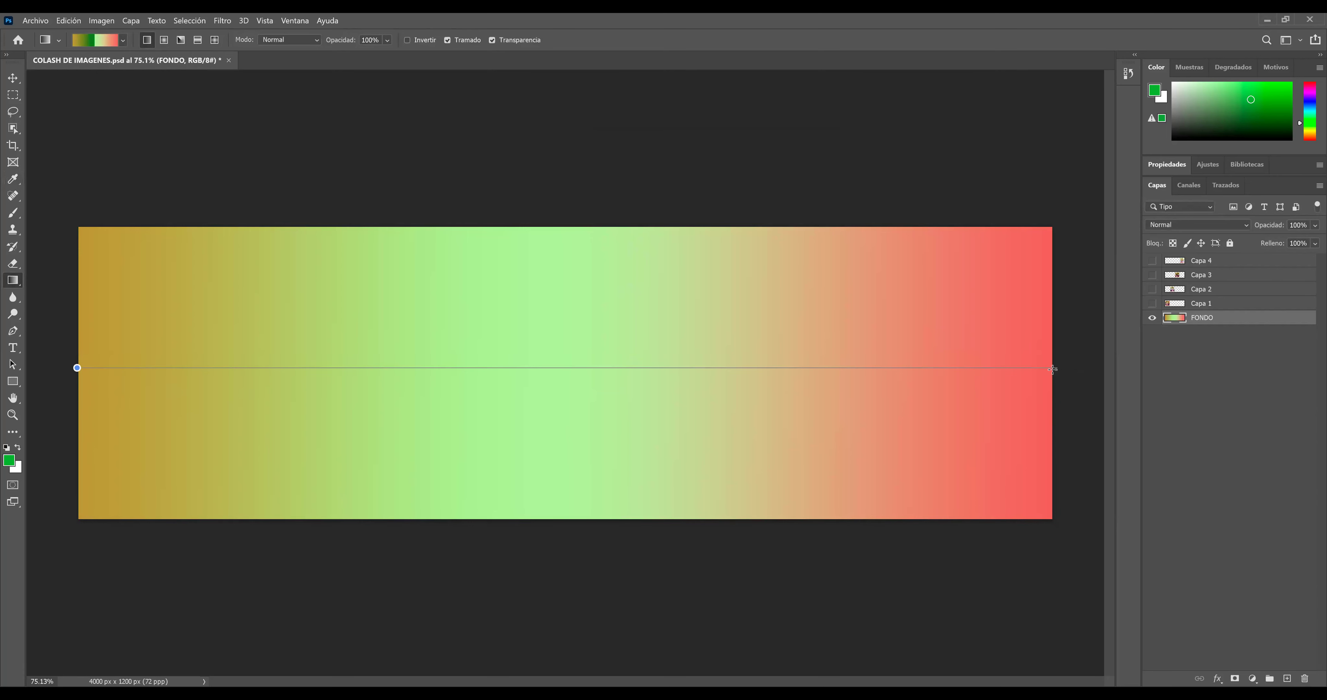
drag(1050, 369, 1050, 369)
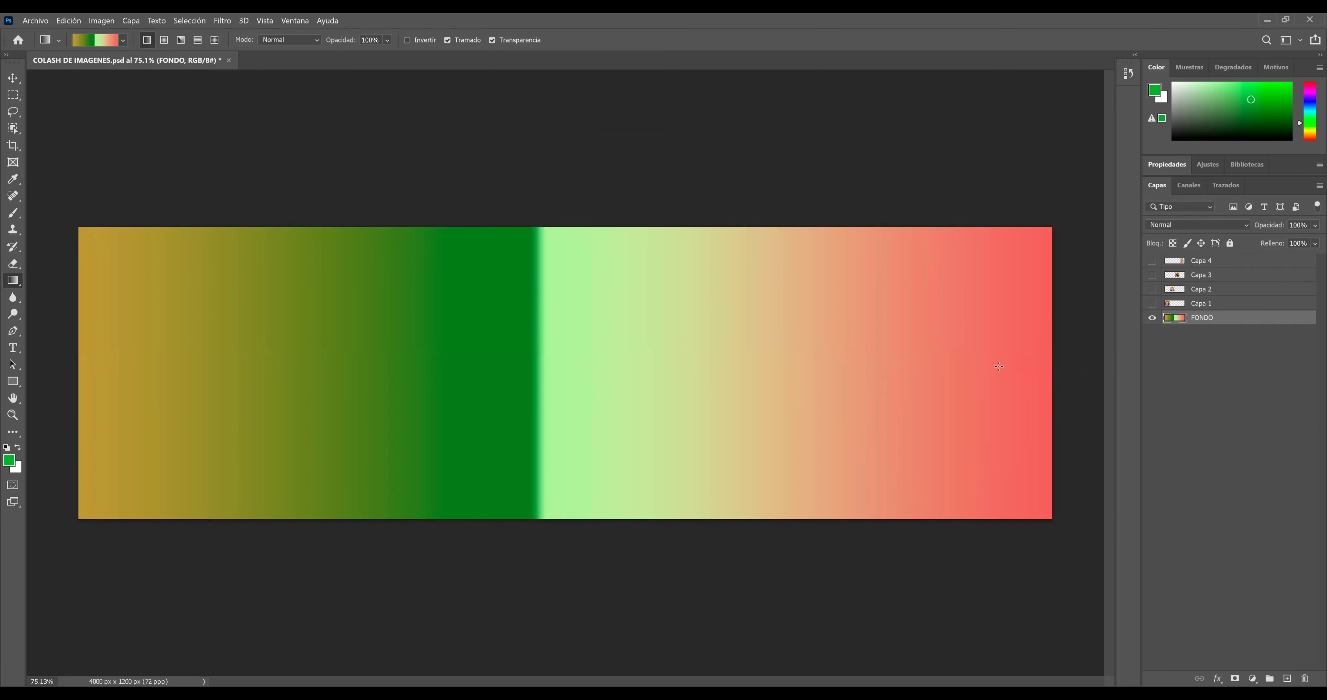
drag(86, 364, 1054, 363)
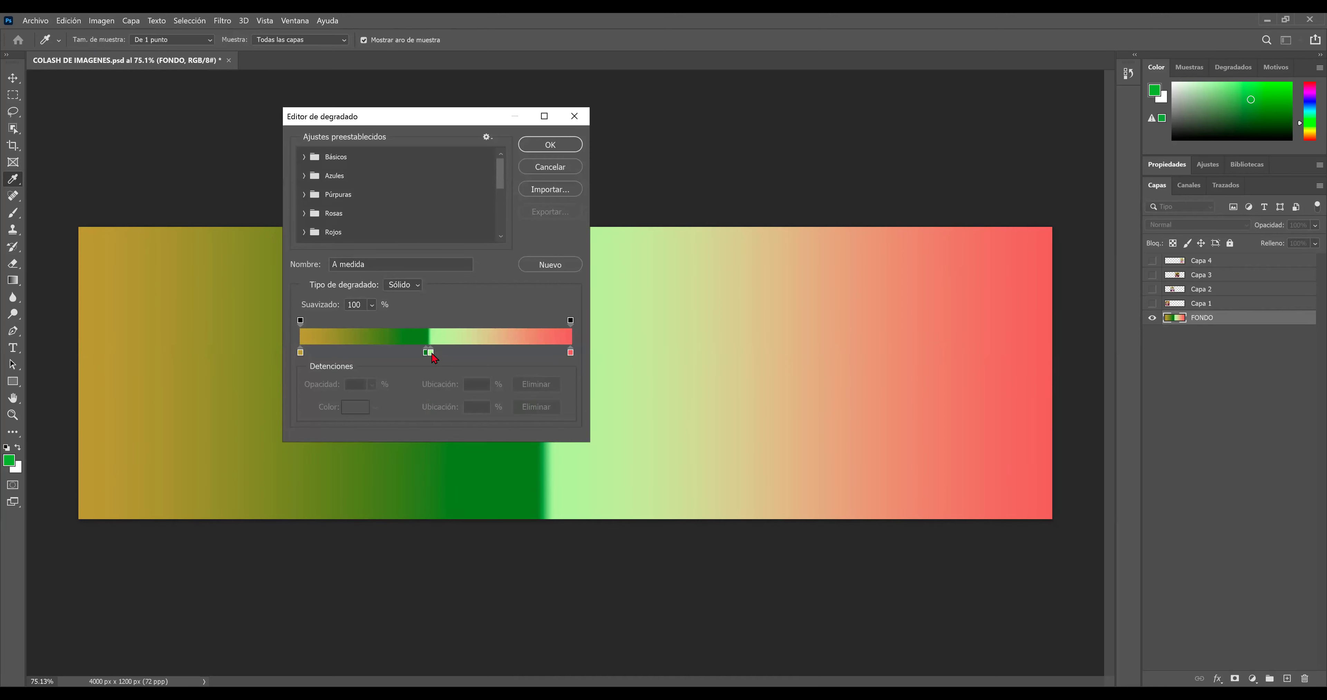
drag(431, 354, 446, 367)
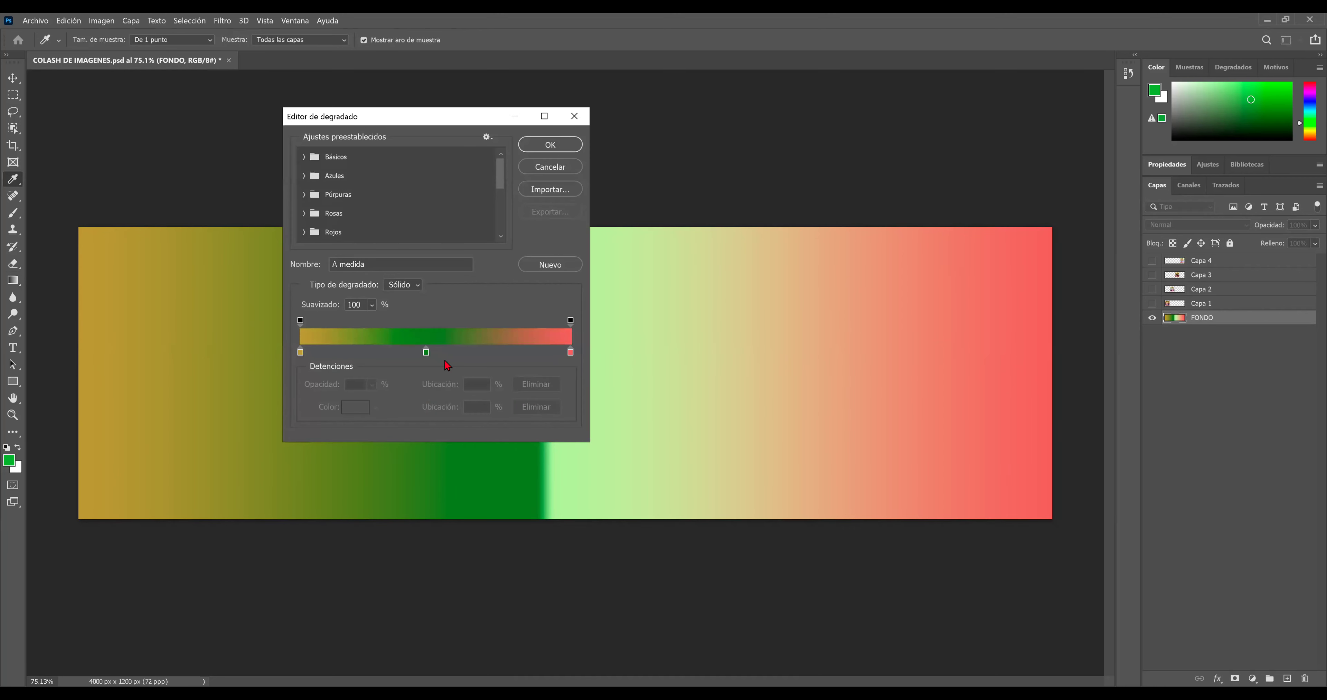
click(557, 148)
drag(80, 377, 1052, 375)
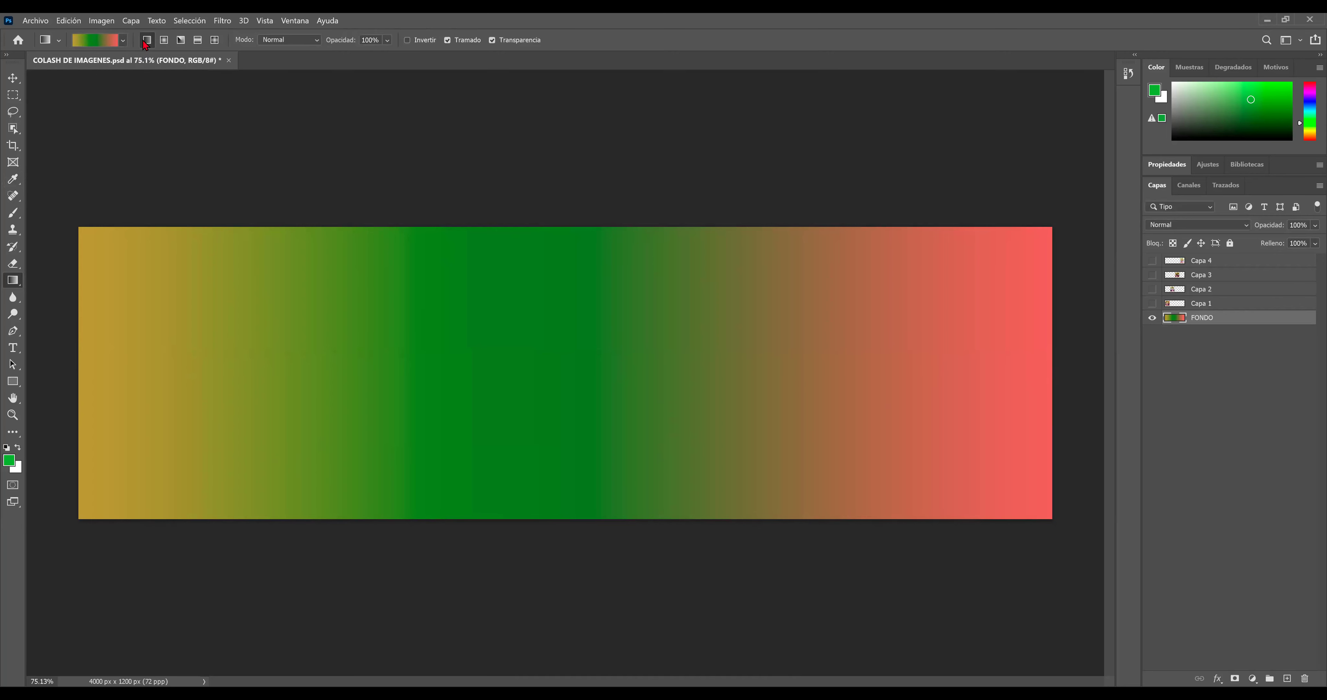
Switch to a radial gradient and keep the large fill centred on the top-right corner
click(162, 43)
drag(77, 227, 1033, 509)
drag(1040, 505, 1039, 505)
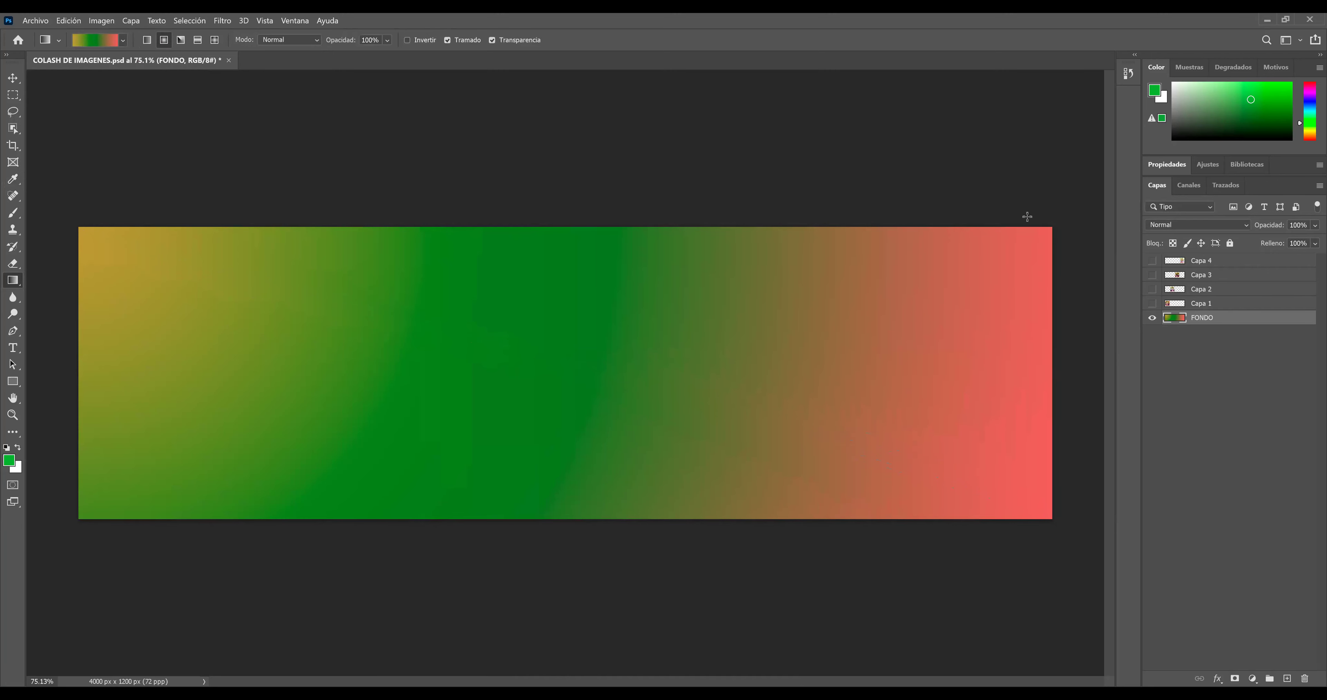
drag(1047, 233, 430, 383)
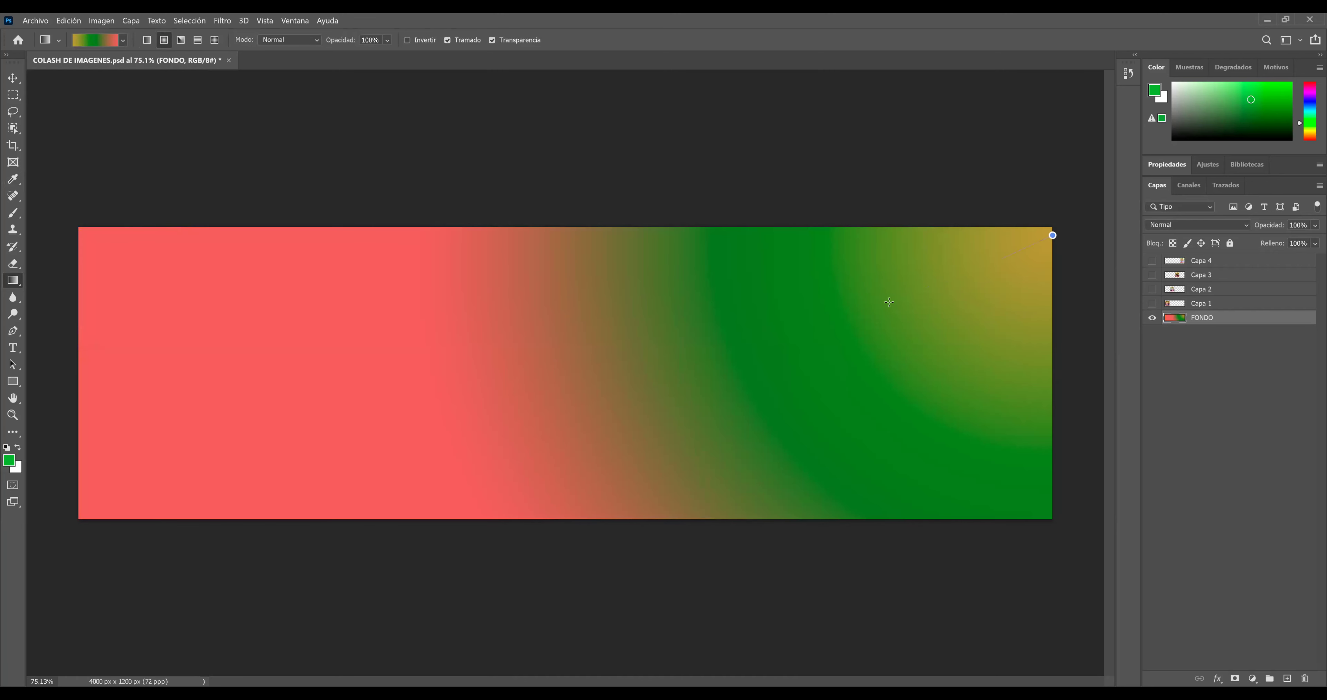
key(ctrl+z)
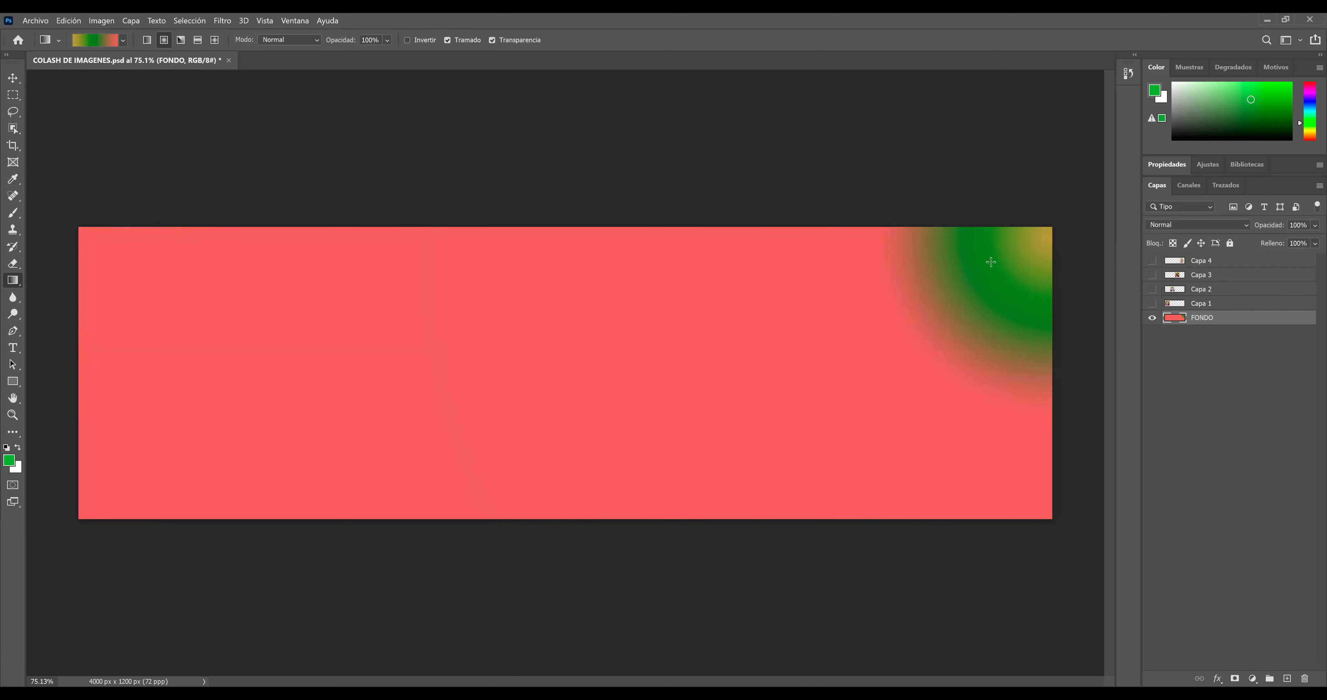
key(ctrl+shift+z)
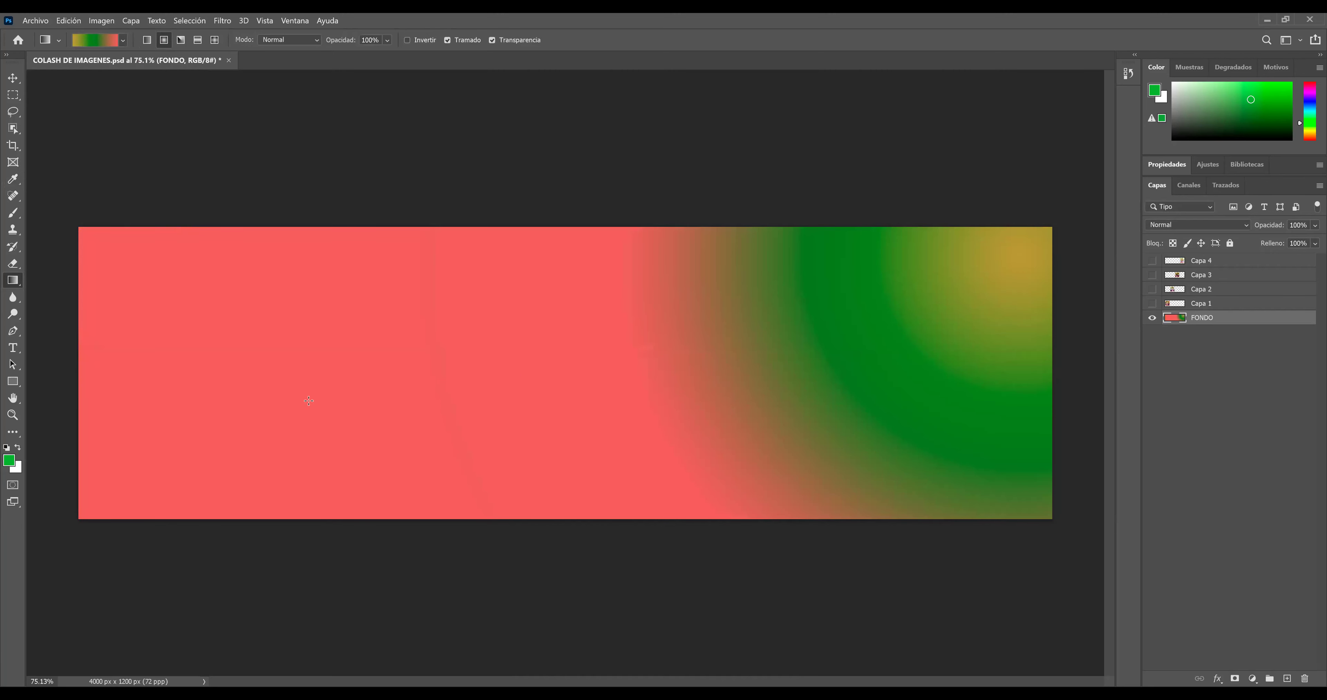
Change the gradient's starting colour stop to pale cream
click(102, 48)
click(300, 352)
click(355, 407)
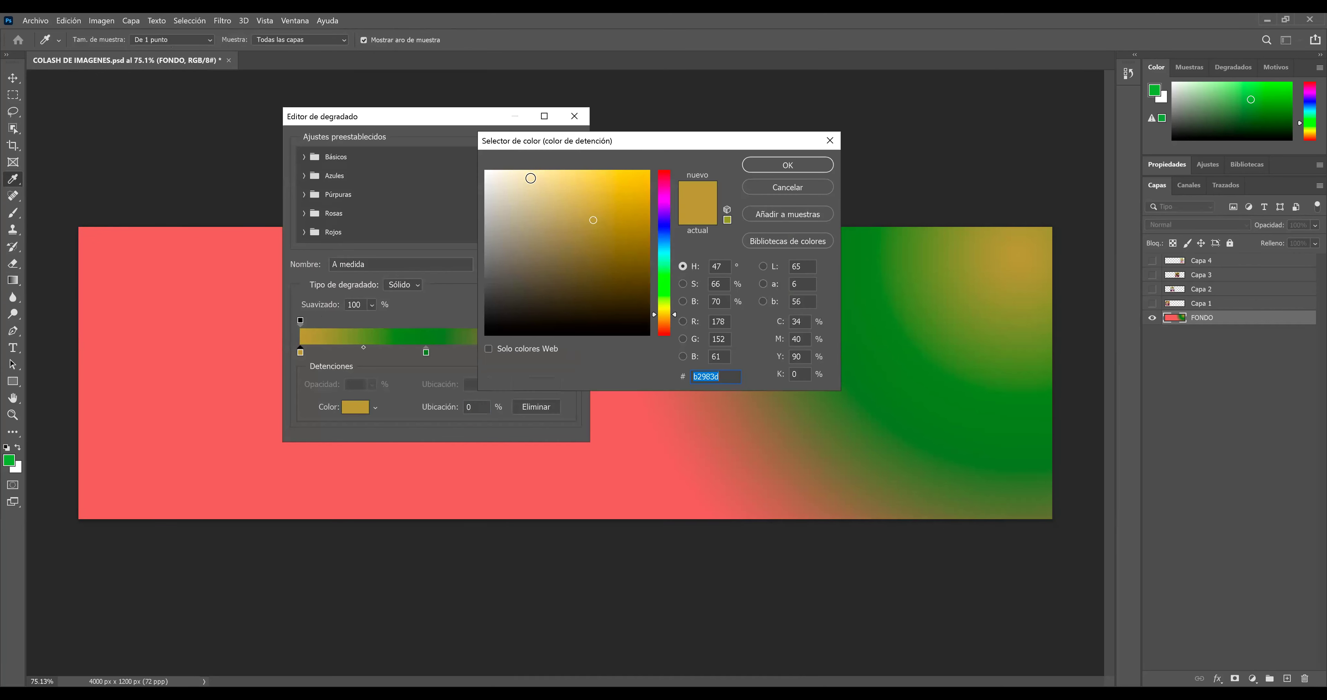
click(530, 178)
click(812, 165)
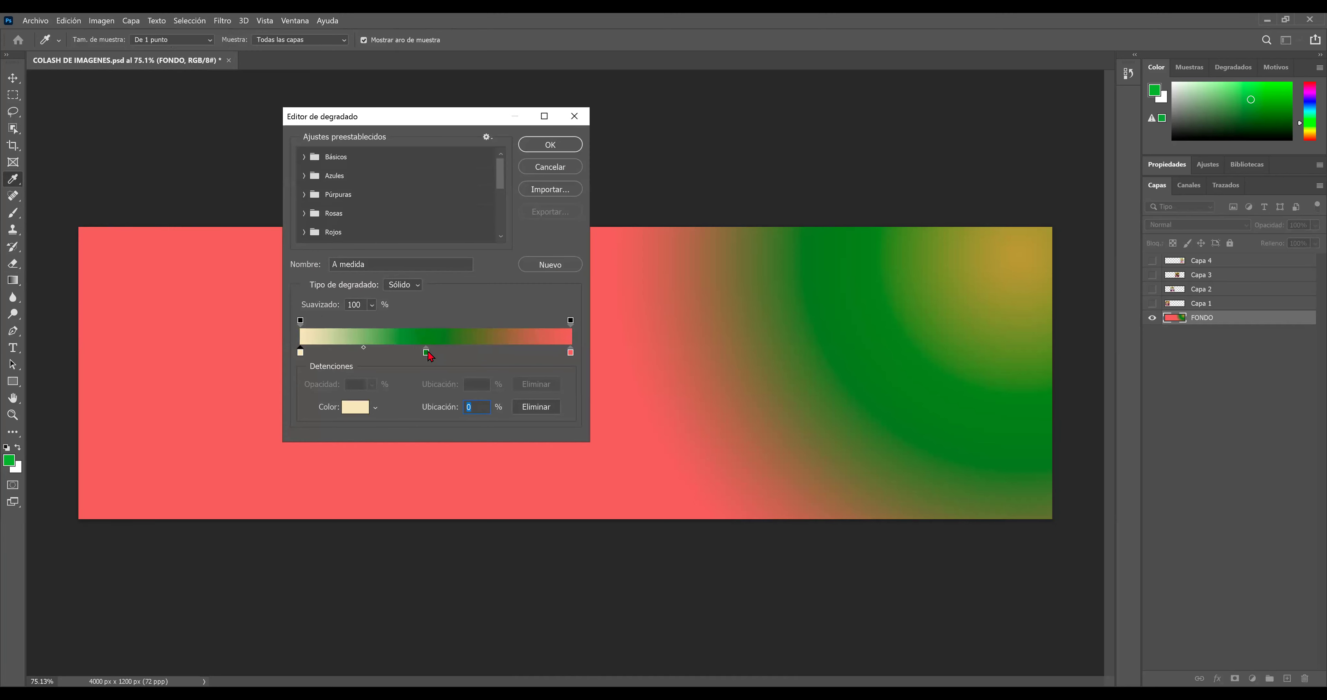
Change the middle stop to bright green 89f548 and confirm the gradient
click(426, 353)
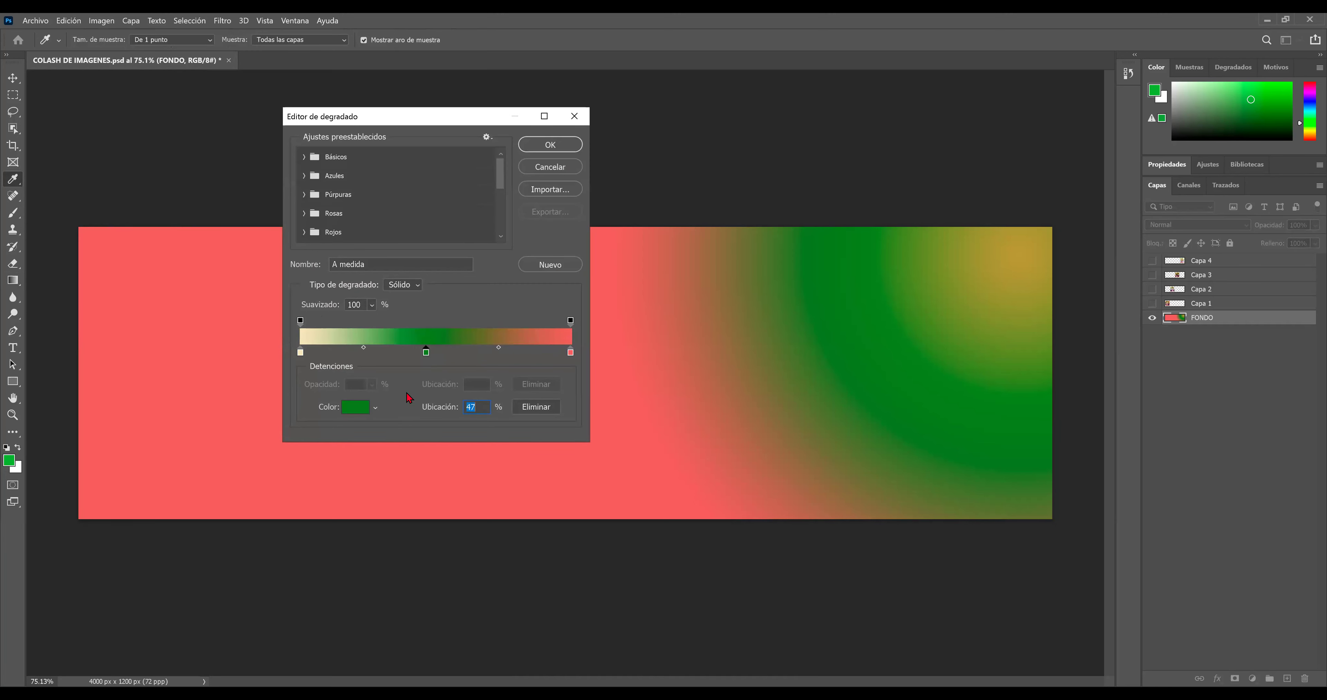
click(348, 411)
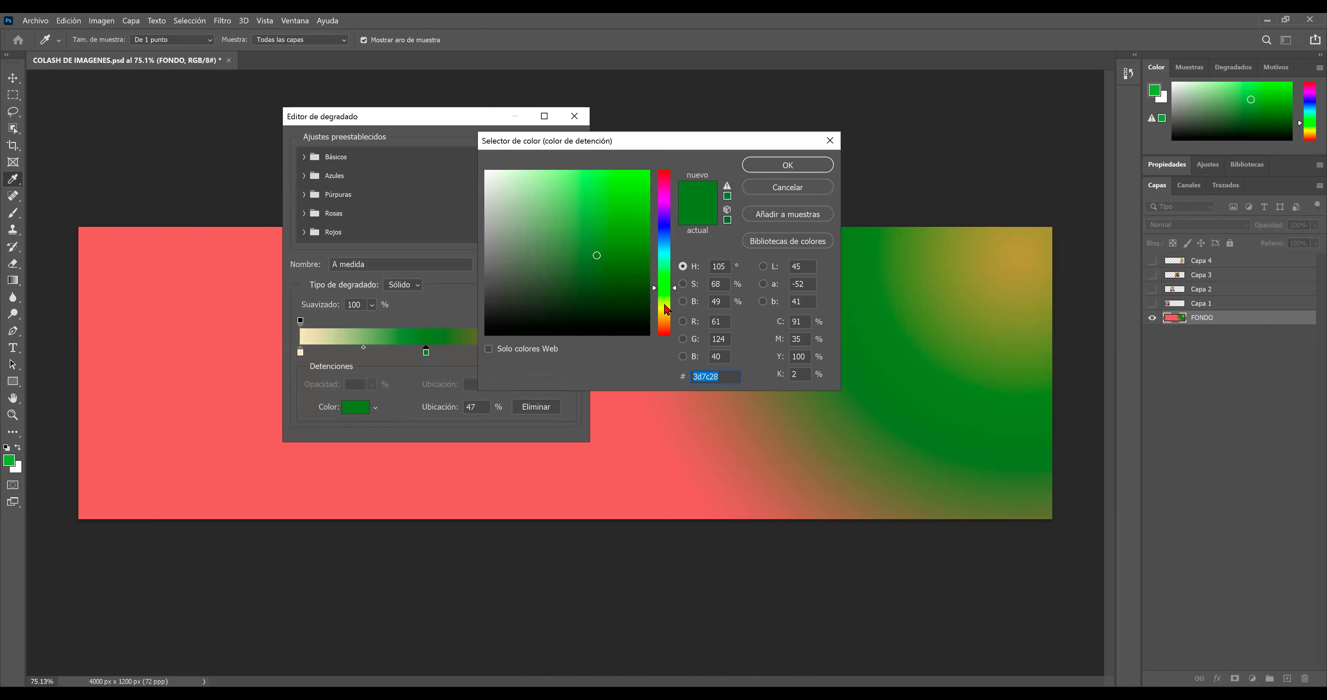
drag(667, 310, 665, 291)
click(607, 178)
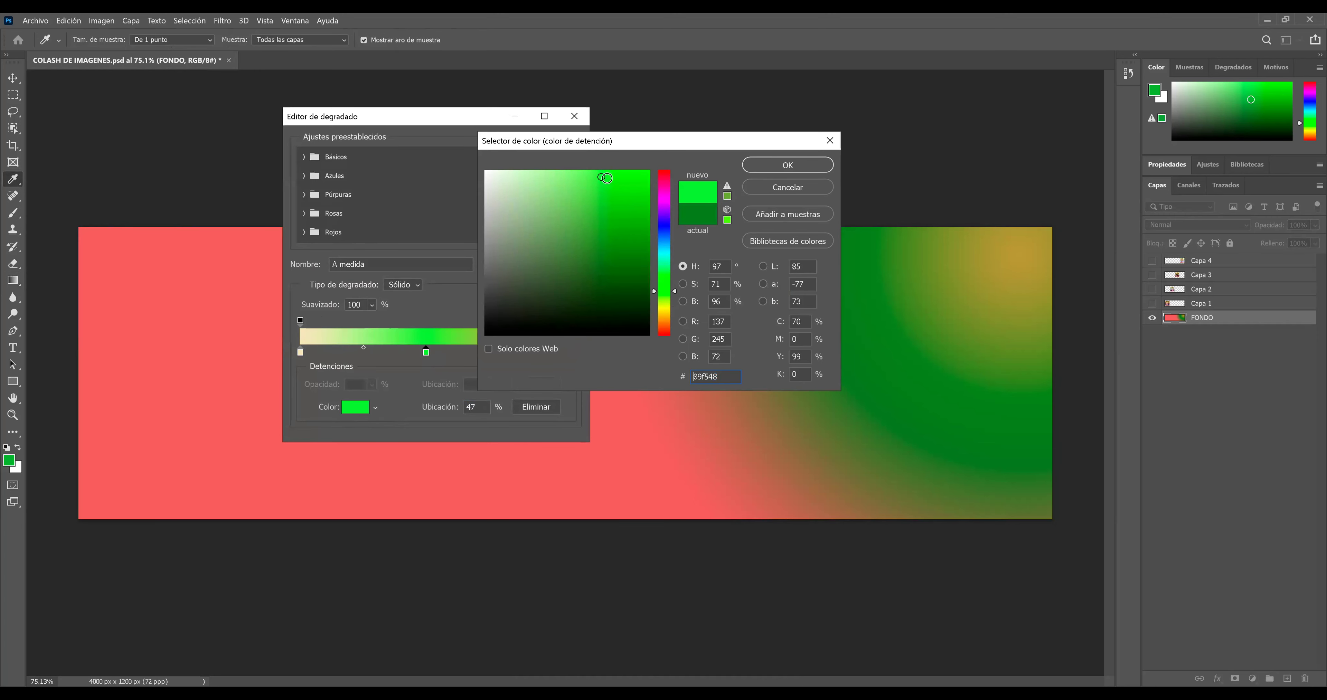
click(768, 166)
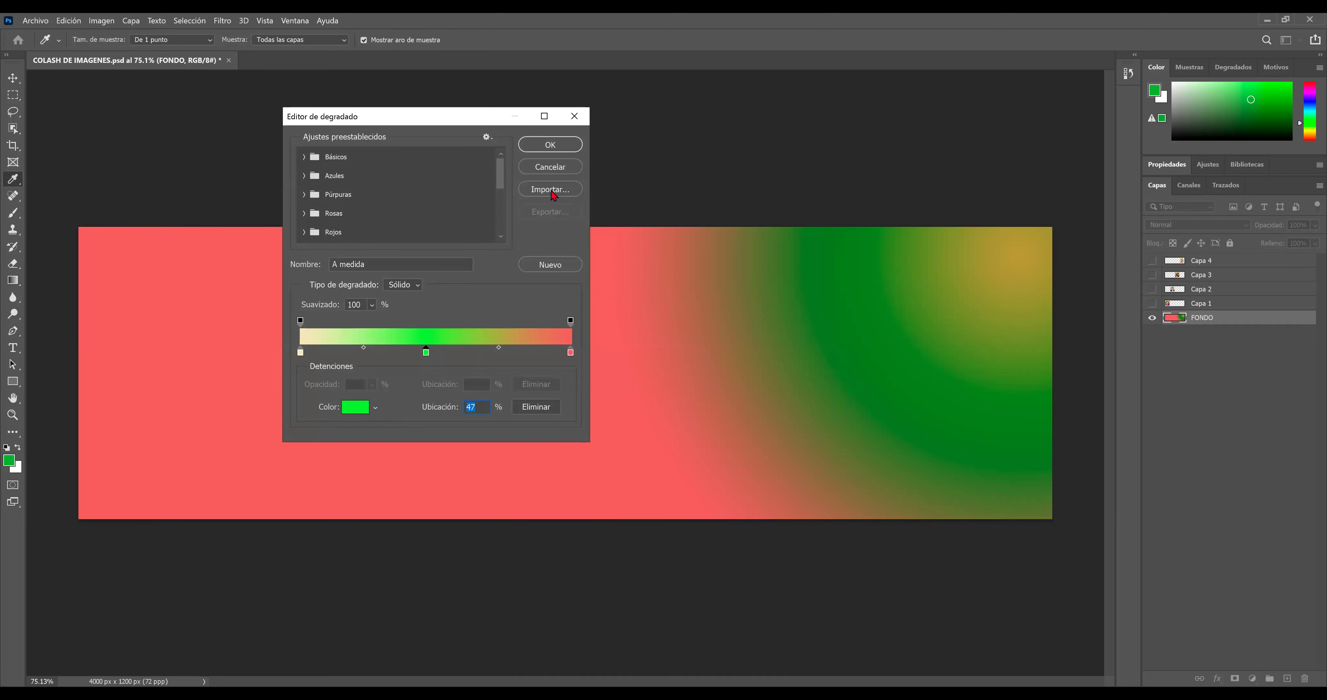
click(550, 145)
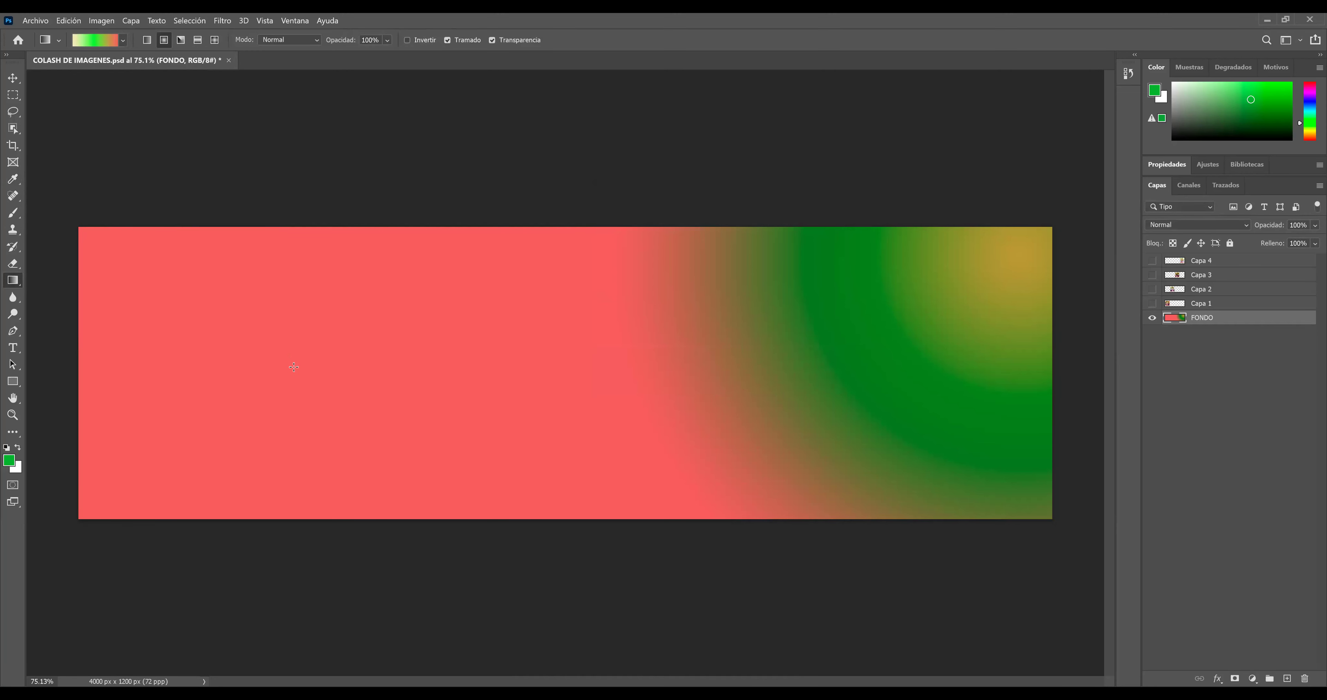
Redraw the radial gradient repeatedly, settling on a cream-green burst near the top centre
drag(83, 232, 289, 370)
drag(135, 250, 465, 400)
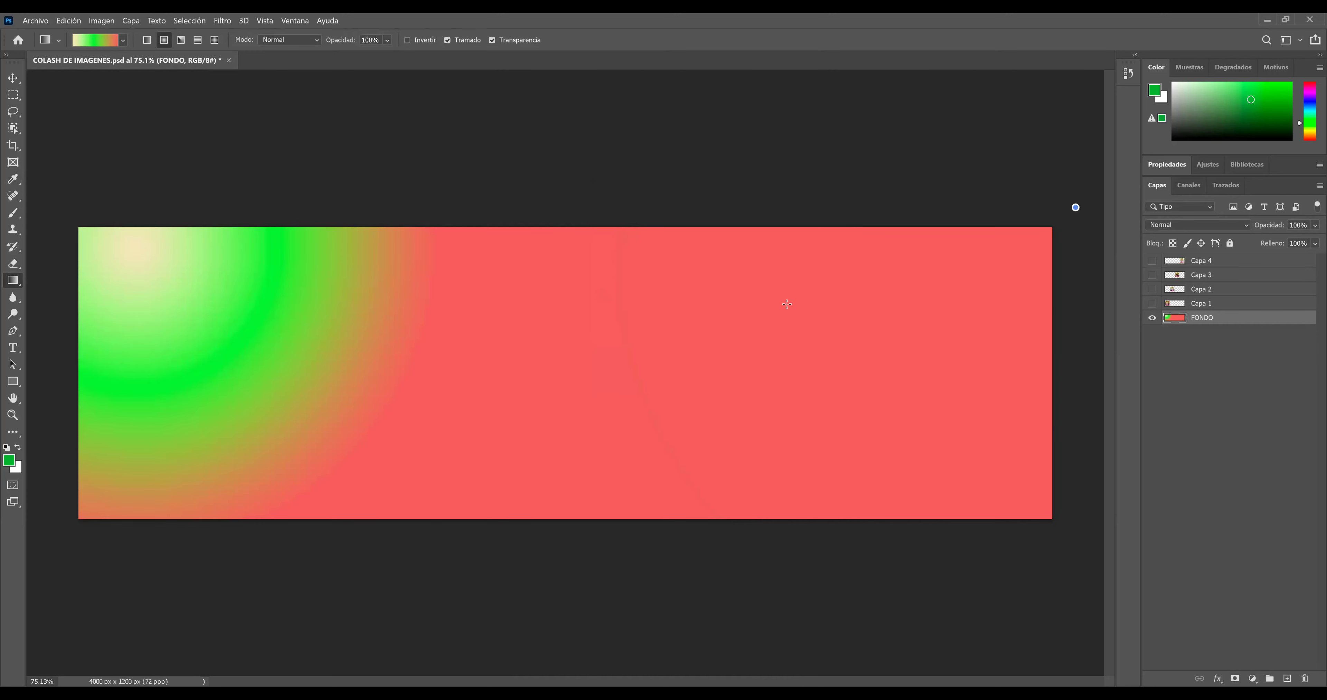
drag(1076, 208, 614, 350)
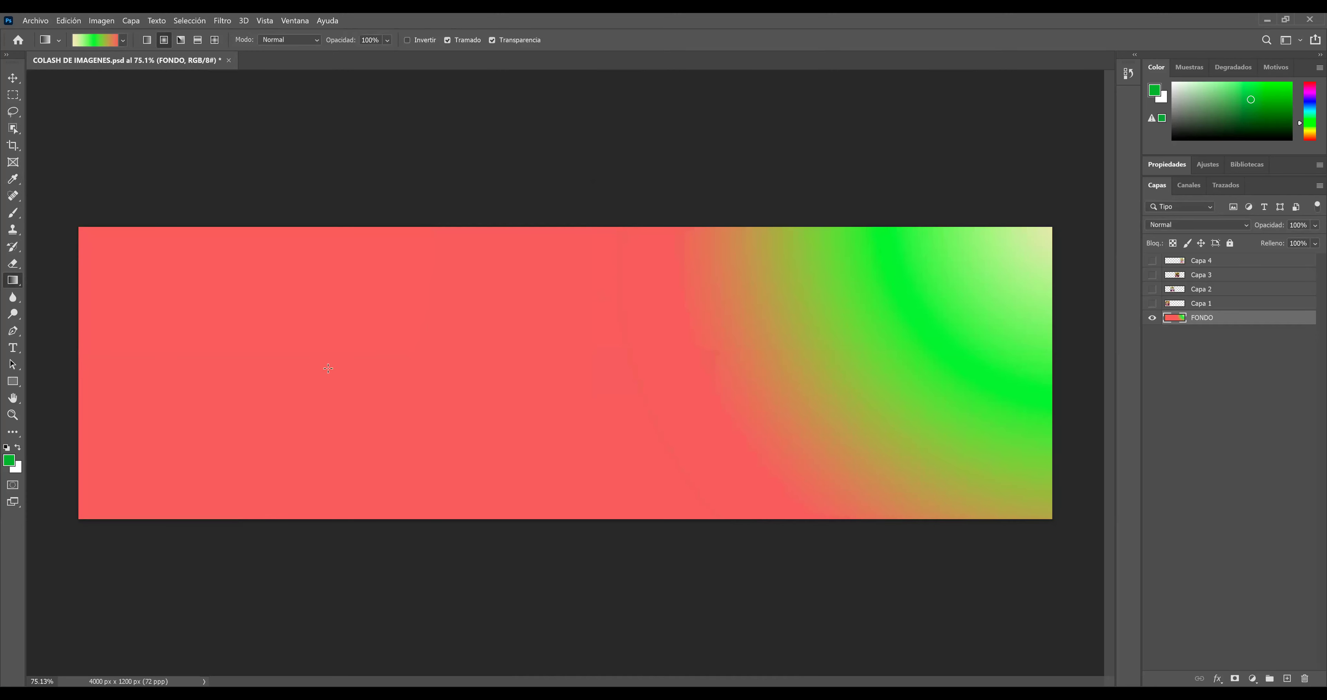
drag(773, 270, 271, 390)
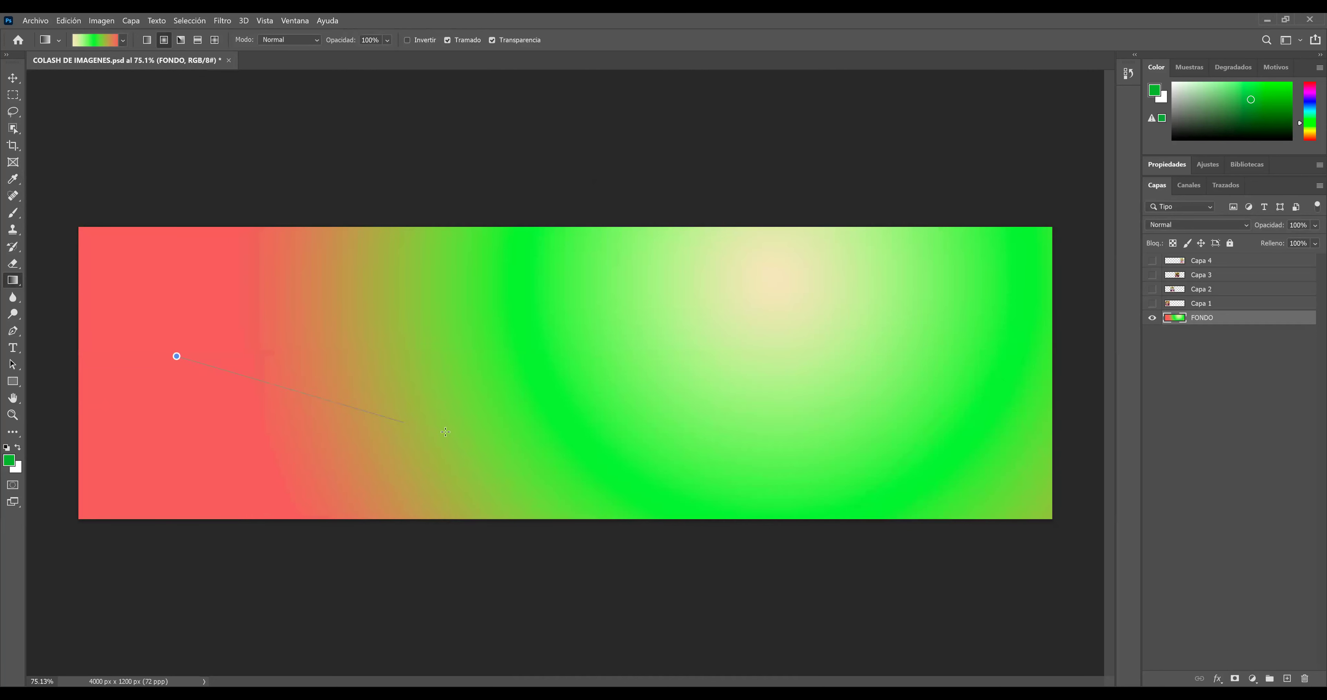
drag(171, 354, 466, 383)
drag(532, 345, 520, 373)
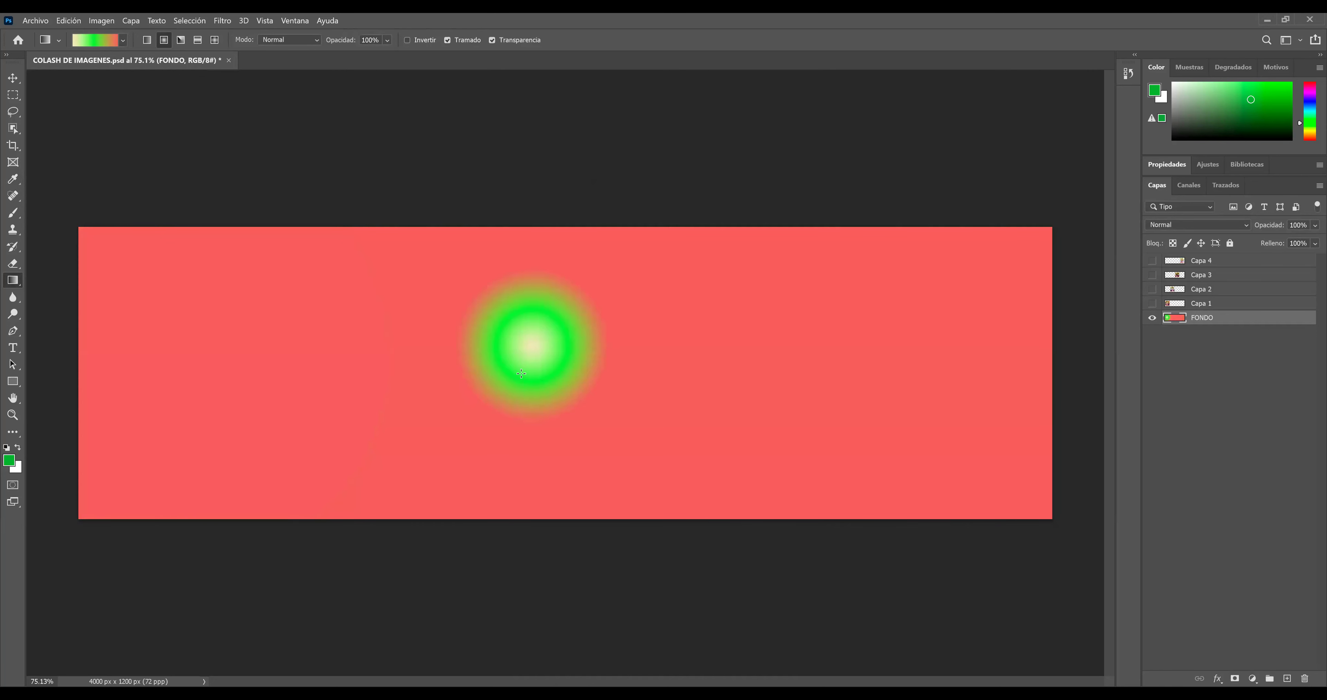
drag(351, 299, 387, 351)
drag(640, 322, 711, 325)
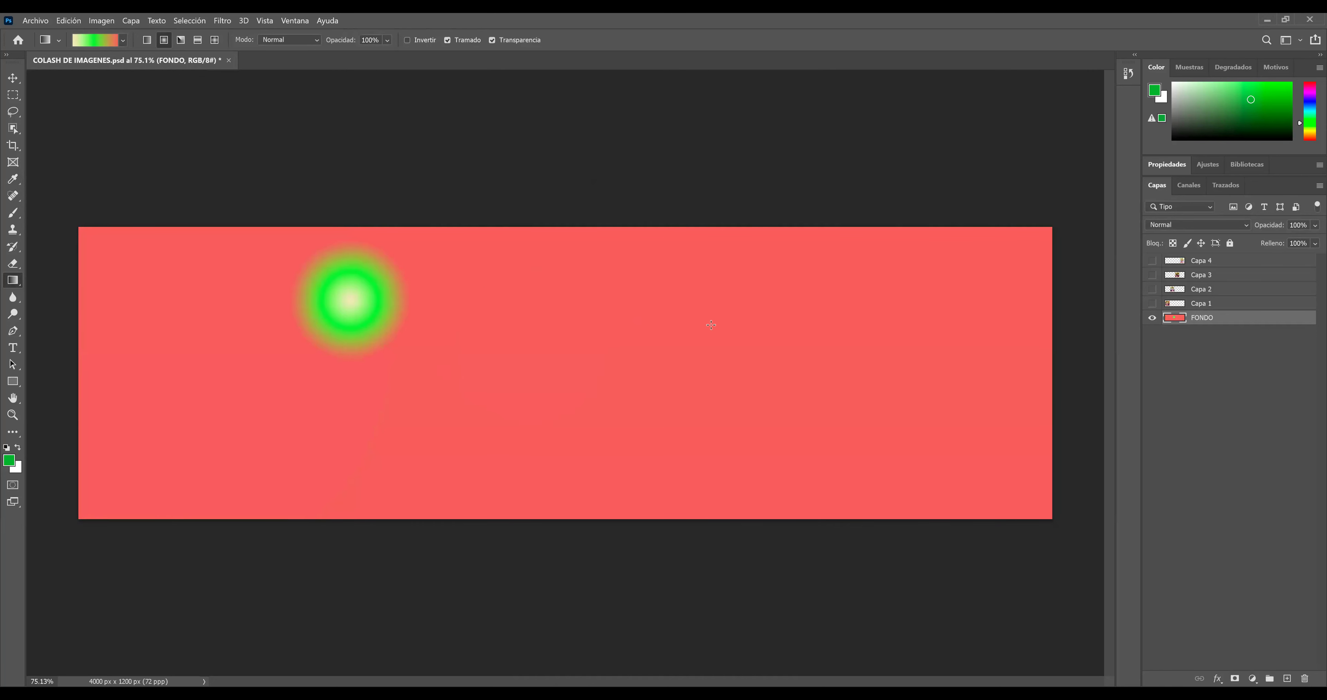
drag(665, 406, 778, 412)
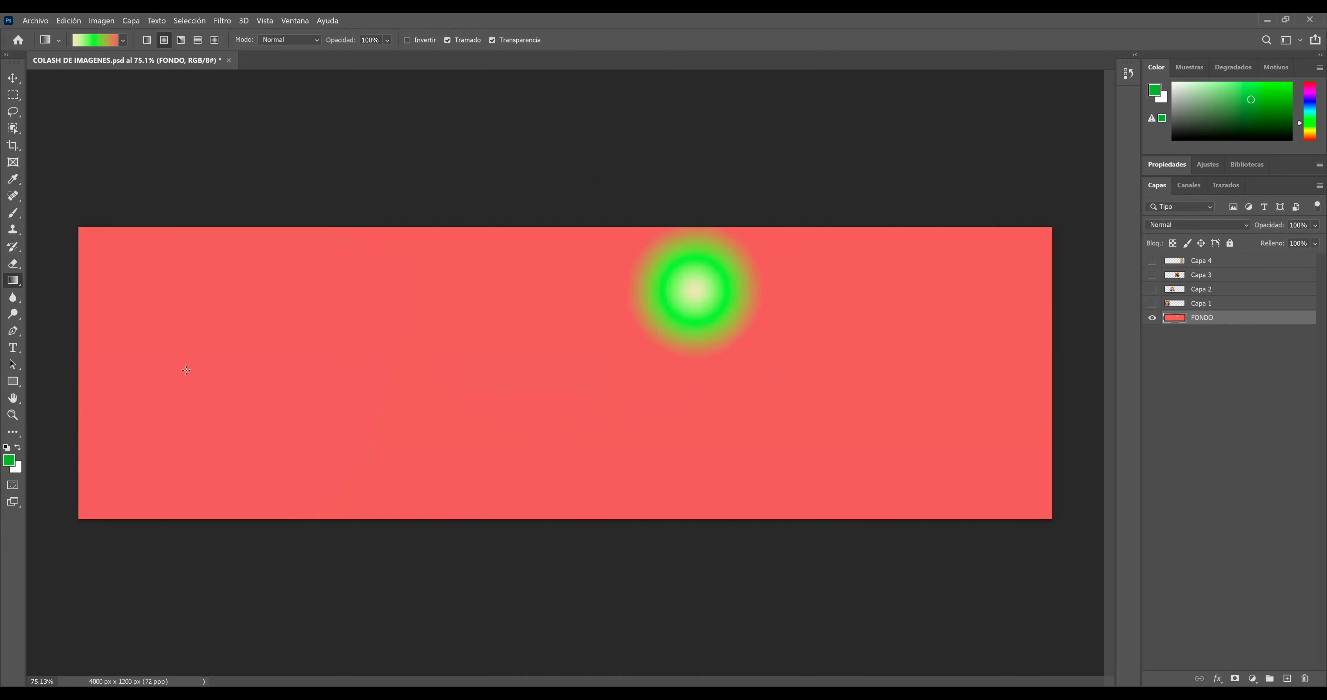
drag(928, 293, 400, 300)
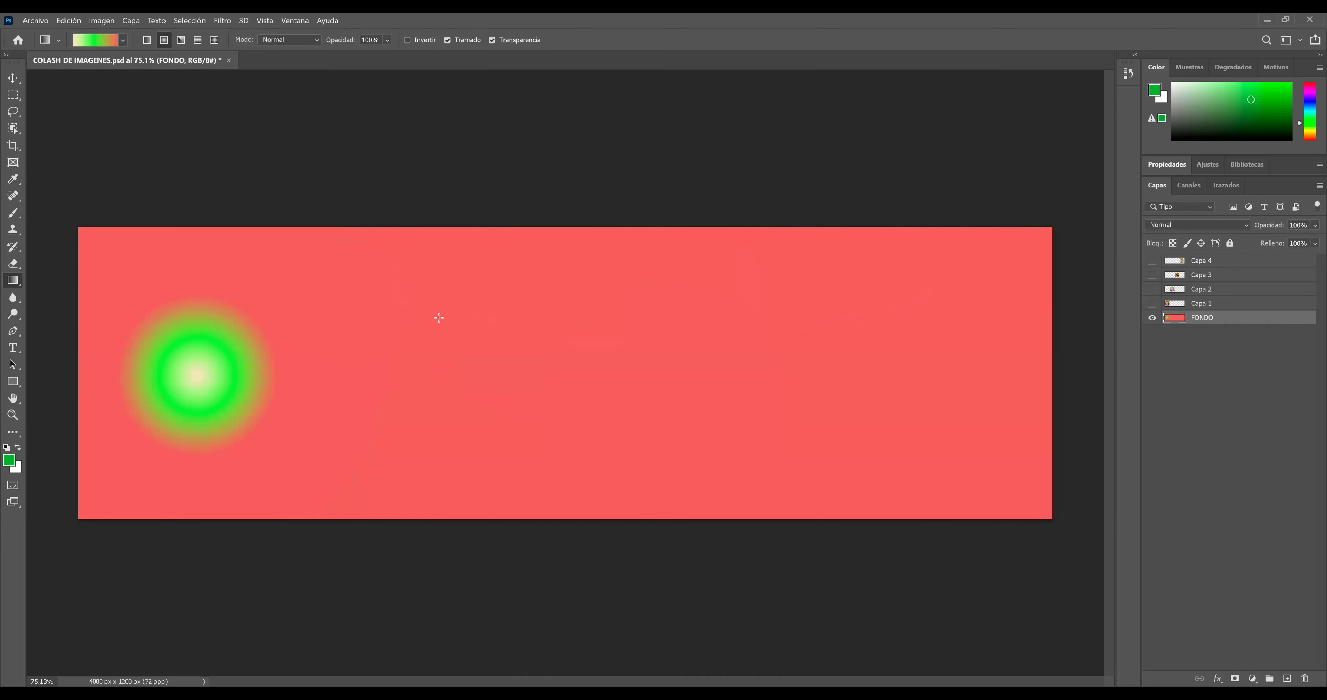
drag(678, 329, 290, 401)
key(ctrl+z)
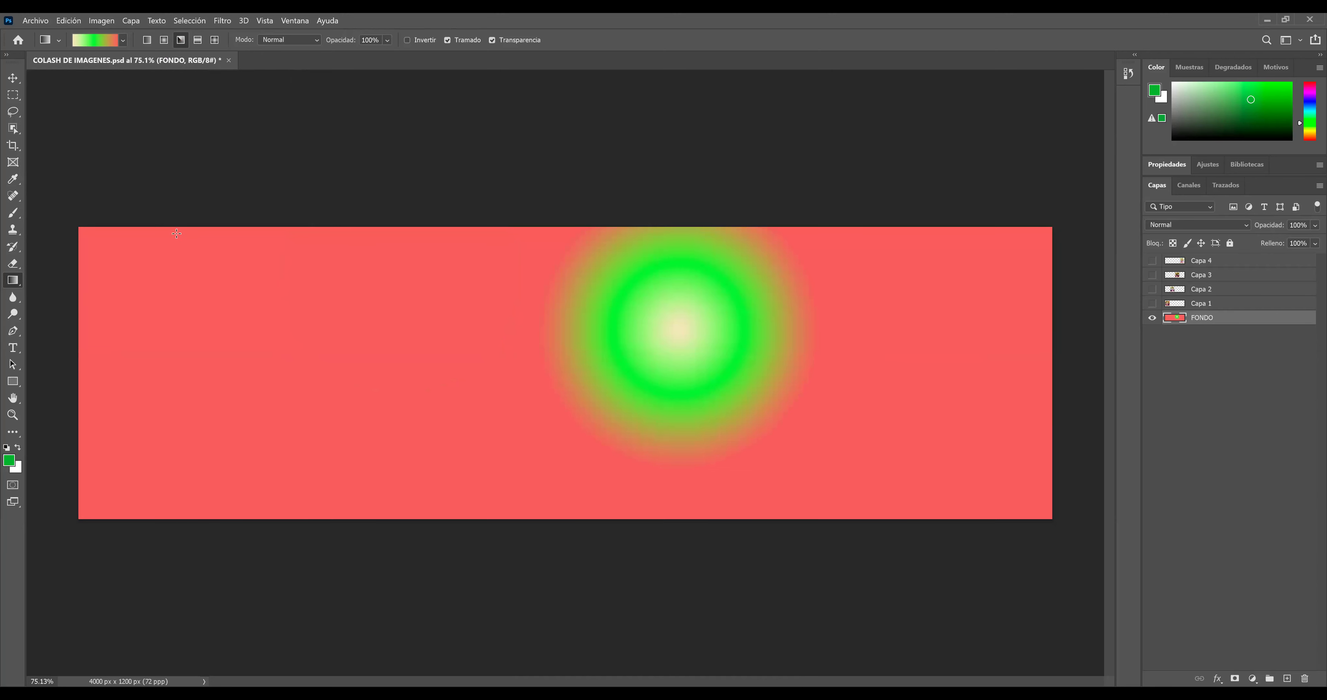
Fill the background with an angle gradient centred right of middle
drag(109, 228, 298, 330)
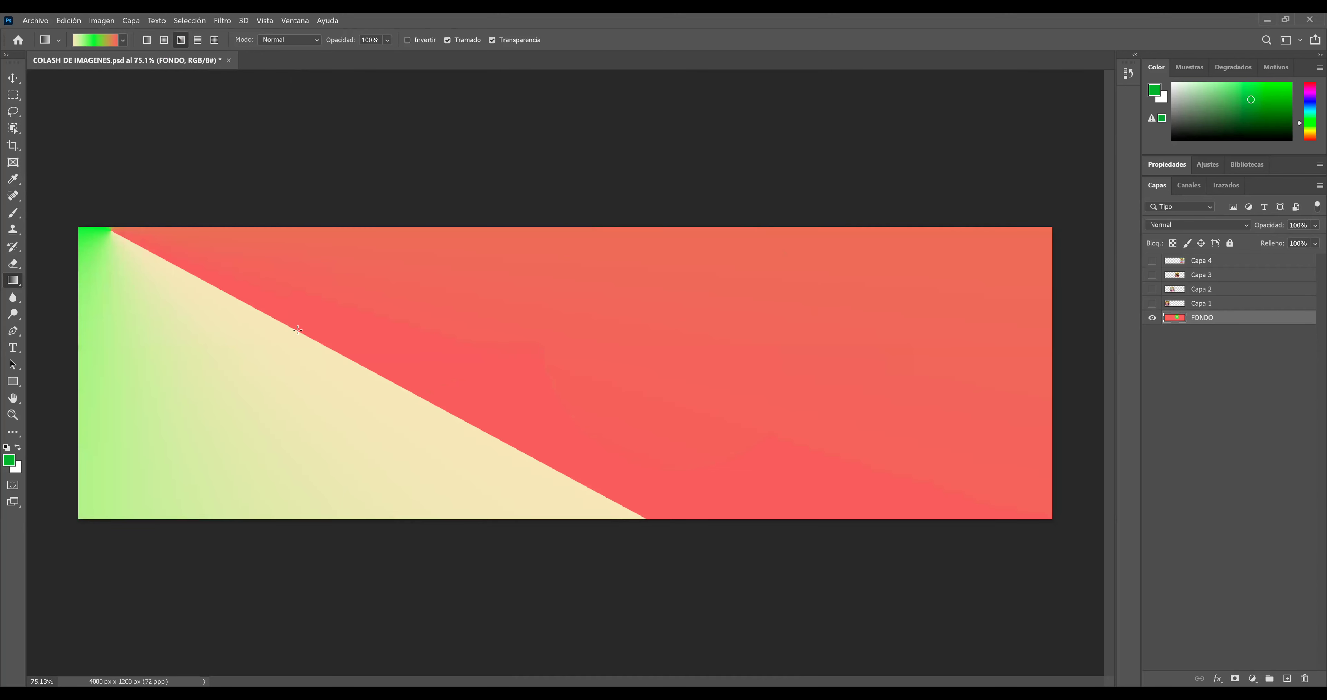
drag(539, 228, 365, 317)
drag(305, 268, 432, 320)
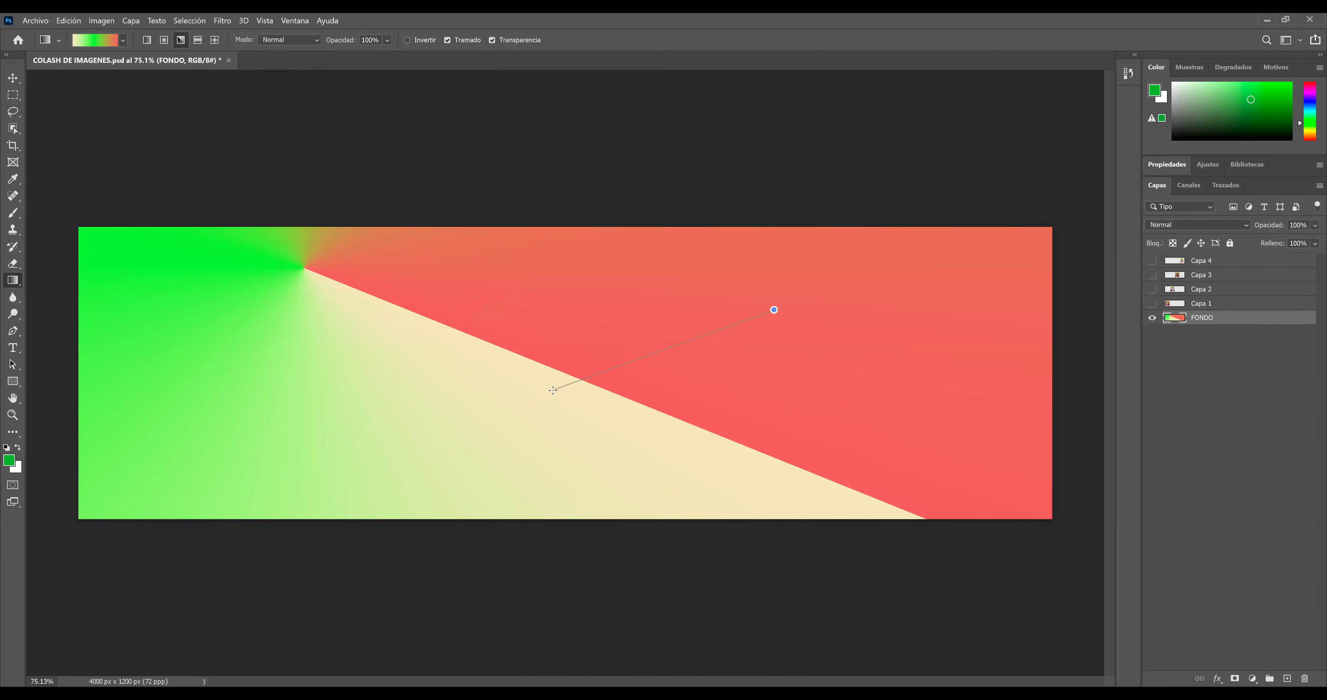
drag(553, 390, 546, 387)
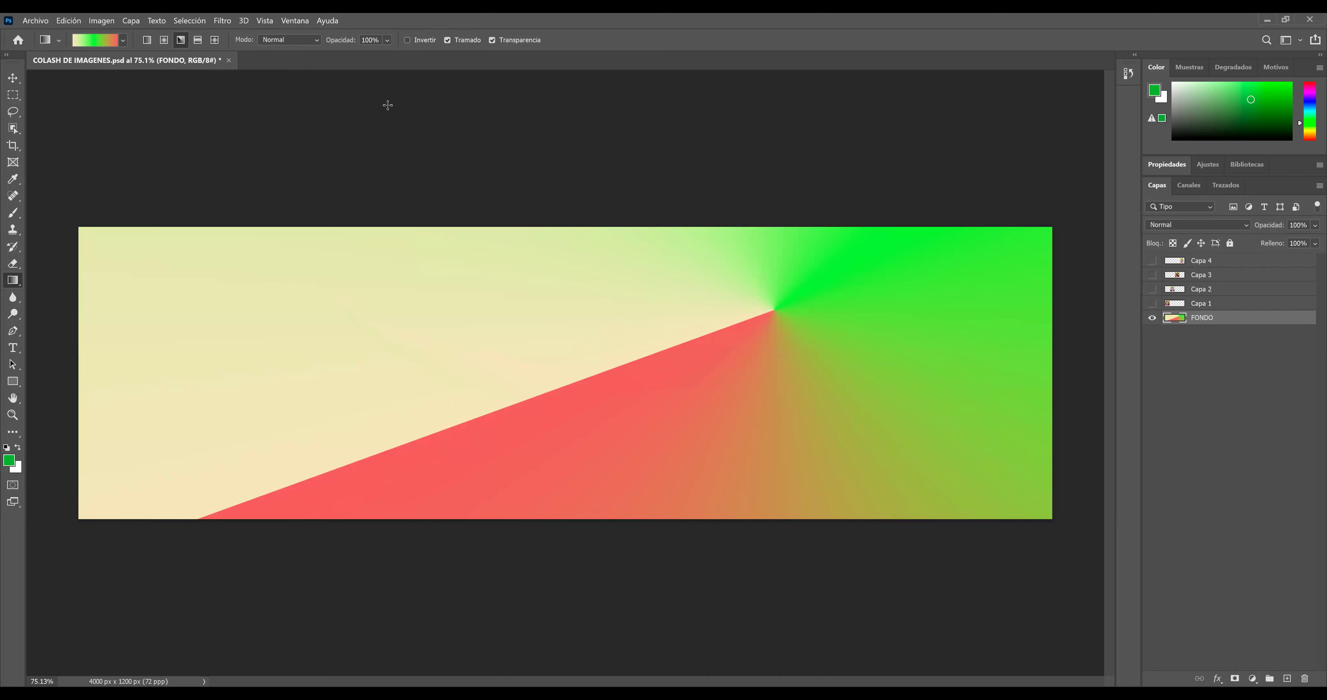
Redraw the background as a reflected gradient centred further right
click(198, 41)
drag(162, 325, 489, 341)
drag(811, 308, 509, 308)
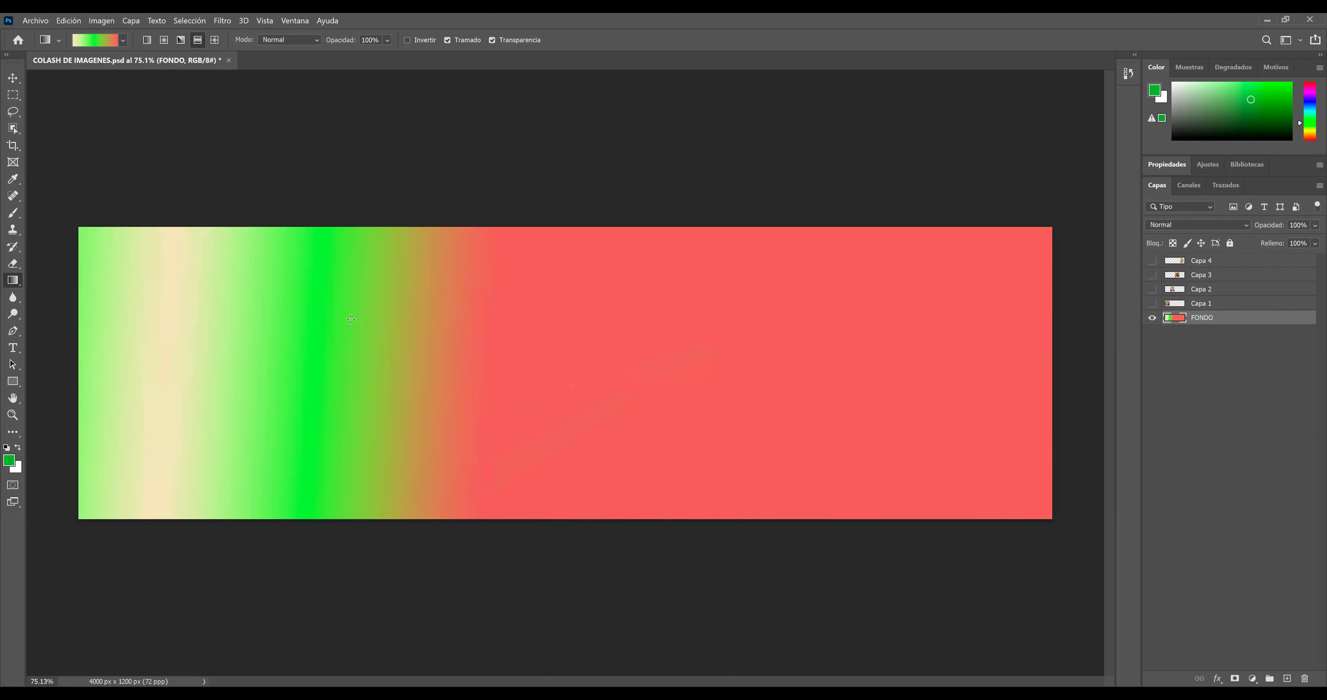
click(215, 42)
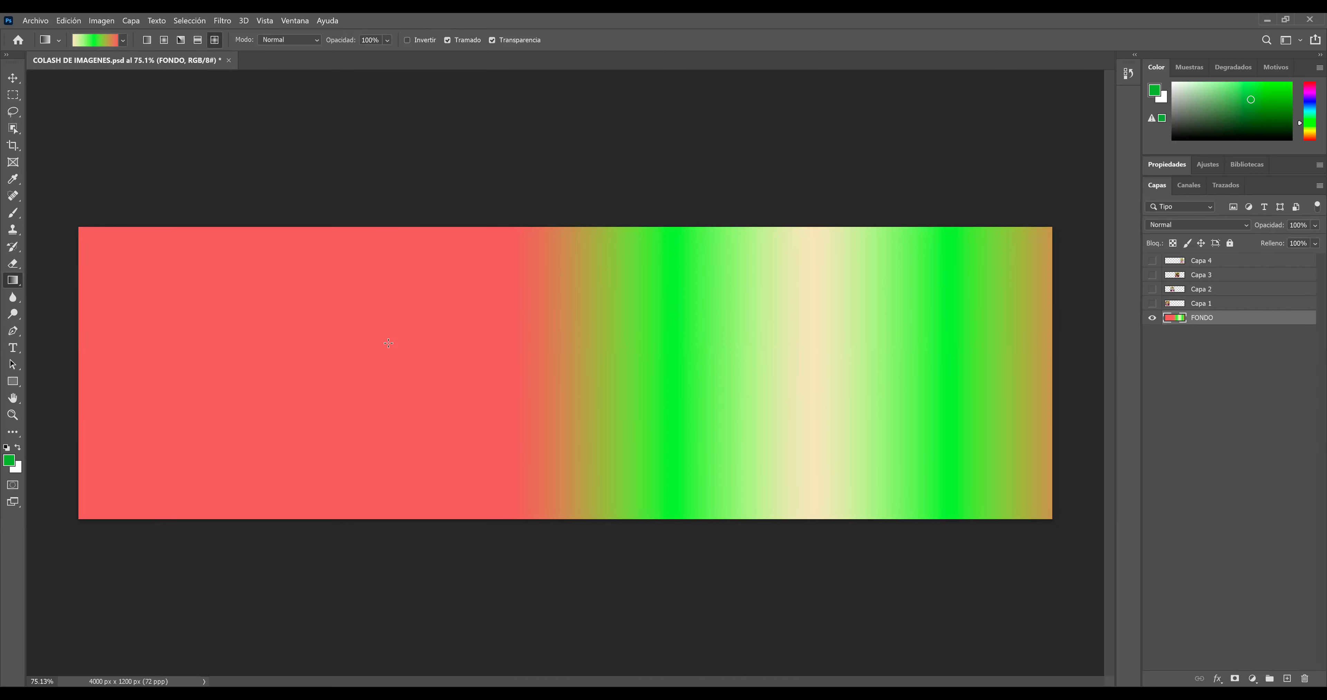
Try several diamond gradients, ending with a small cream-green diamond glow near the top-left
drag(492, 367, 521, 391)
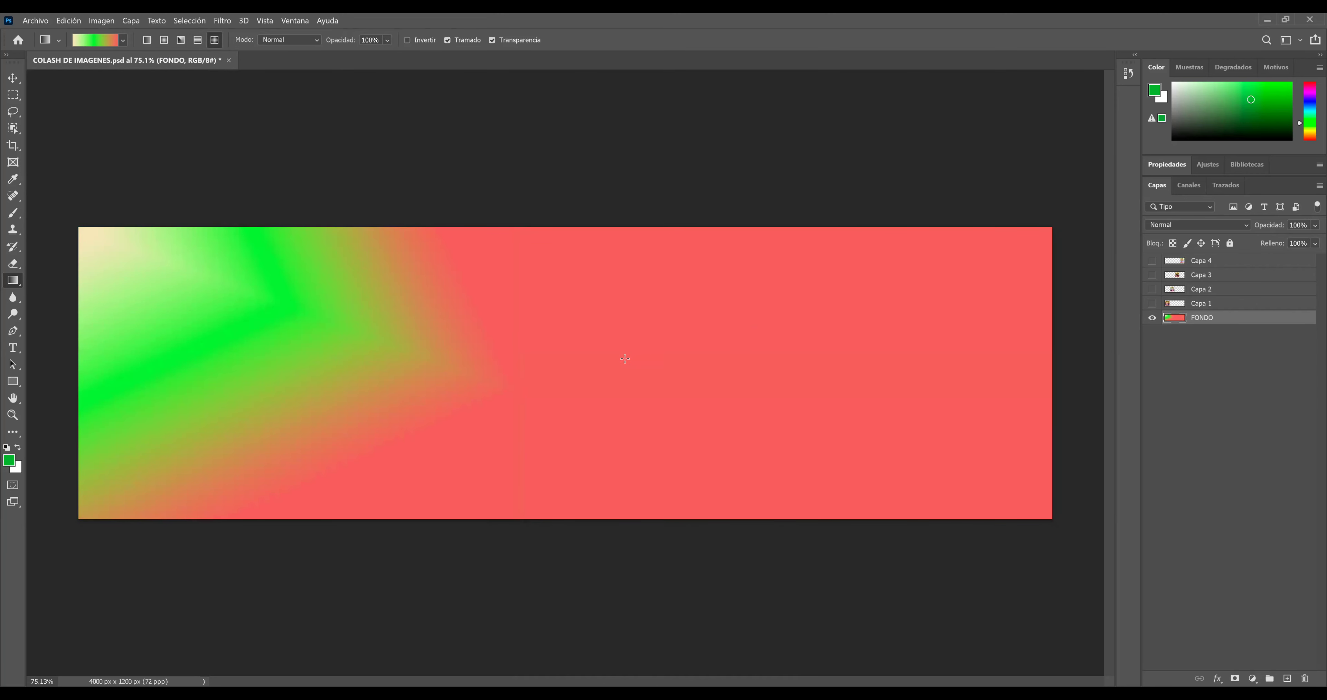
drag(652, 359, 626, 359)
drag(566, 282, 498, 282)
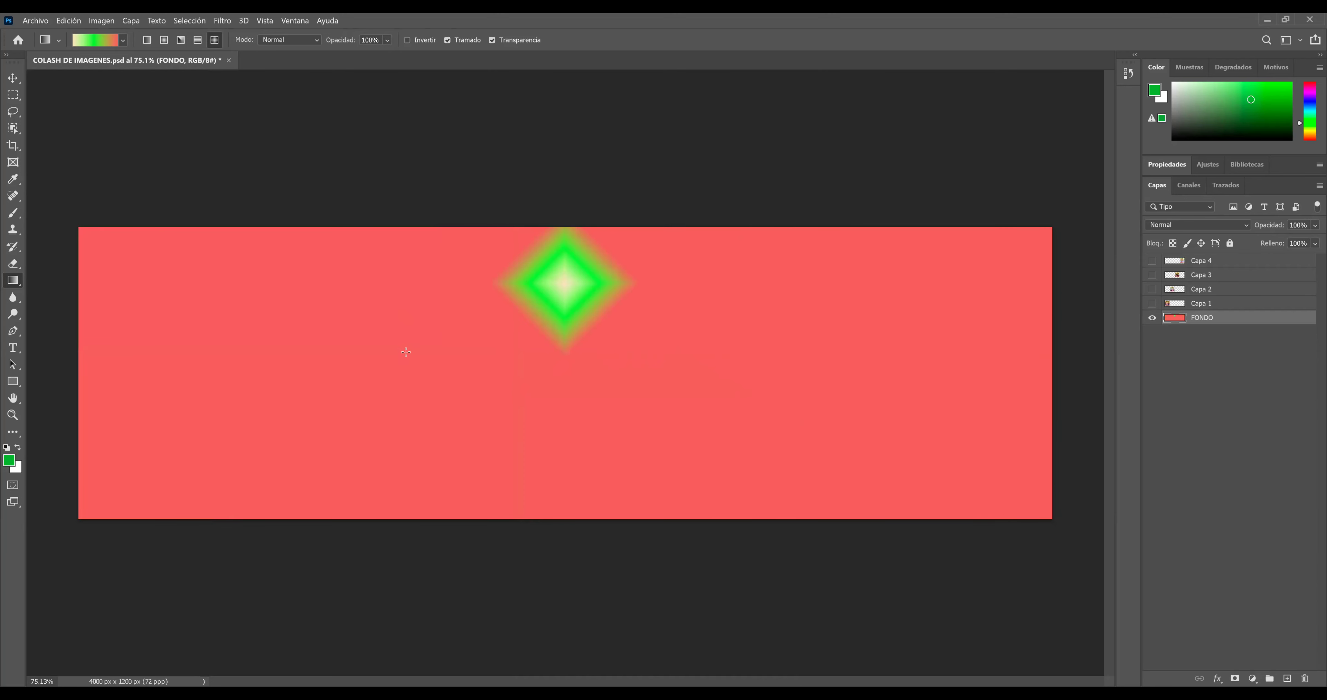
drag(795, 268, 802, 343)
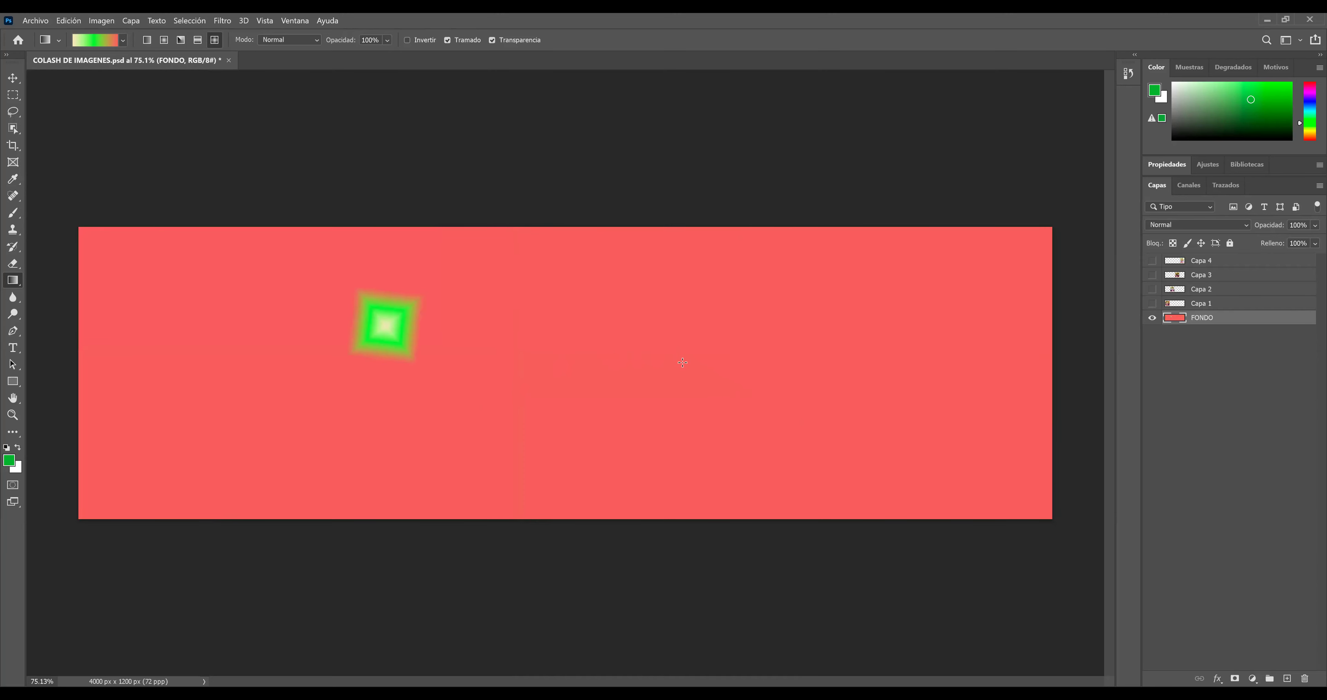
drag(689, 355, 411, 373)
drag(299, 341, 296, 409)
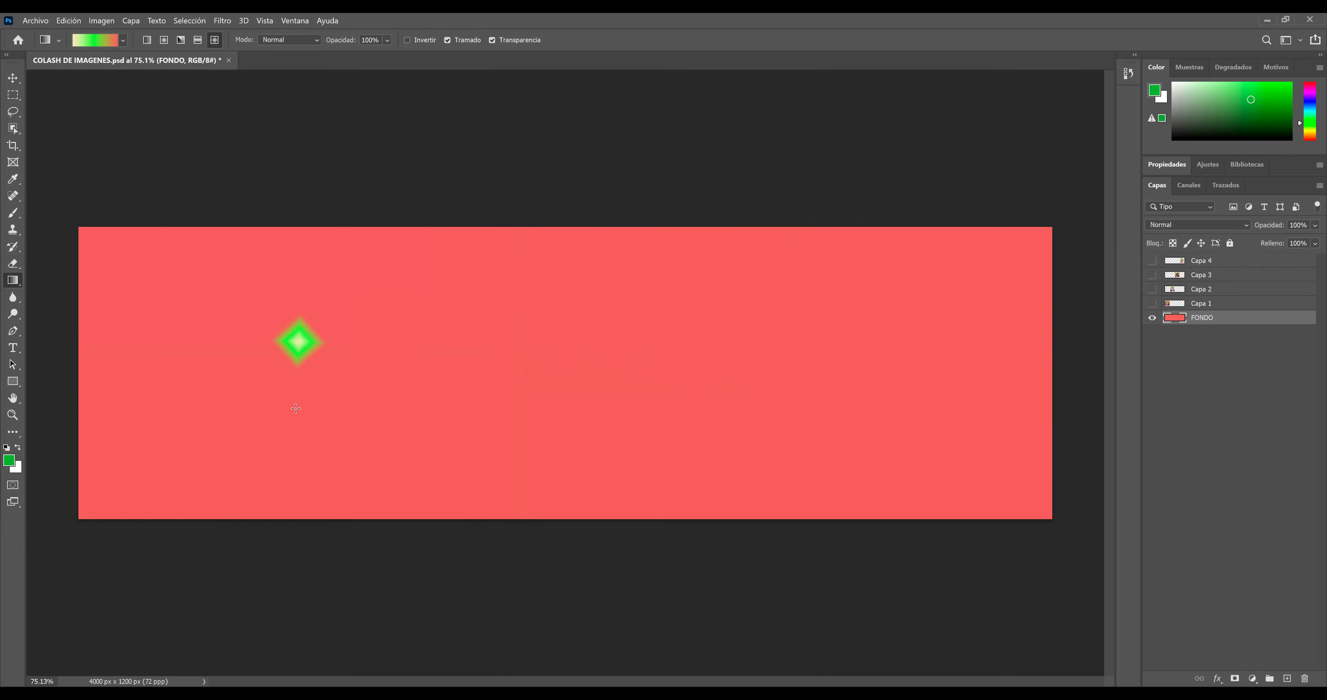
drag(966, 296, 855, 374)
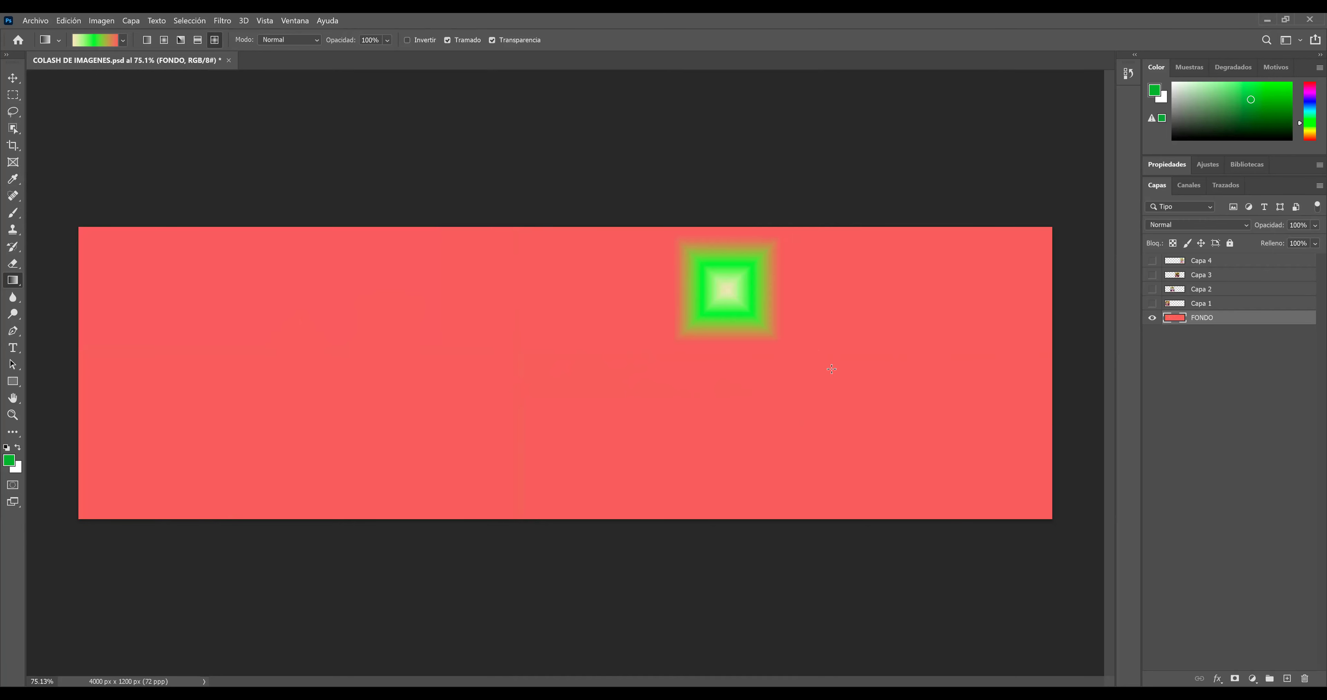
drag(551, 278, 507, 260)
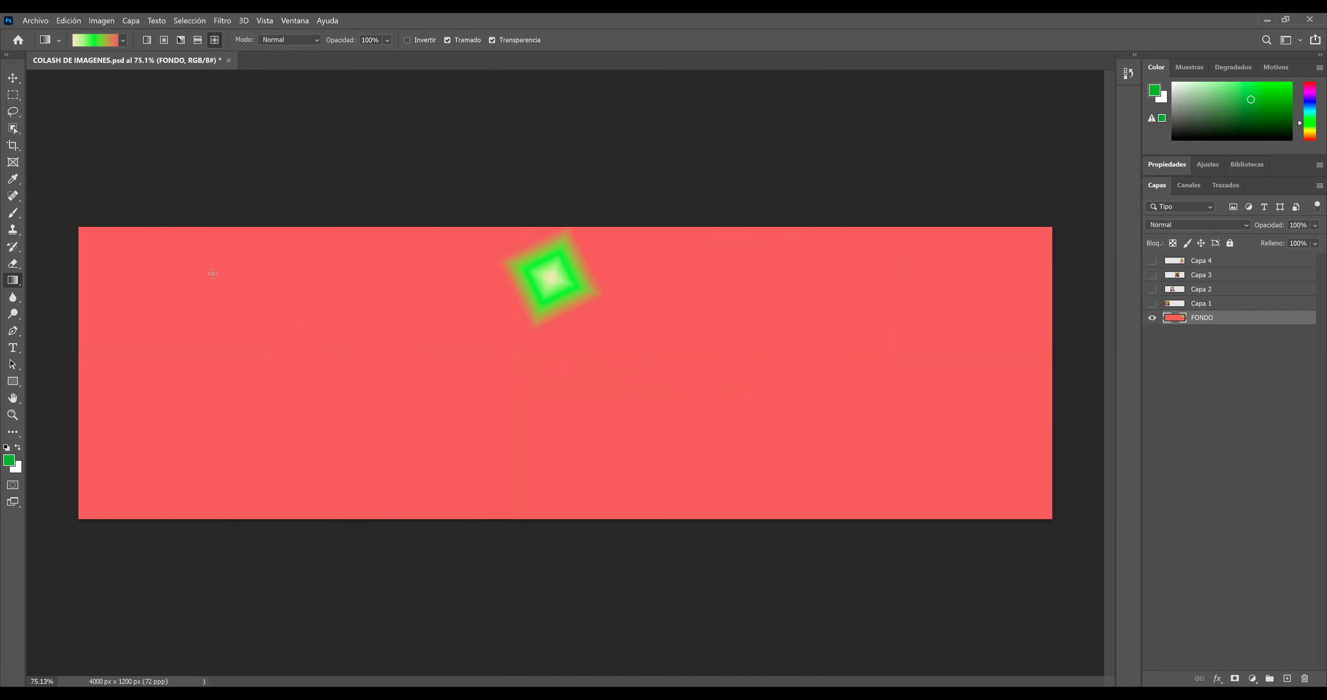
drag(225, 373, 210, 346)
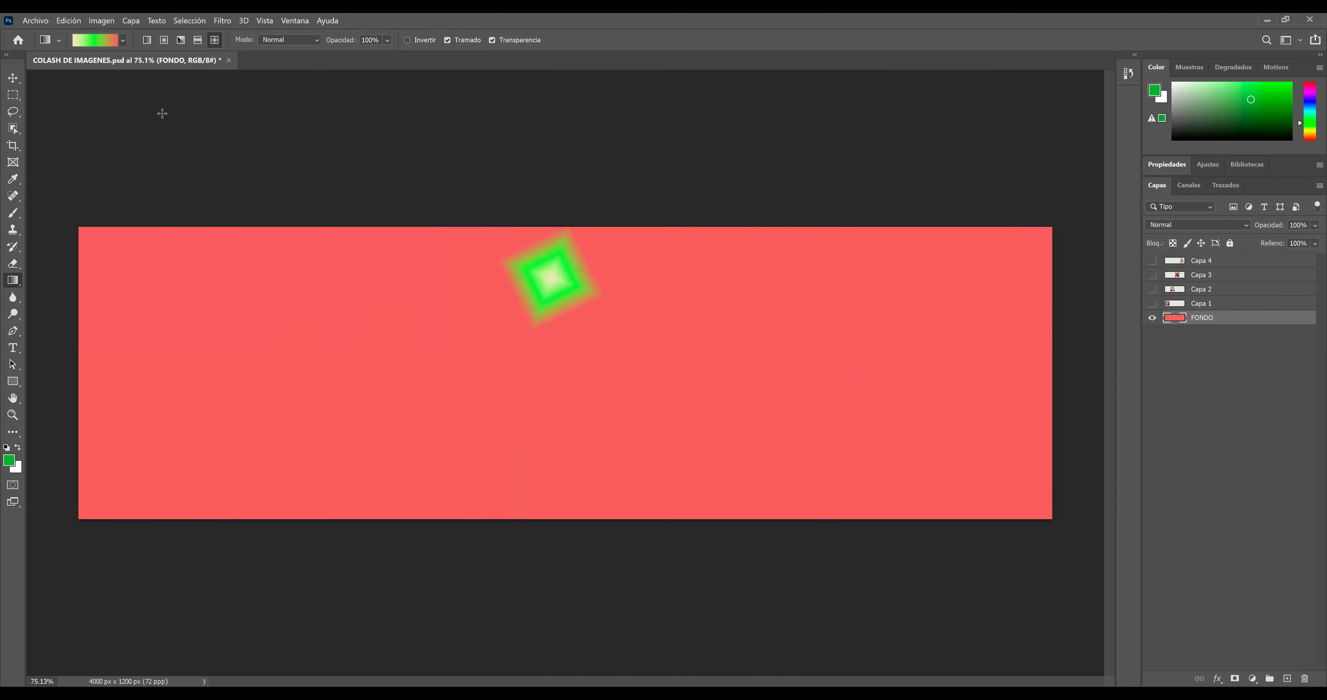
click(144, 40)
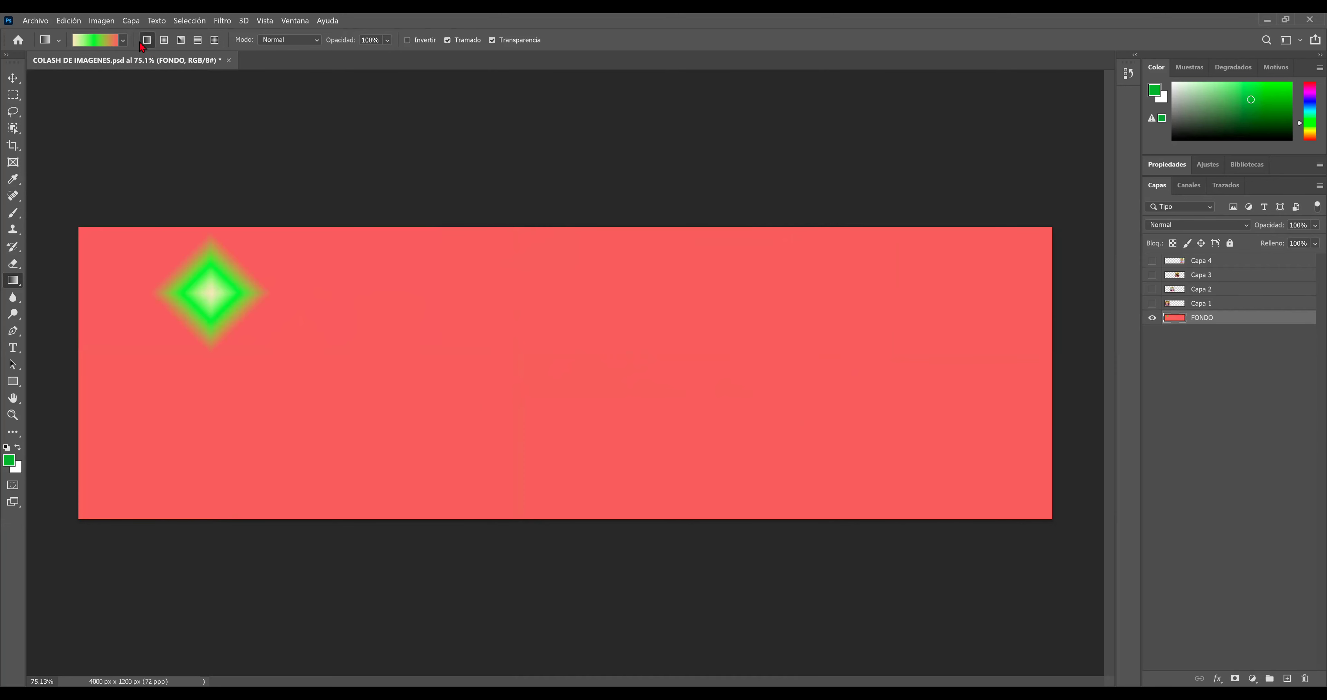
Change the gradient's middle stop to muted green 6b8f56 and confirm the cream-green-coral gradient
click(109, 47)
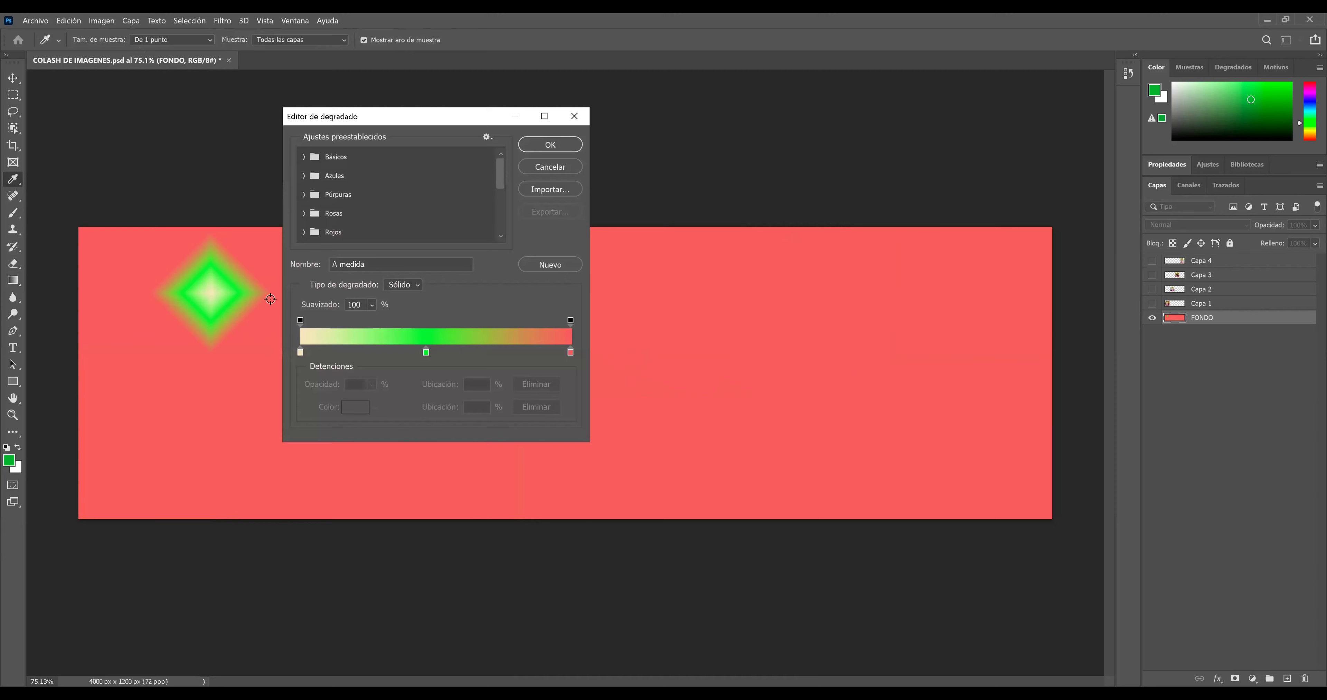
click(426, 353)
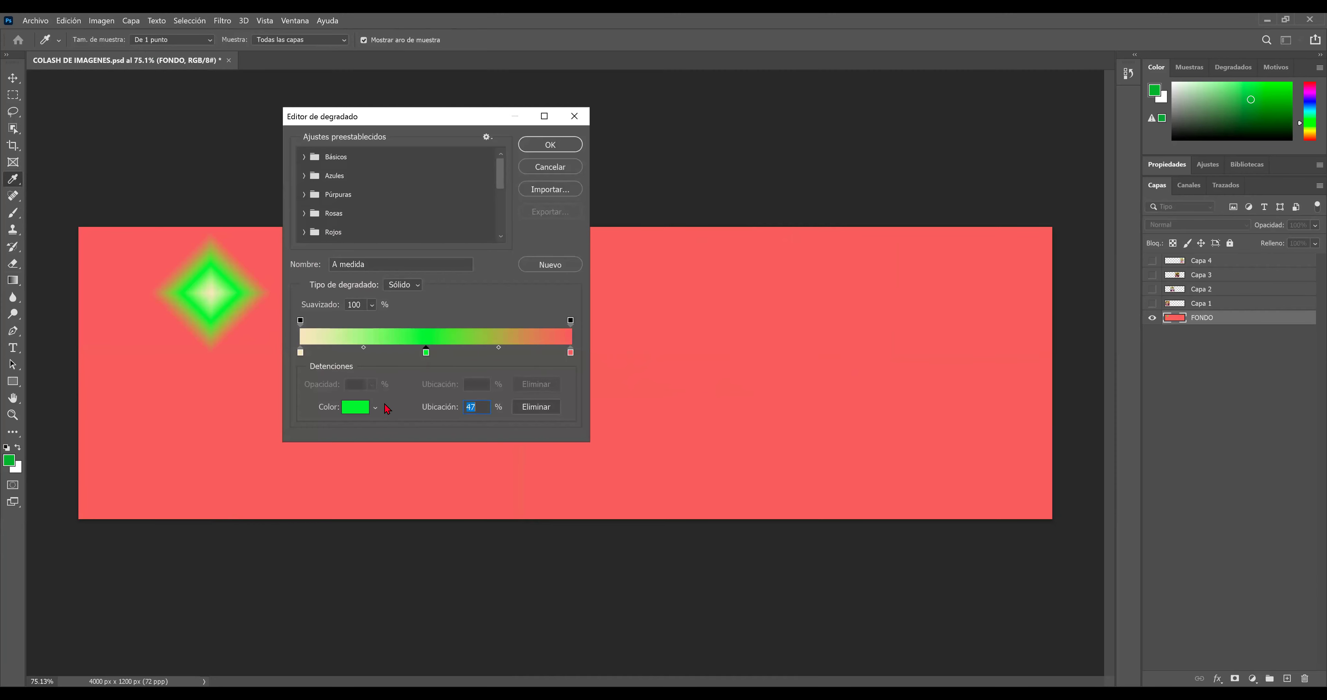
click(351, 407)
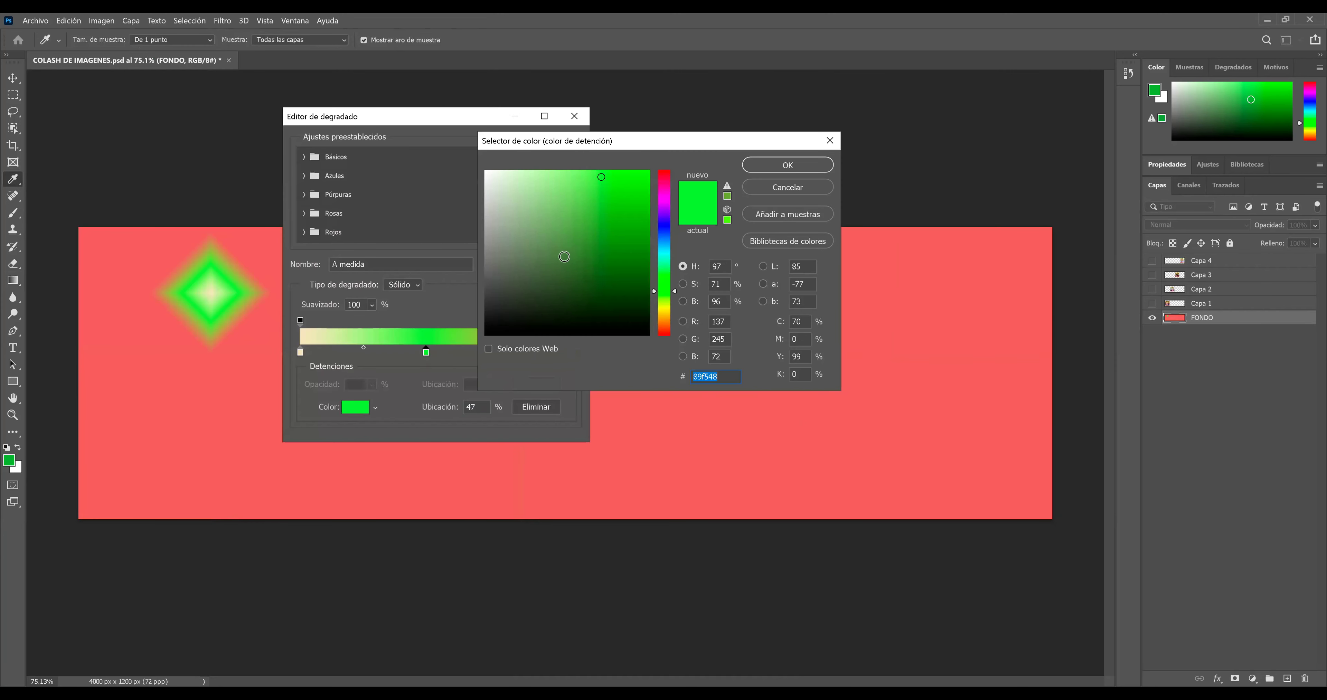
click(565, 257)
click(551, 242)
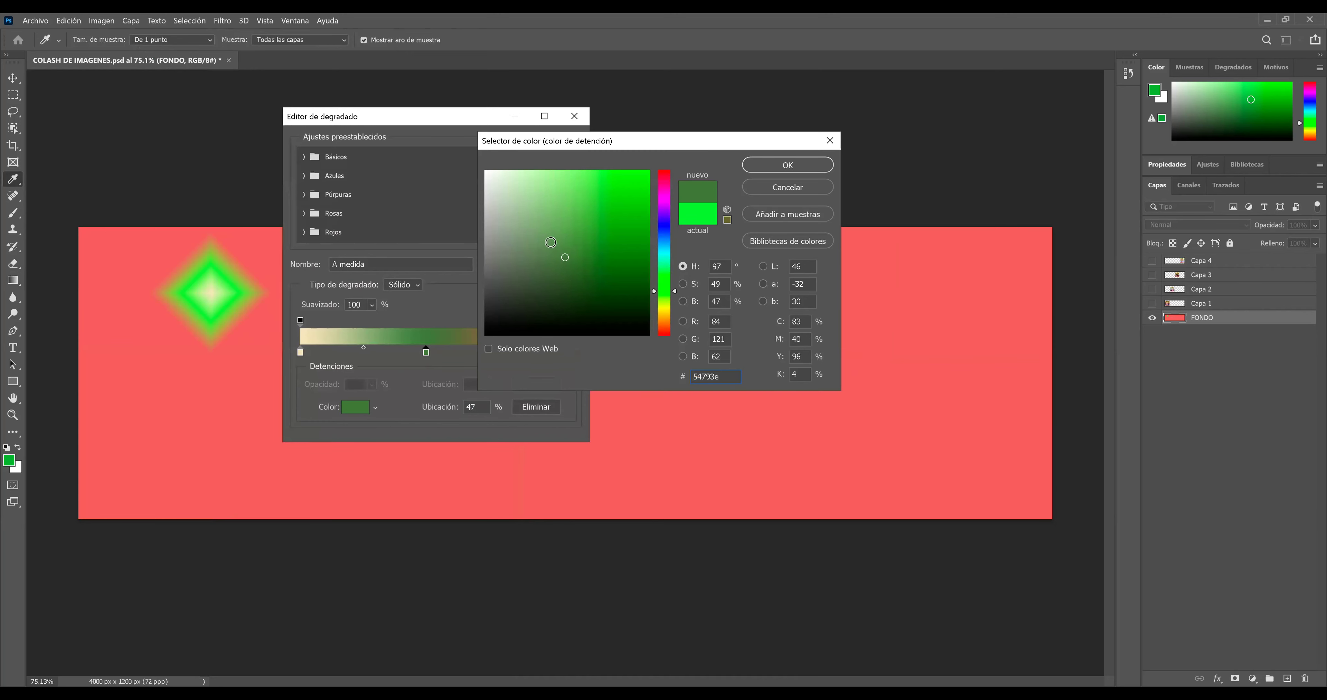
click(761, 166)
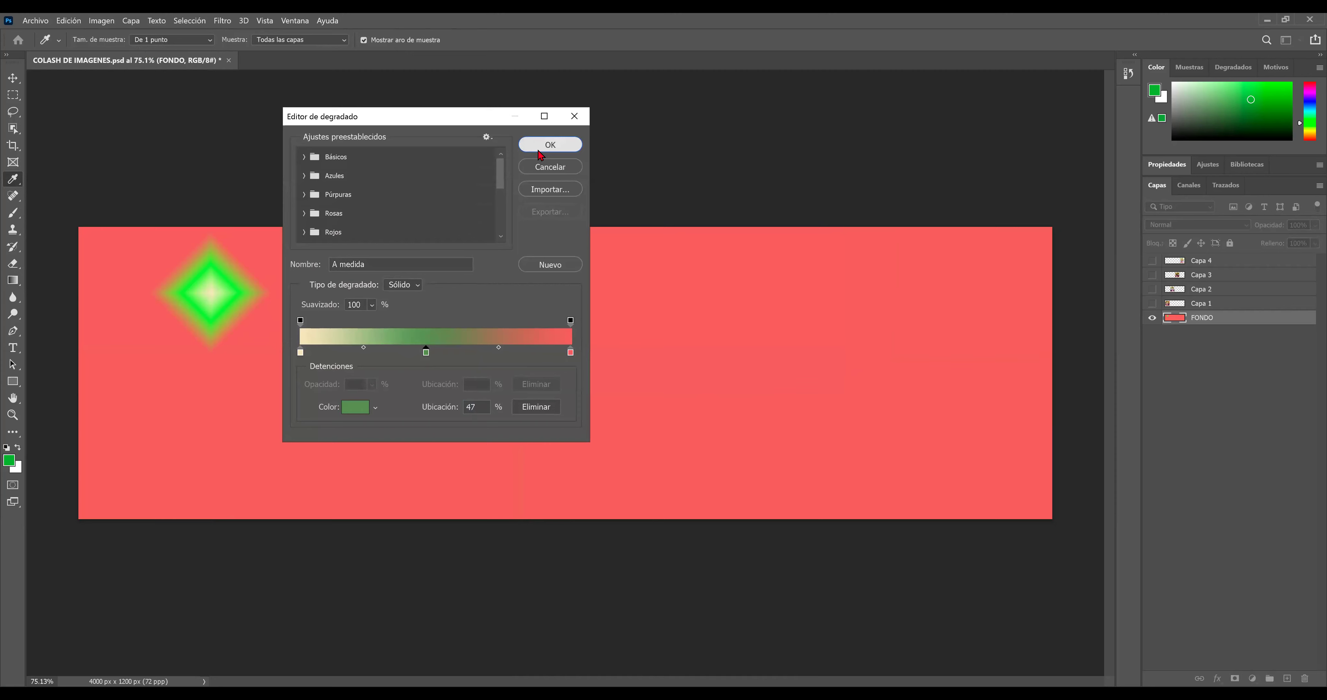
click(539, 151)
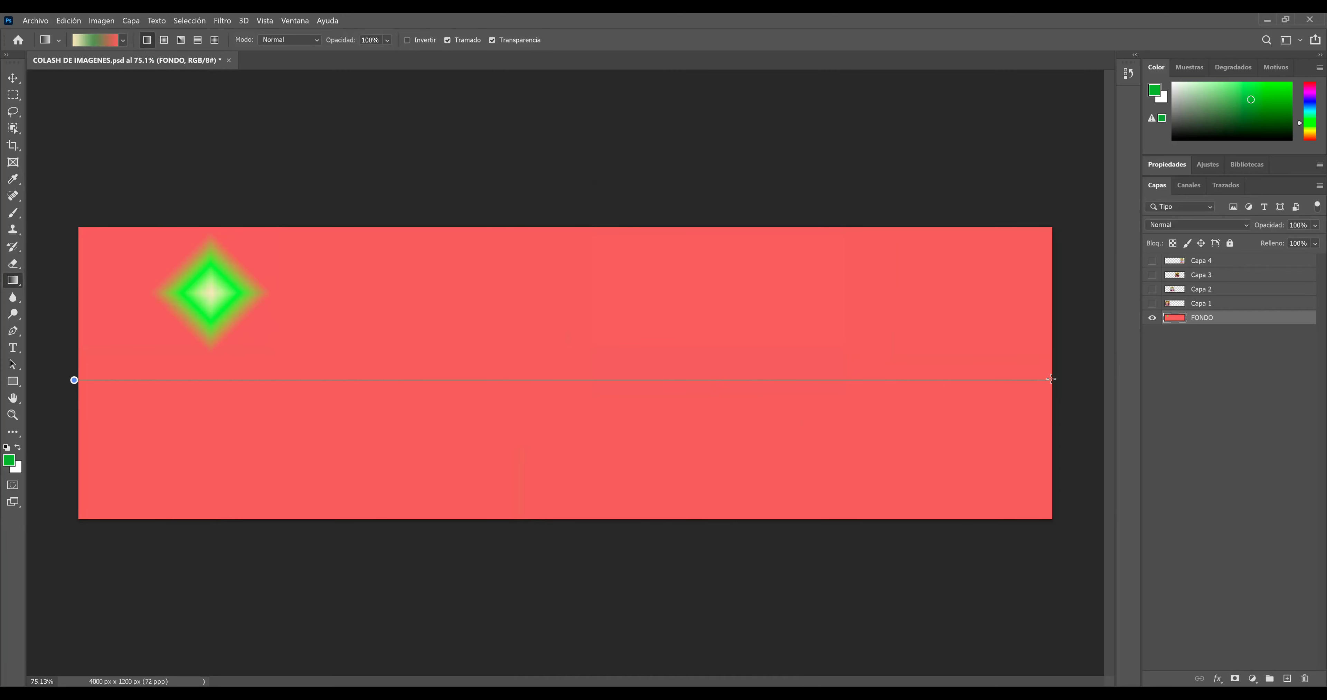
Fill FONDO with a left-to-right linear cream-green-coral gradient and save the file
drag(83, 379, 1051, 379)
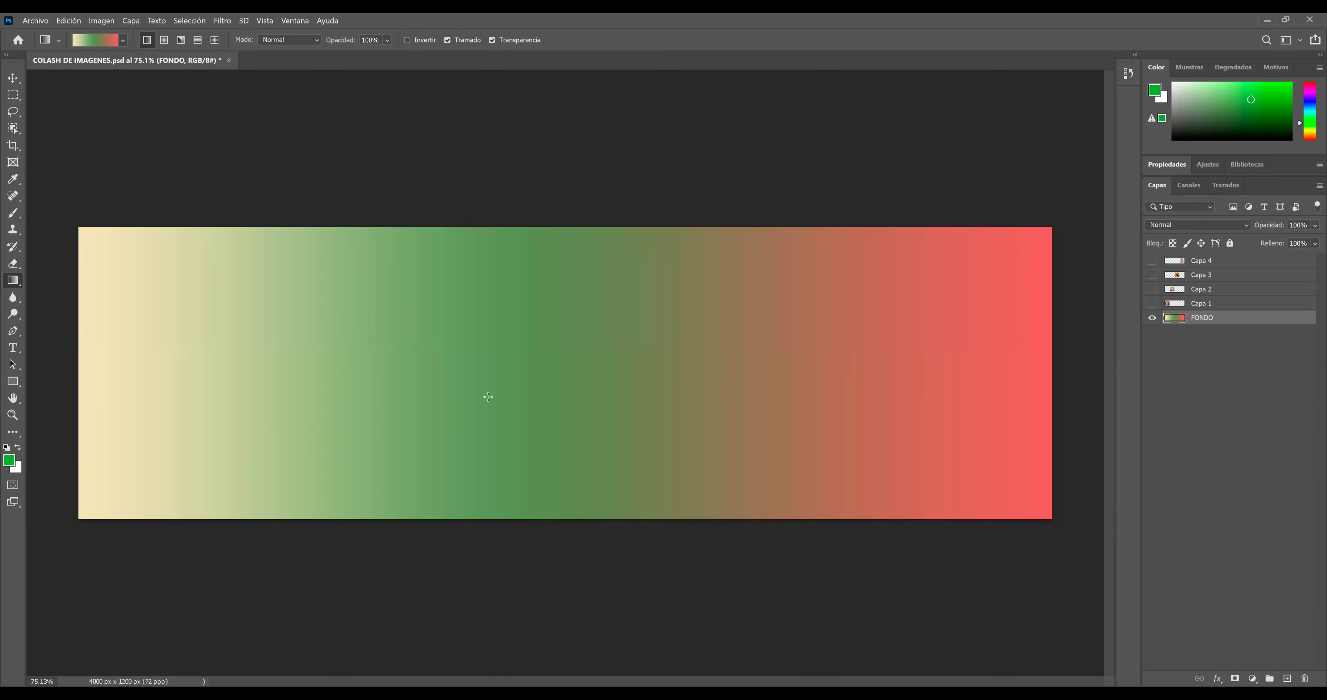
click(14, 82)
click(35, 21)
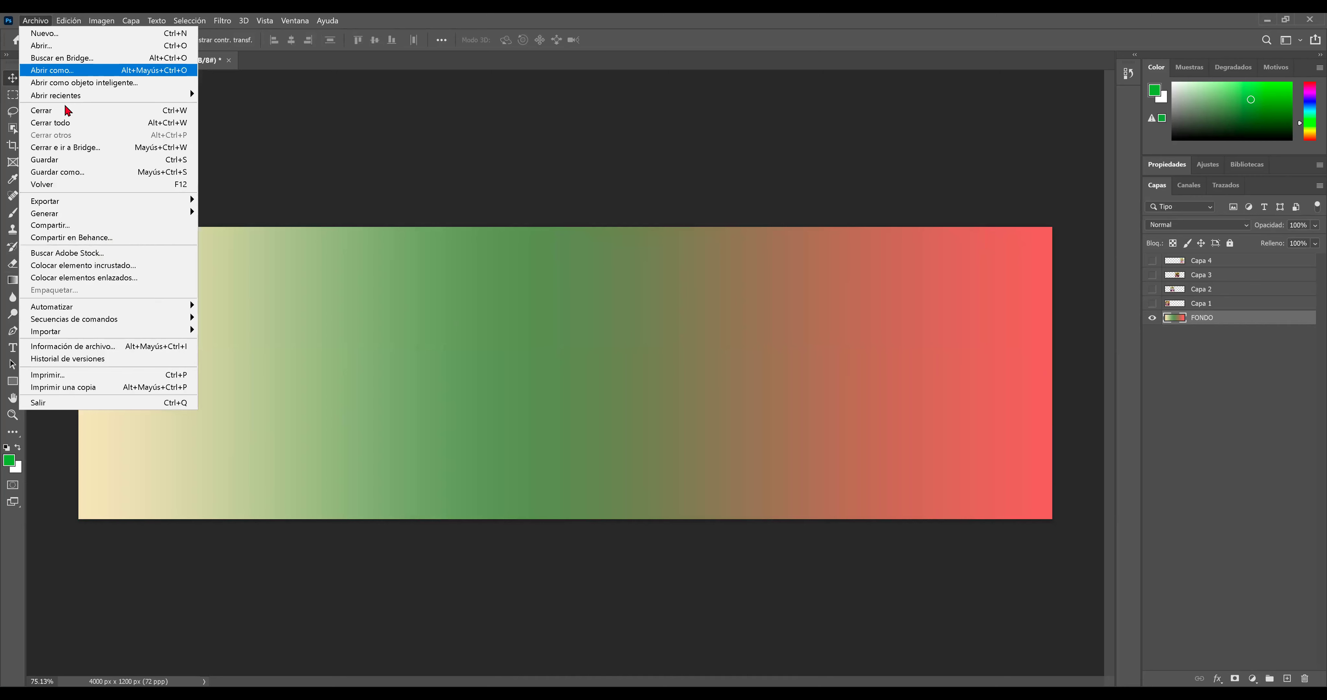
click(71, 160)
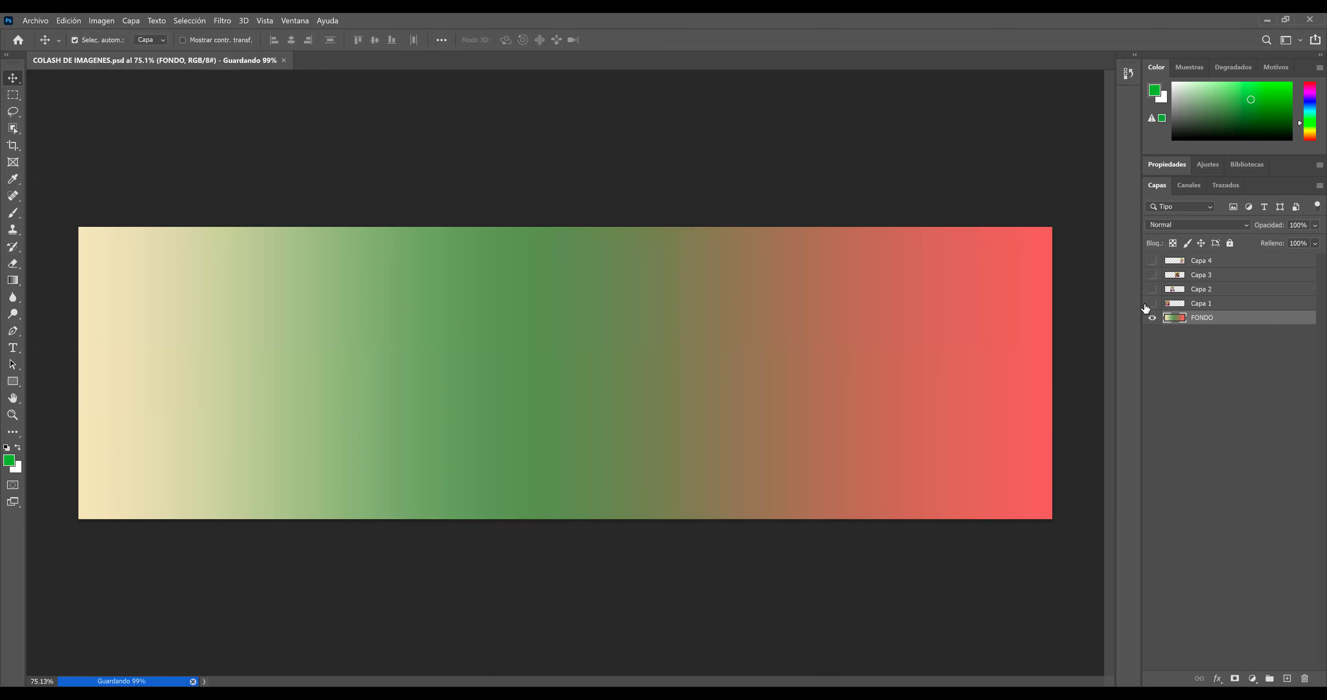
Show the portrait layers, then hide Capa 1–3 so only Capa 4 remains visible
drag(1152, 260, 1153, 306)
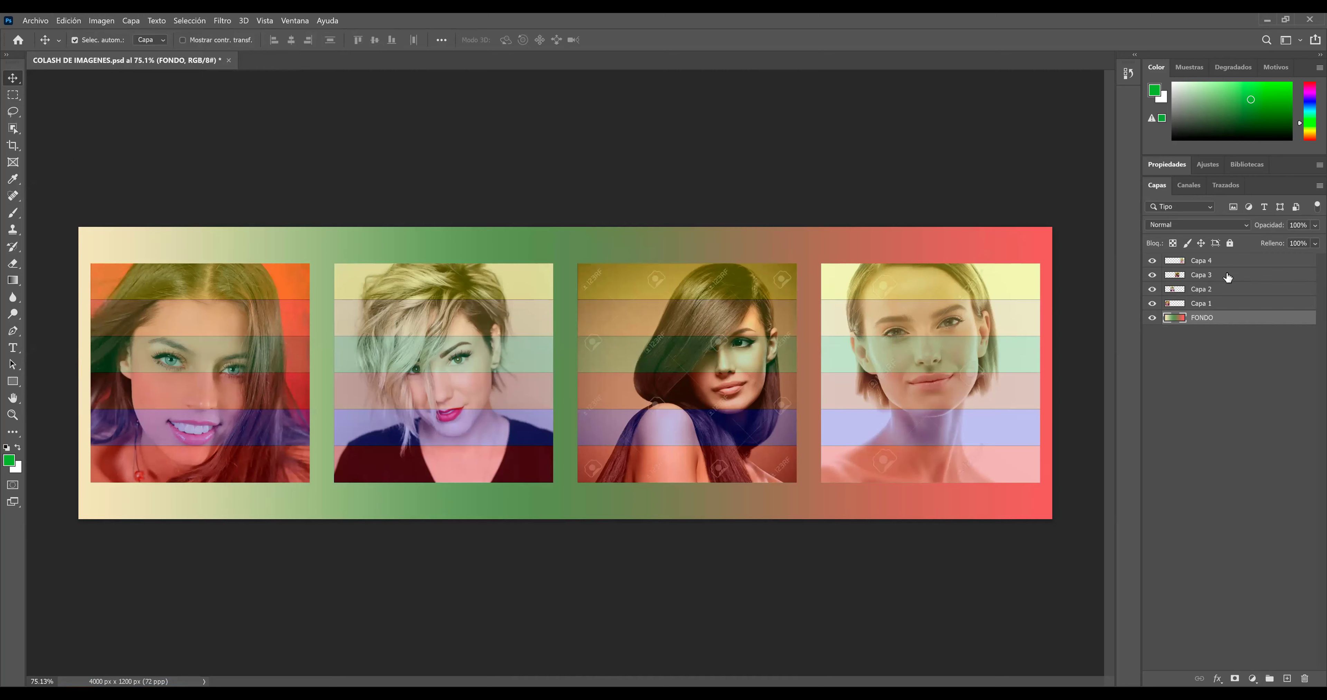
click(1214, 264)
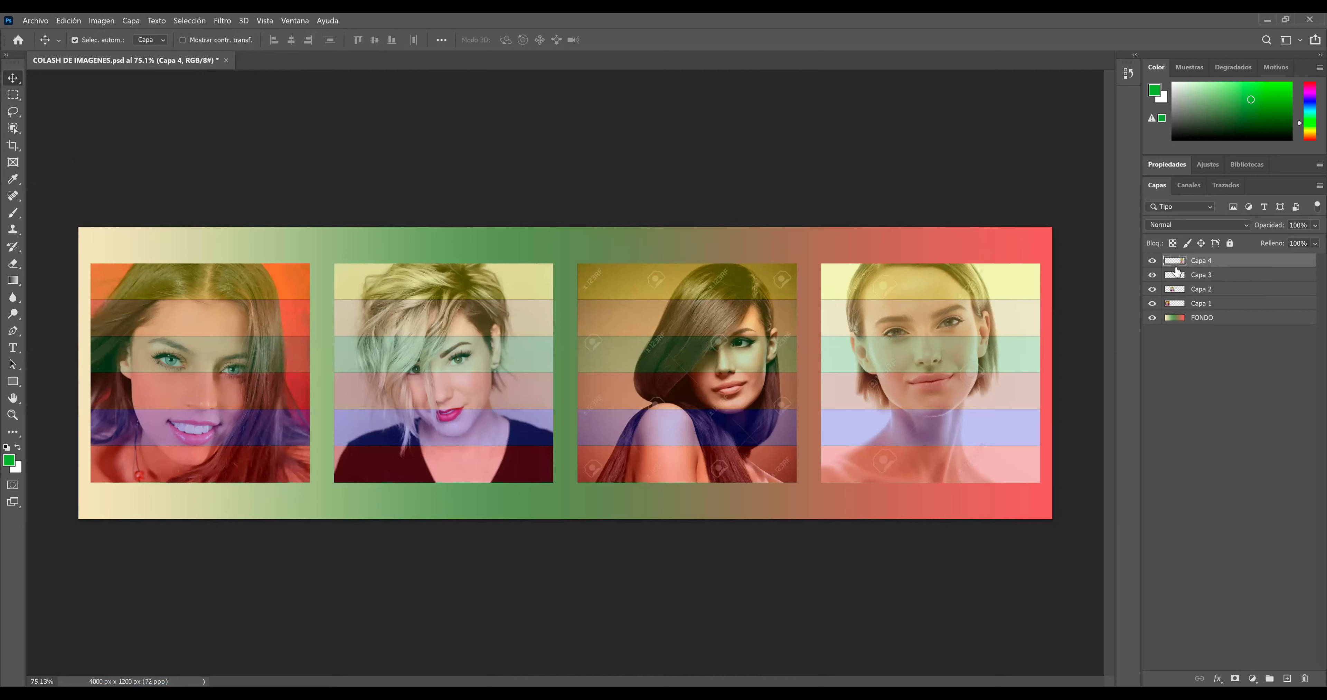
drag(1151, 276, 1151, 312)
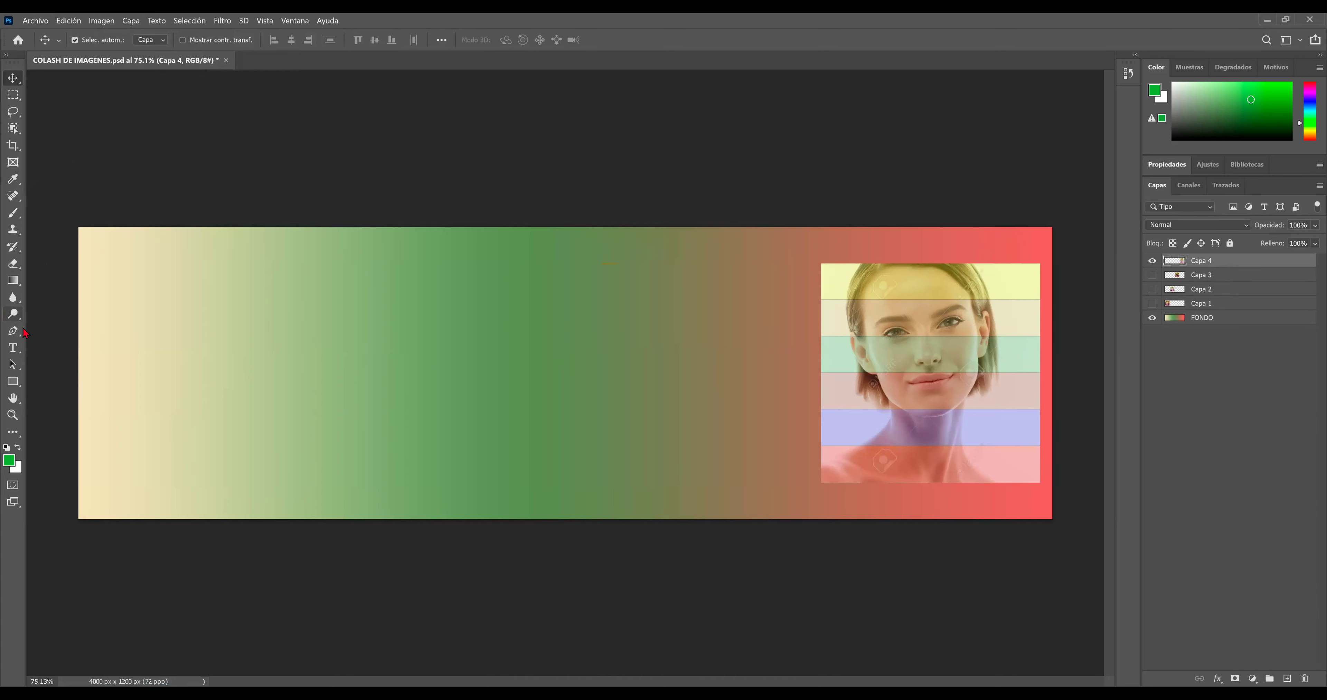
Draw a green ellipse over the fourth portrait and resize it to 887 × 882 px
right_click(13, 386)
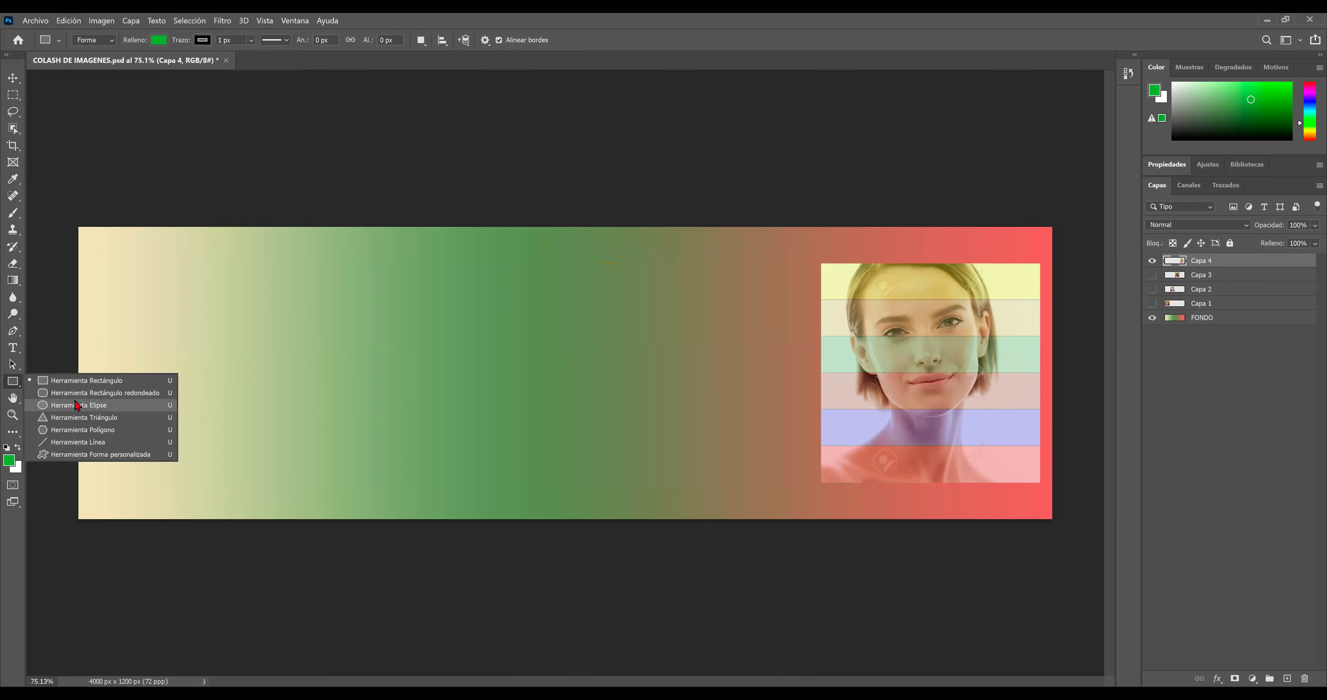
click(77, 406)
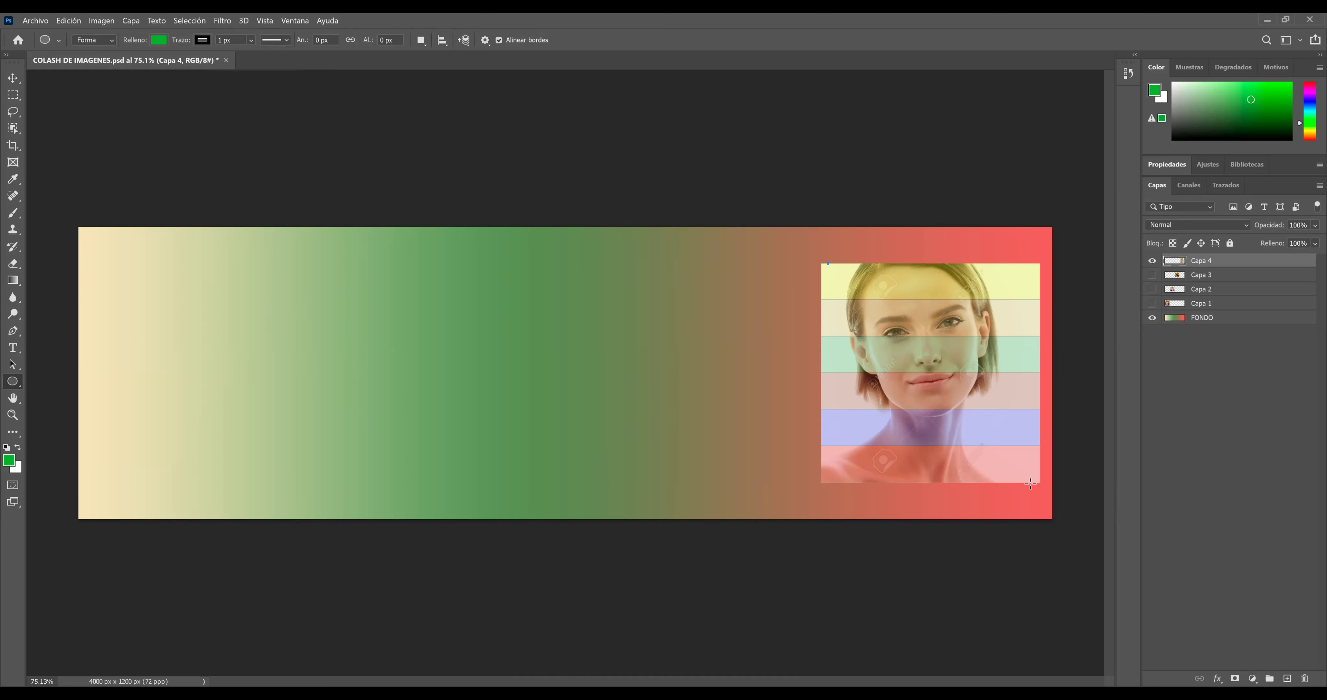
drag(1031, 484, 1037, 484)
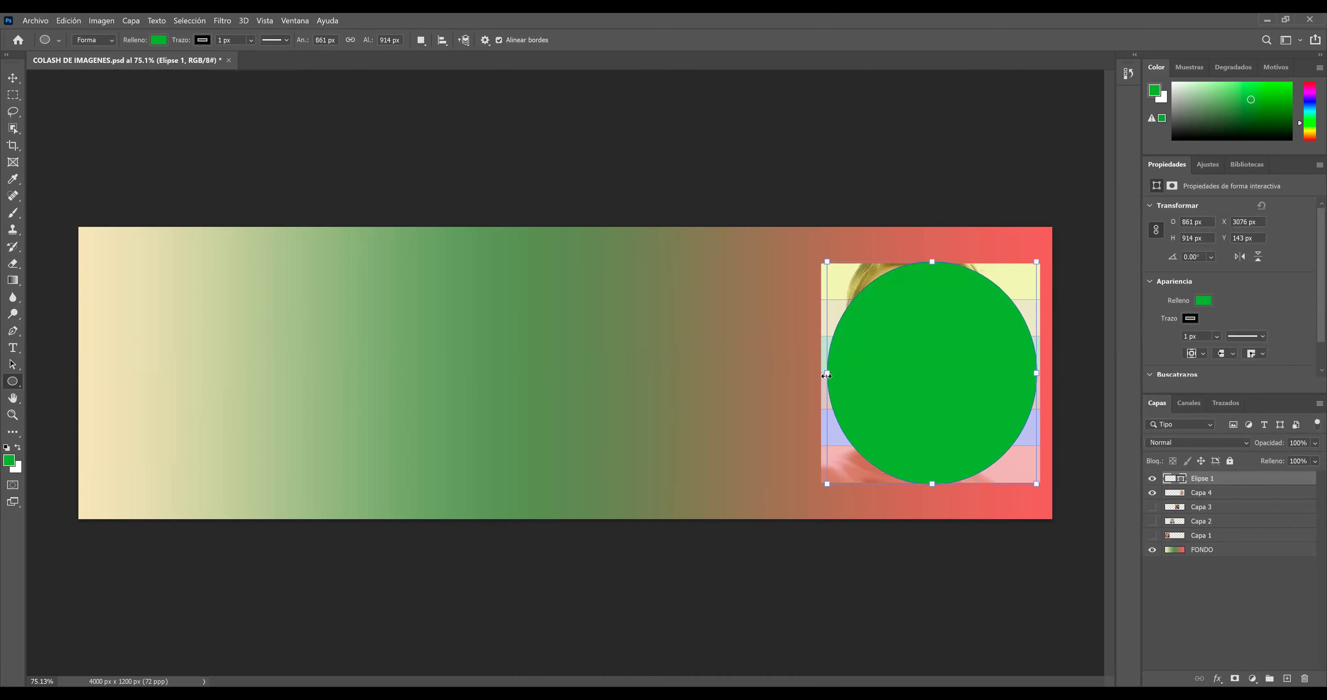
drag(823, 378, 817, 378)
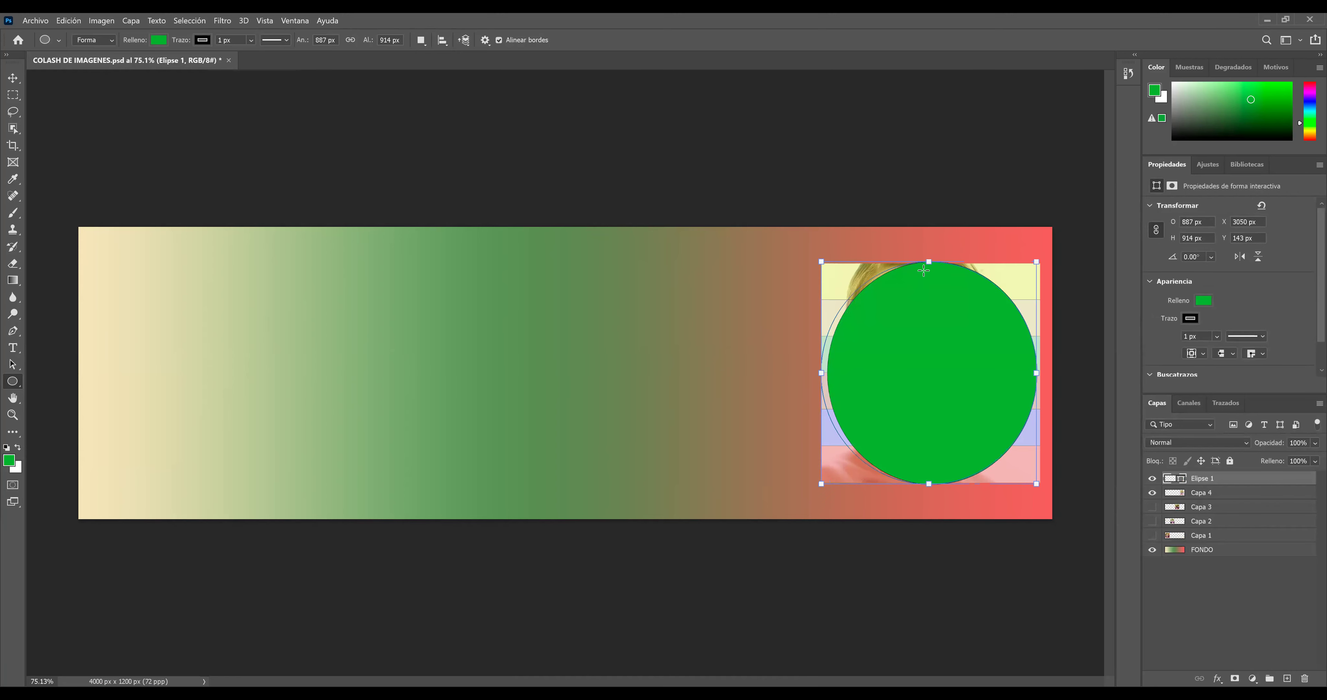
drag(931, 263, 930, 269)
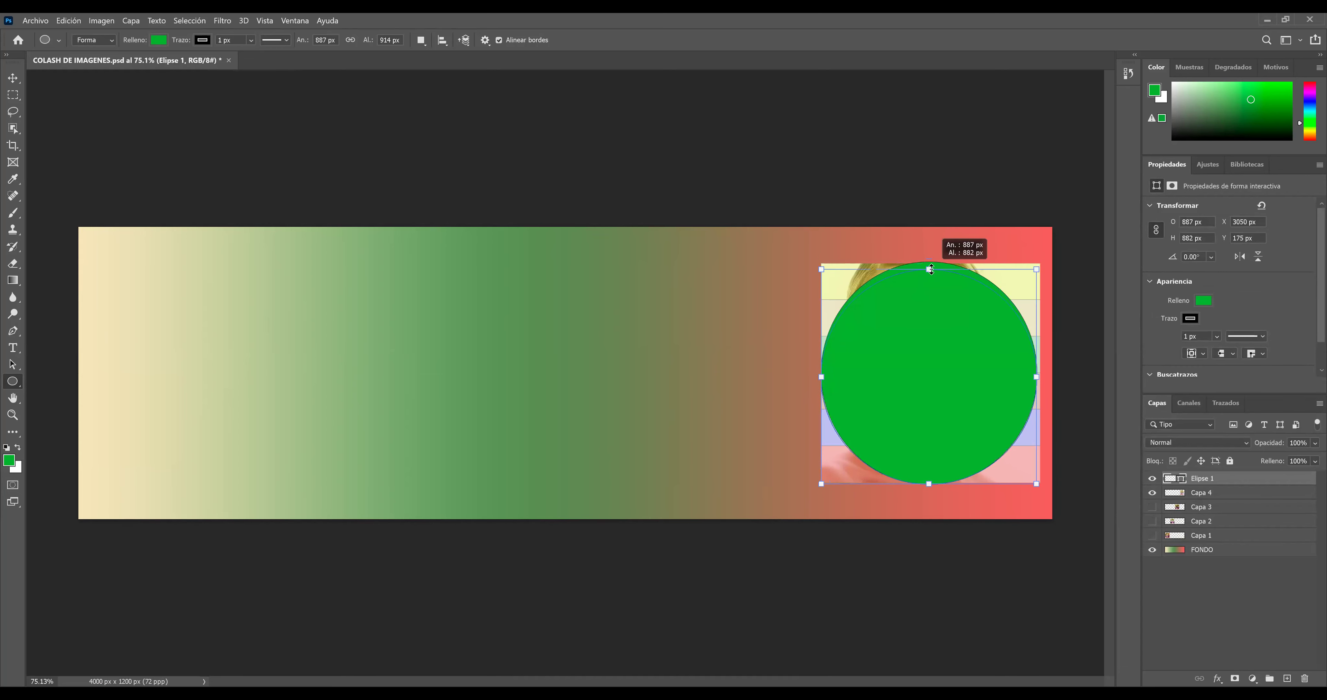
key(ctrl+z)
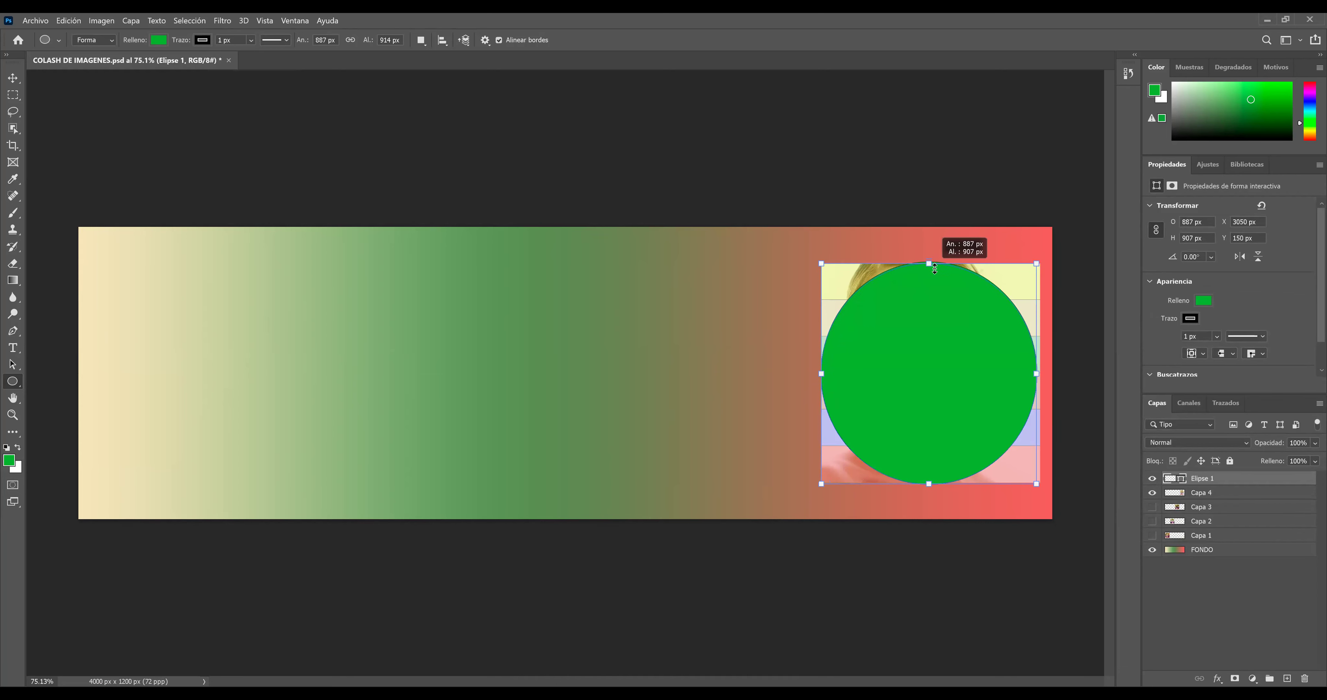
drag(936, 268, 936, 269)
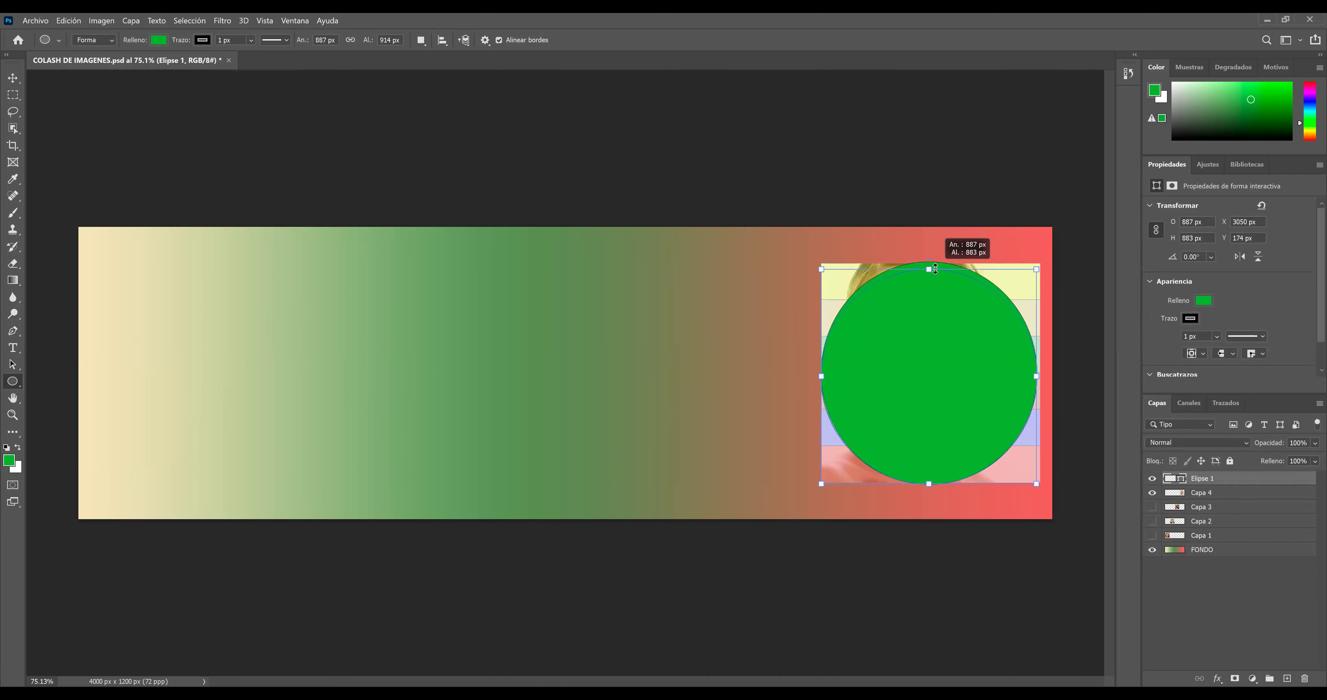
key(ctrl+z)
drag(936, 270, 934, 278)
click(933, 277)
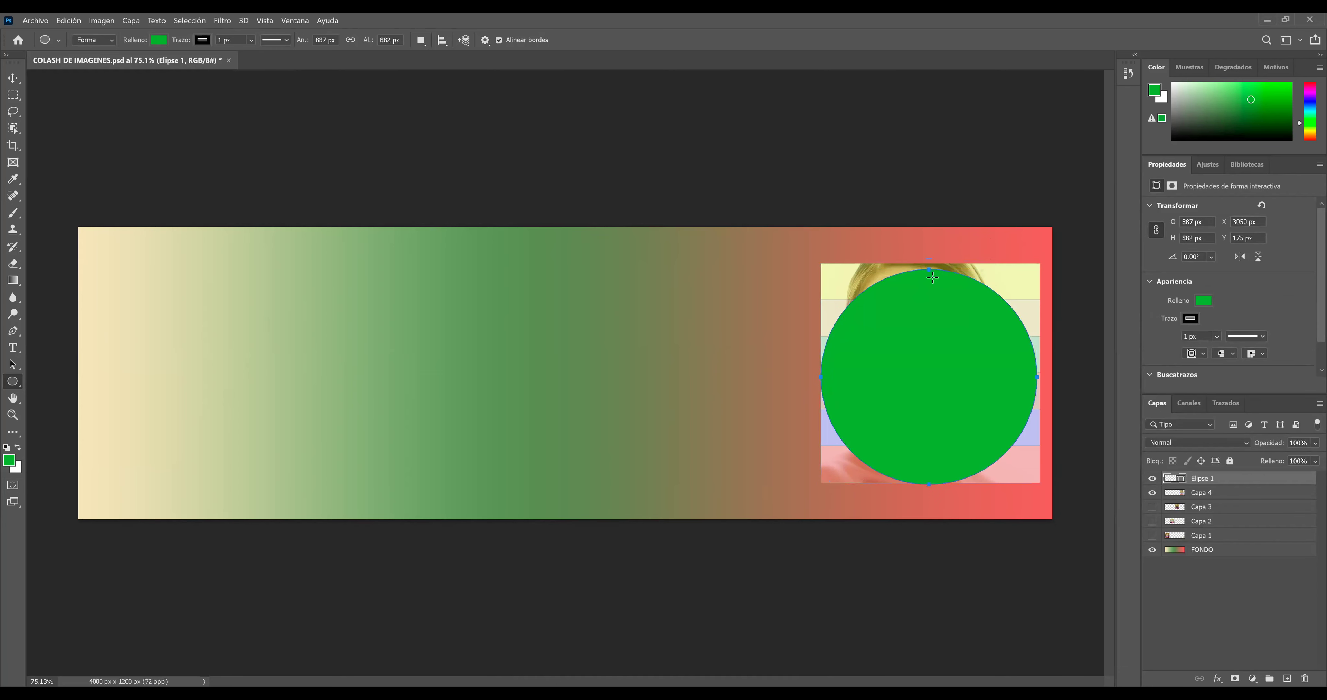
drag(933, 274, 924, 293)
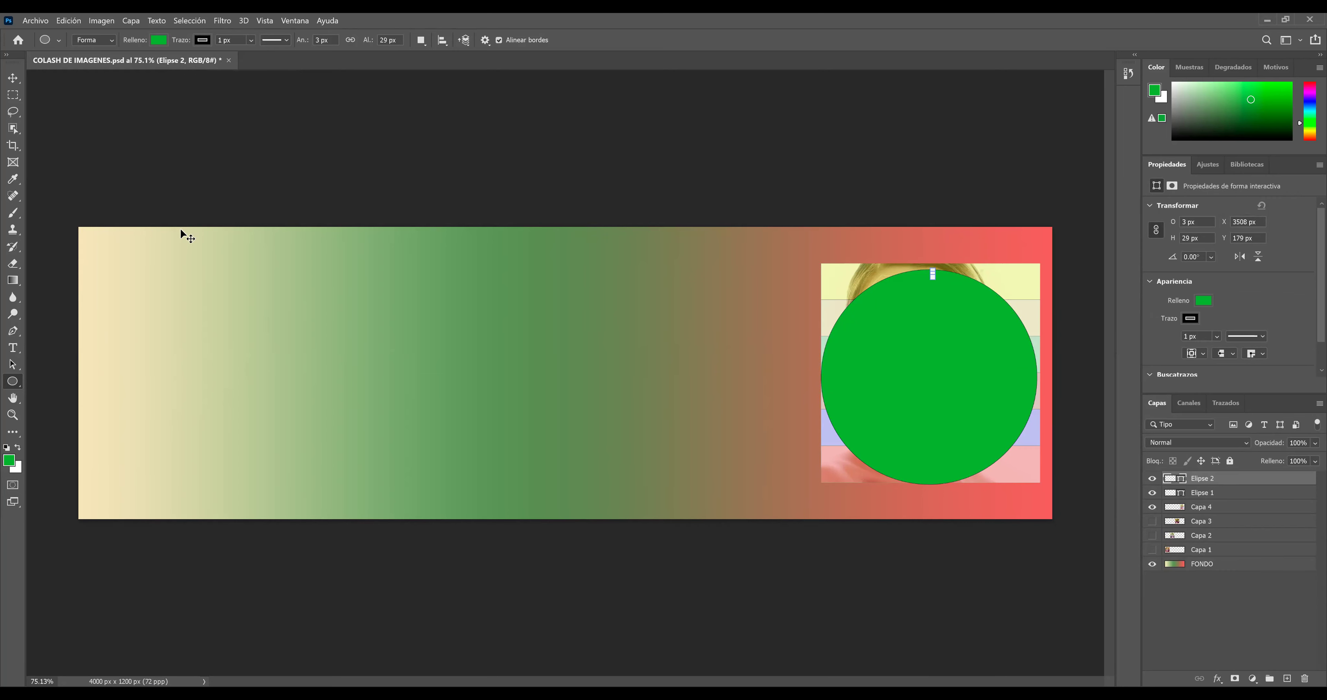
Select the green Elipse 1 circle and nudge it down into position
key(v)
click(926, 309)
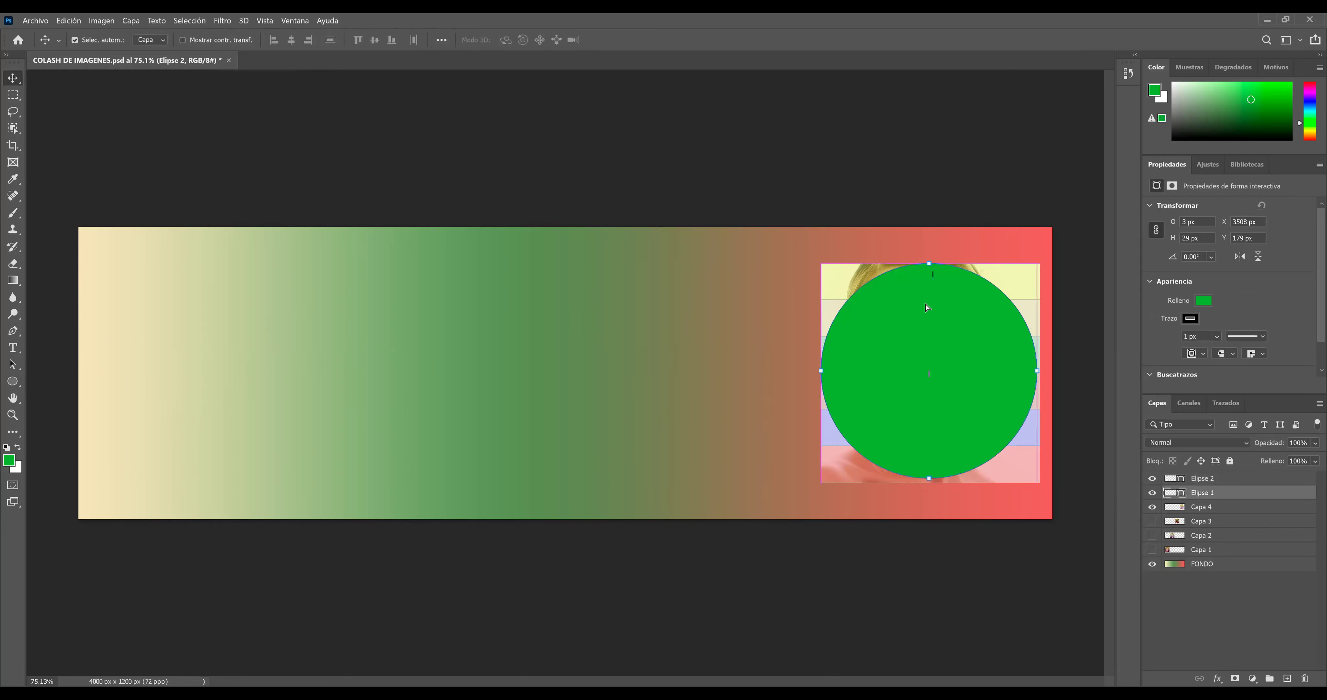
key(ctrl)
key(Down)
key(Down)
key(Down)
click(981, 369)
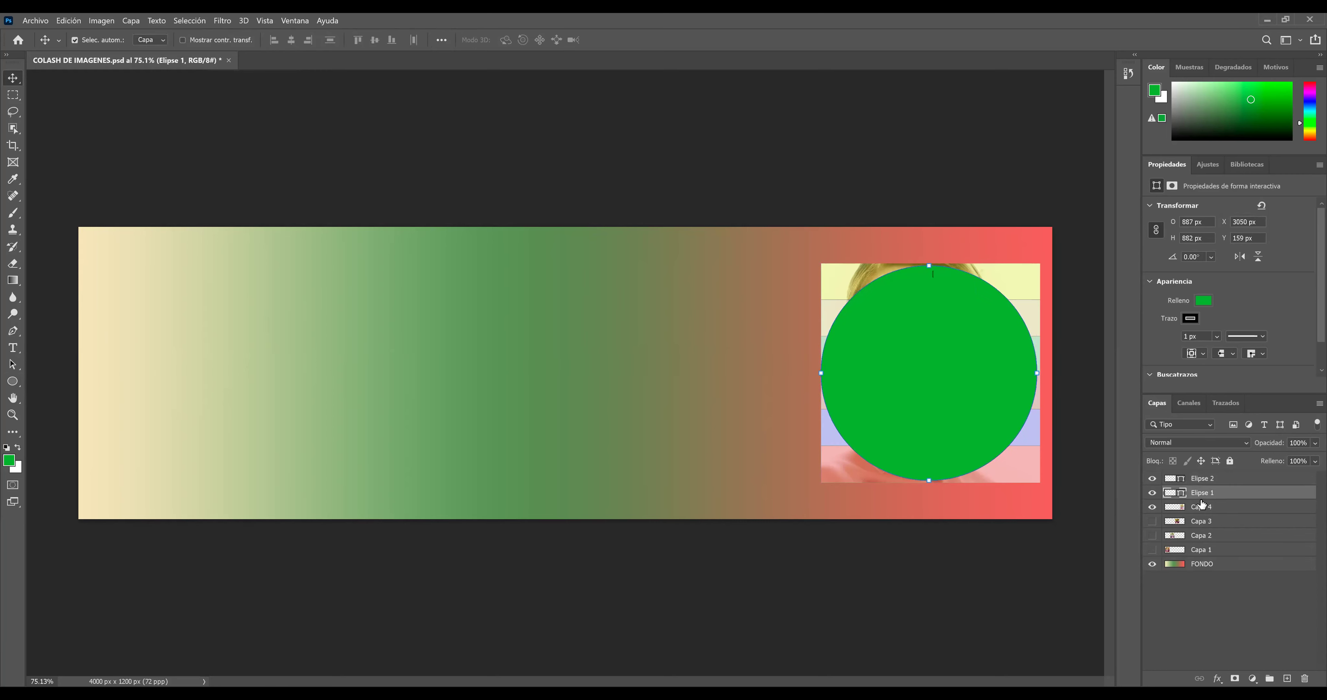
Delete the stray Elipse 2 layer and collapse the shape properties panel
click(1153, 479)
click(1208, 482)
drag(1208, 485, 1305, 679)
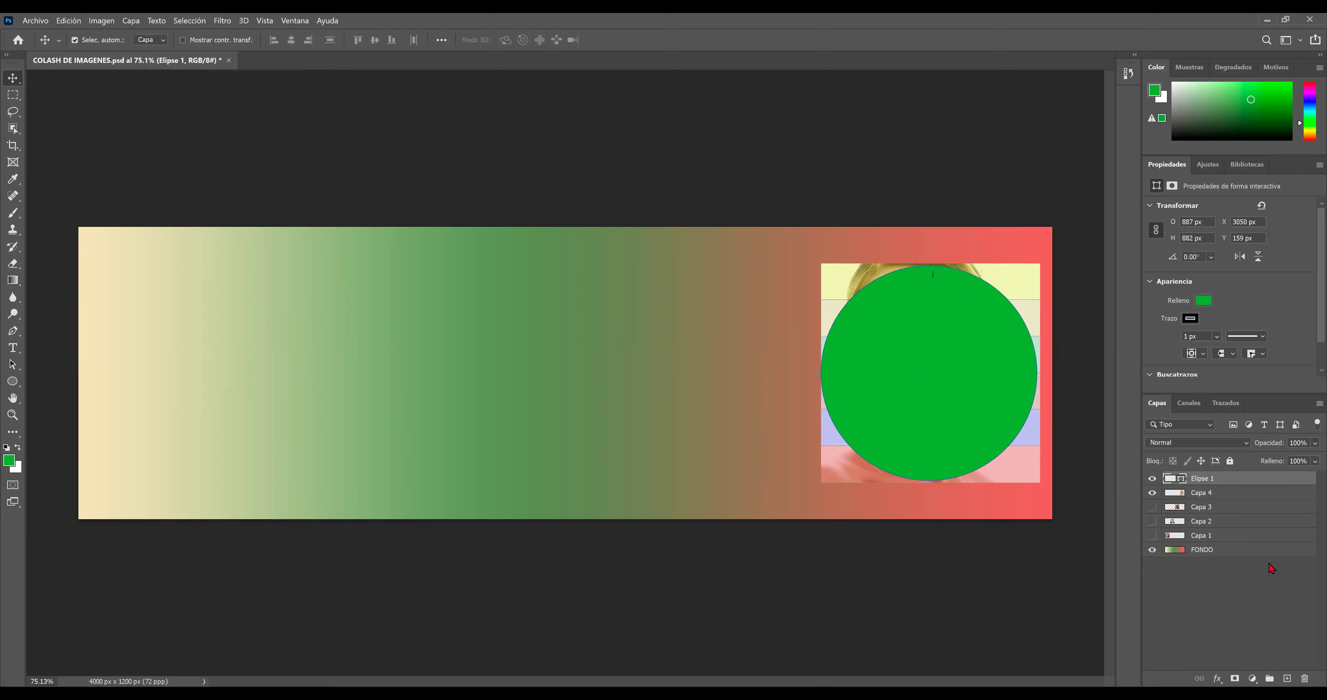
click(1153, 479)
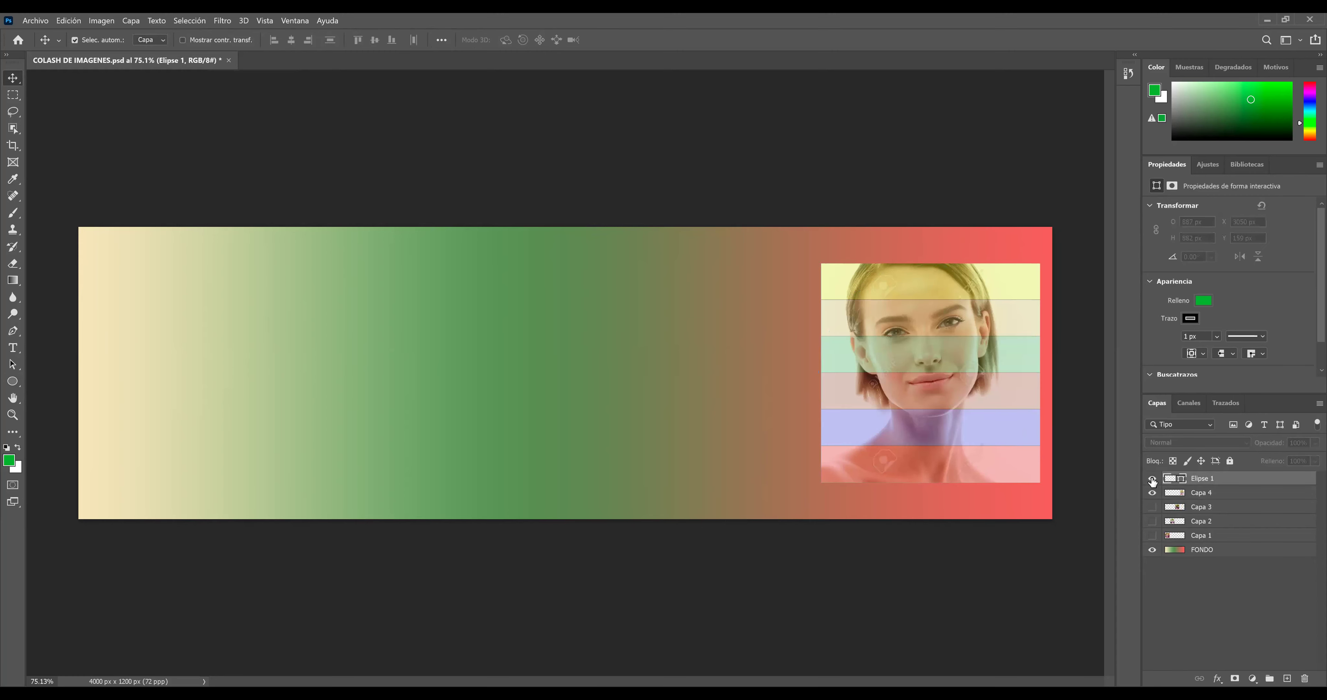
click(1153, 479)
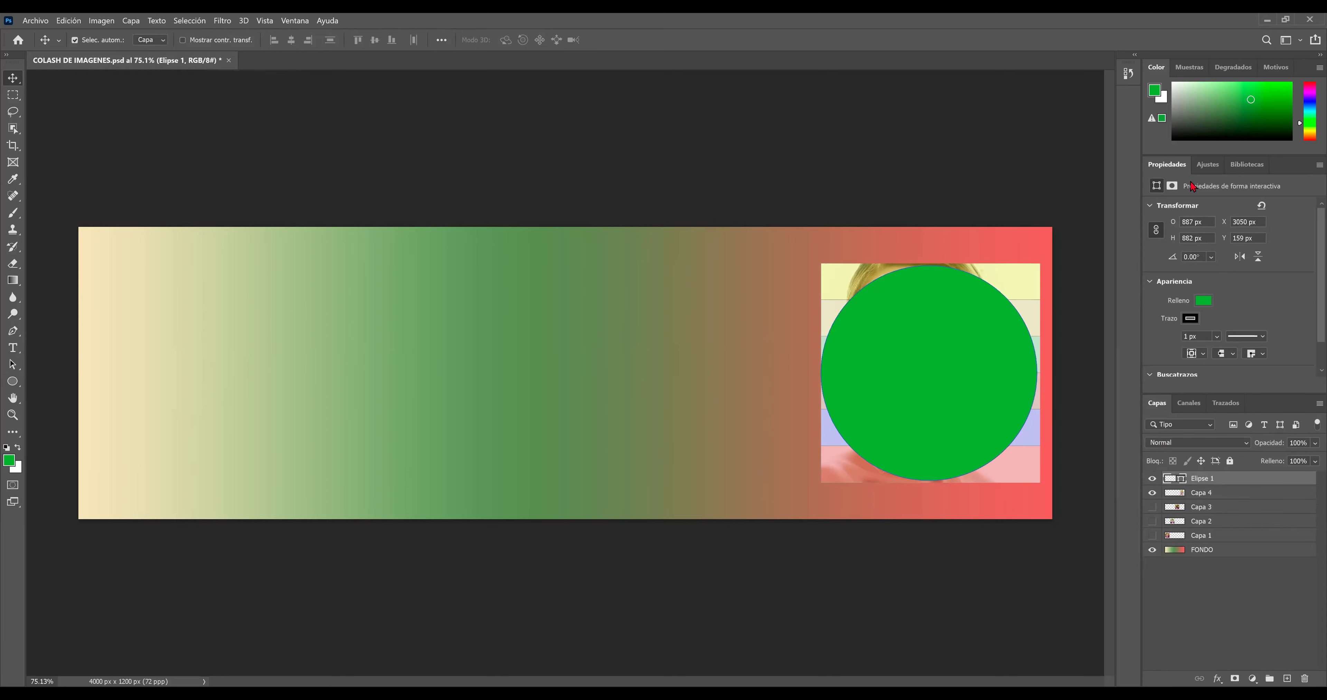
double_click(1180, 172)
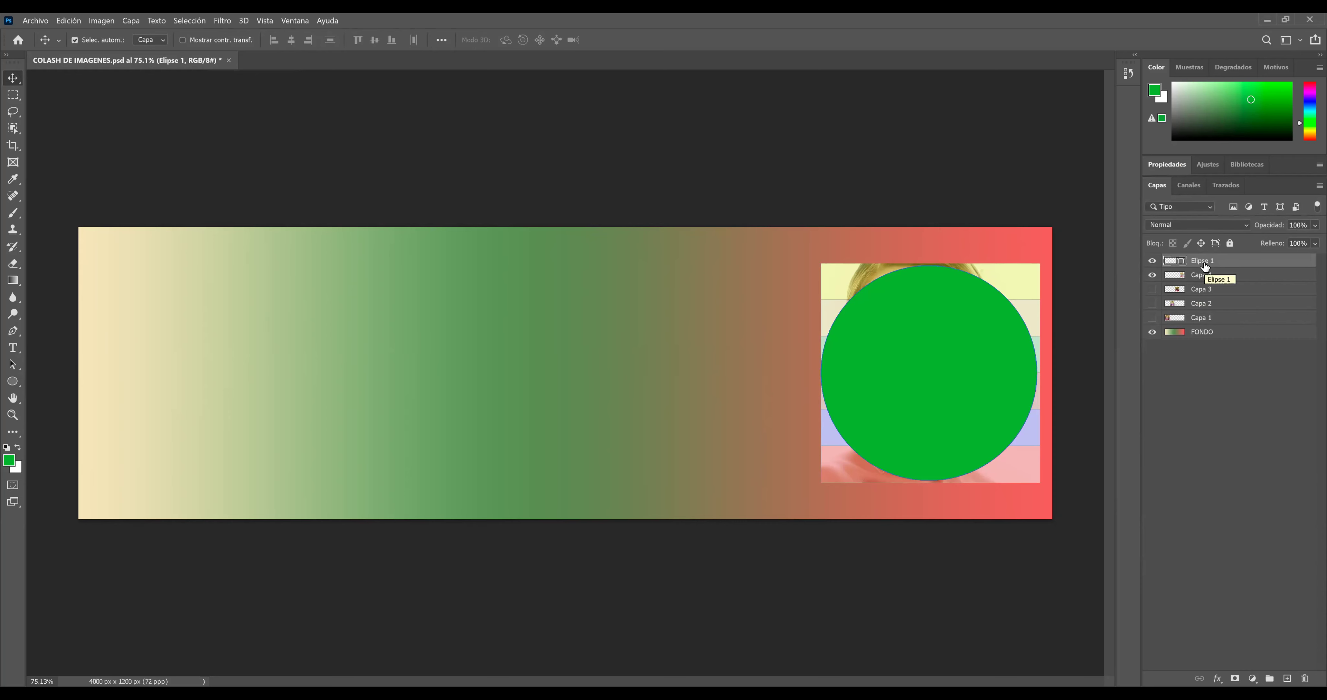
Rasterize the Elipse 1 circle layer
right_click(1206, 264)
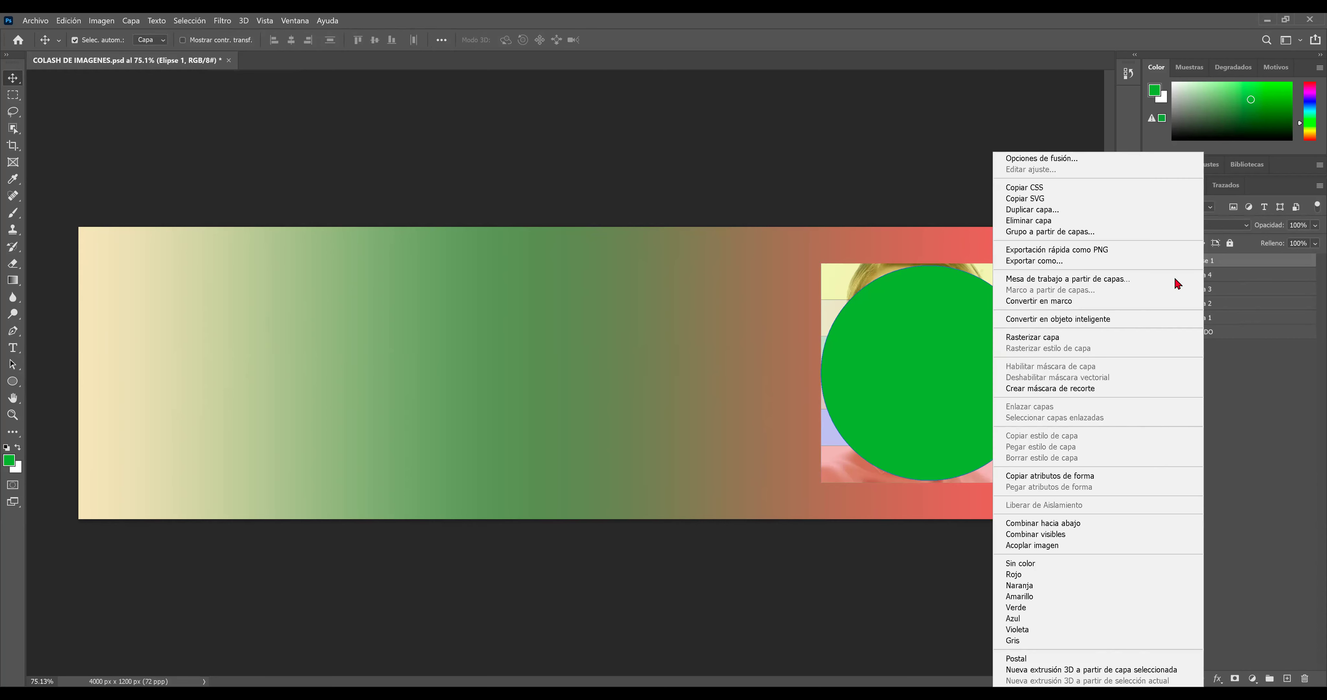
click(1093, 338)
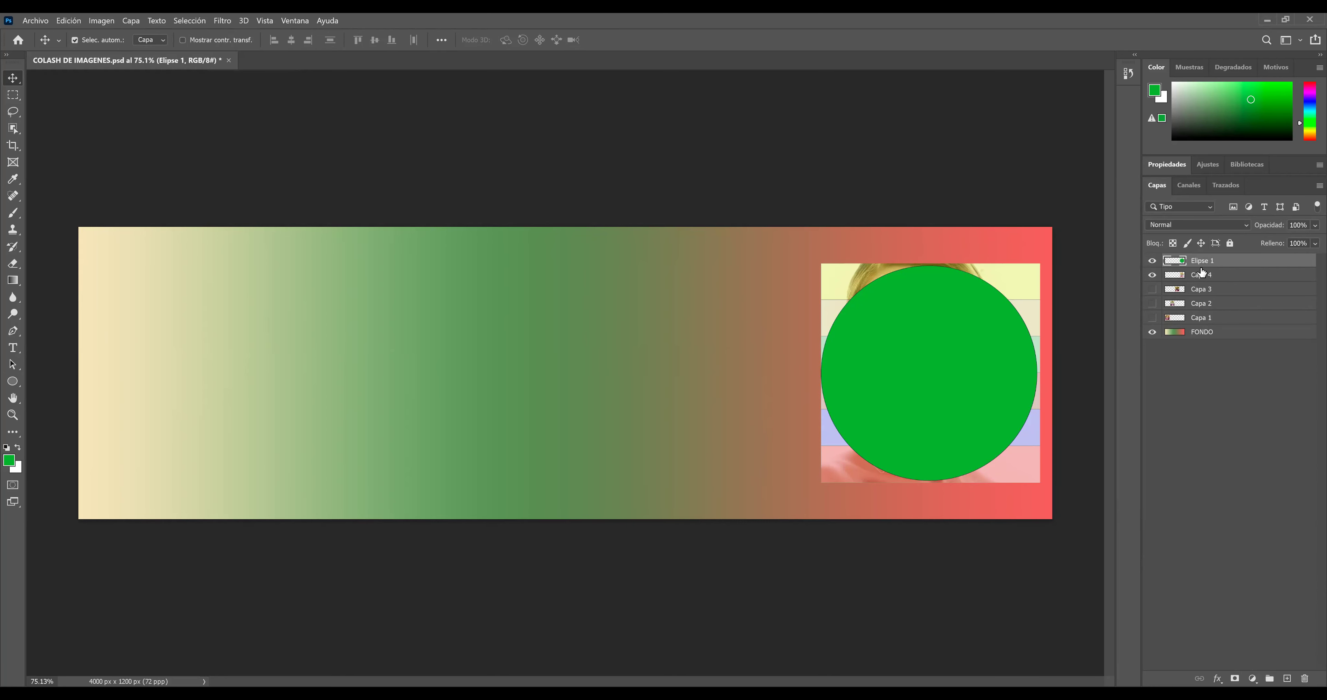
drag(1201, 267, 1204, 262)
drag(1203, 262, 1203, 266)
Toggle Elipse 1's visibility to check the Capa 4 face beneath it
click(1152, 261)
click(1152, 262)
click(1152, 262)
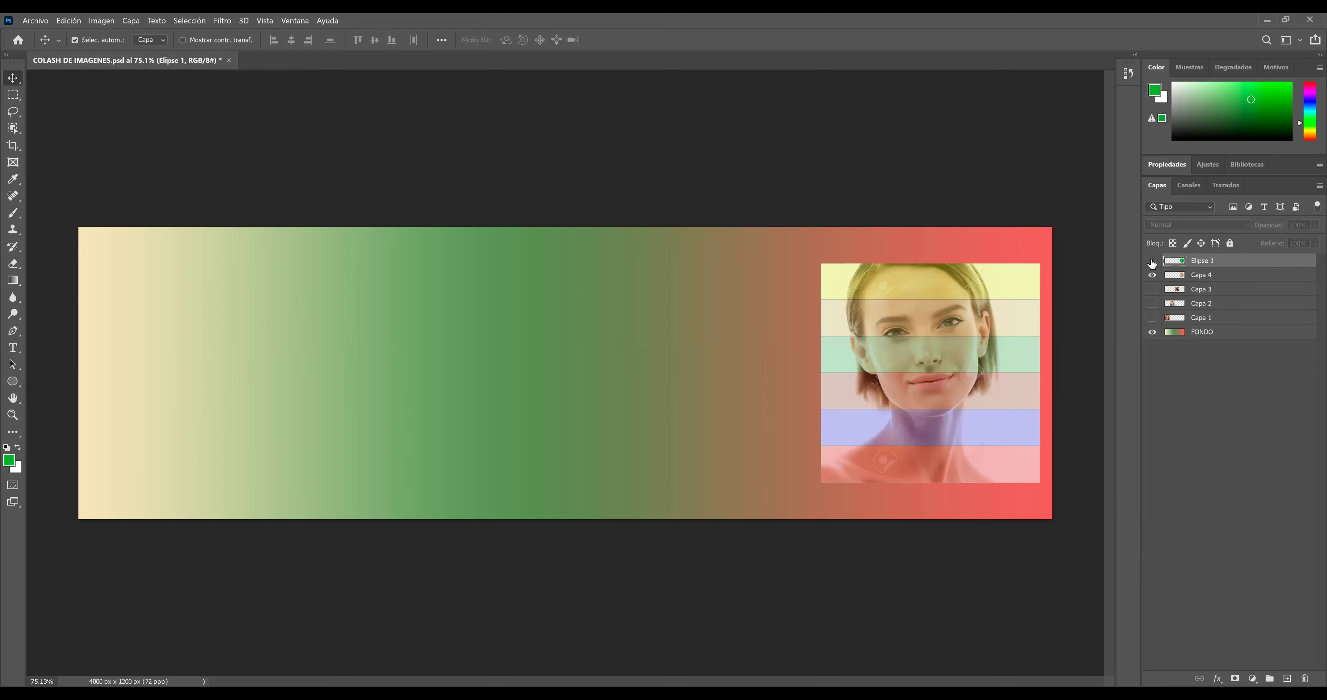
click(1214, 279)
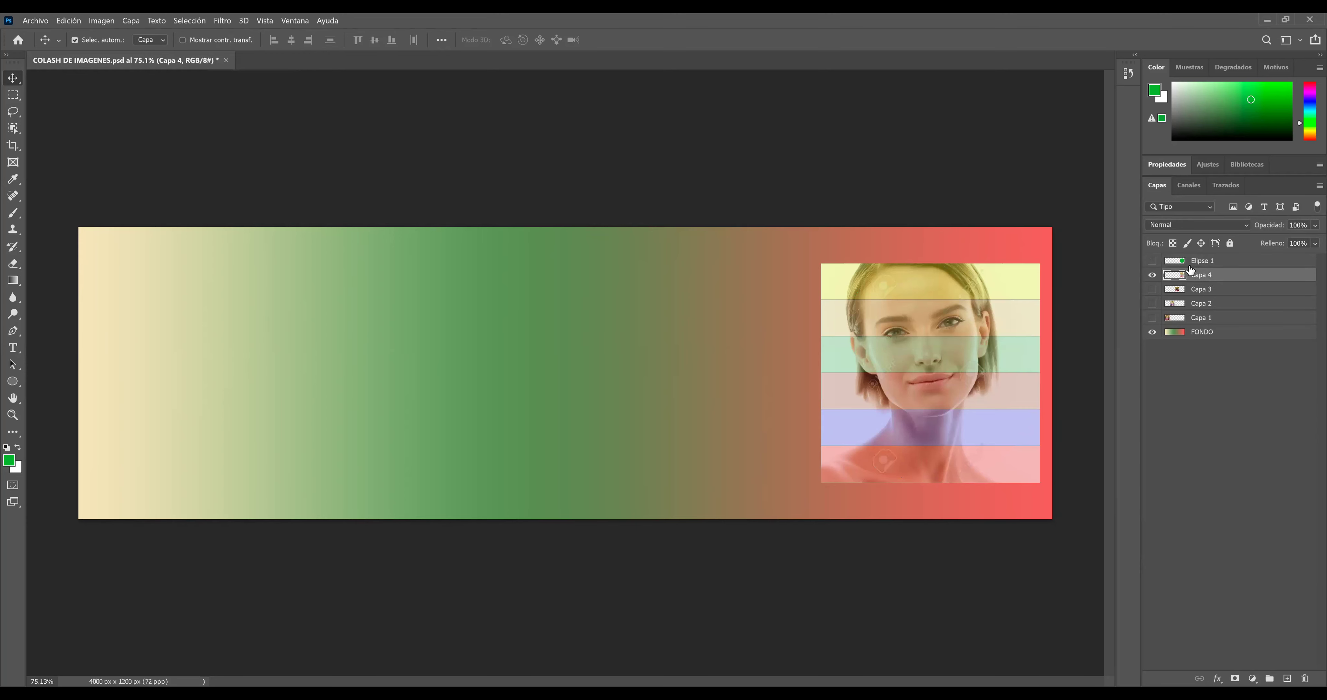
click(1182, 264)
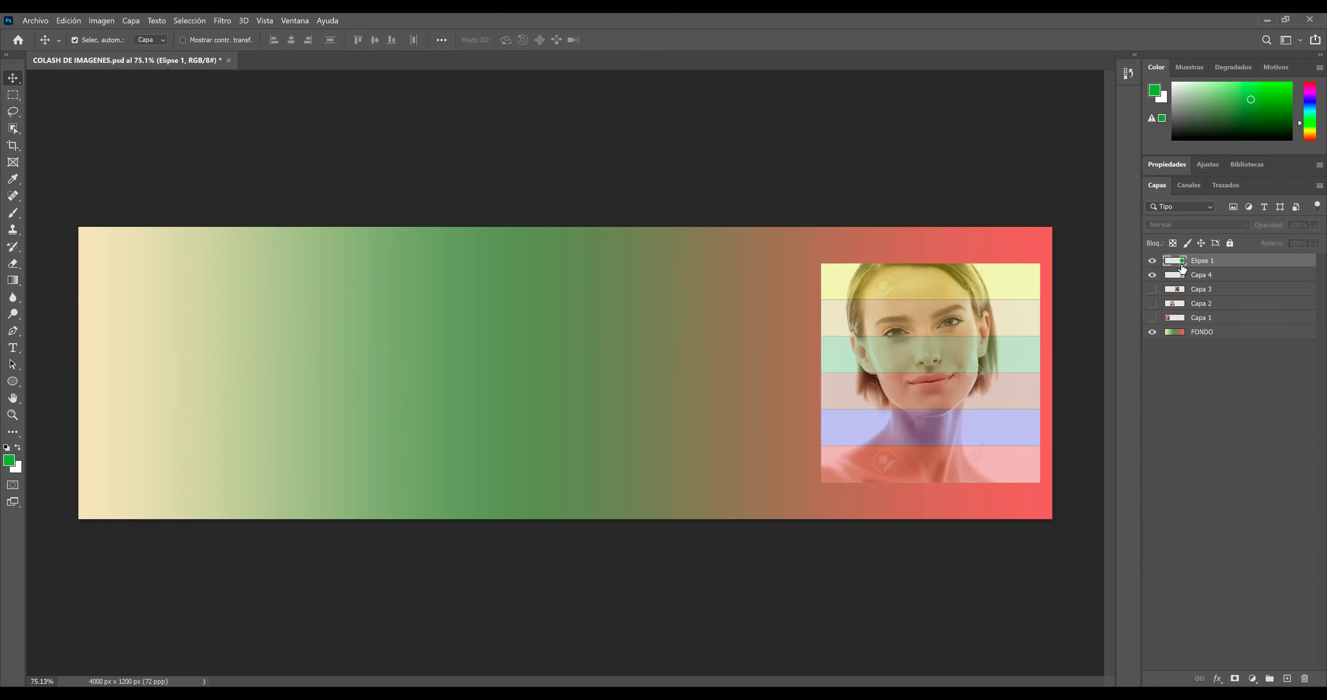
click(1152, 261)
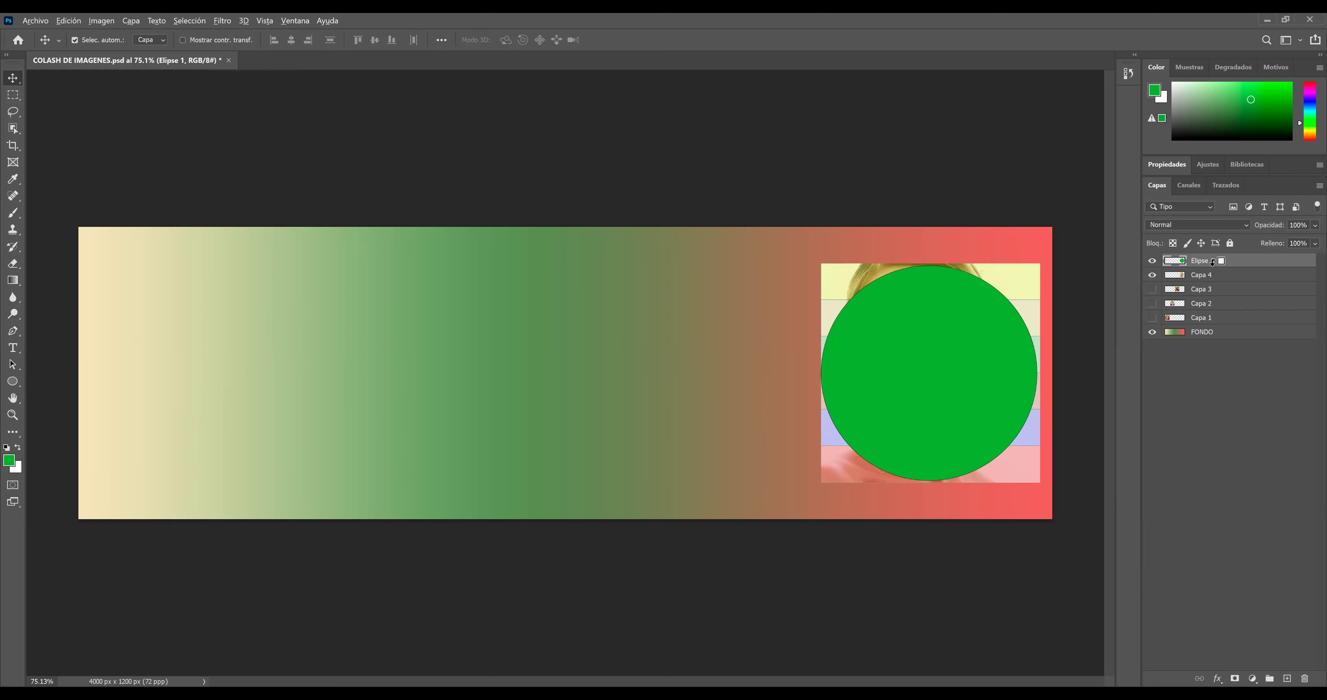
Try clipping masks between Elipse 1 and Capa 4, then release them both
alt+click(1213, 263)
click(1177, 277)
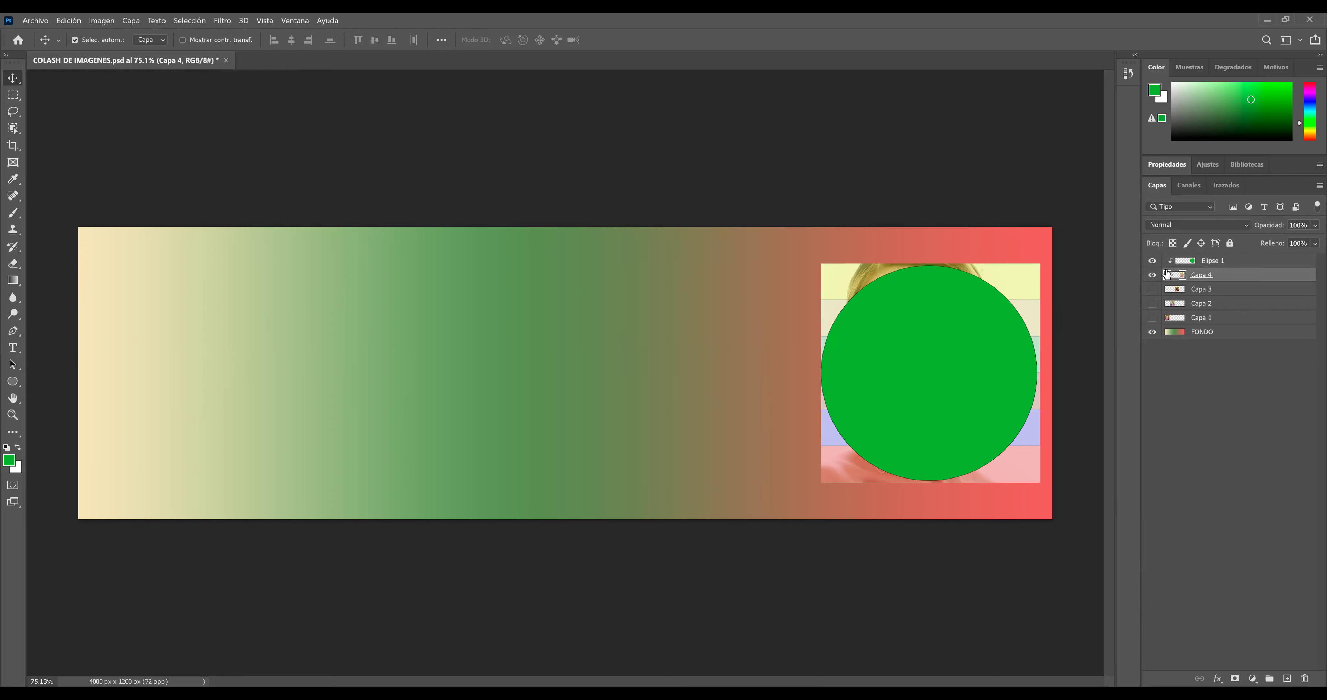
alt+click(1196, 268)
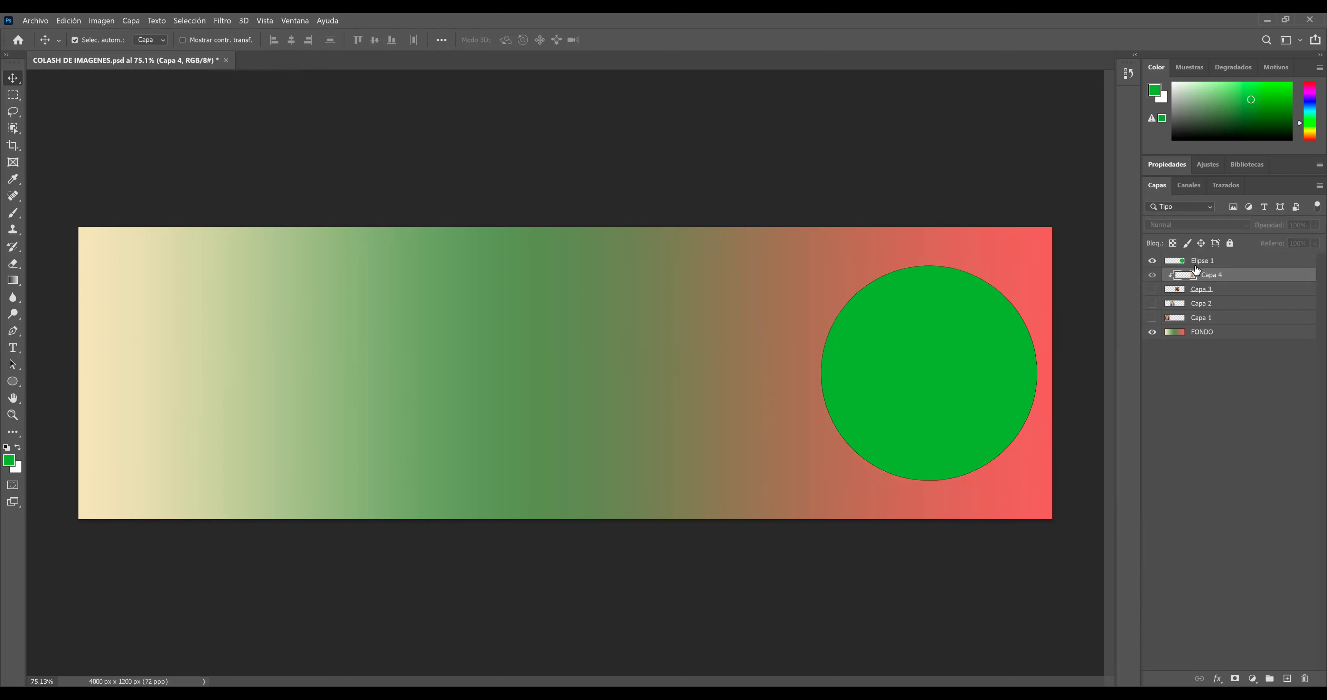
key(ctrl)
alt+click(1207, 281)
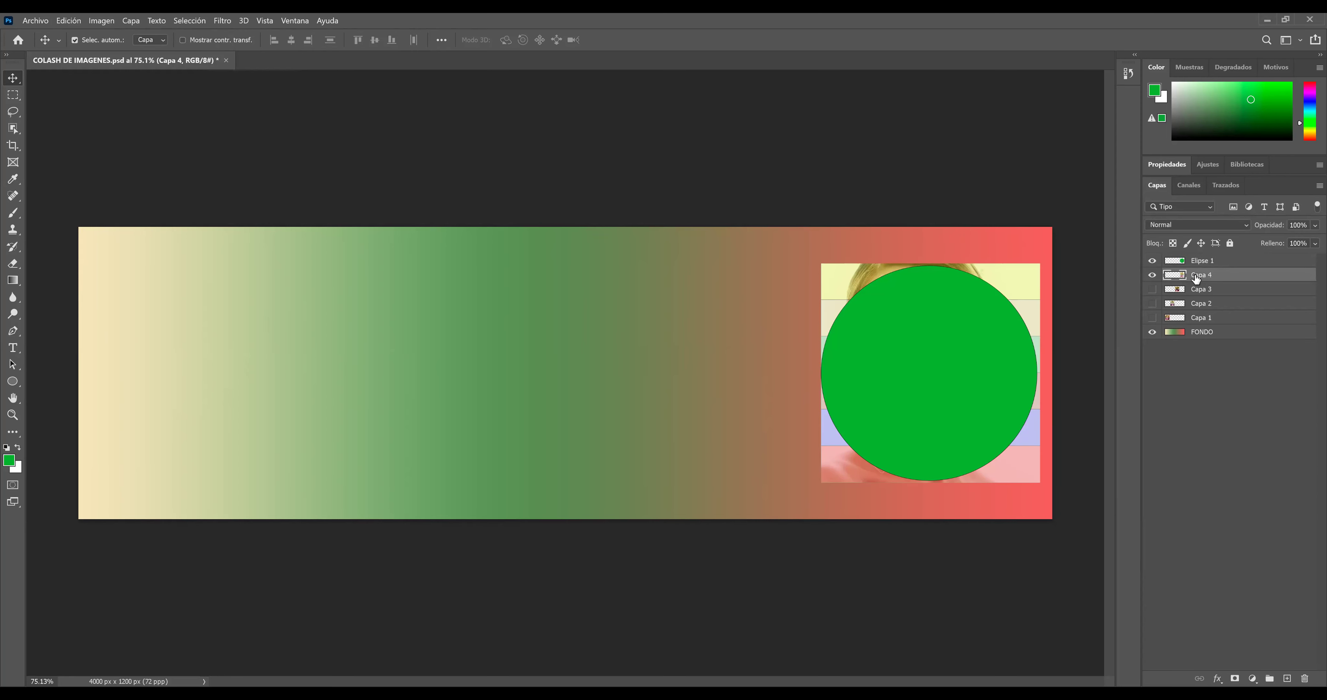
shift+click(1200, 262)
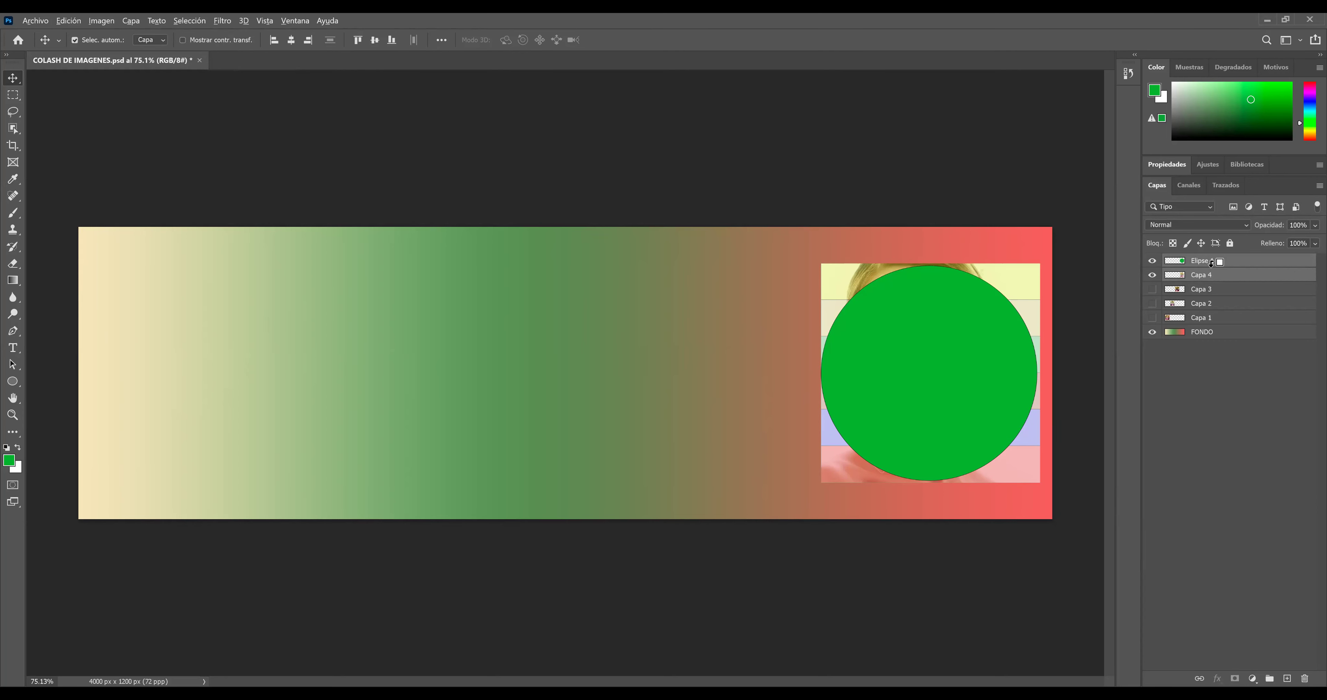
alt+click(1212, 263)
key(ctrl)
key(ctrl+alt+g)
Move the Capa 4 photo layer above Elipse 1 in the layer stack
click(1186, 281)
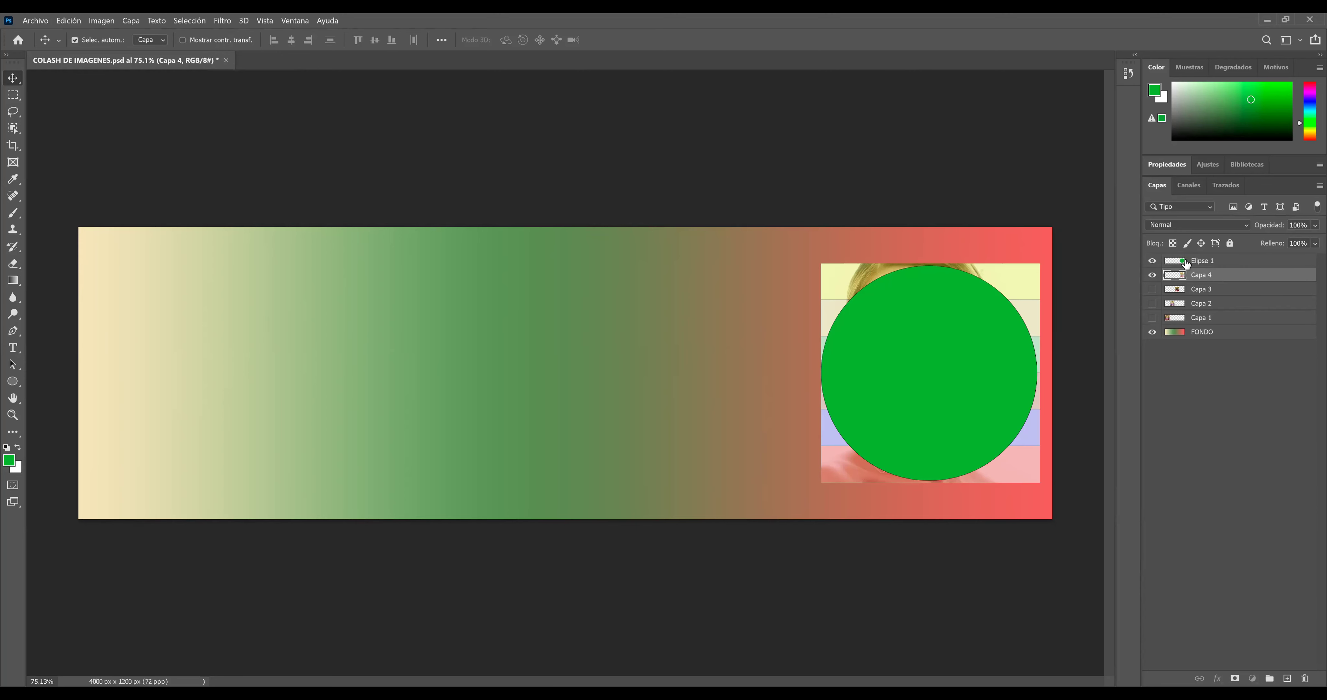
drag(1184, 261, 1196, 268)
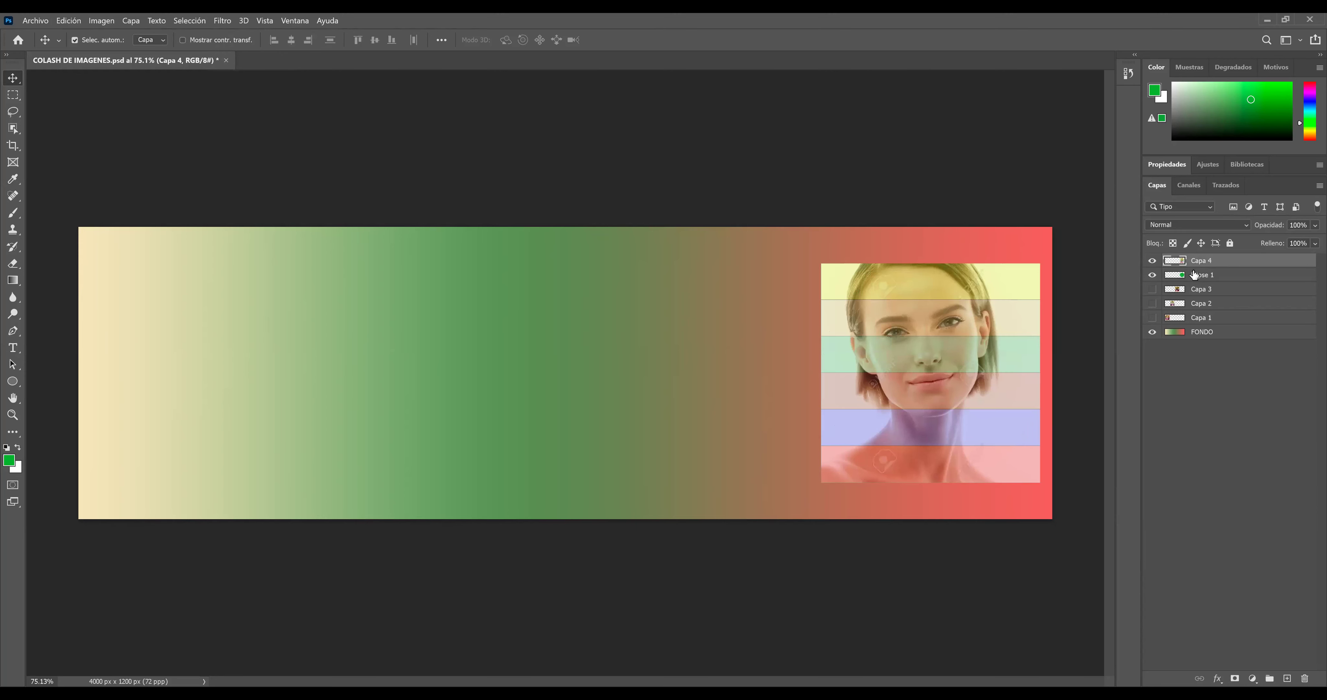
click(1196, 276)
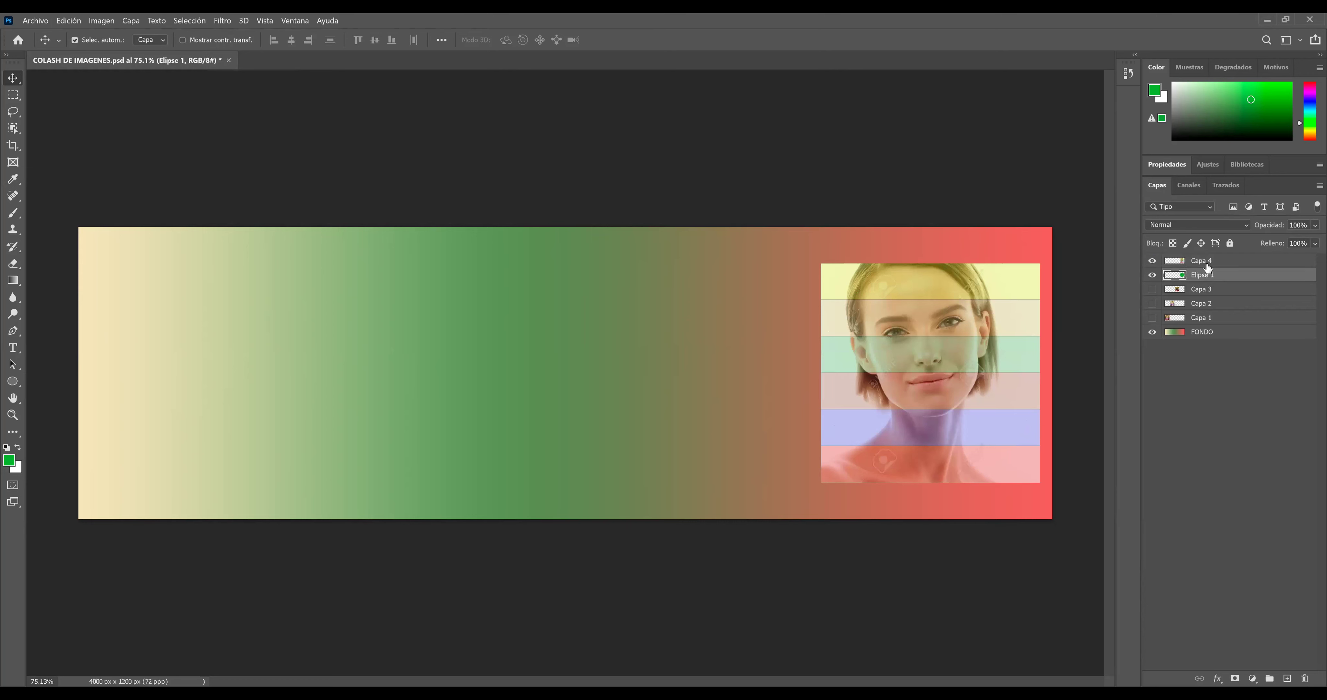
shift+click(1207, 262)
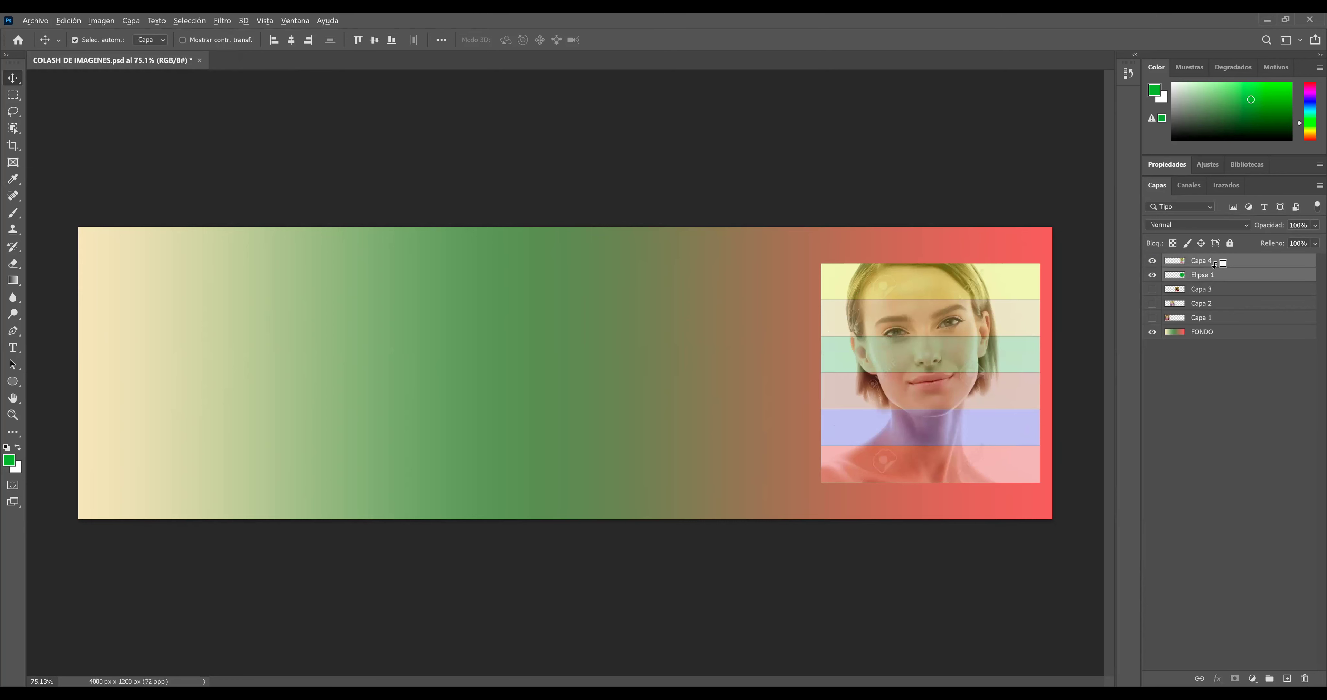
Clip Capa 4 into the Elipse 1 circle so the striped portrait appears round
alt+click(1215, 265)
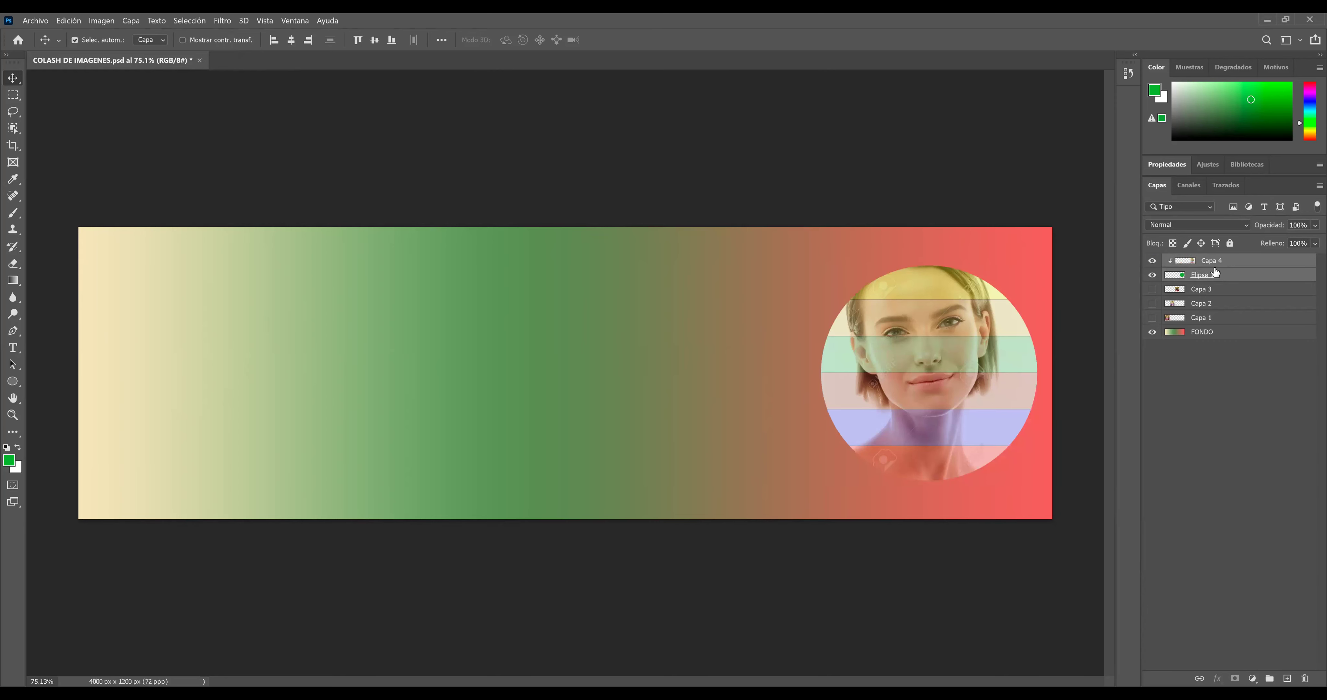
alt+click(1215, 268)
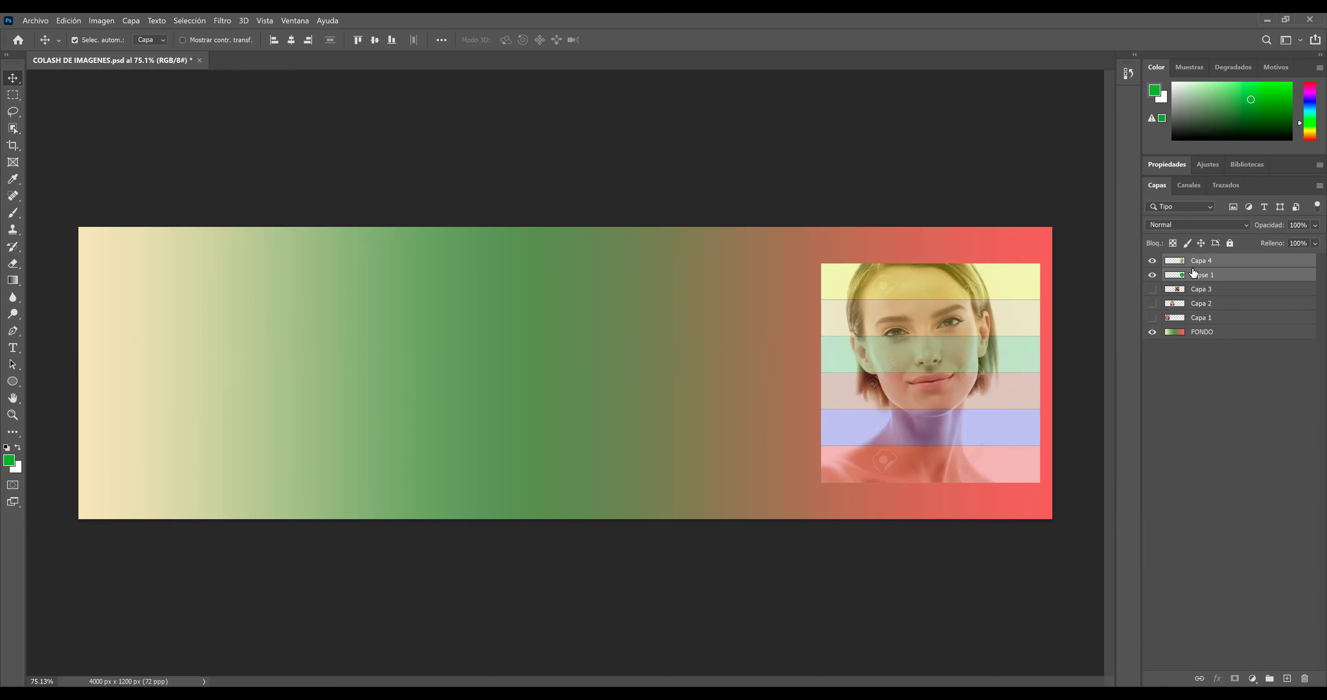
click(1201, 263)
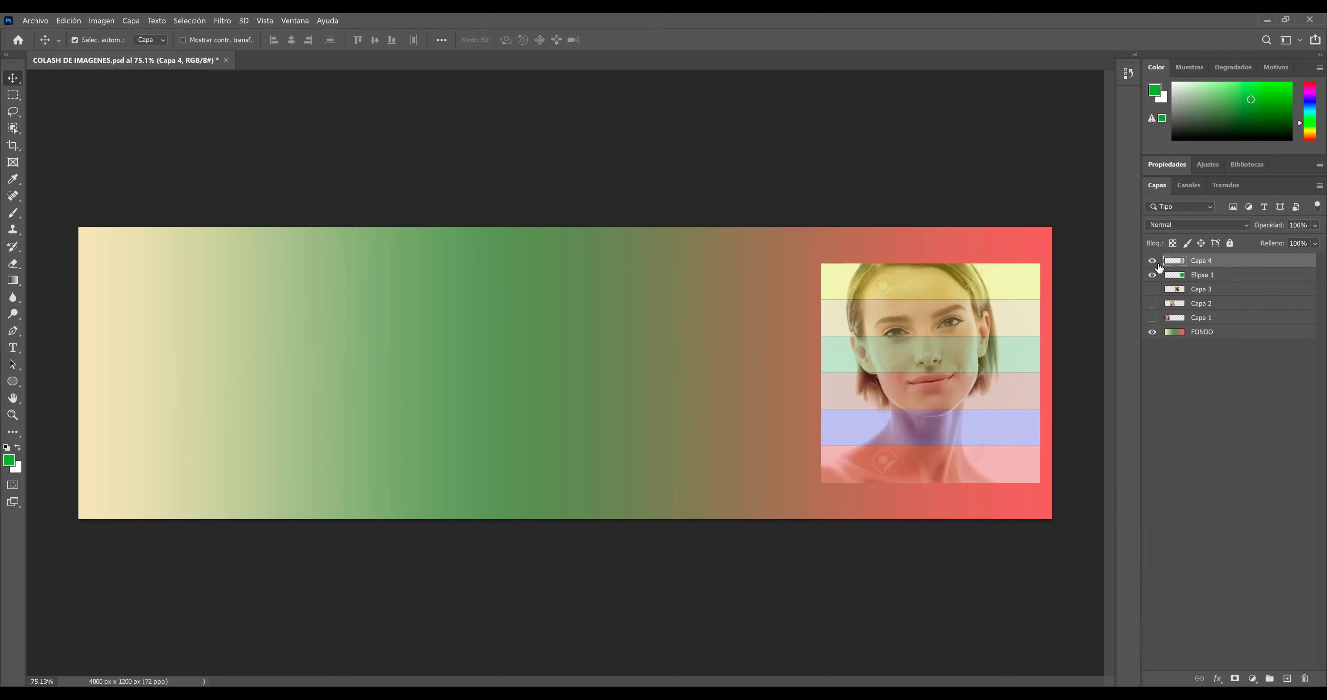
click(1154, 261)
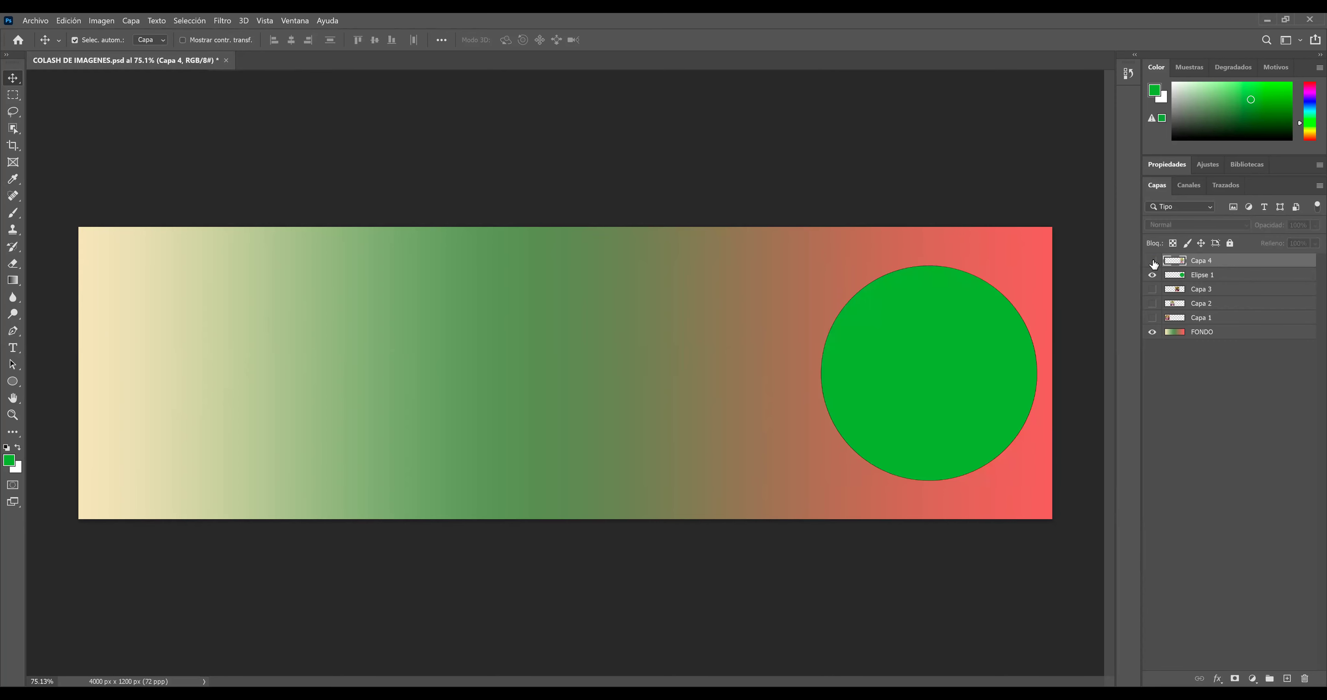
click(1153, 262)
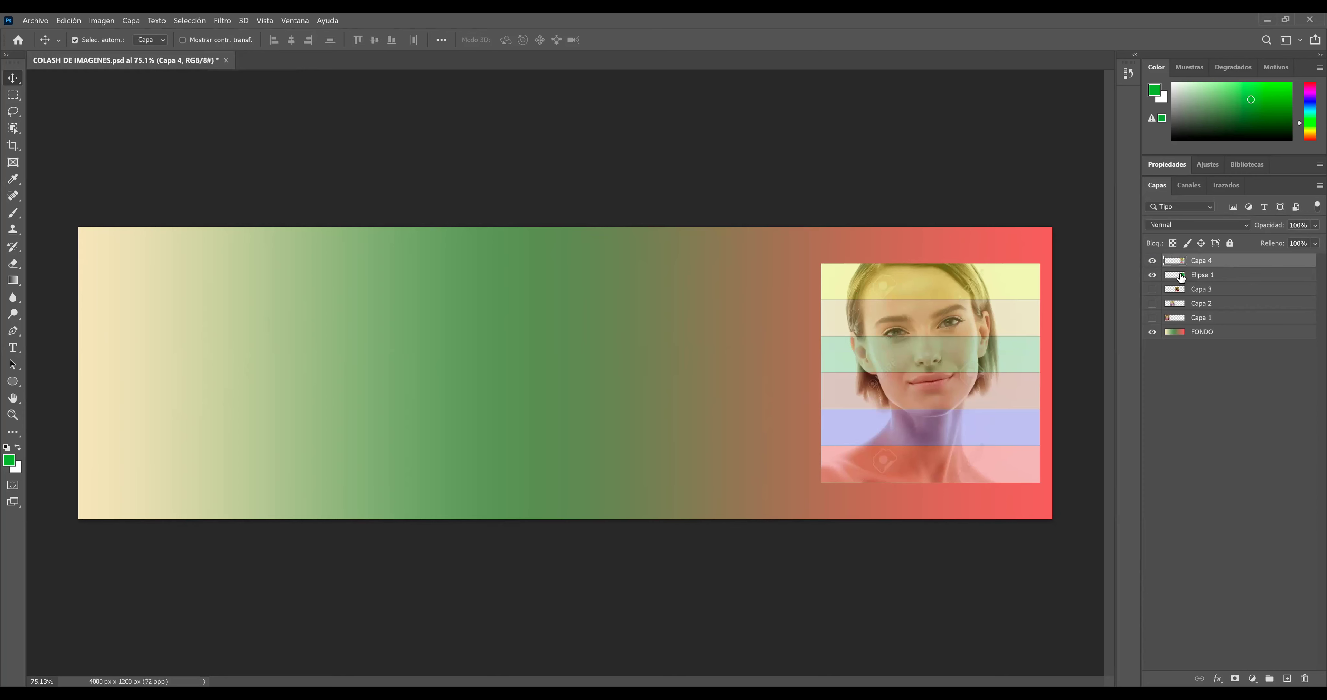
ctrl+click(1216, 279)
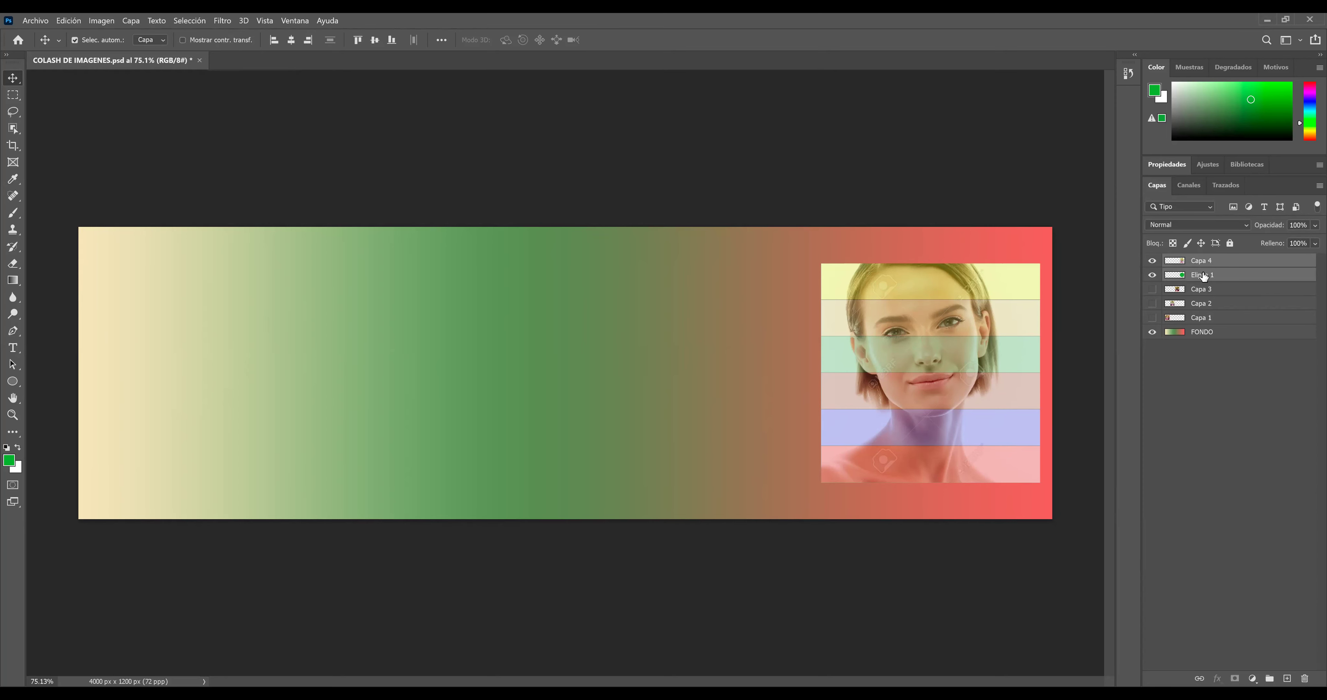
drag(1211, 278, 1203, 264)
alt+click(1202, 266)
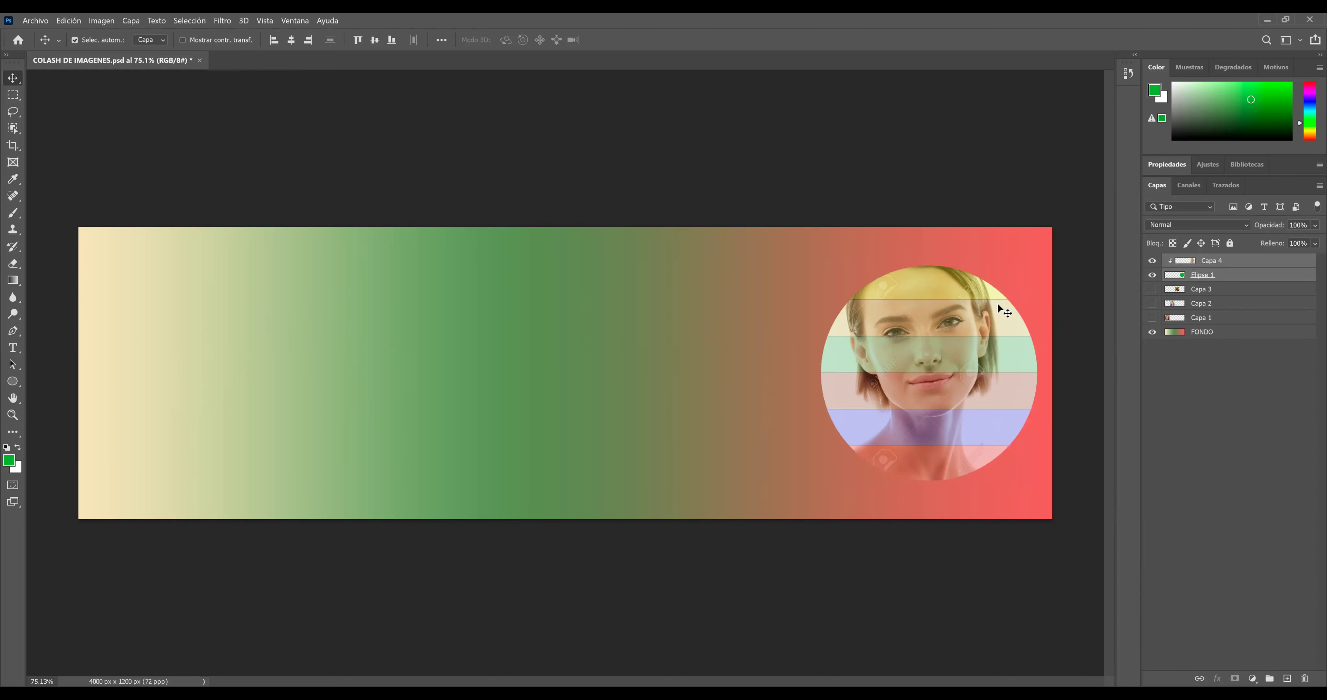
click(1207, 294)
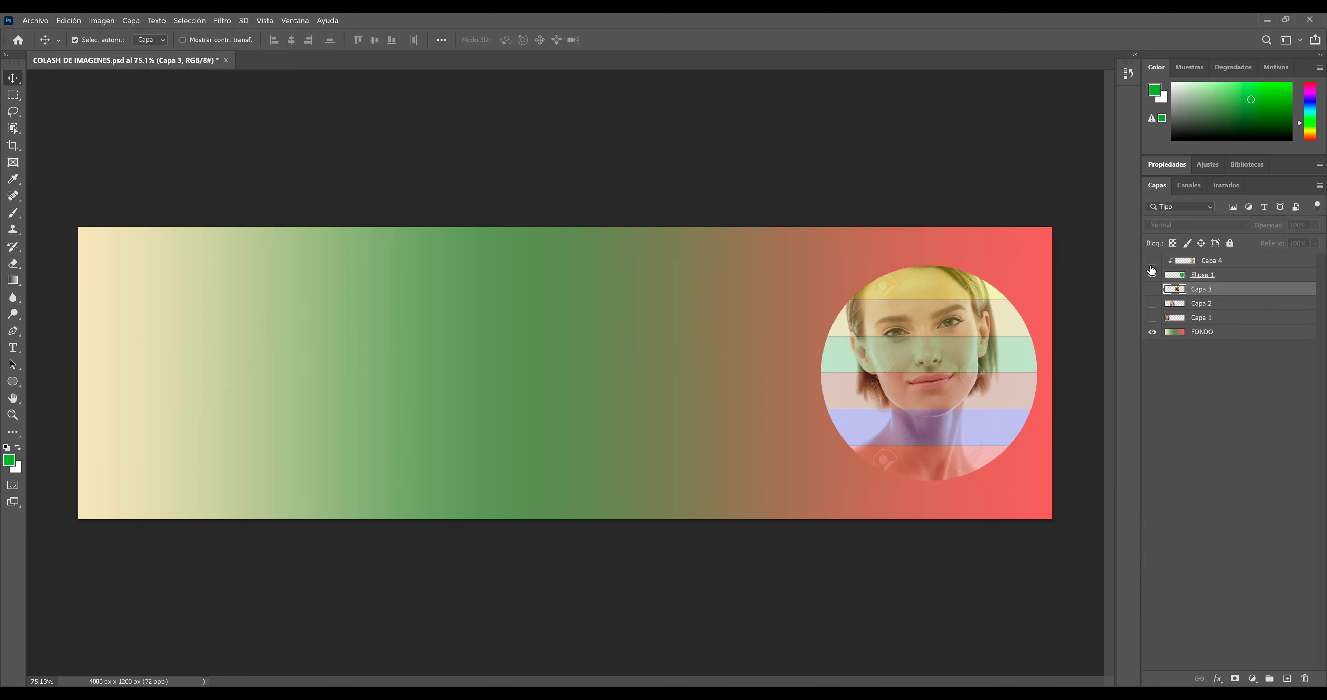
Hide Capa 4 and Elipse 1, then draw a green circle over the centre portrait
click(1152, 273)
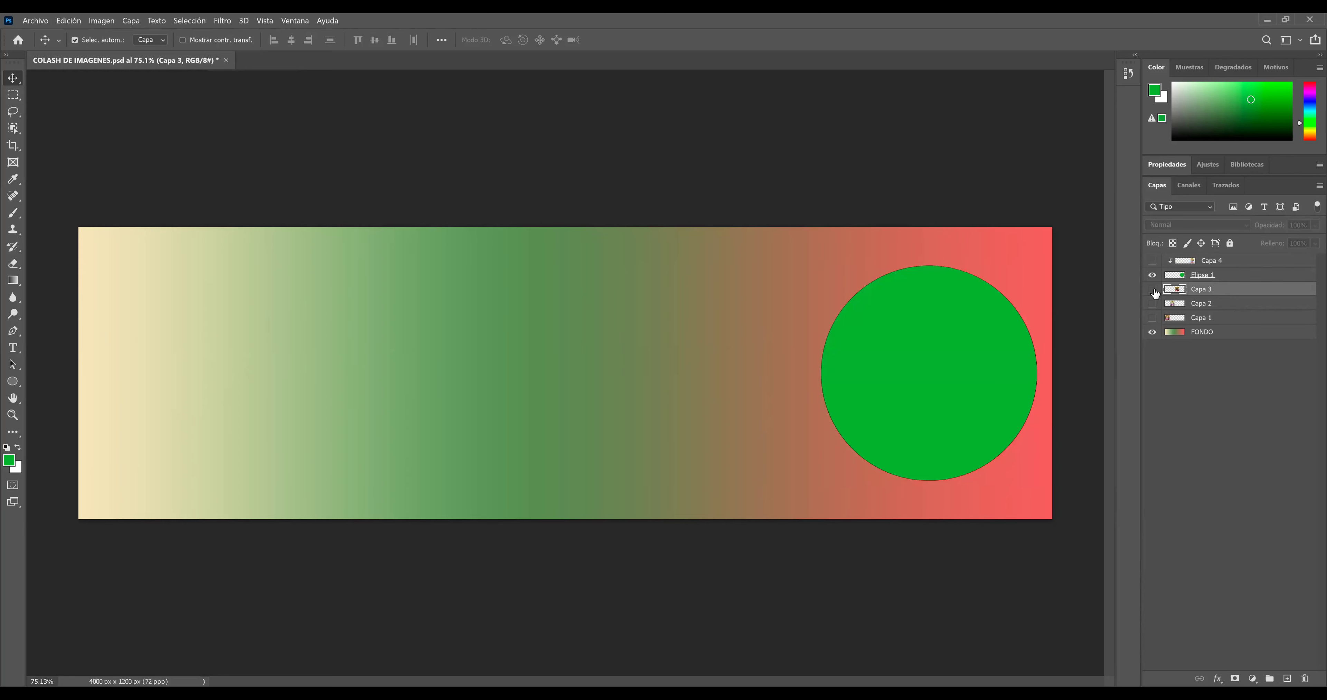
click(1152, 275)
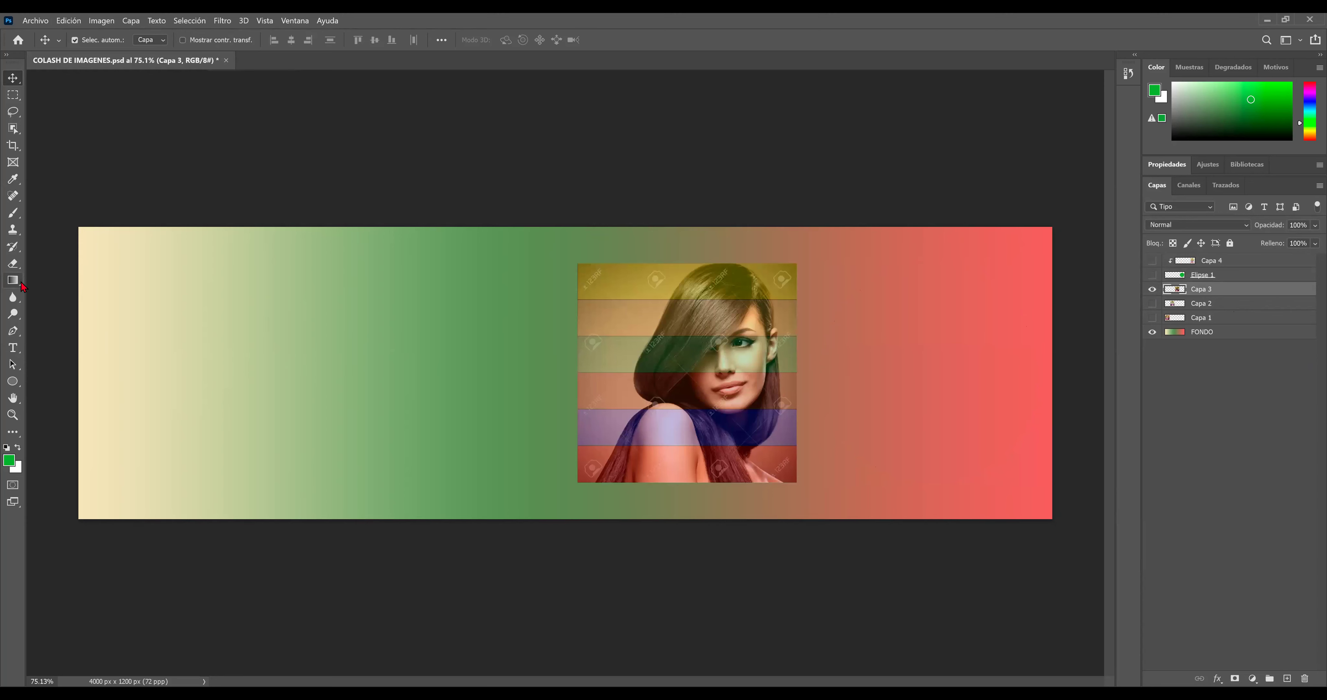
click(13, 383)
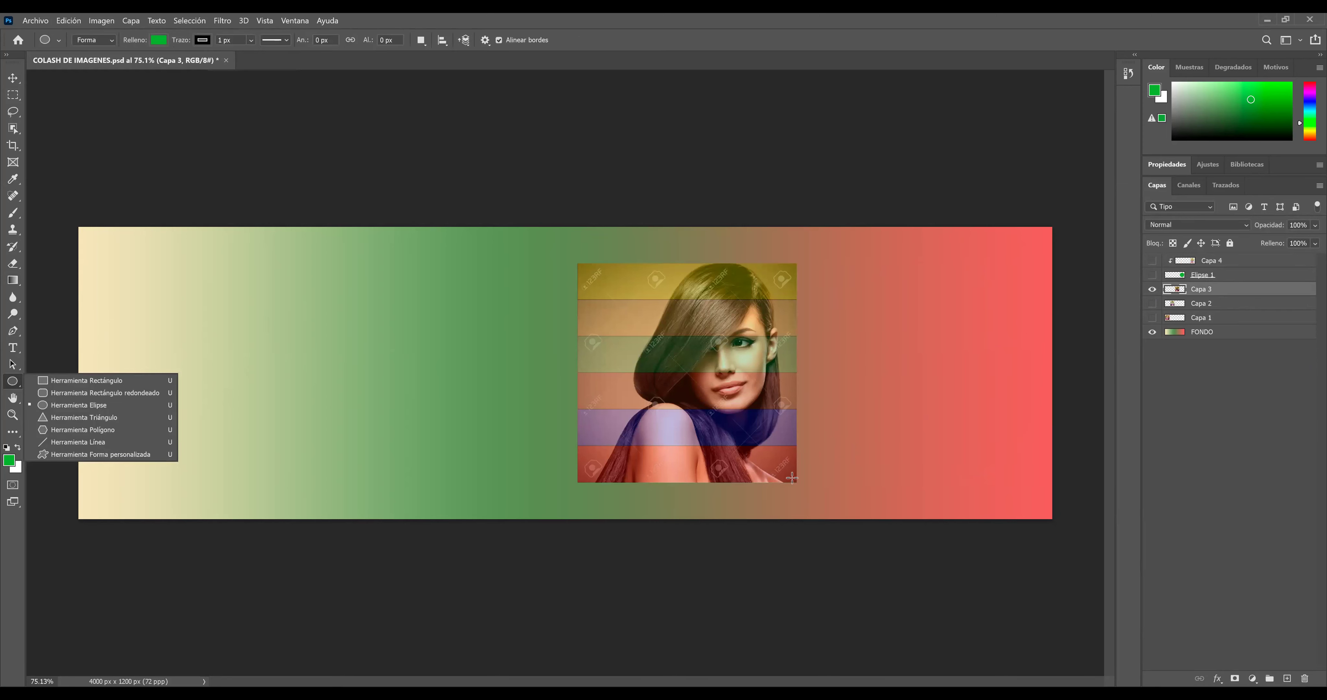
drag(792, 478, 794, 481)
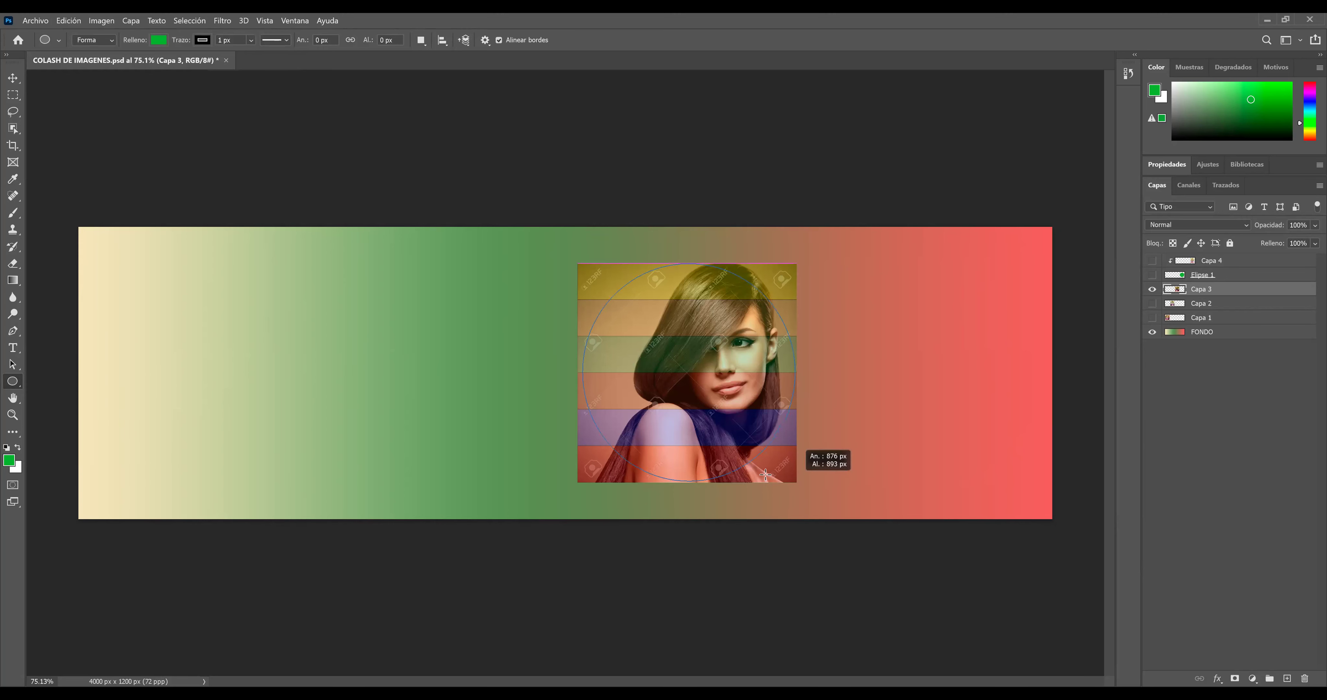
drag(765, 475, 765, 475)
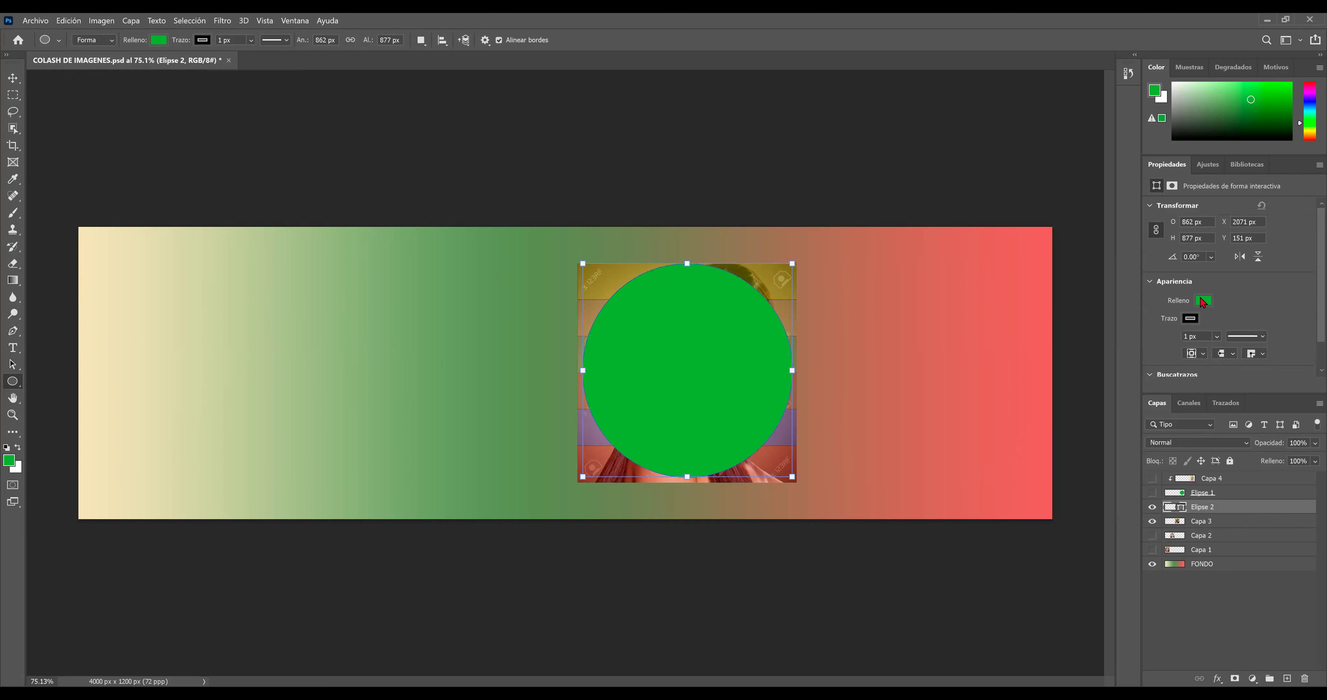
Rasterize the new Elipse 2 circle layer
double_click(1181, 166)
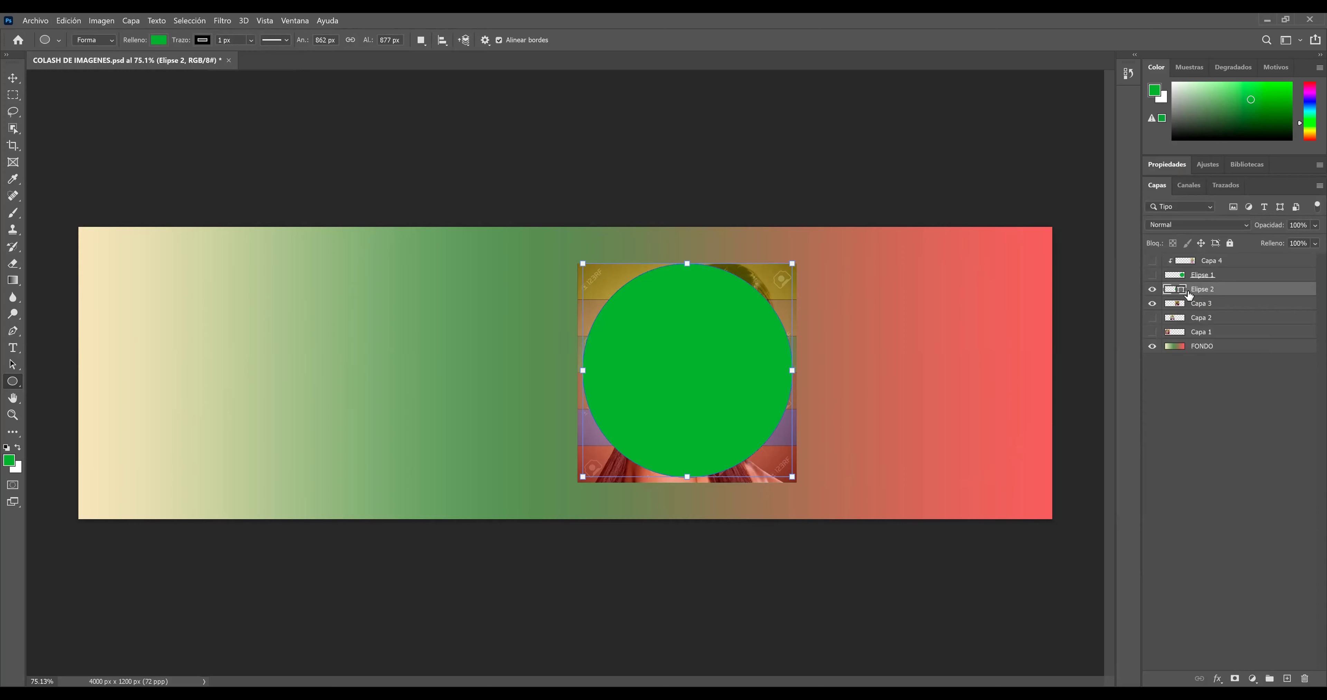
right_click(1187, 292)
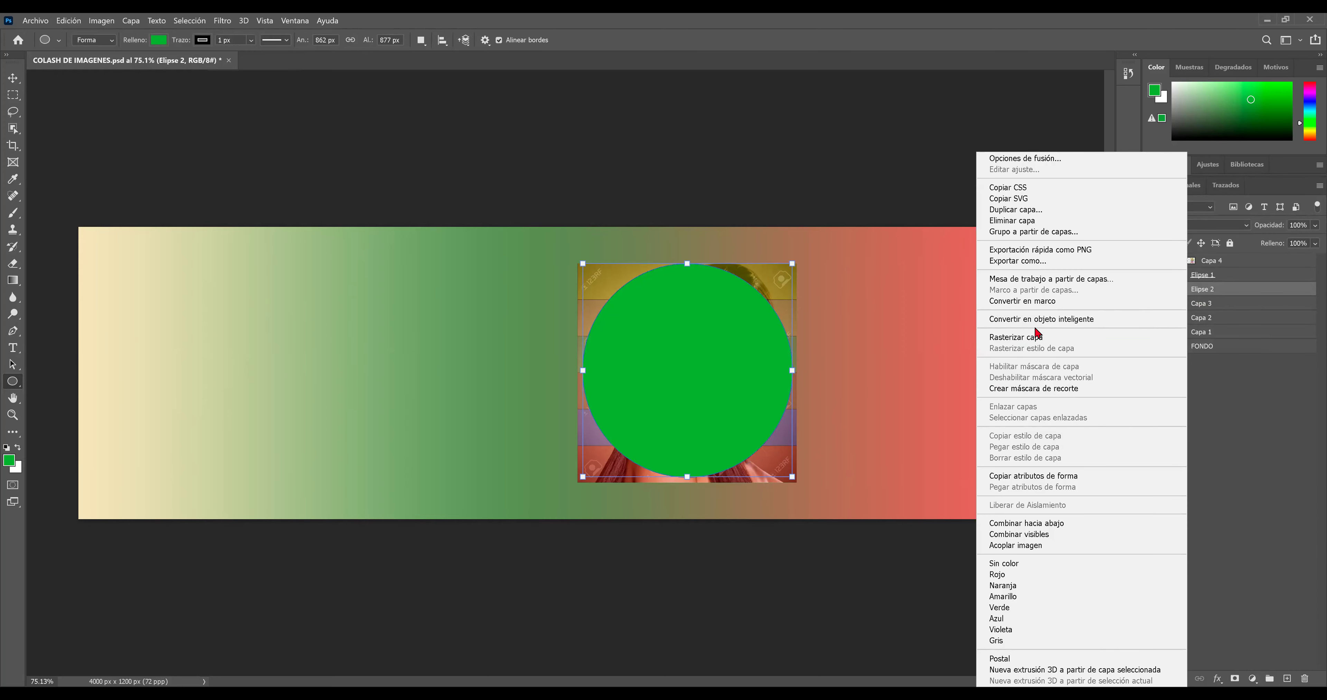
click(1027, 338)
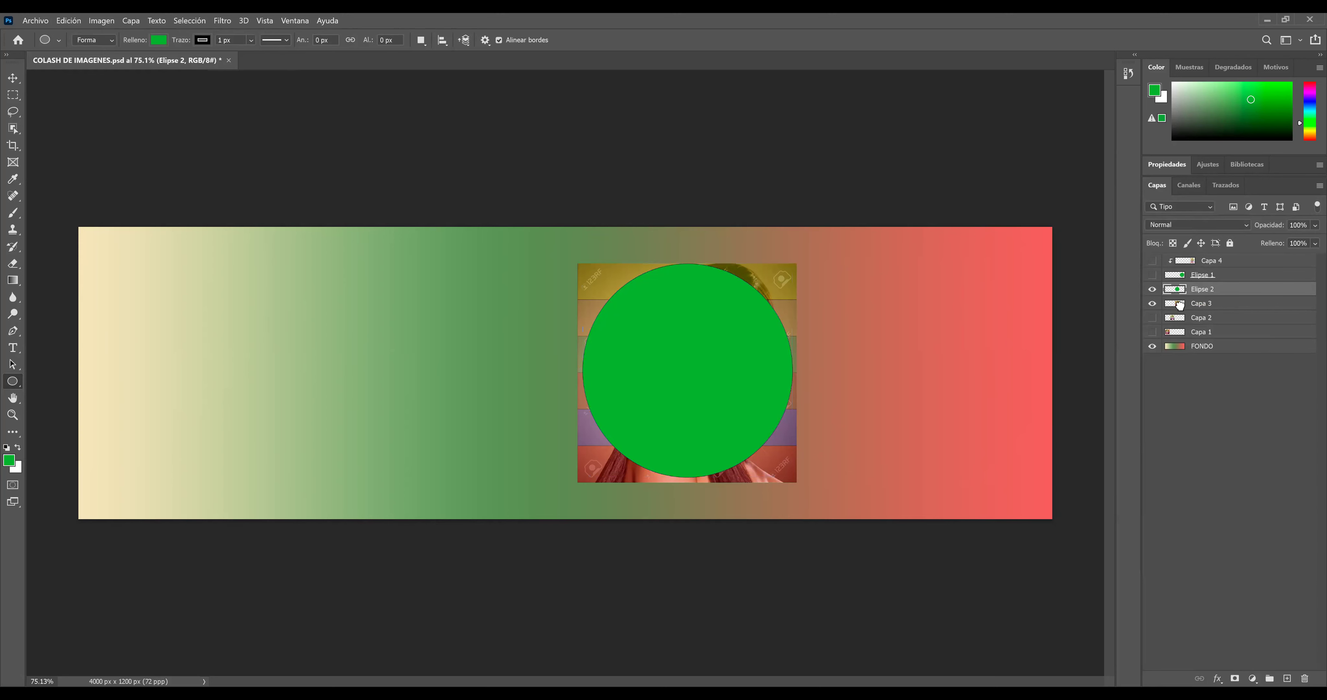
Move Elipse 2 below the Capa 3 photo and clip Capa 3 into the circle
drag(1183, 300, 1182, 313)
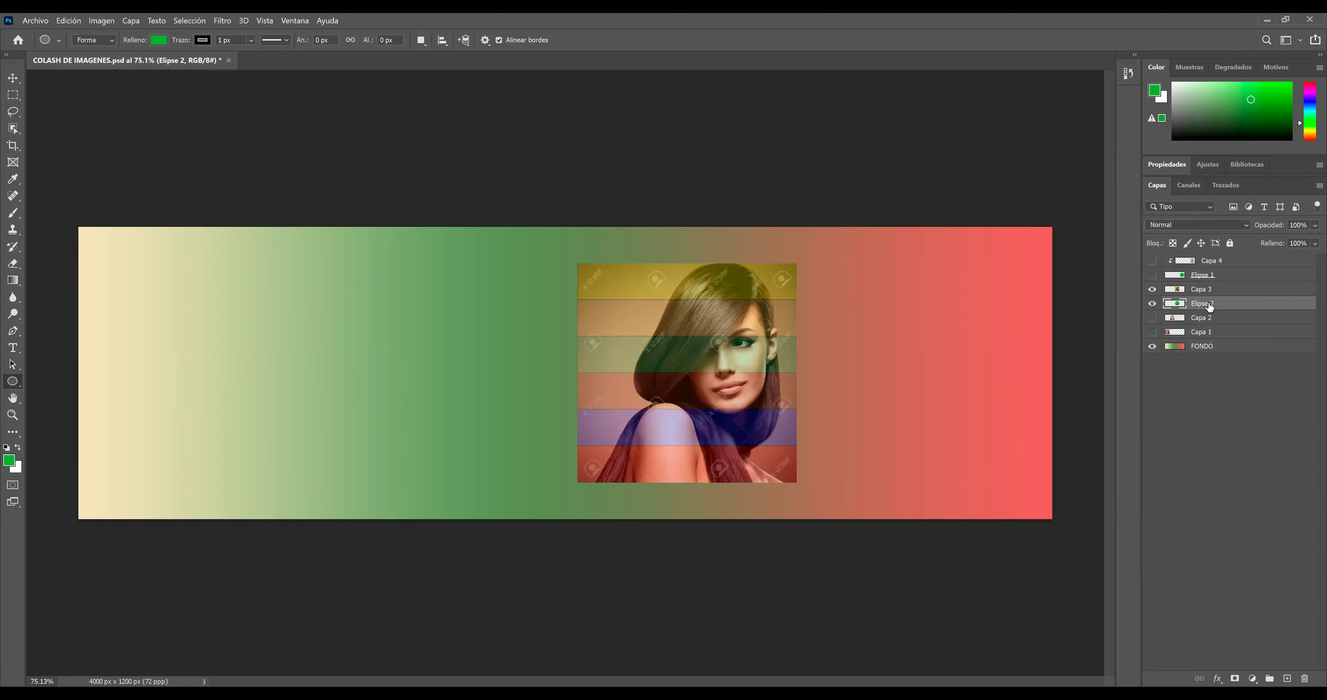
click(1151, 292)
click(1151, 293)
click(1151, 298)
click(1151, 297)
click(1151, 295)
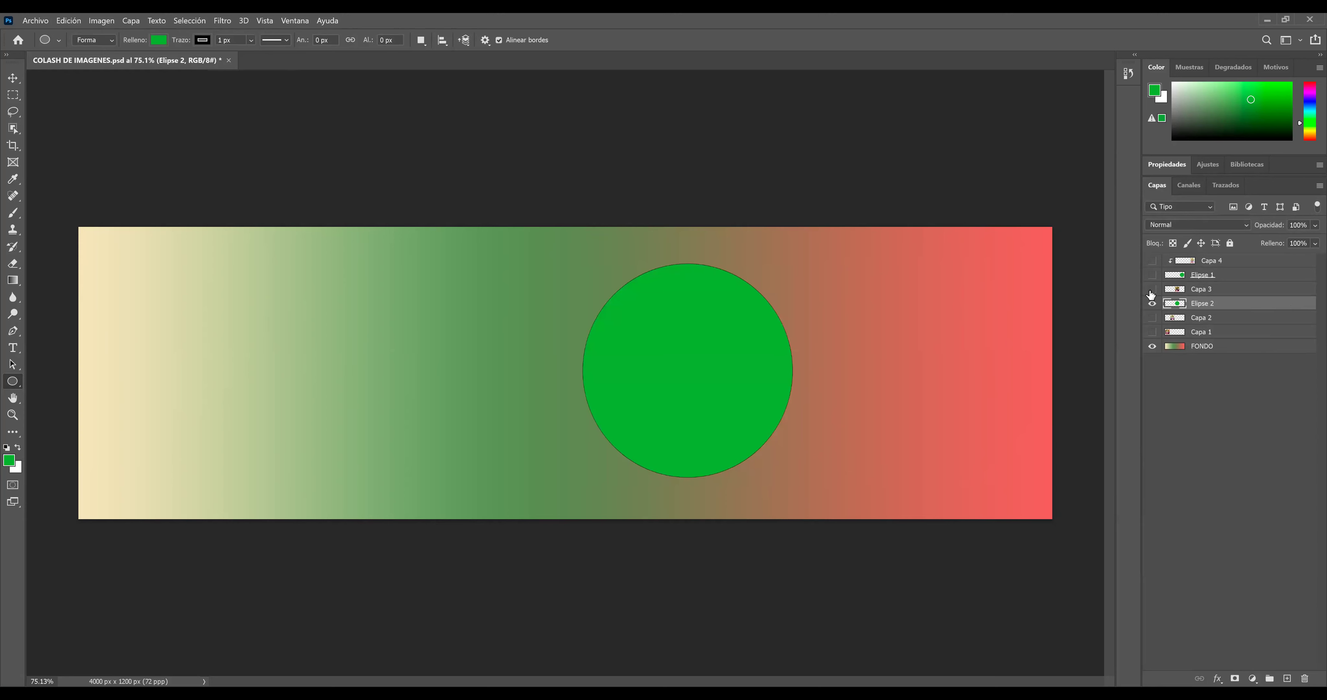
click(1151, 291)
drag(1197, 297, 1197, 293)
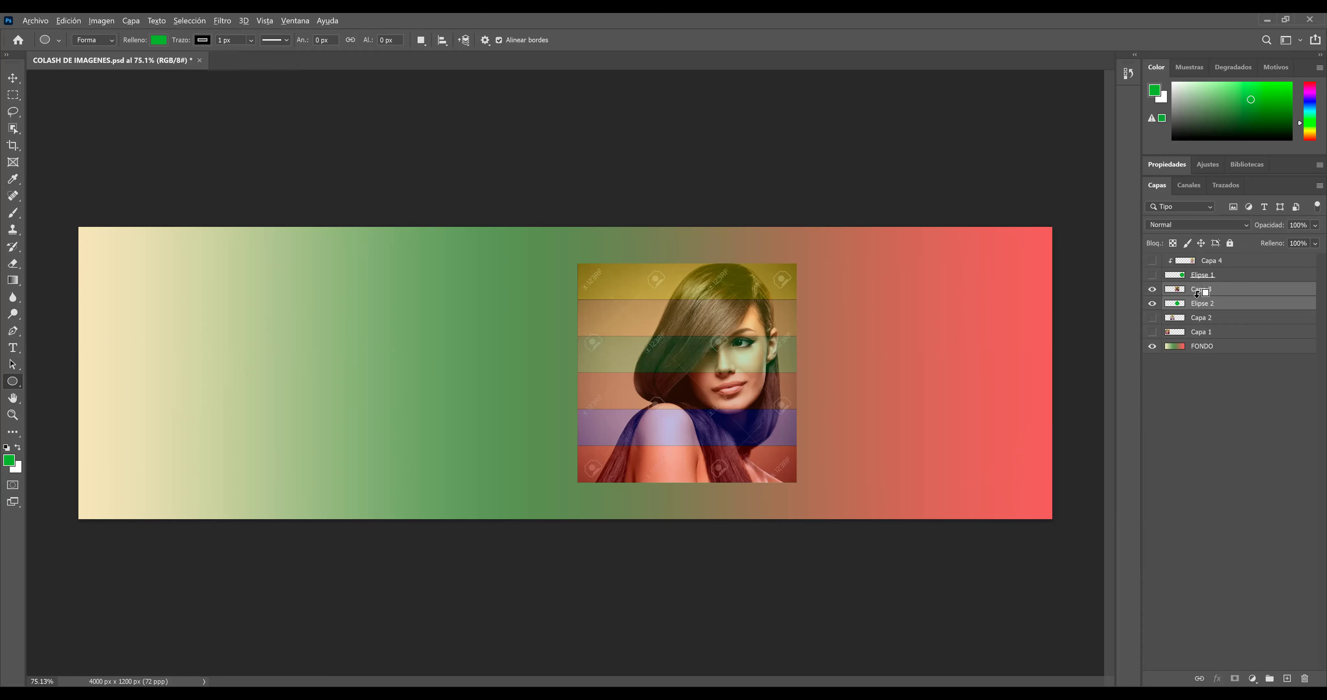
alt+click(1199, 294)
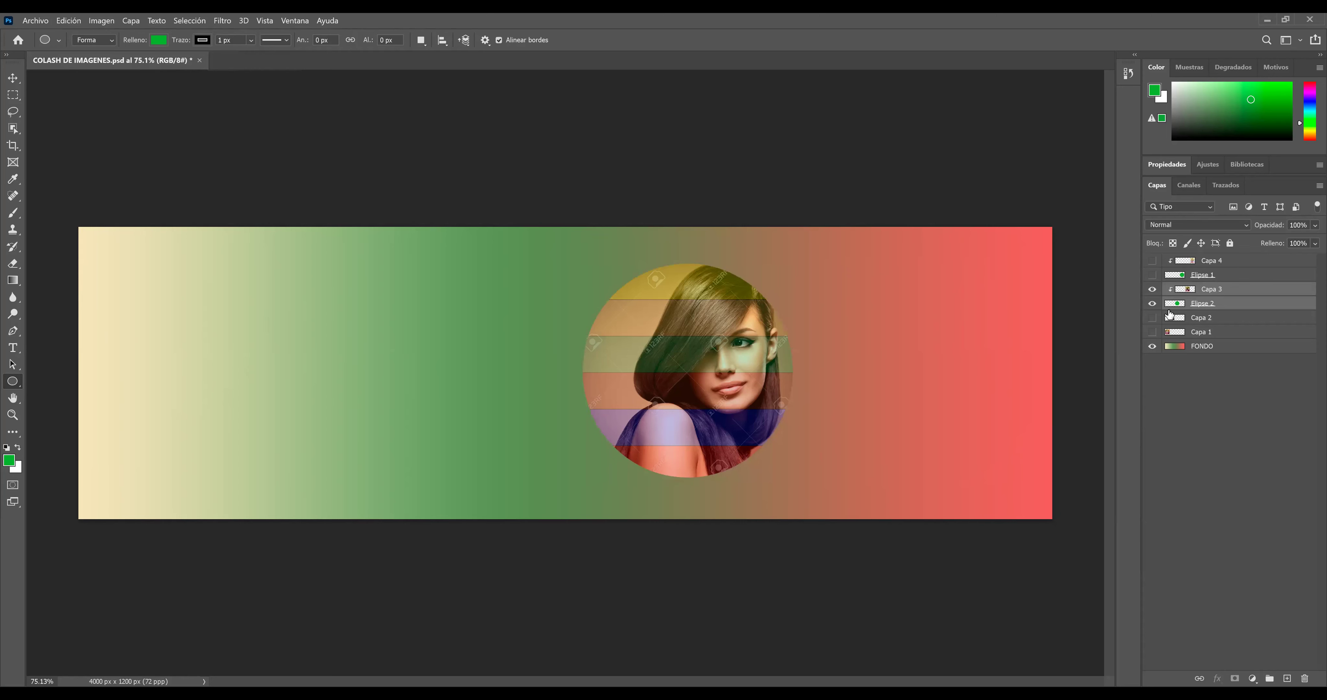
Hide the Elipse 2, Capa 4 and Elipse 1 circular photos
click(1153, 304)
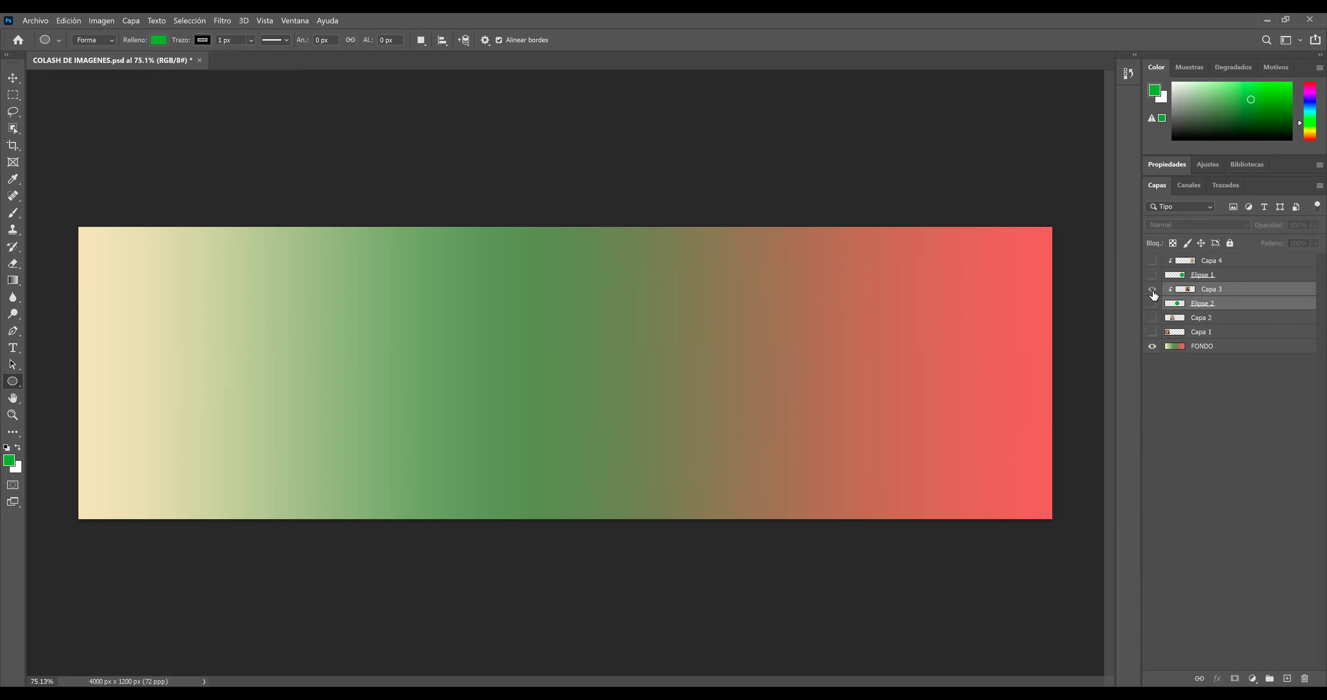
click(1154, 290)
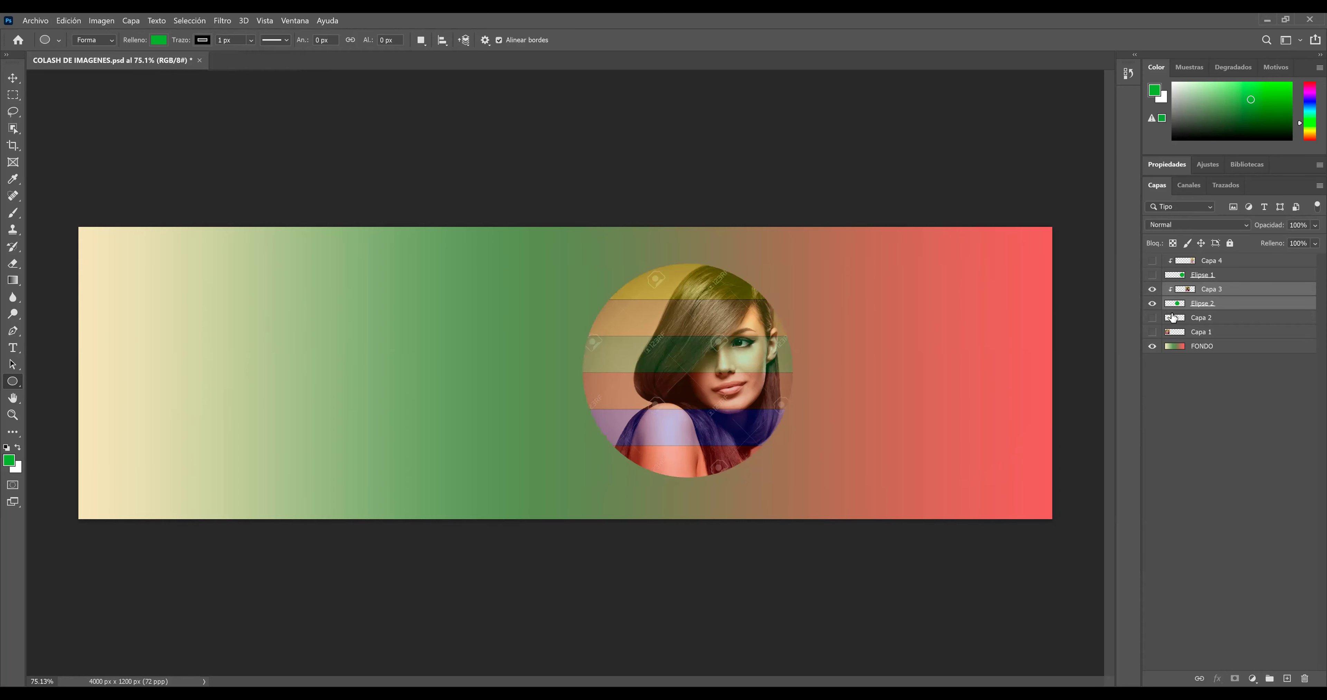
click(1154, 304)
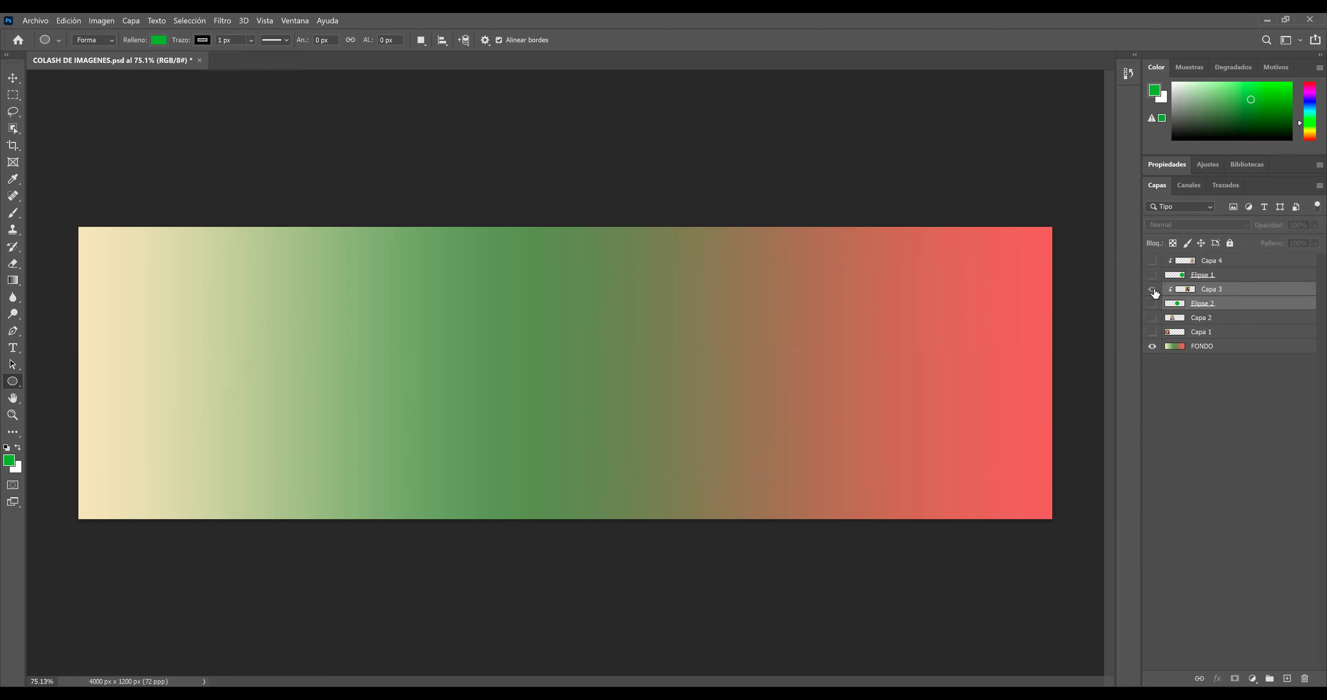
drag(1152, 261, 1153, 278)
click(1153, 276)
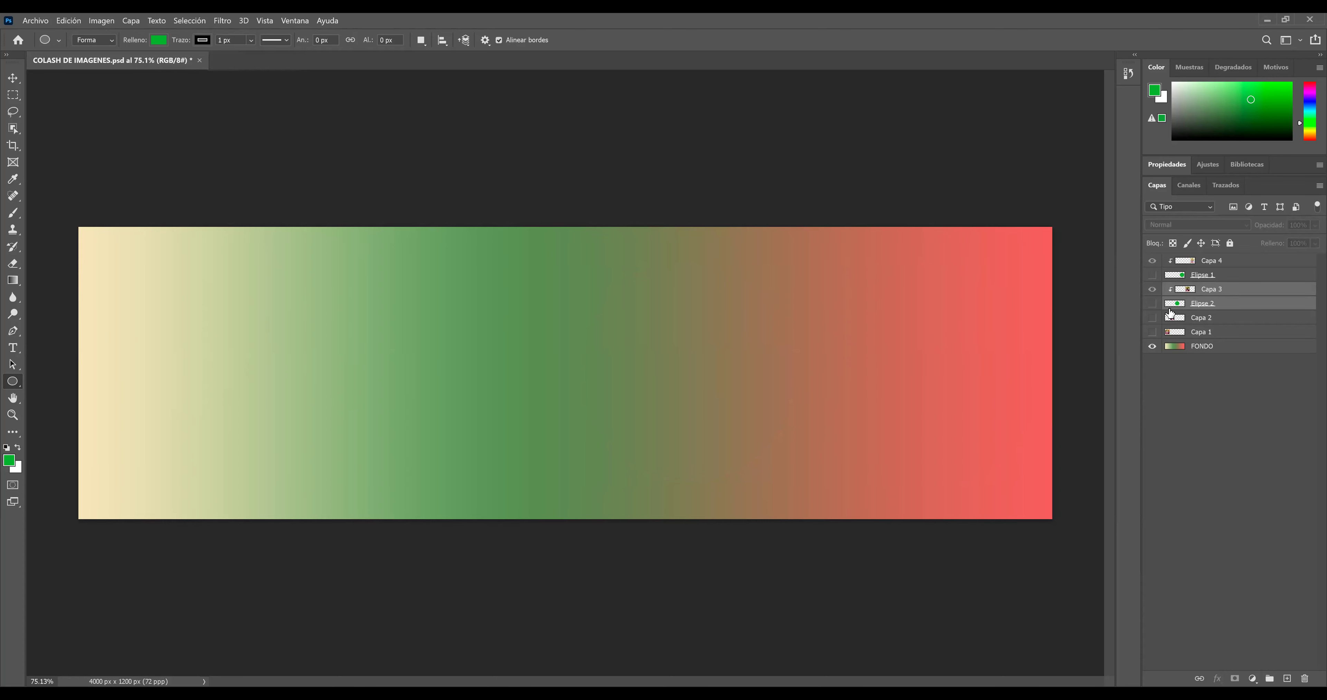
click(1153, 275)
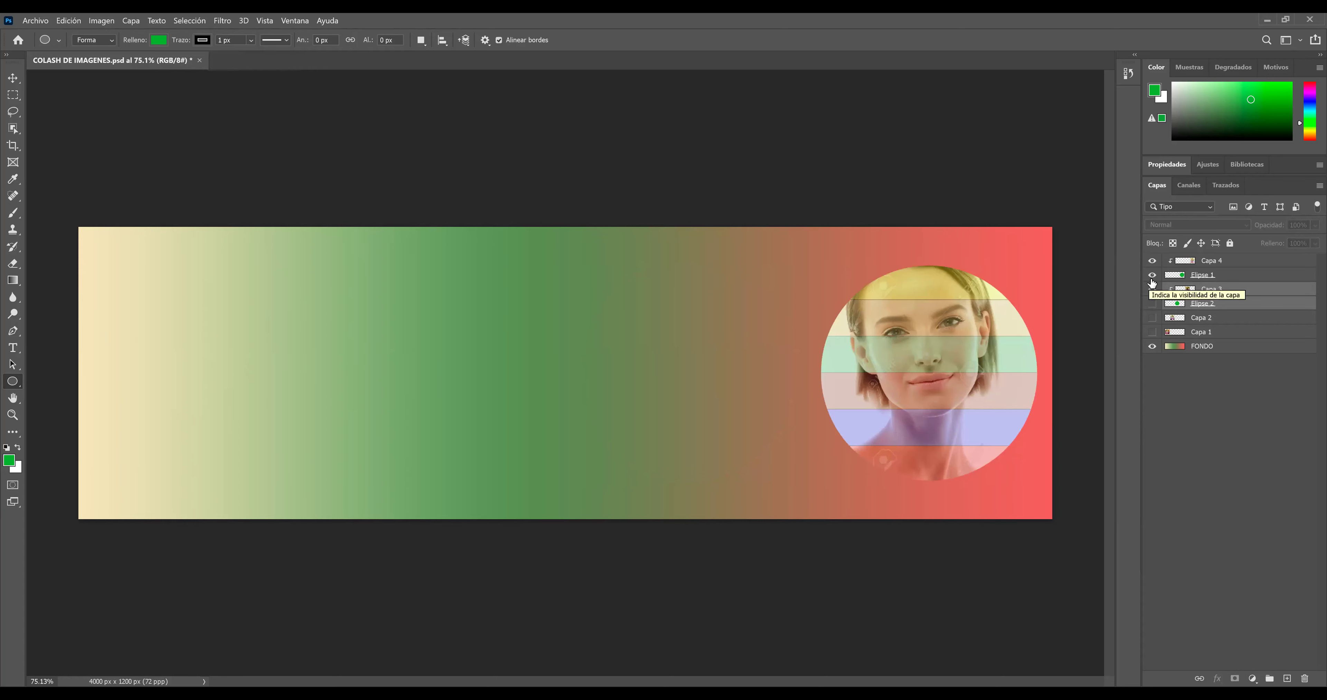
click(1153, 276)
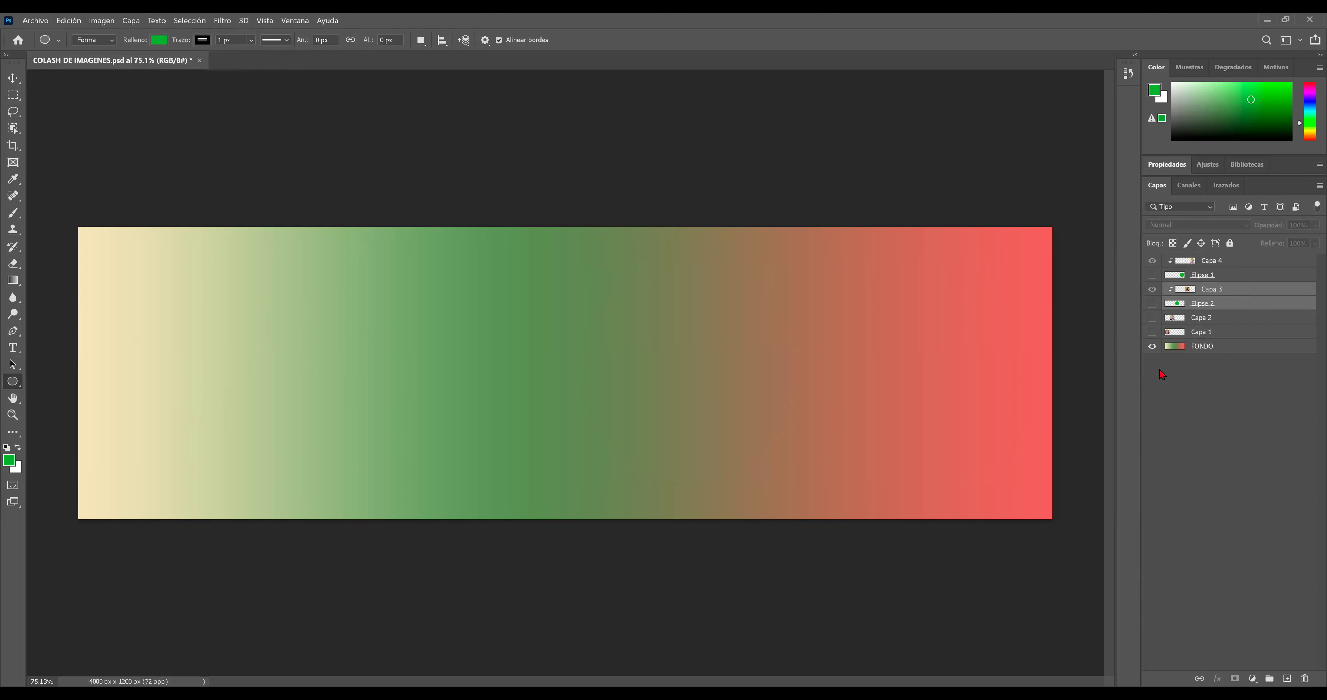
Show Capa 2 and draw a green circle, 883 px wide, over the short-haired woman's photo
click(1174, 318)
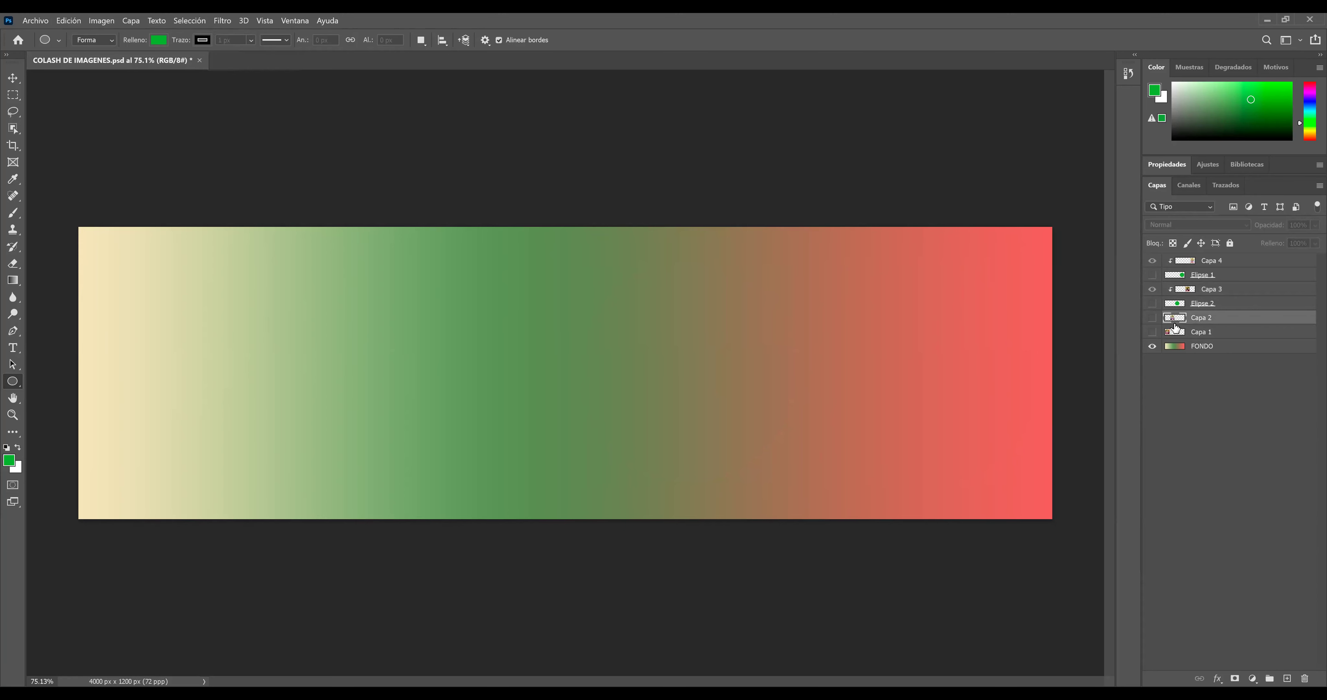
click(1153, 318)
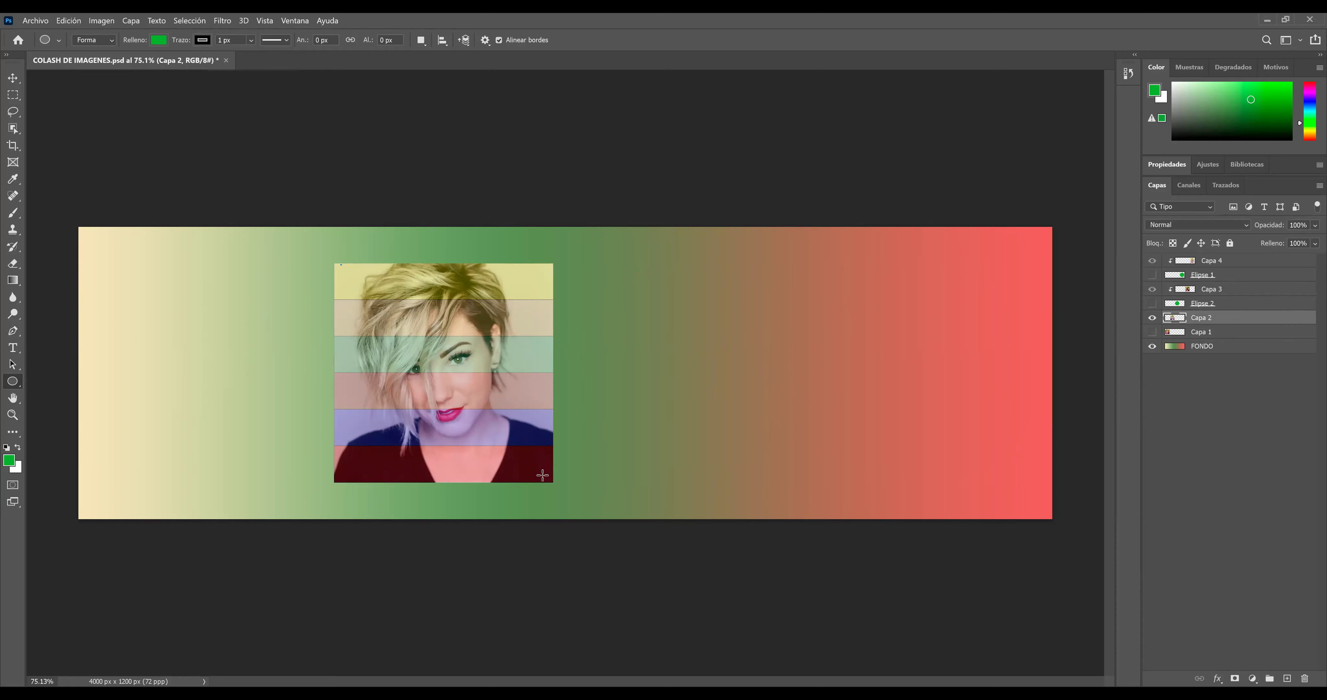
drag(543, 477, 548, 479)
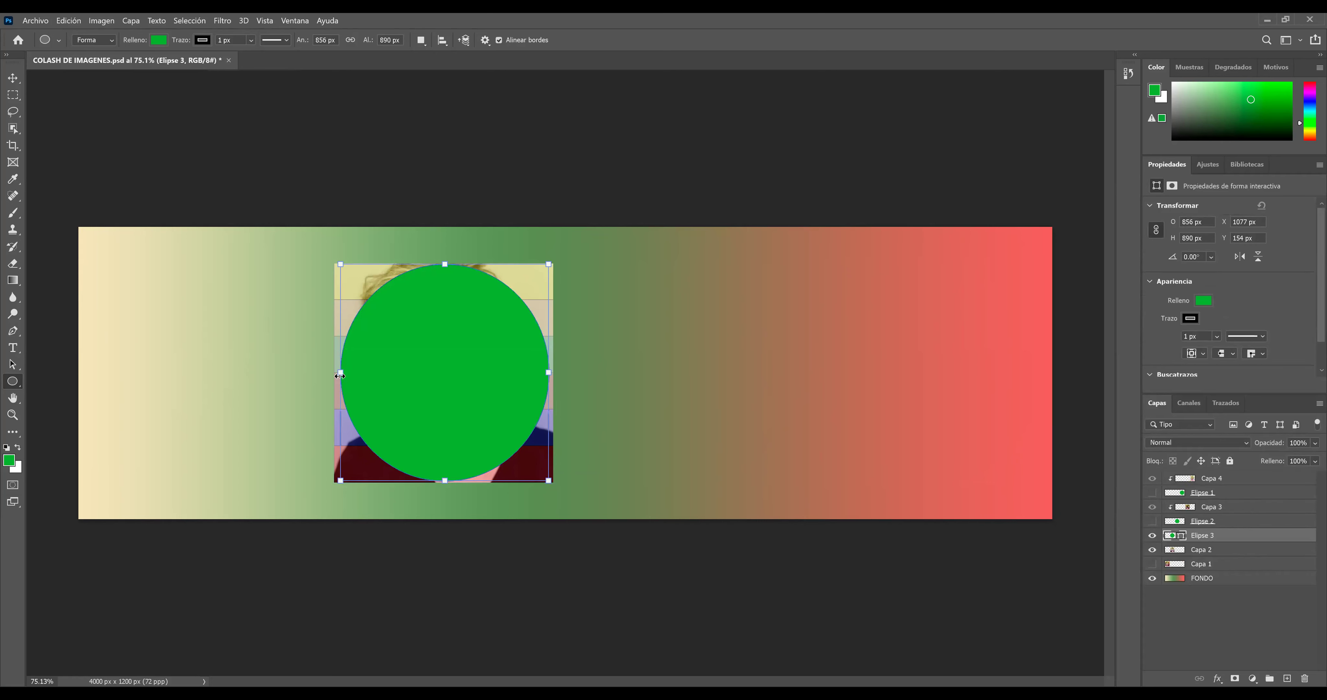
drag(354, 376, 346, 376)
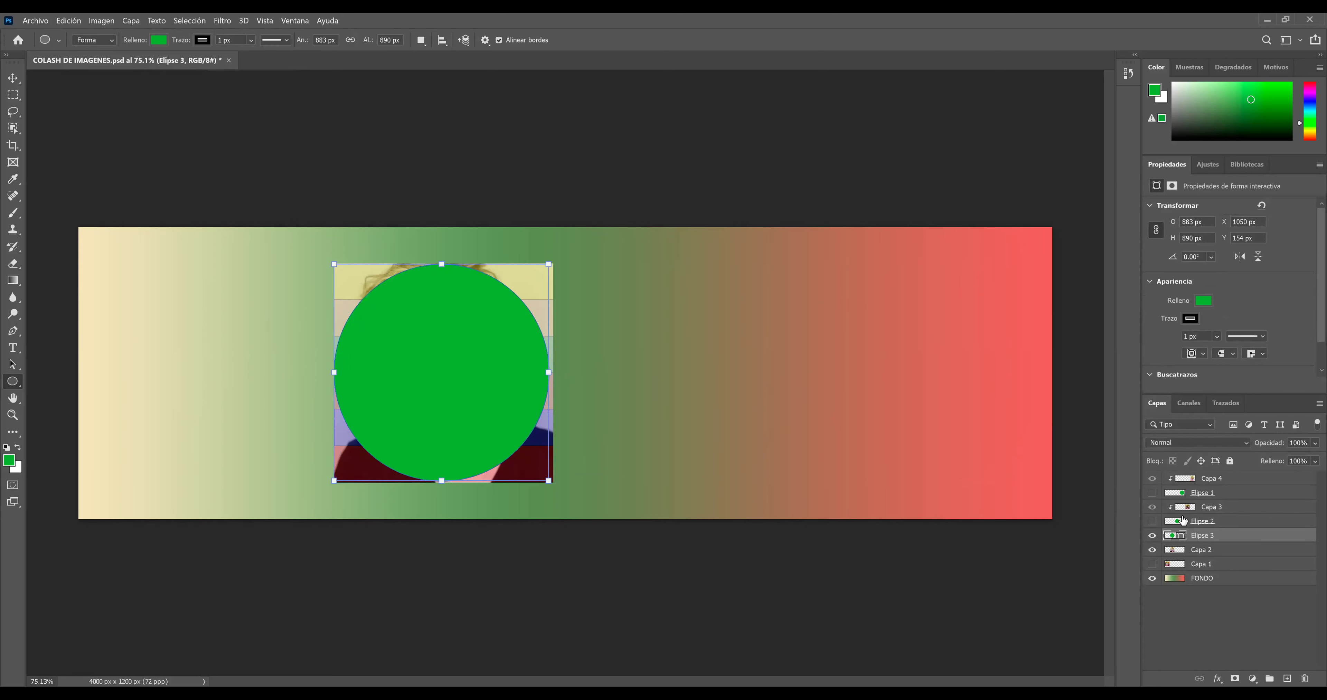
click(1184, 169)
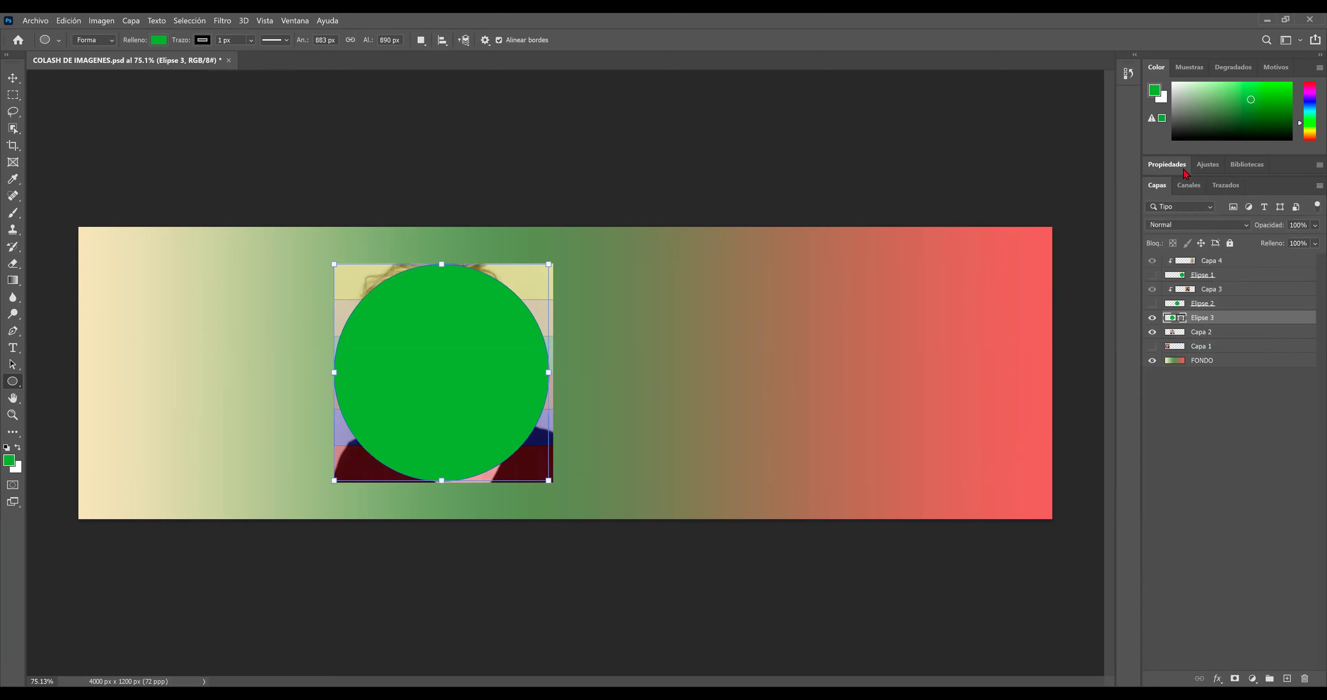
Rasterize the Elipse 3 circle and move Capa 2 above it
right_click(1202, 321)
click(1105, 339)
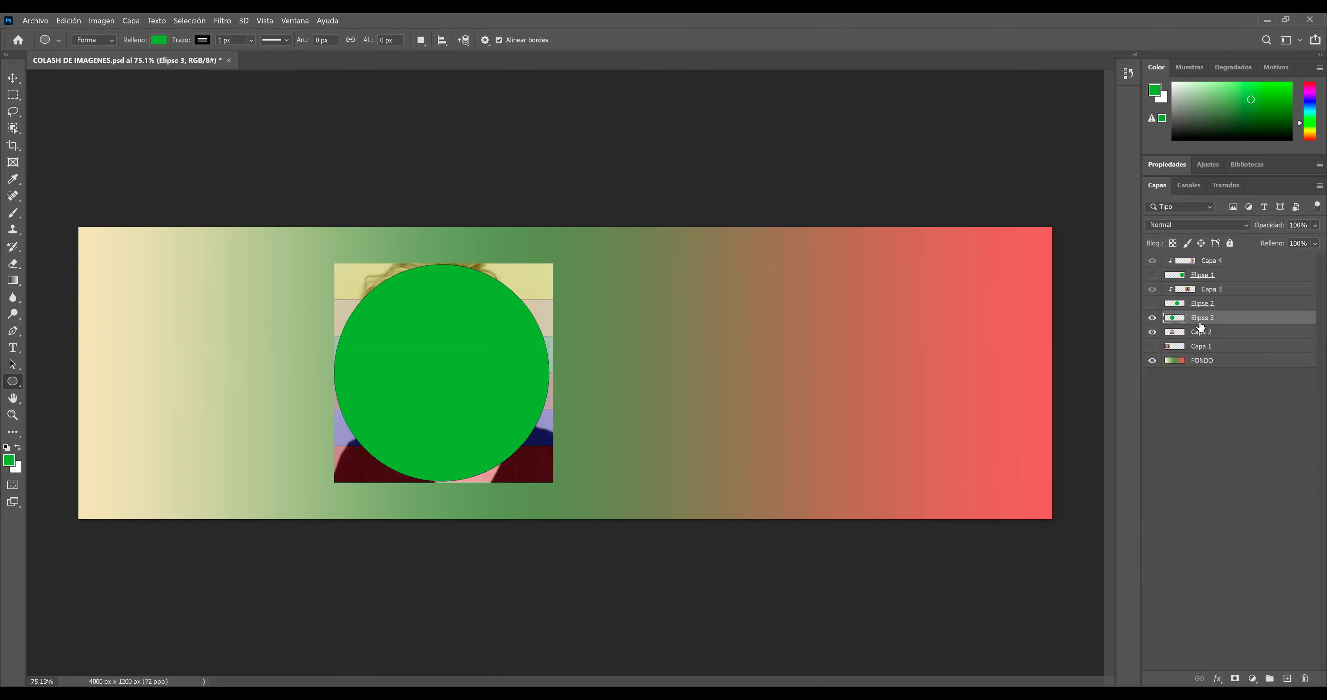
drag(1201, 334, 1186, 311)
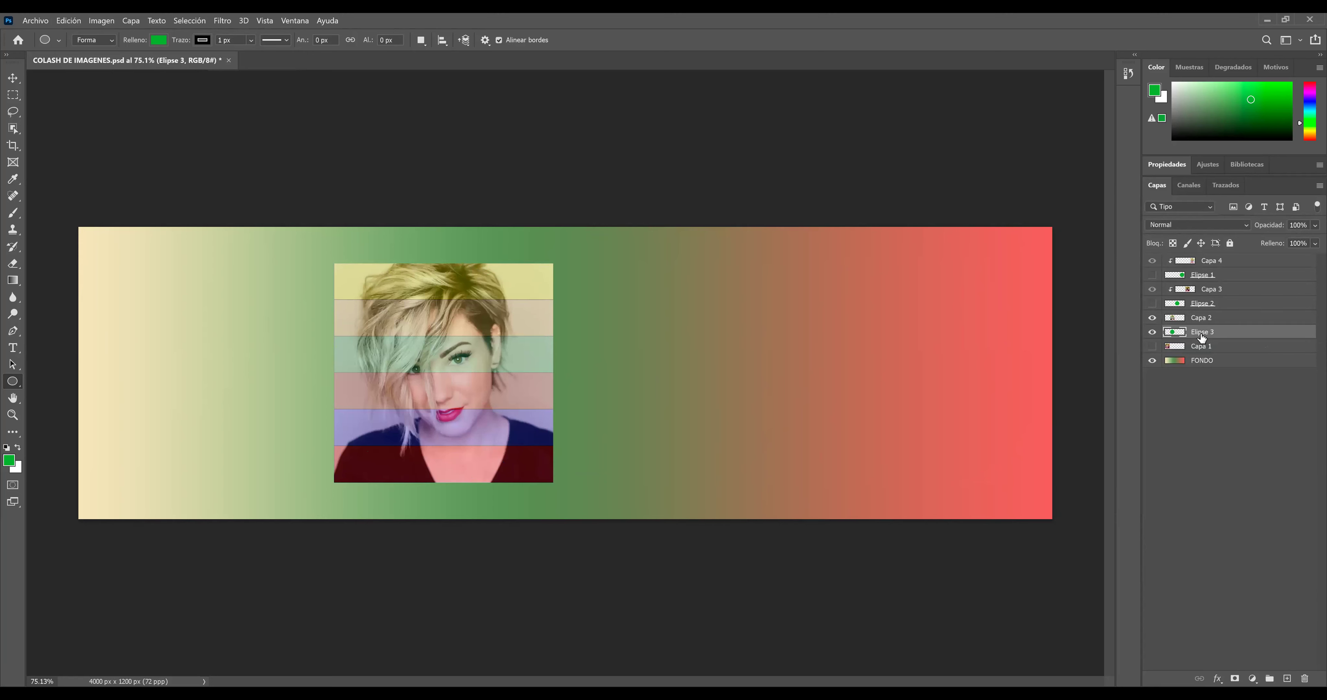
Clip the Capa 2 photo into the Elipse 3 circle
click(1154, 319)
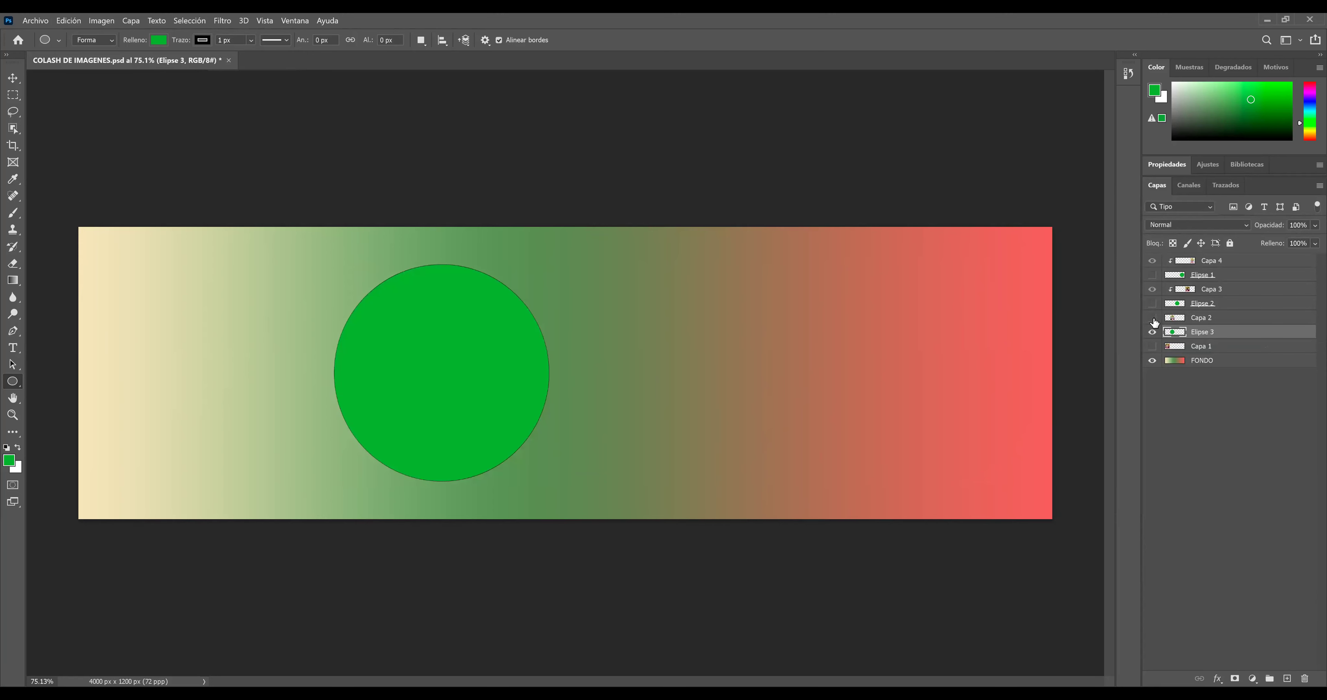
click(1153, 319)
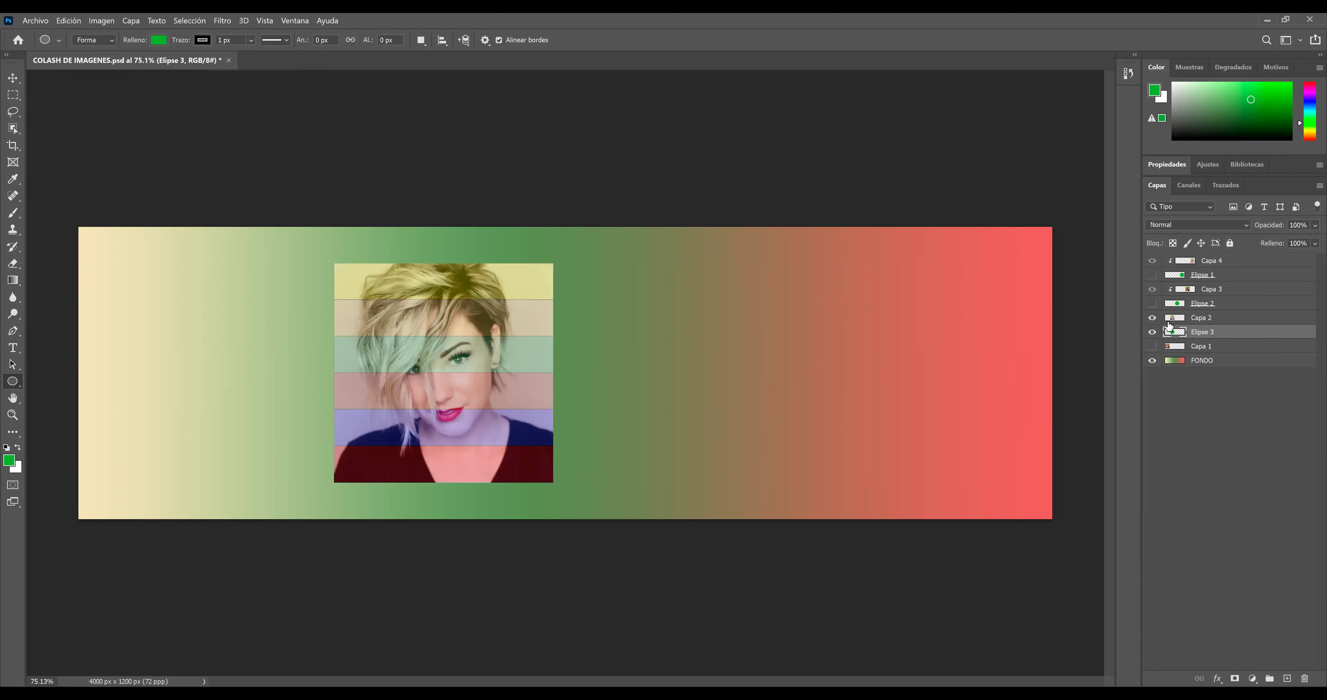
shift+click(1205, 323)
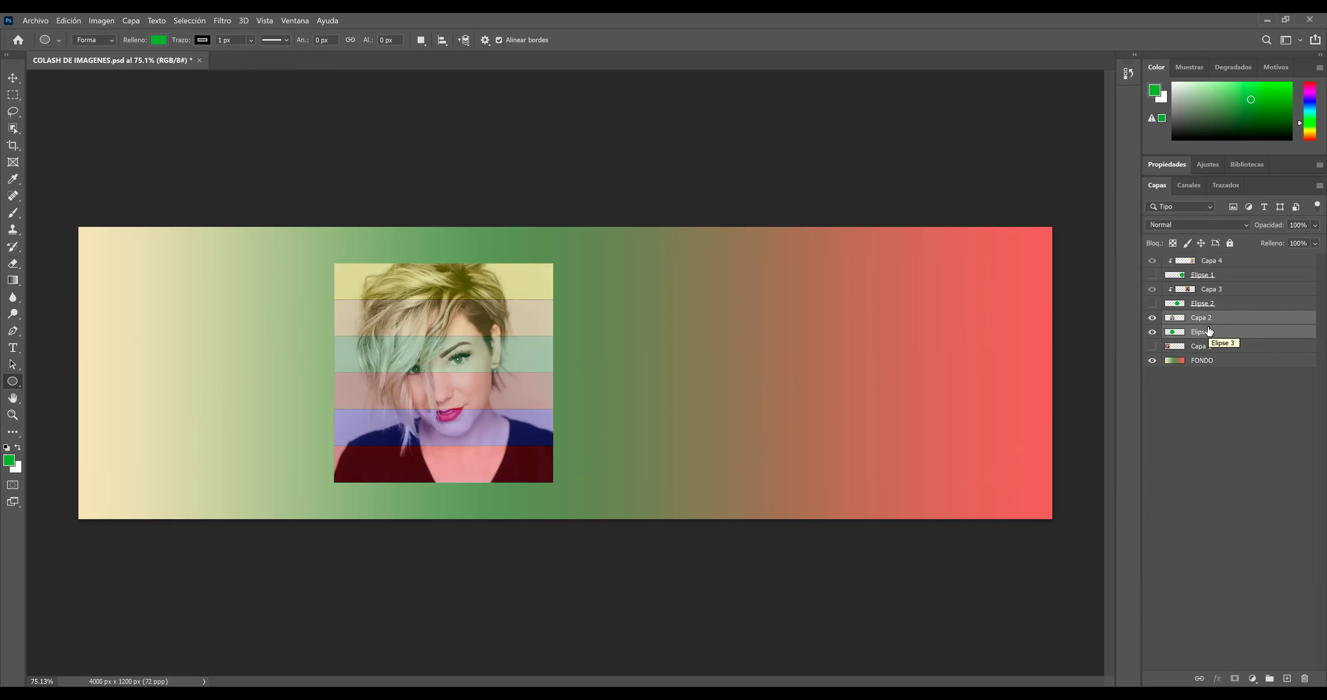
drag(1210, 332, 1207, 321)
alt+click(1207, 322)
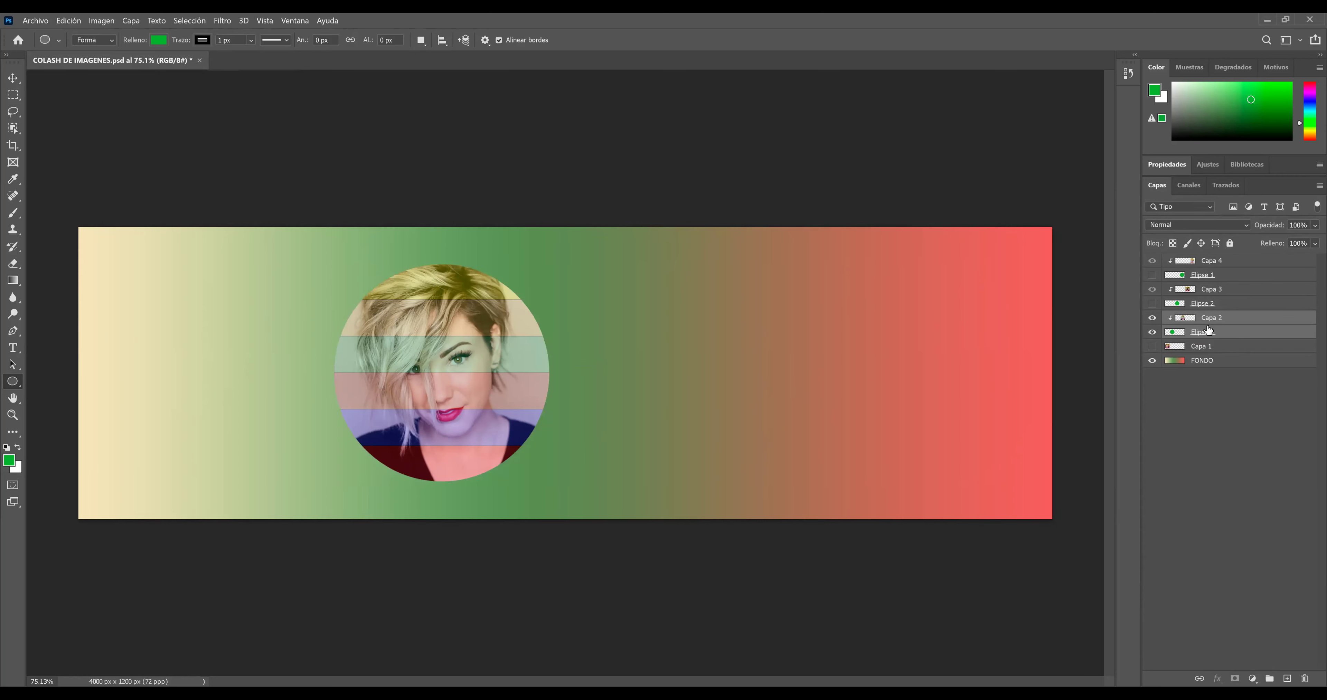
Hide the Capa 1 and Elipse 3 layers and select Capa 1
click(1152, 346)
click(1153, 333)
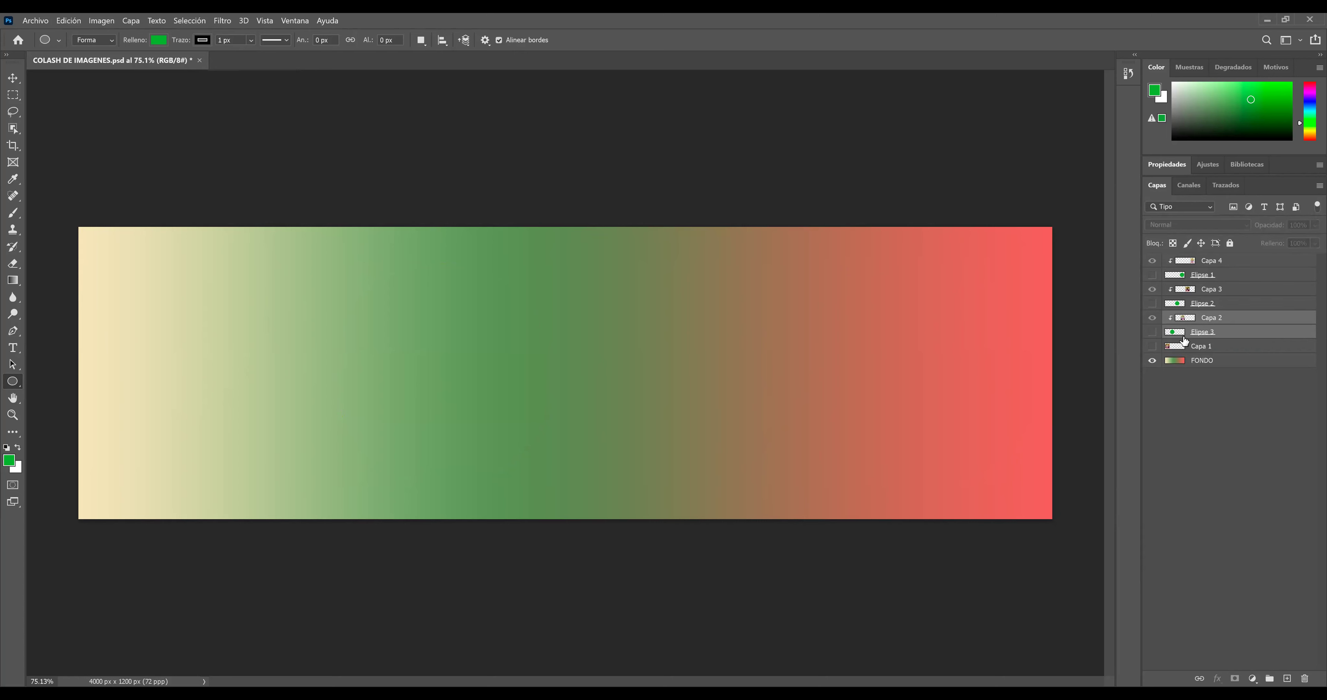
click(1205, 347)
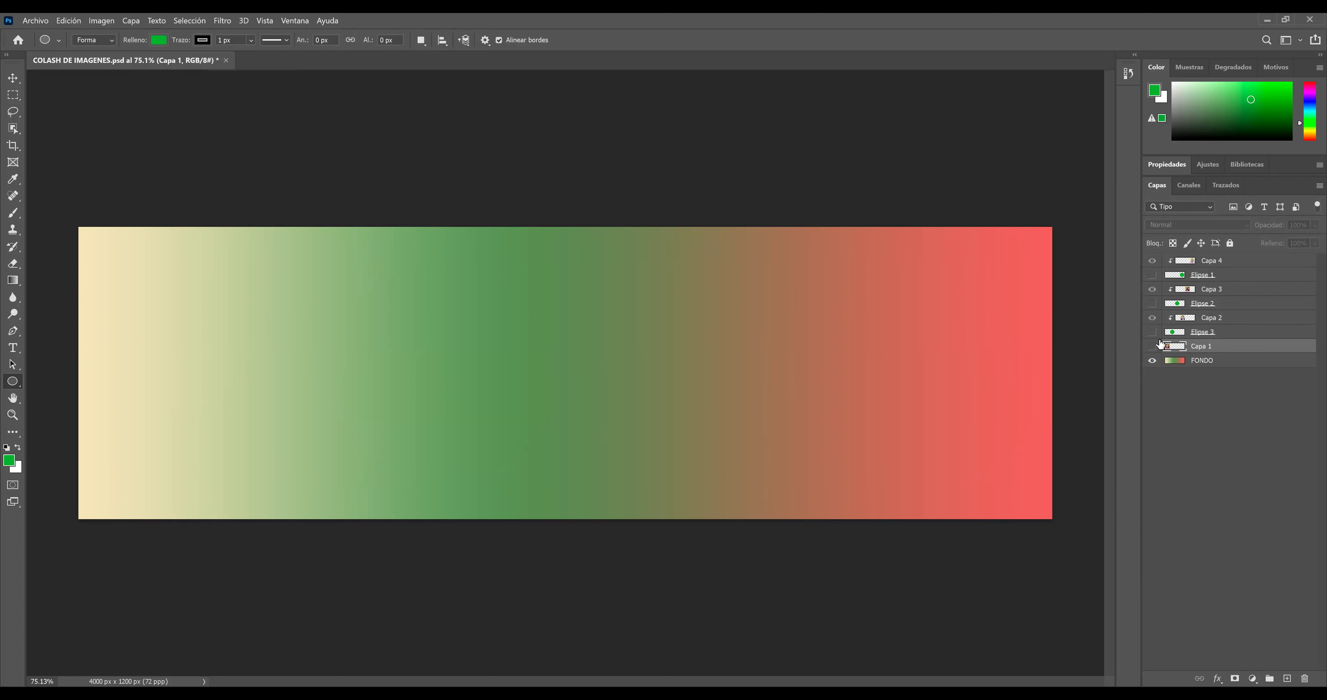
Show Capa 1 and draw an 863 × 886 px green pentagon over it
click(1153, 346)
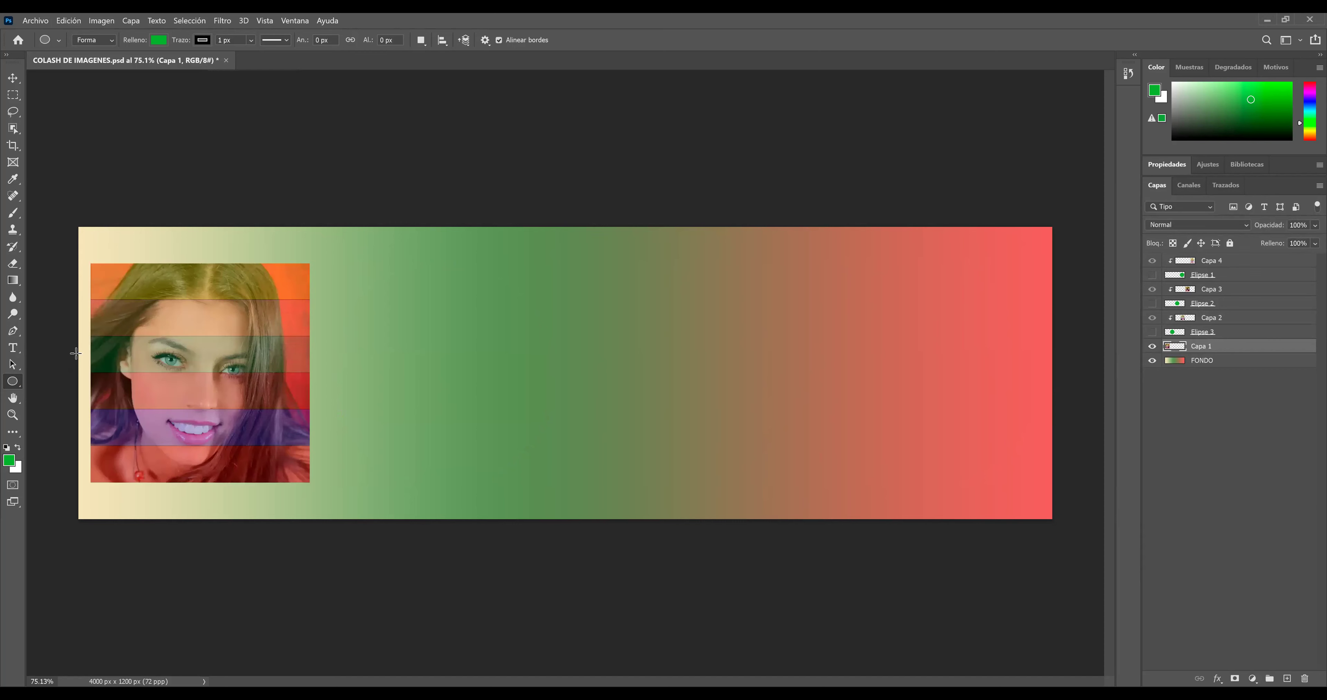
right_click(12, 386)
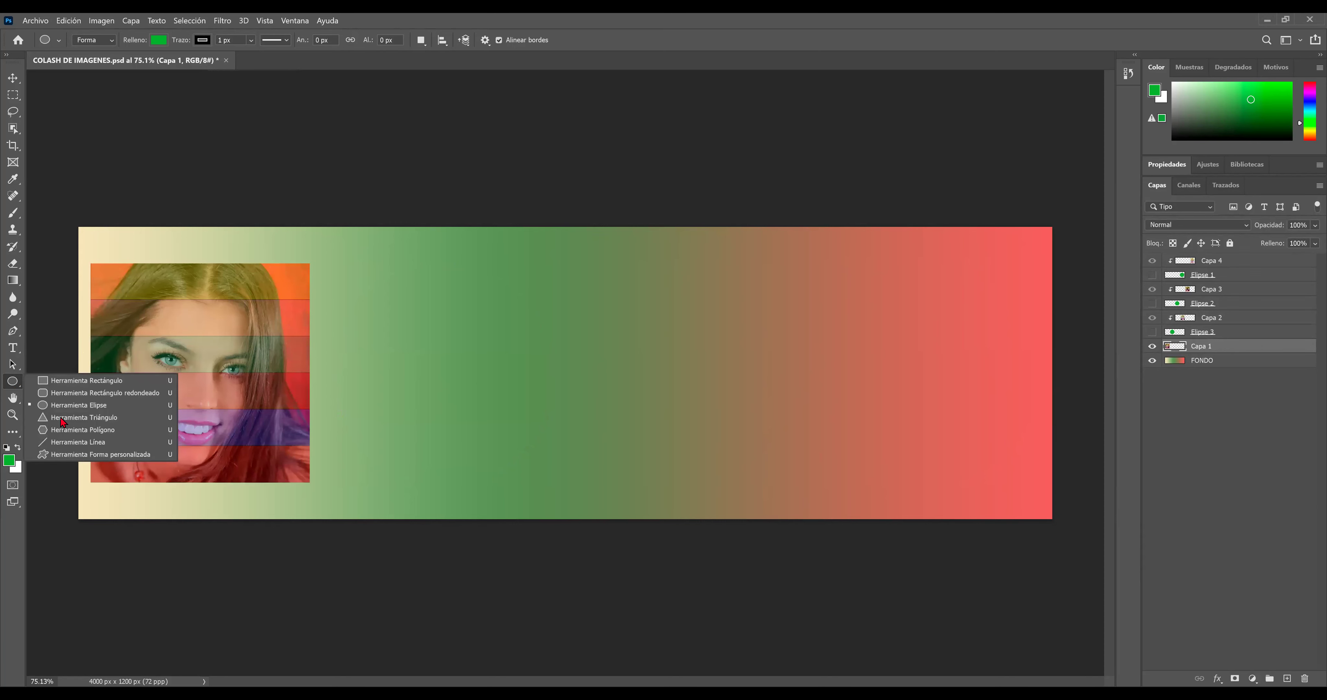
click(87, 430)
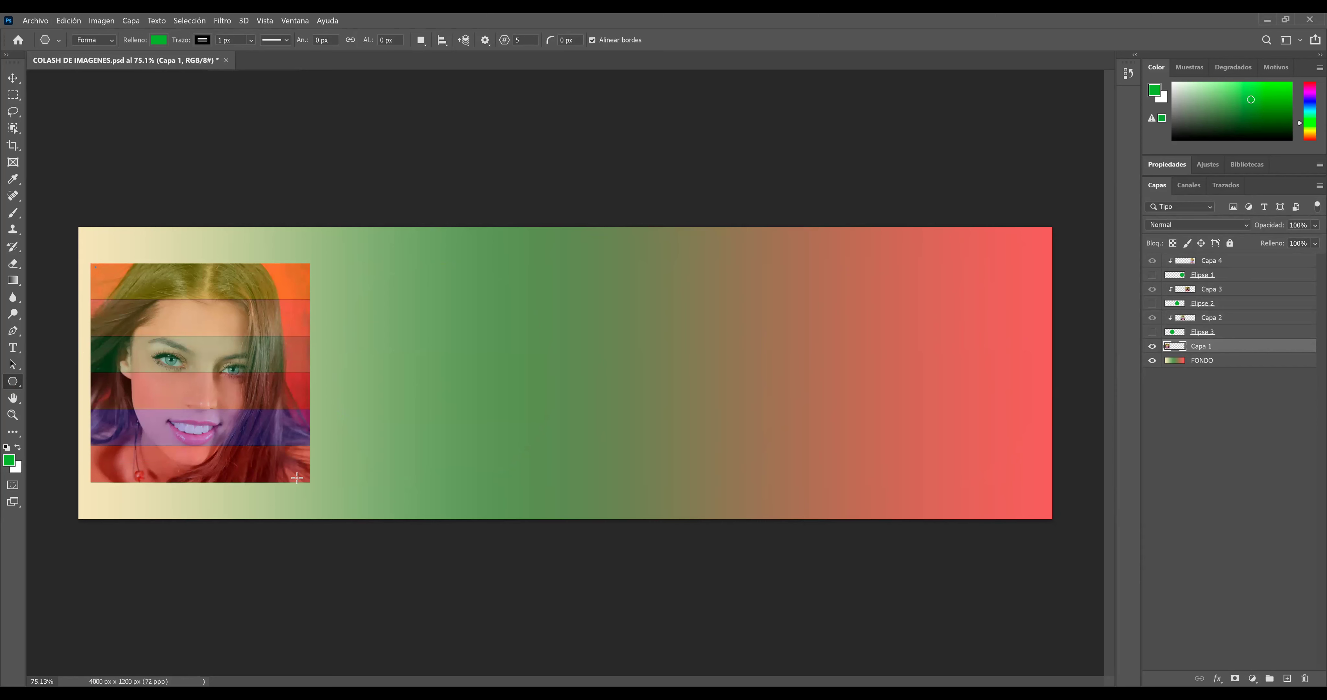
drag(298, 480, 305, 482)
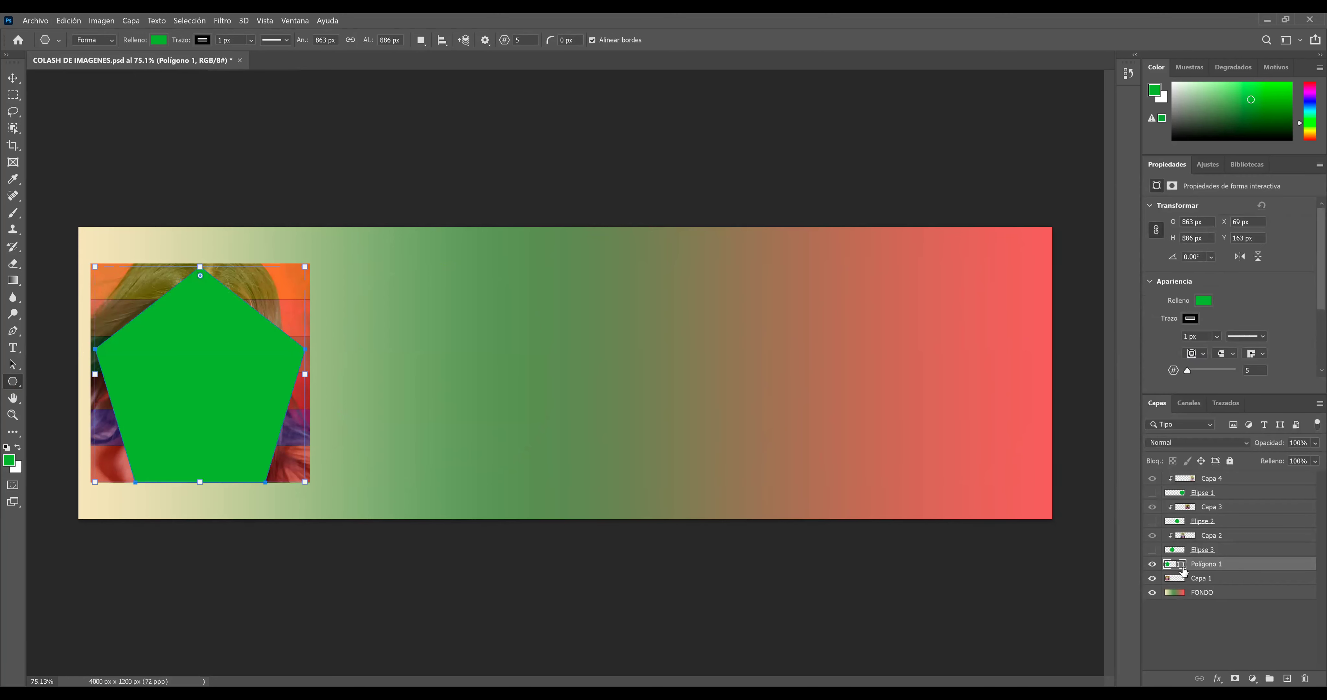
Rasterize the Polígono 1 pentagon layer and switch to the Move tool
right_click(1198, 569)
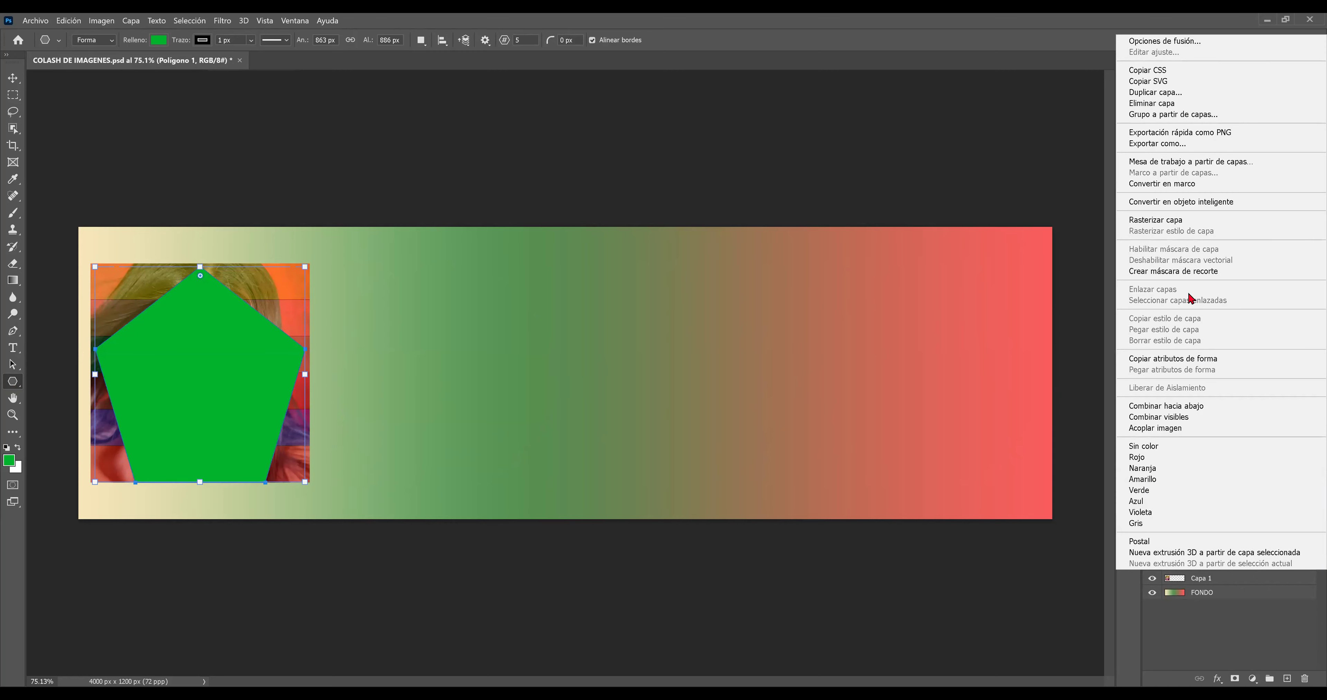
click(1184, 221)
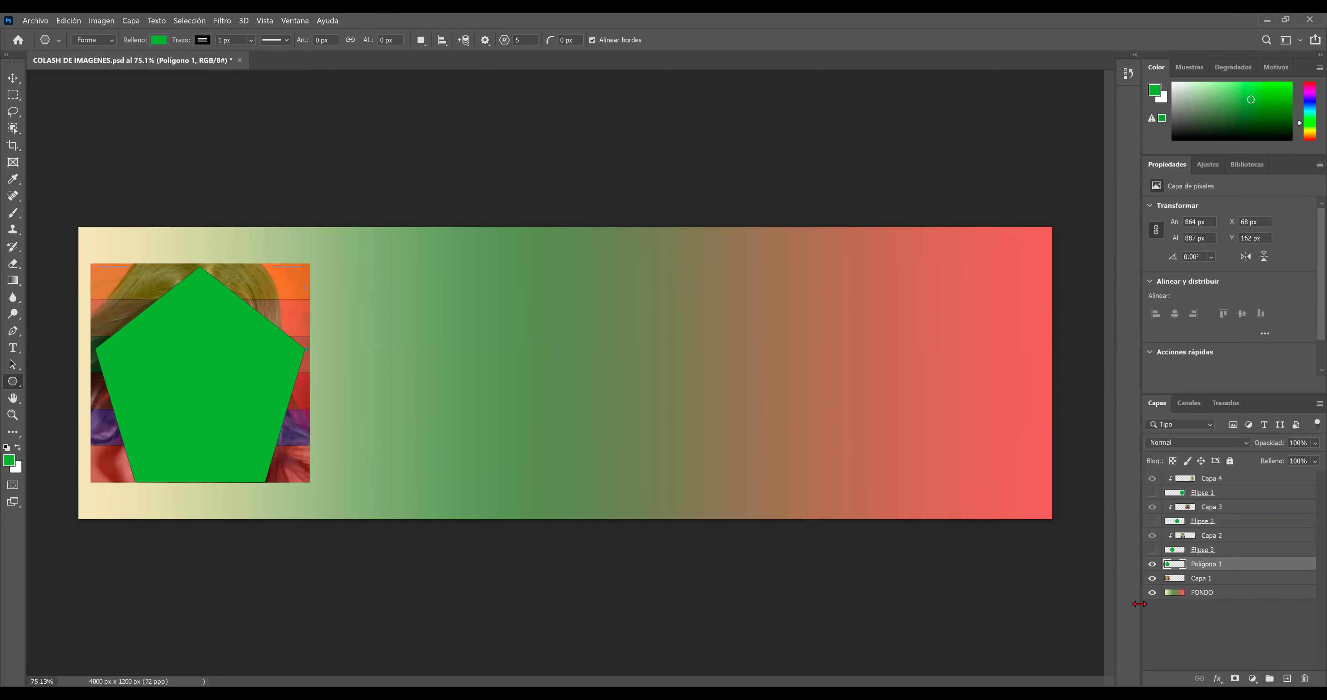
key(v)
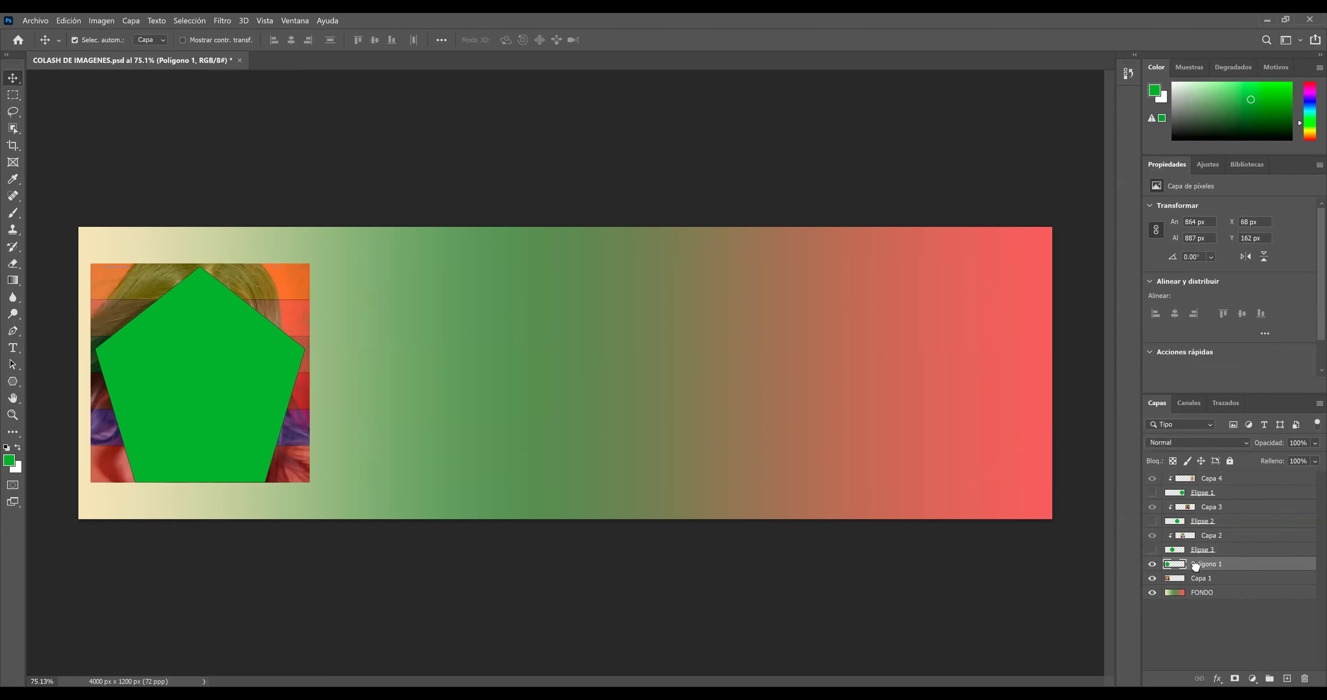
Move Capa 1 above Polígono 1 and clip it into the pentagon
drag(1195, 567, 1196, 563)
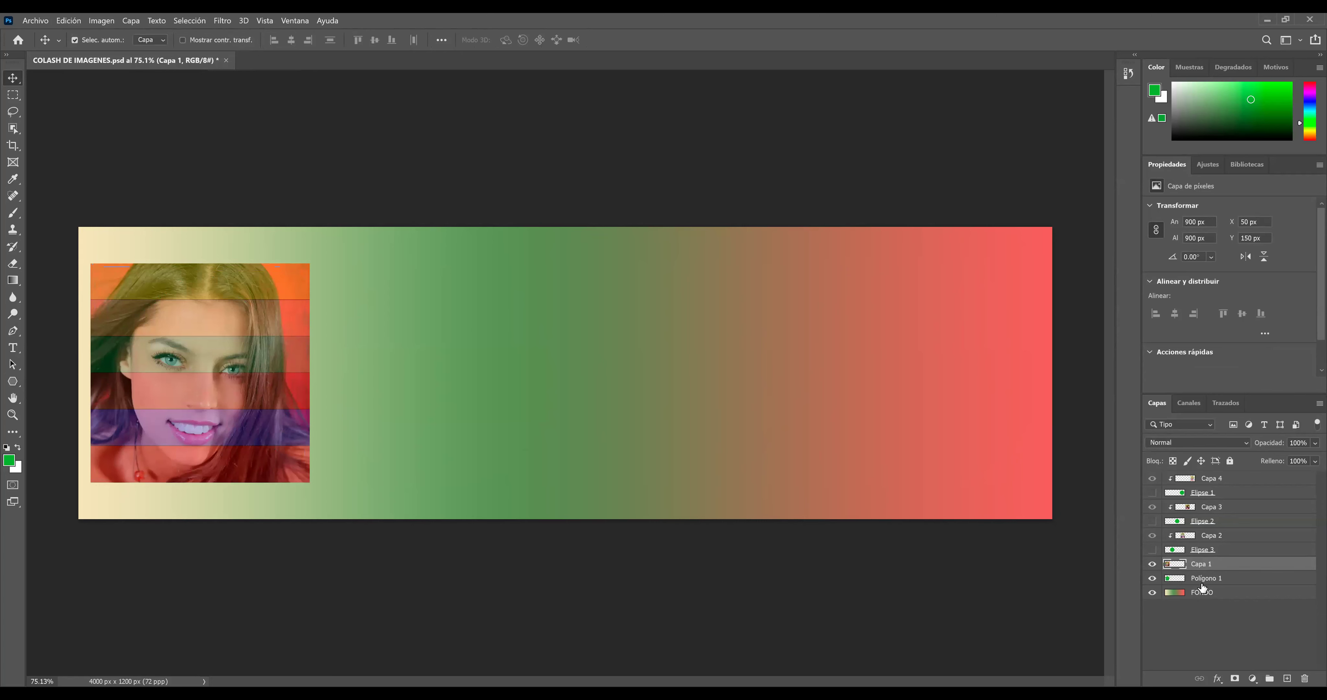
ctrl+click(1203, 584)
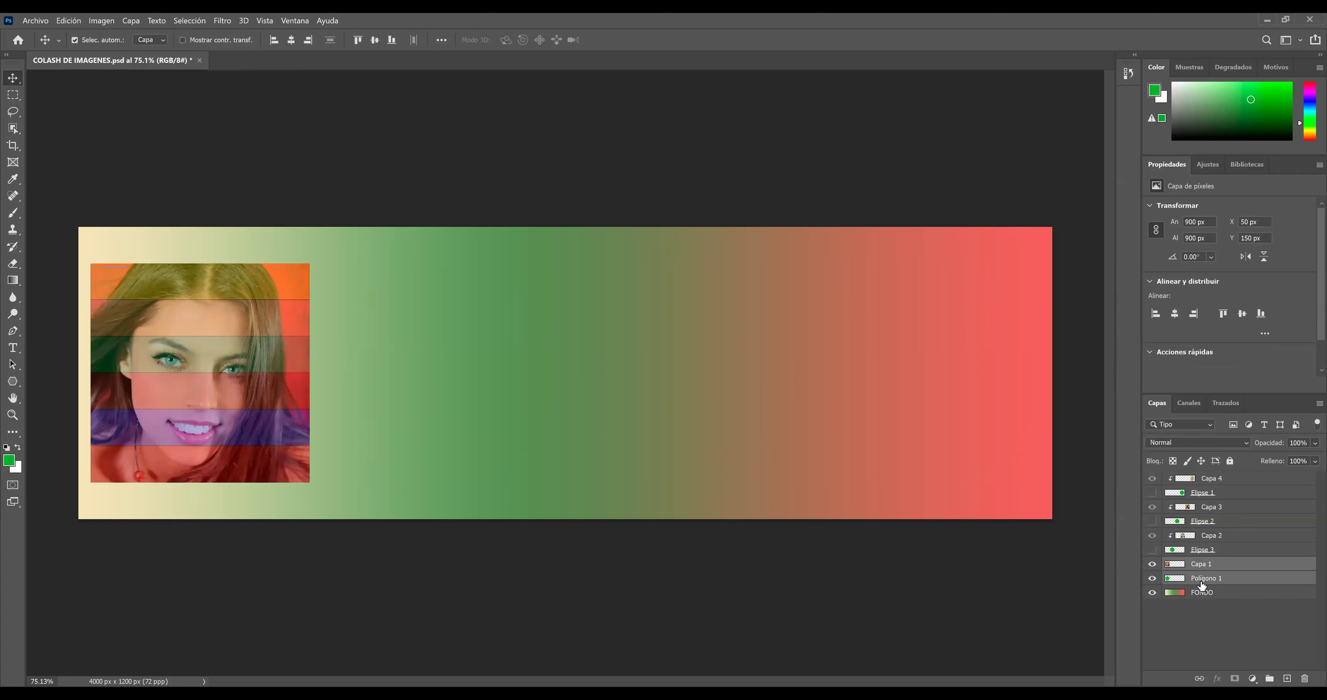
drag(1203, 583, 1207, 567)
alt+click(1207, 571)
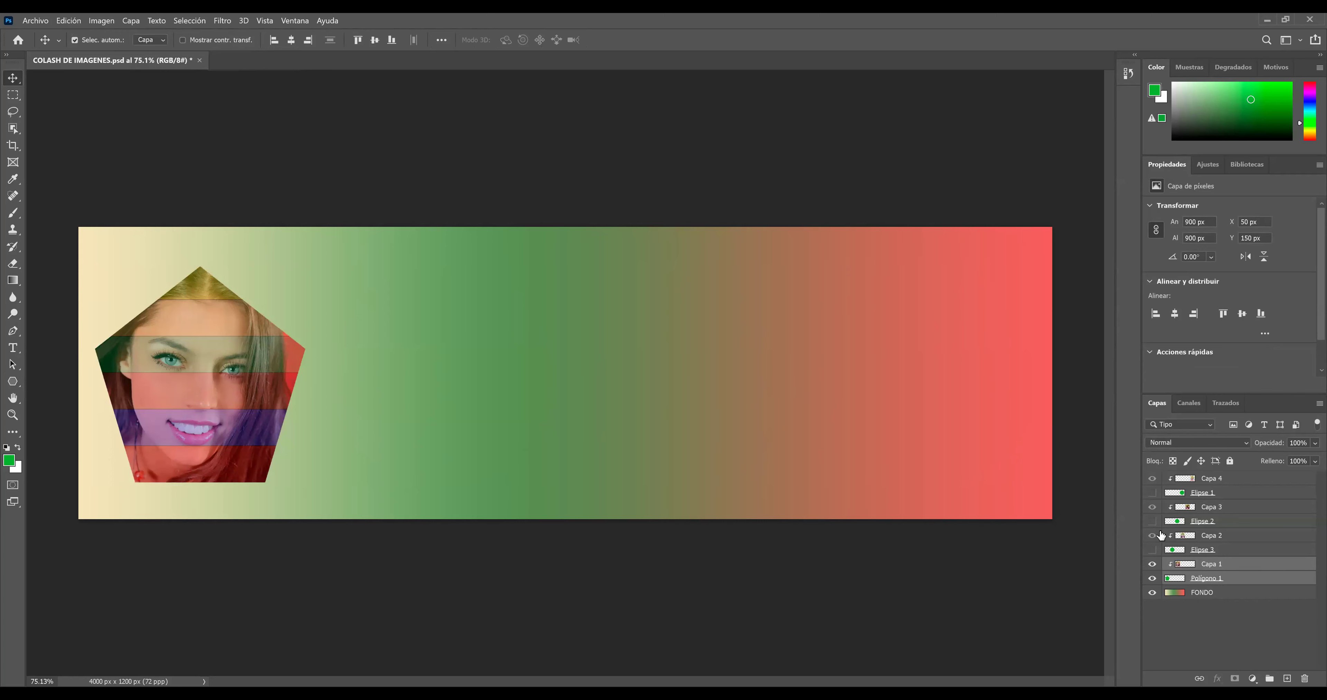
Show all three circular photos and save the banner
click(1153, 521)
click(1153, 493)
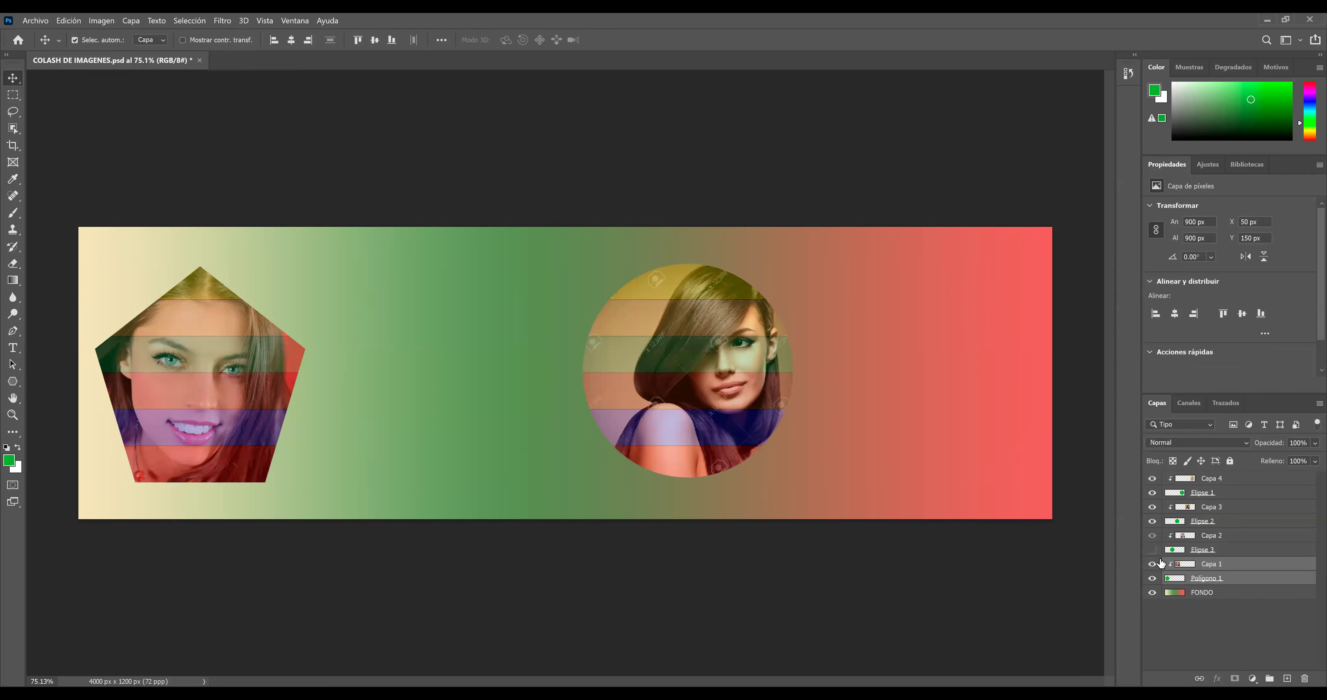
click(1153, 550)
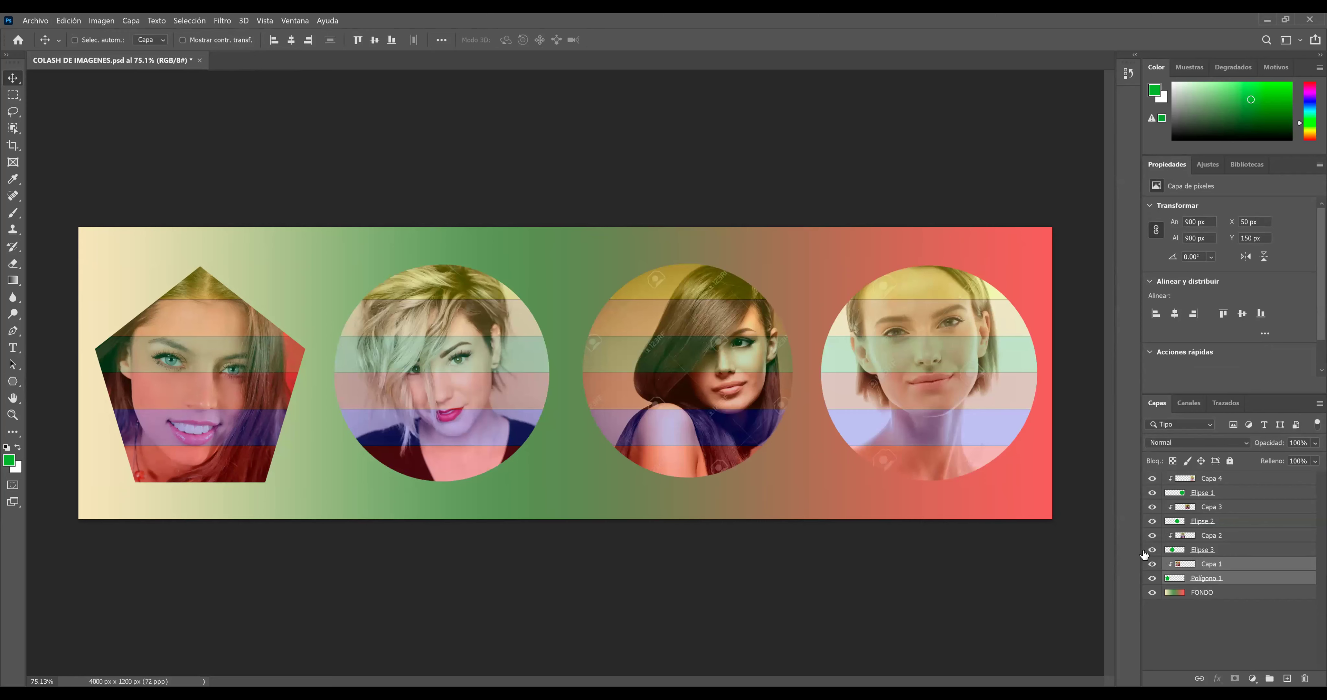
key(ctrl+s)
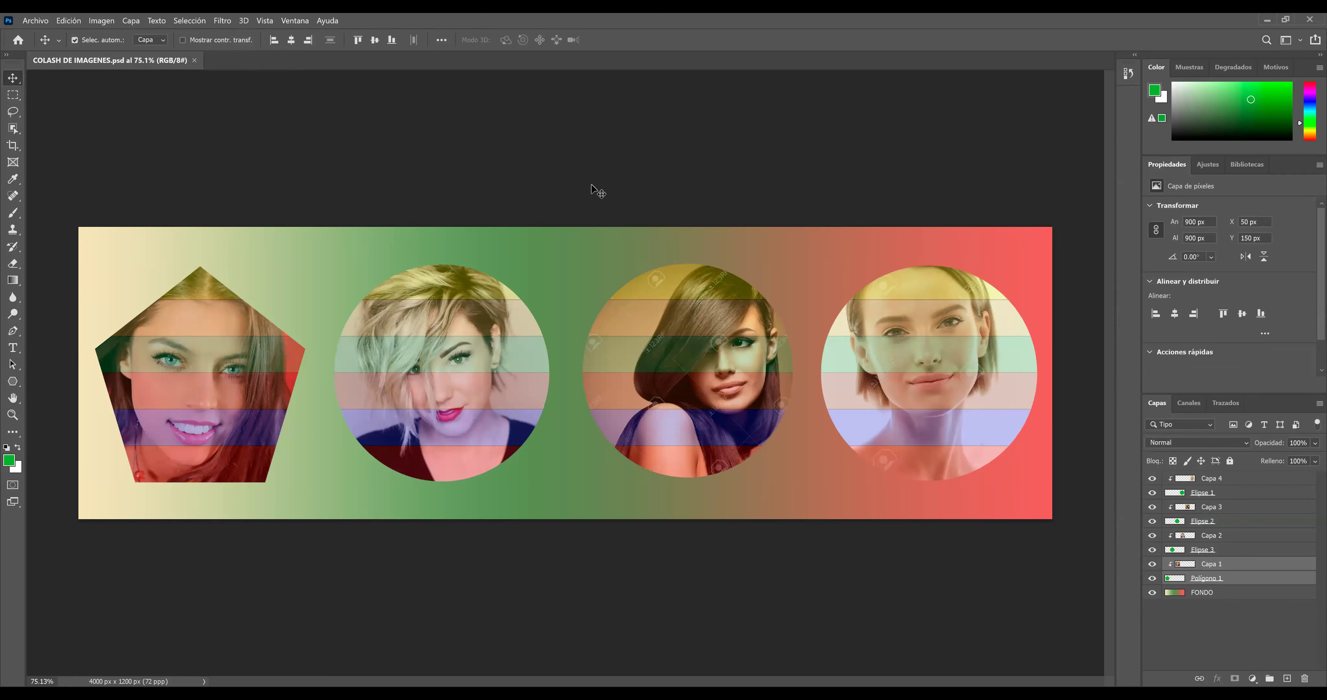